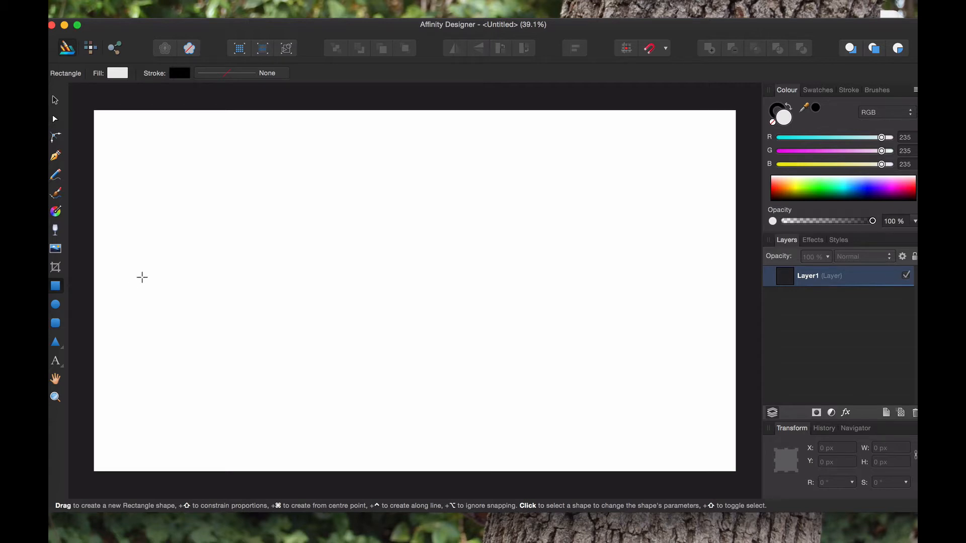
# Draw a light grey rectangle about 2604 px wide across the lower page and reduce its height to about 573 px
pyautogui.moveTo(86, 274)
pyautogui.mouseDown()
pyautogui.moveTo(409, 424)
pyautogui.moveTo(586, 452)
pyautogui.moveTo(676, 453)
pyautogui.moveTo(738, 476)
pyautogui.mouseUp()
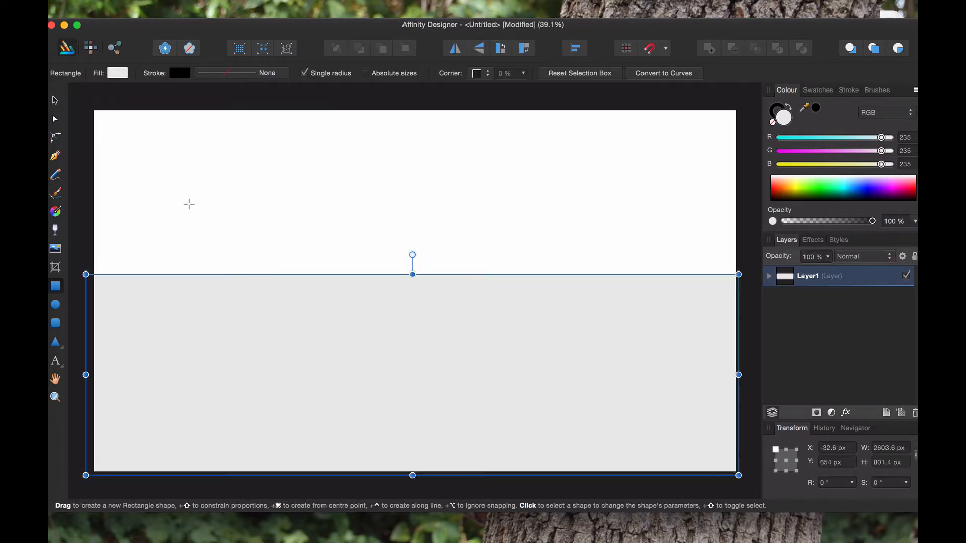
pyautogui.click(56, 100)
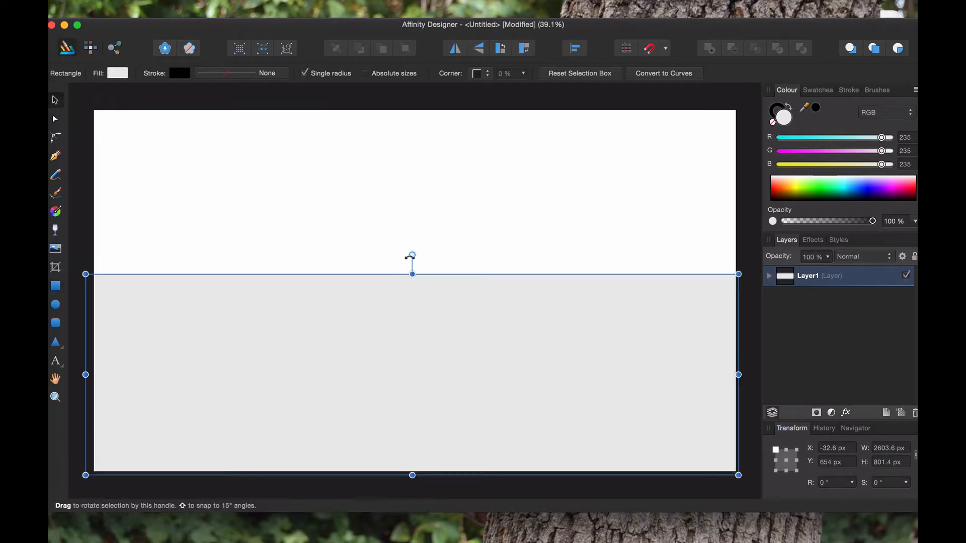
pyautogui.moveTo(412, 274); pyautogui.dragTo(410, 334)
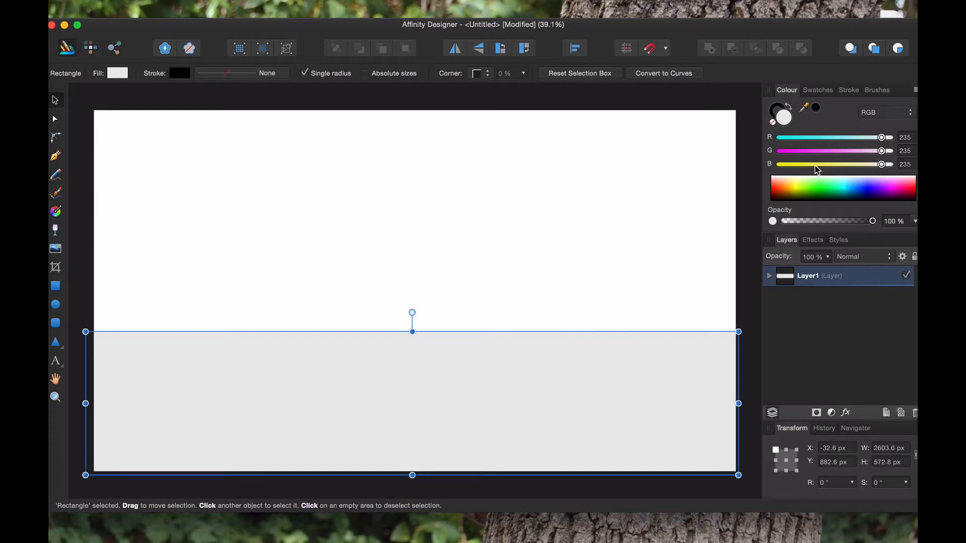
# Switch the colour sliders to HSL and raise the rectangle's upper edge to make it about 953 px high
pyautogui.click(888, 113)
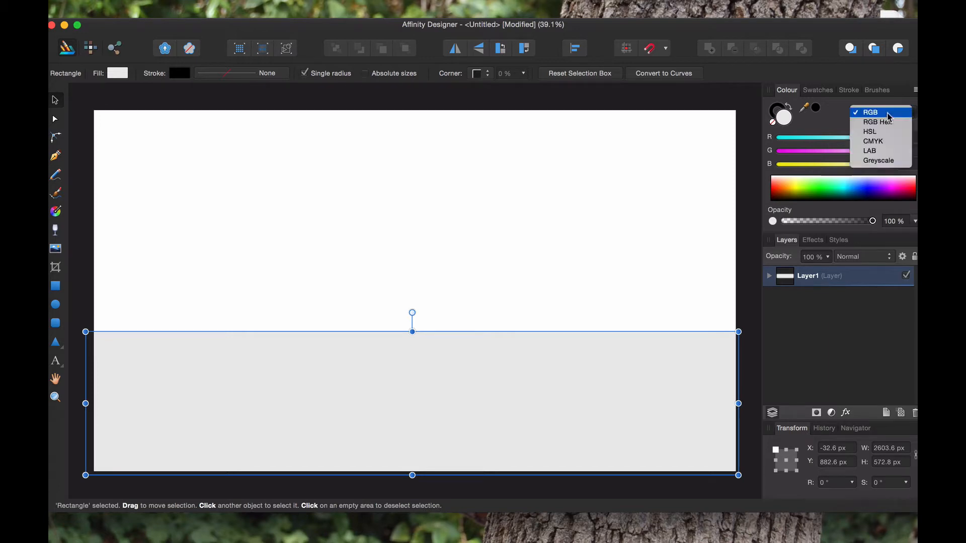
pyautogui.click(882, 132)
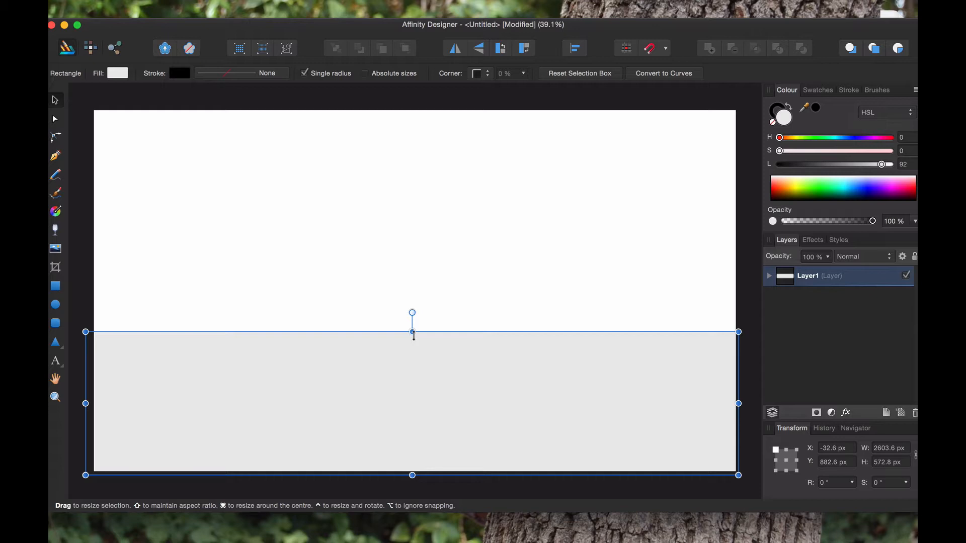
pyautogui.moveTo(413, 335); pyautogui.dragTo(475, 150)
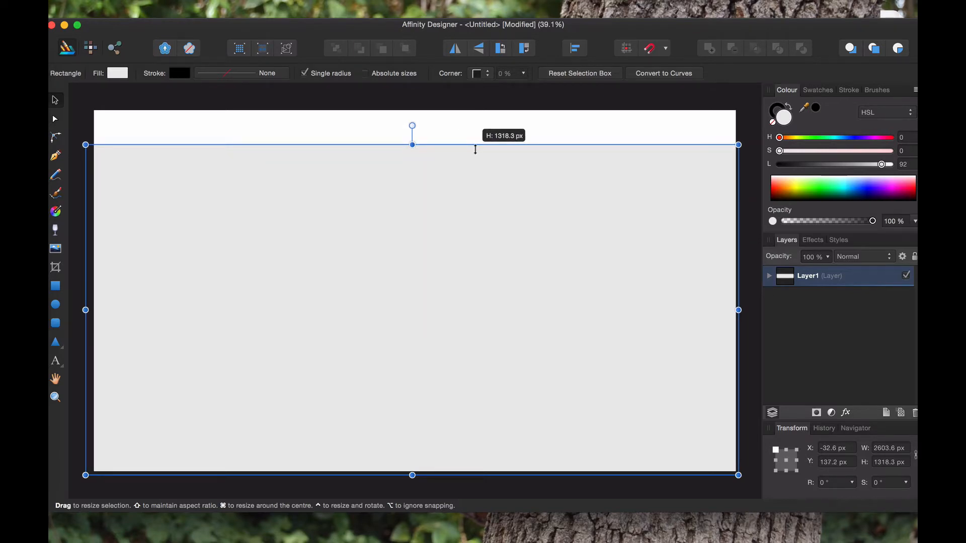
pyautogui.moveTo(475, 149); pyautogui.dragTo(461, 292)
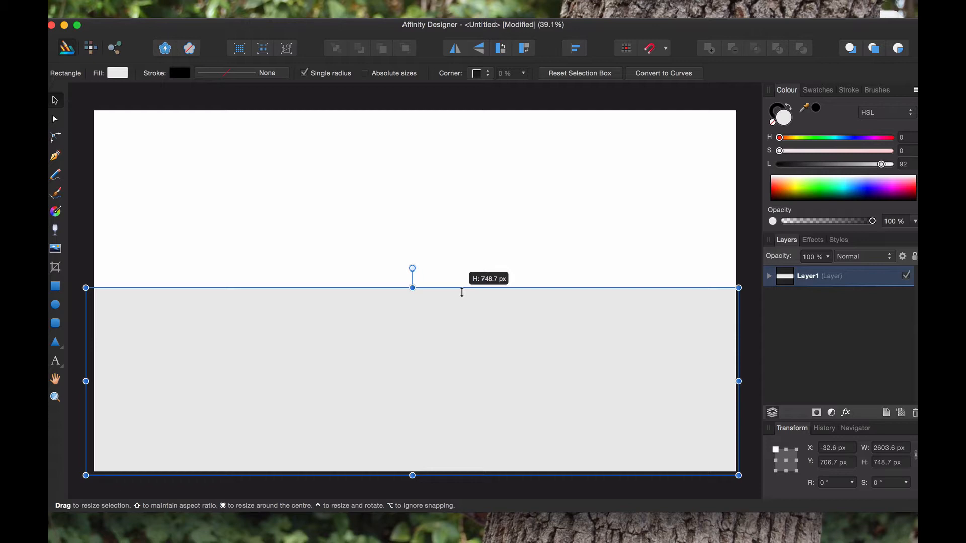
pyautogui.moveTo(462, 292); pyautogui.dragTo(468, 242)
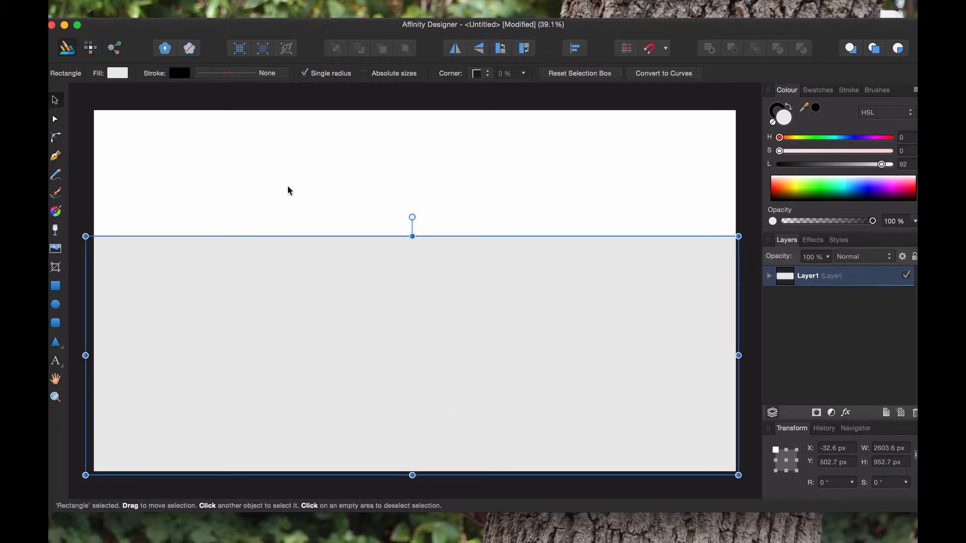
pyautogui.click(298, 177)
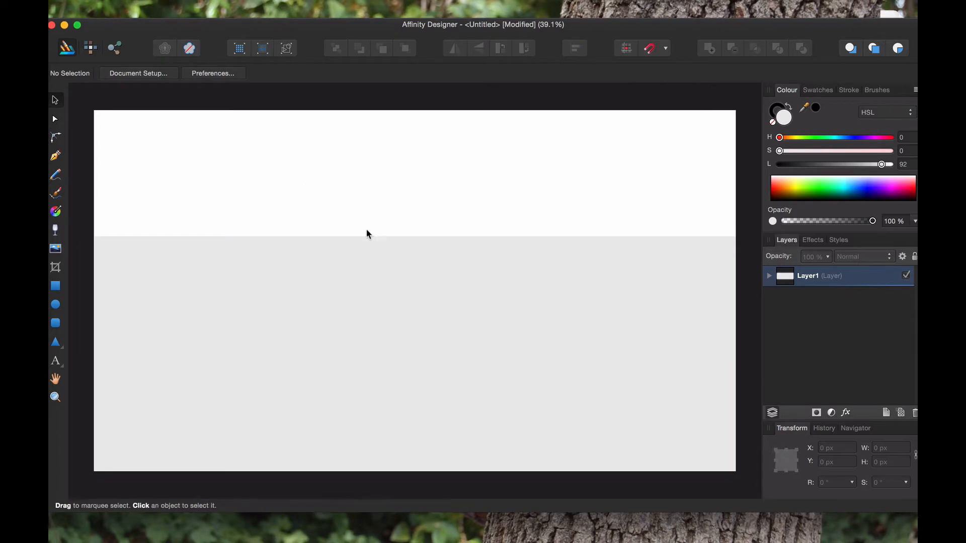
# Try a turquoise fill on the rectangle using RGB values, and return the colour sliders to HSL
pyautogui.click(234, 283)
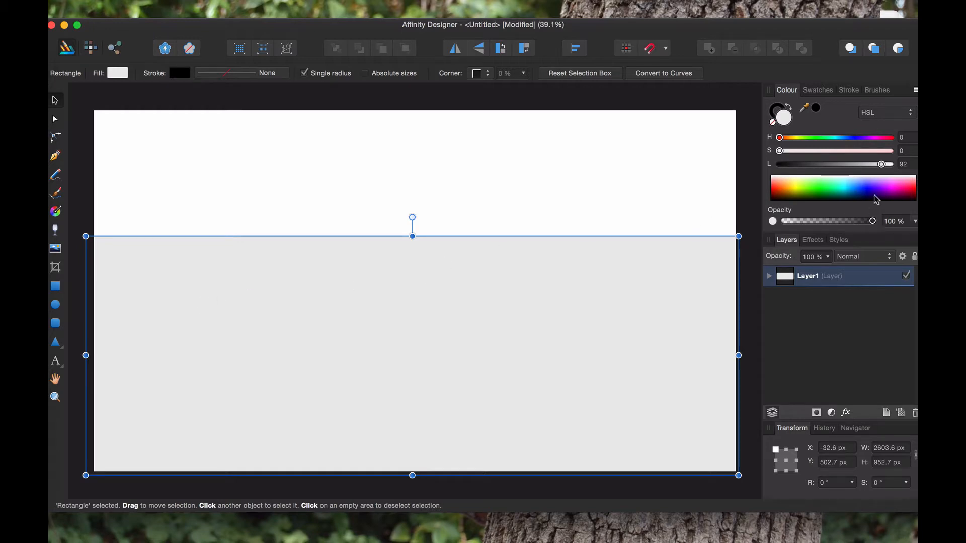
pyautogui.moveTo(881, 164)
pyautogui.mouseDown()
pyautogui.moveTo(834, 171)
pyautogui.moveTo(888, 172)
pyautogui.moveTo(823, 171)
pyautogui.moveTo(883, 170)
pyautogui.mouseUp()
pyautogui.click(881, 112)
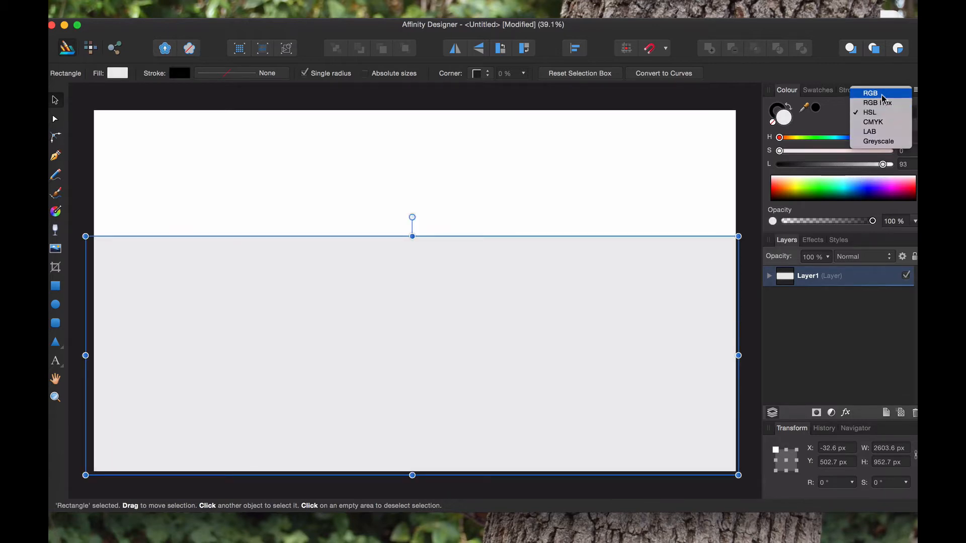
pyautogui.click(881, 94)
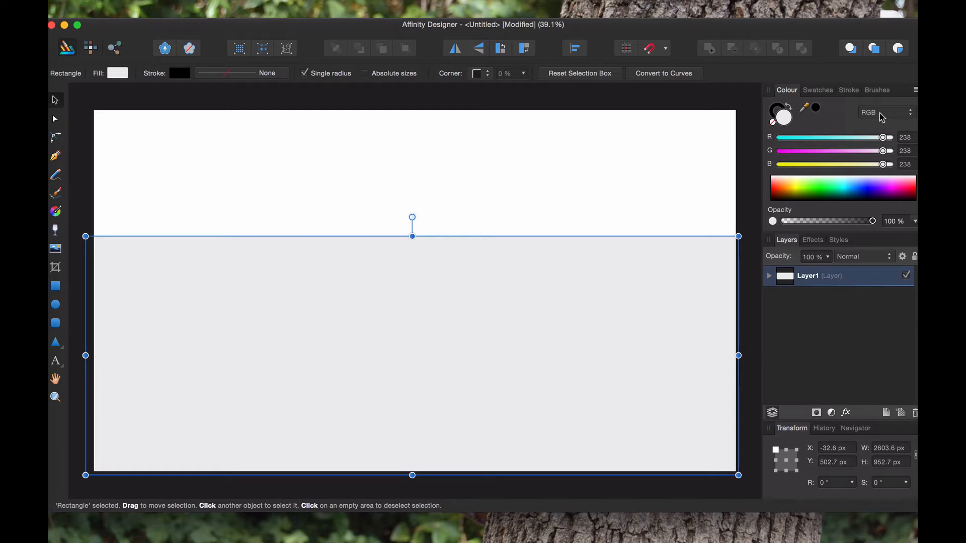
pyautogui.moveTo(882, 137); pyautogui.dragTo(870, 164)
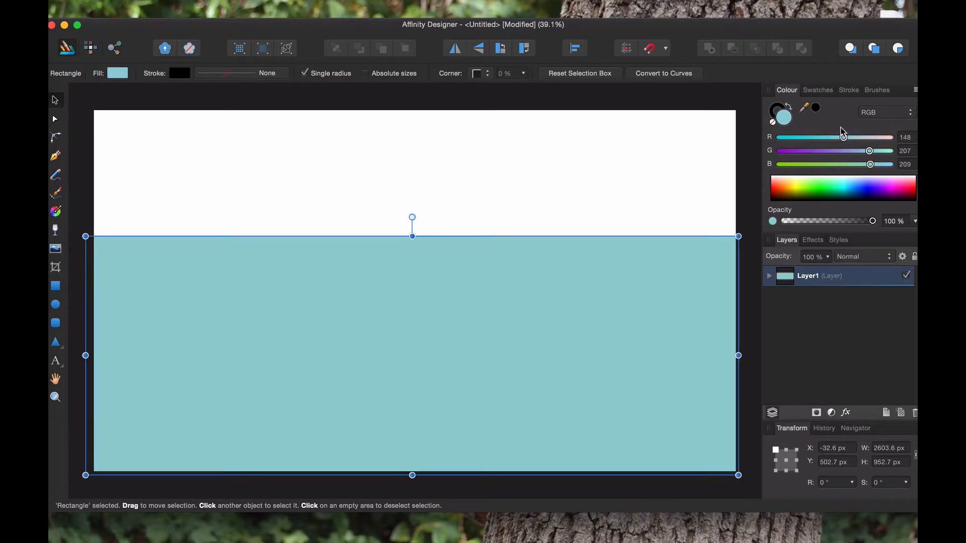
pyautogui.moveTo(843, 135); pyautogui.dragTo(809, 141)
pyautogui.moveTo(869, 151)
pyautogui.mouseDown()
pyautogui.moveTo(842, 155)
pyautogui.moveTo(877, 151)
pyautogui.mouseUp()
pyautogui.click(892, 112)
pyautogui.click(899, 130)
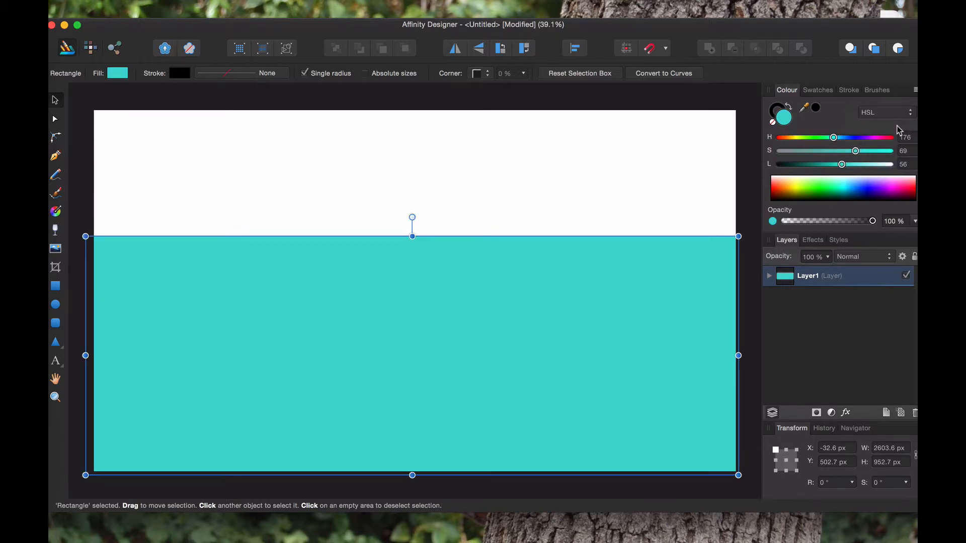
# Set the rectangle's fill to a pale sand colour with hue 44, saturation 28 and lightness 82
pyautogui.moveTo(835, 139); pyautogui.dragTo(796, 147)
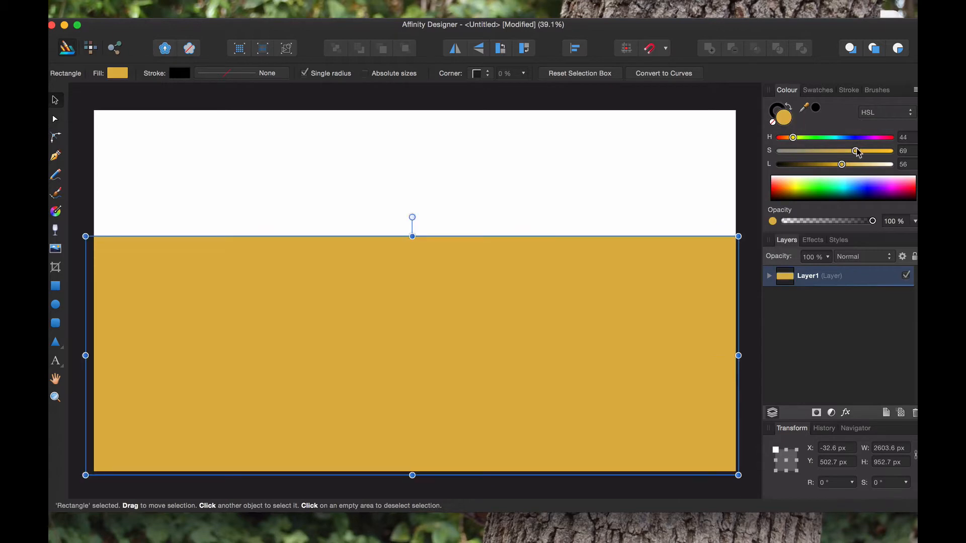
pyautogui.moveTo(855, 151); pyautogui.dragTo(872, 171)
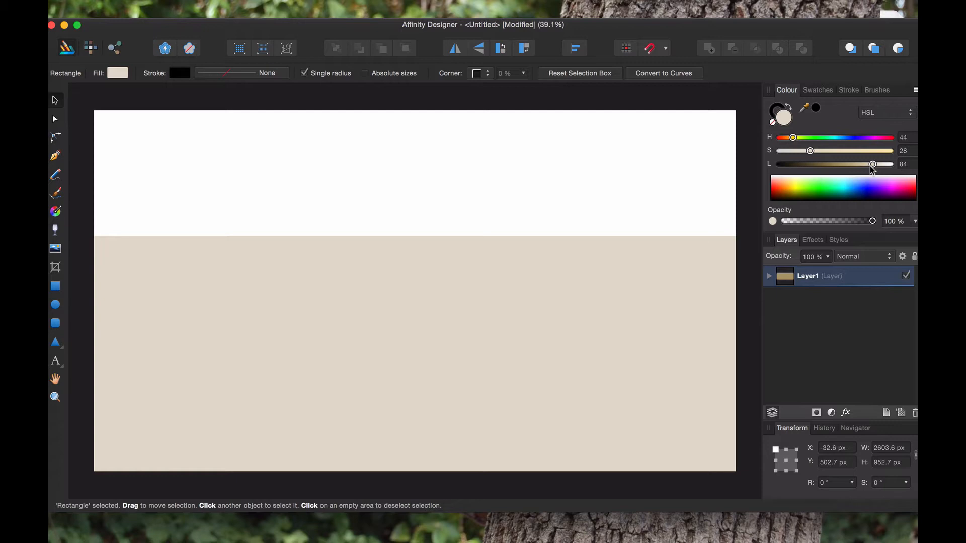
pyautogui.moveTo(861, 167)
pyautogui.mouseDown()
pyautogui.moveTo(822, 166)
pyautogui.moveTo(868, 168)
pyautogui.mouseUp()
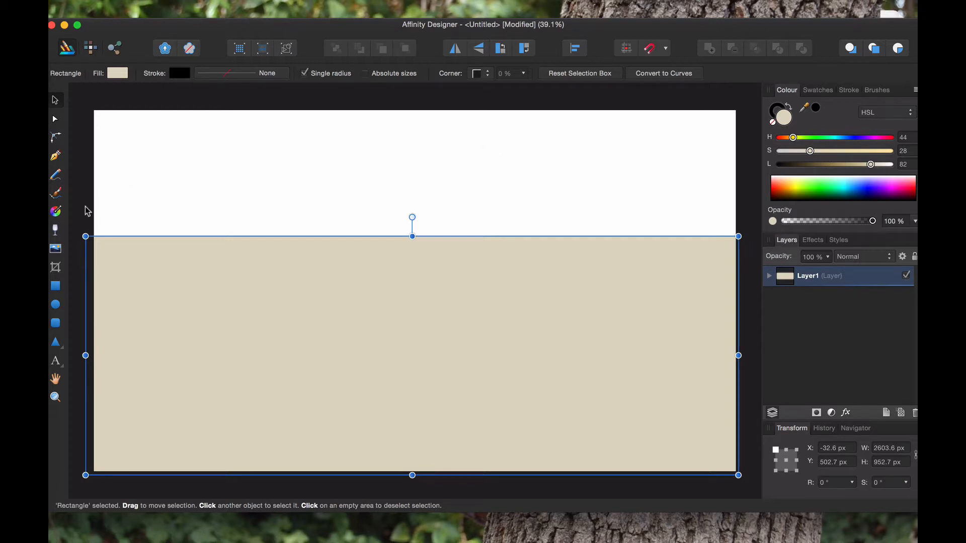
# Apply a linear gradient down the rectangle with the Fill tool, and tilt it by moving its upper end to the right
pyautogui.click(58, 215)
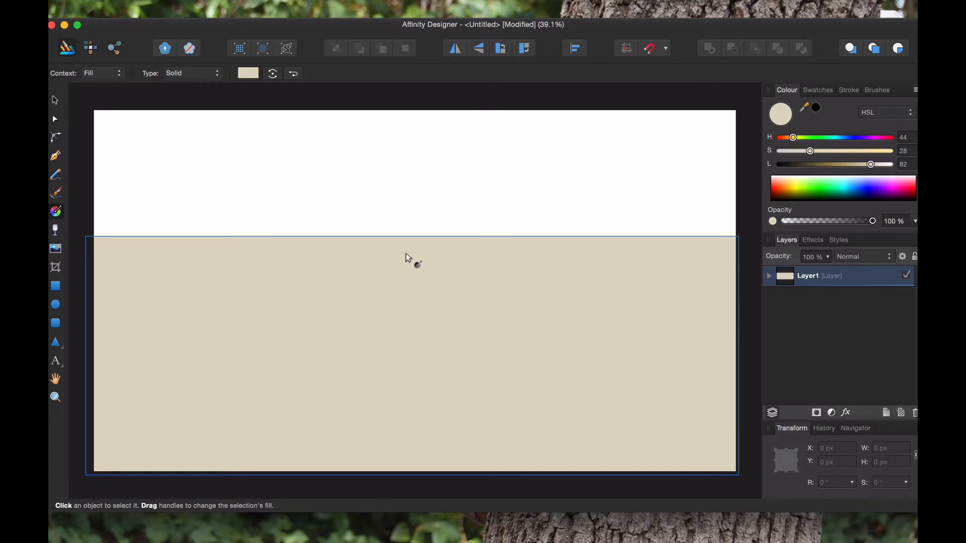
pyautogui.moveTo(420, 246); pyautogui.dragTo(421, 461)
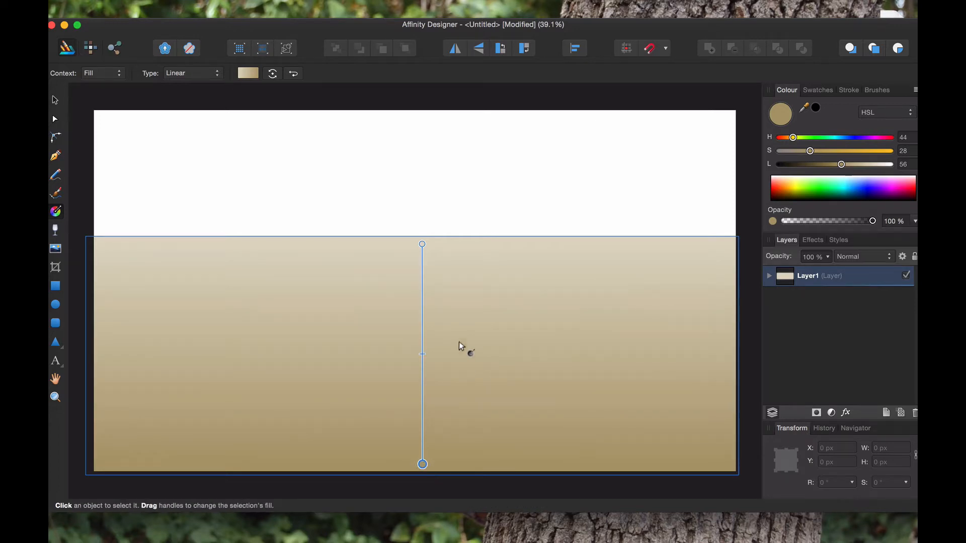
pyautogui.click(422, 244)
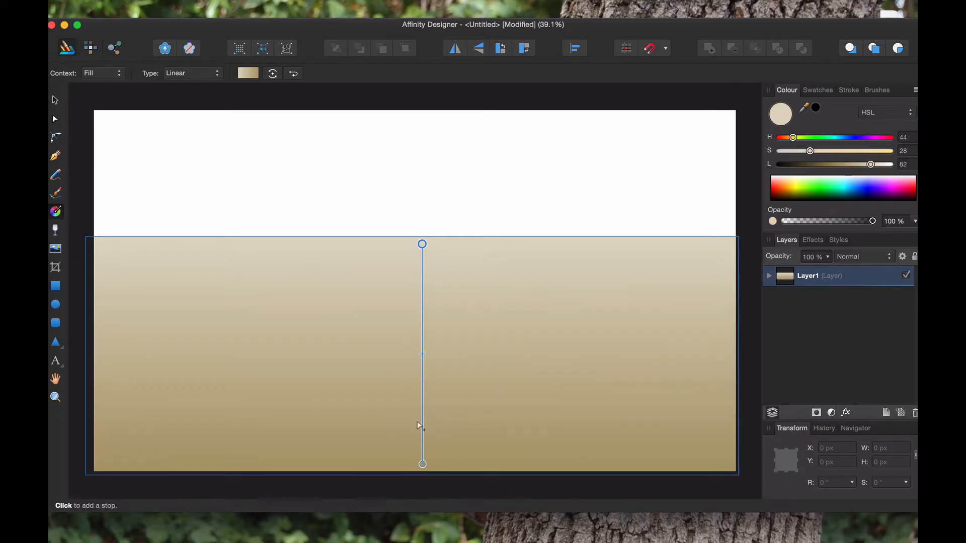
pyautogui.click(421, 463)
pyautogui.click(421, 244)
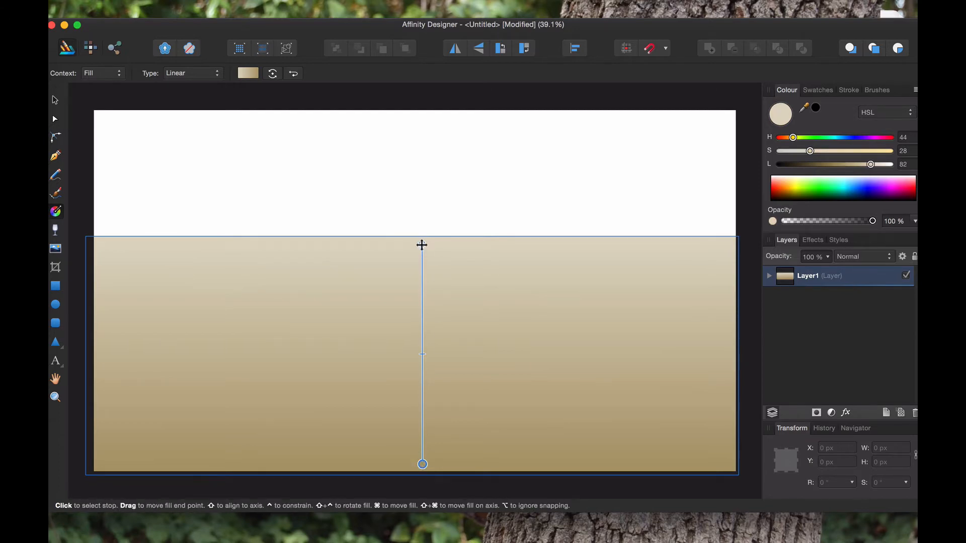
pyautogui.moveTo(423, 244); pyautogui.dragTo(500, 248)
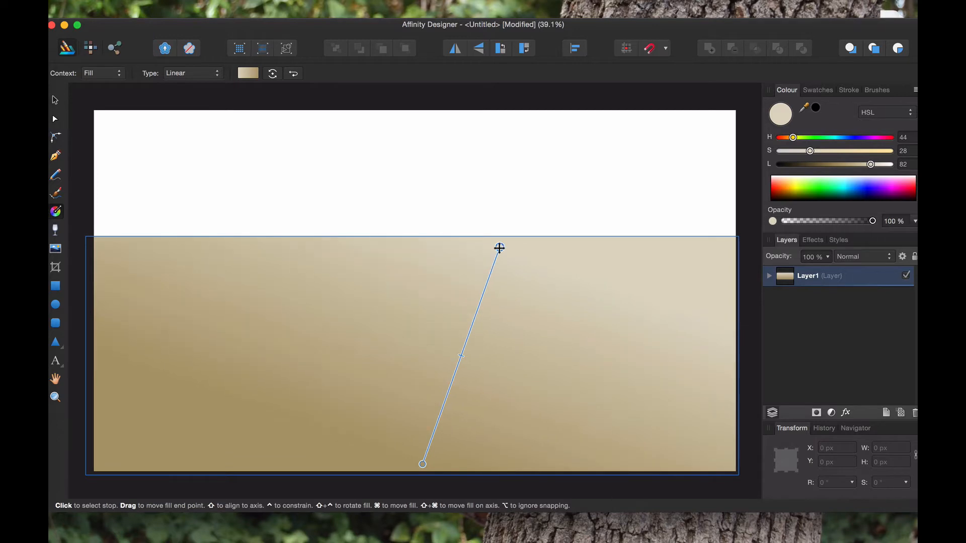
pyautogui.click(423, 465)
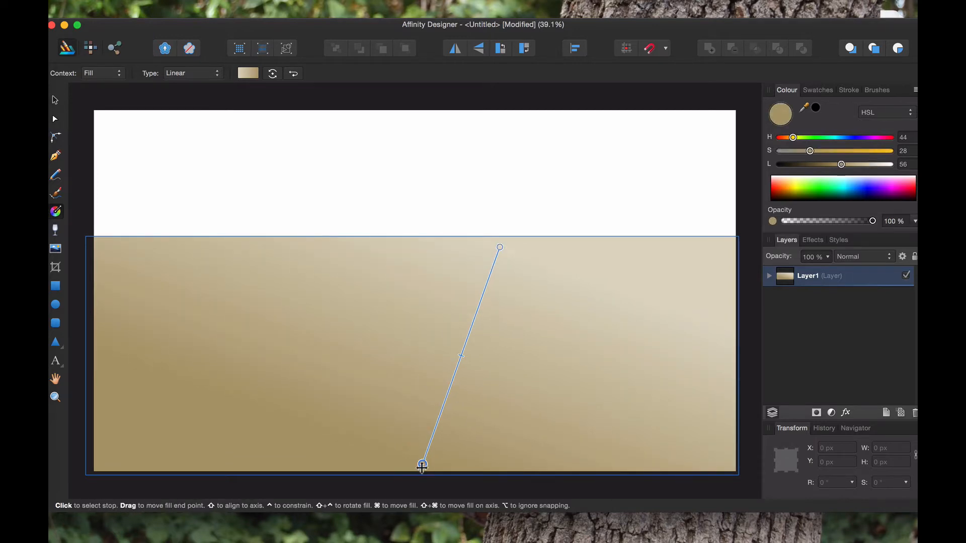
# Set the gradient's upper stop to saturation 86 and lightness 85 for a warm light sand colour
pyautogui.click(499, 247)
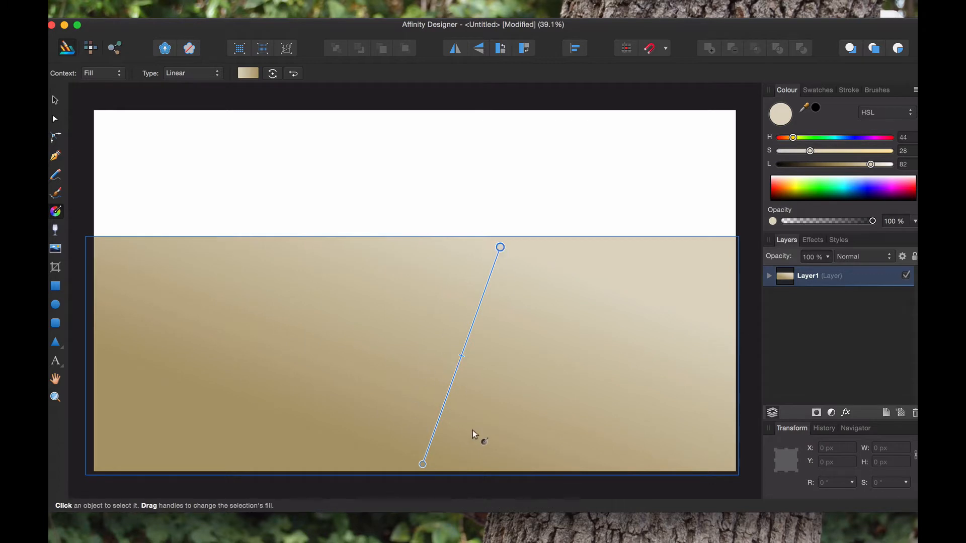
pyautogui.moveTo(871, 168); pyautogui.dragTo(874, 165)
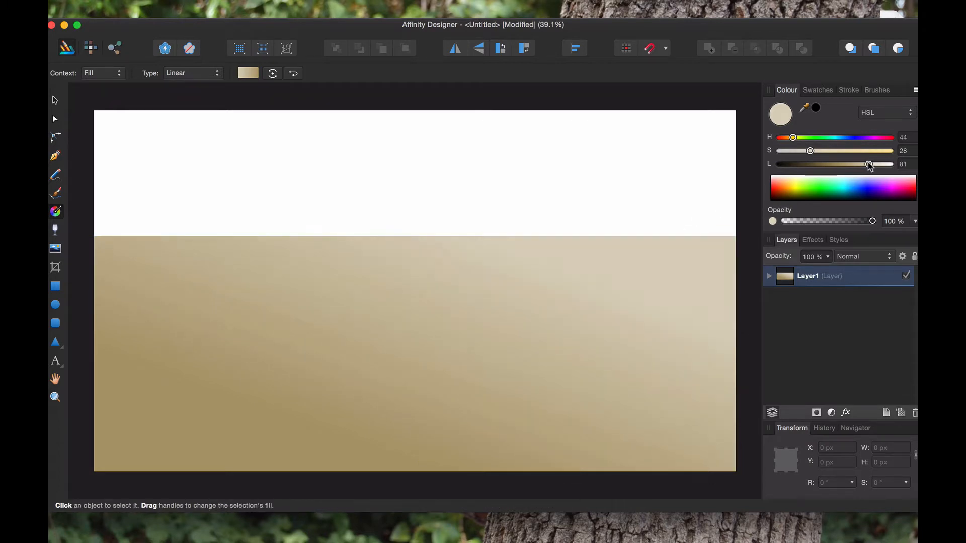
pyautogui.moveTo(813, 154); pyautogui.dragTo(861, 156)
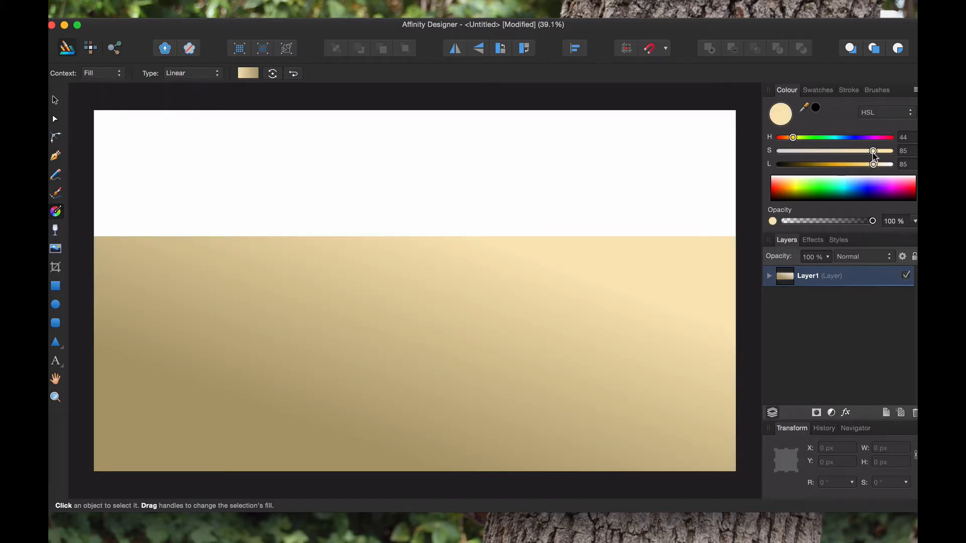
pyautogui.moveTo(880, 159); pyautogui.dragTo(881, 158)
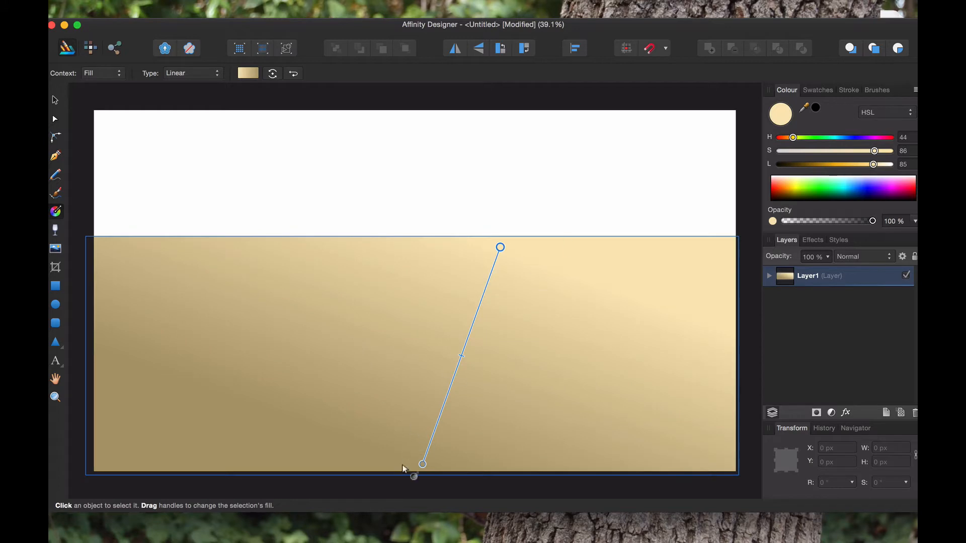
# Set the gradient's lower stop to saturation 60 and lightness 65, and deselect the rectangle
pyautogui.click(422, 464)
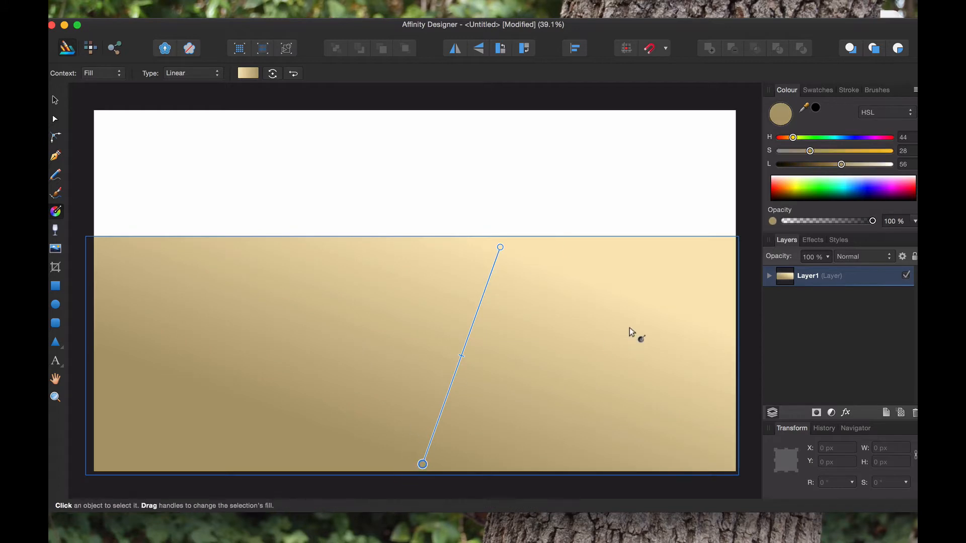
pyautogui.moveTo(829, 165); pyautogui.dragTo(849, 160)
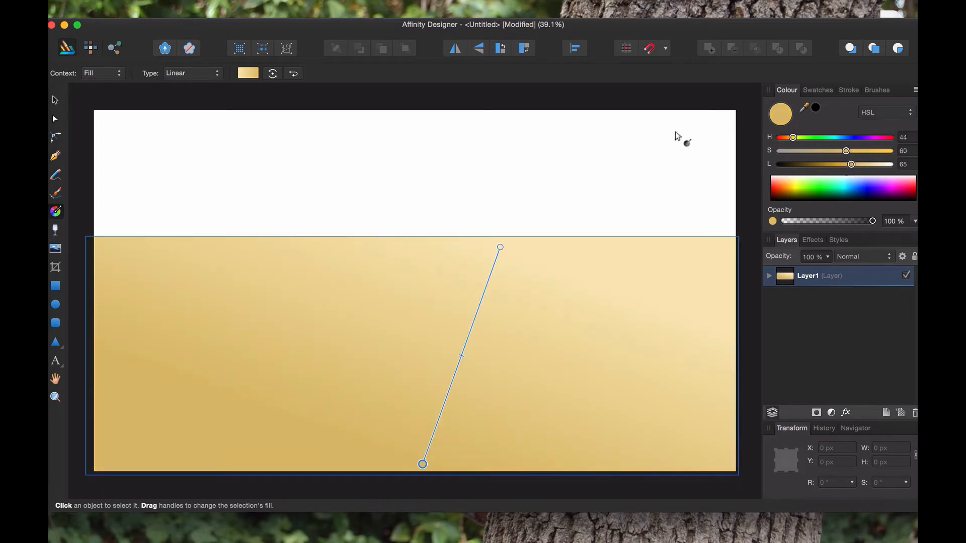
pyautogui.click(694, 104)
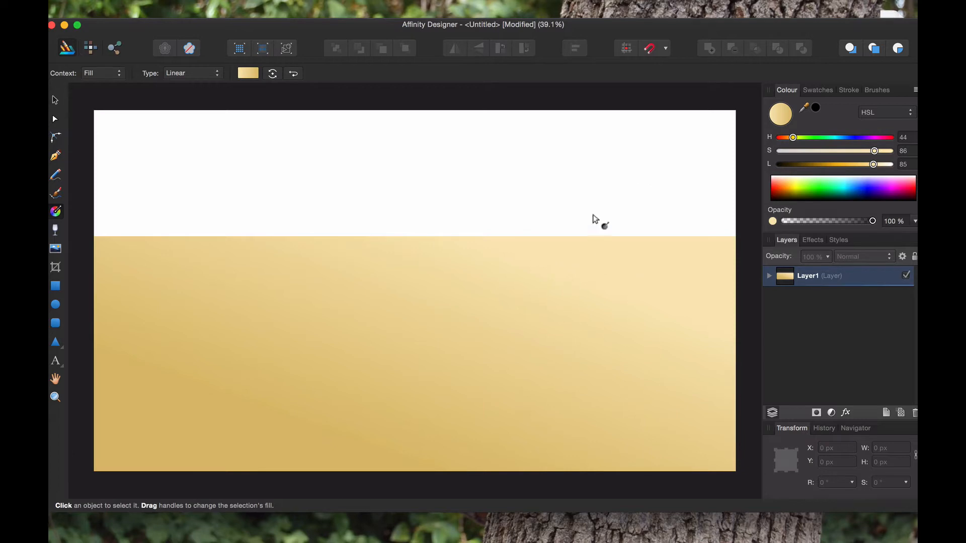
pyautogui.click(477, 301)
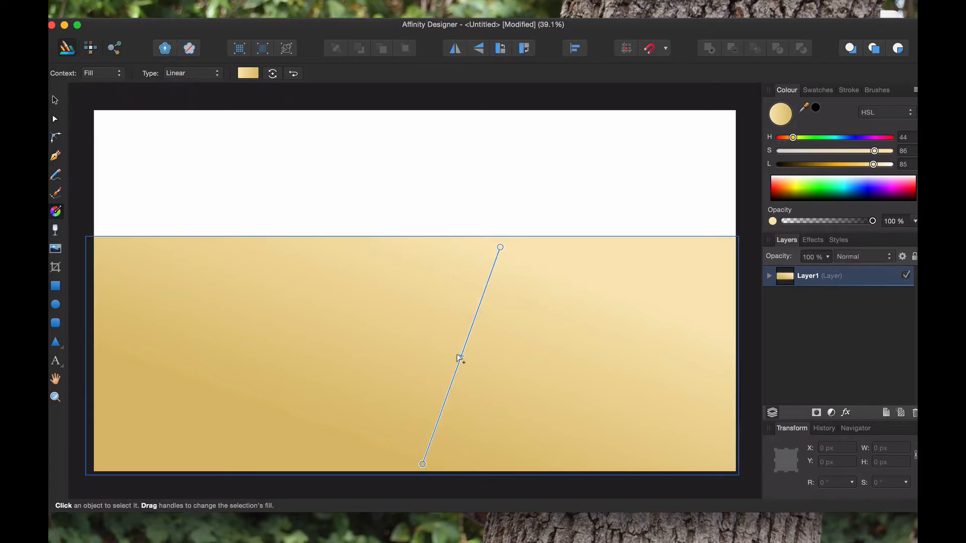
pyautogui.moveTo(460, 357)
pyautogui.mouseDown()
pyautogui.moveTo(482, 300)
pyautogui.moveTo(436, 425)
pyautogui.moveTo(459, 357)
pyautogui.mouseUp()
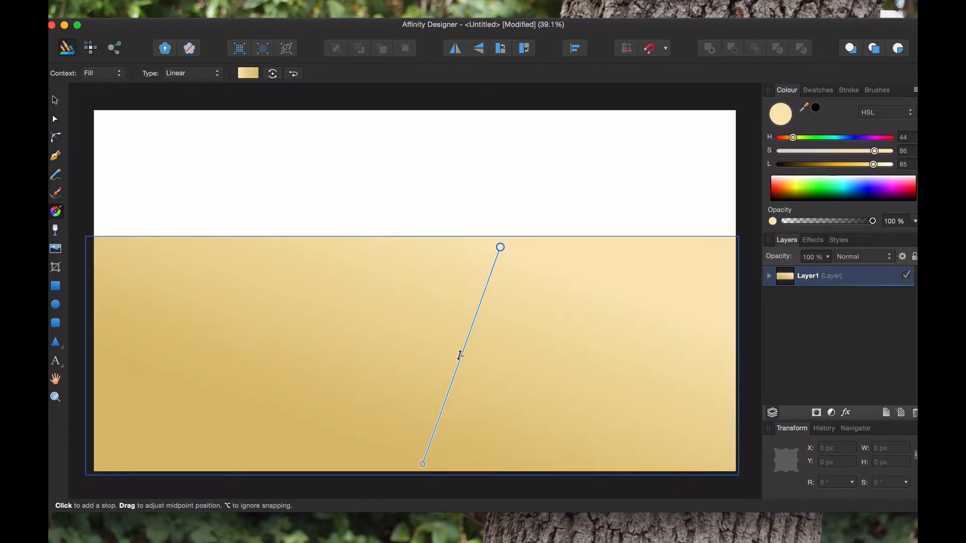
pyautogui.click(521, 216)
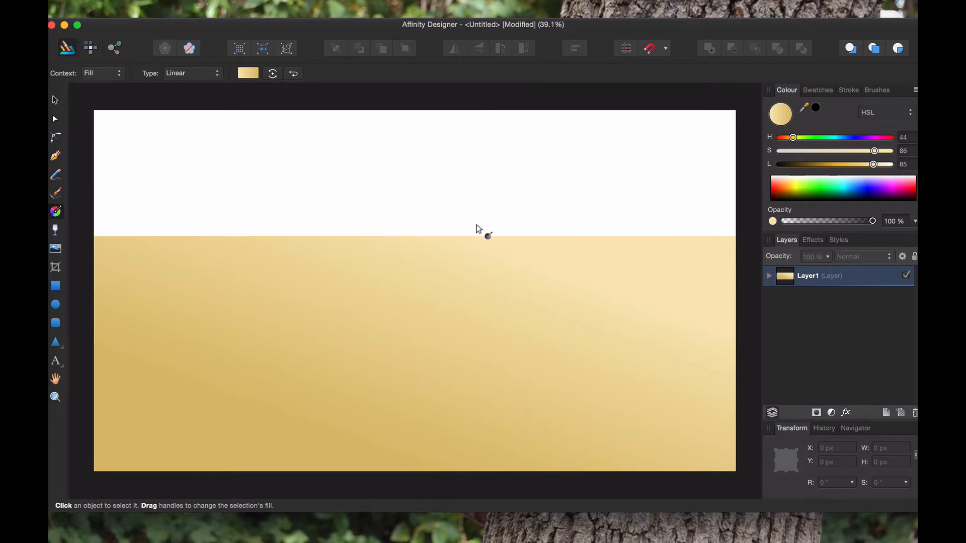
pyautogui.click(414, 283)
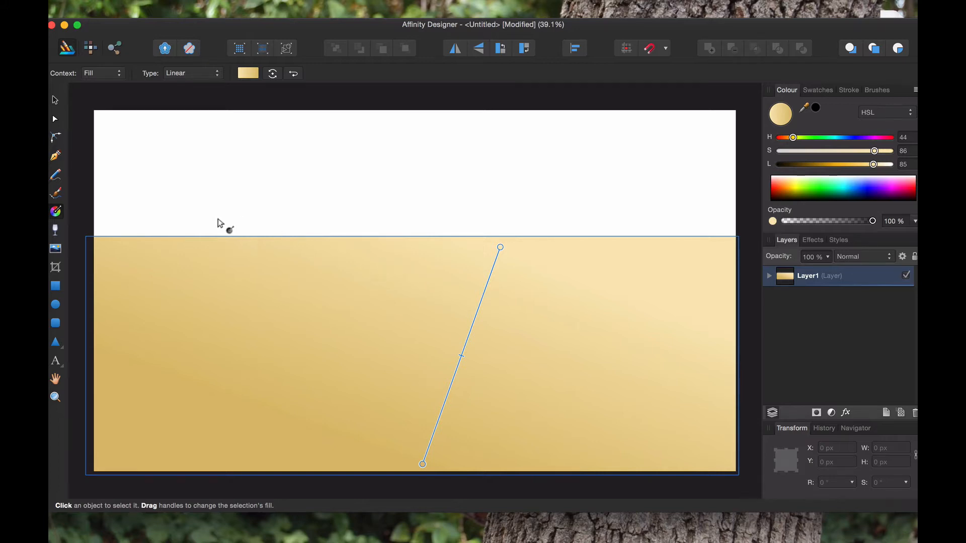
pyautogui.click(182, 201)
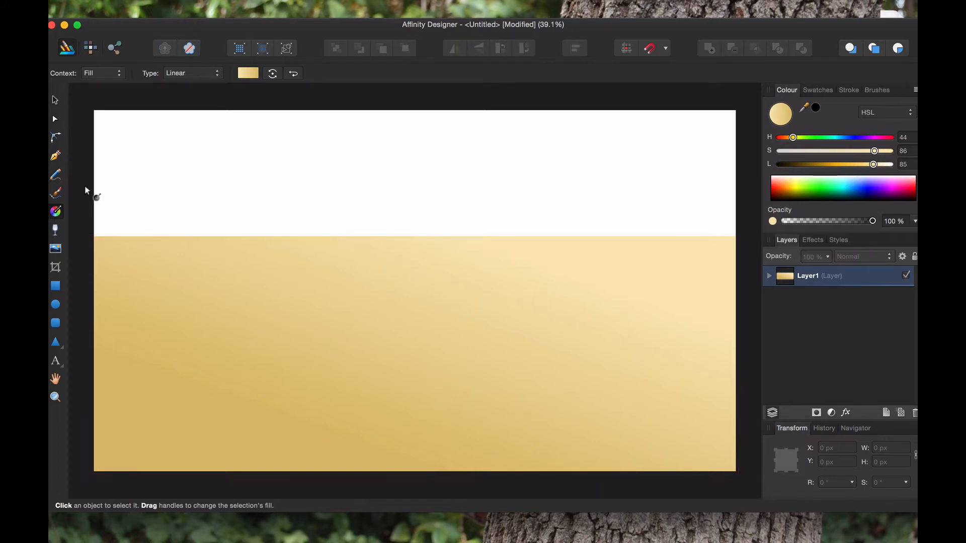
# Draw a freehand mountain-range outline across the horizon with the Pencil tool, about 2685 px wide, and join its two end nodes beyond the page's left edge
pyautogui.click(57, 176)
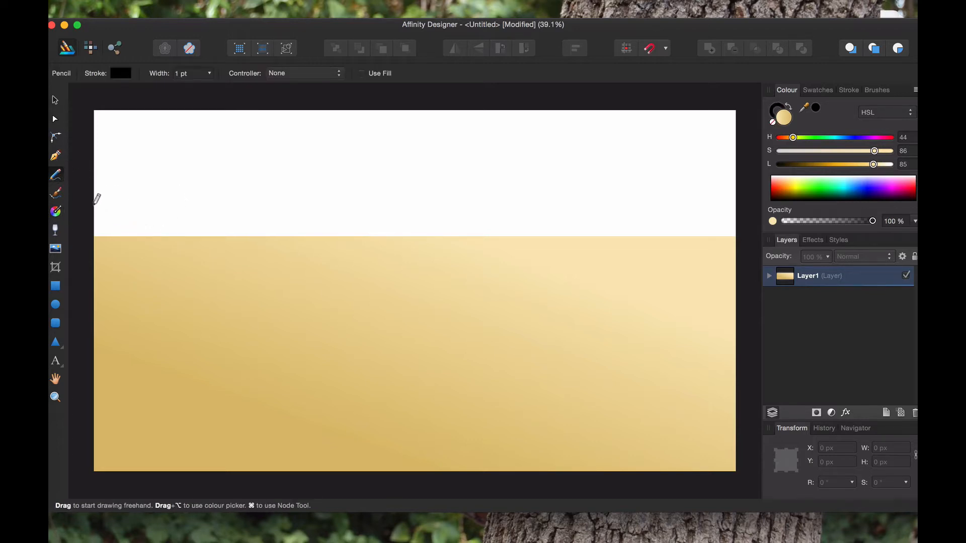
pyautogui.moveTo(92, 217)
pyautogui.mouseDown()
pyautogui.moveTo(279, 242)
pyautogui.moveTo(423, 202)
pyautogui.moveTo(470, 201)
pyautogui.moveTo(546, 167)
pyautogui.moveTo(657, 201)
pyautogui.moveTo(728, 177)
pyautogui.moveTo(744, 186)
pyautogui.moveTo(740, 239)
pyautogui.moveTo(686, 257)
pyautogui.moveTo(598, 260)
pyautogui.moveTo(541, 244)
pyautogui.moveTo(469, 257)
pyautogui.moveTo(235, 260)
pyautogui.moveTo(99, 254)
pyautogui.moveTo(73, 241)
pyautogui.moveTo(87, 220)
pyautogui.mouseUp()
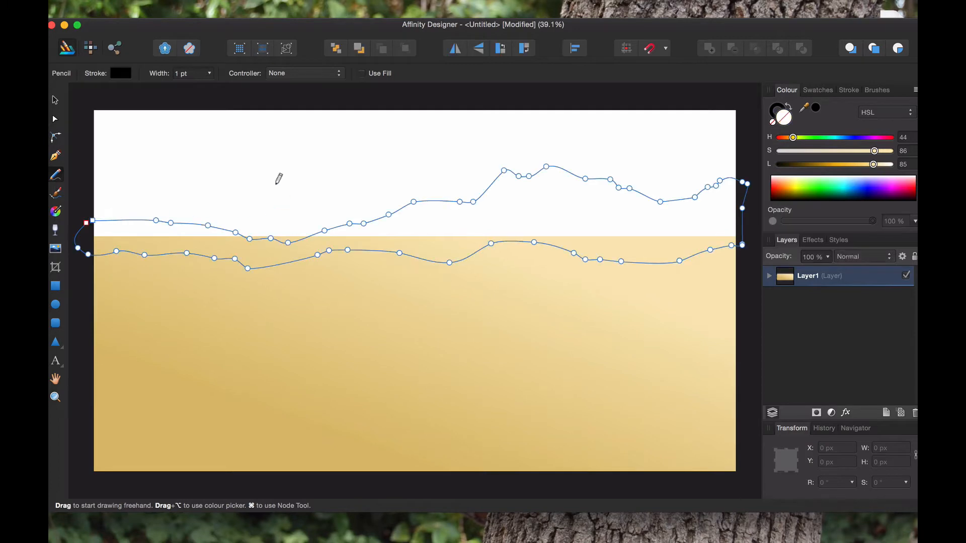
pyautogui.click(54, 120)
pyautogui.moveTo(77, 212); pyautogui.dragTo(108, 240)
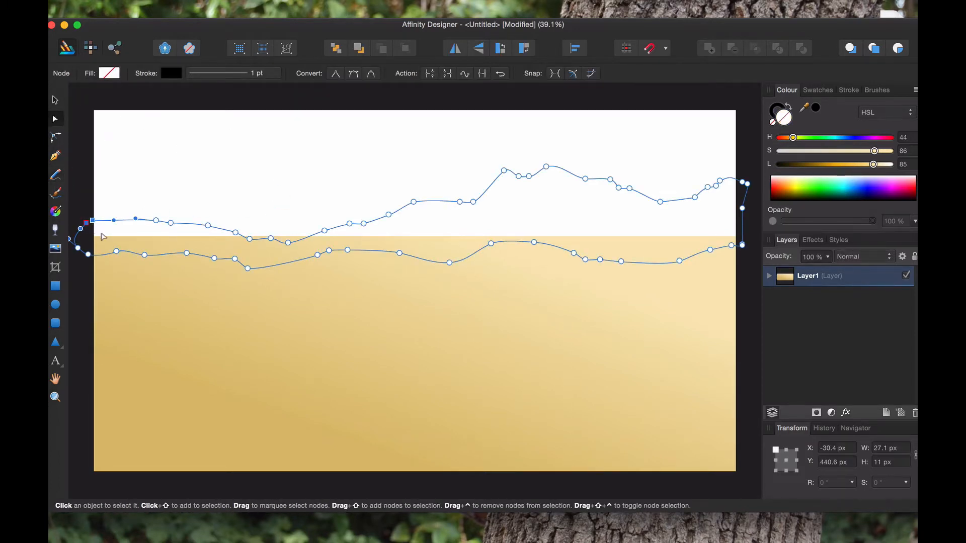
pyautogui.click(452, 76)
pyautogui.click(86, 225)
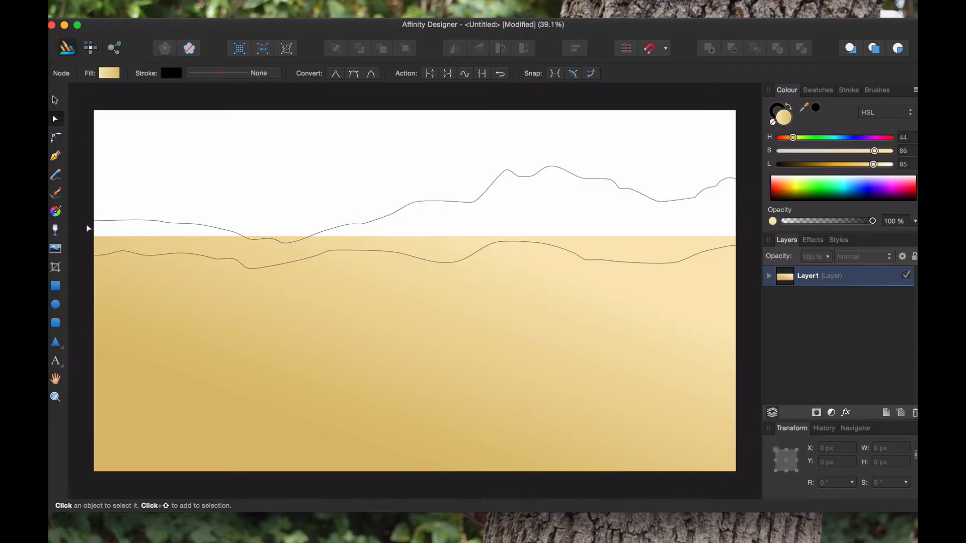
pyautogui.click(86, 221)
pyautogui.moveTo(92, 221)
pyautogui.mouseDown()
pyautogui.moveTo(118, 215)
pyautogui.moveTo(91, 229)
pyautogui.mouseUp()
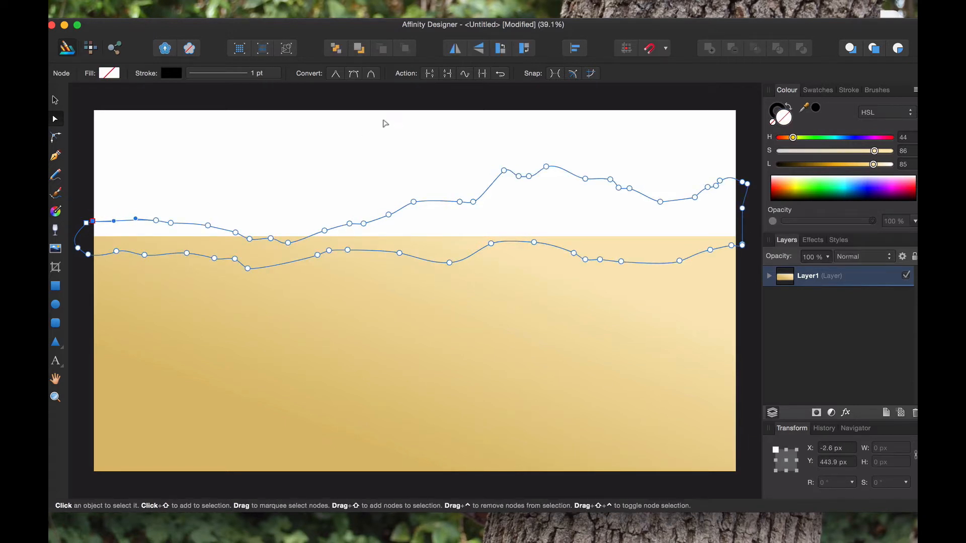
# Fill the mountain-range curve with a muted grey-blue of hue 204, saturation 26 and lightness 59
pyautogui.click(56, 99)
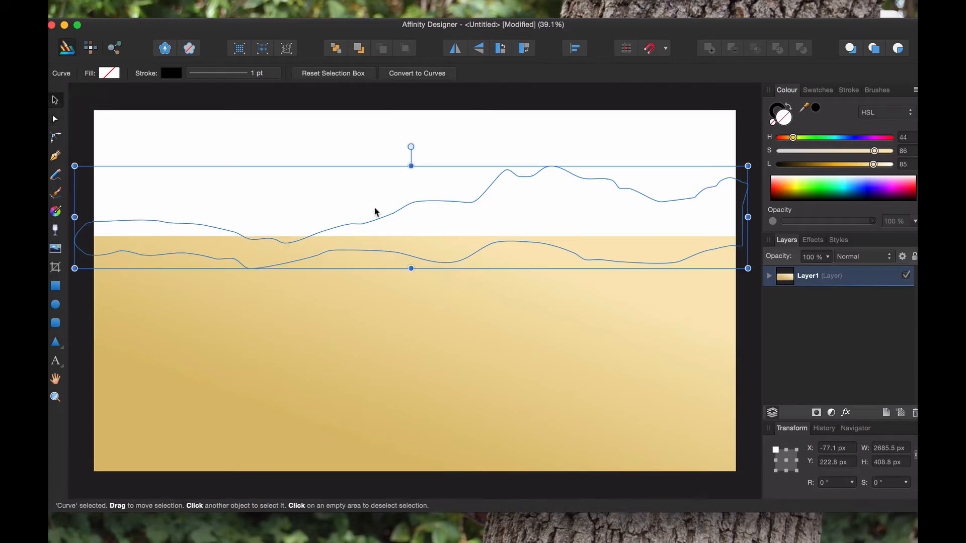
pyautogui.moveTo(855, 164); pyautogui.dragTo(834, 167)
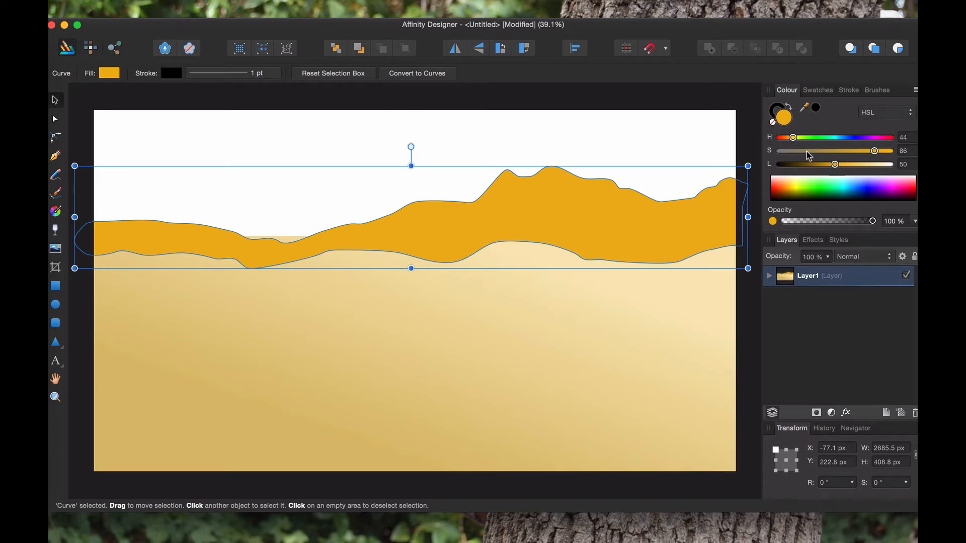
pyautogui.moveTo(807, 152); pyautogui.dragTo(834, 141)
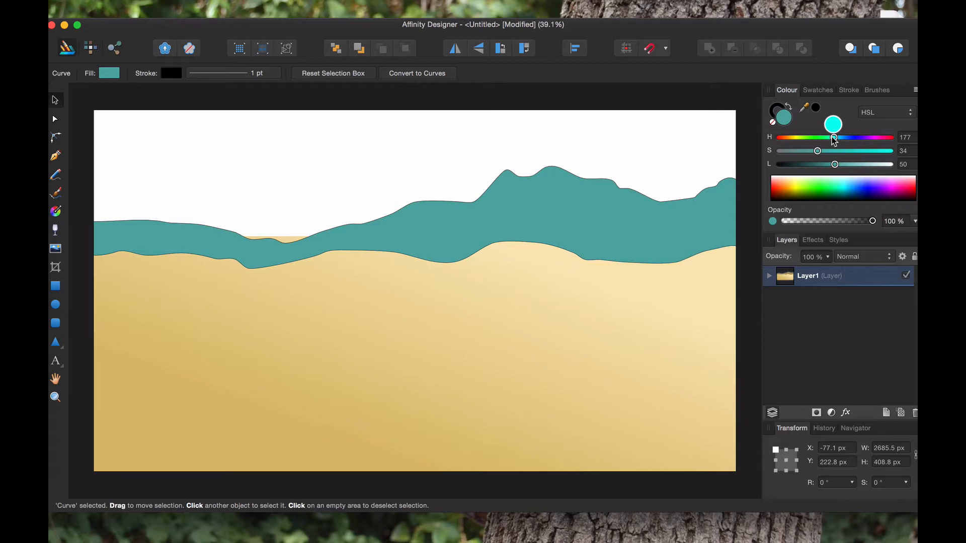
pyautogui.moveTo(834, 142); pyautogui.dragTo(837, 137)
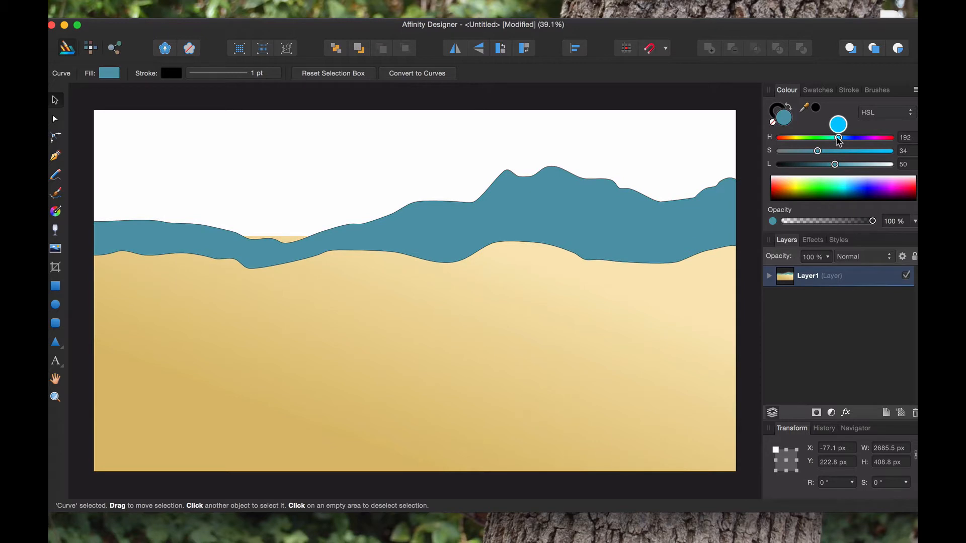
pyautogui.moveTo(837, 138); pyautogui.dragTo(845, 168)
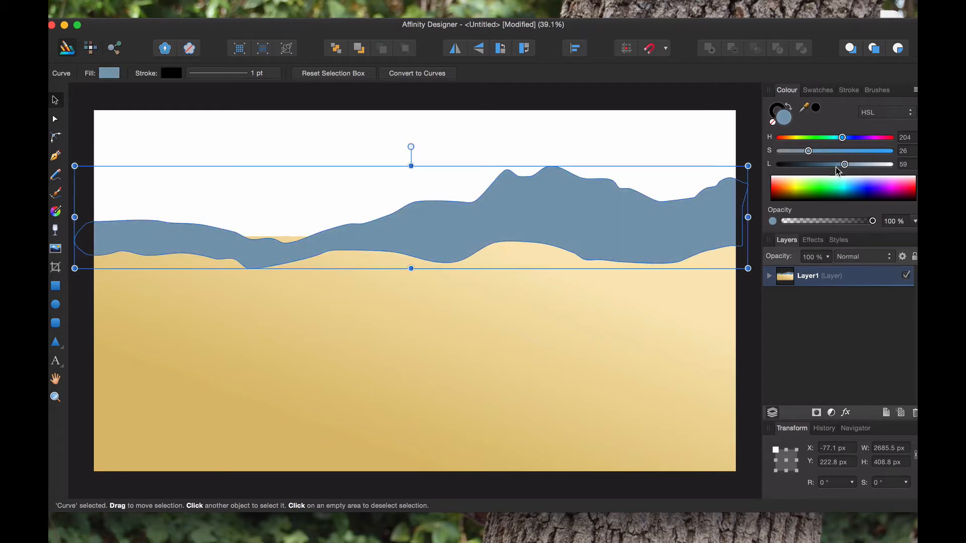
# Remove the stroke from the mountain-range curve, and make its fill the active colour again
pyautogui.click(770, 110)
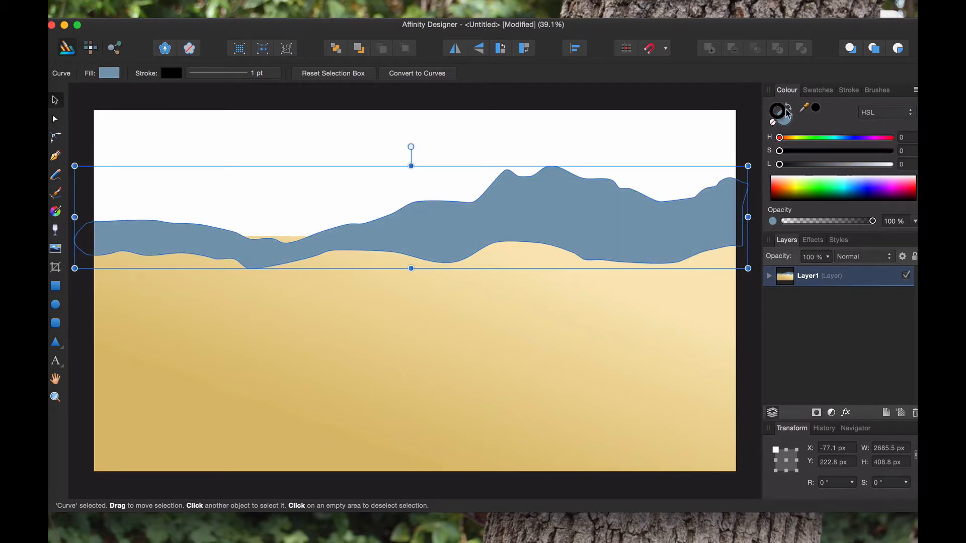
pyautogui.click(772, 123)
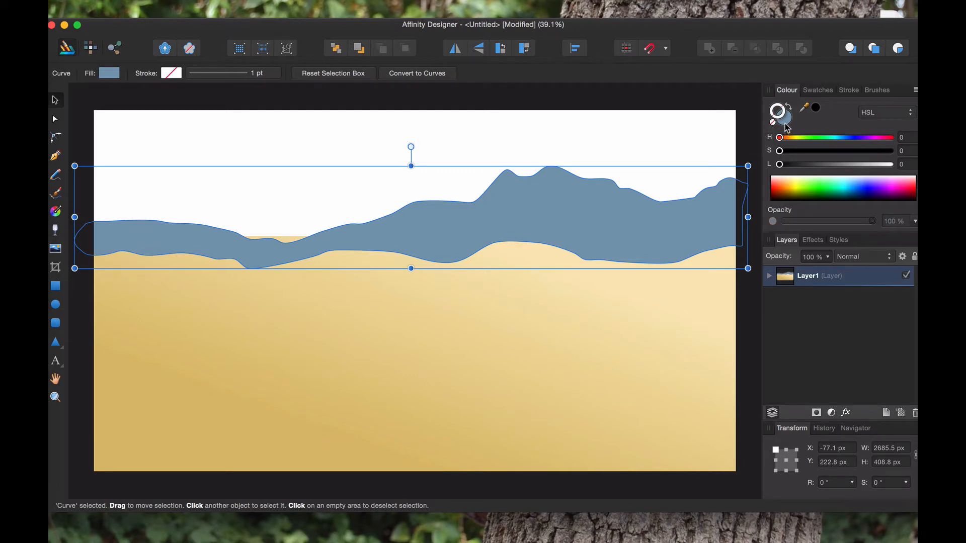
pyautogui.click(786, 125)
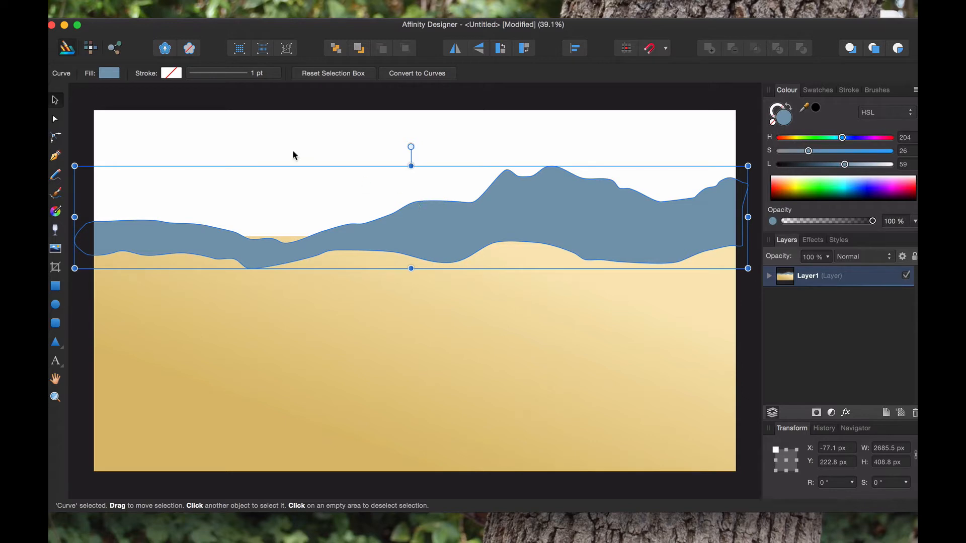
# Raise the two deepest dips in the mountains' lower edge, and delete surplus nodes between them to smooth that stretch
pyautogui.click(56, 121)
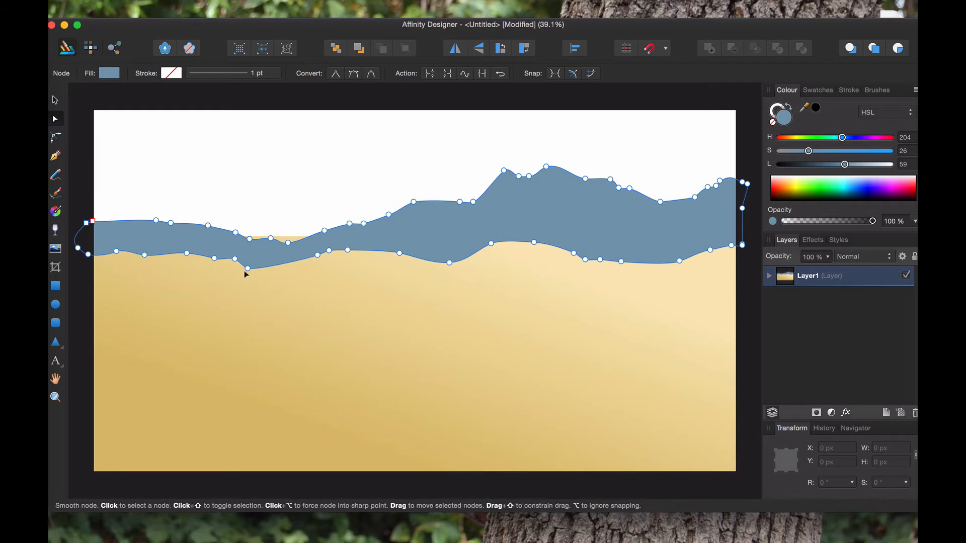
pyautogui.moveTo(259, 269); pyautogui.dragTo(269, 259)
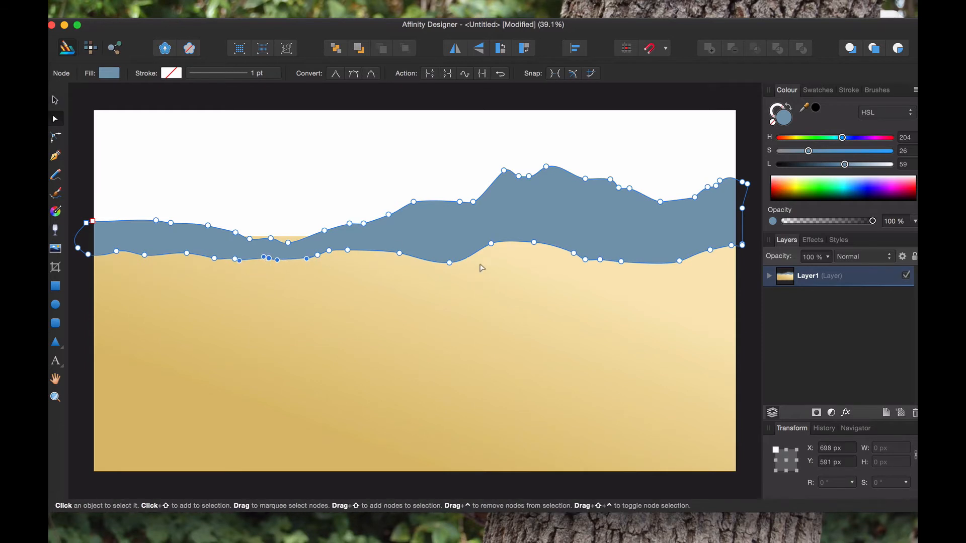
pyautogui.moveTo(447, 262); pyautogui.dragTo(449, 254)
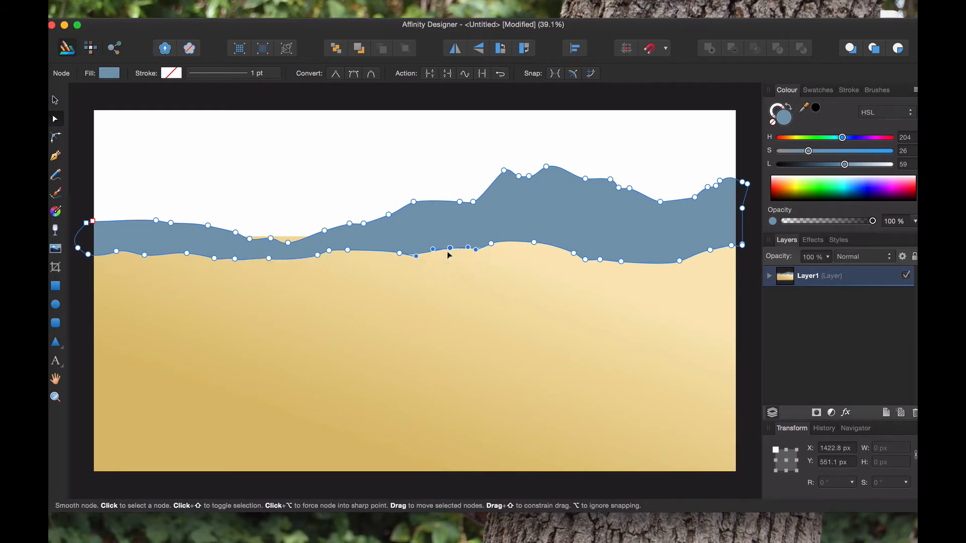
pyautogui.moveTo(347, 253); pyautogui.dragTo(393, 257)
pyautogui.press('Delete')
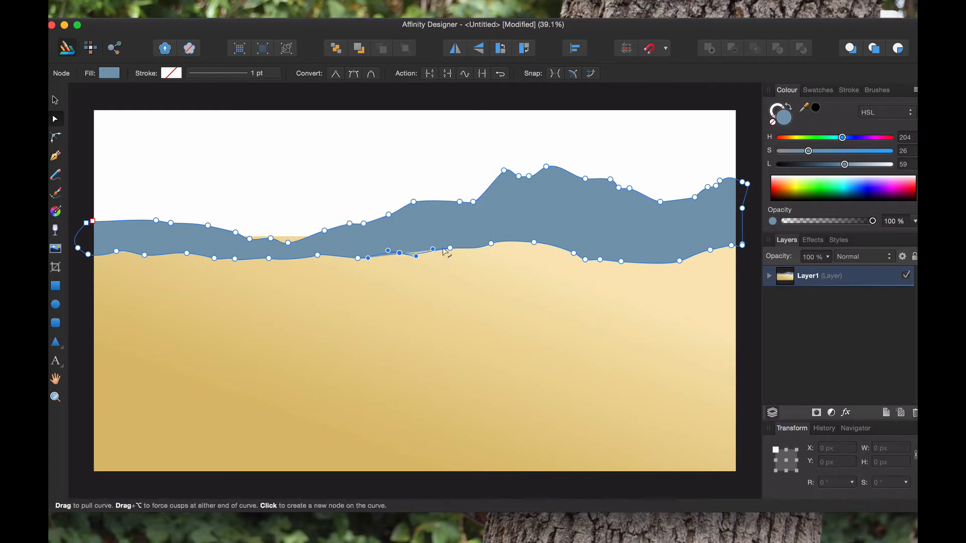
# Delete surplus nodes along the right half of the mountains' lower edge to simplify the curve
pyautogui.click(490, 245)
pyautogui.moveTo(505, 250); pyautogui.dragTo(607, 262)
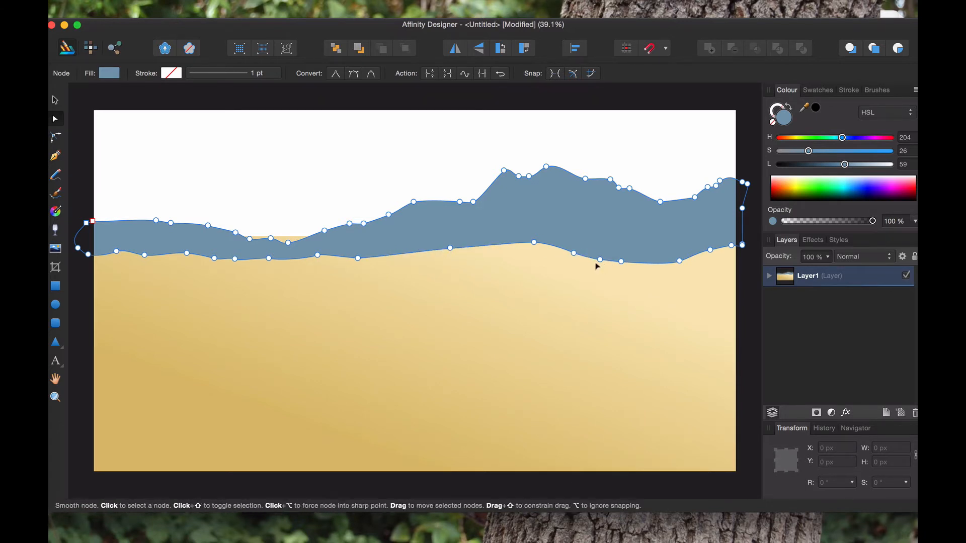
pyautogui.press('Delete')
pyautogui.click(681, 262)
pyautogui.press('Delete')
# Lower the nodes at the right end of the mountains' lower edge and the two near its middle to level the base, and deselect the curve
pyautogui.moveTo(708, 255); pyautogui.dragTo(709, 266)
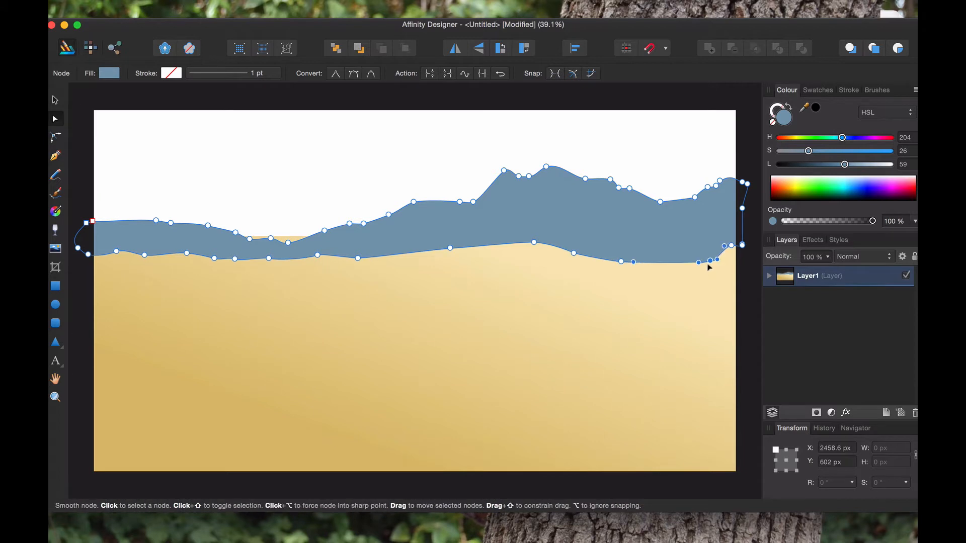
pyautogui.click(742, 245)
pyautogui.moveTo(742, 246); pyautogui.dragTo(741, 260)
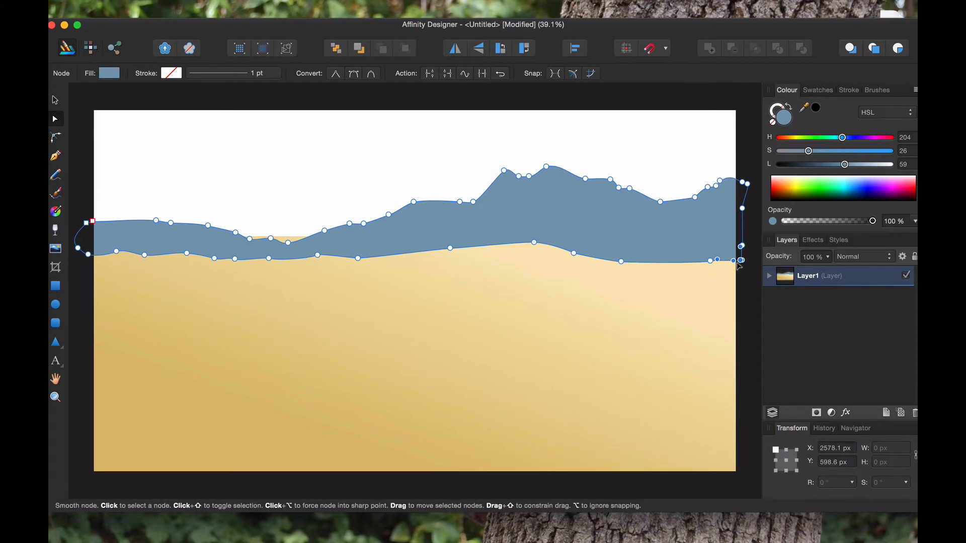
pyautogui.moveTo(411, 230); pyautogui.dragTo(520, 263)
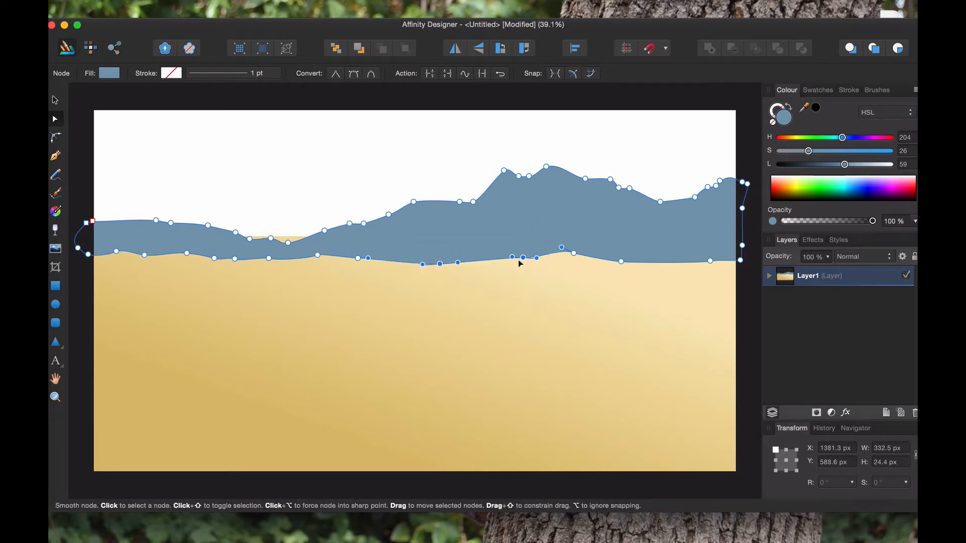
pyautogui.click(77, 167)
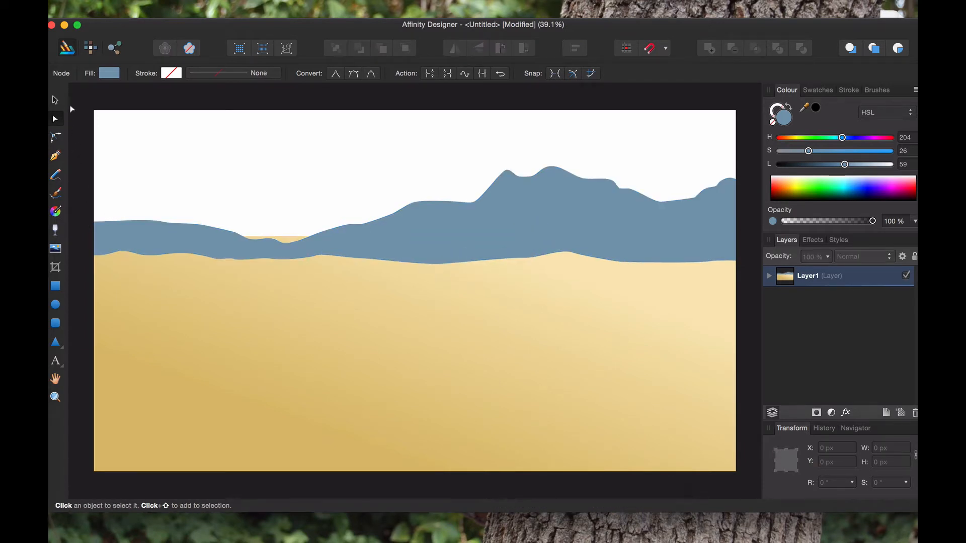
# Raise all the nodes of the mountain ridge together until the top of the selection is at about Y 177 px
pyautogui.click(414, 234)
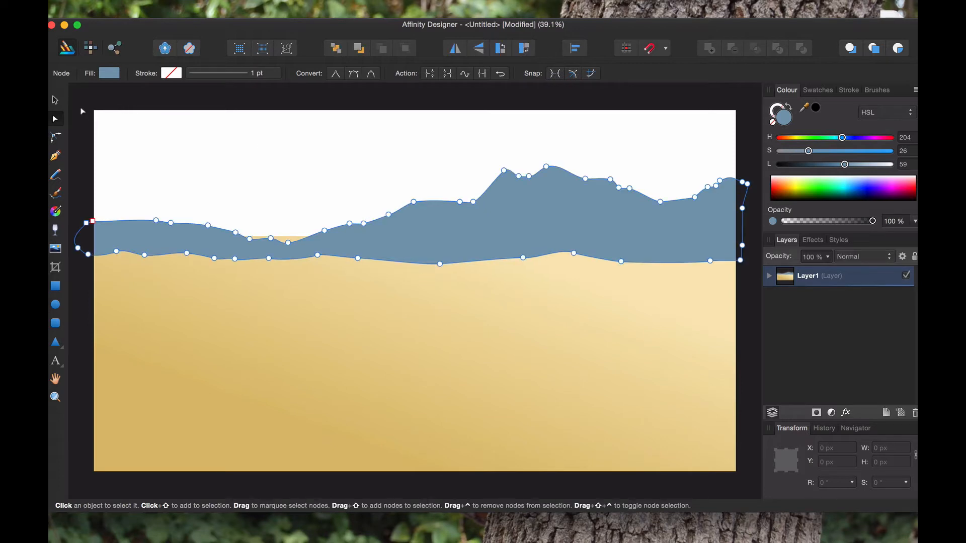
pyautogui.moveTo(78, 103); pyautogui.dragTo(713, 241)
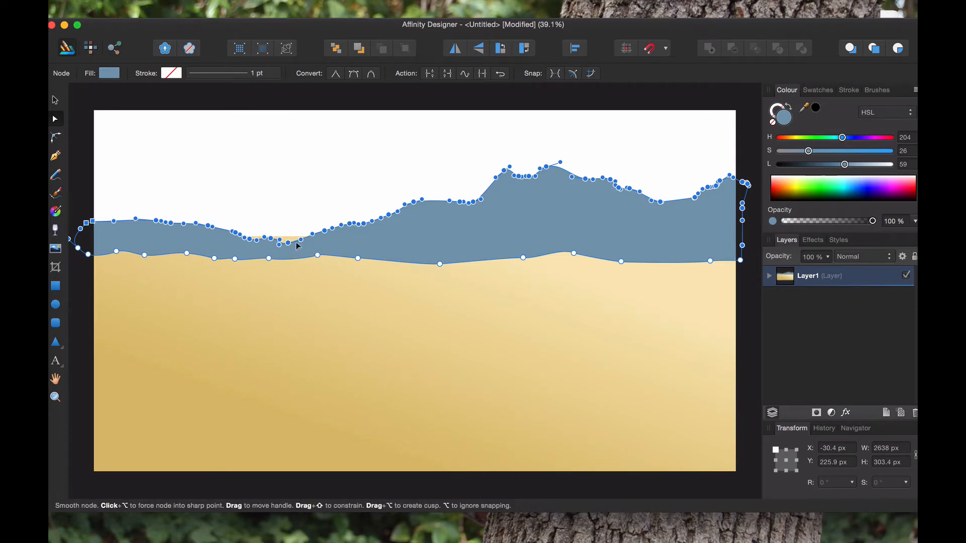
pyautogui.moveTo(297, 245); pyautogui.dragTo(285, 236)
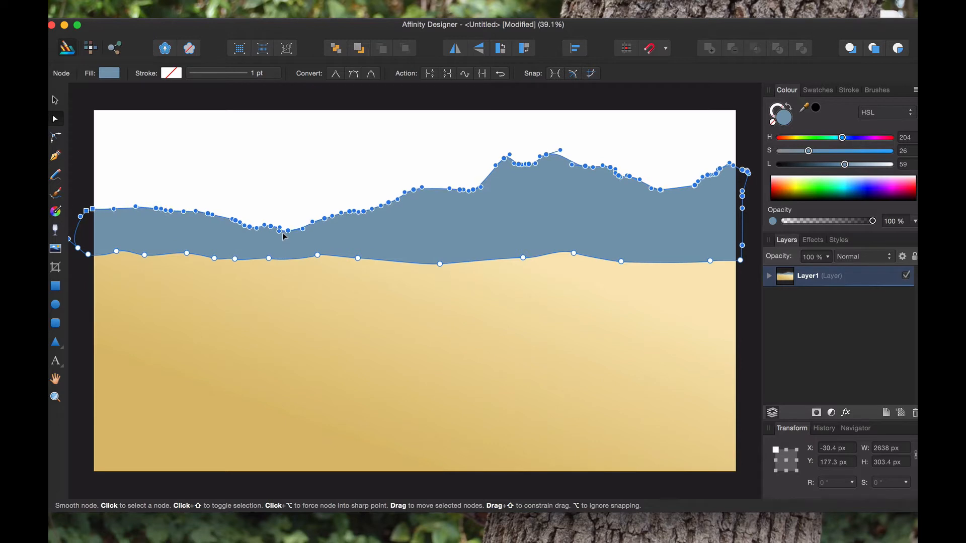
pyautogui.click(180, 111)
# Select the ridge nodes of the highest peaks and everything to their right, and lower them together slightly
pyautogui.click(495, 203)
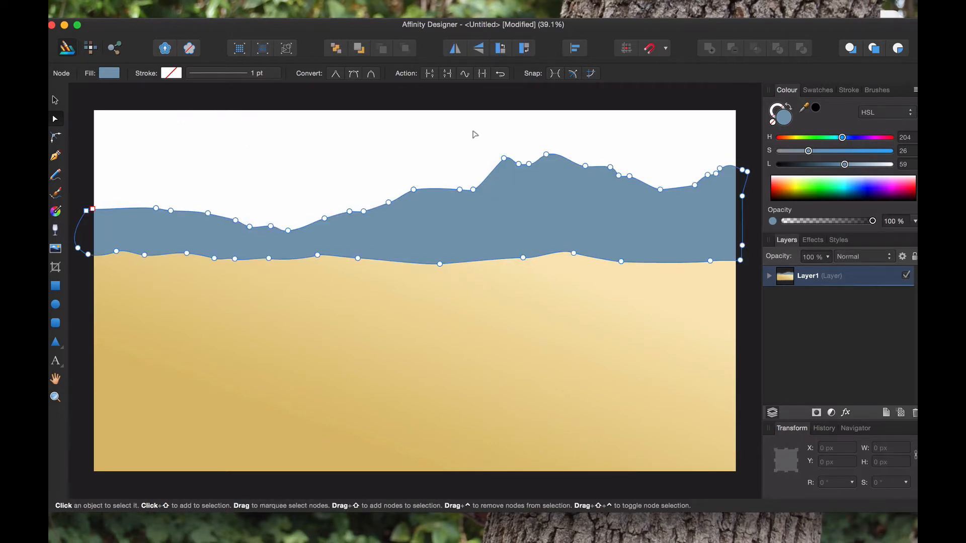
pyautogui.moveTo(477, 128); pyautogui.dragTo(754, 196)
pyautogui.moveTo(658, 195); pyautogui.dragTo(627, 194)
pyautogui.click(529, 188)
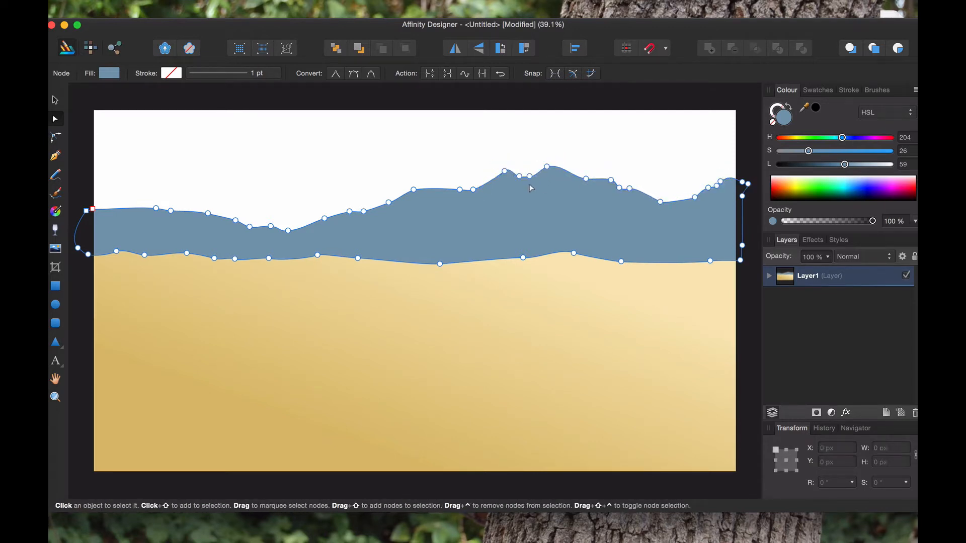
# Reshape the notch between the two highest peaks by raising its left node slightly and moving its right node to the right
pyautogui.click(519, 176)
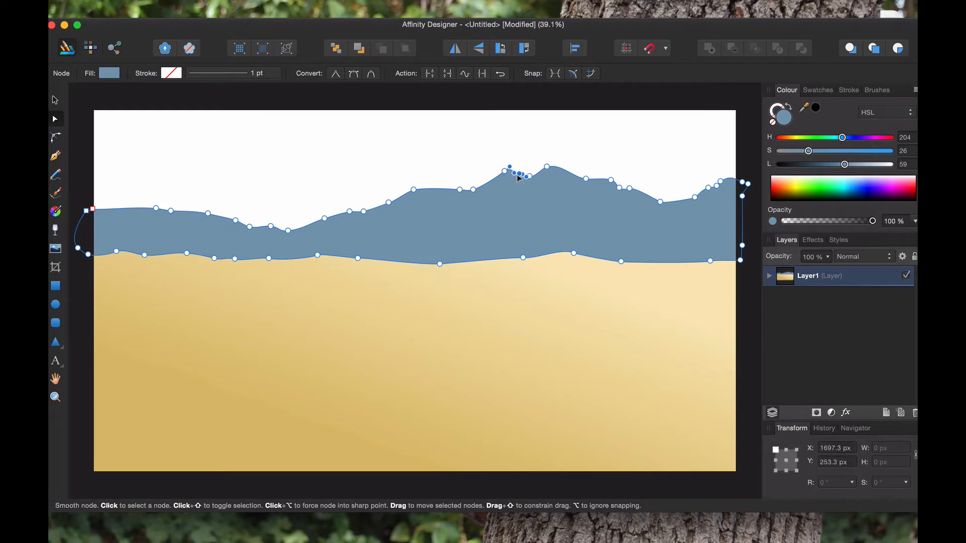
pyautogui.moveTo(519, 177); pyautogui.dragTo(536, 181)
pyautogui.click(530, 134)
pyautogui.click(517, 218)
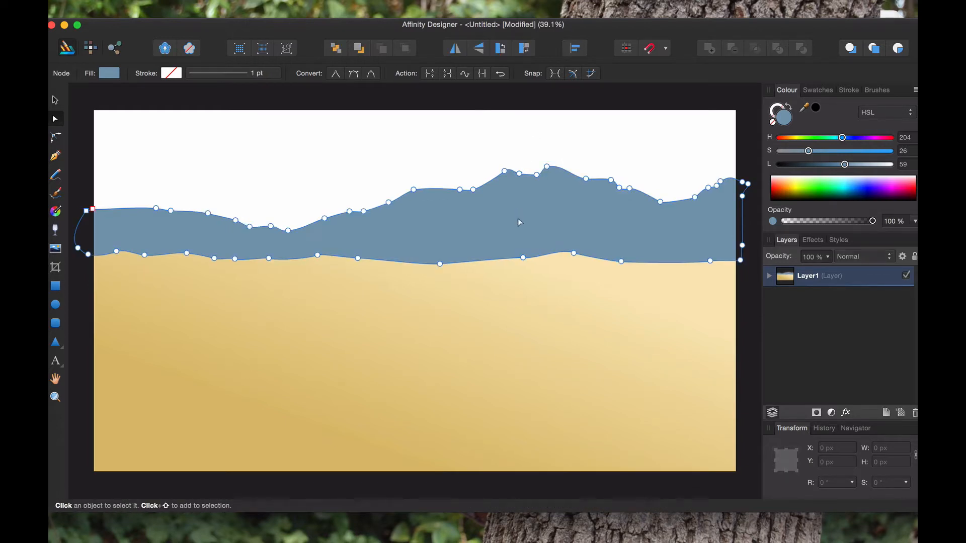
# Flatten the bump right of centre on the mountains' lower edge, and fine-tune the nodes and handles along its left half
pyautogui.click(567, 260)
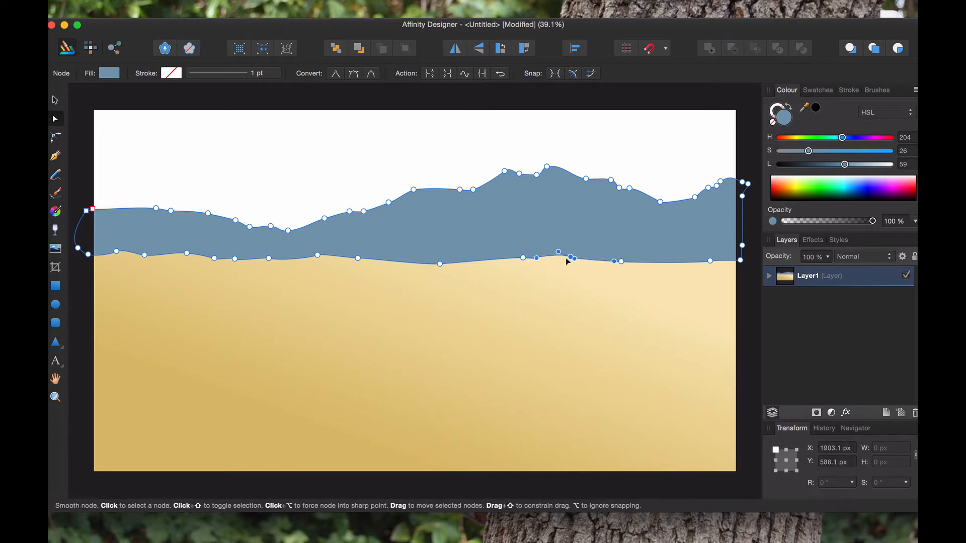
pyautogui.moveTo(555, 255); pyautogui.dragTo(553, 258)
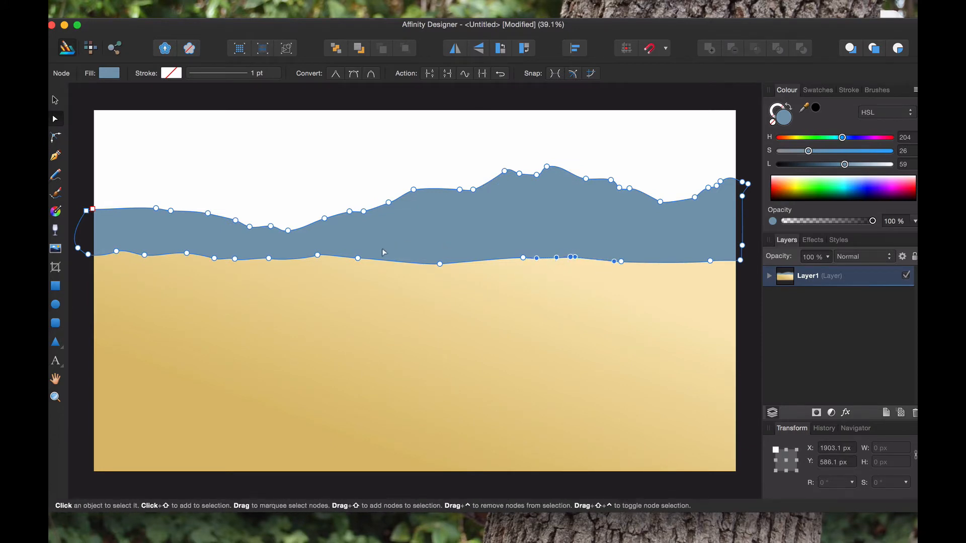
pyautogui.moveTo(320, 255)
pyautogui.mouseDown()
pyautogui.moveTo(327, 259)
pyautogui.moveTo(314, 258)
pyautogui.mouseUp()
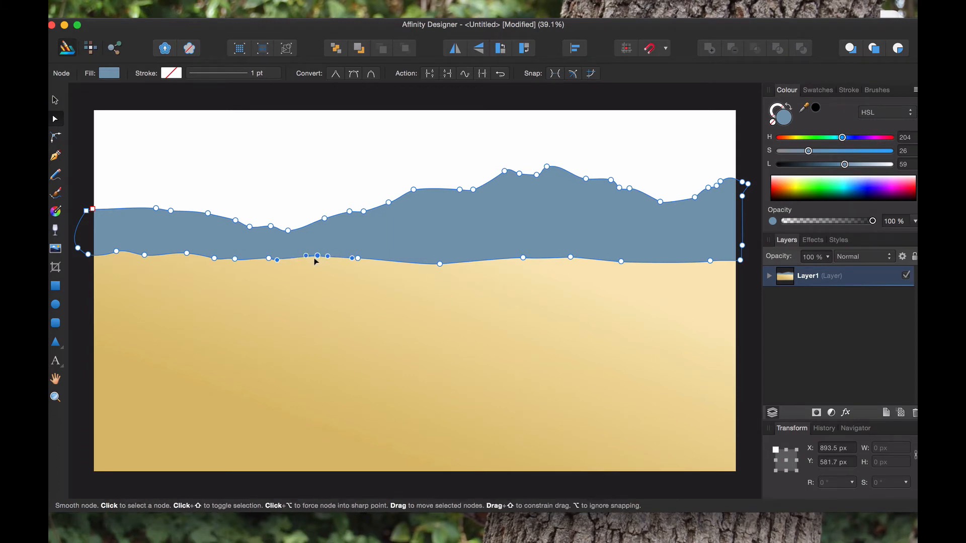
pyautogui.click(228, 258)
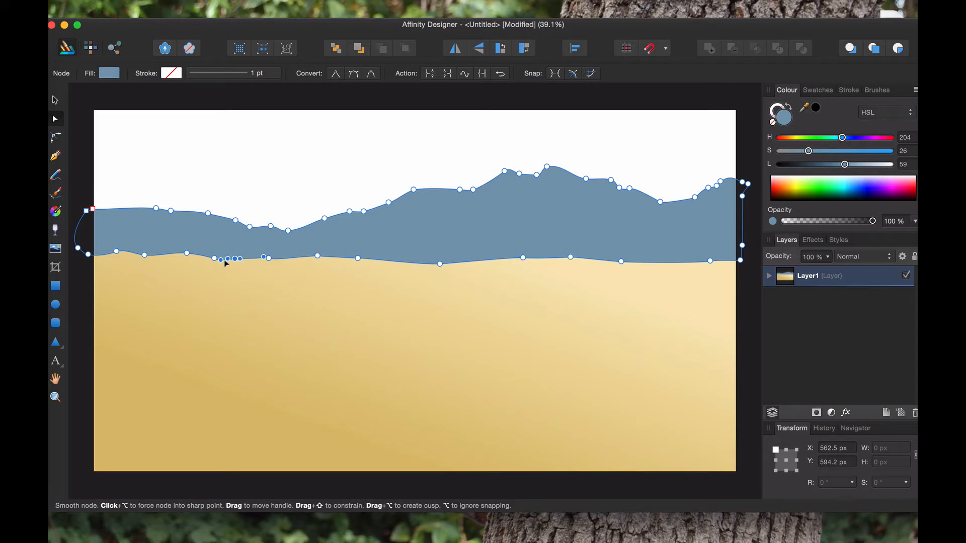
pyautogui.click(187, 252)
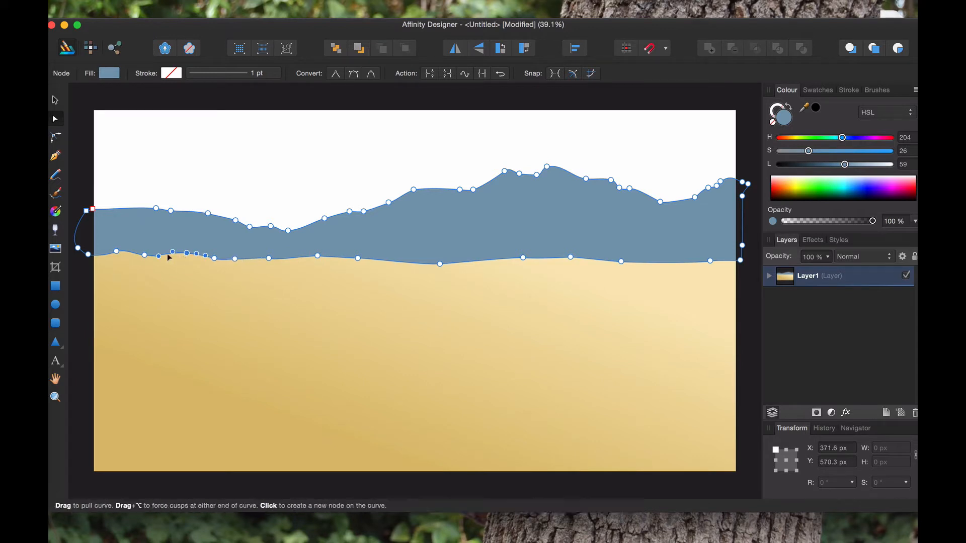
pyautogui.click(117, 251)
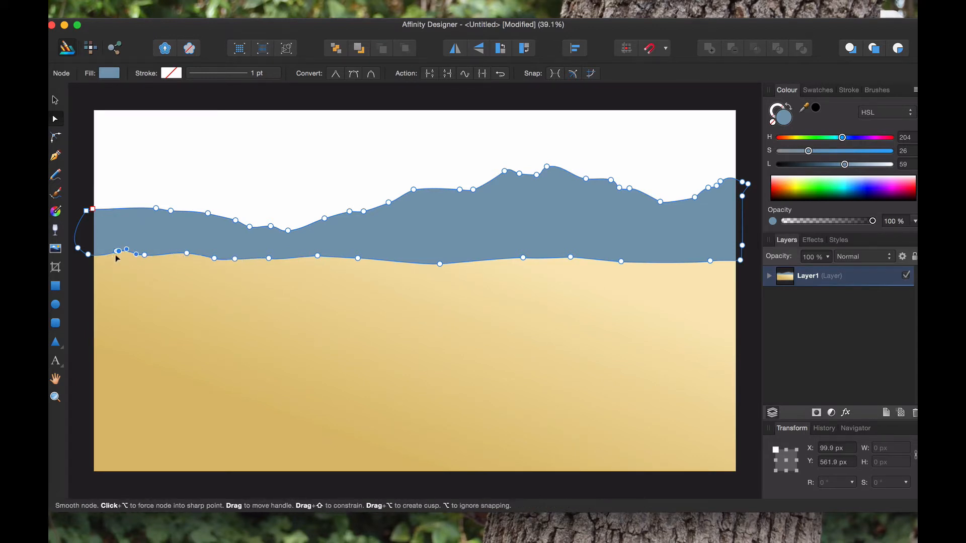
# Smooth the nodes at the far left of the mountains' lower edge, and raise the rightmost bottom node to about Y 585 px
pyautogui.moveTo(116, 253); pyautogui.dragTo(109, 255)
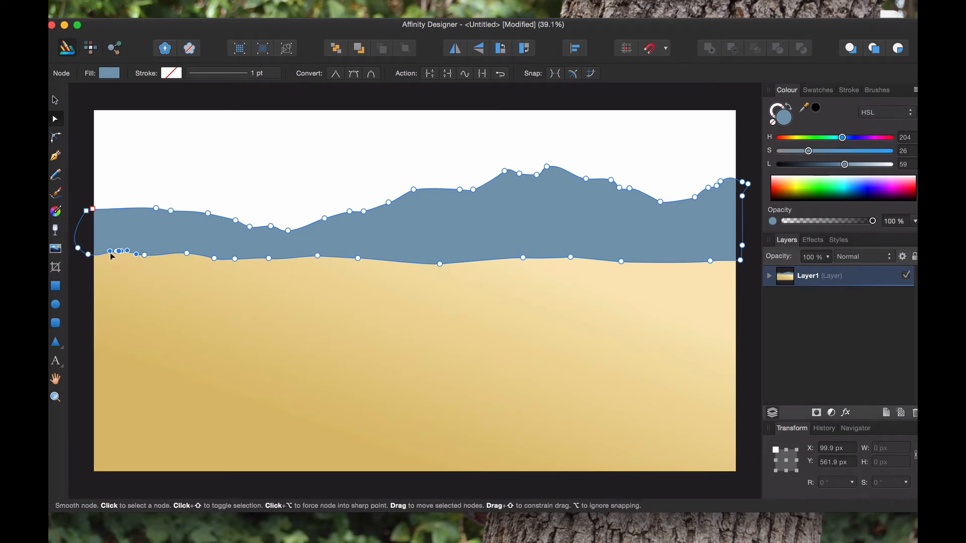
pyautogui.moveTo(104, 259)
pyautogui.mouseDown()
pyautogui.moveTo(110, 267)
pyautogui.moveTo(101, 258)
pyautogui.mouseUp()
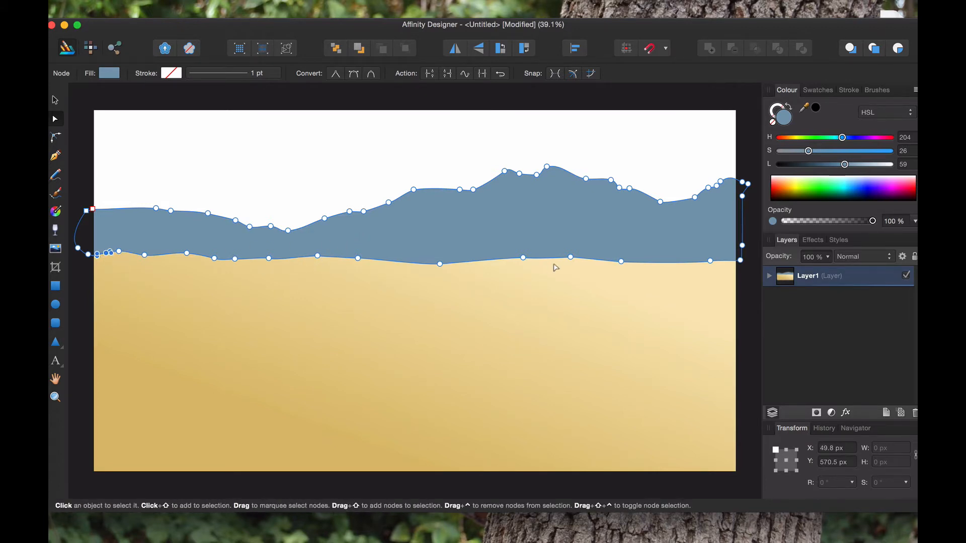
pyautogui.click(709, 263)
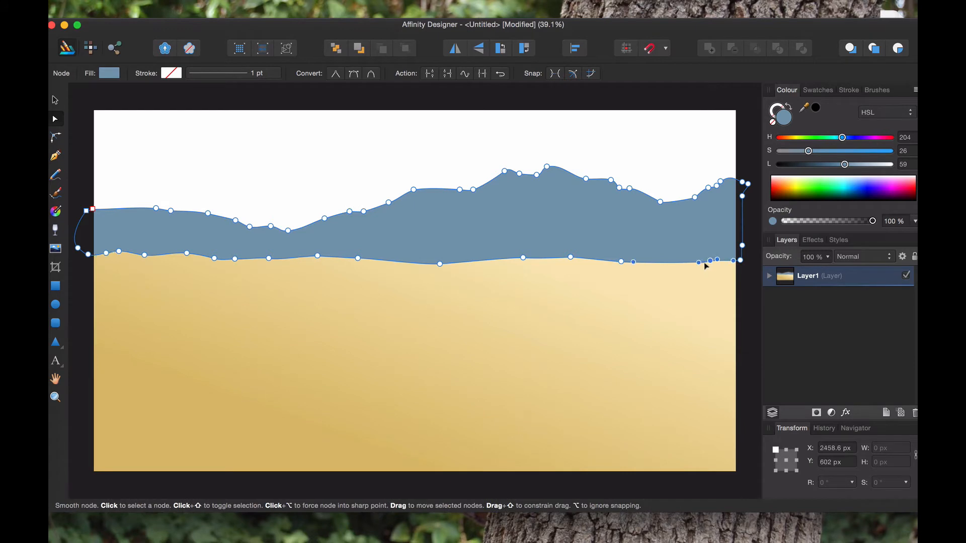
pyautogui.moveTo(706, 266); pyautogui.dragTo(698, 258)
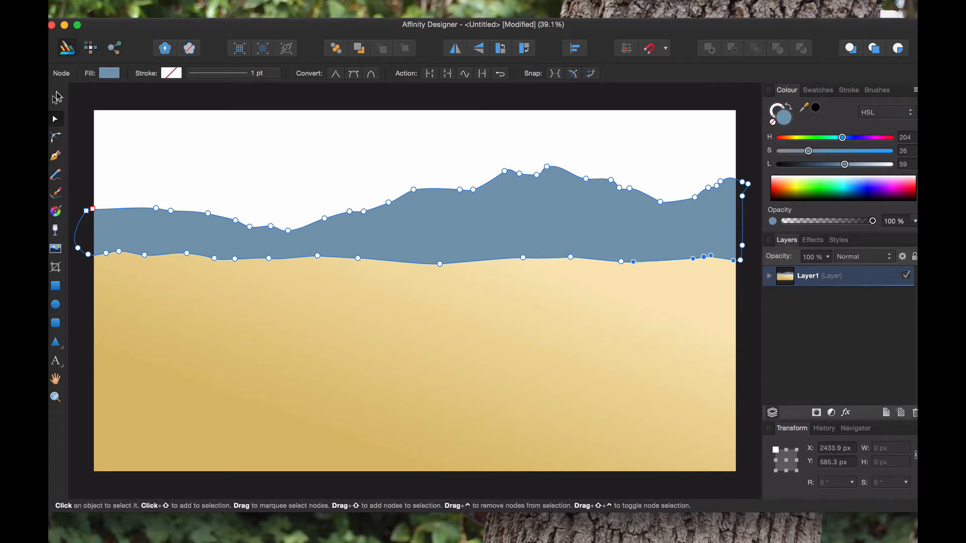
pyautogui.click(57, 97)
pyautogui.click(341, 116)
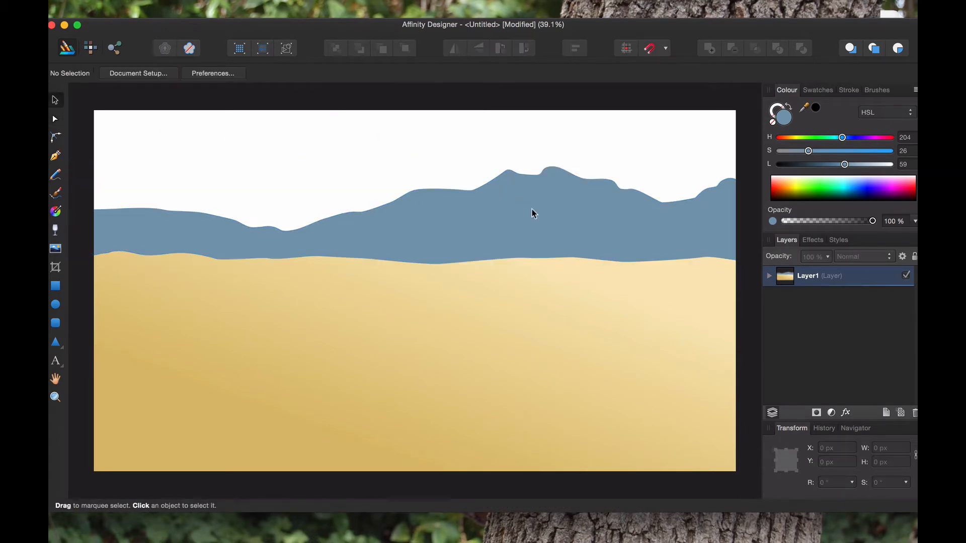
# Fill the mountains with a vertical linear gradient running from dark slate blue at the peaks to lighter grey-blue at the base
pyautogui.click(486, 243)
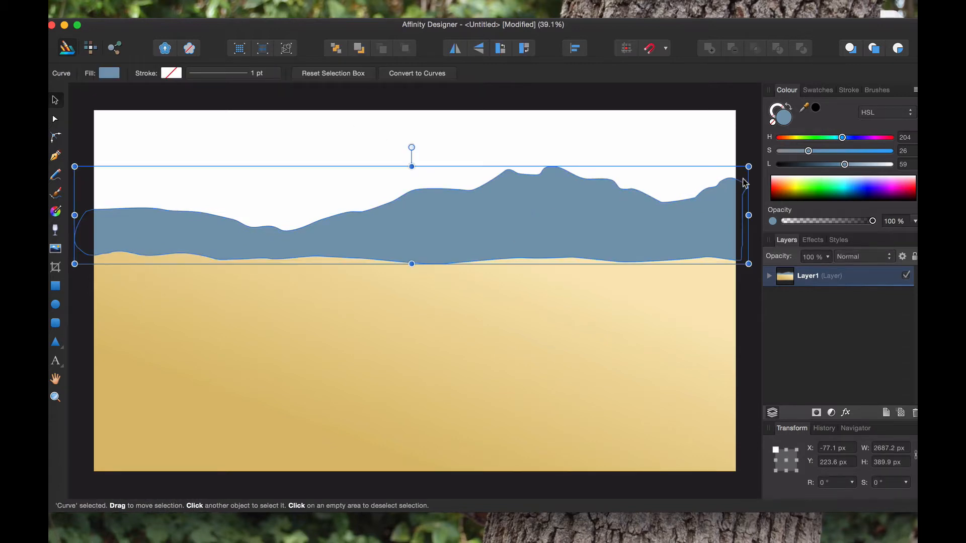
pyautogui.click(56, 211)
pyautogui.moveTo(431, 194)
pyautogui.mouseDown()
pyautogui.moveTo(431, 261)
pyautogui.moveTo(432, 185)
pyautogui.moveTo(431, 255)
pyautogui.mouseUp()
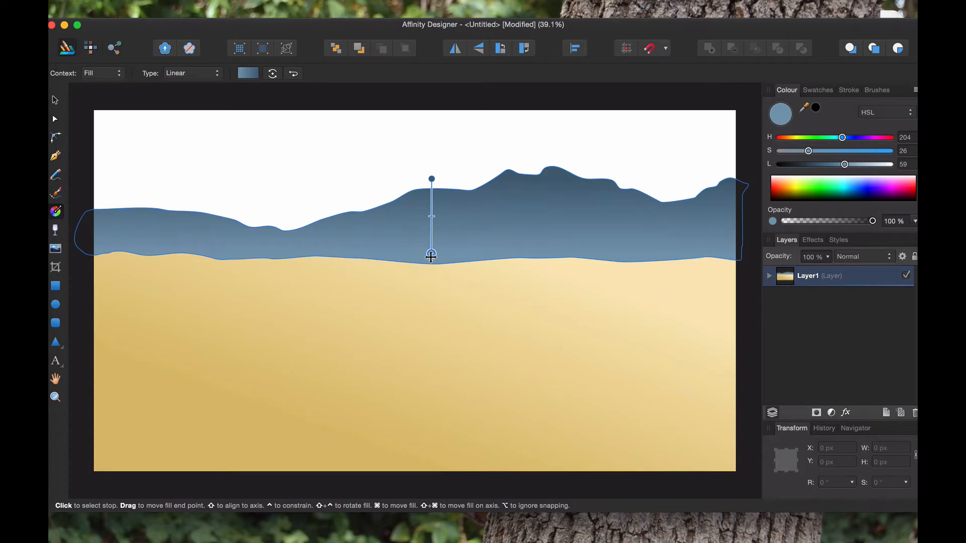
pyautogui.click(56, 101)
pyautogui.click(130, 106)
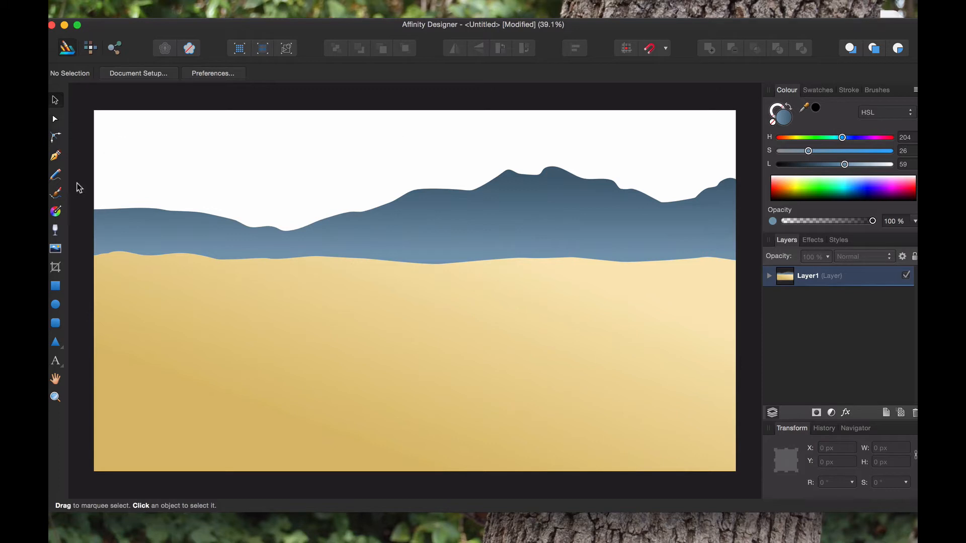
# Draw a sky rectangle about 2629 by 533 px across the upper part of the canvas and send it behind everything
pyautogui.click(56, 285)
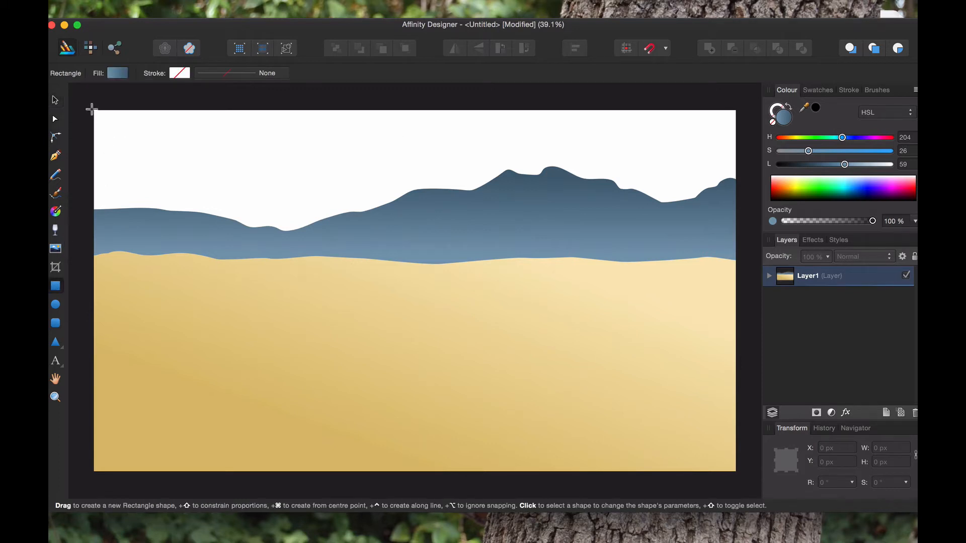
pyautogui.moveTo(86, 103)
pyautogui.mouseDown()
pyautogui.moveTo(646, 200)
pyautogui.moveTo(745, 238)
pyautogui.mouseUp()
pyautogui.click(55, 100)
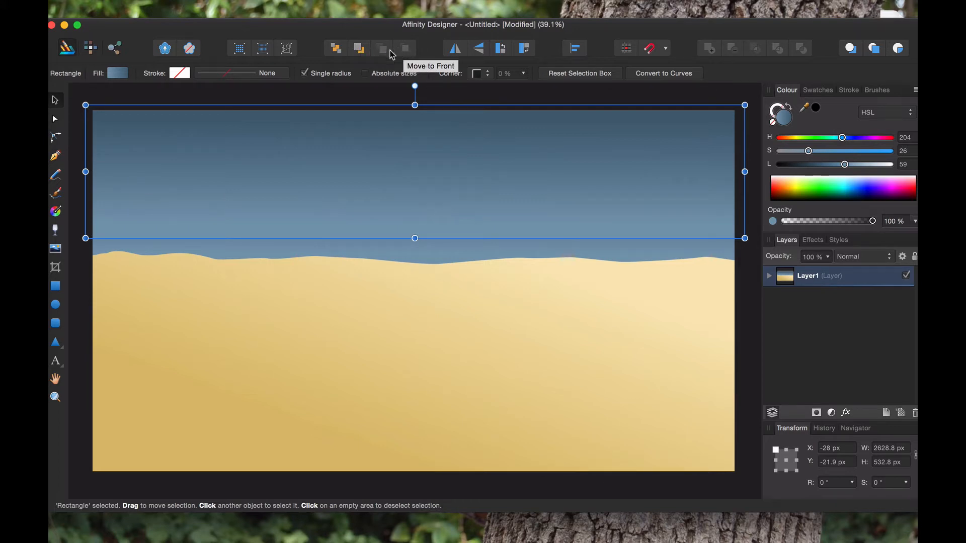
pyautogui.click(336, 49)
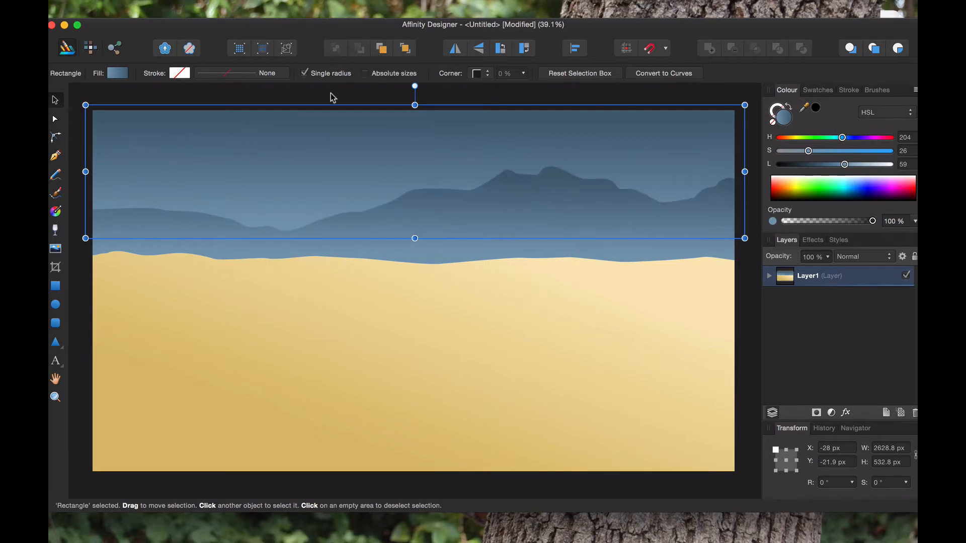
pyautogui.click(398, 98)
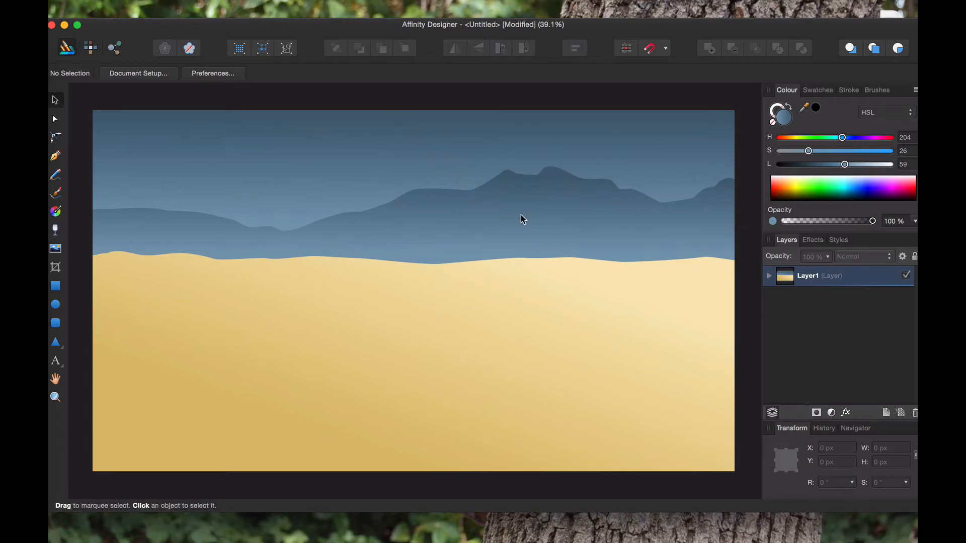
pyautogui.click(428, 276)
pyautogui.press('a')
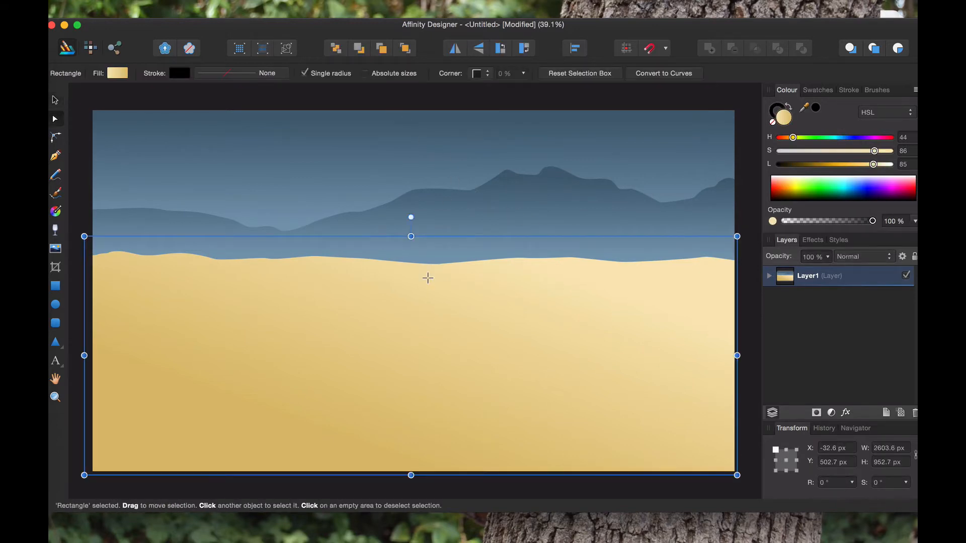
pyautogui.click(55, 100)
# Change the sky rectangle's fill to a solid dark blue with HSL values 204, 43, 33
pyautogui.click(591, 144)
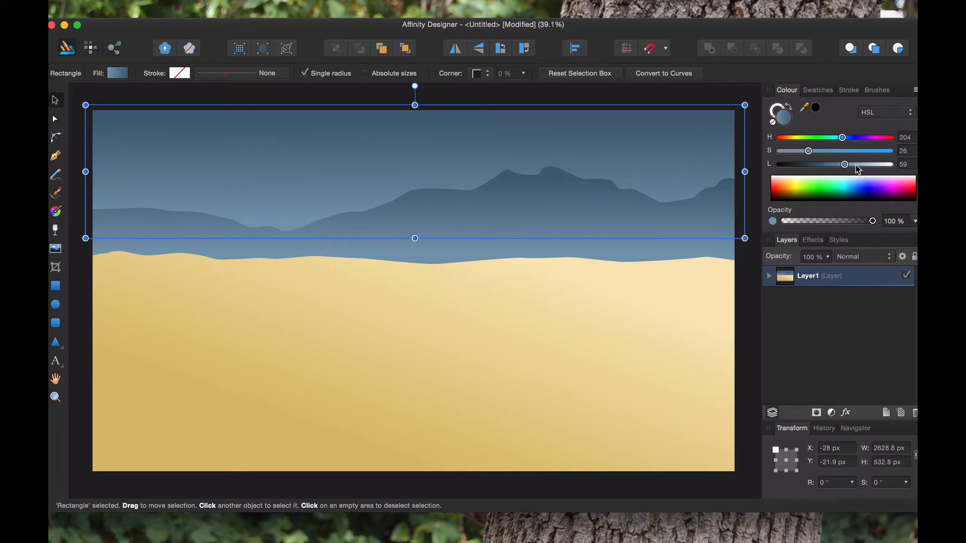
pyautogui.moveTo(849, 151); pyautogui.dragTo(858, 172)
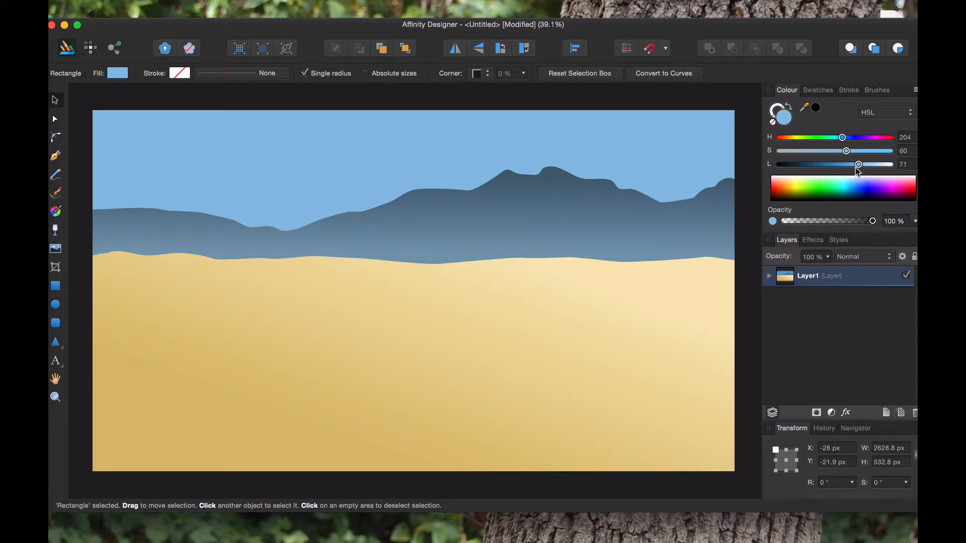
pyautogui.moveTo(858, 172); pyautogui.dragTo(821, 172)
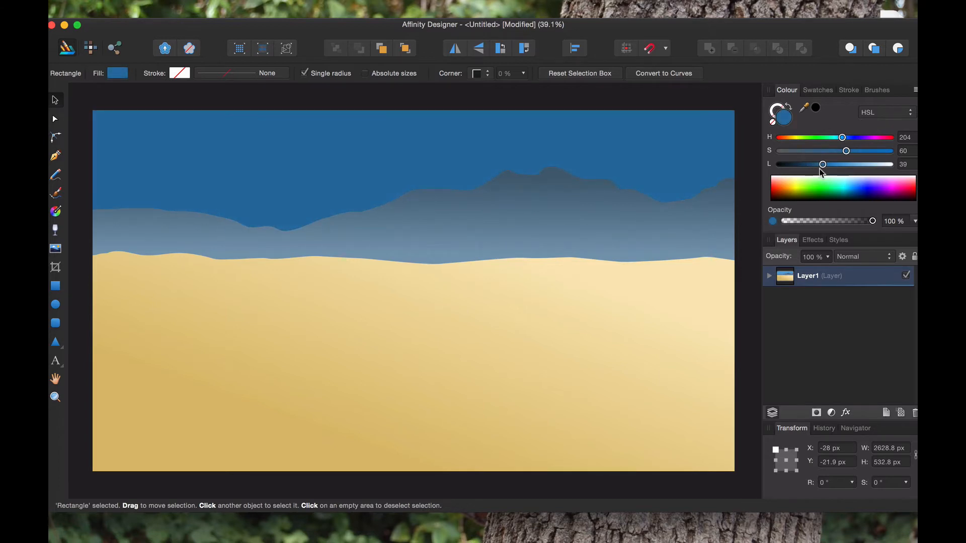
pyautogui.moveTo(819, 169)
pyautogui.mouseDown()
pyautogui.moveTo(806, 170)
pyautogui.moveTo(827, 154)
pyautogui.mouseUp()
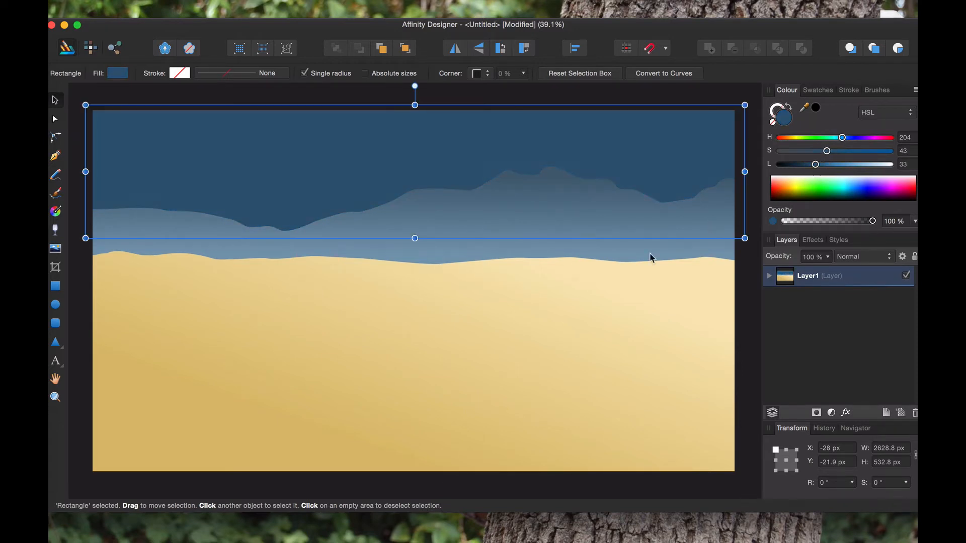
pyautogui.click(583, 309)
pyautogui.click(649, 162)
# Add a middle stop to the mountains' gradient with saturation 23 and lightness 37, and set the top stop to HSL 204, 26, 44
pyautogui.click(569, 205)
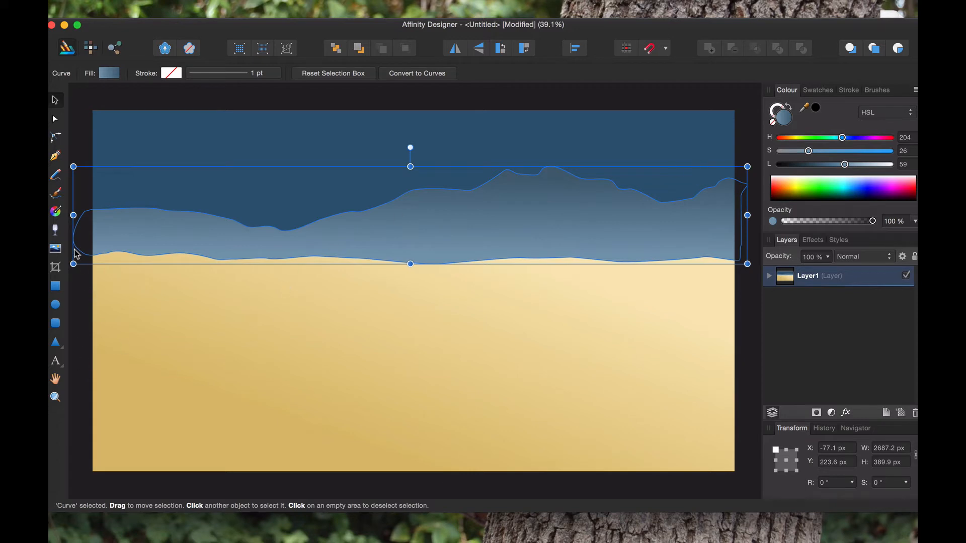
pyautogui.click(56, 212)
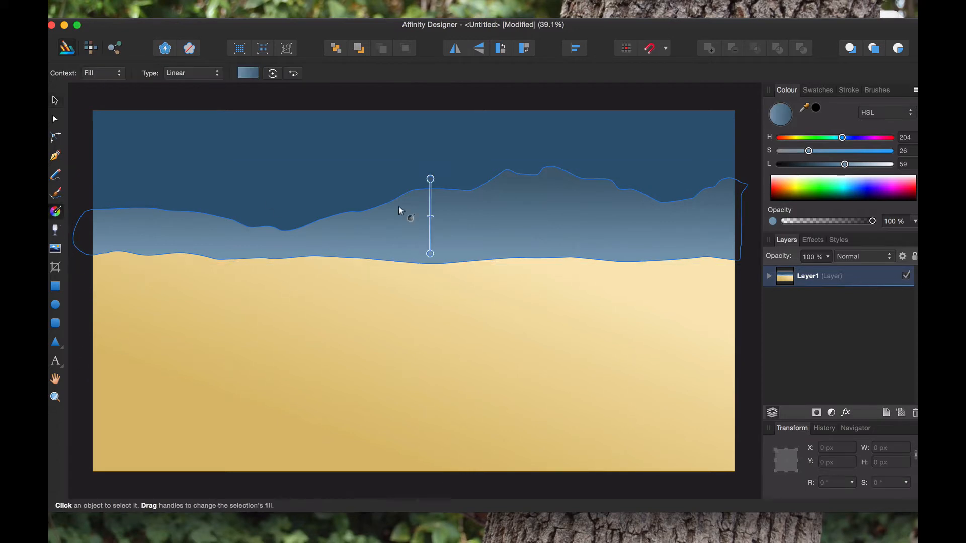
pyautogui.click(428, 204)
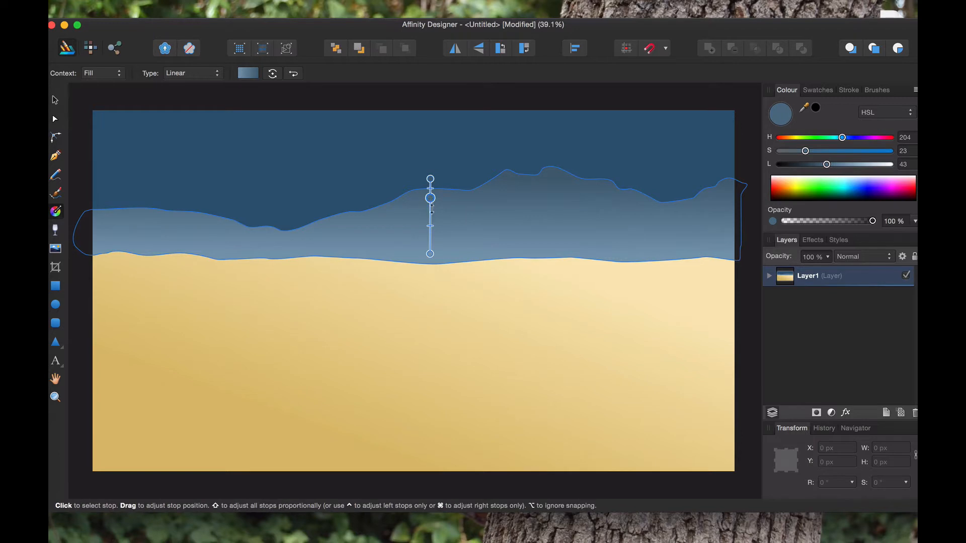
pyautogui.moveTo(430, 206); pyautogui.dragTo(430, 210)
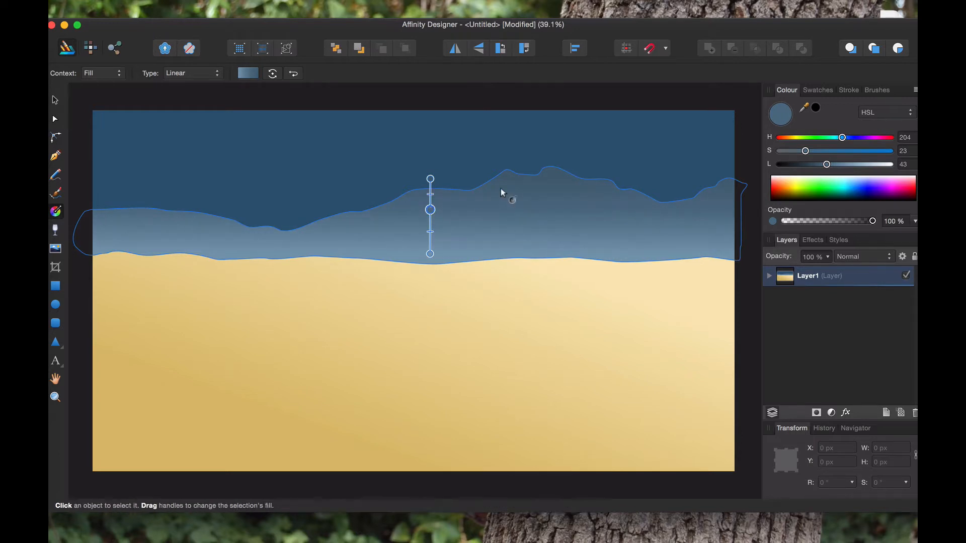
pyautogui.moveTo(829, 167)
pyautogui.mouseDown()
pyautogui.moveTo(821, 165)
pyautogui.moveTo(831, 167)
pyautogui.mouseUp()
pyautogui.click(430, 179)
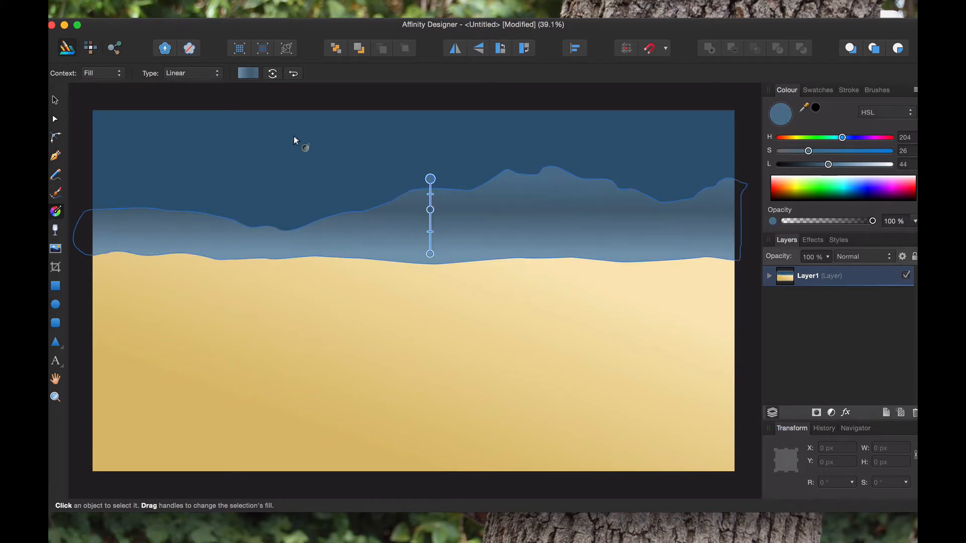
# Stretch the mountains' gradient down past the horizon with its middle stop just above the base, and darken the end stop to lightness 13
pyautogui.moveTo(430, 258); pyautogui.dragTo(428, 298)
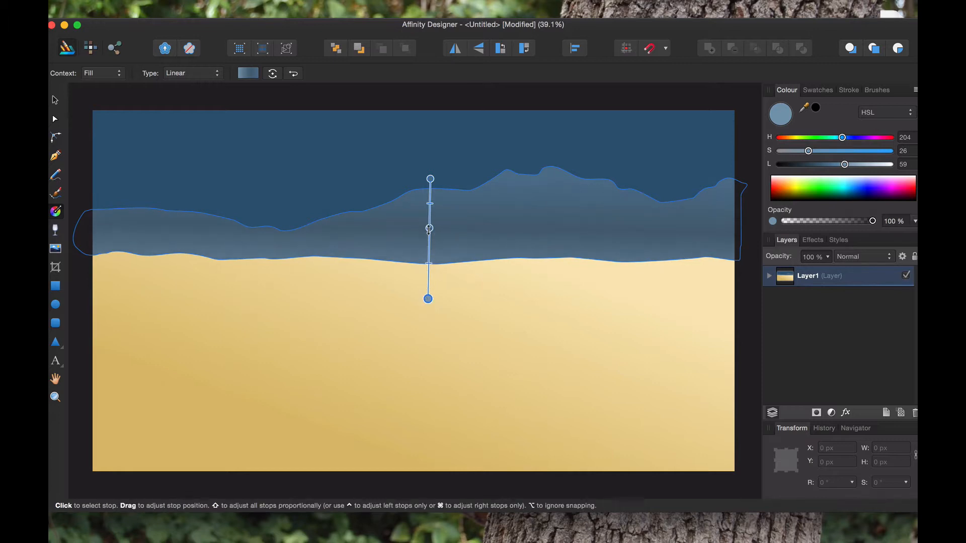
pyautogui.moveTo(429, 249)
pyautogui.mouseDown()
pyautogui.moveTo(432, 256)
pyautogui.moveTo(432, 206)
pyautogui.moveTo(432, 247)
pyautogui.mouseUp()
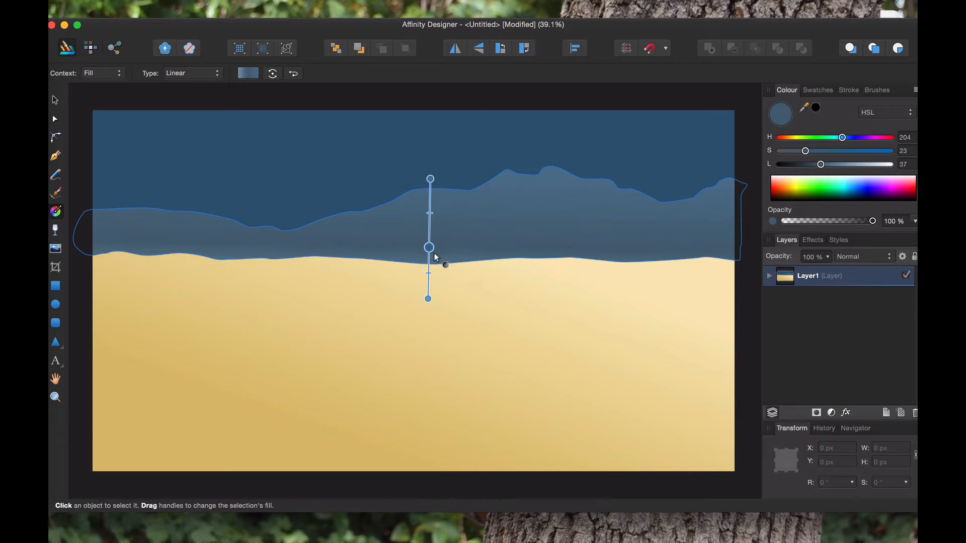
pyautogui.click(428, 298)
pyautogui.moveTo(821, 168); pyautogui.dragTo(795, 178)
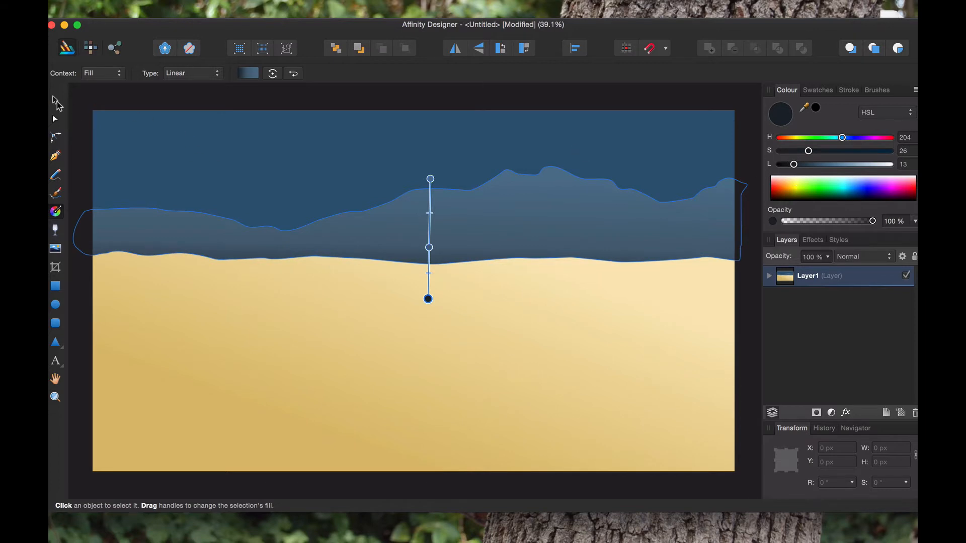
# Recolour the ground gradient's upper stop at the horizon to a muted blue with HSL values 214, 20, 52
pyautogui.click(55, 100)
pyautogui.click(319, 333)
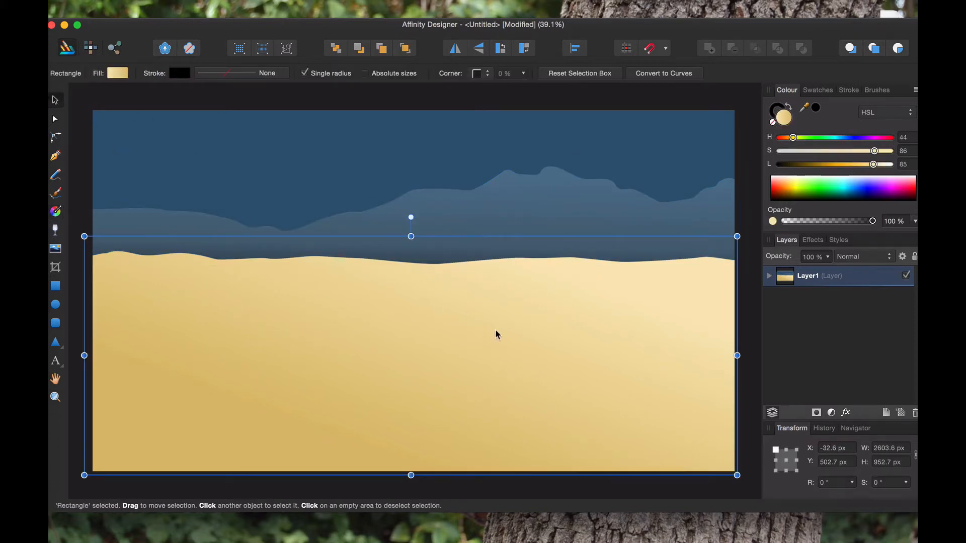
pyautogui.click(57, 211)
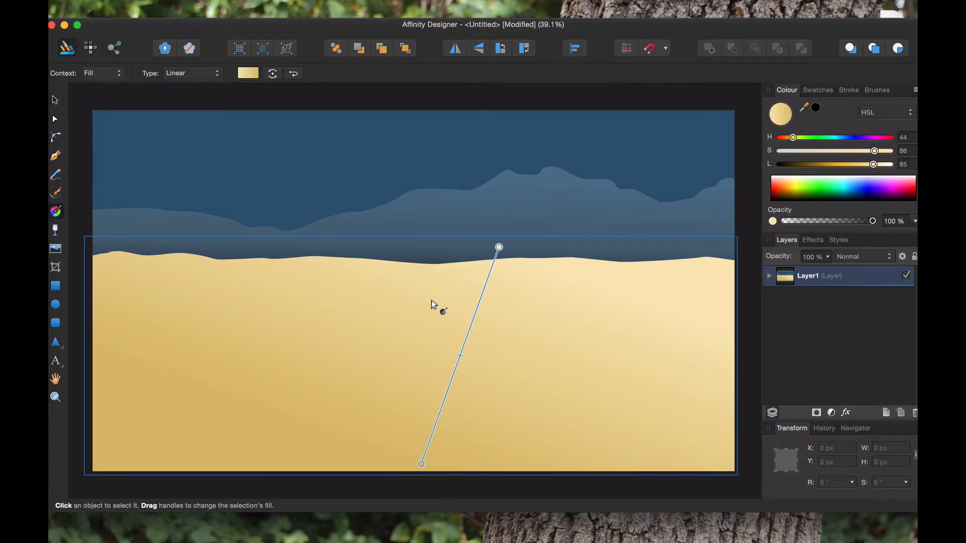
pyautogui.click(499, 247)
pyautogui.moveTo(794, 140); pyautogui.dragTo(825, 143)
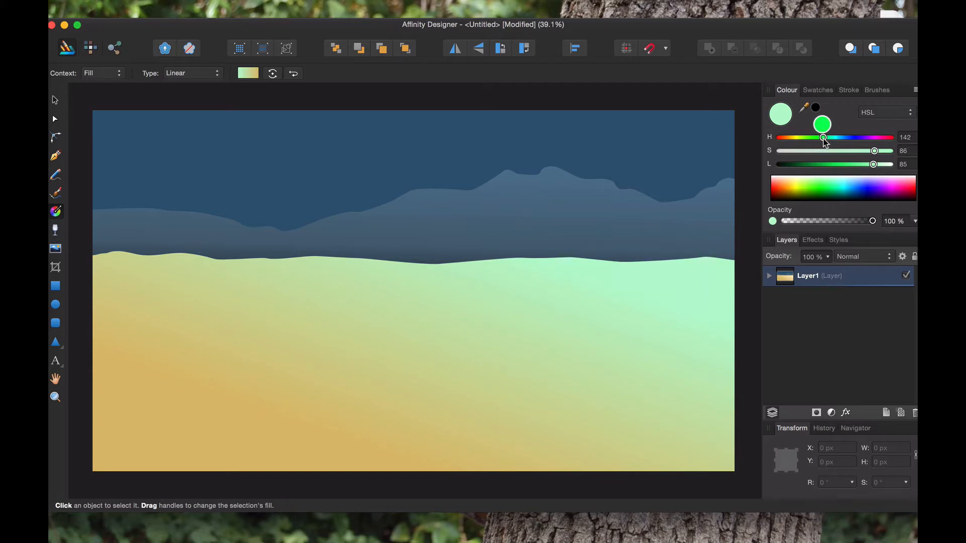
pyautogui.moveTo(825, 143); pyautogui.dragTo(775, 144)
pyautogui.click(844, 165)
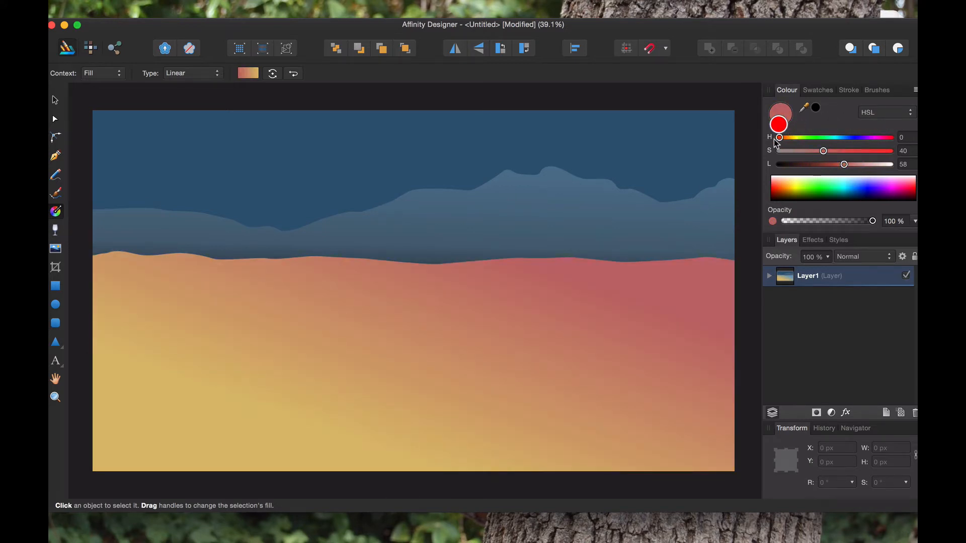
pyautogui.moveTo(776, 143); pyautogui.dragTo(782, 144)
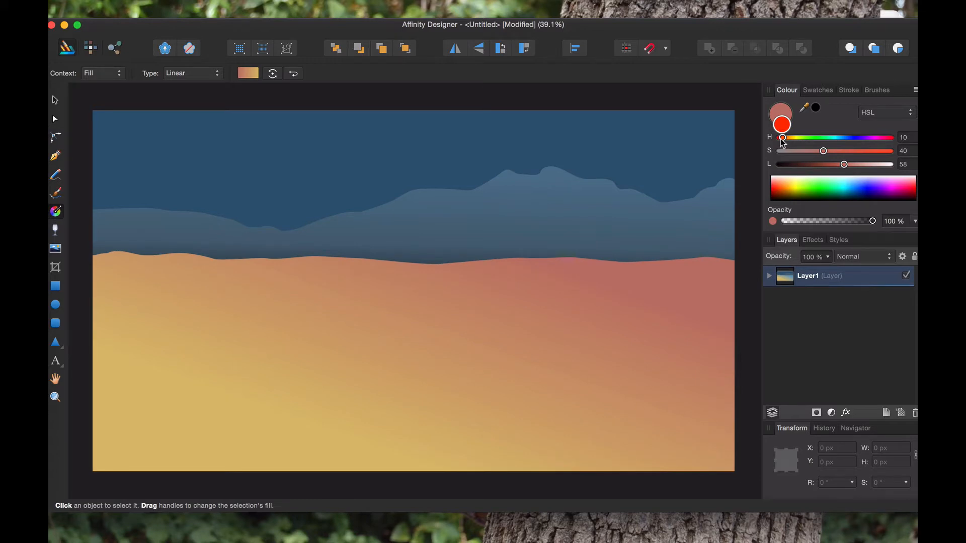
pyautogui.moveTo(782, 143); pyautogui.dragTo(837, 165)
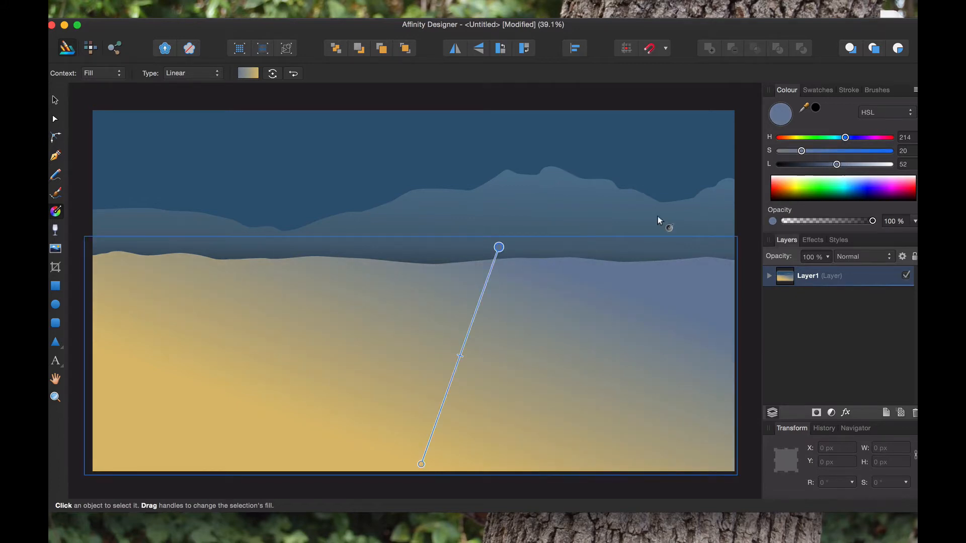
# Recolour the ground gradient's lower stop to a softer sand with HSL values 43, 43, 66, and select the mountains
pyautogui.click(421, 464)
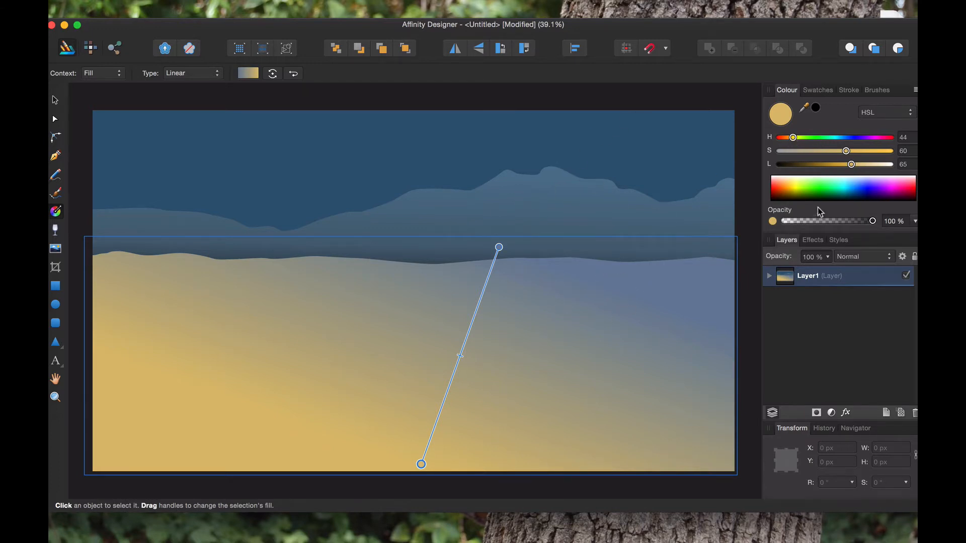
pyautogui.moveTo(793, 138)
pyautogui.mouseDown()
pyautogui.moveTo(782, 138)
pyautogui.moveTo(831, 139)
pyautogui.moveTo(800, 142)
pyautogui.mouseUp()
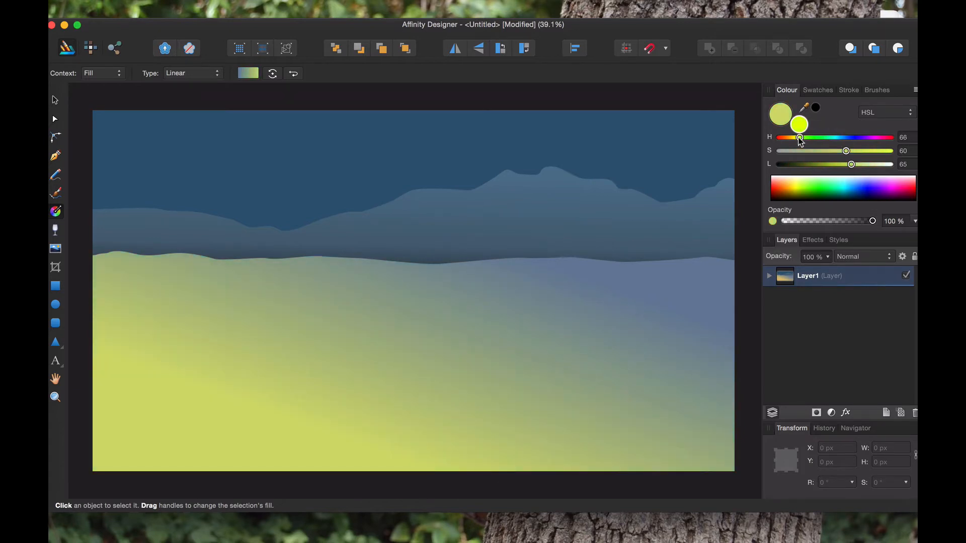
pyautogui.moveTo(809, 138); pyautogui.dragTo(851, 178)
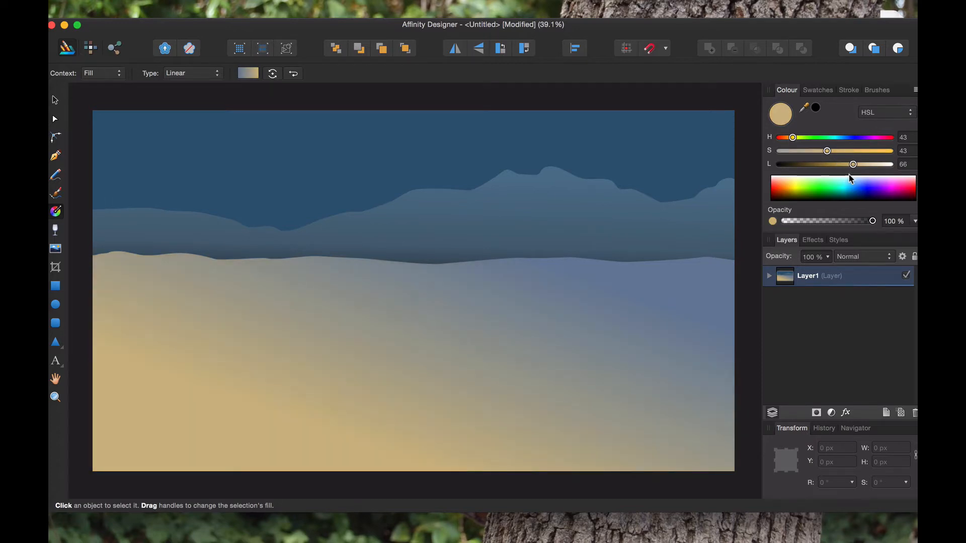
pyautogui.click(590, 197)
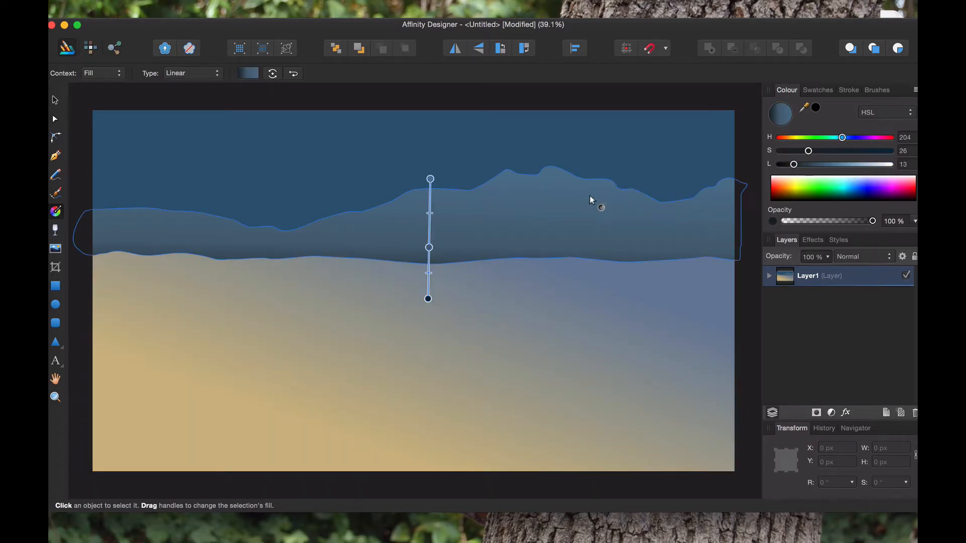
# Shorten the mountains' gradient by moving its lower end point up closer to the horizon
pyautogui.moveTo(429, 247)
pyautogui.mouseDown()
pyautogui.moveTo(429, 212)
pyautogui.moveTo(429, 265)
pyautogui.moveTo(430, 237)
pyautogui.moveTo(430, 248)
pyautogui.mouseUp()
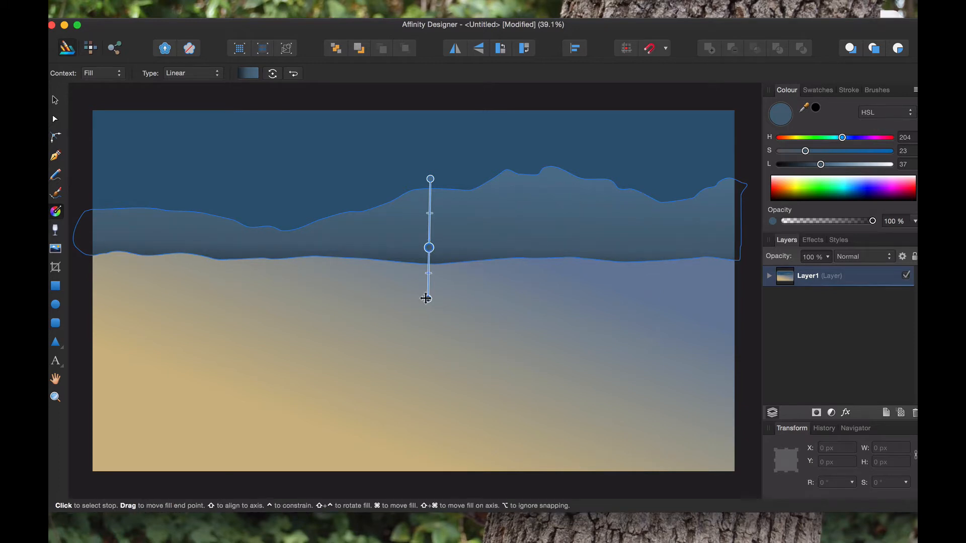
pyautogui.moveTo(428, 297)
pyautogui.mouseDown()
pyautogui.moveTo(434, 249)
pyautogui.moveTo(421, 237)
pyautogui.moveTo(429, 185)
pyautogui.moveTo(423, 276)
pyautogui.moveTo(431, 313)
pyautogui.moveTo(431, 283)
pyautogui.mouseUp()
# Adjust the saturation of the ground gradient's lower sand stop
pyautogui.click(442, 347)
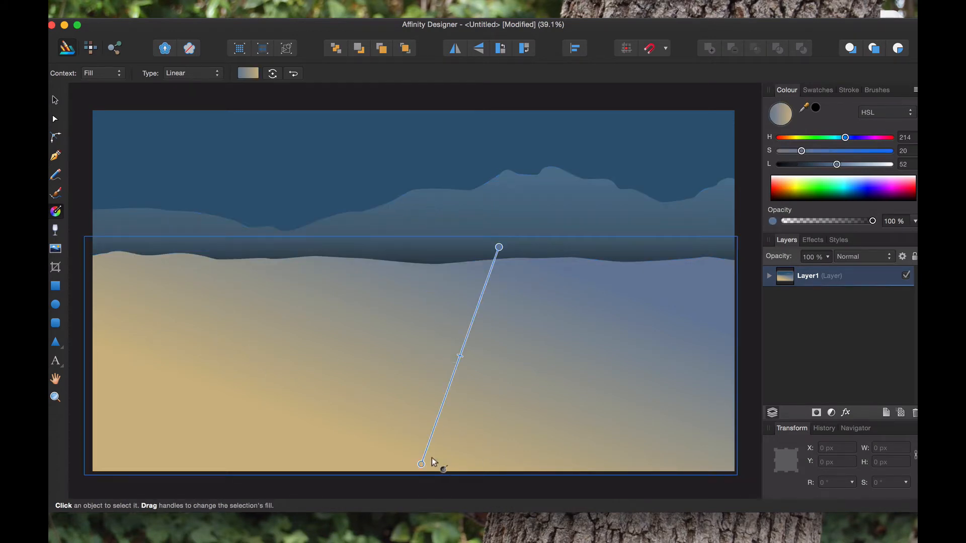
pyautogui.click(421, 464)
pyautogui.click(853, 151)
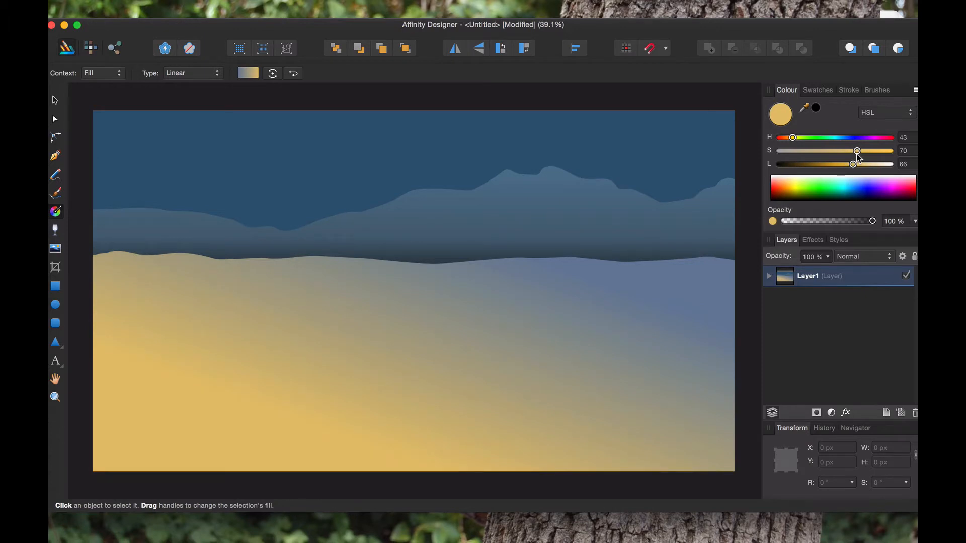
pyautogui.moveTo(856, 154); pyautogui.dragTo(855, 155)
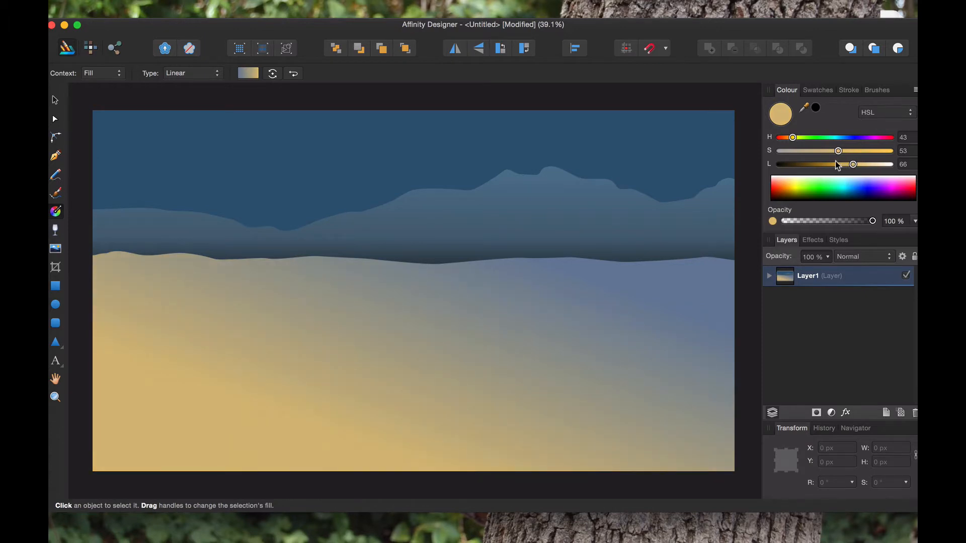
# Darken the top stop of the mountains' gradient to lightness 24
pyautogui.click(536, 201)
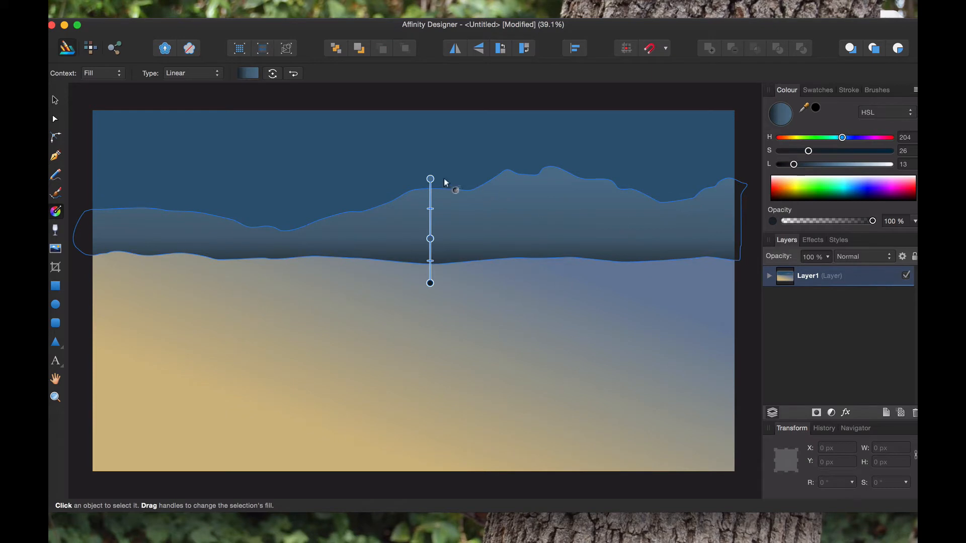
pyautogui.click(430, 179)
pyautogui.moveTo(828, 164); pyautogui.dragTo(809, 175)
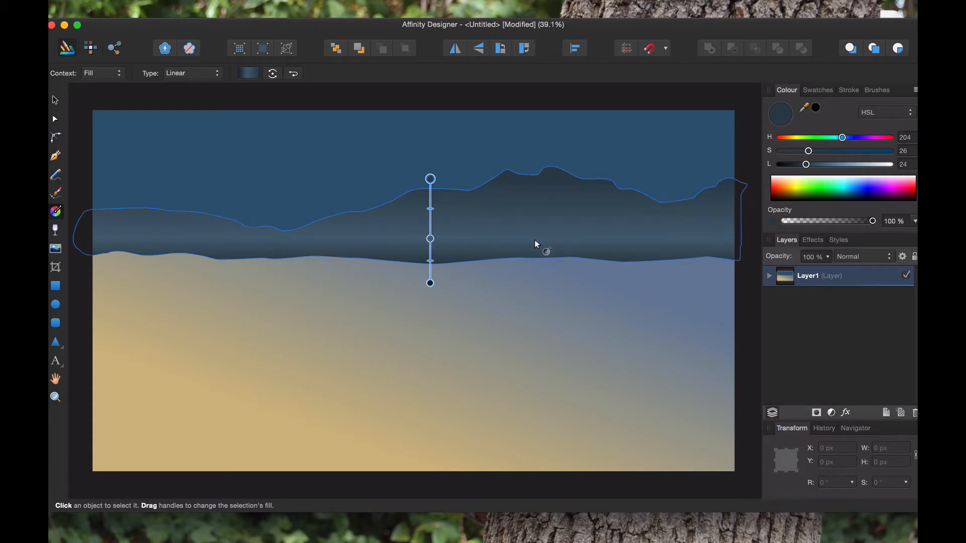
pyautogui.click(596, 190)
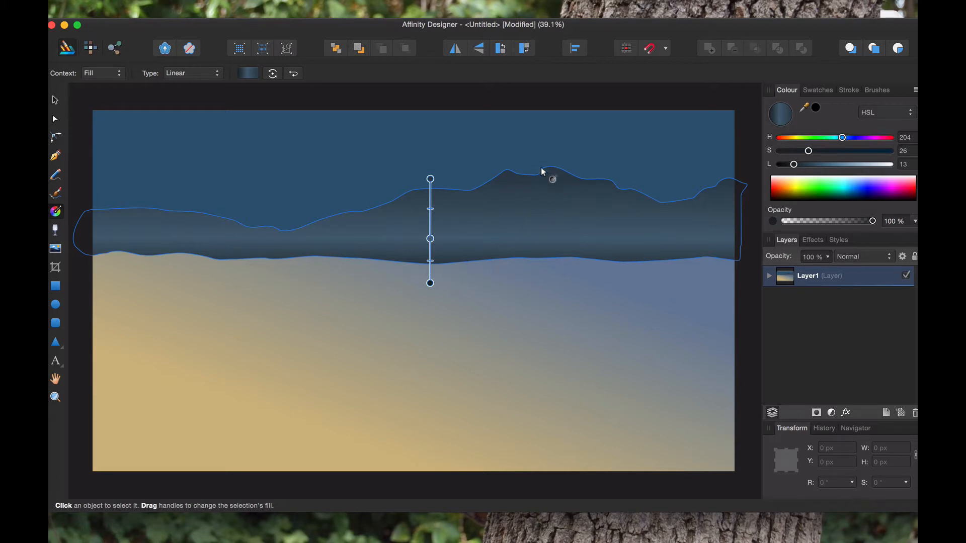
# Set the ground gradient's upper stop to HSL 207, 20, 33 and move it toward the horizon's centre so the gradient runs nearly vertical
pyautogui.click(485, 268)
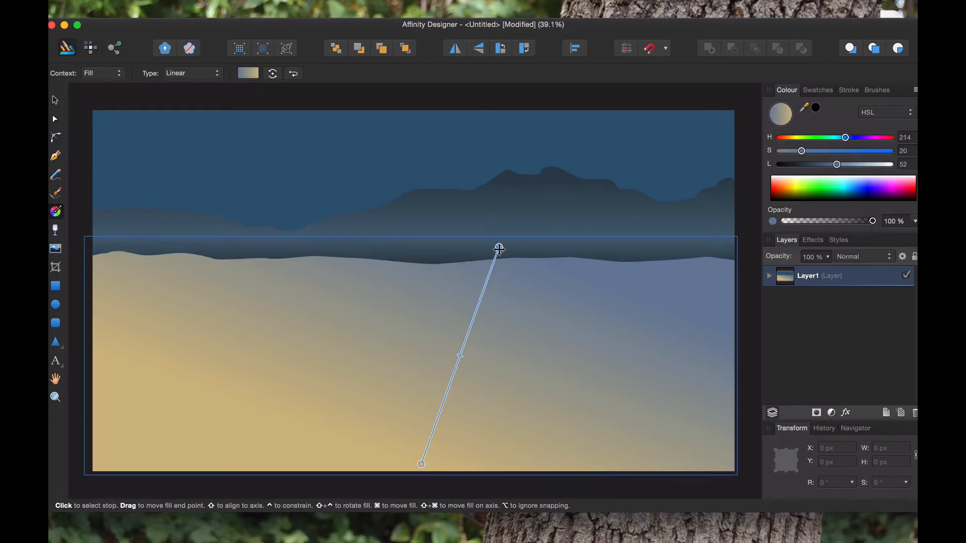
pyautogui.click(499, 248)
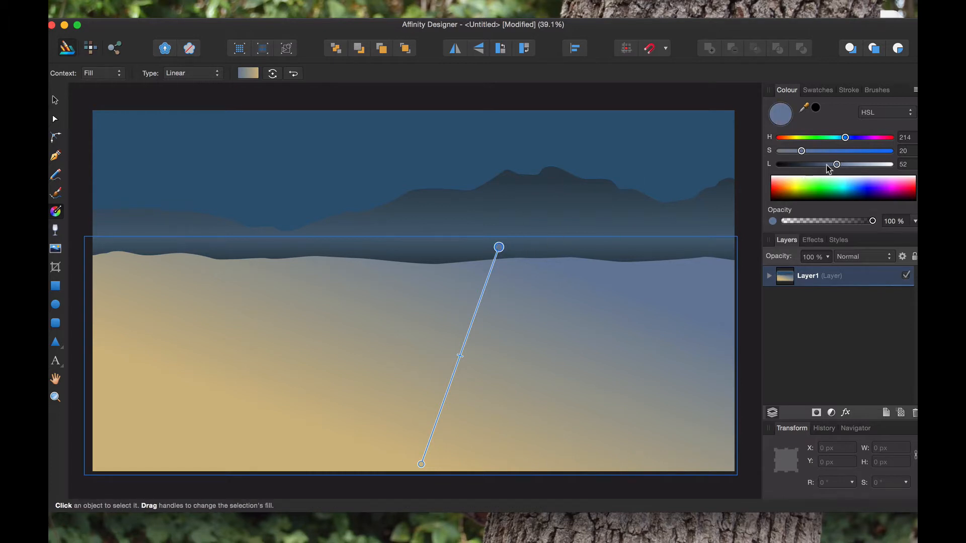
pyautogui.moveTo(836, 167); pyautogui.dragTo(810, 168)
pyautogui.moveTo(846, 138); pyautogui.dragTo(847, 144)
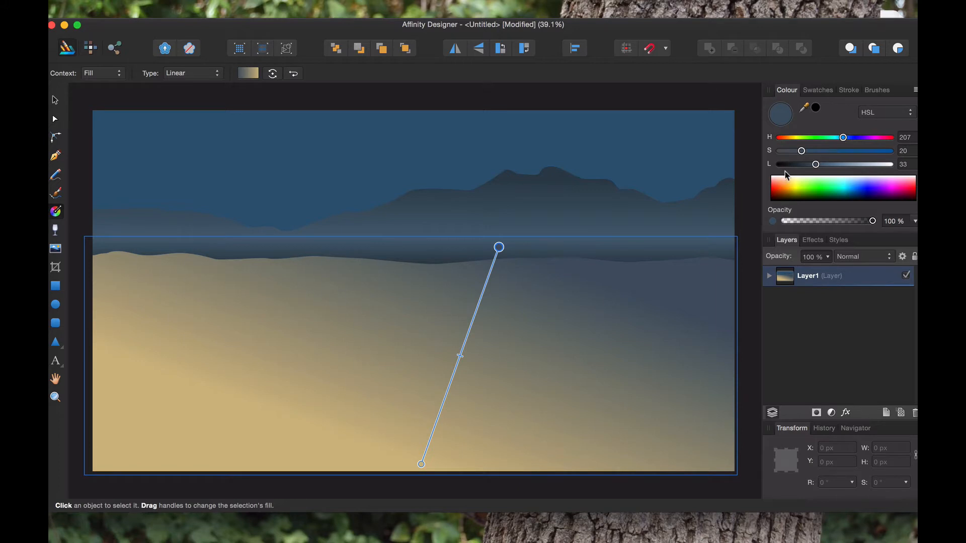
pyautogui.moveTo(499, 247); pyautogui.dragTo(437, 268)
# Recolour the bottom stop of the mountains' gradient to a dark muted blue with HSL values 201, 25, 21
pyautogui.click(507, 199)
pyautogui.click(430, 283)
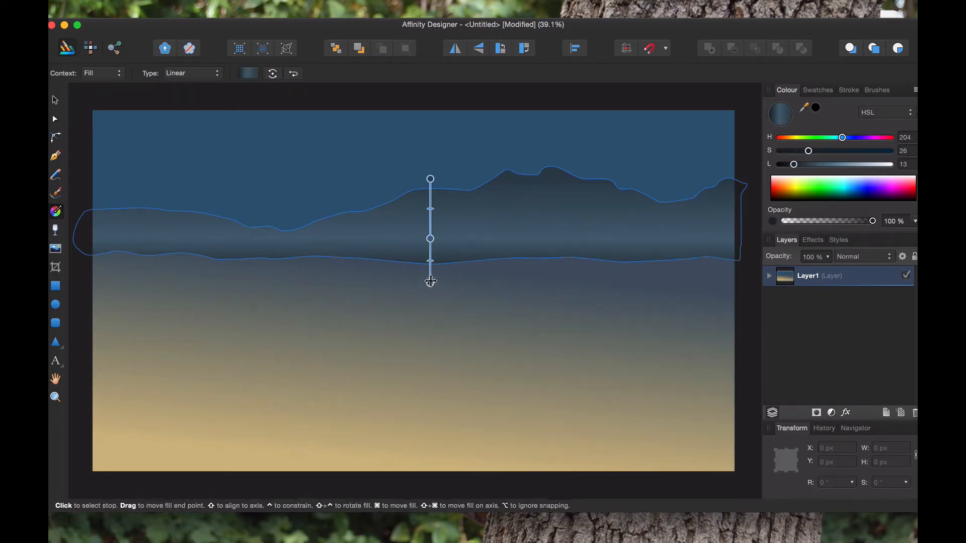
pyautogui.moveTo(794, 164); pyautogui.dragTo(834, 169)
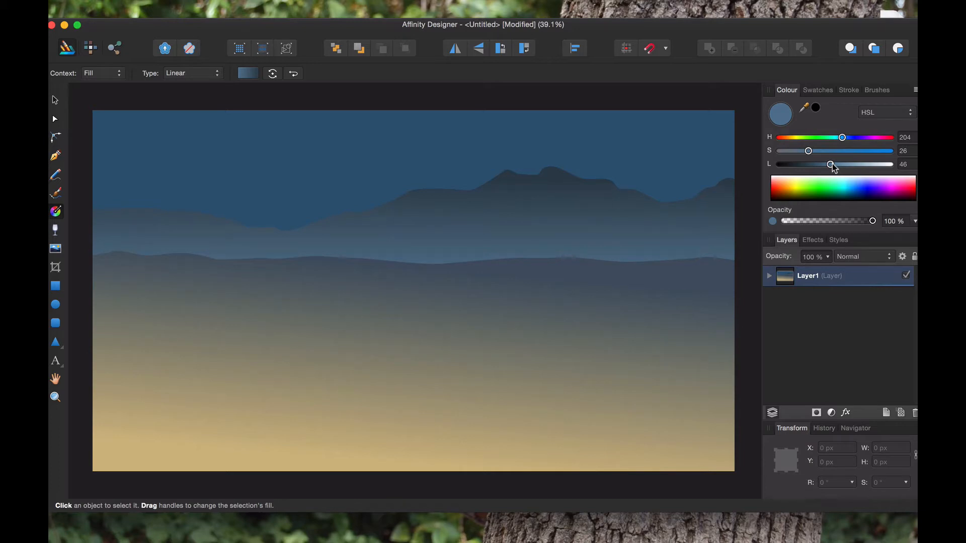
pyautogui.moveTo(834, 169); pyautogui.dragTo(813, 173)
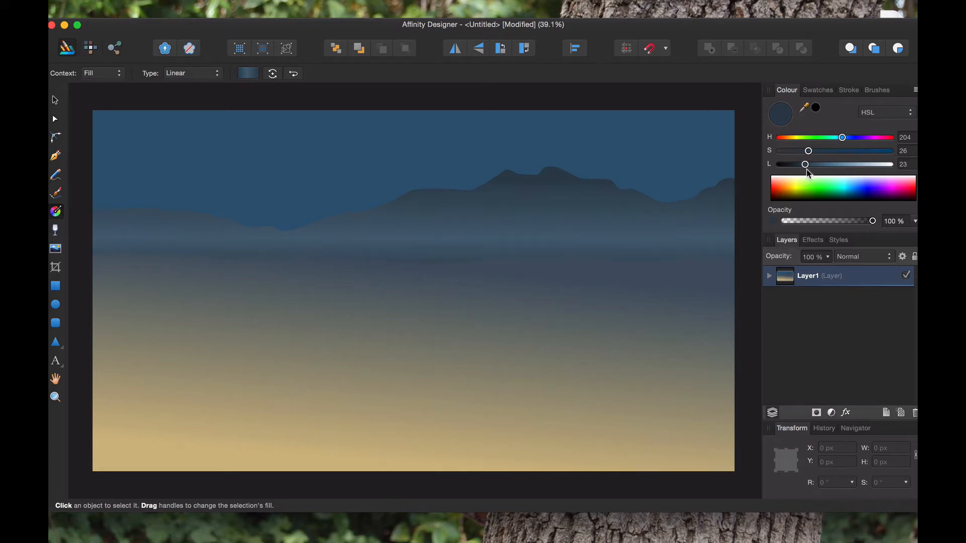
pyautogui.moveTo(806, 170); pyautogui.dragTo(901, 176)
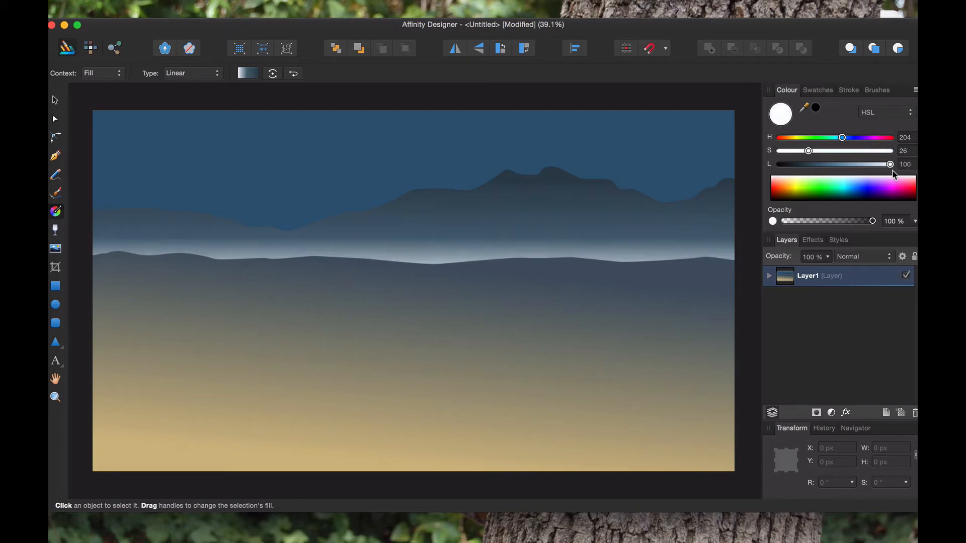
pyautogui.moveTo(888, 166); pyautogui.dragTo(828, 164)
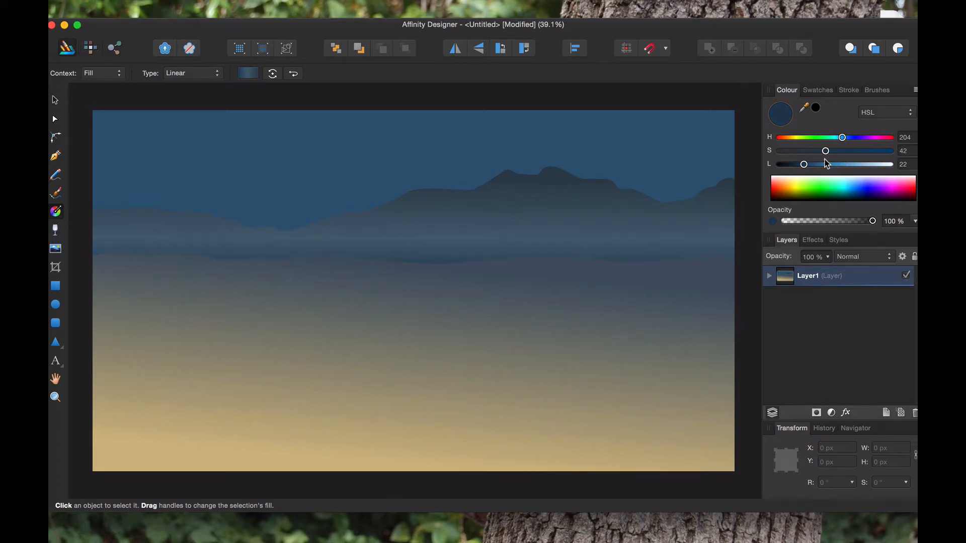
pyautogui.moveTo(825, 159); pyautogui.dragTo(791, 144)
pyautogui.moveTo(829, 145); pyautogui.dragTo(805, 151)
# Examine how the ground, mountains and sky blend together, checking each shape's fill in turn
pyautogui.click(603, 295)
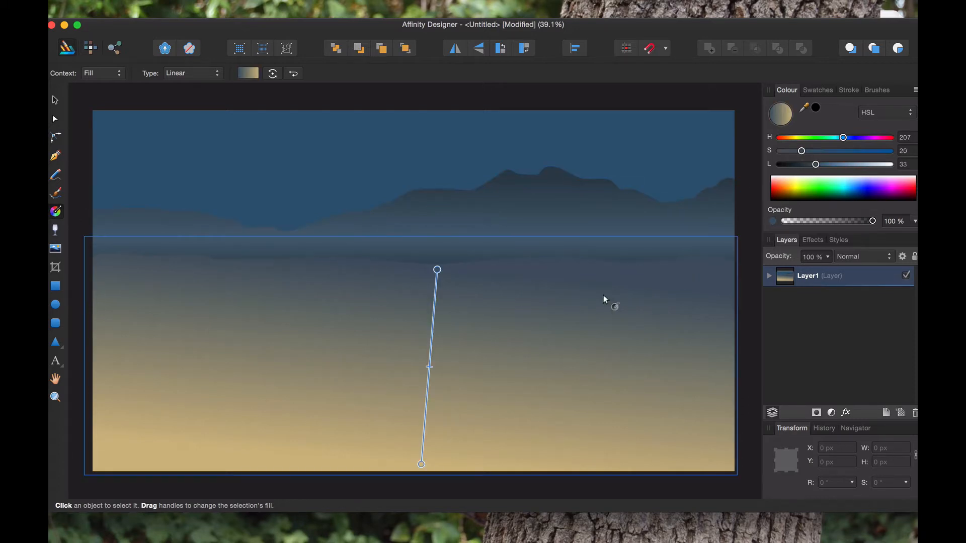
pyautogui.click(748, 249)
pyautogui.click(567, 328)
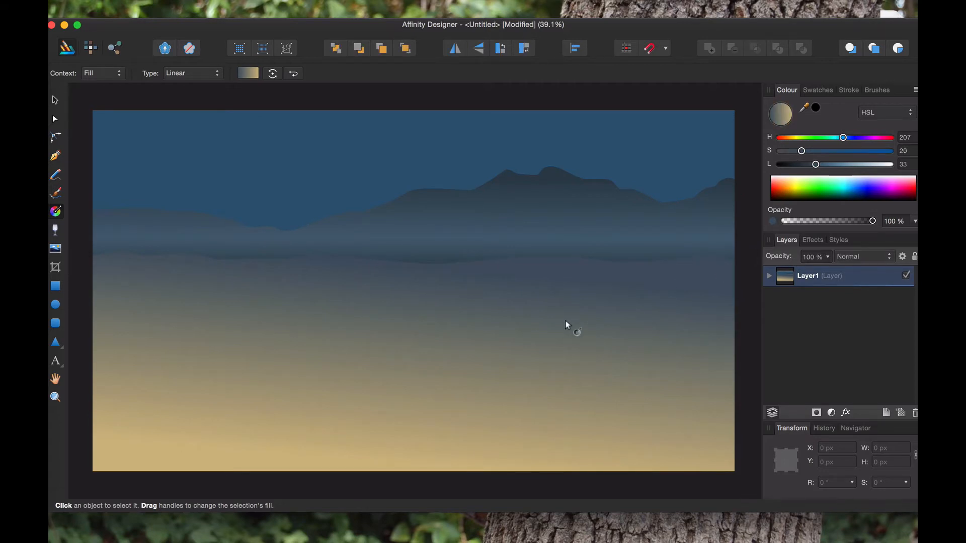
pyautogui.click(746, 258)
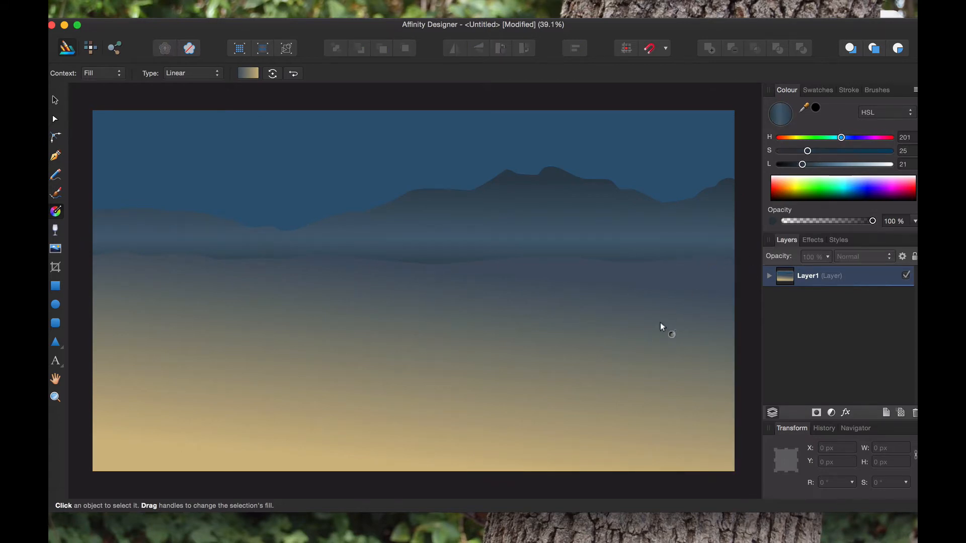
pyautogui.click(571, 197)
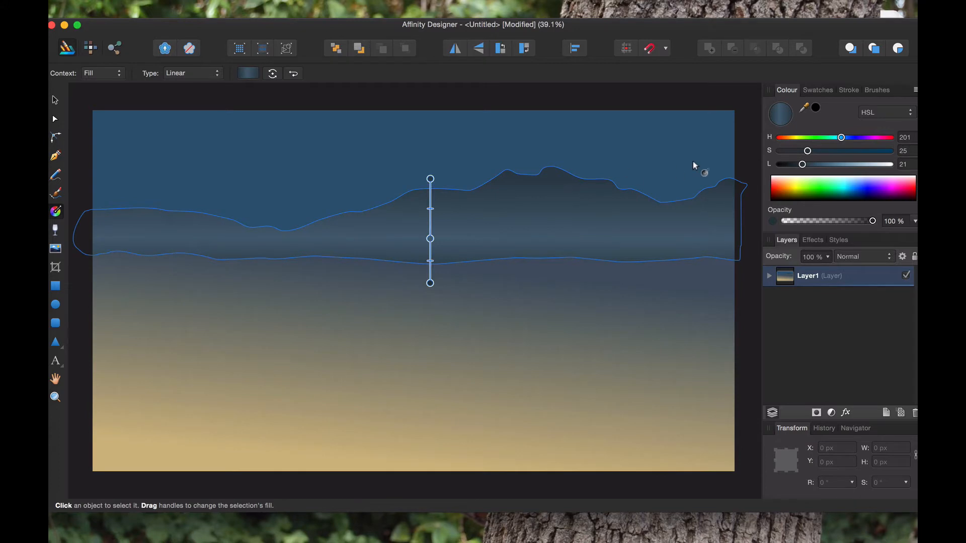
pyautogui.click(741, 149)
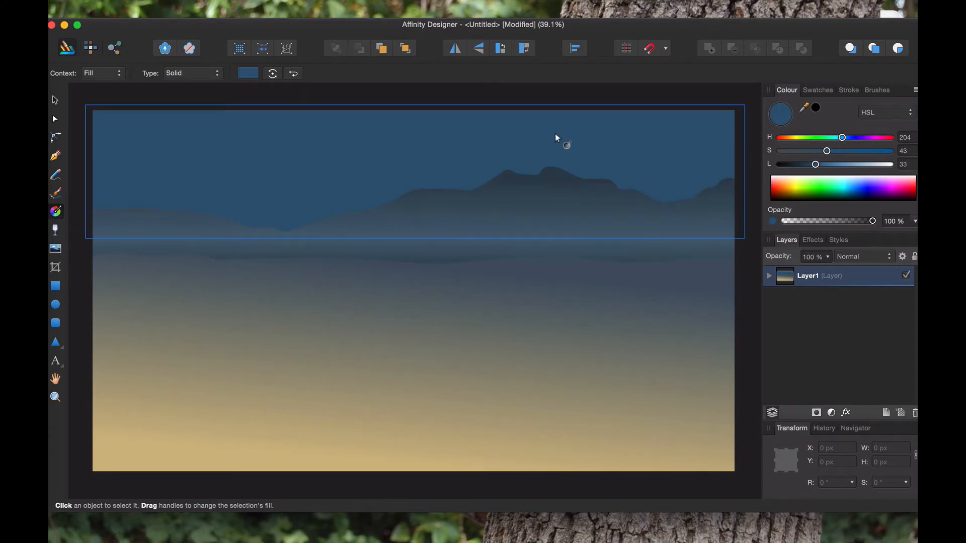
pyautogui.click(513, 318)
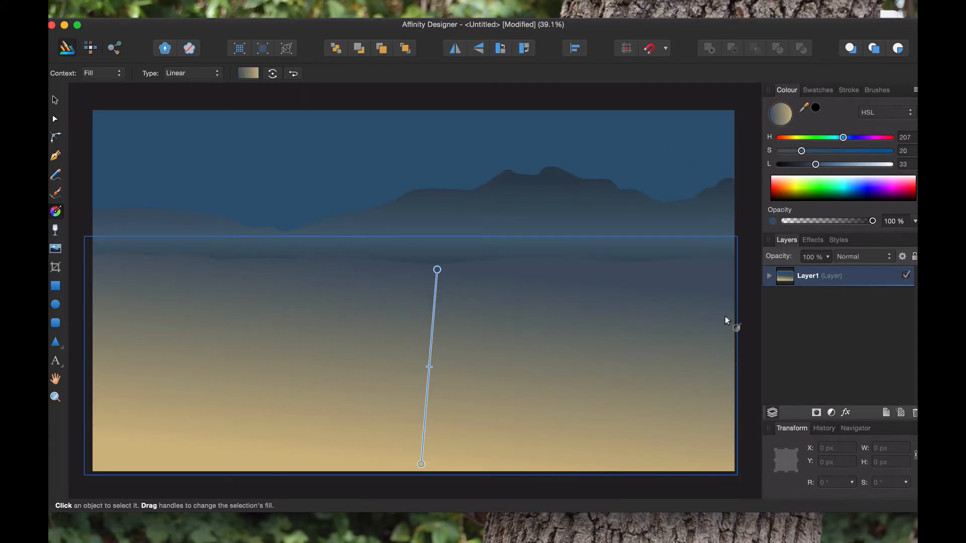
pyautogui.click(741, 300)
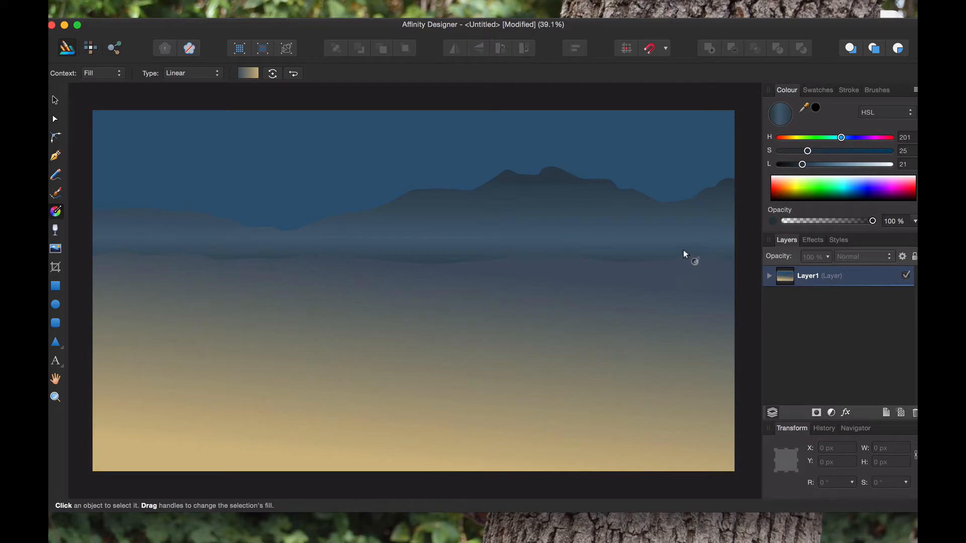
# Darken the middle stop of the mountains' gradient to lightness 34 and shift it slightly lower, then deselect the mountains
pyautogui.click(461, 206)
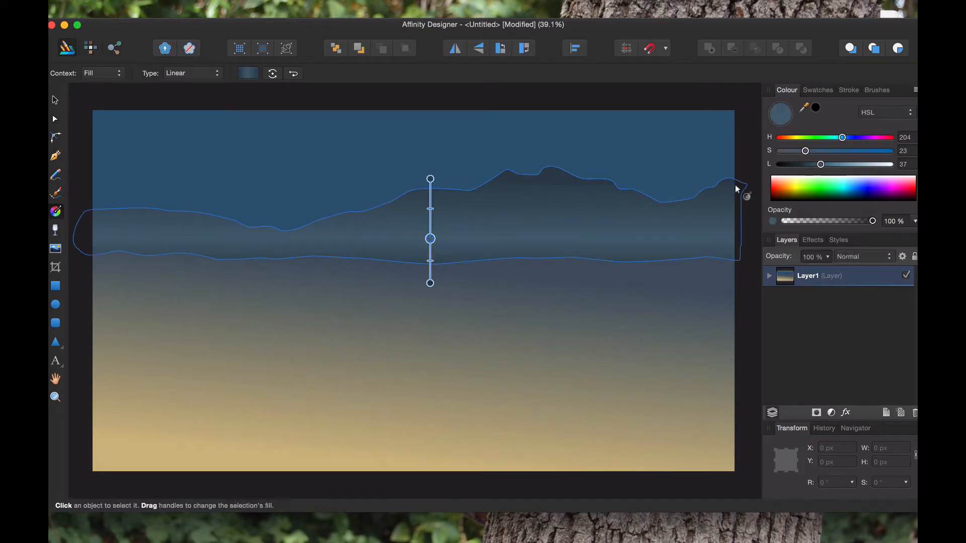
pyautogui.moveTo(821, 165)
pyautogui.mouseDown()
pyautogui.moveTo(799, 169)
pyautogui.moveTo(839, 168)
pyautogui.moveTo(805, 169)
pyautogui.moveTo(816, 170)
pyautogui.mouseUp()
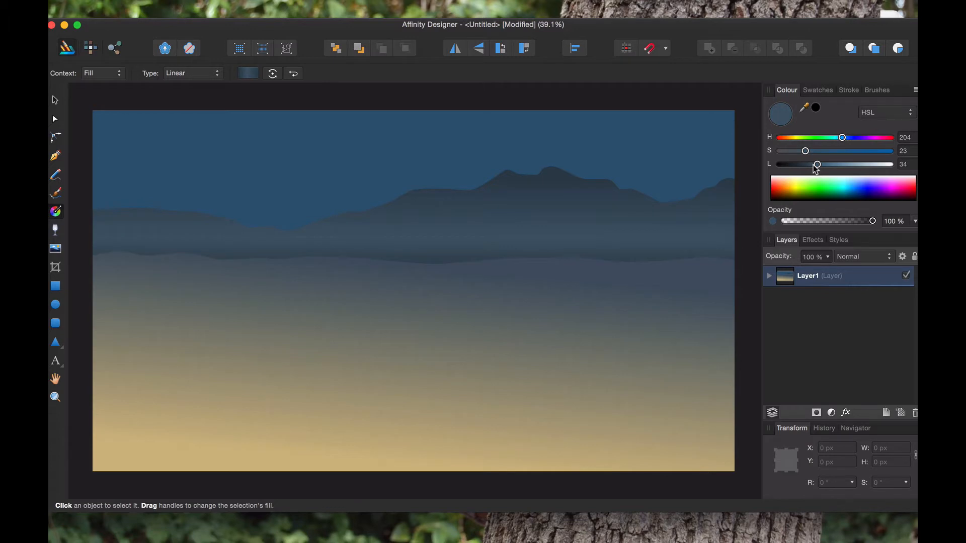
pyautogui.click(754, 221)
pyautogui.click(435, 231)
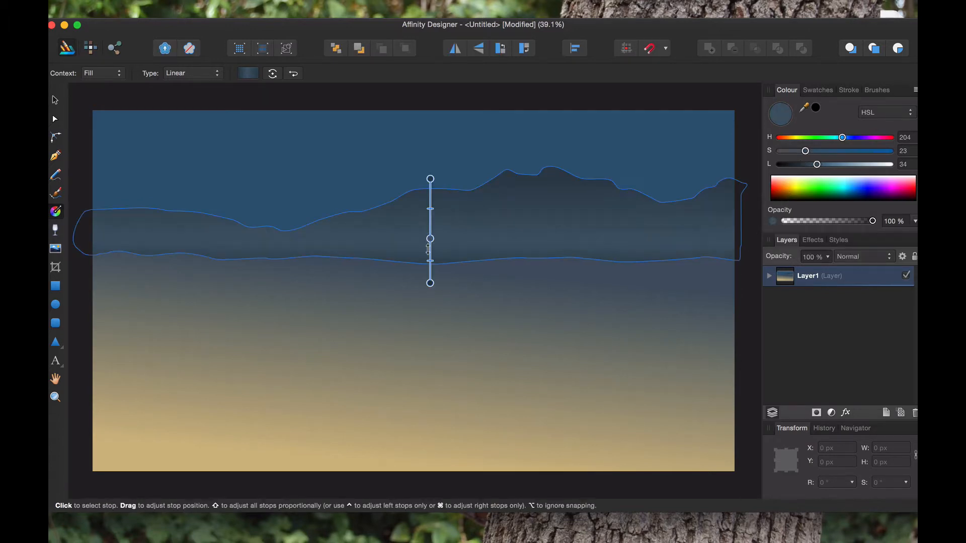
pyautogui.moveTo(428, 250); pyautogui.dragTo(430, 244)
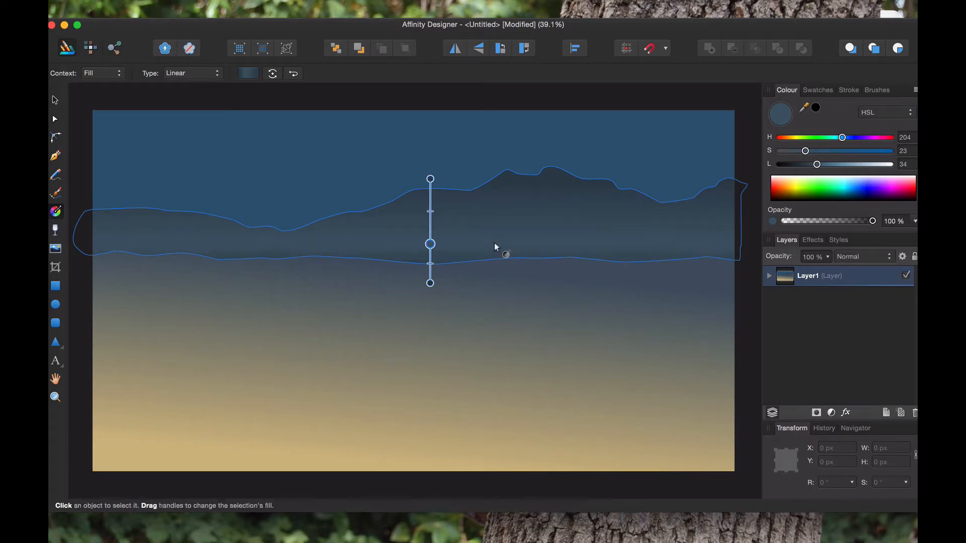
pyautogui.click(747, 247)
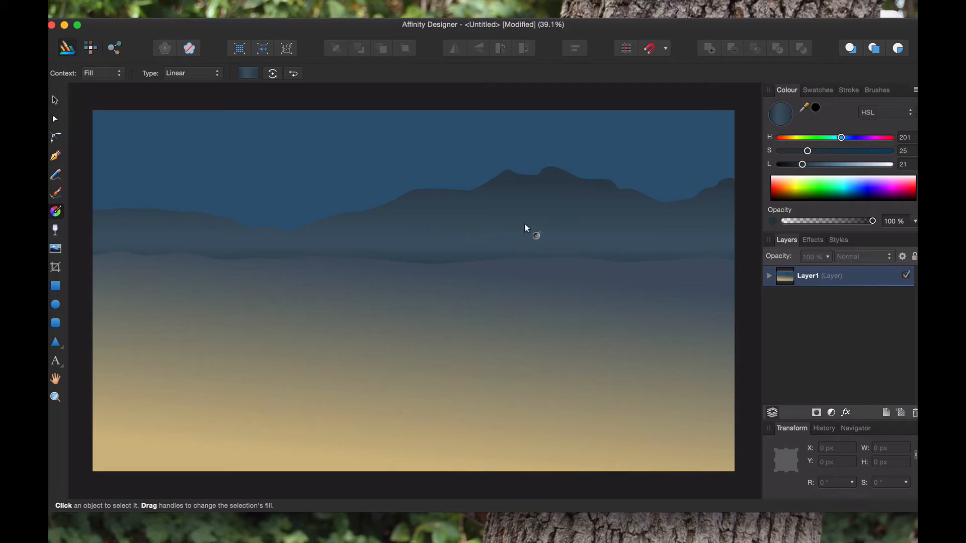
# Give the sky a linear gradient from dark blue at its top edge to lighter blue behind the mountains
pyautogui.click(463, 157)
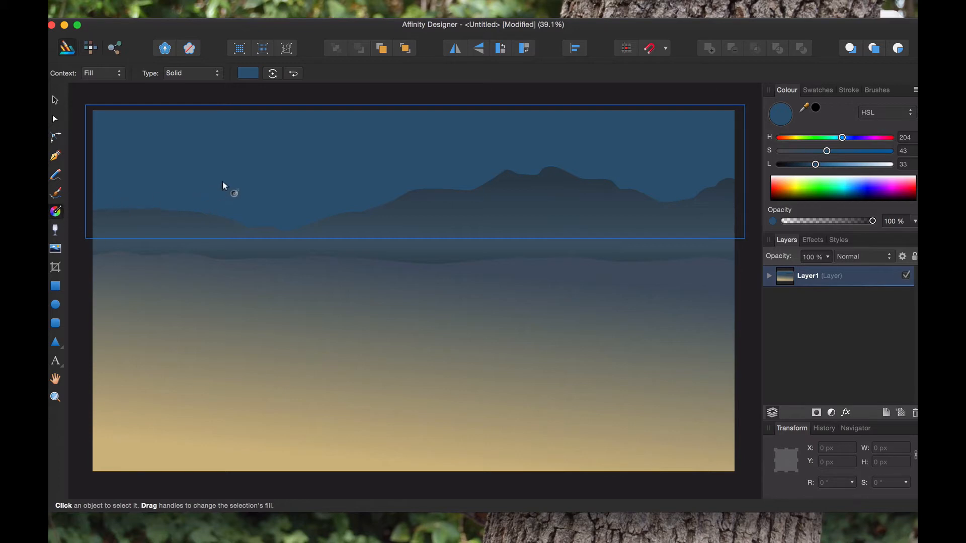
pyautogui.moveTo(448, 130); pyautogui.dragTo(444, 242)
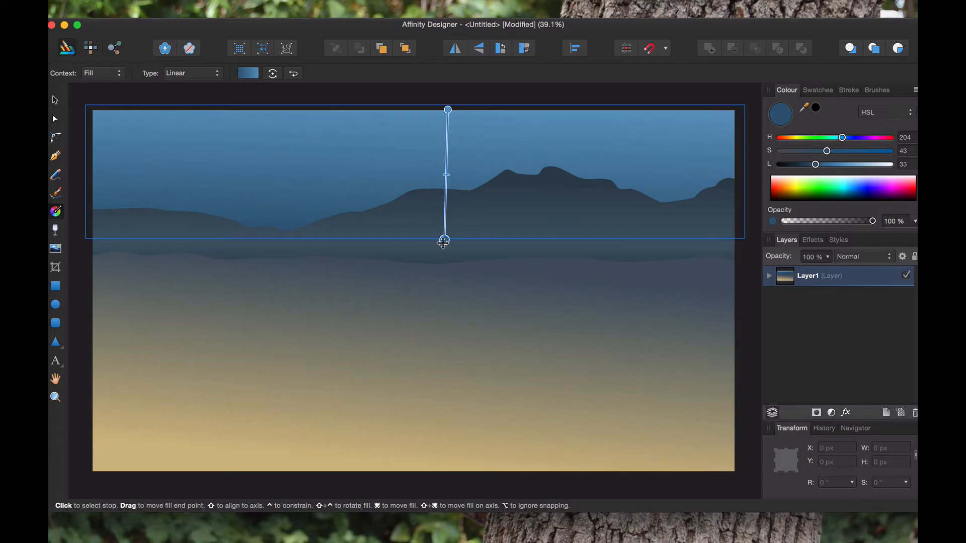
pyautogui.moveTo(443, 242)
pyautogui.mouseDown()
pyautogui.moveTo(442, 233)
pyautogui.moveTo(443, 254)
pyautogui.moveTo(444, 204)
pyautogui.moveTo(443, 265)
pyautogui.moveTo(458, 124)
pyautogui.moveTo(448, 97)
pyautogui.moveTo(450, 208)
pyautogui.mouseUp()
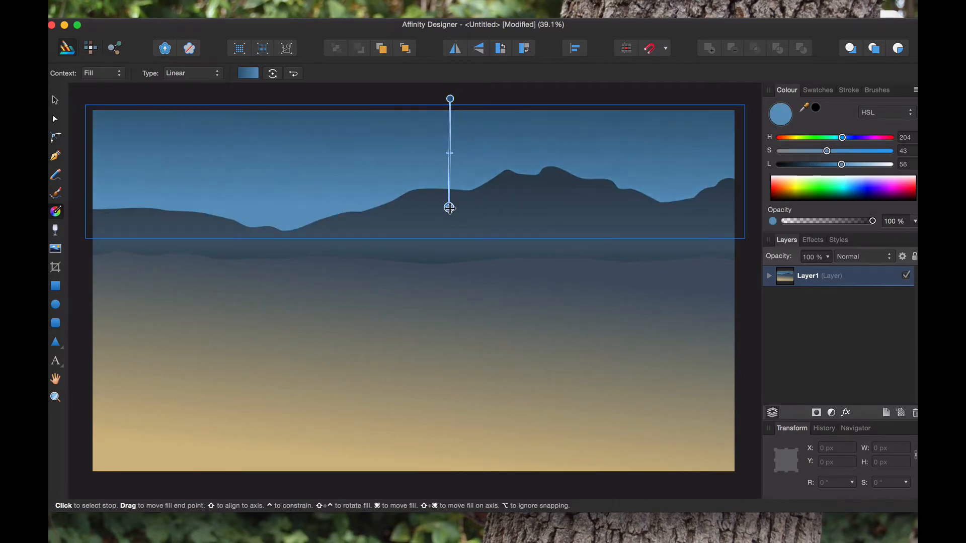
pyautogui.click(451, 99)
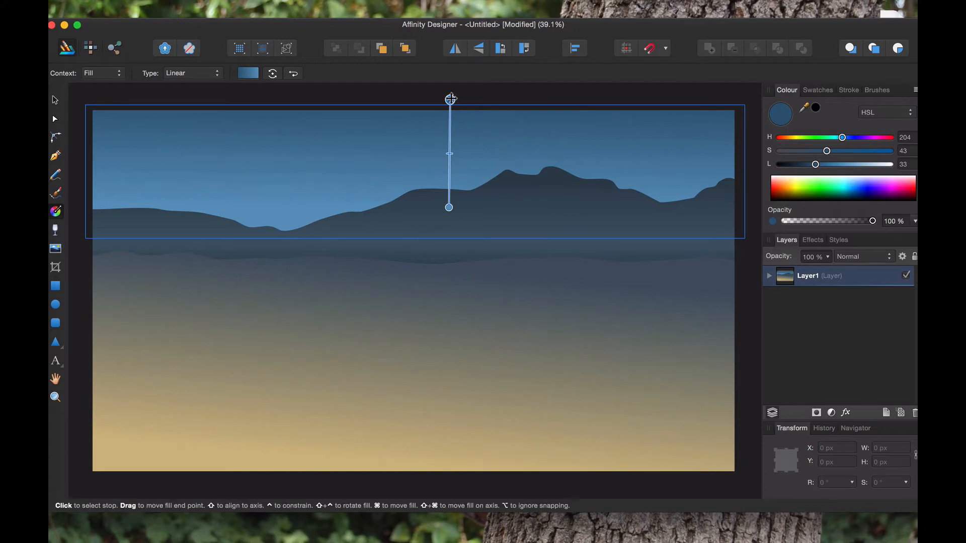
pyautogui.moveTo(450, 100)
pyautogui.mouseDown()
pyautogui.moveTo(446, 205)
pyautogui.moveTo(455, 202)
pyautogui.moveTo(443, 203)
pyautogui.moveTo(451, 111)
pyautogui.mouseUp()
pyautogui.moveTo(451, 111); pyautogui.dragTo(450, 113)
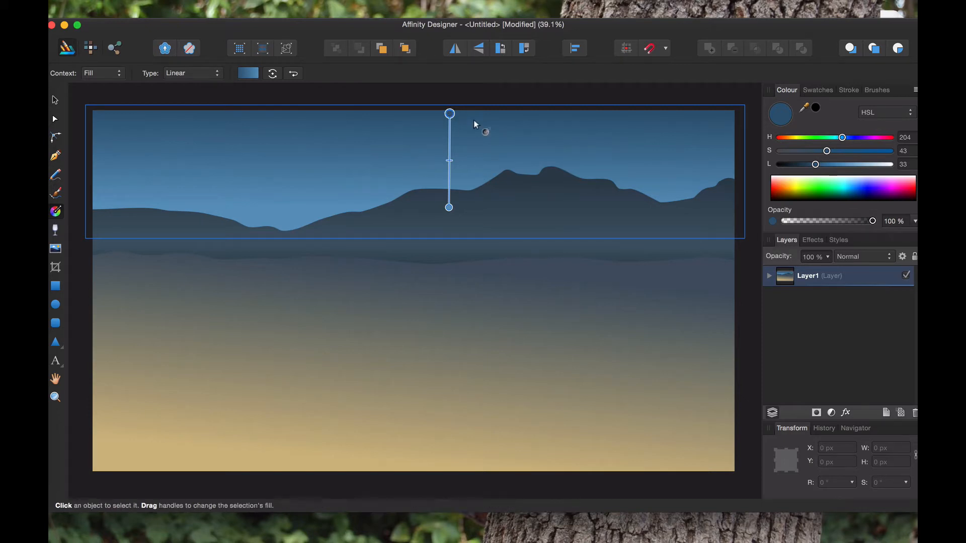
# Redraw the sky gradient with the light blue at the top edge and the dark blue ending just below the mountain ridge
pyautogui.moveTo(447, 113); pyautogui.dragTo(445, 221)
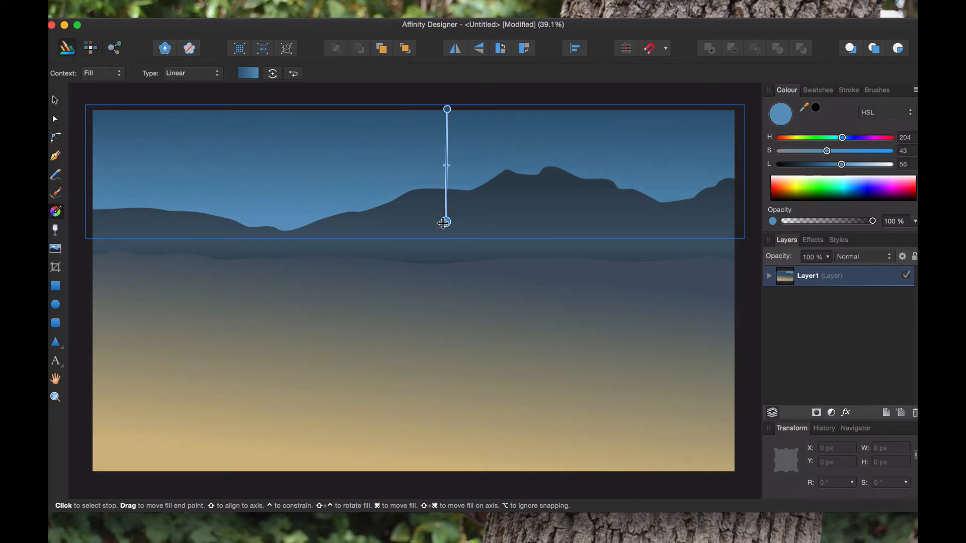
pyautogui.moveTo(446, 108)
pyautogui.mouseDown()
pyautogui.moveTo(412, 179)
pyautogui.moveTo(425, 210)
pyautogui.moveTo(445, 139)
pyautogui.moveTo(427, 111)
pyautogui.mouseUp()
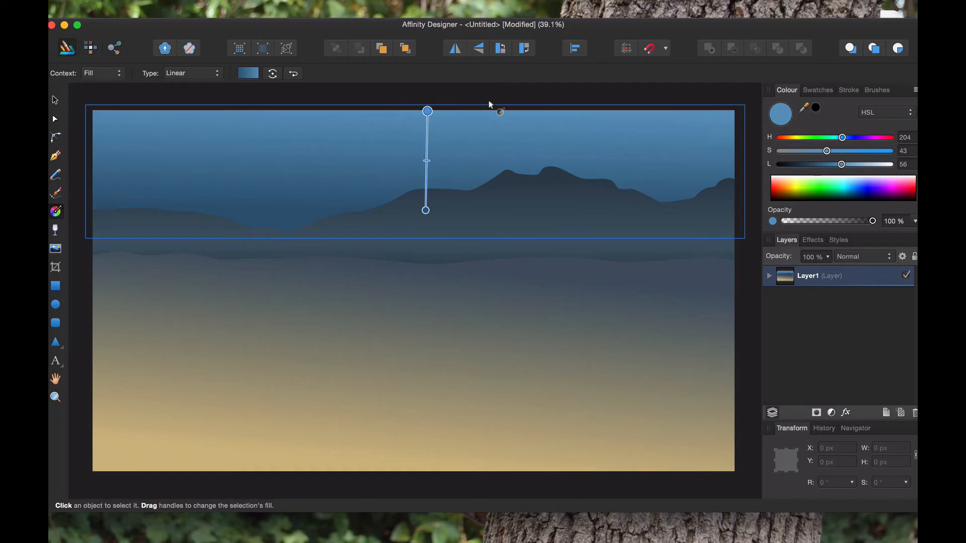
pyautogui.moveTo(426, 210)
pyautogui.mouseDown()
pyautogui.moveTo(428, 164)
pyautogui.moveTo(425, 232)
pyautogui.moveTo(427, 189)
pyautogui.moveTo(427, 201)
pyautogui.mouseUp()
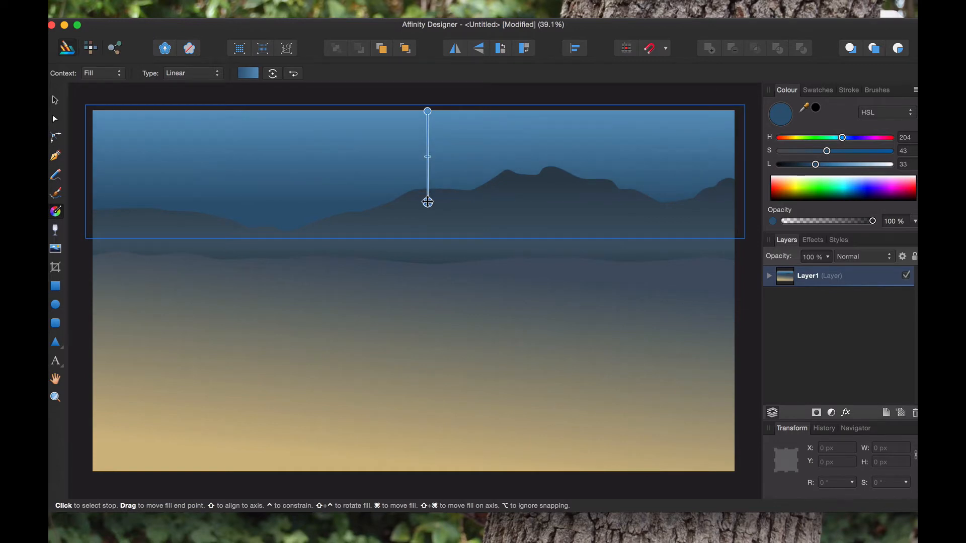
# Darken the sky gradient's top stop to saturation 41 and lightness 47, and nudge its lower end slightly down
pyautogui.click(427, 112)
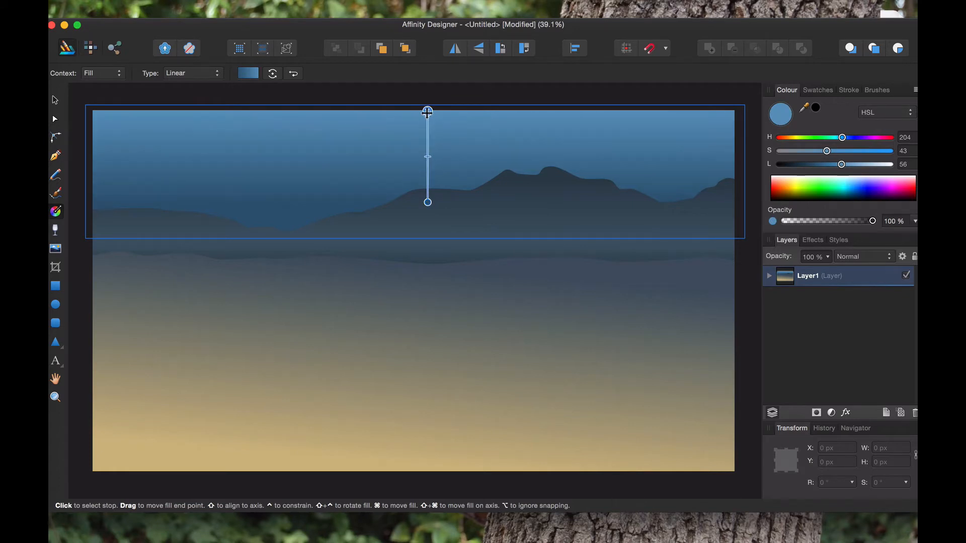
pyautogui.moveTo(428, 203)
pyautogui.mouseDown()
pyautogui.moveTo(427, 219)
pyautogui.moveTo(427, 155)
pyautogui.moveTo(427, 208)
pyautogui.mouseUp()
pyautogui.click(428, 111)
pyautogui.click(835, 165)
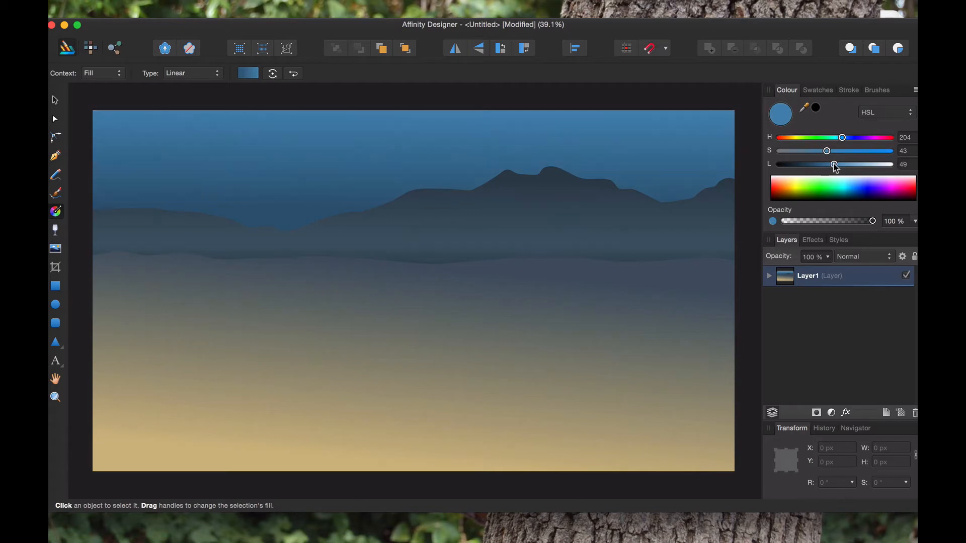
pyautogui.moveTo(835, 165)
pyautogui.mouseDown()
pyautogui.moveTo(827, 166)
pyautogui.moveTo(854, 168)
pyautogui.moveTo(810, 165)
pyautogui.moveTo(822, 166)
pyautogui.moveTo(824, 152)
pyautogui.moveTo(821, 166)
pyautogui.moveTo(833, 169)
pyautogui.mouseUp()
pyautogui.click(827, 152)
pyautogui.press('super+z')
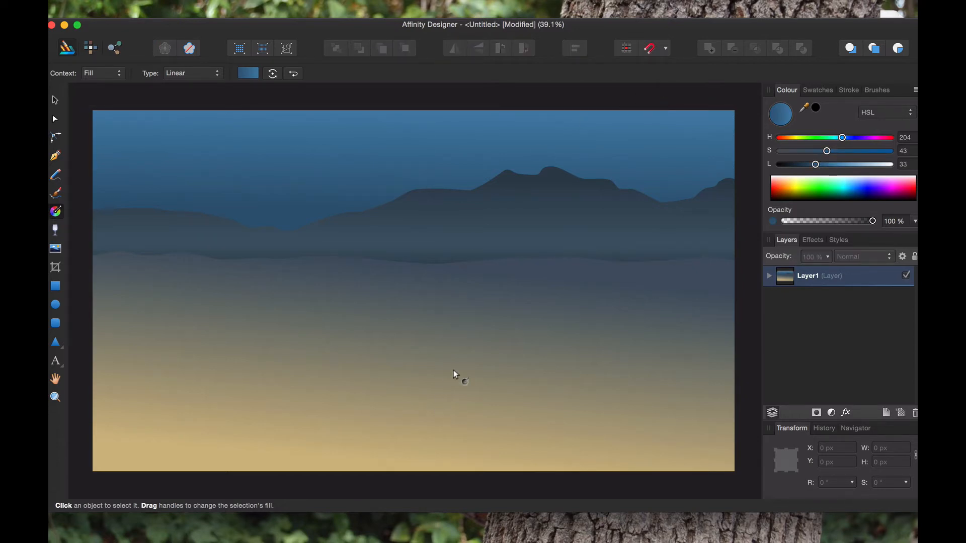
# Draw a rectangle about 2671 by 1556 px covering the whole canvas and bring it to the front
pyautogui.click(294, 284)
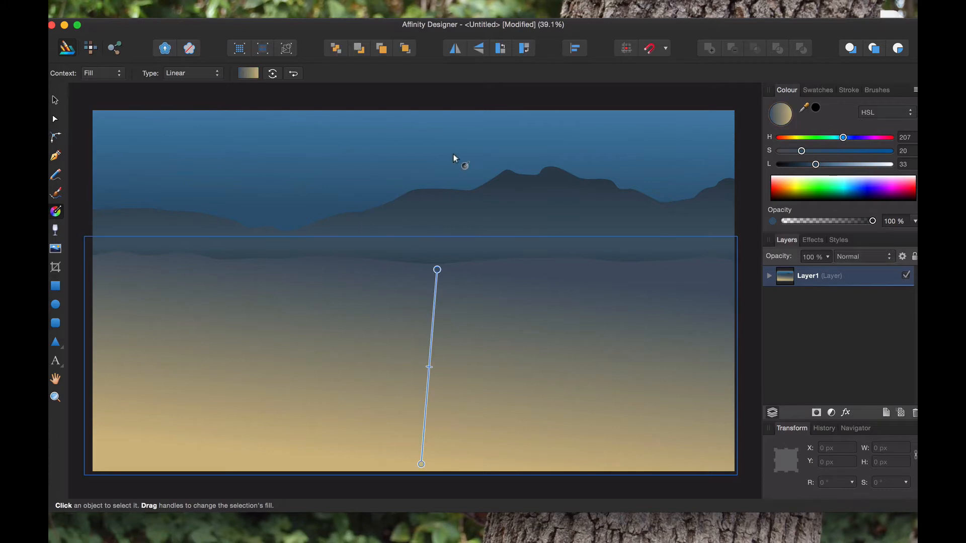
pyautogui.click(461, 96)
pyautogui.click(427, 303)
pyautogui.click(55, 285)
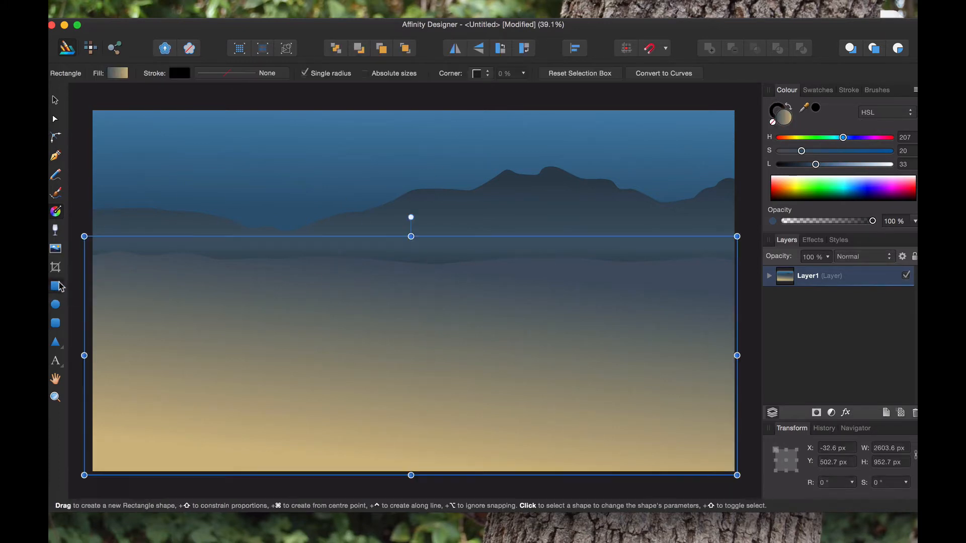
pyautogui.moveTo(87, 100); pyautogui.dragTo(748, 483)
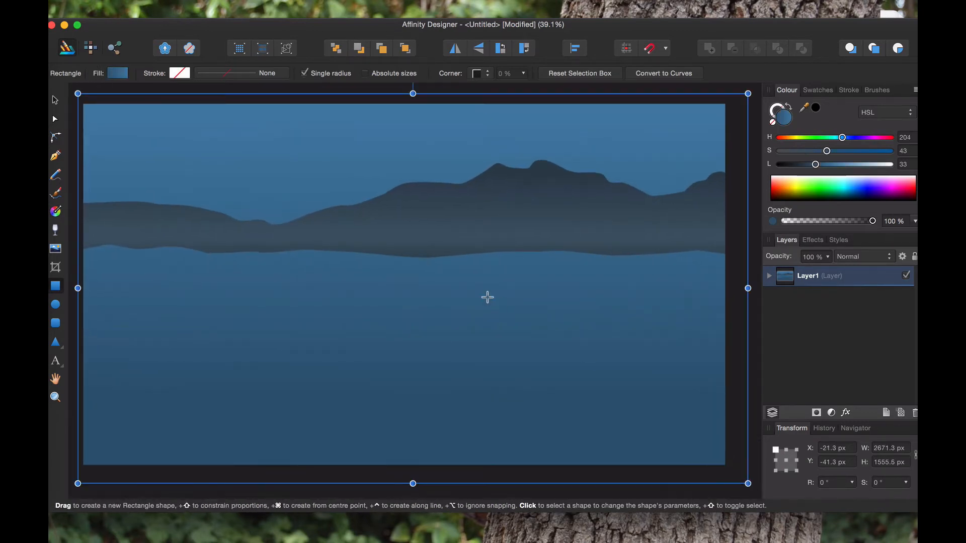
pyautogui.press('v')
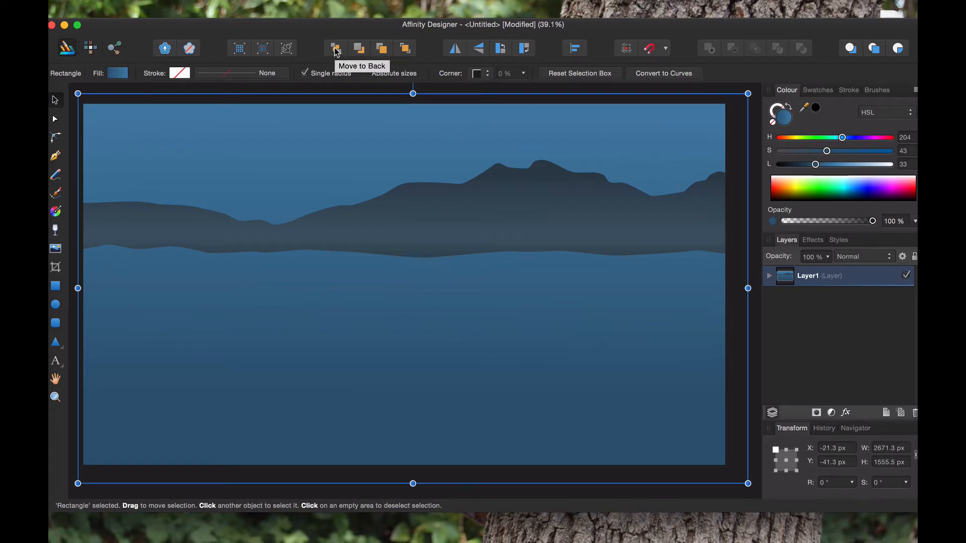
pyautogui.click(406, 49)
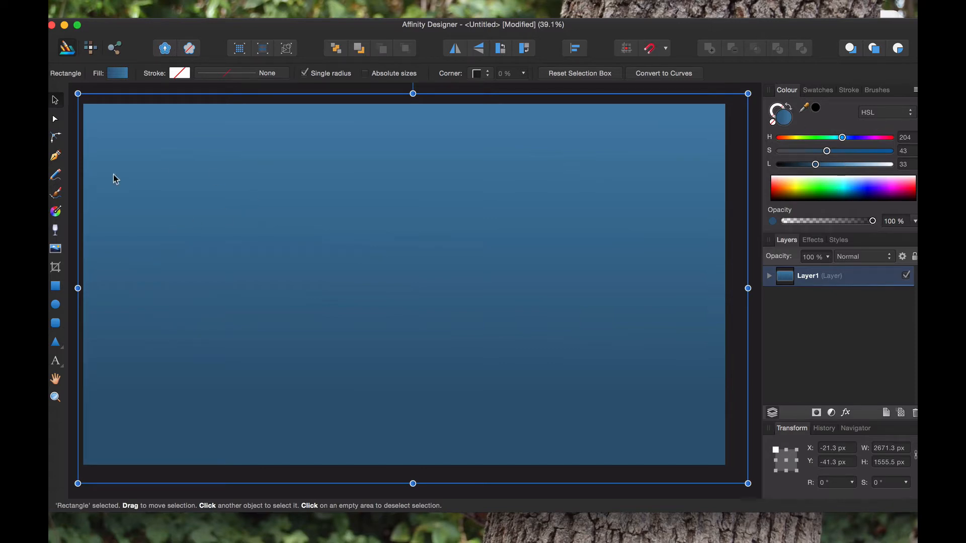
# Try fading the front rectangle's dark gradient stop to 0% opacity, restore it to 100%, and select the light stop at full opacity
pyautogui.click(56, 212)
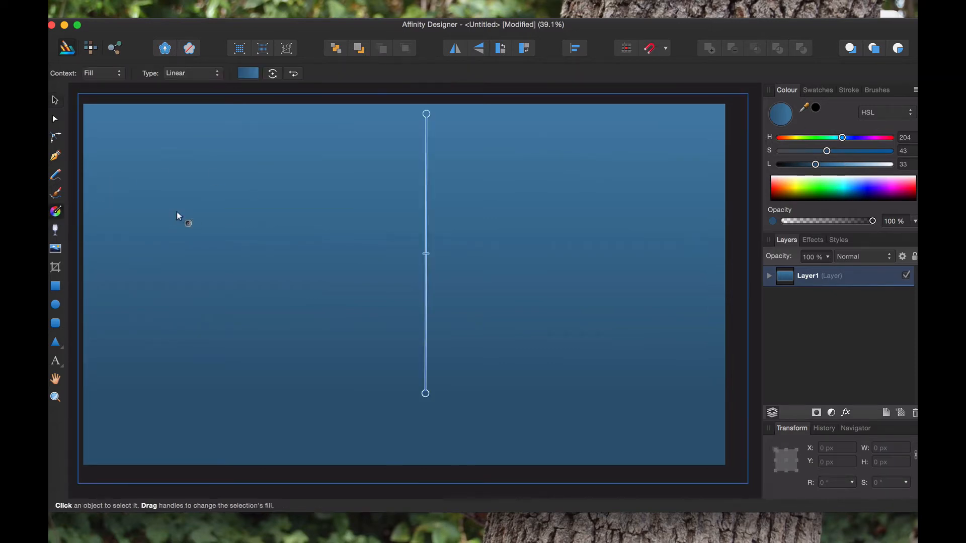
pyautogui.click(426, 393)
pyautogui.moveTo(866, 223); pyautogui.dragTo(806, 227)
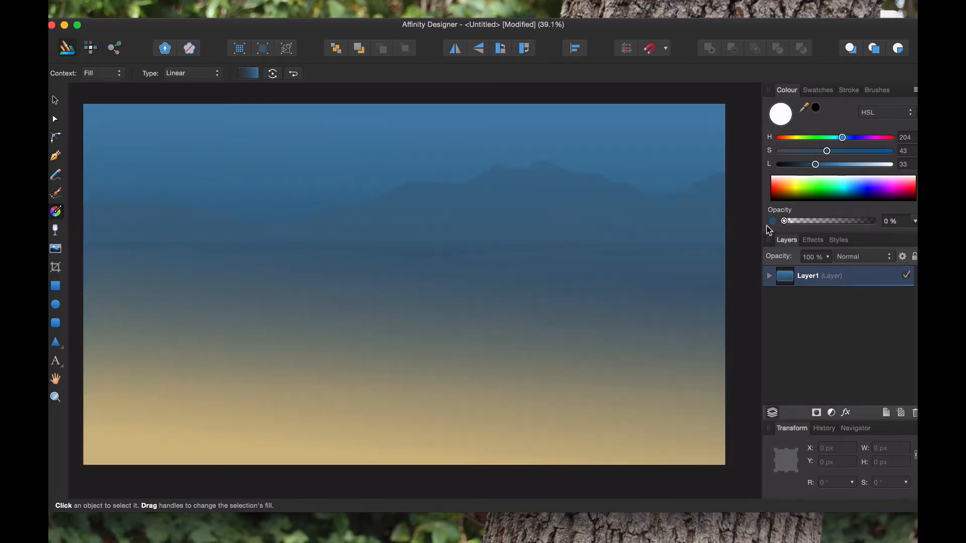
pyautogui.moveTo(784, 222); pyautogui.dragTo(890, 227)
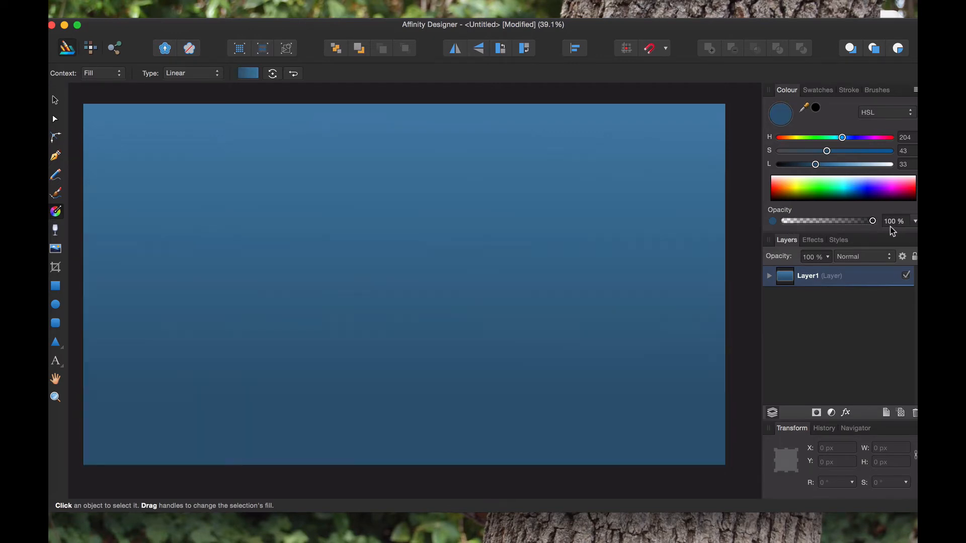
pyautogui.click(427, 114)
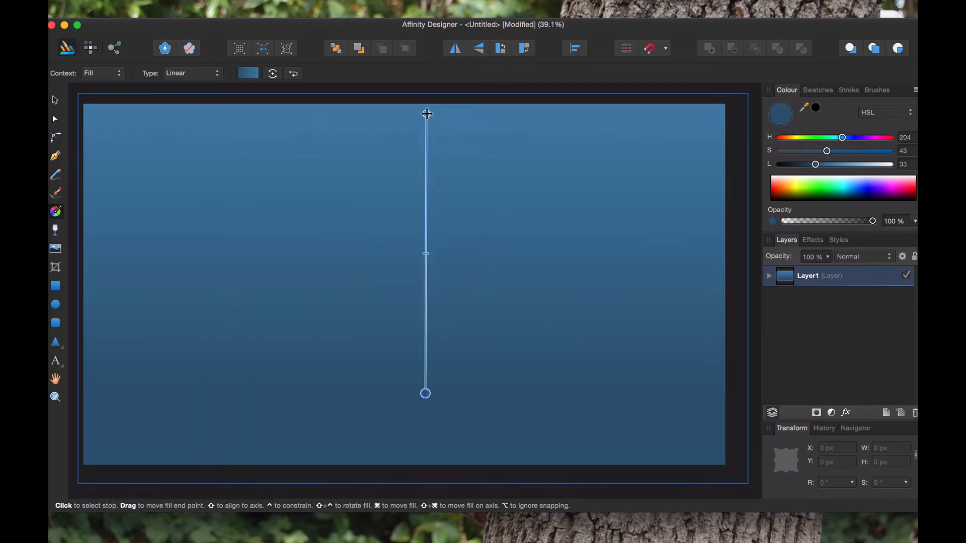
pyautogui.moveTo(872, 221)
pyautogui.mouseDown()
pyautogui.moveTo(755, 234)
pyautogui.moveTo(888, 227)
pyautogui.mouseUp()
# Move the rectangle's light stop down to mid-canvas, try 12% opacity on the dark stop and 89% on the light one, and restore full opacity
pyautogui.moveTo(427, 113); pyautogui.dragTo(427, 286)
pyautogui.click(426, 393)
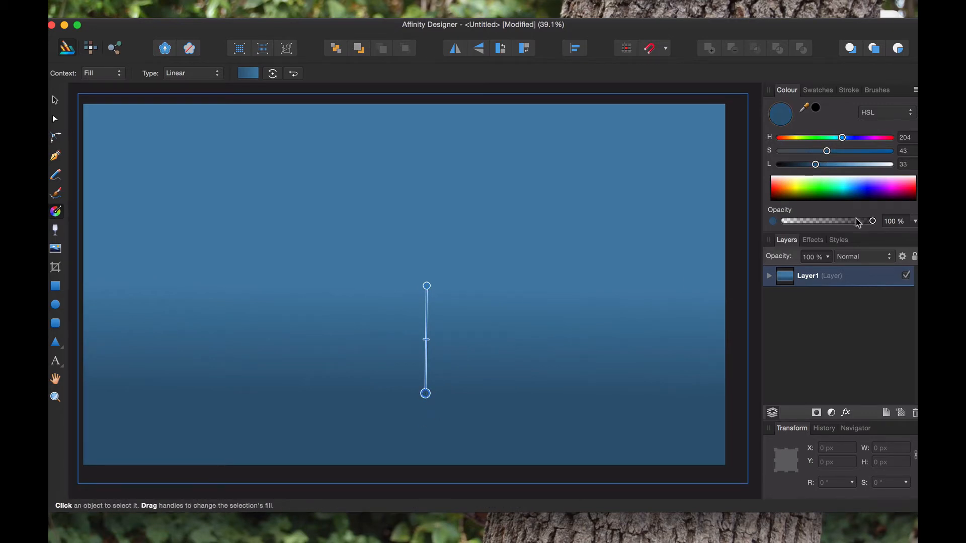
pyautogui.moveTo(859, 223); pyautogui.dragTo(795, 235)
pyautogui.click(426, 283)
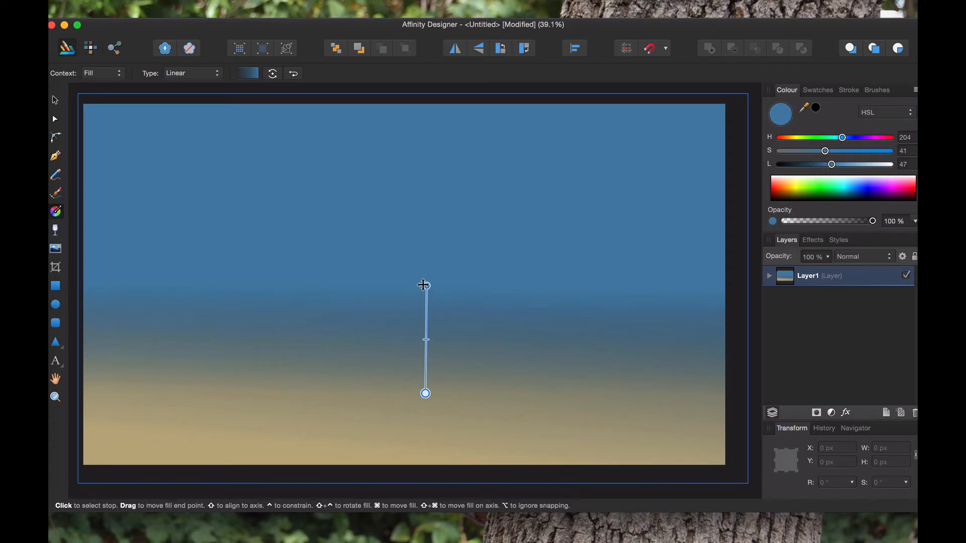
pyautogui.moveTo(859, 222)
pyautogui.mouseDown()
pyautogui.moveTo(775, 224)
pyautogui.moveTo(890, 223)
pyautogui.moveTo(856, 220)
pyautogui.mouseUp()
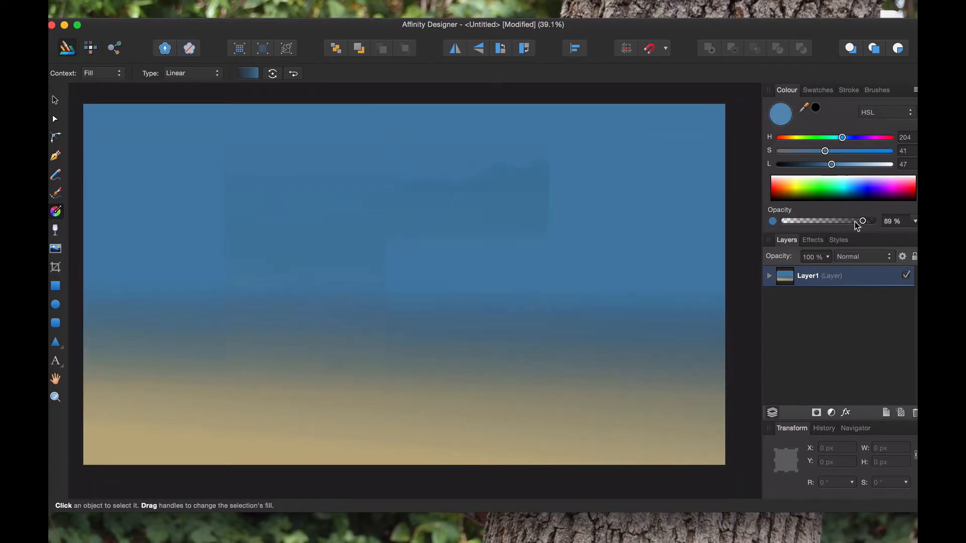
pyautogui.click(425, 394)
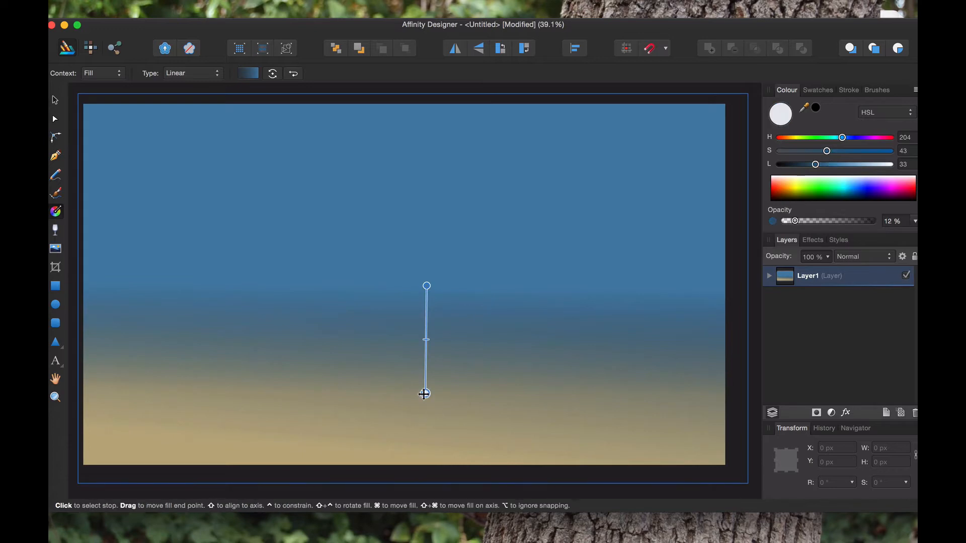
pyautogui.moveTo(820, 224); pyautogui.dragTo(898, 228)
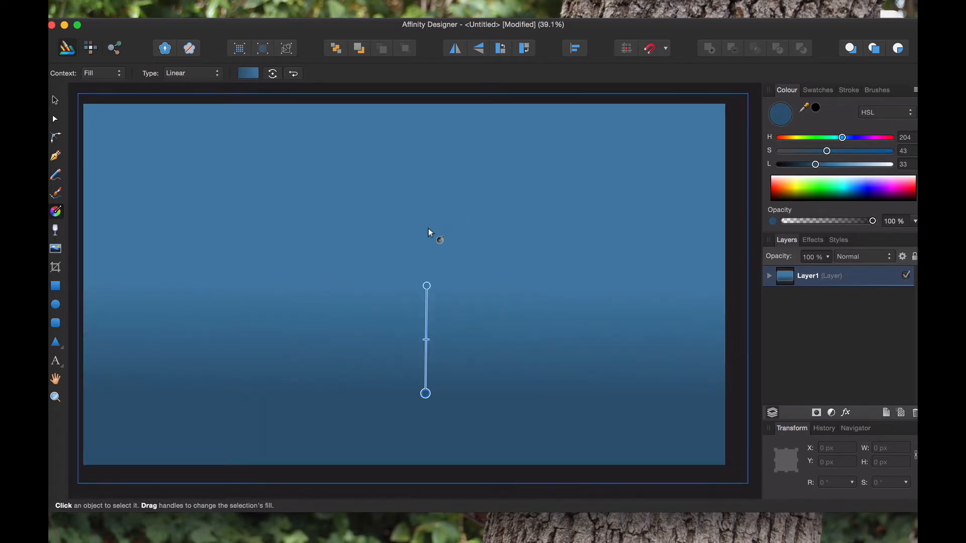
# Angle the front rectangle's gradient diagonally toward the lower-left corner and set its light blue stop to 0% opacity
pyautogui.moveTo(427, 285); pyautogui.dragTo(532, 239)
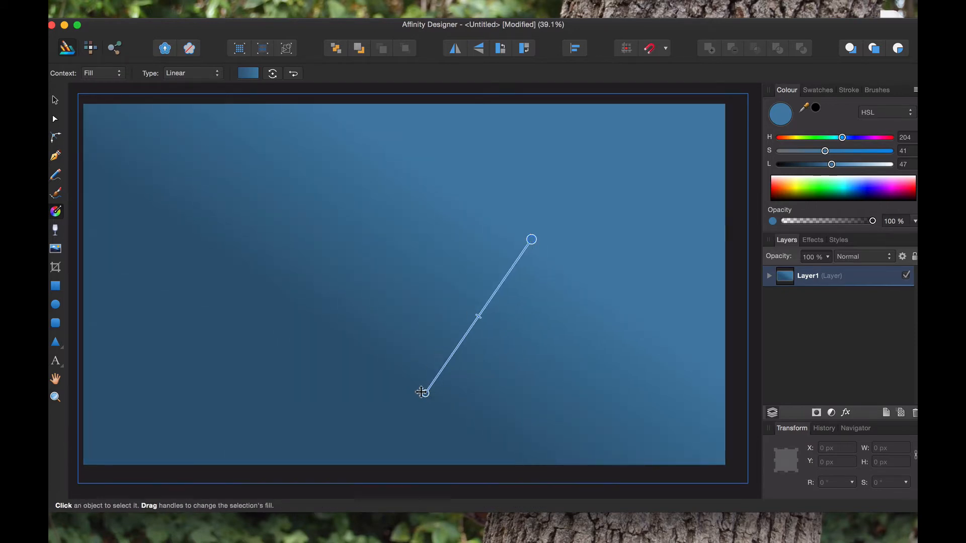
pyautogui.moveTo(421, 392); pyautogui.dragTo(176, 445)
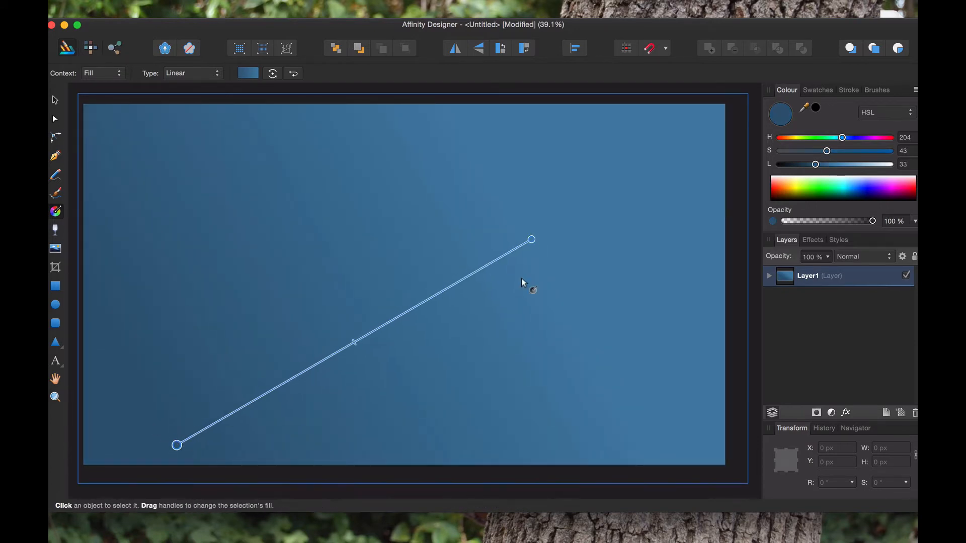
pyautogui.moveTo(532, 240); pyautogui.dragTo(356, 274)
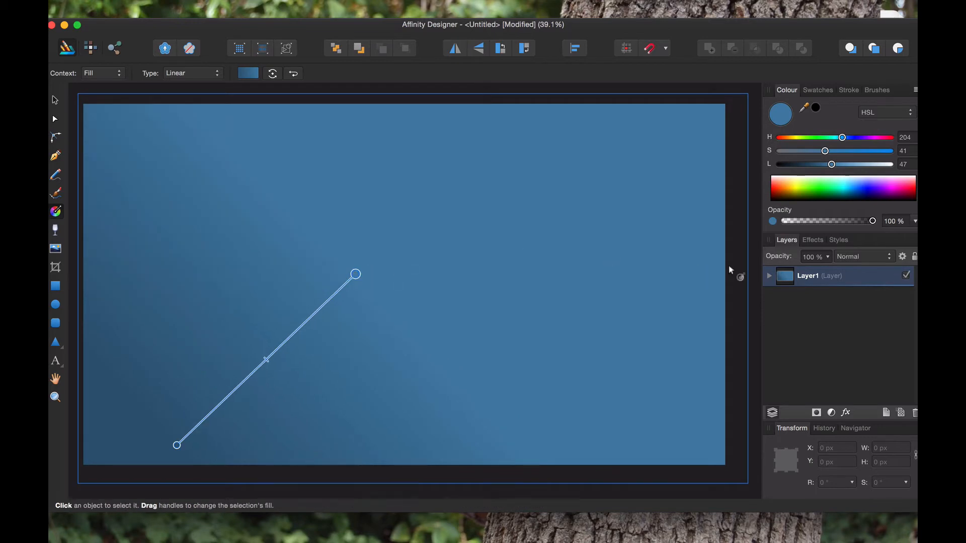
pyautogui.moveTo(873, 222); pyautogui.dragTo(784, 221)
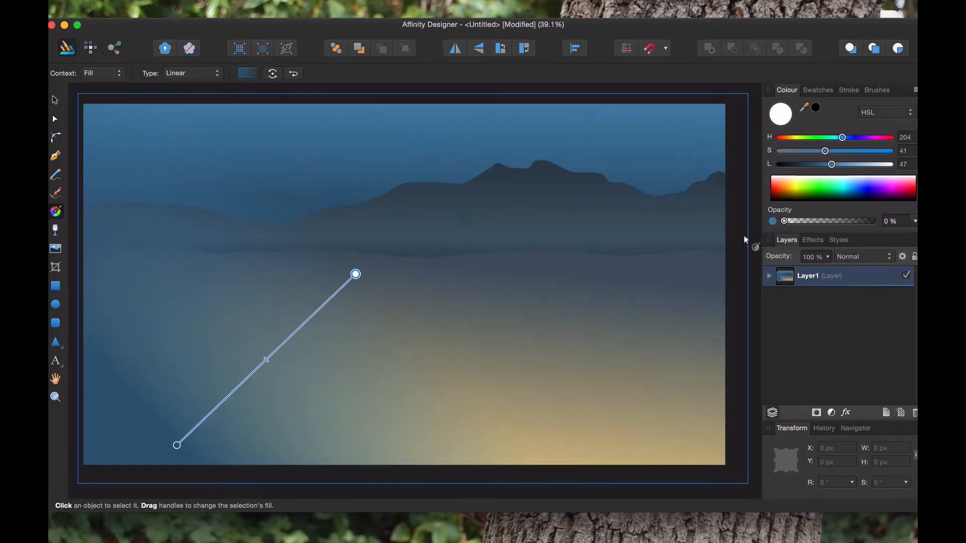
# Reposition the overlay gradient to run vertically, from transparent in the middle of the ground to solid blue near the bottom edge
pyautogui.moveTo(356, 274)
pyautogui.mouseDown()
pyautogui.moveTo(302, 269)
pyautogui.moveTo(218, 289)
pyautogui.moveTo(213, 254)
pyautogui.moveTo(194, 261)
pyautogui.moveTo(179, 383)
pyautogui.moveTo(179, 341)
pyautogui.moveTo(250, 304)
pyautogui.moveTo(213, 272)
pyautogui.moveTo(260, 231)
pyautogui.moveTo(224, 243)
pyautogui.moveTo(201, 287)
pyautogui.mouseUp()
pyautogui.moveTo(177, 445); pyautogui.dragTo(235, 445)
pyautogui.moveTo(485, 450); pyautogui.dragTo(664, 437)
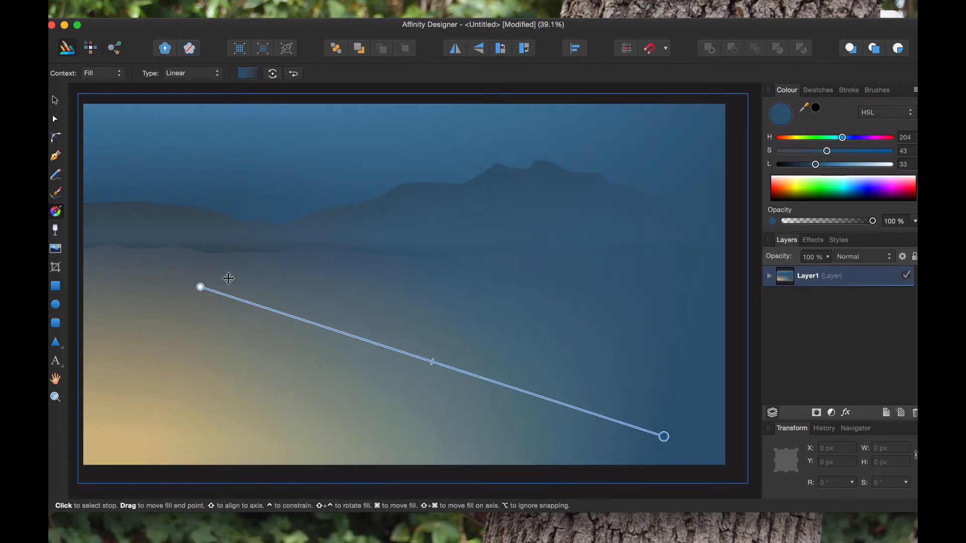
pyautogui.moveTo(200, 287)
pyautogui.mouseDown()
pyautogui.moveTo(586, 191)
pyautogui.moveTo(625, 198)
pyautogui.moveTo(653, 308)
pyautogui.moveTo(658, 292)
pyautogui.mouseUp()
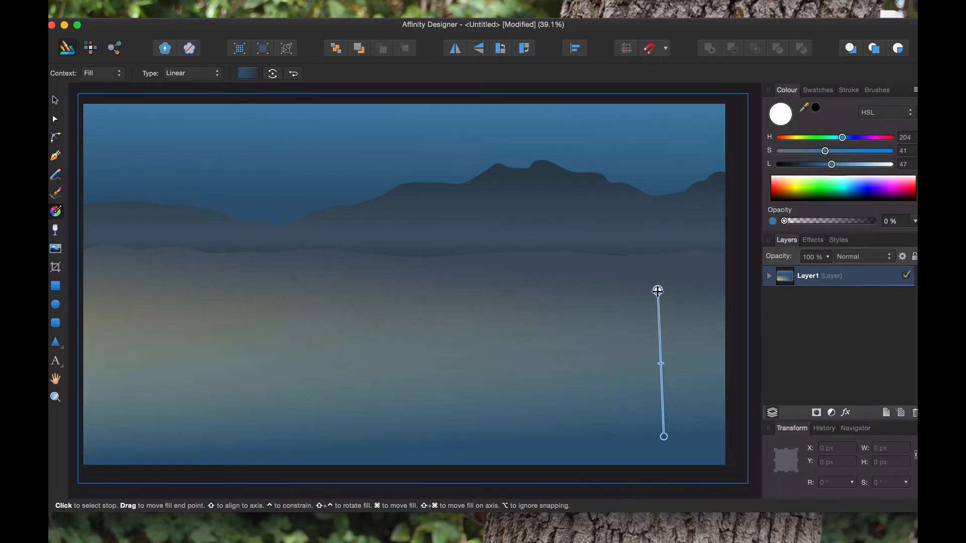
pyautogui.moveTo(658, 292)
pyautogui.mouseDown()
pyautogui.moveTo(665, 287)
pyautogui.moveTo(662, 349)
pyautogui.mouseUp()
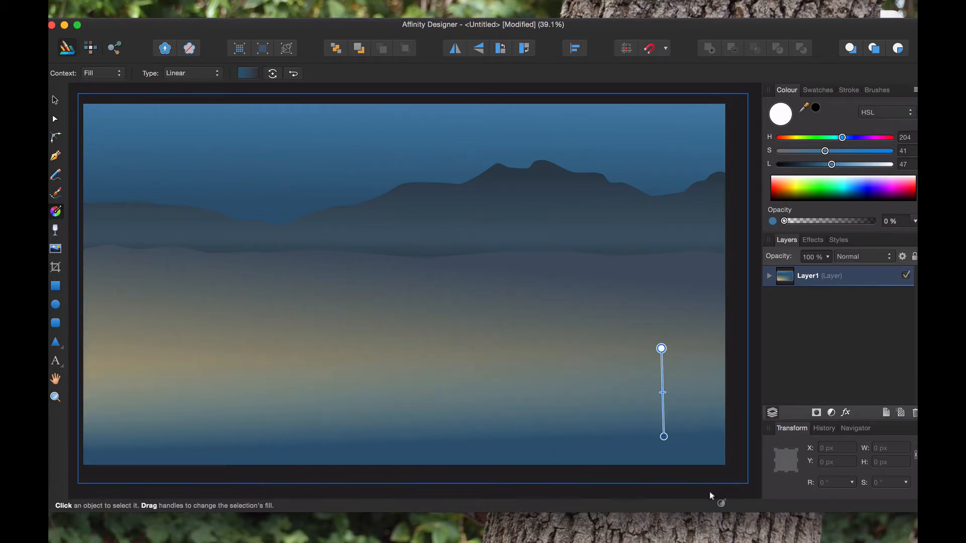
# Shift the overlay's solid stop slightly lower and recolour it brown with hue 38 and saturation 49
pyautogui.click(662, 438)
pyautogui.moveTo(661, 441); pyautogui.dragTo(659, 453)
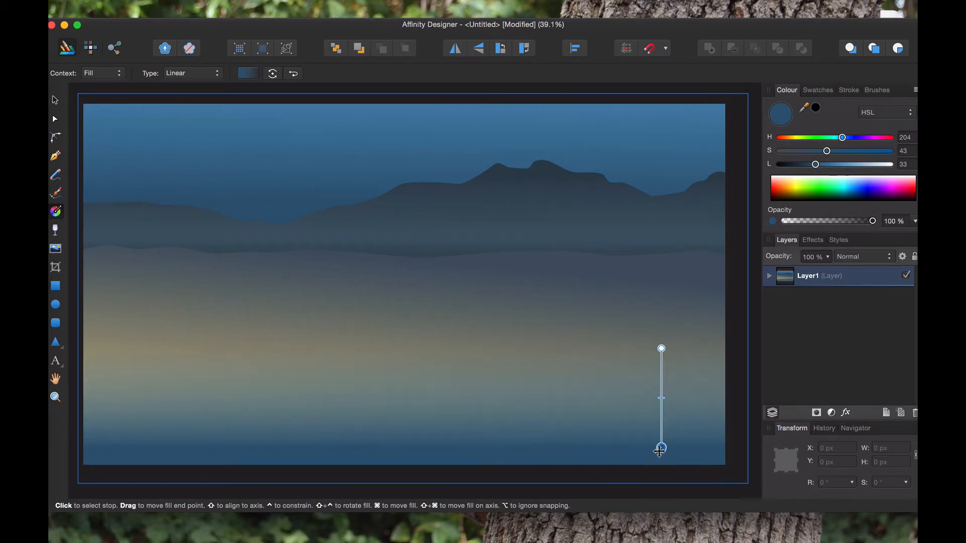
pyautogui.moveTo(828, 152); pyautogui.dragTo(792, 142)
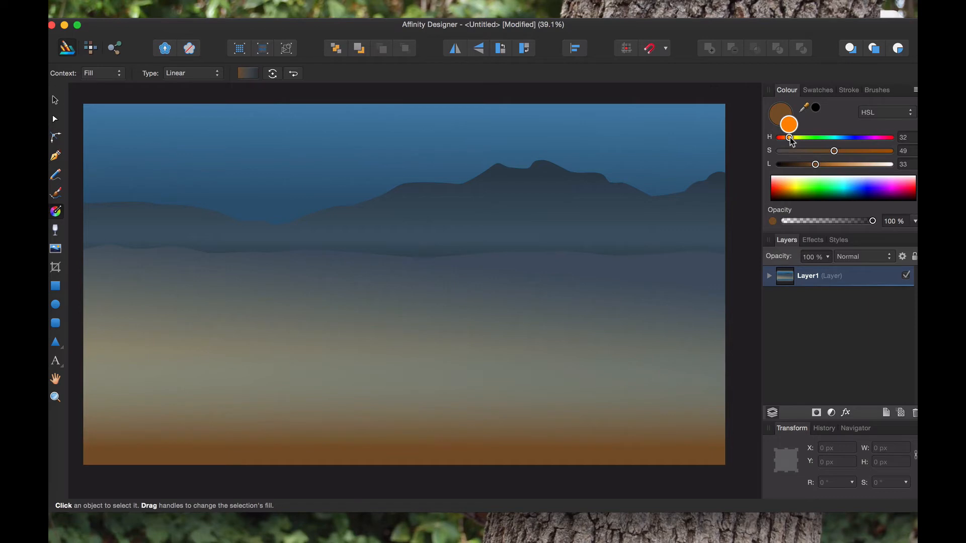
pyautogui.moveTo(792, 142)
pyautogui.mouseDown()
pyautogui.moveTo(895, 142)
pyautogui.moveTo(783, 142)
pyautogui.moveTo(794, 144)
pyautogui.mouseUp()
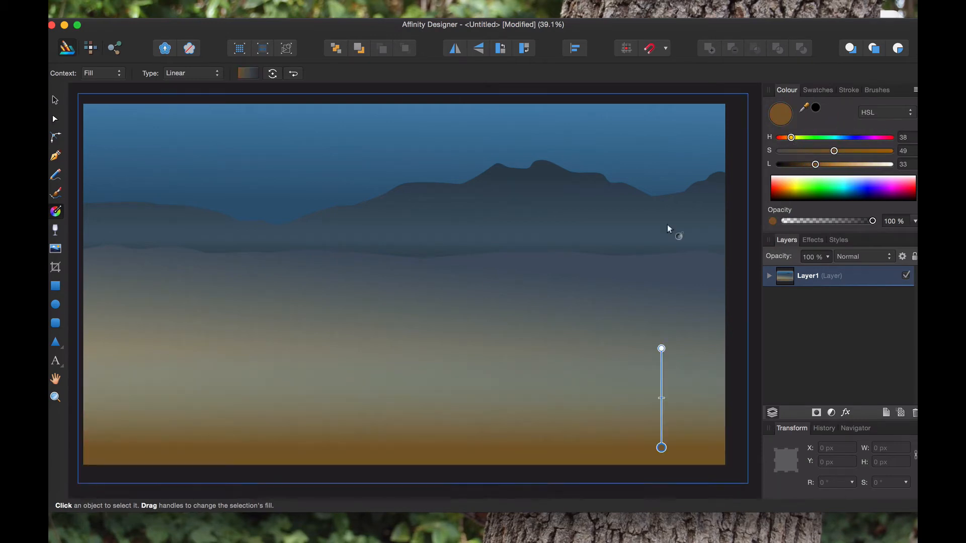
# Tilt the overlay gradient across the canvas, expand Layer1, and try the Add blend mode on the overlay rectangle before returning it to Normal
pyautogui.moveTo(661, 349)
pyautogui.mouseDown()
pyautogui.moveTo(625, 341)
pyautogui.moveTo(621, 278)
pyautogui.moveTo(657, 254)
pyautogui.moveTo(648, 330)
pyautogui.moveTo(659, 319)
pyautogui.moveTo(654, 326)
pyautogui.moveTo(692, 321)
pyautogui.moveTo(655, 344)
pyautogui.moveTo(719, 292)
pyautogui.moveTo(742, 294)
pyautogui.mouseUp()
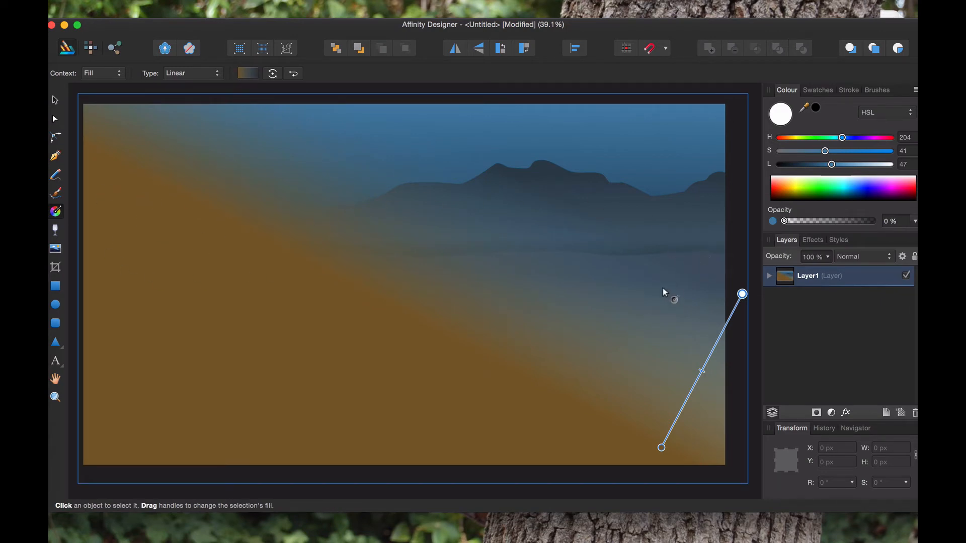
pyautogui.click(769, 275)
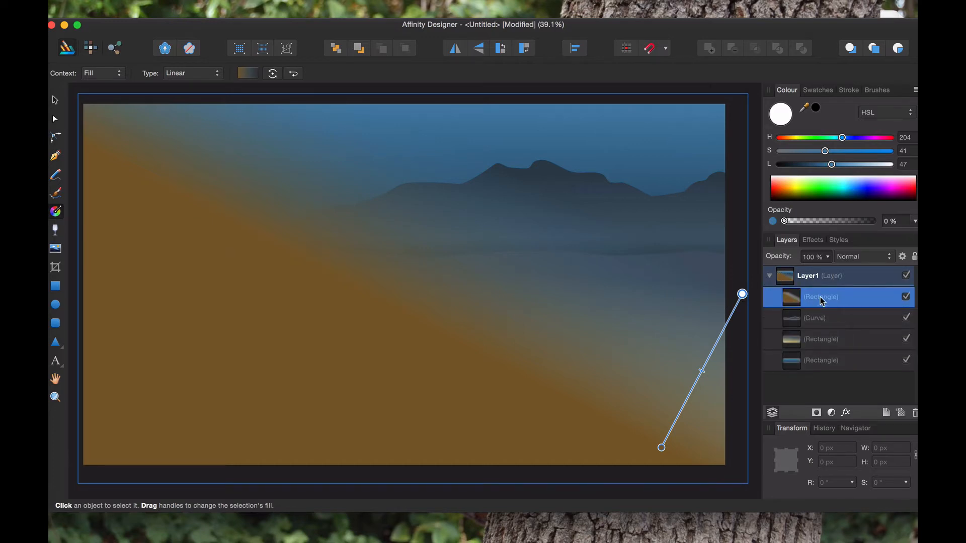
pyautogui.doubleClick(804, 308)
pyautogui.click(830, 317)
pyautogui.click(820, 296)
pyautogui.click(881, 257)
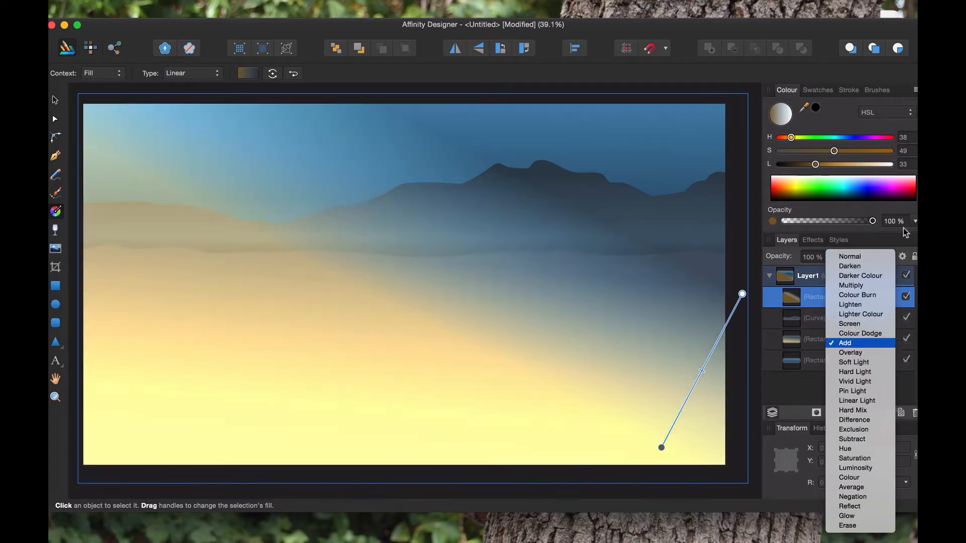
pyautogui.click(864, 253)
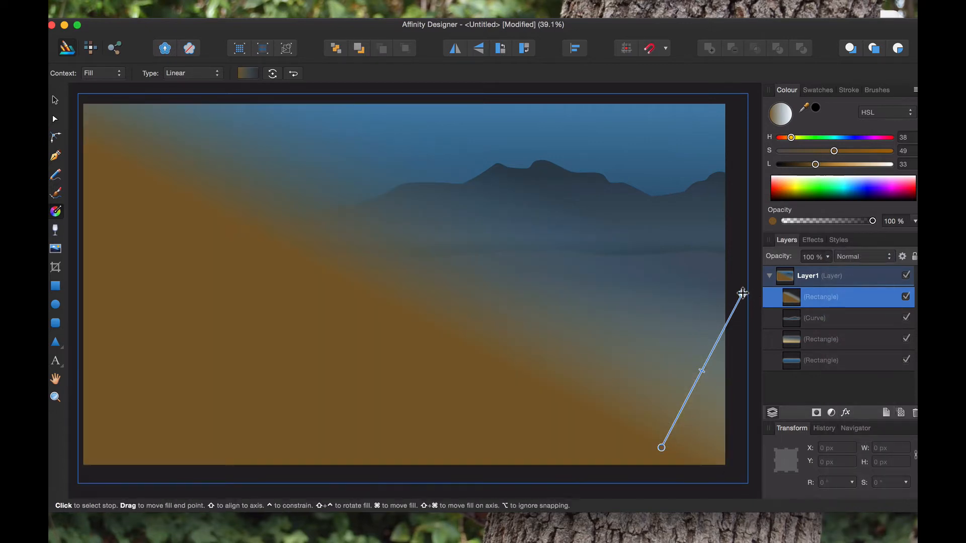
# Straighten the overlay gradient vertically with its transparent stop just below the mountains, check the scene deselected, and reselect the overlay
pyautogui.moveTo(743, 293); pyautogui.dragTo(661, 306)
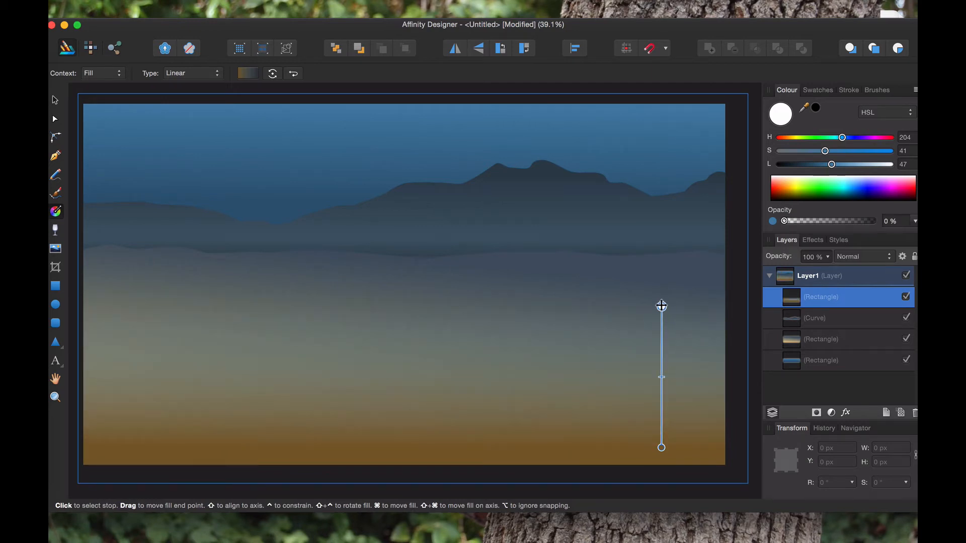
pyautogui.click(753, 182)
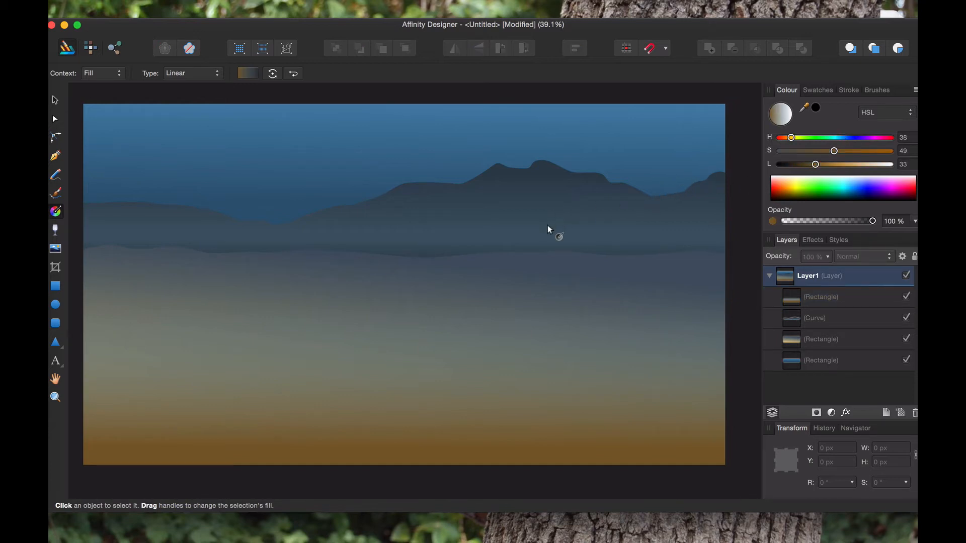
pyautogui.click(618, 147)
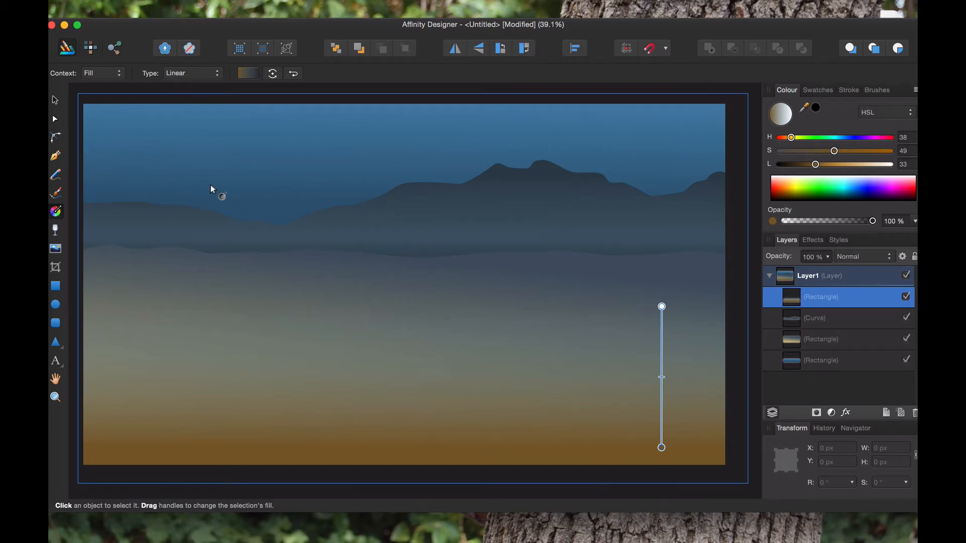
# Draw a circle about 344 px wide over the valley between the mountains and change its fill gradient to Radial
pyautogui.click(57, 304)
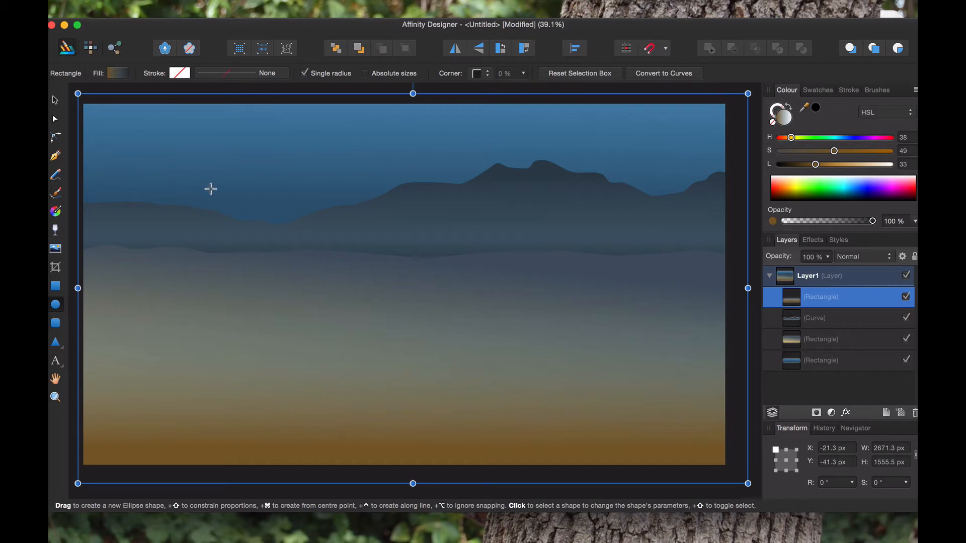
pyautogui.moveTo(209, 188); pyautogui.dragTo(323, 274)
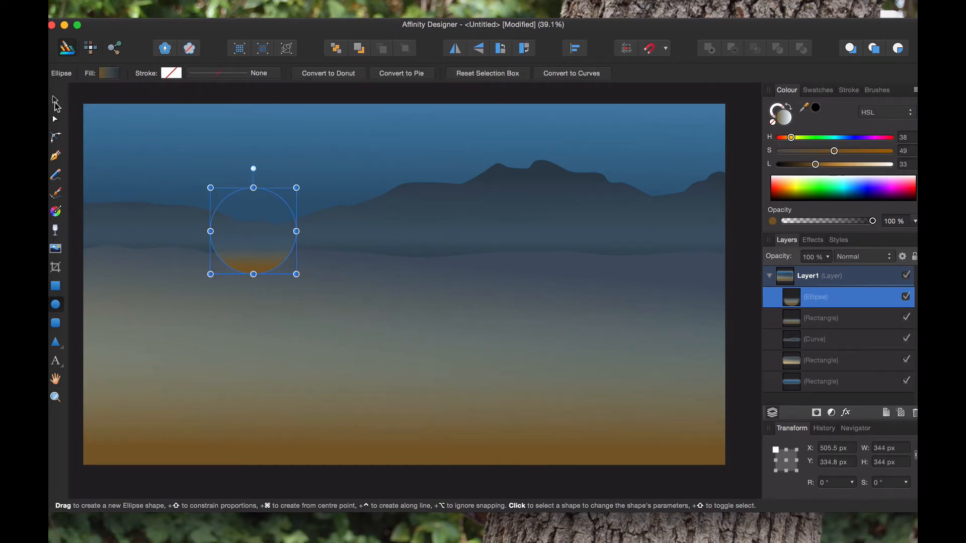
pyautogui.click(56, 100)
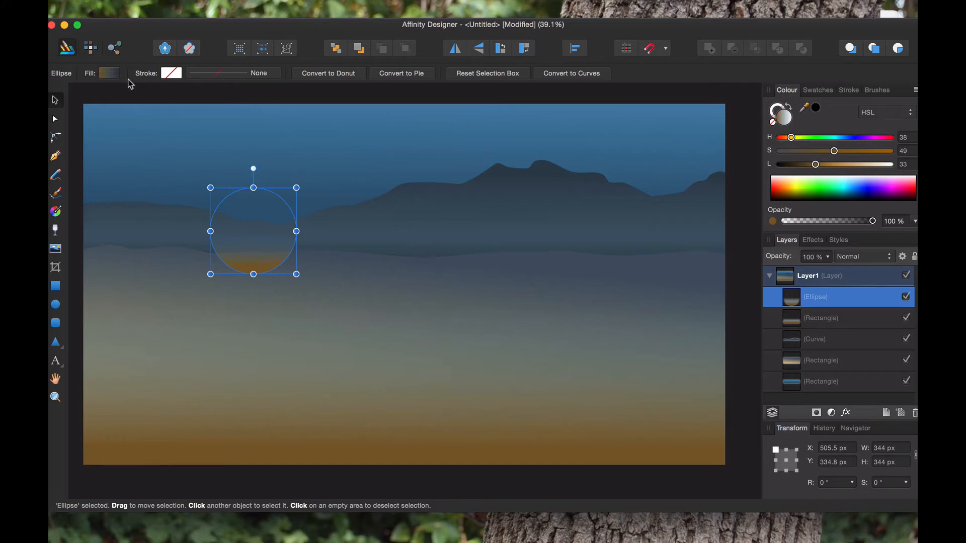
pyautogui.click(114, 76)
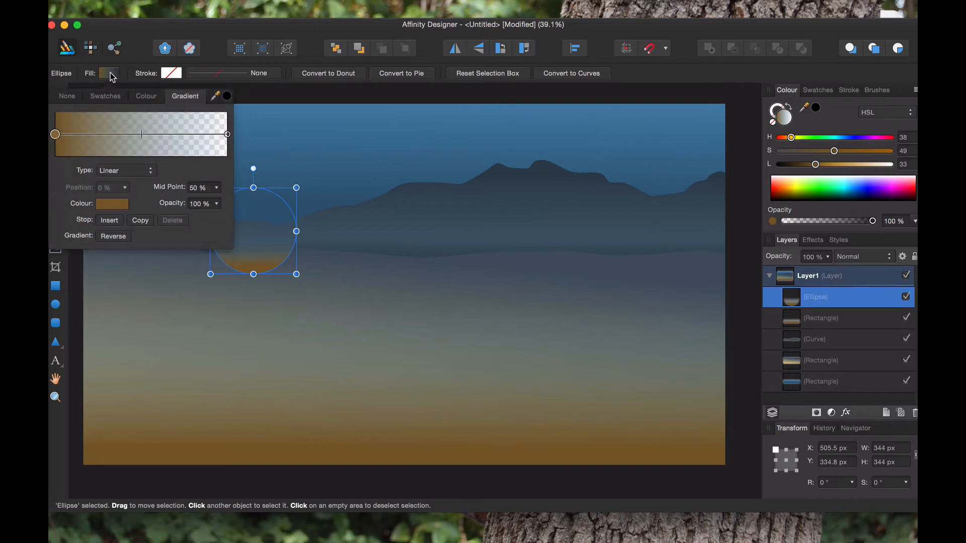
pyautogui.click(141, 170)
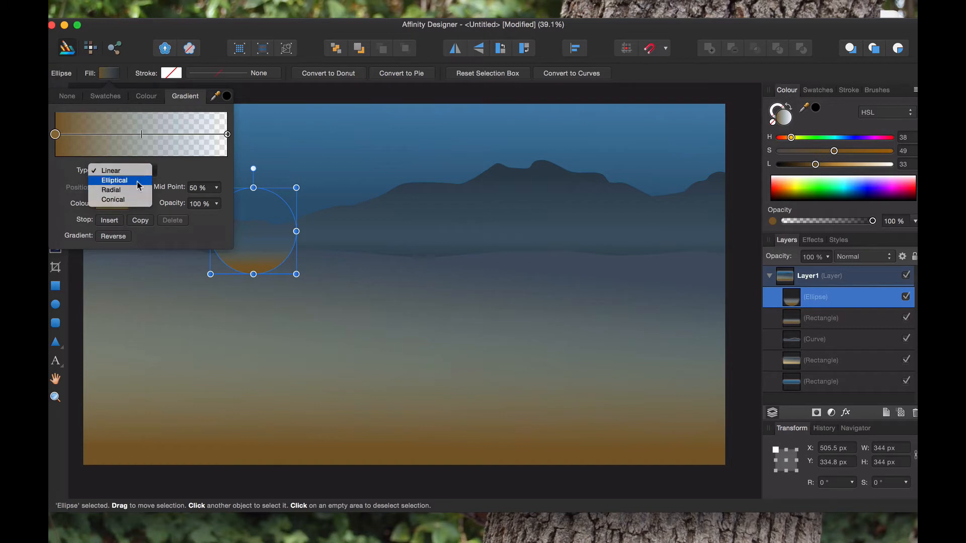
pyautogui.click(138, 190)
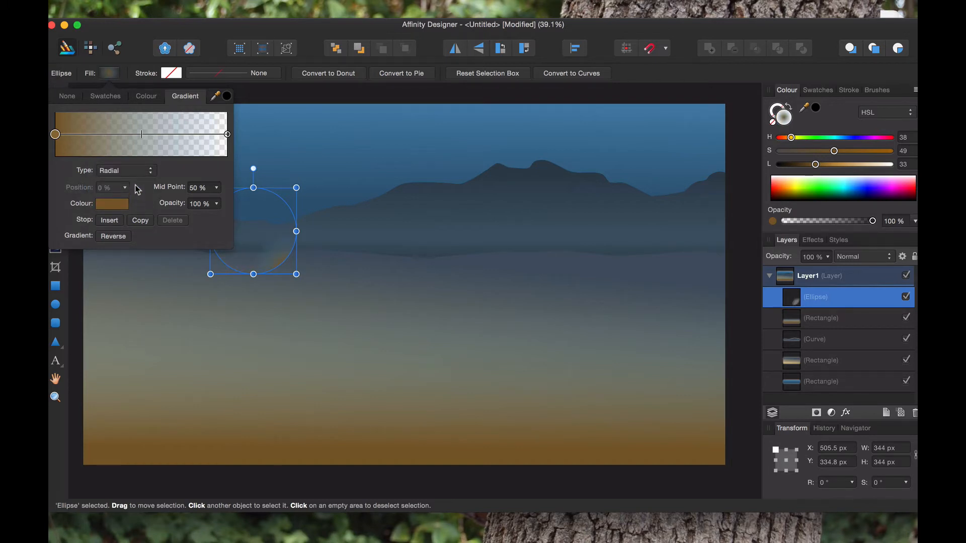
pyautogui.click(119, 71)
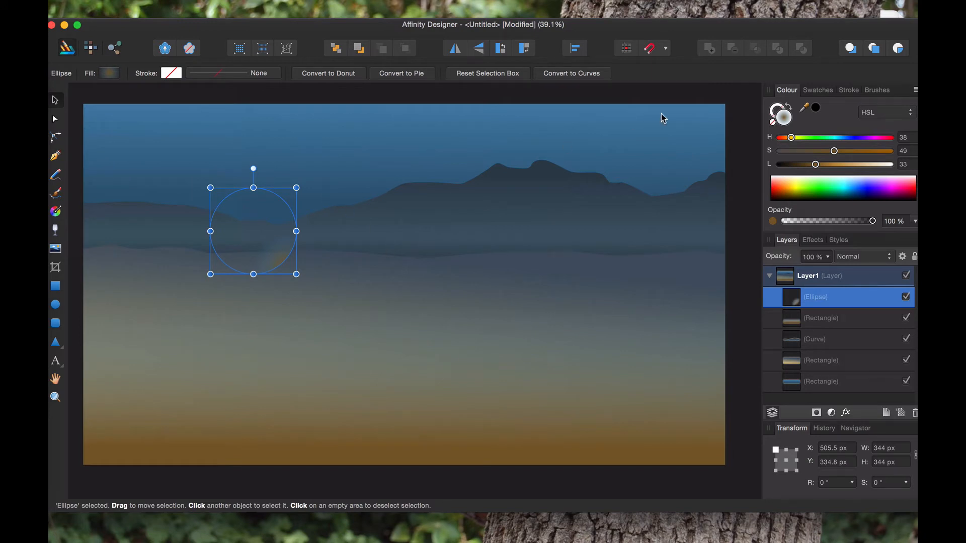
# Reselect the circle and shift it horizontally to about X 389 px, Y 331 px
pyautogui.click(674, 96)
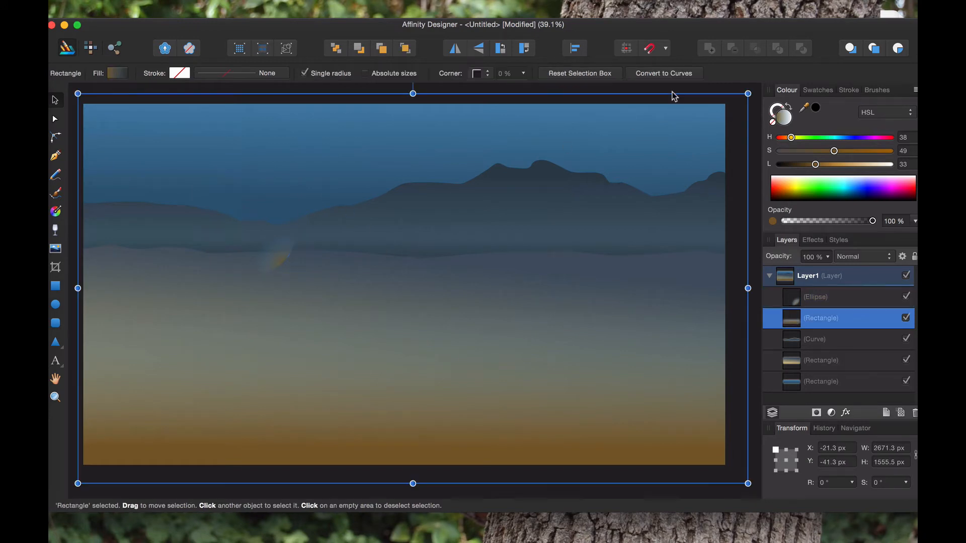
pyautogui.click(282, 250)
pyautogui.moveTo(276, 259); pyautogui.dragTo(256, 256)
pyautogui.click(463, 101)
pyautogui.click(527, 213)
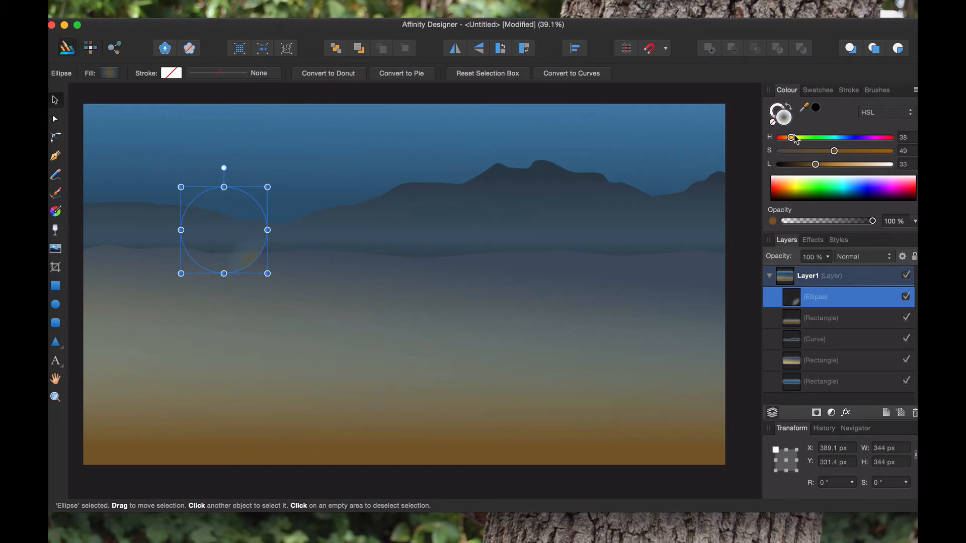
# Reposition the radial gradient so the solid stop sits at the circle's centre and the transparent stop reaches its upper-left edge
pyautogui.click(60, 214)
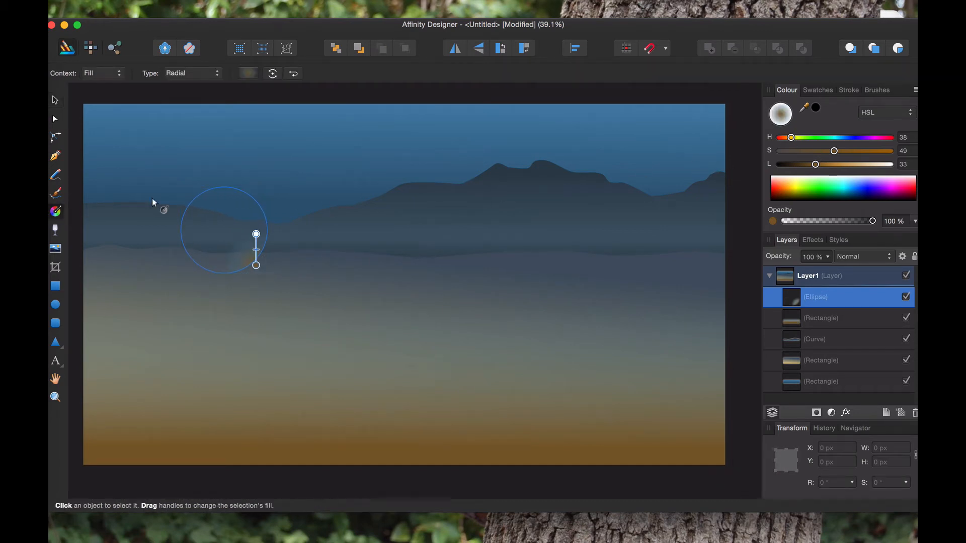
pyautogui.moveTo(257, 232); pyautogui.dragTo(194, 201)
pyautogui.moveTo(255, 266); pyautogui.dragTo(224, 232)
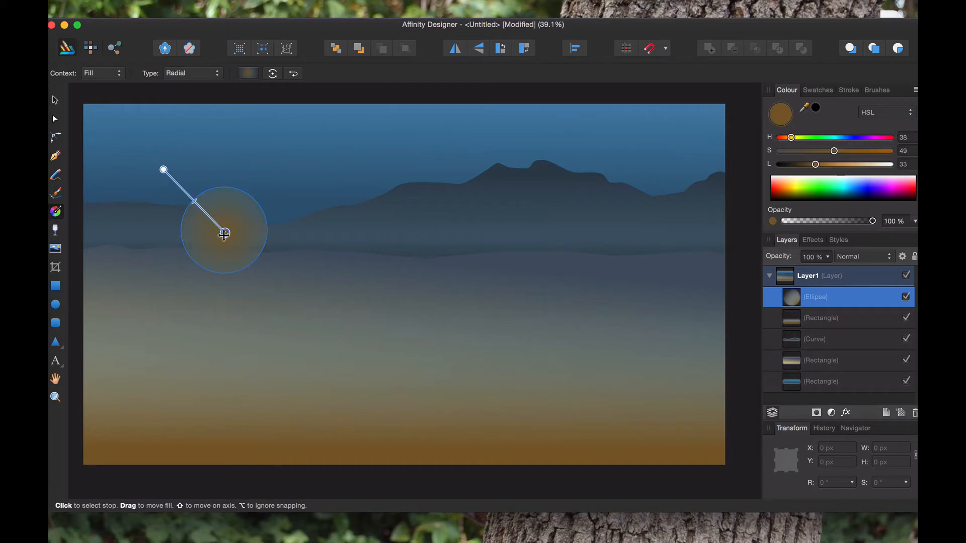
pyautogui.moveTo(163, 168); pyautogui.dragTo(196, 201)
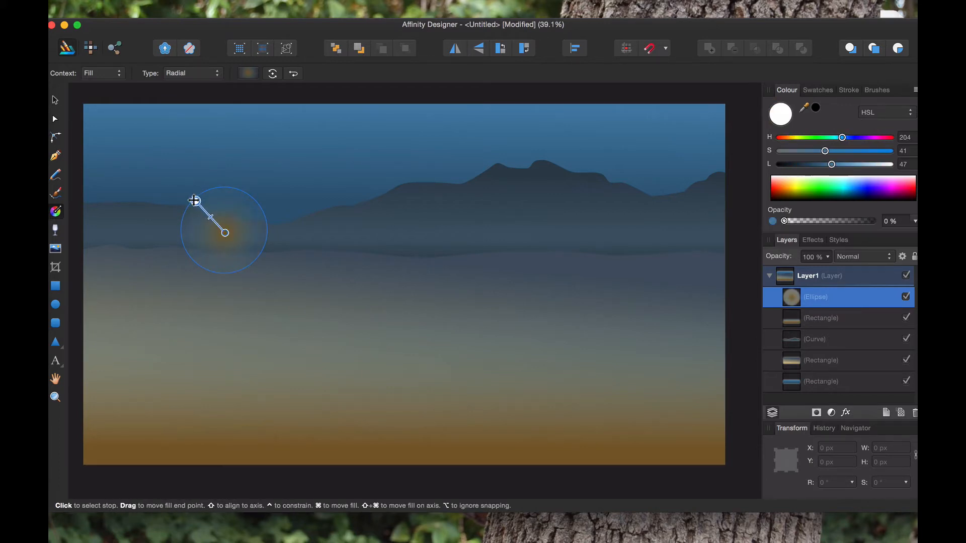
# Recolour the gradient's centre stop to lightness 100, and set the outer stop to lightness 89 with 100% opacity
pyautogui.click(226, 232)
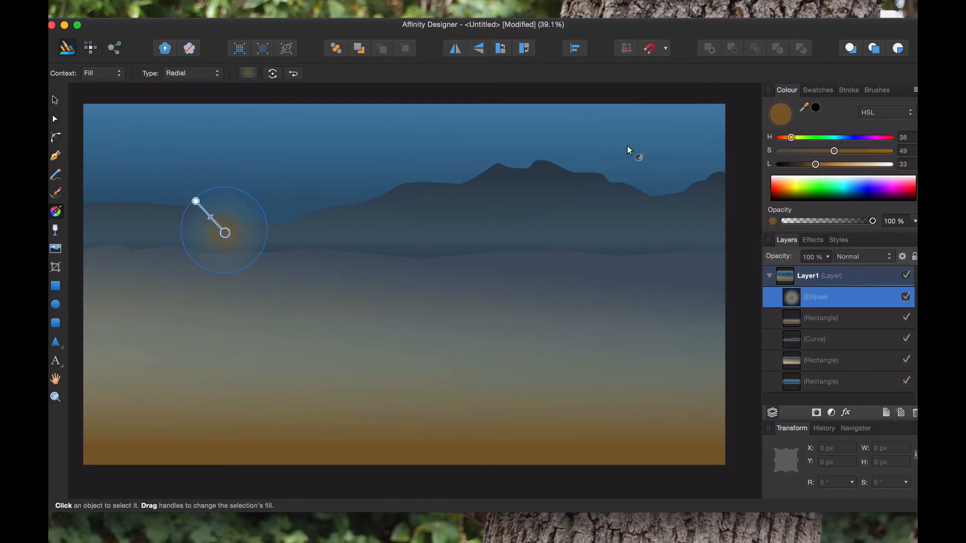
pyautogui.moveTo(851, 168); pyautogui.dragTo(898, 169)
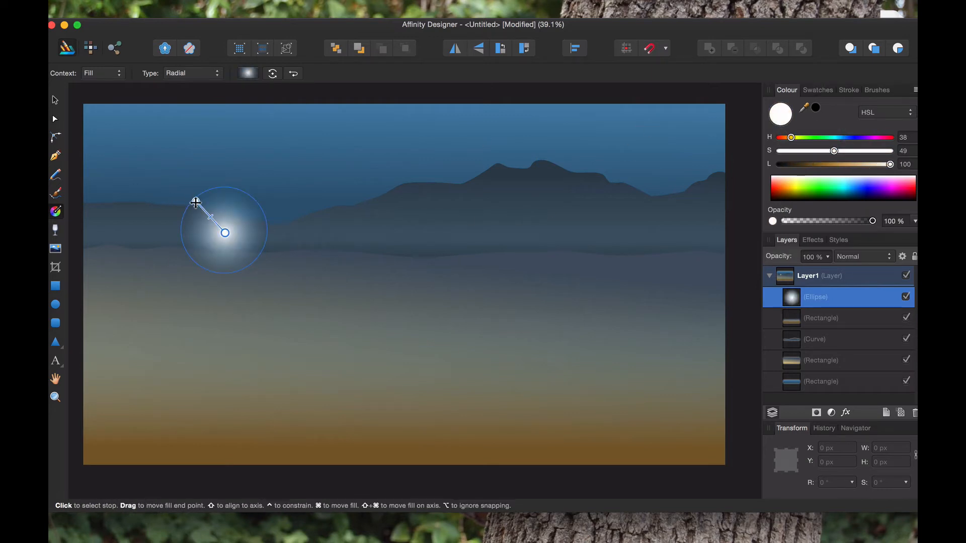
pyautogui.click(197, 201)
pyautogui.moveTo(870, 166); pyautogui.dragTo(879, 169)
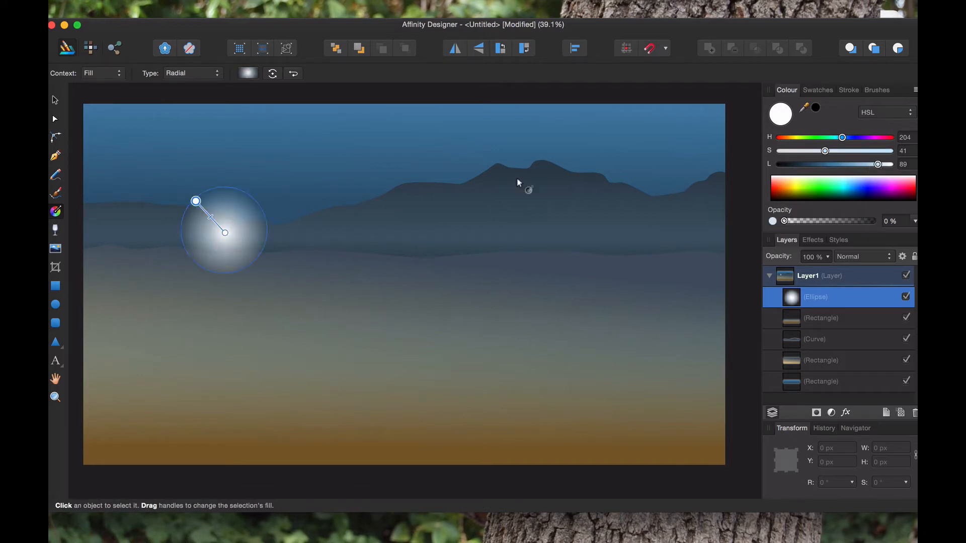
pyautogui.moveTo(837, 219); pyautogui.dragTo(888, 224)
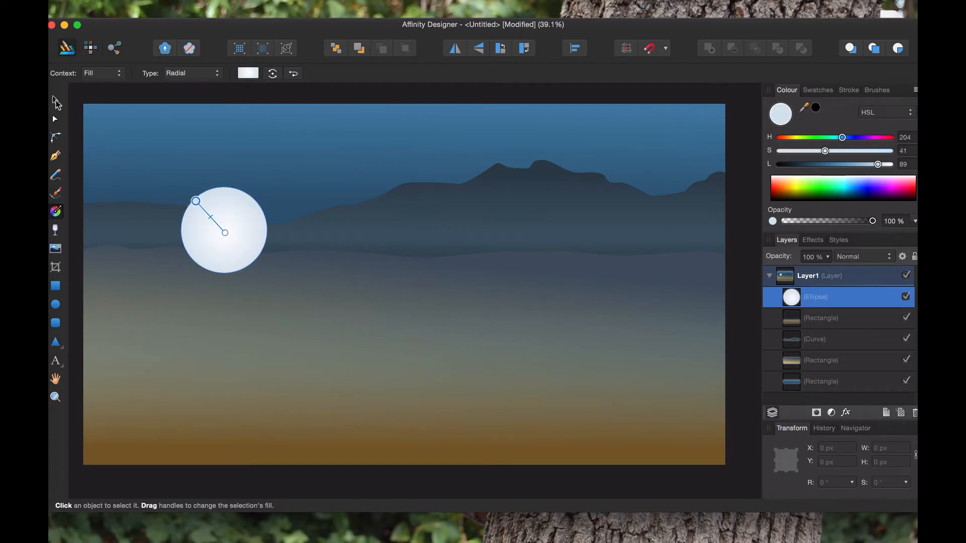
# Order the circle behind the mountains and ground, directly above the sky, and place it at about X 551 px, Y 323 px
pyautogui.click(56, 101)
pyautogui.moveTo(240, 229); pyautogui.dragTo(279, 211)
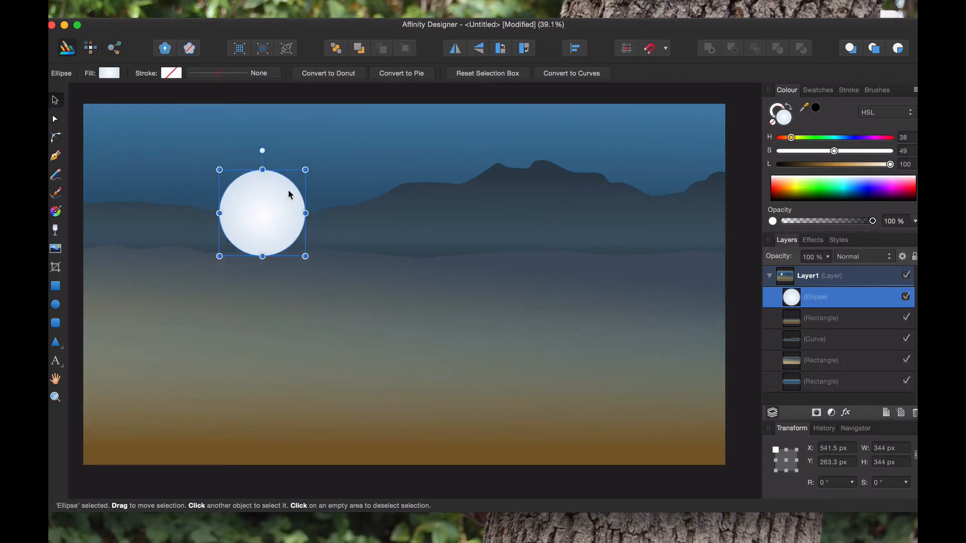
pyautogui.click(360, 49)
pyautogui.click(360, 49)
pyautogui.click(360, 49)
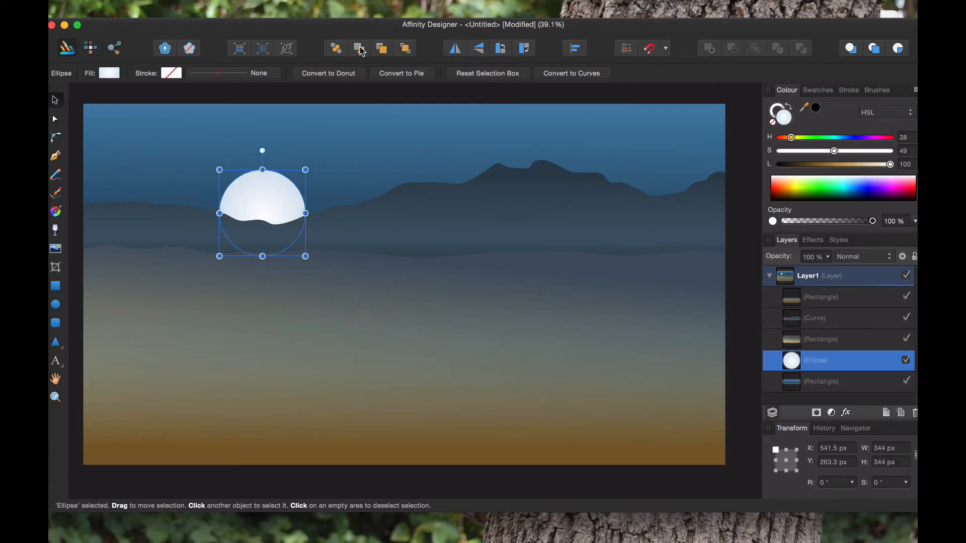
pyautogui.moveTo(276, 203); pyautogui.dragTo(280, 217)
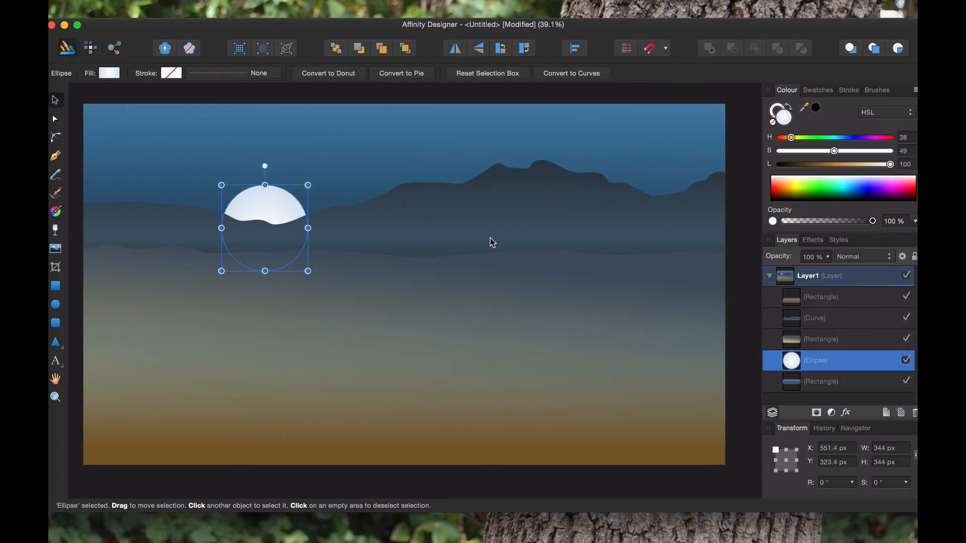
# Apply a Gaussian Blur with a 100 px radius to the circle and check the glow with the circle deselected
pyautogui.click(841, 242)
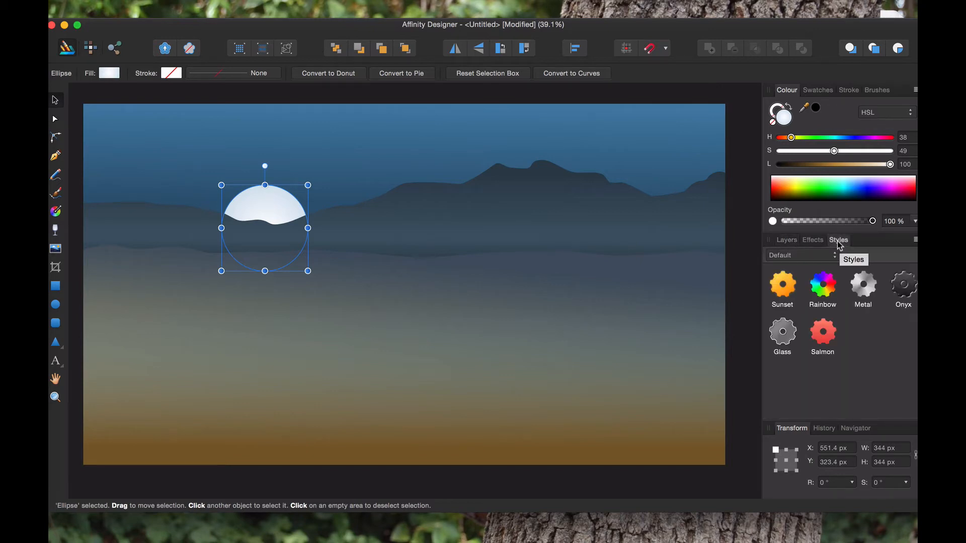
pyautogui.click(814, 242)
pyautogui.click(784, 276)
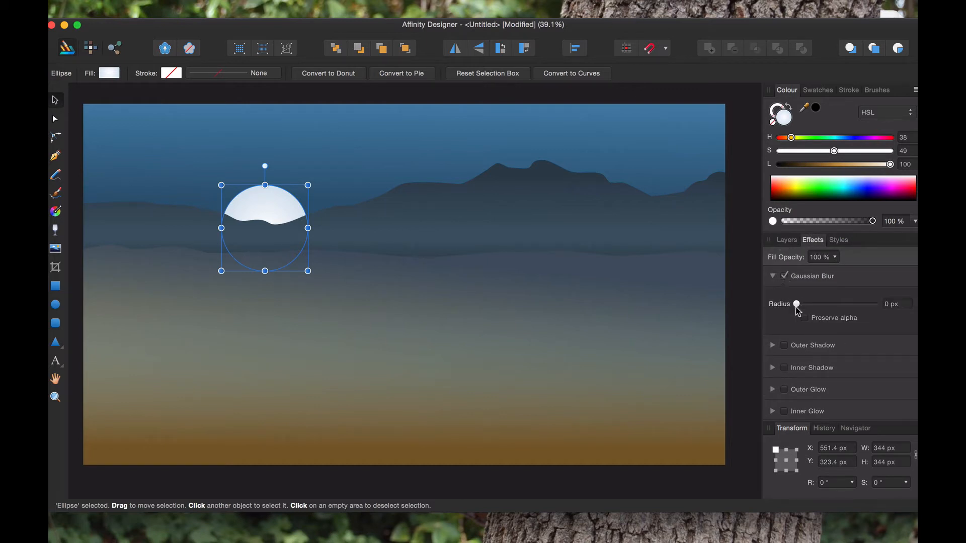
pyautogui.moveTo(797, 305); pyautogui.dragTo(882, 304)
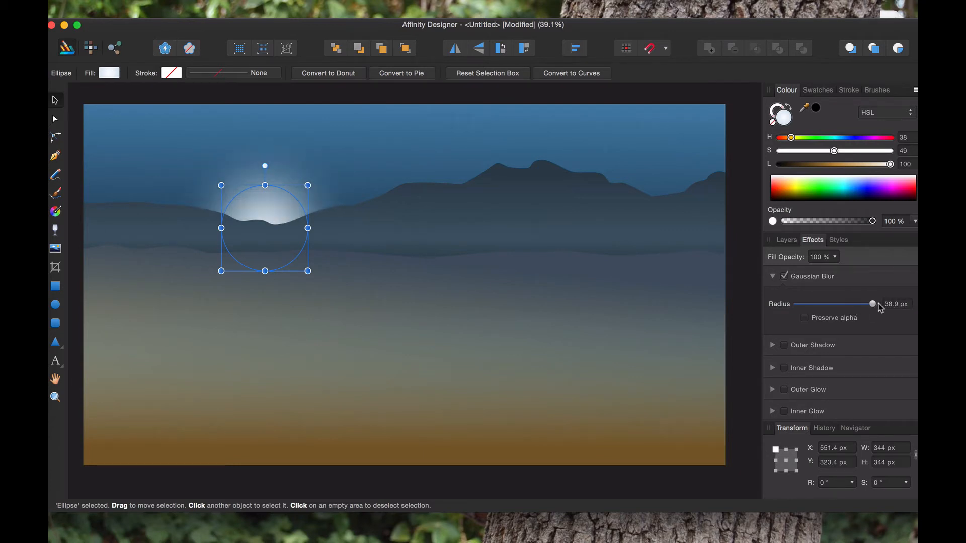
pyautogui.moveTo(877, 304)
pyautogui.mouseDown()
pyautogui.moveTo(864, 304)
pyautogui.moveTo(885, 306)
pyautogui.mouseUp()
pyautogui.click(742, 262)
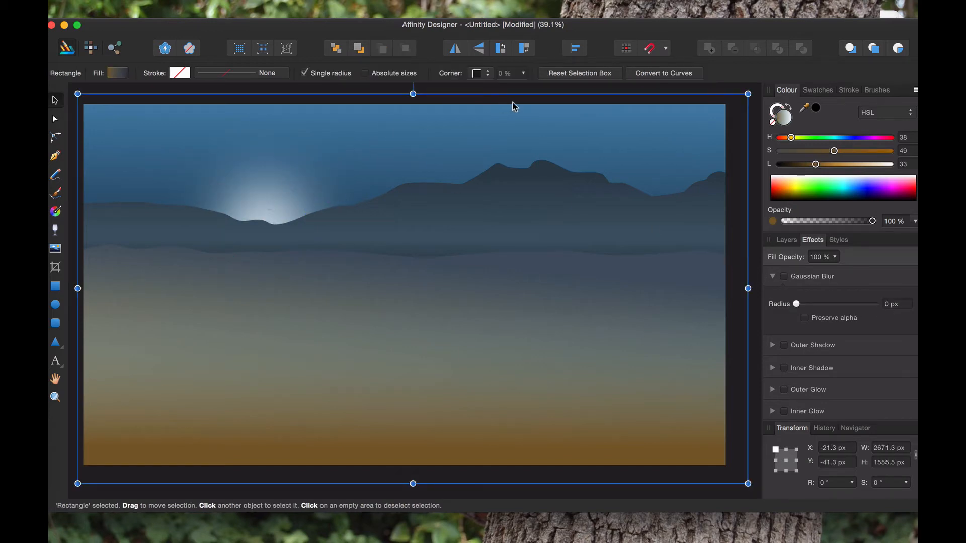
pyautogui.click(756, 112)
# Try sending the overlay rectangle to the back of the stack, and return it to the front
pyautogui.click(278, 217)
pyautogui.click(338, 48)
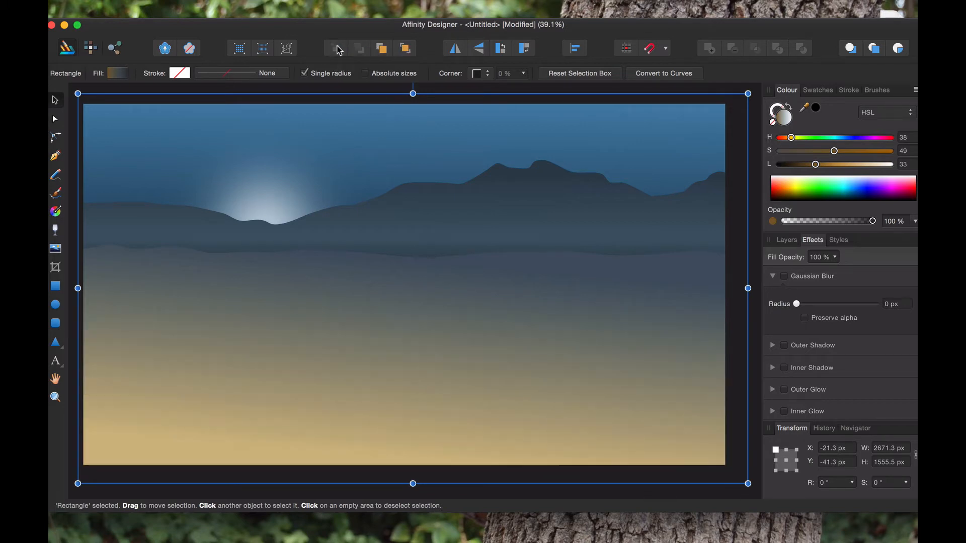
pyautogui.click(382, 48)
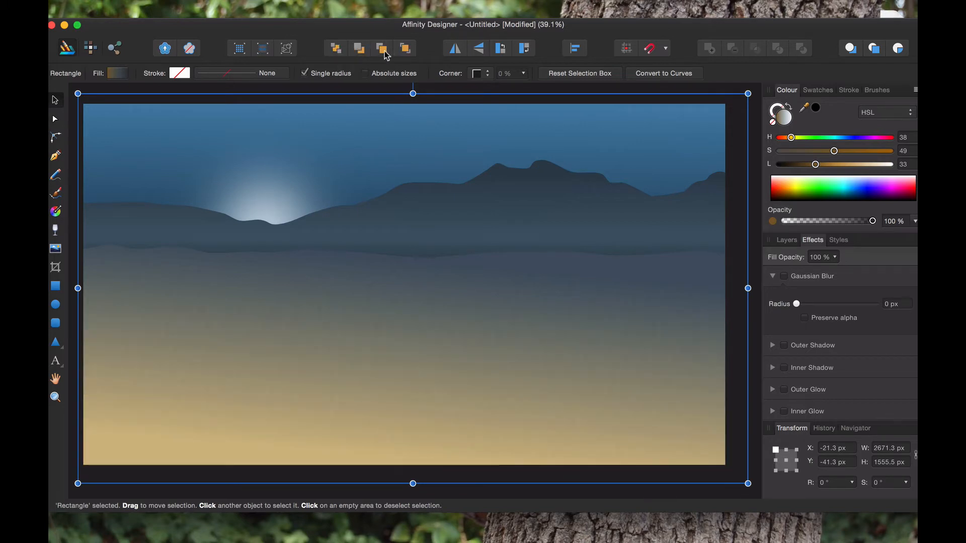
pyautogui.click(411, 51)
# Set the circle's Gaussian Blur radius to 16.4 px and shrink it to about 178 px wide behind the valley
pyautogui.click(319, 190)
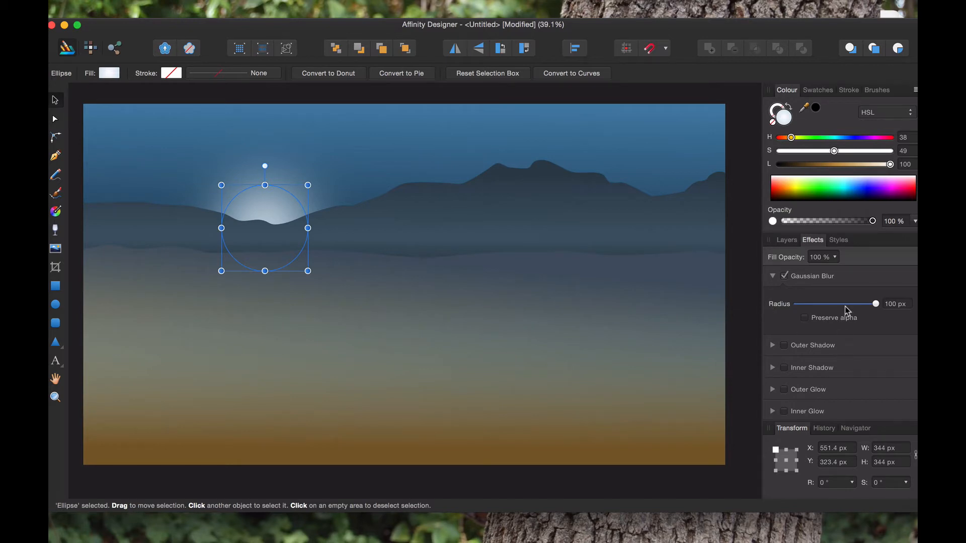
pyautogui.moveTo(876, 304); pyautogui.dragTo(838, 307)
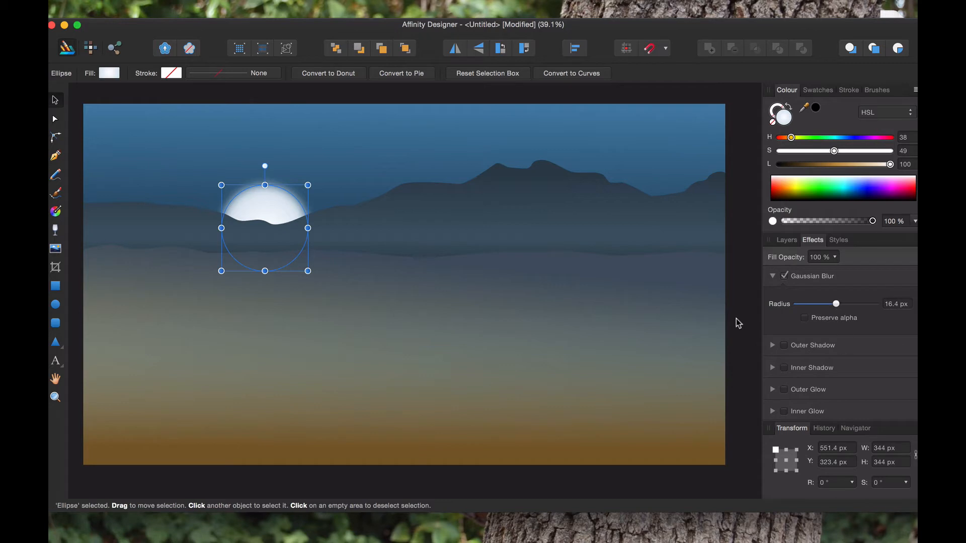
pyautogui.moveTo(308, 270); pyautogui.dragTo(284, 219)
pyautogui.click(413, 110)
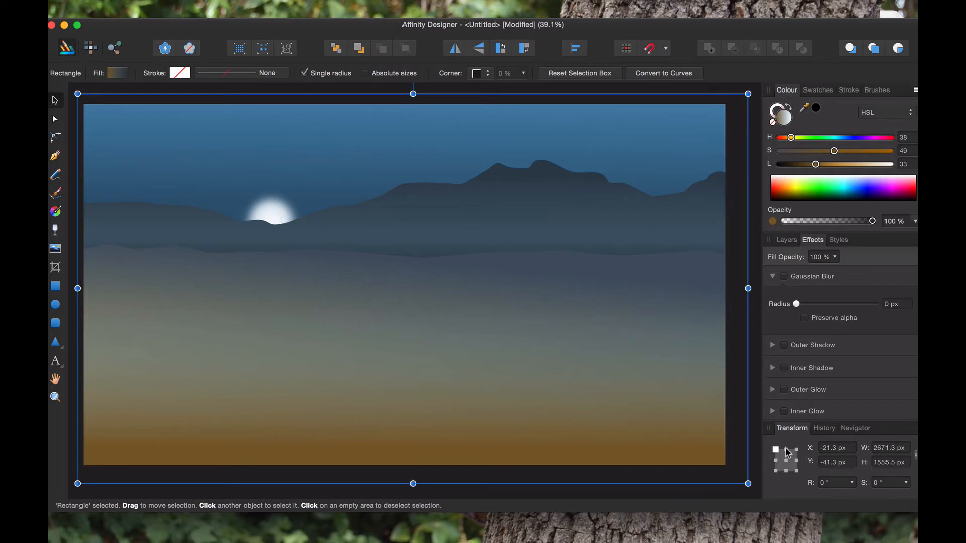
# Select the circle in the layer stack, try enlarging it around its centre to about 406 px, and undo the resize
pyautogui.click(786, 241)
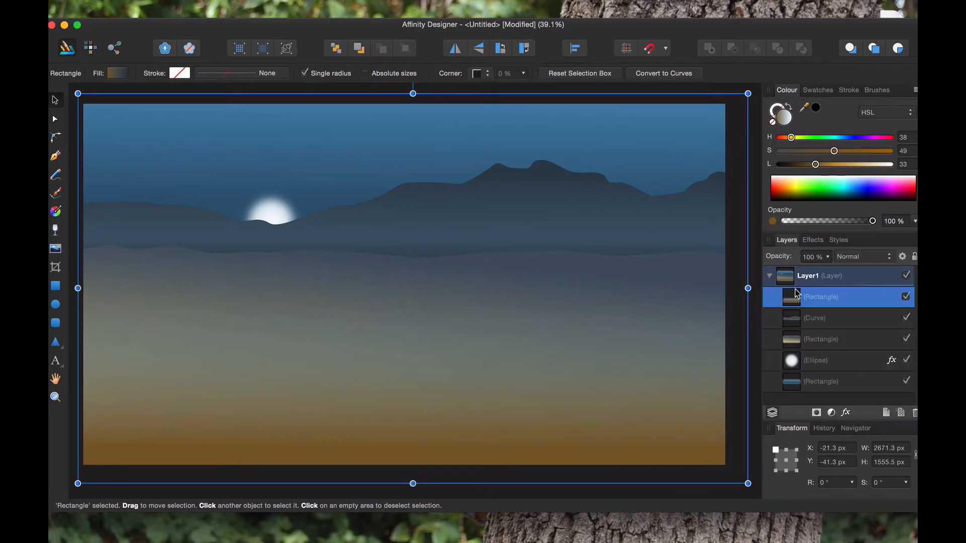
pyautogui.click(796, 361)
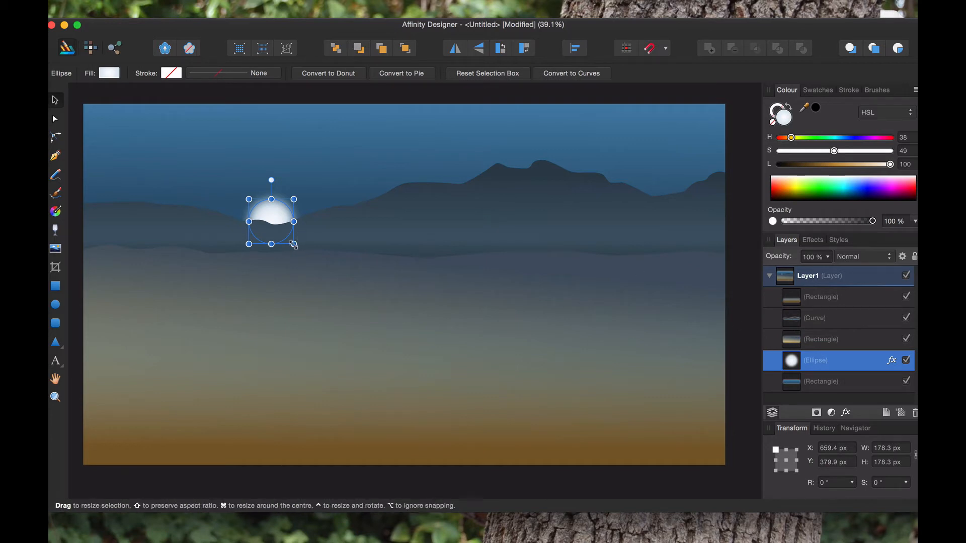
pyautogui.moveTo(295, 244); pyautogui.dragTo(339, 255)
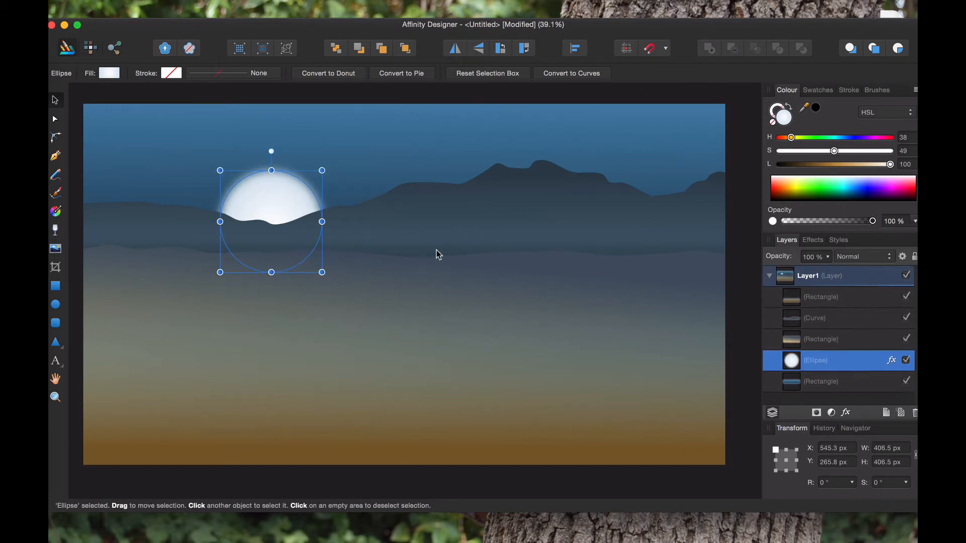
pyautogui.press('super+z')
# Duplicate the sun circle and enlarge the copy around its centre to about 336 px wide
pyautogui.click(169, 1)
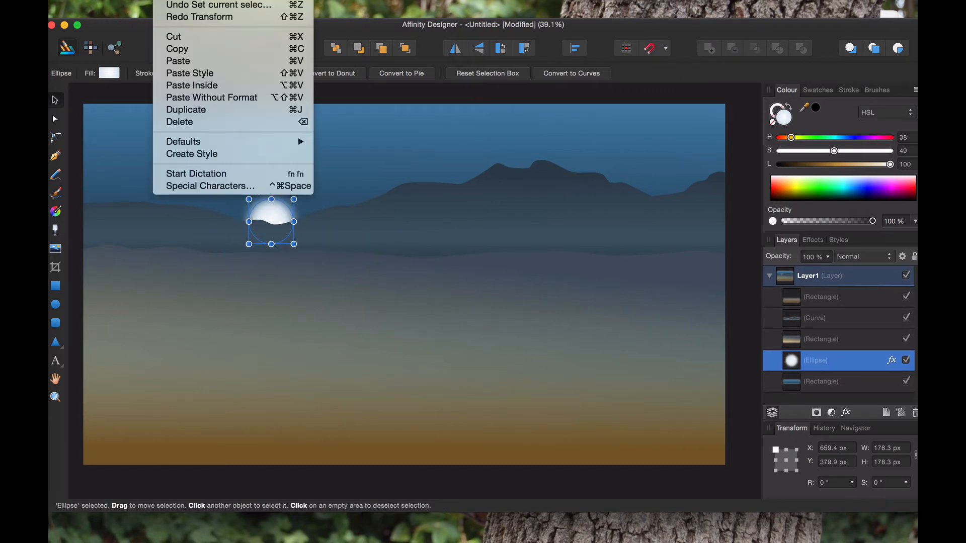
pyautogui.click(194, 109)
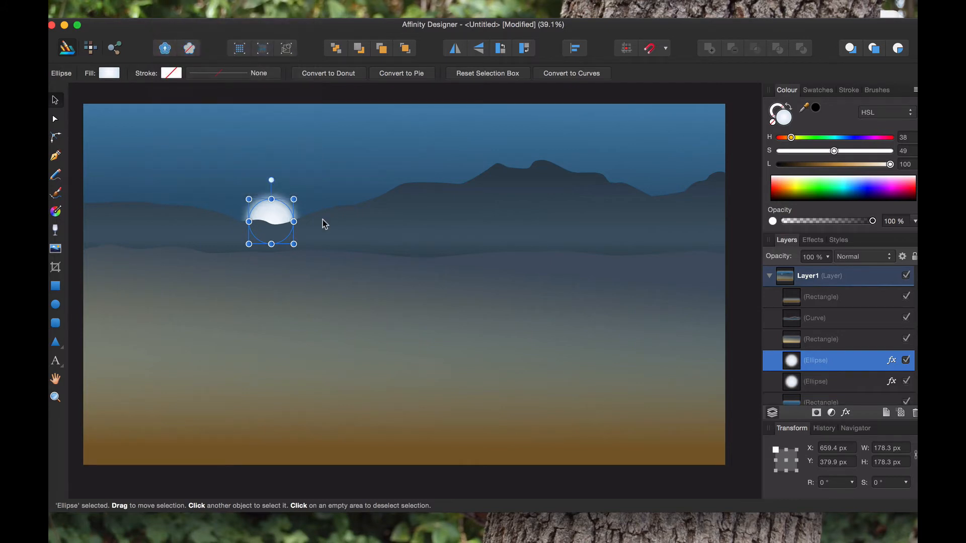
pyautogui.moveTo(294, 244); pyautogui.dragTo(318, 260)
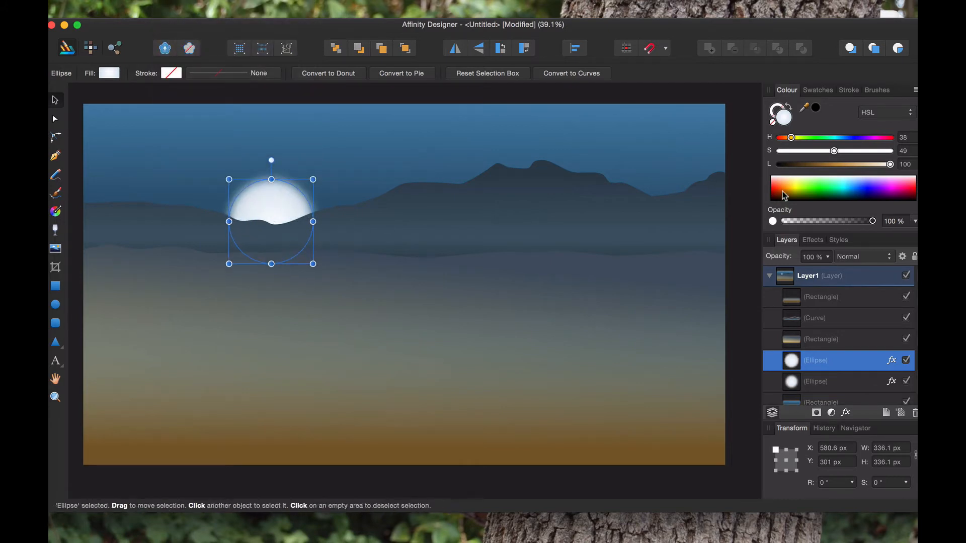
# Set the duplicate circle's Gaussian Blur radius to 48.4 px and its opacity to 54 %
pyautogui.click(813, 241)
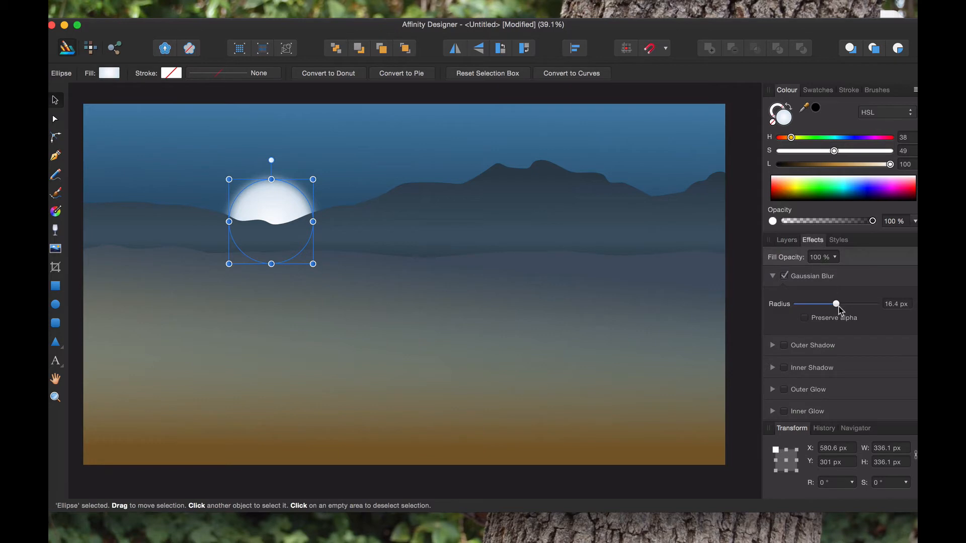
pyautogui.moveTo(836, 303); pyautogui.dragTo(864, 306)
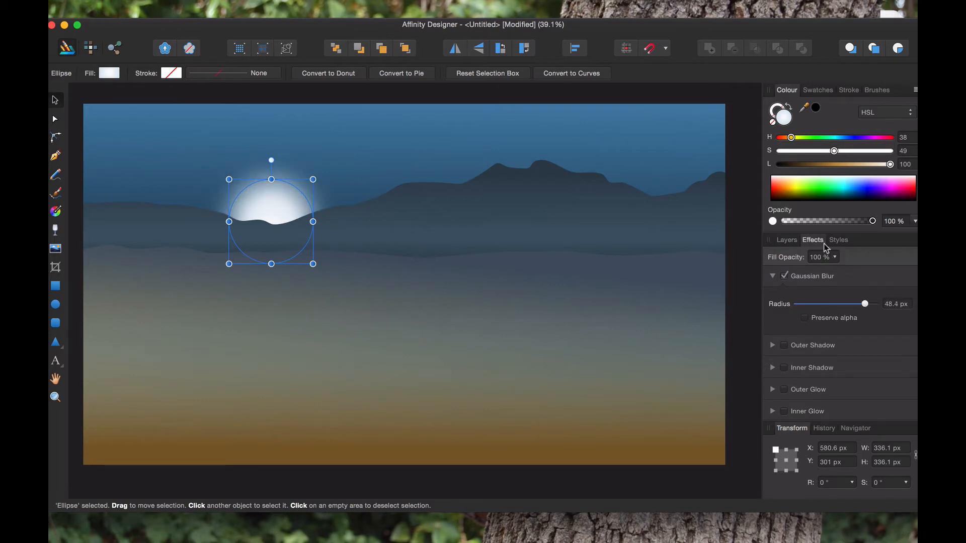
pyautogui.moveTo(853, 221); pyautogui.dragTo(833, 232)
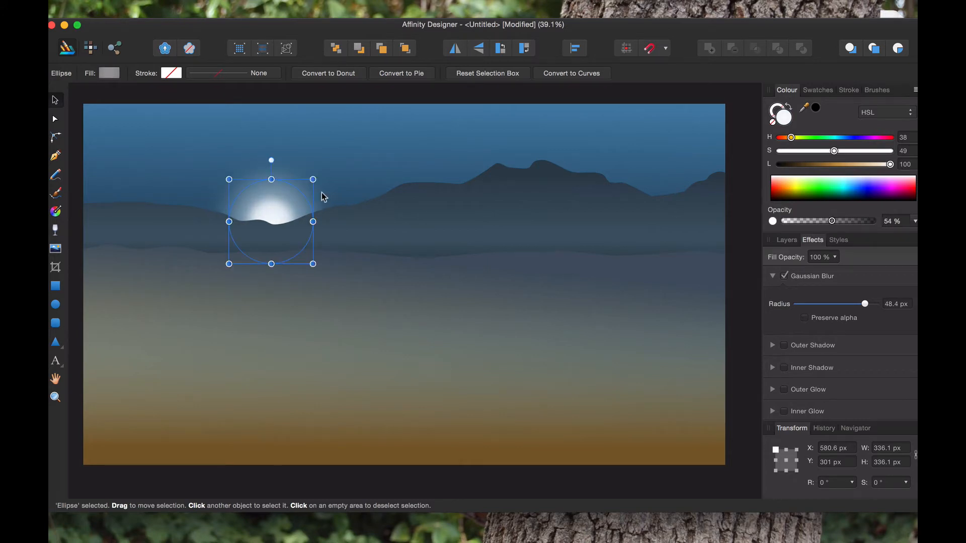
# Move the blurred duplicate circle down by about 45 px and deselect it to check the glow
pyautogui.moveTo(304, 201); pyautogui.dragTo(304, 212)
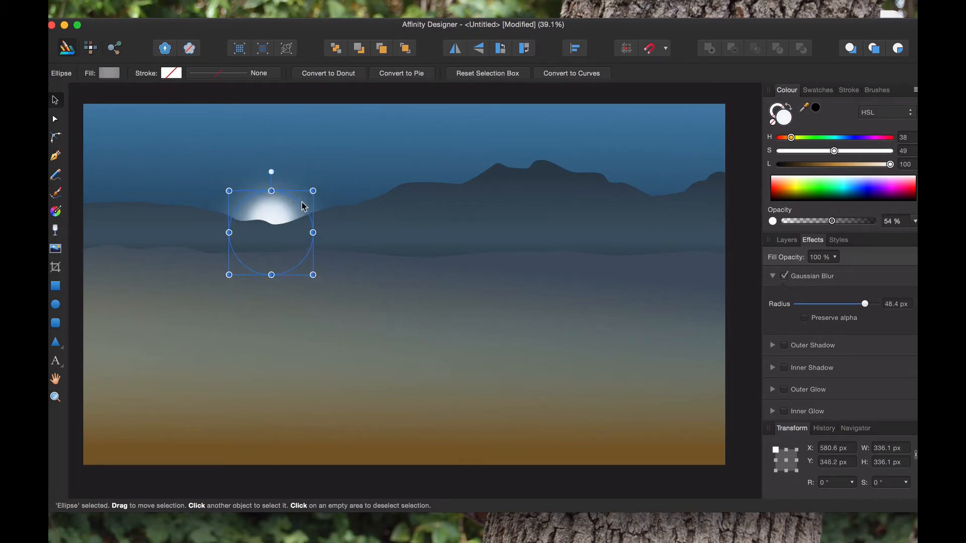
pyautogui.click(427, 150)
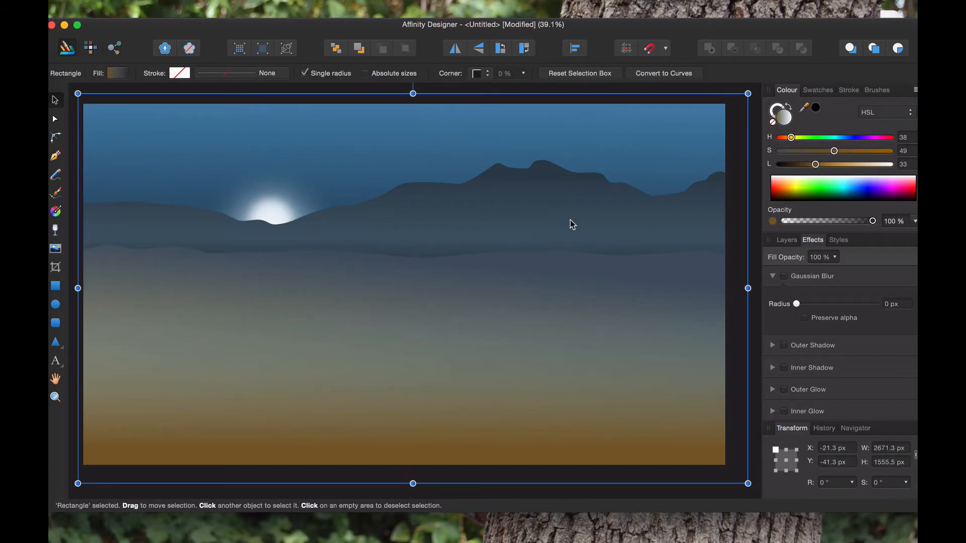
pyautogui.click(759, 156)
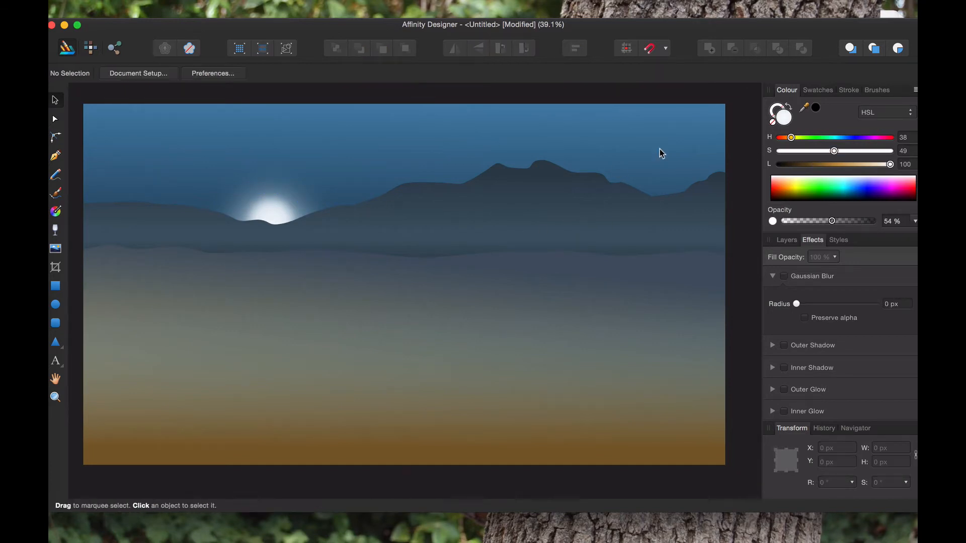
# Select the mountain curve in the layer stack and place a copy of it directly above the original
pyautogui.click(315, 245)
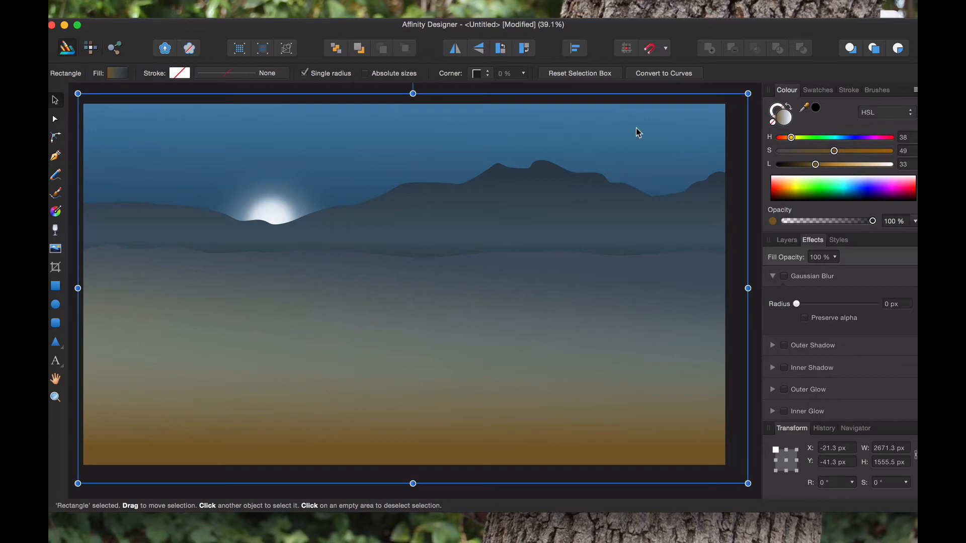
pyautogui.click(786, 240)
pyautogui.click(815, 327)
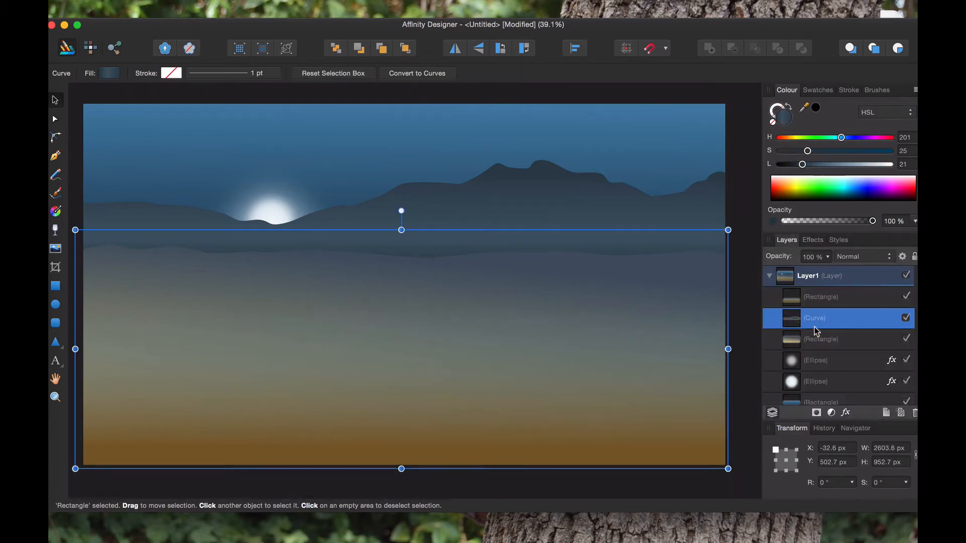
pyautogui.hotkey('ctrl', 'v')
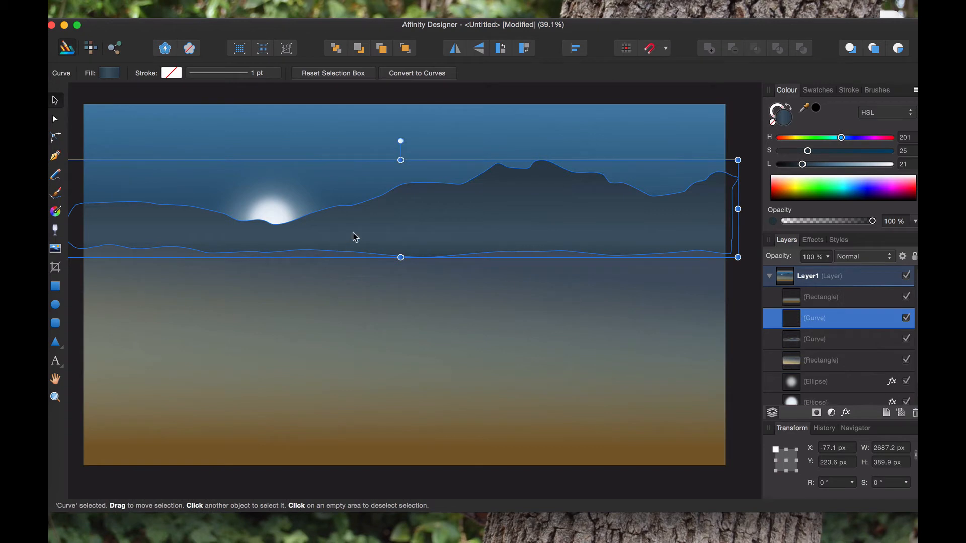
# Change the mountain copy's gradient fill to Radial, centre it just below the sun, and extend it to the mountain's lower edge
pyautogui.click(55, 213)
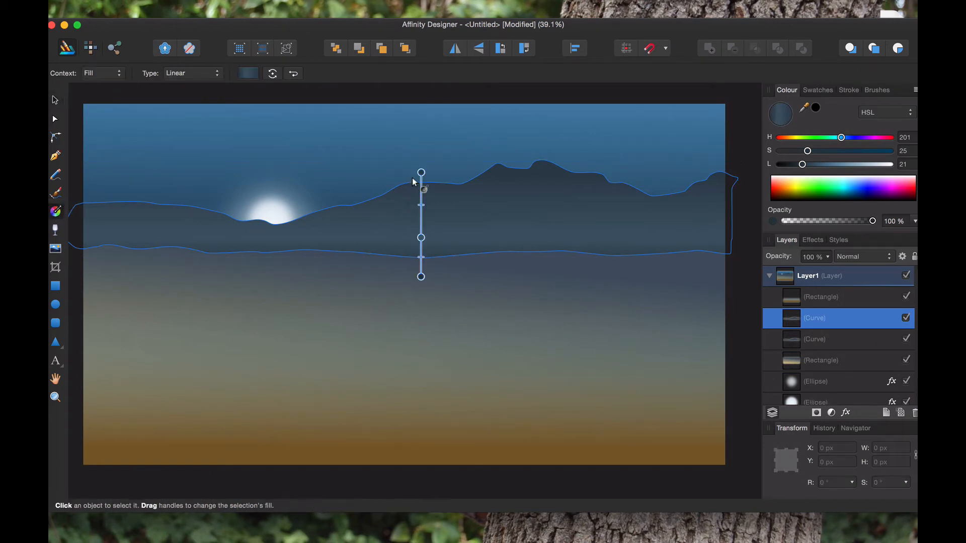
pyautogui.click(194, 74)
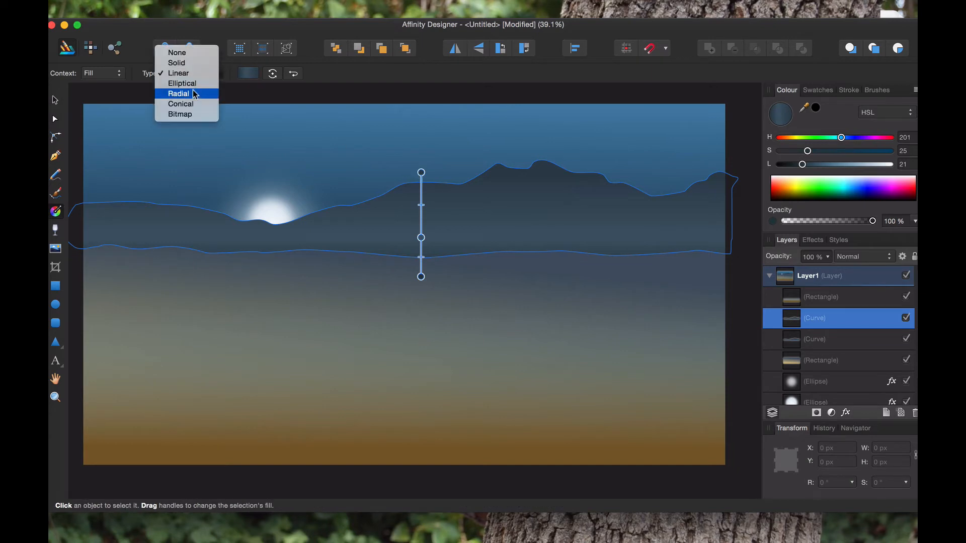
pyautogui.click(195, 94)
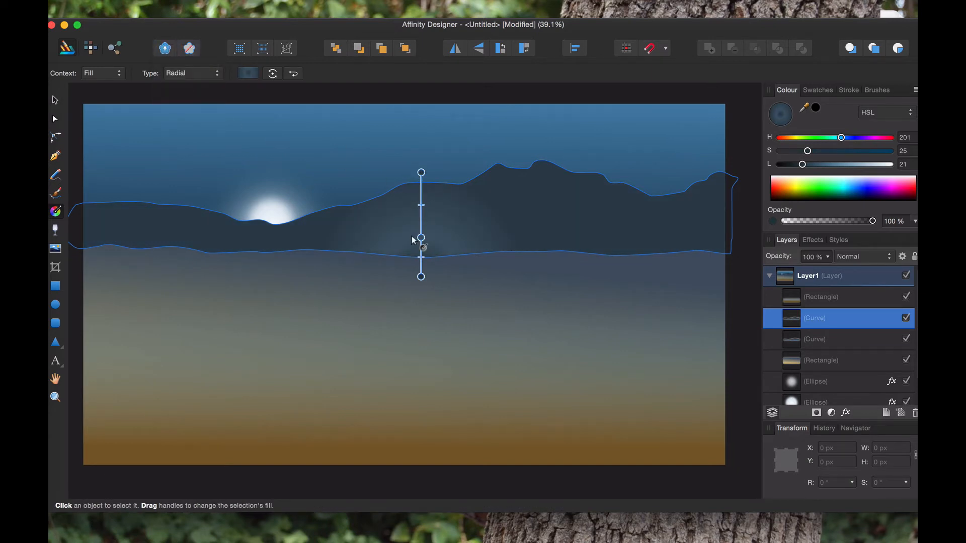
pyautogui.moveTo(422, 276); pyautogui.dragTo(270, 228)
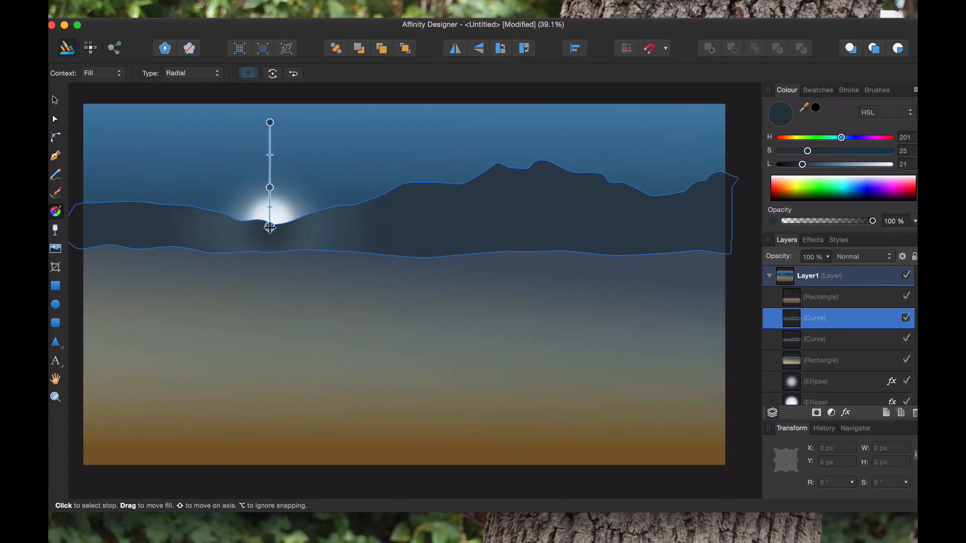
pyautogui.moveTo(270, 122); pyautogui.dragTo(405, 260)
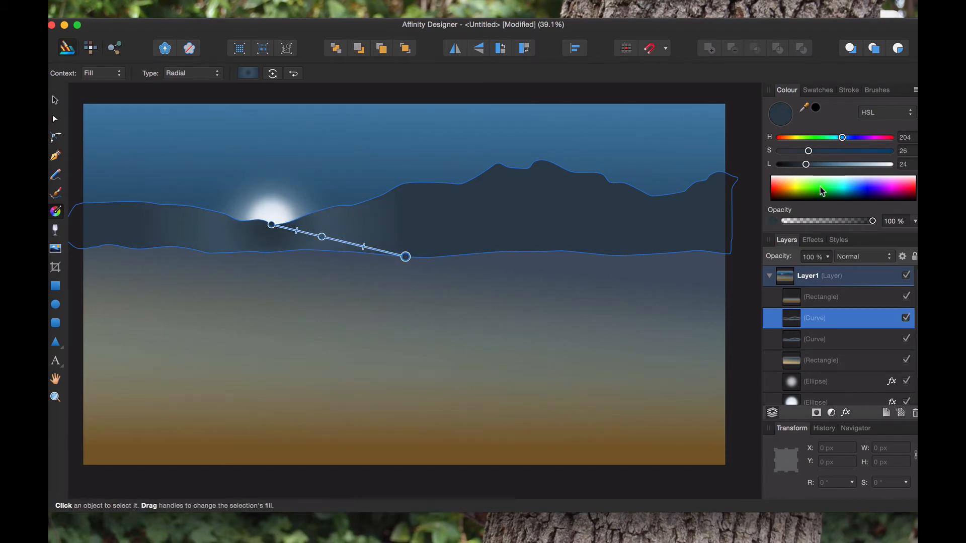
# Make the radial gradient's outer stop fully transparent at 0 % opacity and delete its middle stop
pyautogui.moveTo(872, 221); pyautogui.dragTo(736, 228)
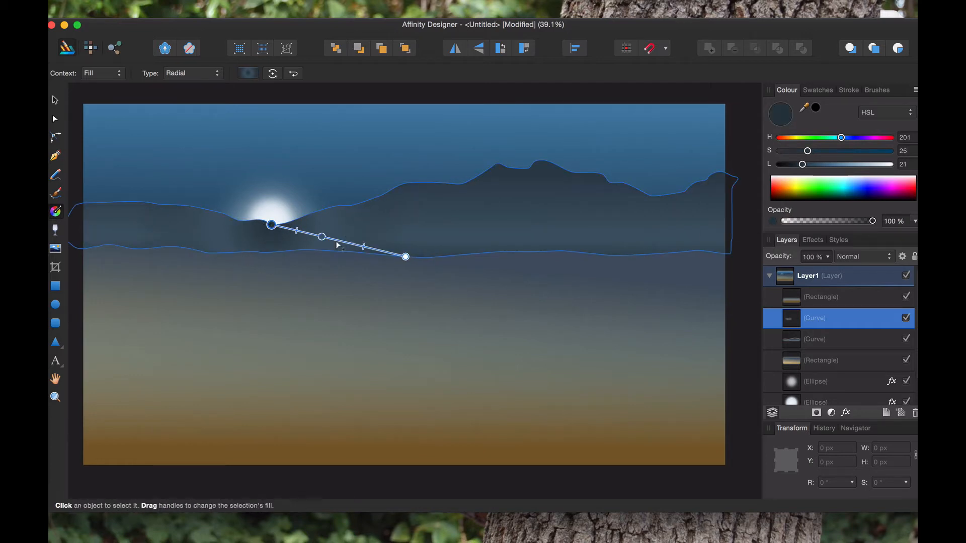
pyautogui.click(321, 236)
pyautogui.press('Delete')
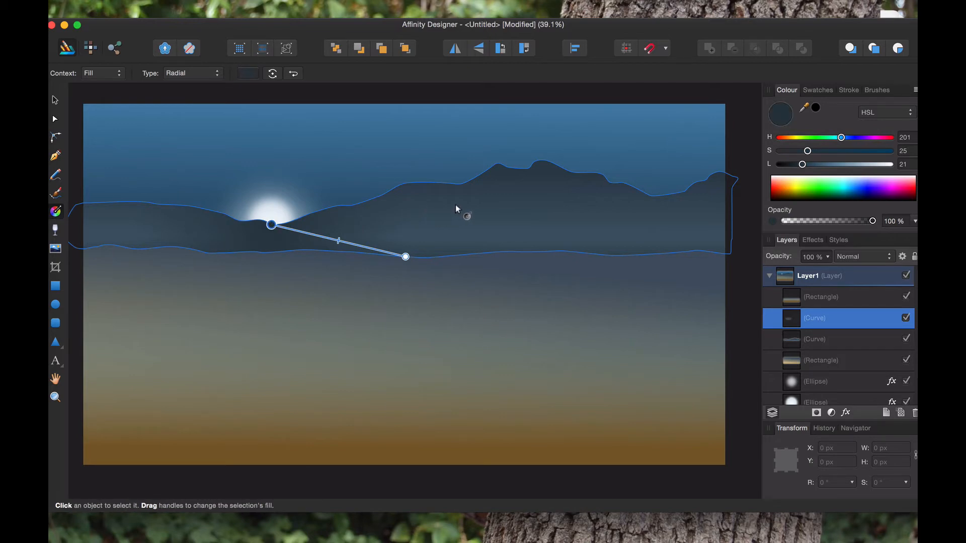
# Set the gradient's centre stop to lightness 50 and its outer stop to lightness 25, and adjust the gradient's reach
pyautogui.moveTo(786, 164); pyautogui.dragTo(835, 173)
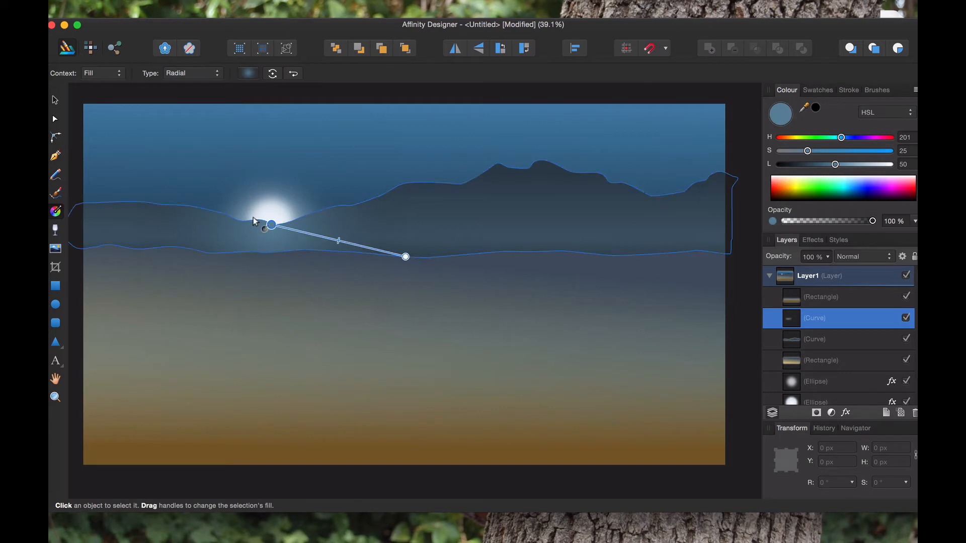
pyautogui.moveTo(402, 257); pyautogui.dragTo(331, 280)
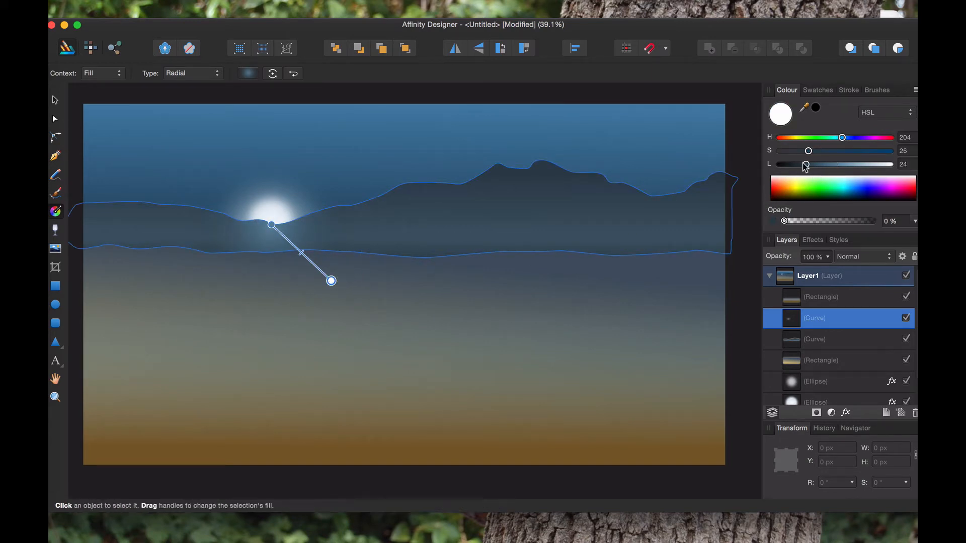
pyautogui.moveTo(800, 171)
pyautogui.mouseDown()
pyautogui.moveTo(741, 171)
pyautogui.moveTo(803, 171)
pyautogui.mouseUp()
pyautogui.moveTo(331, 281); pyautogui.dragTo(412, 263)
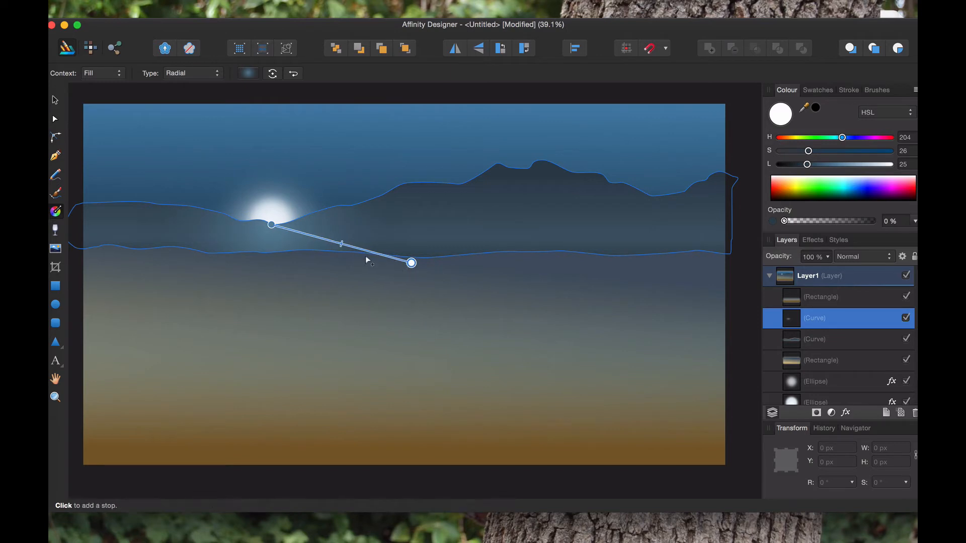
# Darken the gradient's centre stop to lightness 29, shift its centre slightly, and shorten the gradient below the sun
pyautogui.click(271, 224)
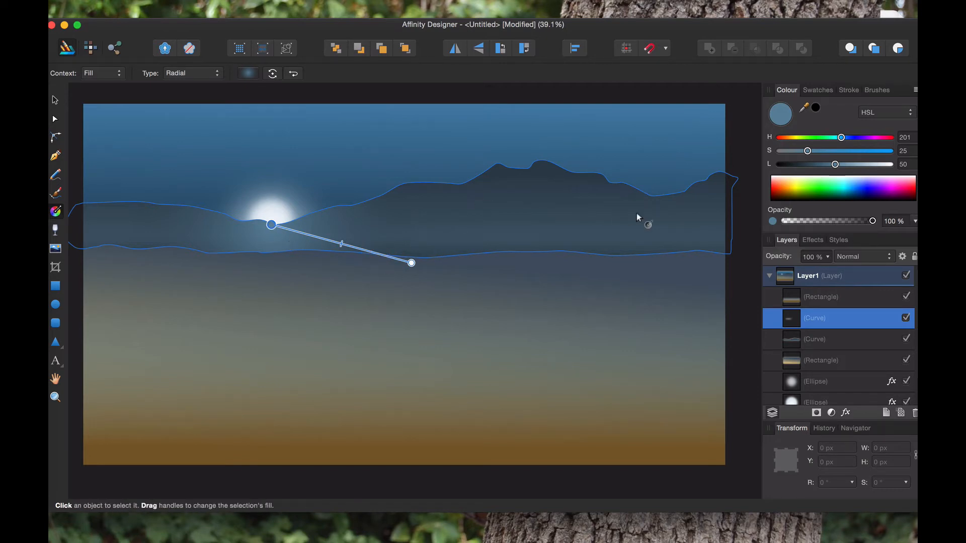
pyautogui.moveTo(840, 169); pyautogui.dragTo(814, 178)
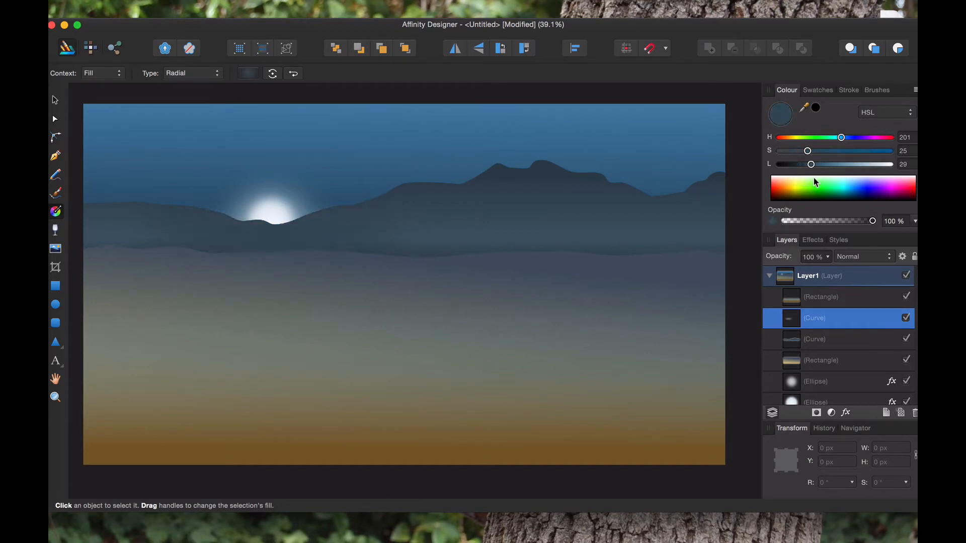
pyautogui.moveTo(270, 226)
pyautogui.mouseDown()
pyautogui.moveTo(270, 212)
pyautogui.moveTo(274, 228)
pyautogui.mouseUp()
pyautogui.moveTo(416, 268); pyautogui.dragTo(296, 306)
# Change the mountain copy's gradient to Linear and run it vertically from just below the sun to the mountain's base
pyautogui.click(173, 73)
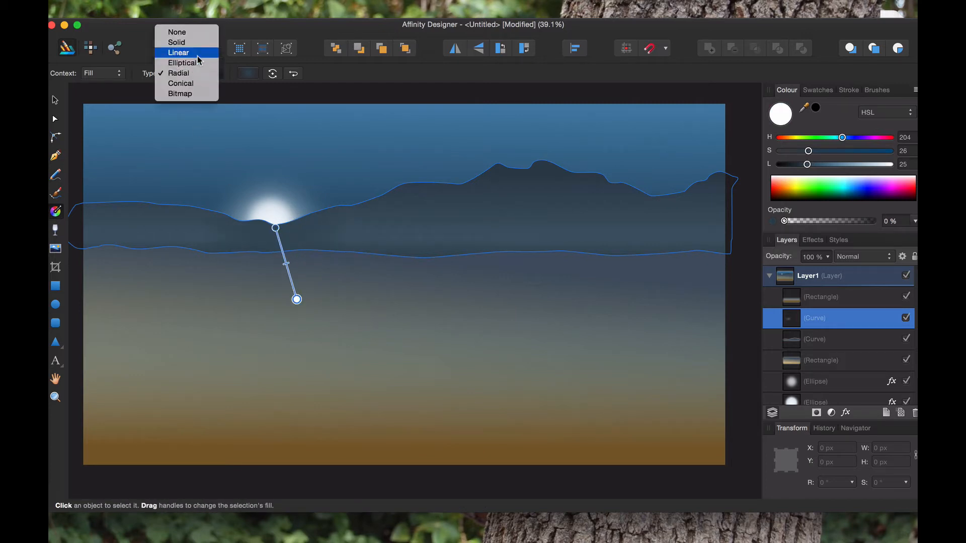
pyautogui.click(179, 53)
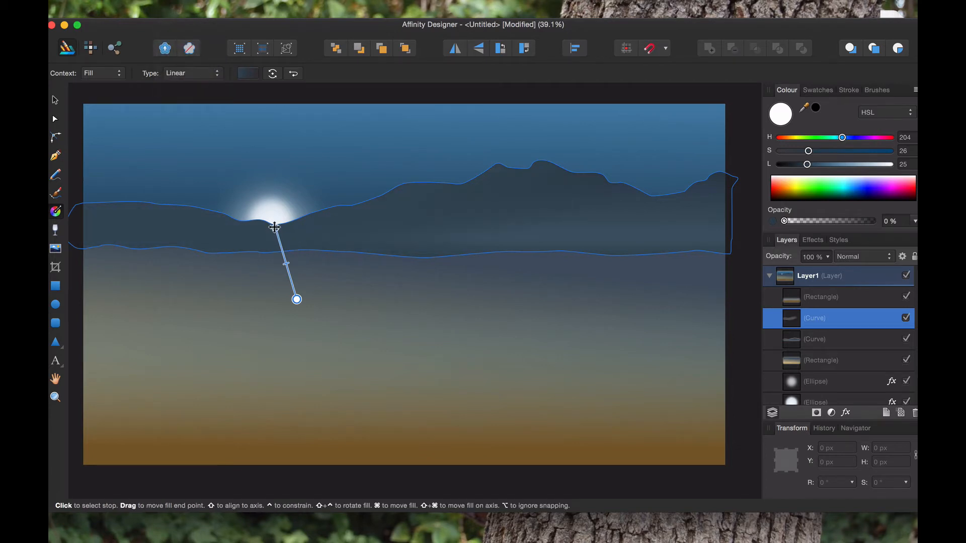
pyautogui.moveTo(296, 300)
pyautogui.mouseDown()
pyautogui.moveTo(269, 269)
pyautogui.moveTo(271, 243)
pyautogui.moveTo(276, 263)
pyautogui.moveTo(274, 251)
pyautogui.mouseUp()
pyautogui.click(275, 223)
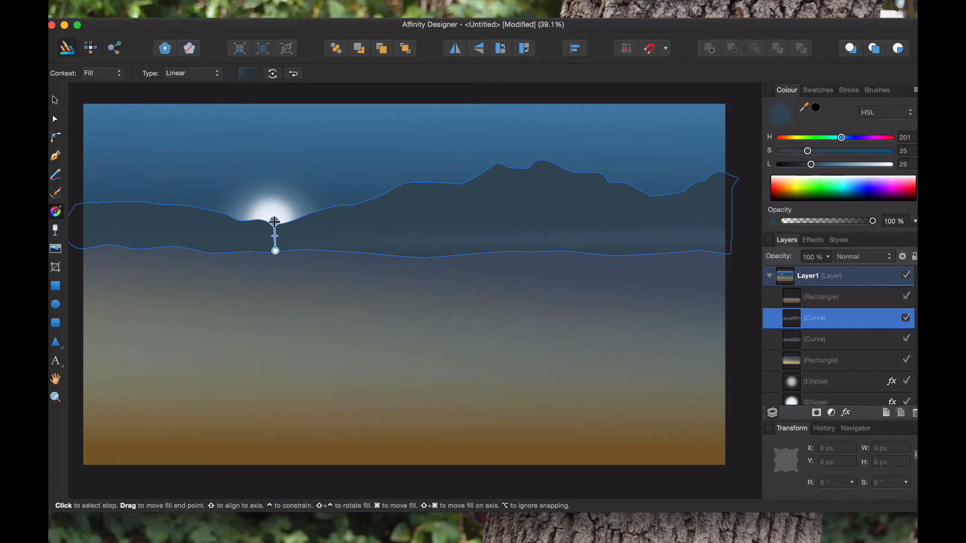
# Set the linear gradient's upper stop to lightness 19 and extend that end to just above the sun
pyautogui.moveTo(883, 165); pyautogui.dragTo(802, 170)
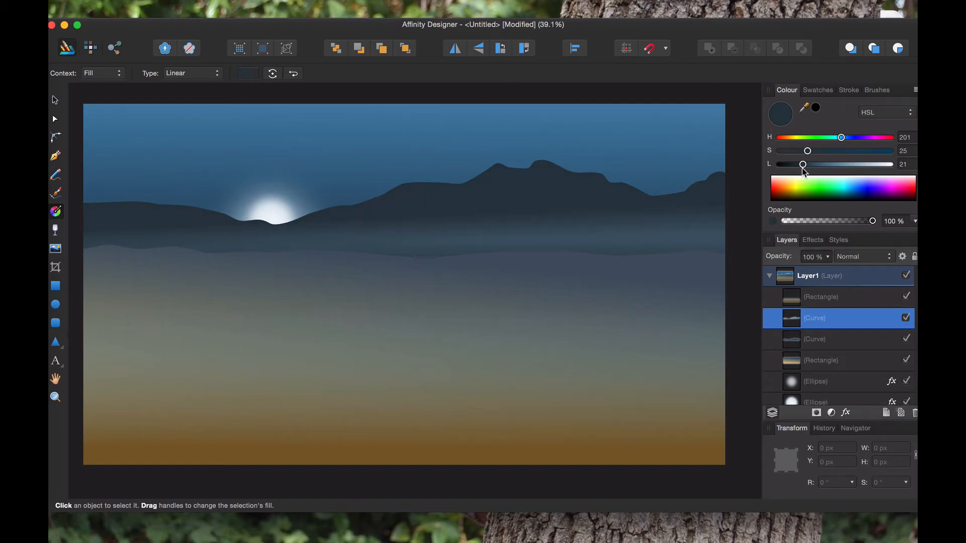
pyautogui.moveTo(803, 170)
pyautogui.mouseDown()
pyautogui.moveTo(813, 169)
pyautogui.moveTo(800, 170)
pyautogui.mouseUp()
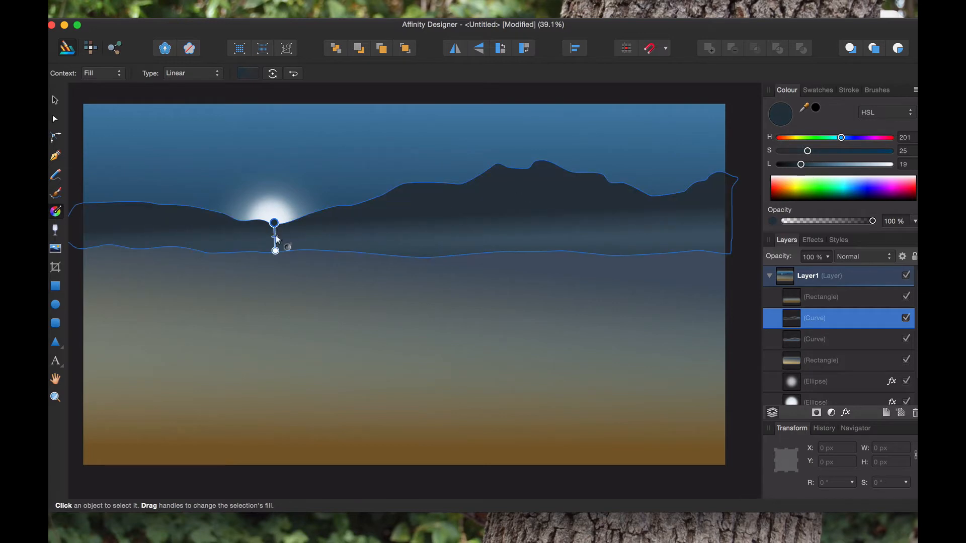
pyautogui.moveTo(274, 222); pyautogui.dragTo(270, 180)
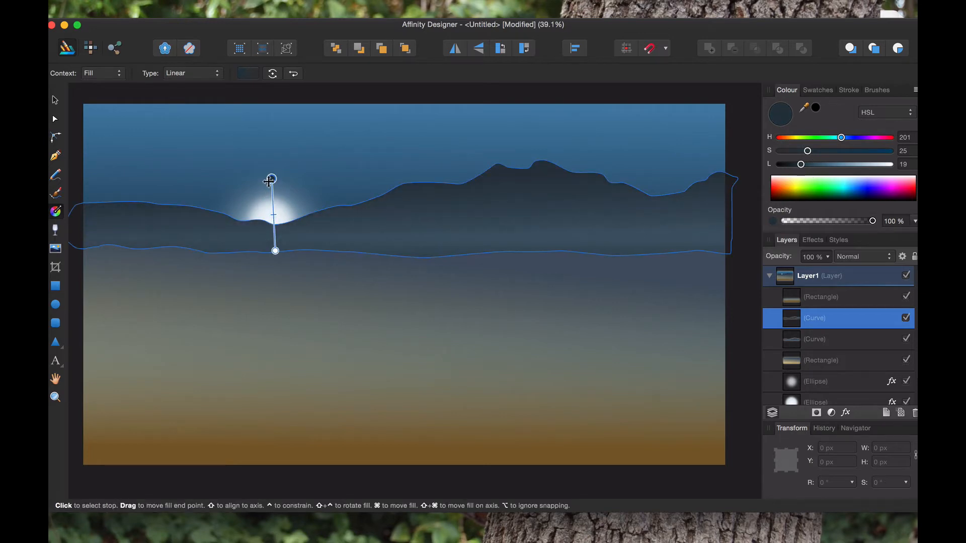
# Add a middle stop to the mountain gradient near the sun's lower edge, lower it slightly, and lighten its colour
pyautogui.click(274, 222)
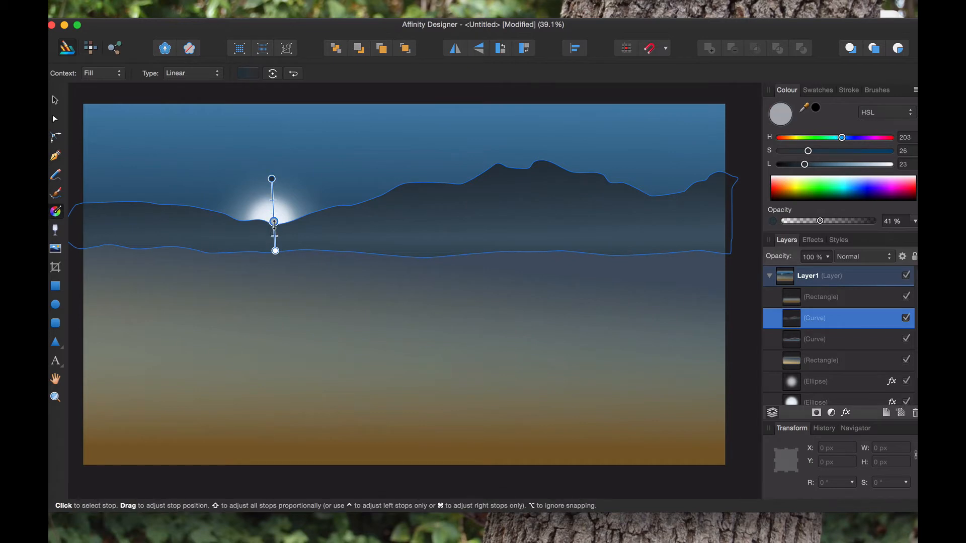
pyautogui.moveTo(274, 222); pyautogui.dragTo(274, 226)
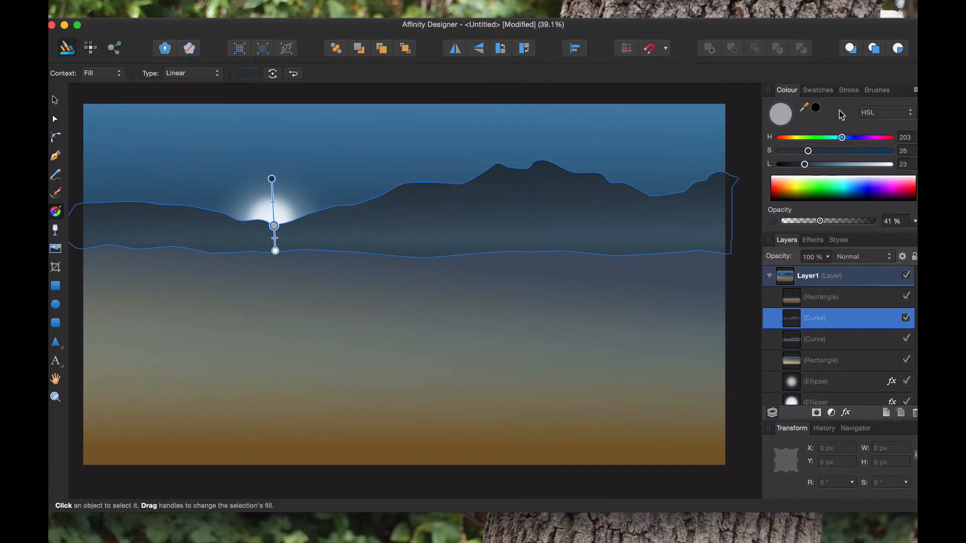
pyautogui.moveTo(804, 164); pyautogui.dragTo(823, 168)
# Recolour the mountain gradient's upper stop to burnt orange with hue 28, saturation 83 and lightness 31
pyautogui.click(272, 179)
pyautogui.moveTo(807, 151)
pyautogui.mouseDown()
pyautogui.moveTo(835, 151)
pyautogui.moveTo(801, 171)
pyautogui.moveTo(794, 141)
pyautogui.mouseUp()
pyautogui.click(794, 140)
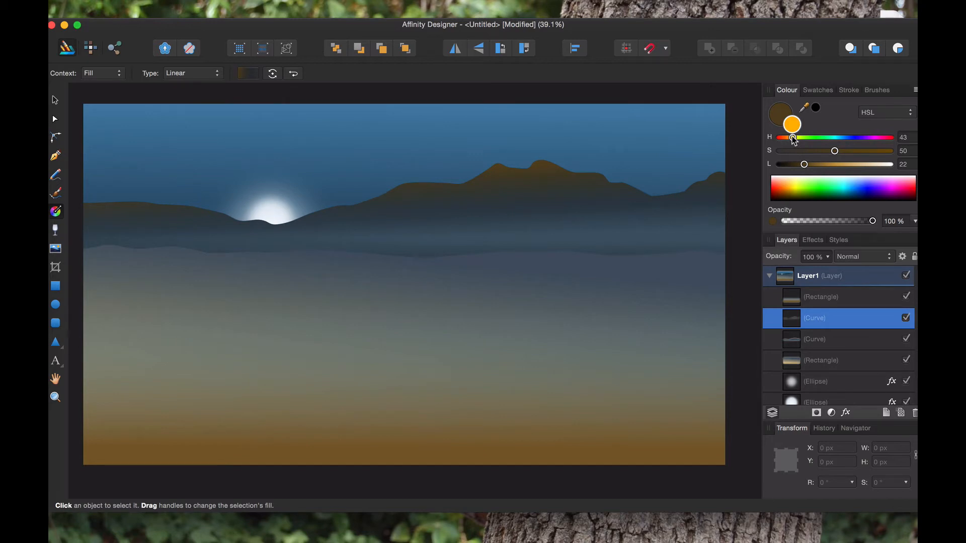
pyautogui.moveTo(794, 141); pyautogui.dragTo(869, 165)
pyautogui.click(823, 151)
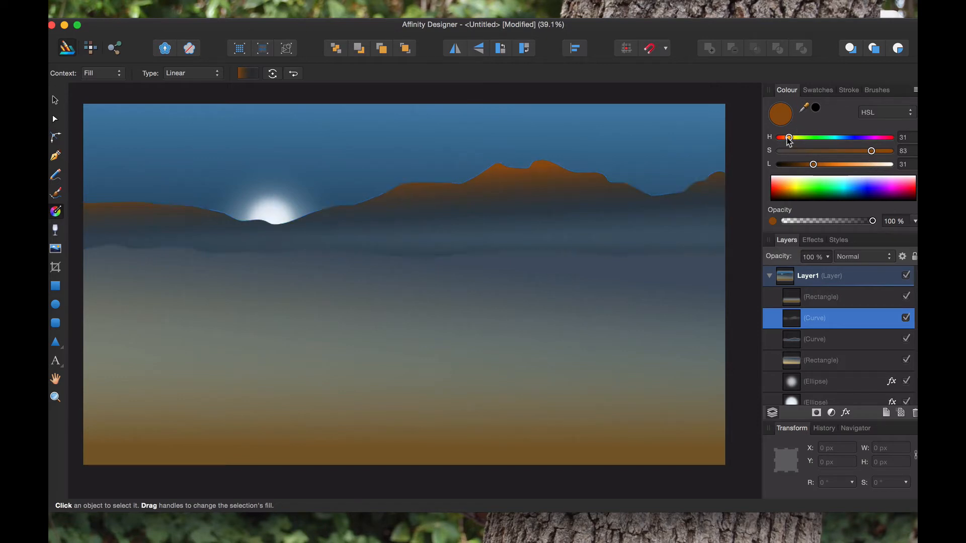
pyautogui.moveTo(789, 142); pyautogui.dragTo(788, 142)
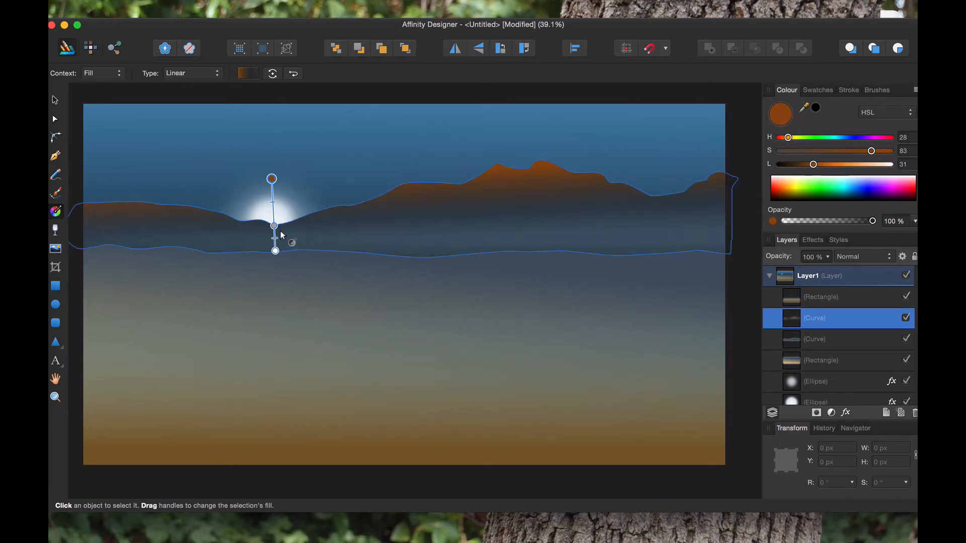
# Recolour the outer stop of the sun's upper glow ellipse gradient to orange with hue 25, saturation 70 and lightness 59
pyautogui.click(305, 200)
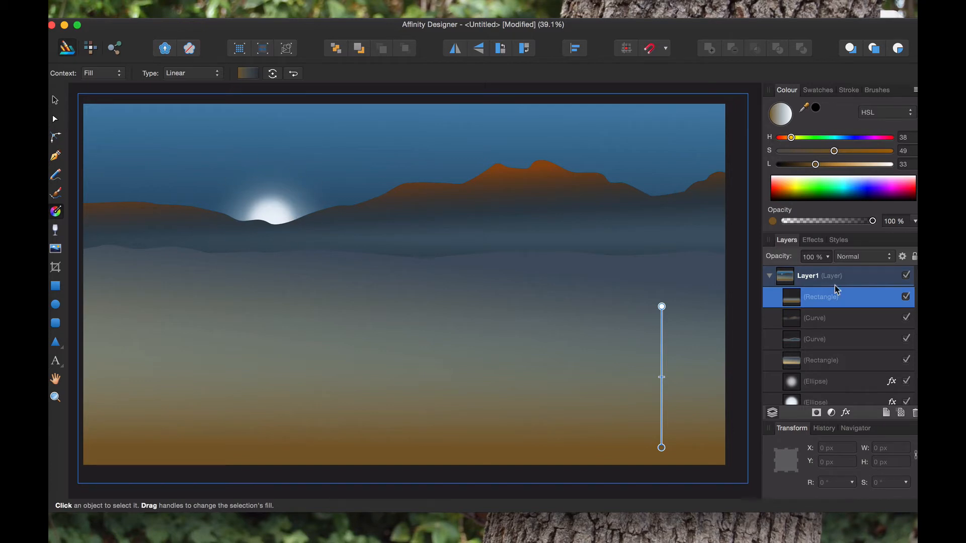
pyautogui.scroll(-2, 835, 332)
pyautogui.click(821, 358)
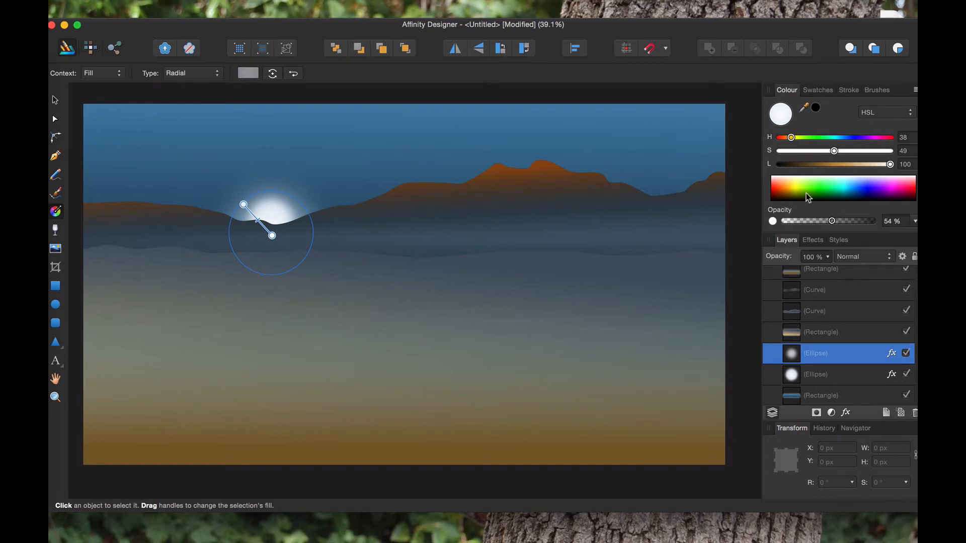
pyautogui.click(244, 205)
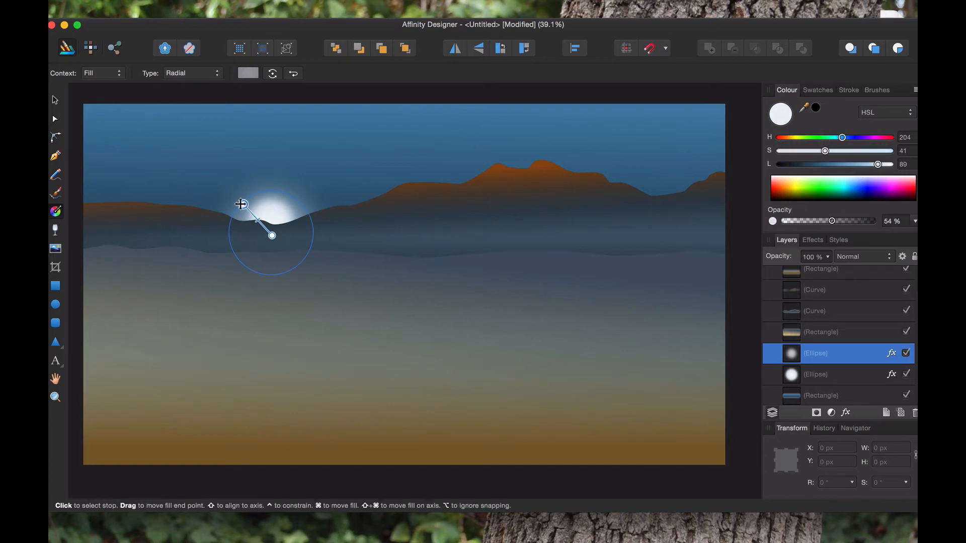
pyautogui.moveTo(825, 137); pyautogui.dragTo(779, 137)
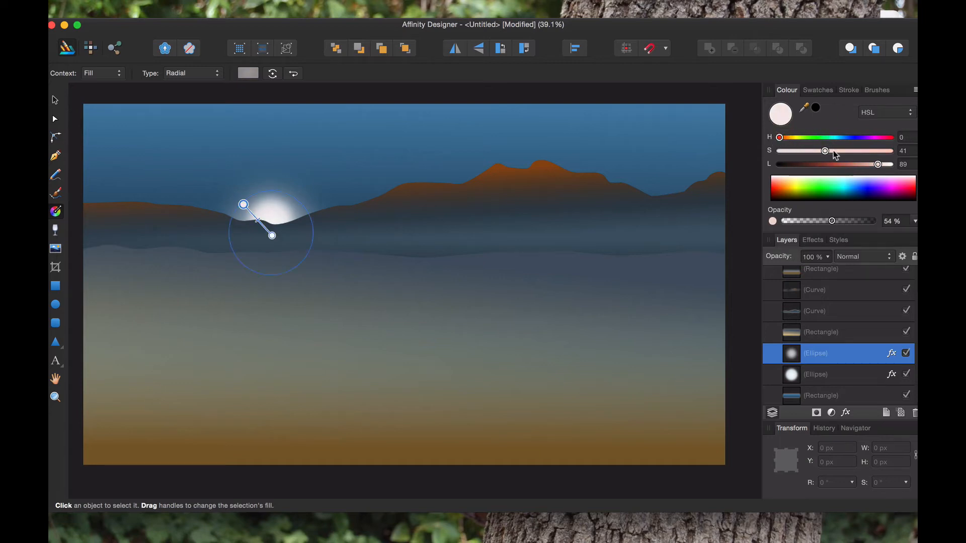
pyautogui.moveTo(855, 164)
pyautogui.mouseDown()
pyautogui.moveTo(834, 150)
pyautogui.moveTo(859, 150)
pyautogui.mouseUp()
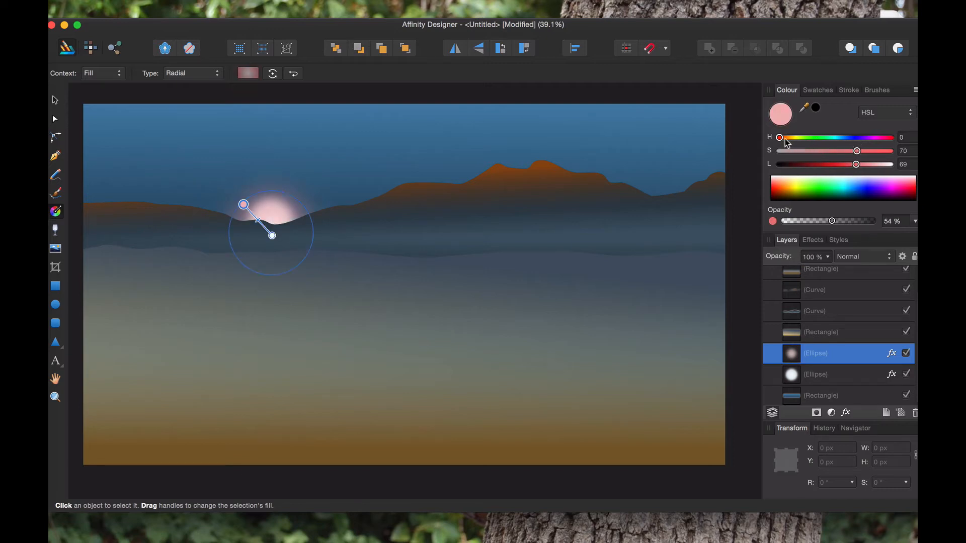
pyautogui.moveTo(779, 138); pyautogui.dragTo(787, 142)
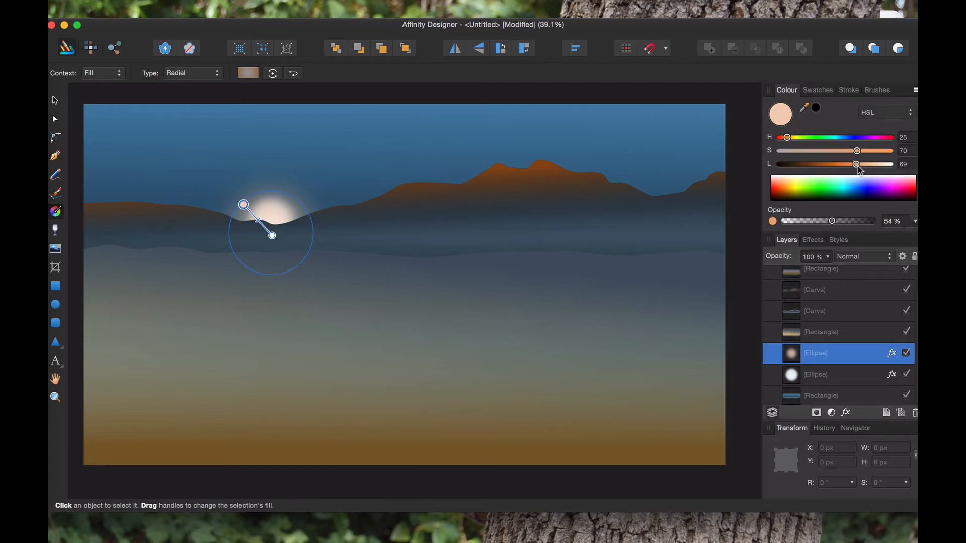
pyautogui.moveTo(859, 167)
pyautogui.mouseDown()
pyautogui.moveTo(819, 173)
pyautogui.moveTo(859, 168)
pyautogui.moveTo(845, 166)
pyautogui.mouseUp()
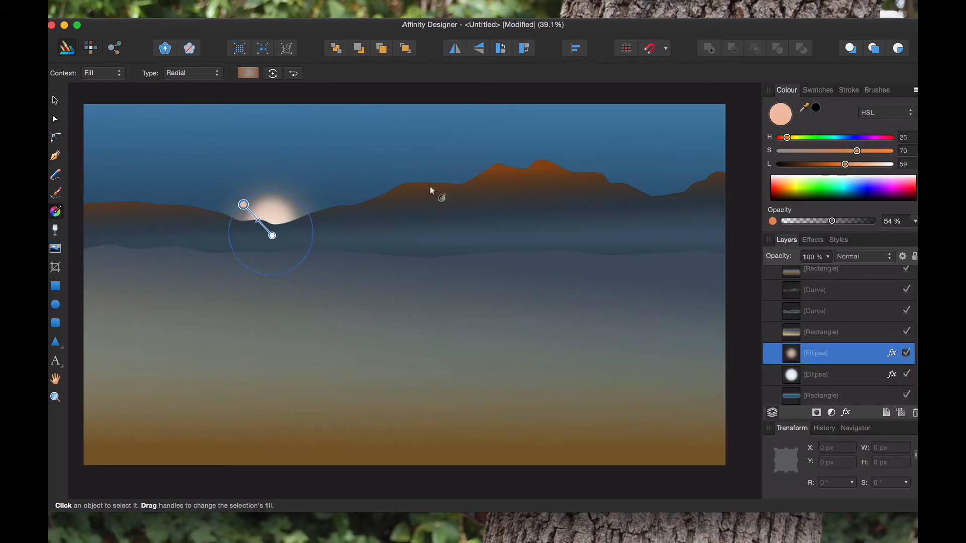
# Set the glow gradient's white centre stop to 100% opacity and move the glow ellipse behind the white sun
pyautogui.moveTo(270, 235); pyautogui.dragTo(269, 239)
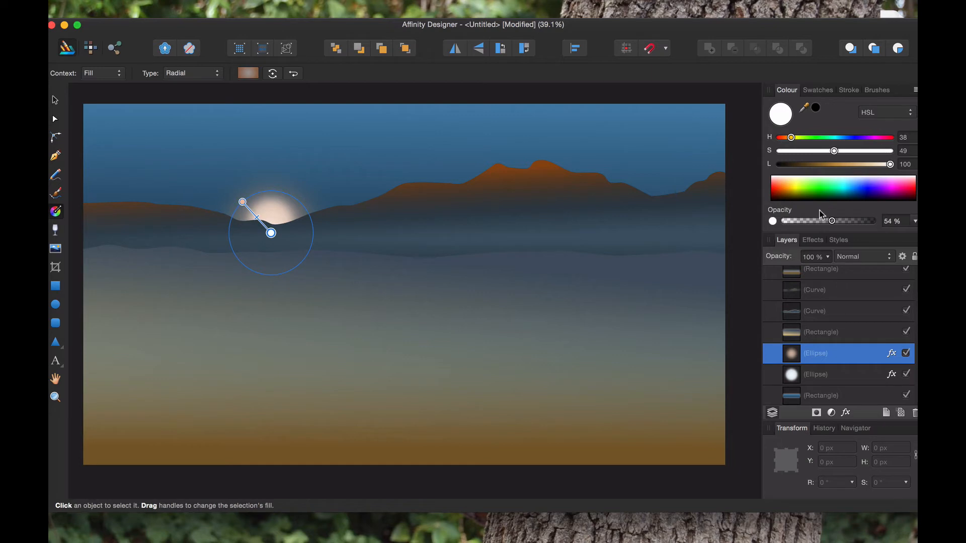
pyautogui.moveTo(824, 221); pyautogui.dragTo(908, 222)
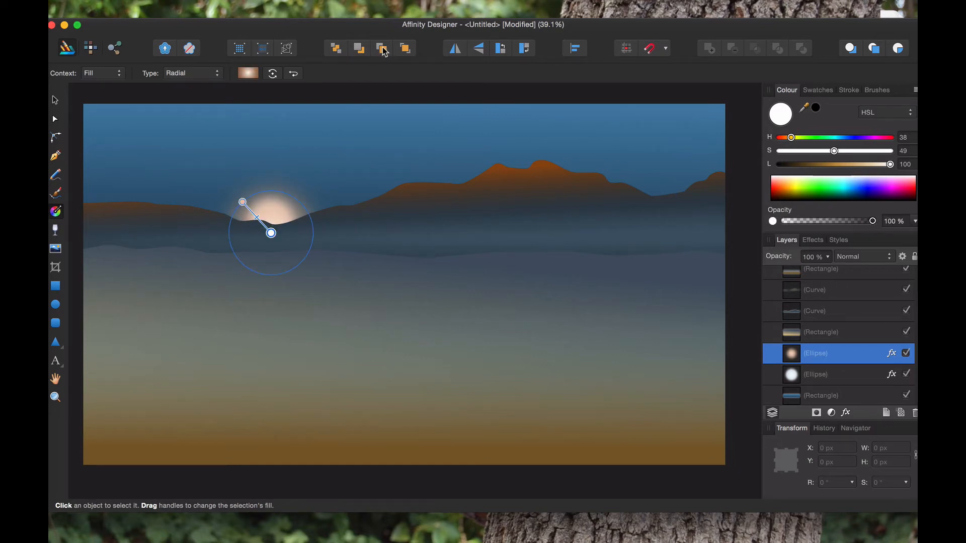
pyautogui.click(358, 53)
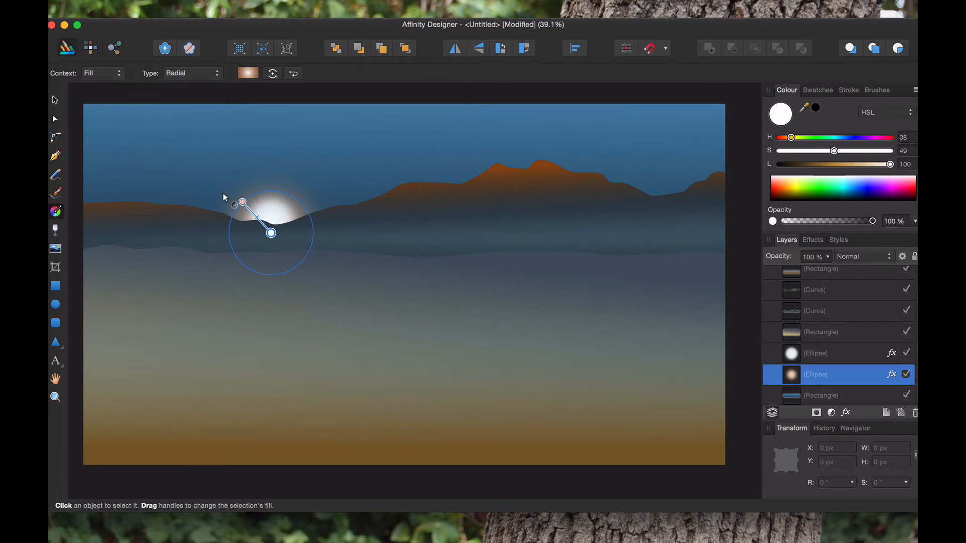
# Stretch the orange glow ellipse across the horizon and flatten it to about 1907 px wide and 190 px high
pyautogui.click(57, 101)
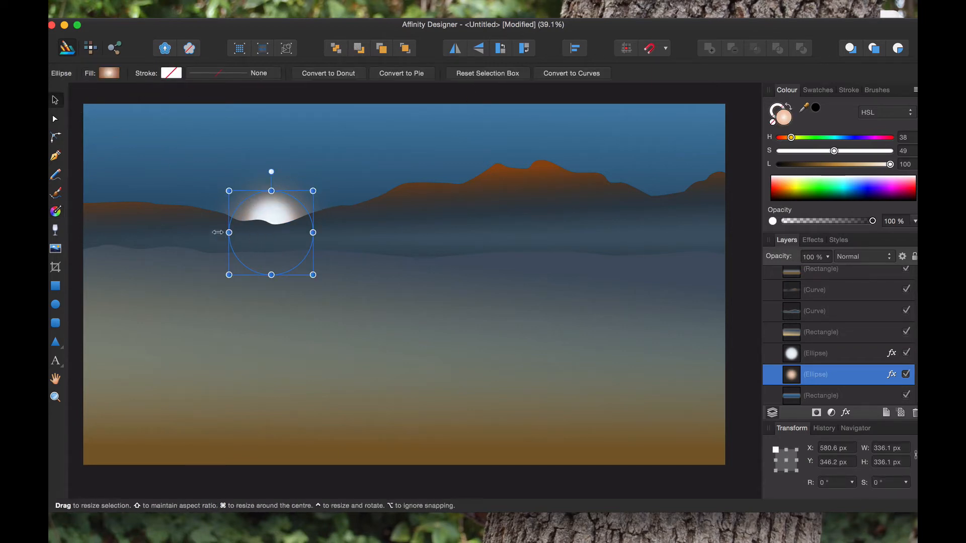
pyautogui.moveTo(229, 232); pyautogui.dragTo(194, 232)
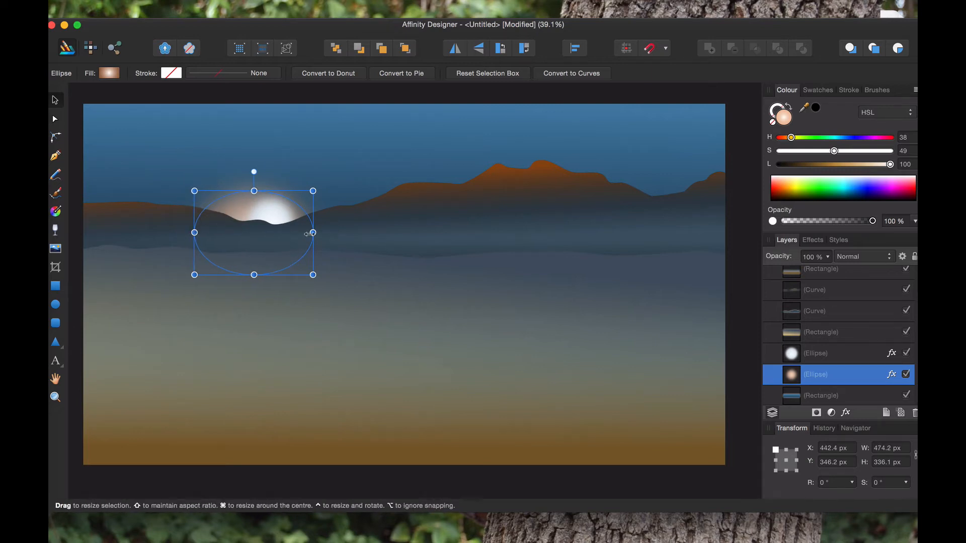
pyautogui.moveTo(305, 233); pyautogui.dragTo(332, 233)
pyautogui.moveTo(301, 195); pyautogui.dragTo(271, 201)
pyautogui.moveTo(342, 229); pyautogui.dragTo(508, 221)
pyautogui.moveTo(195, 229); pyautogui.dragTo(32, 229)
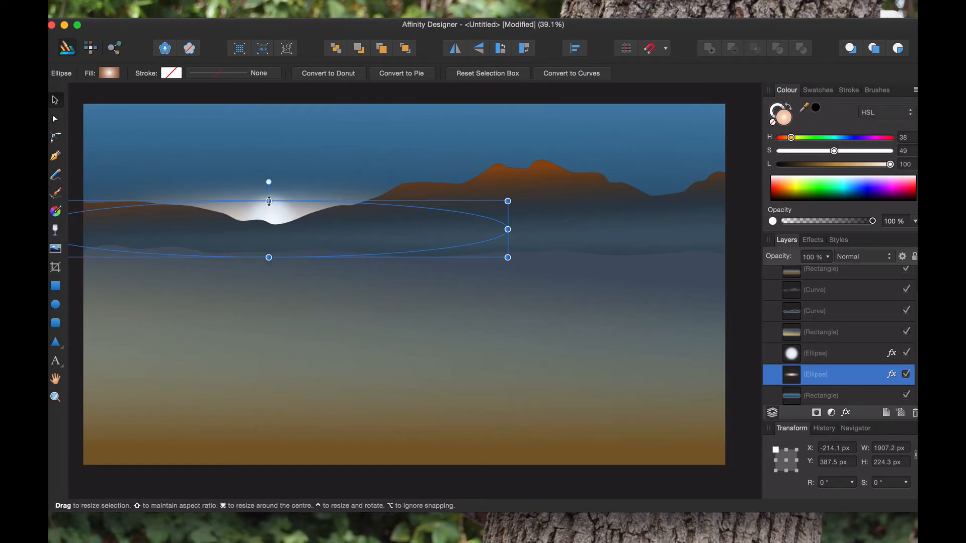
pyautogui.moveTo(269, 200); pyautogui.dragTo(269, 209)
# Narrow the flattened glow ellipse behind the sun slightly to about 1885 px wide
pyautogui.click(399, 137)
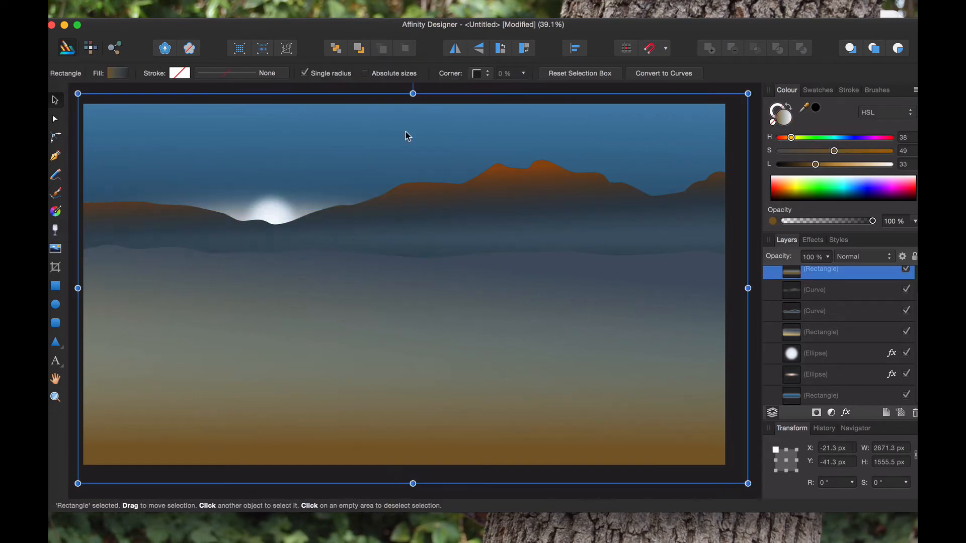
pyautogui.click(545, 86)
pyautogui.click(318, 204)
pyautogui.click(819, 375)
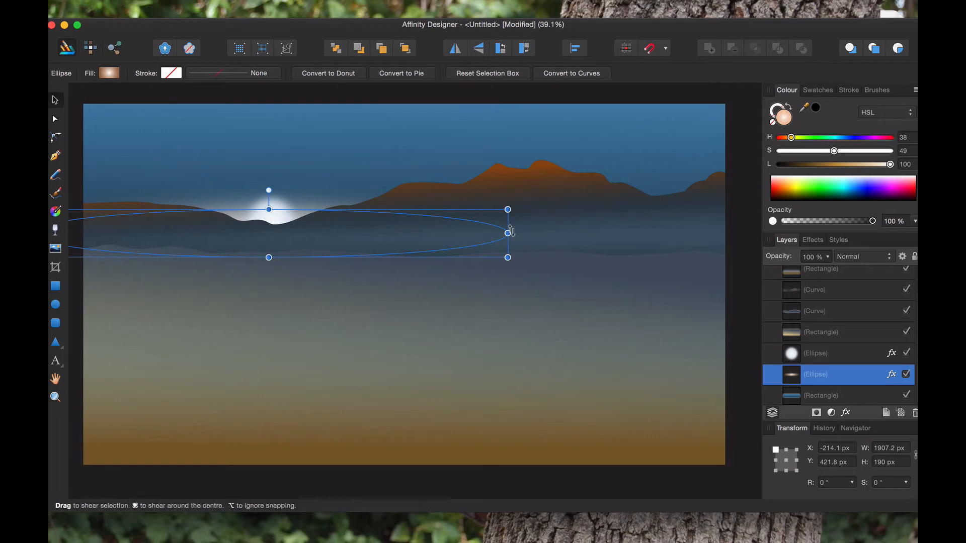
pyautogui.moveTo(507, 233); pyautogui.dragTo(504, 253)
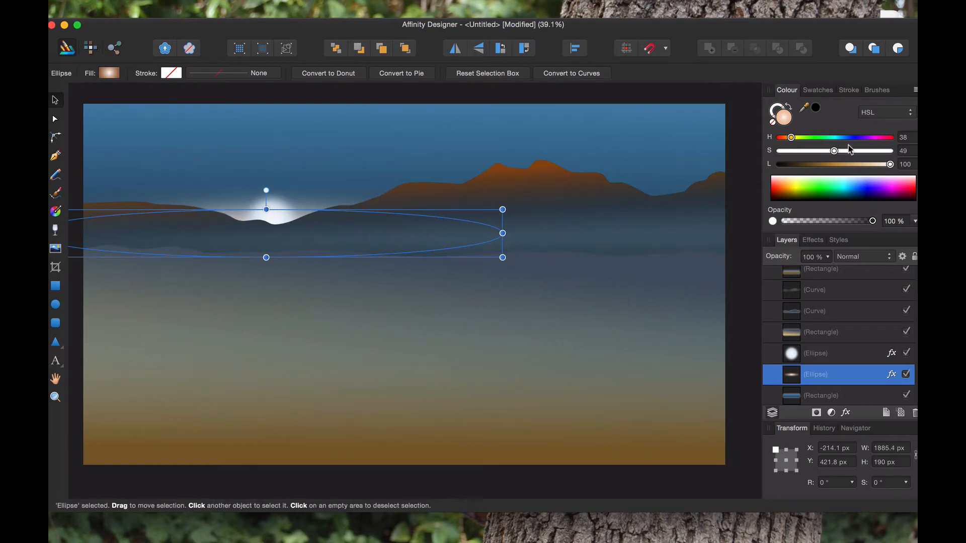
# Pull the flat glow's outer gradient stop inward and recolour it to hue 25, saturation 85 and lightness 52
pyautogui.click(55, 212)
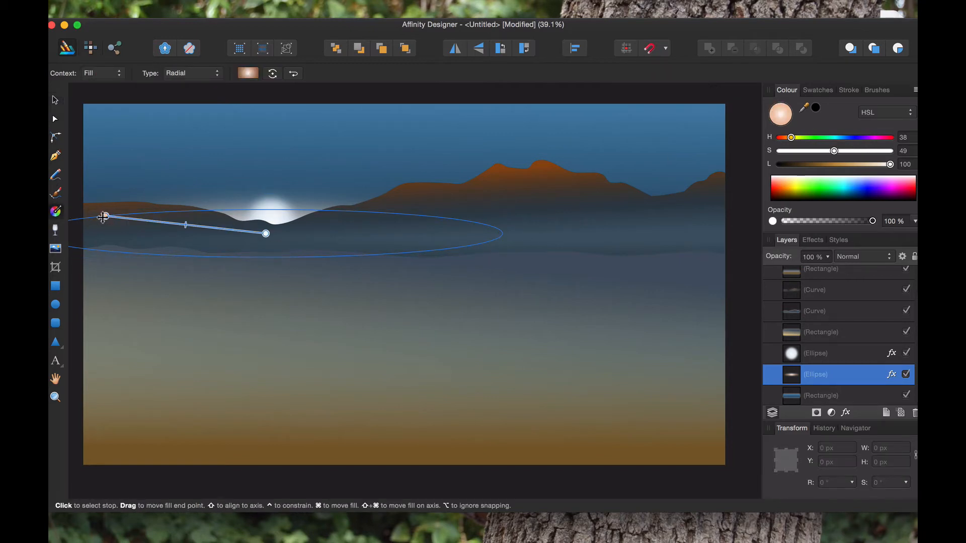
pyautogui.moveTo(104, 215); pyautogui.dragTo(132, 215)
pyautogui.moveTo(843, 167)
pyautogui.mouseDown()
pyautogui.moveTo(820, 167)
pyautogui.moveTo(875, 152)
pyautogui.moveTo(815, 162)
pyautogui.moveTo(851, 159)
pyautogui.moveTo(815, 164)
pyautogui.moveTo(837, 166)
pyautogui.mouseUp()
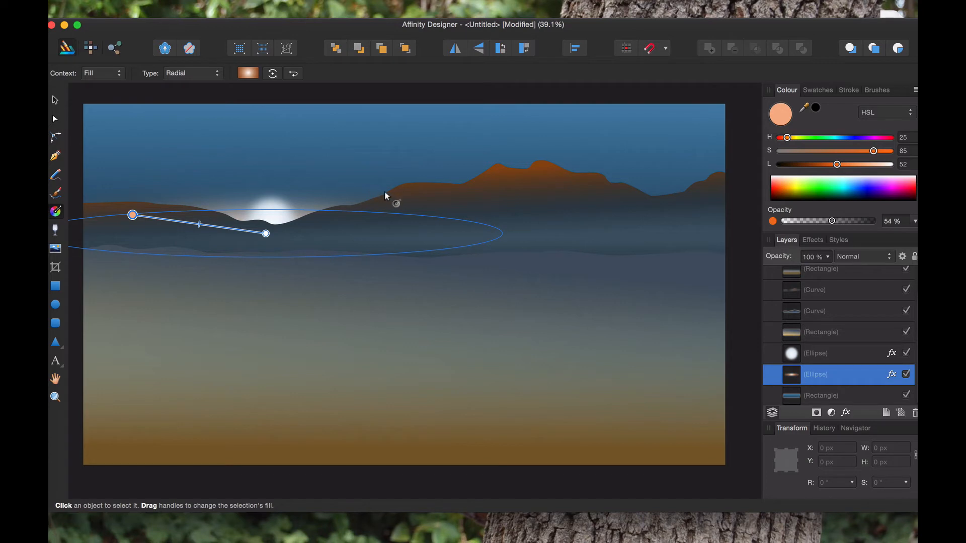
pyautogui.click(472, 188)
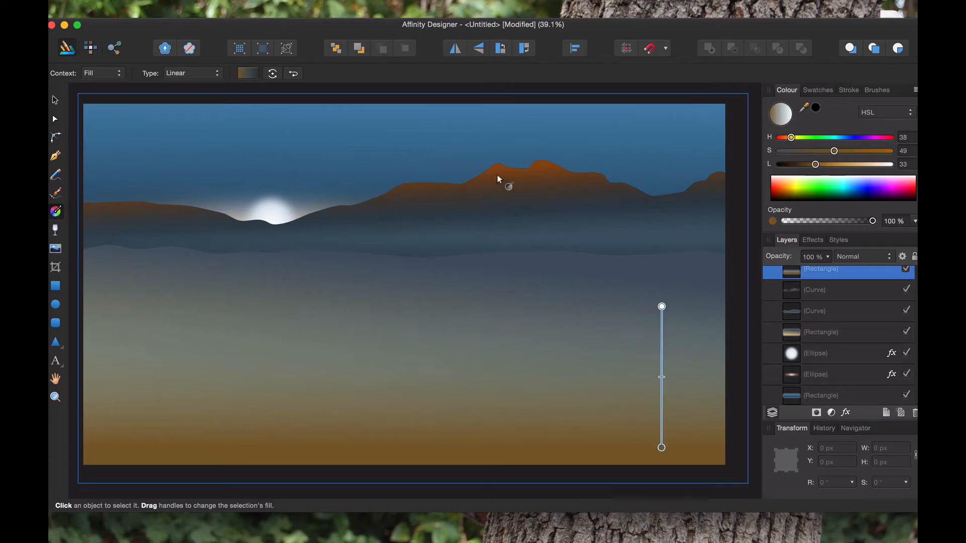
pyautogui.click(627, 90)
pyautogui.click(555, 252)
pyautogui.click(452, 94)
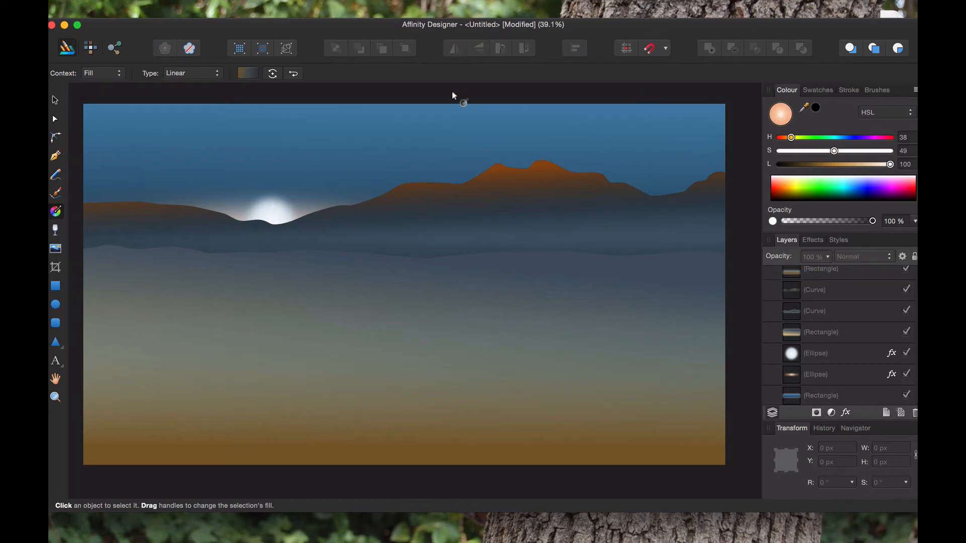
# Shift the upper stop of the sky rectangle's gradient from blue to red with hue 4
pyautogui.click(681, 126)
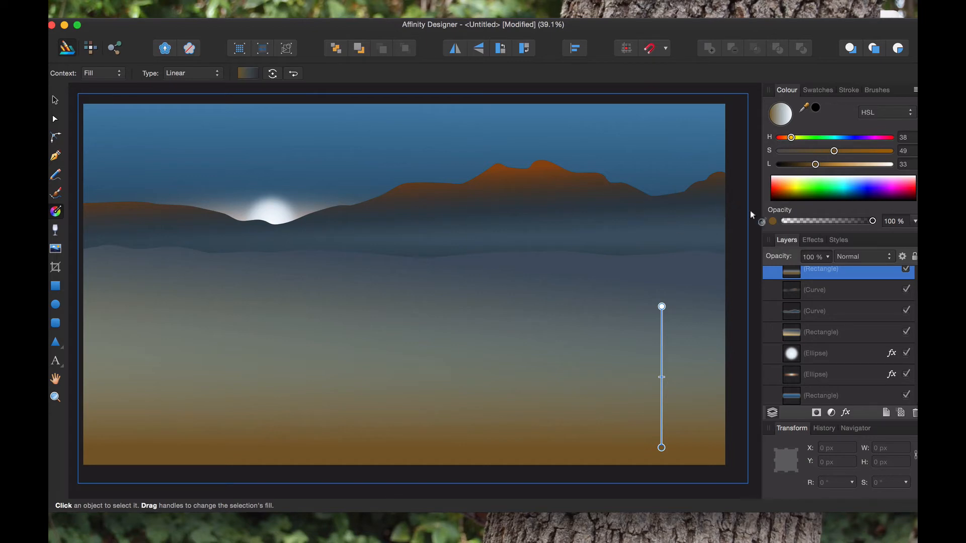
pyautogui.click(801, 403)
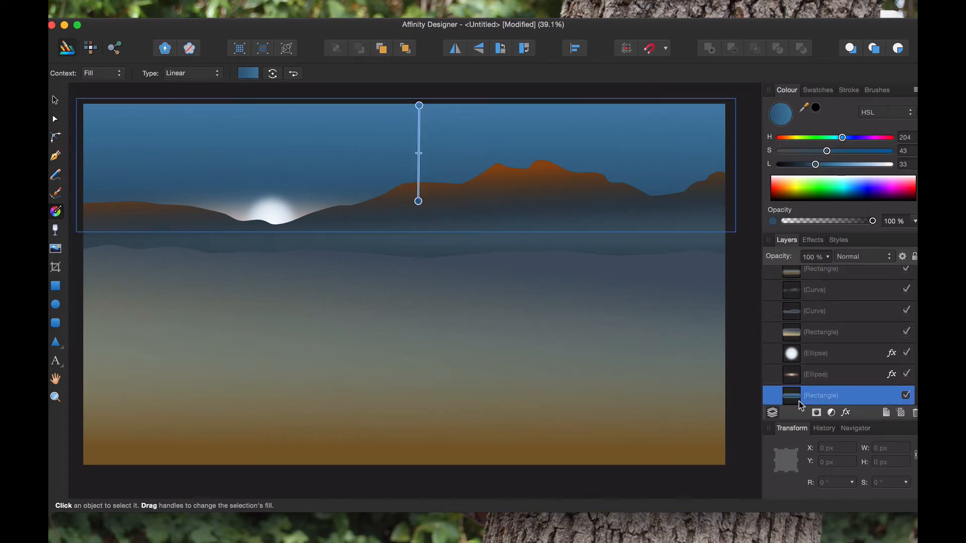
pyautogui.click(419, 106)
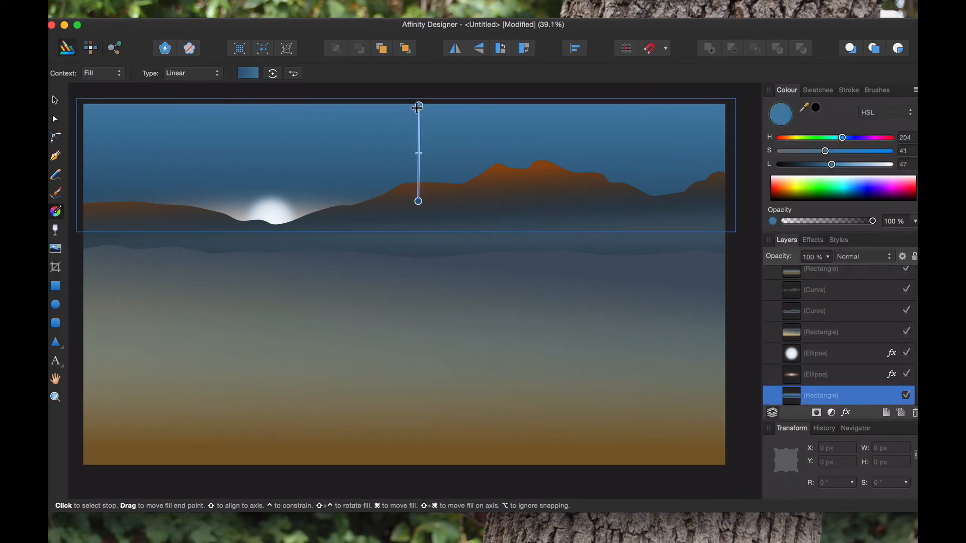
pyautogui.click(418, 201)
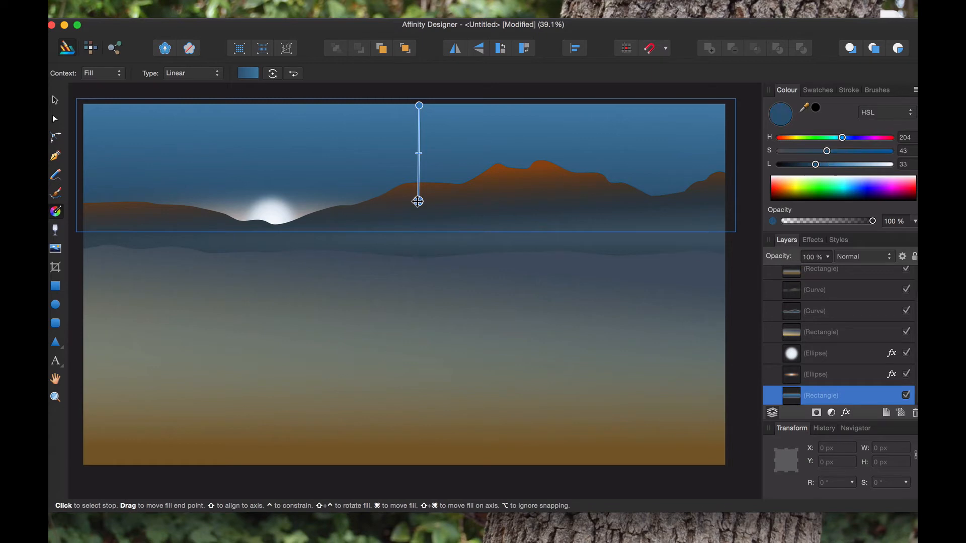
pyautogui.click(419, 105)
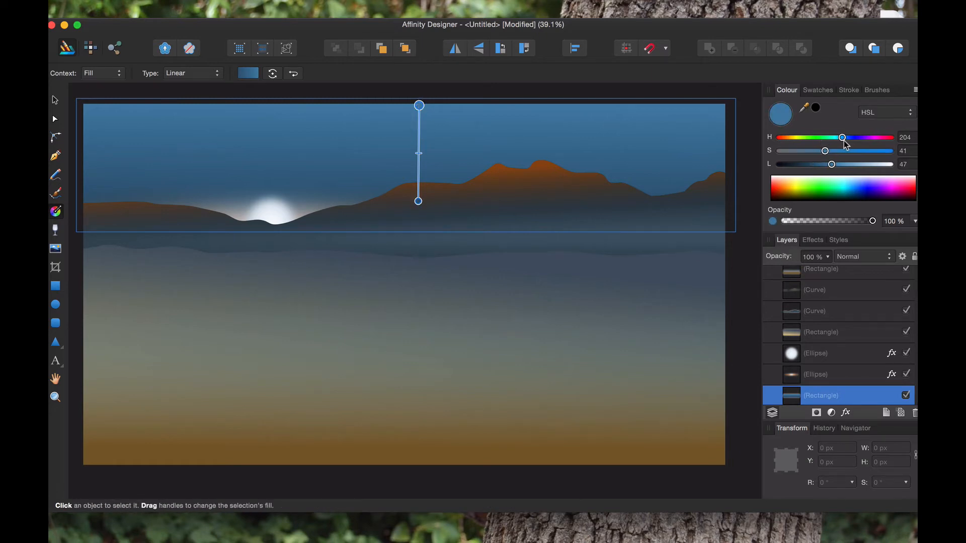
pyautogui.moveTo(842, 137); pyautogui.dragTo(790, 148)
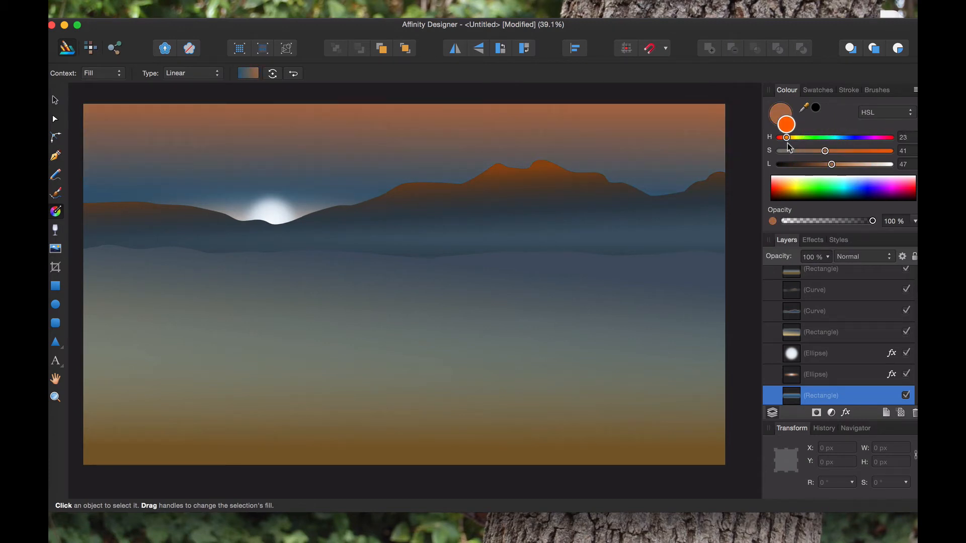
pyautogui.moveTo(787, 146)
pyautogui.mouseDown()
pyautogui.moveTo(825, 155)
pyautogui.moveTo(808, 157)
pyautogui.moveTo(877, 156)
pyautogui.moveTo(792, 159)
pyautogui.moveTo(815, 157)
pyautogui.moveTo(820, 141)
pyautogui.moveTo(883, 141)
pyautogui.moveTo(782, 142)
pyautogui.mouseUp()
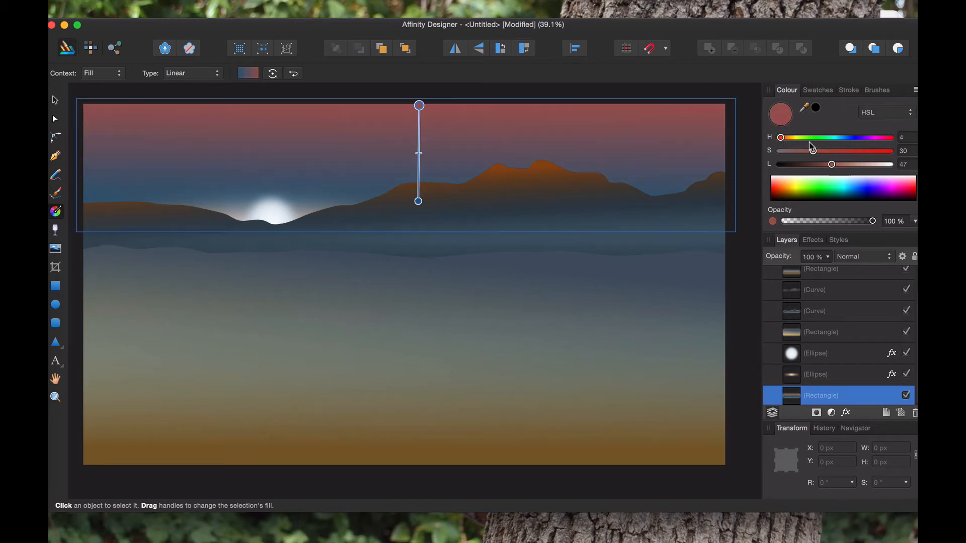
# Mute and darken the sky gradient's upper stop to saturation 13 and lightness about 24, then clear the selection
pyautogui.moveTo(814, 148); pyautogui.dragTo(797, 165)
pyautogui.moveTo(831, 166); pyautogui.dragTo(801, 175)
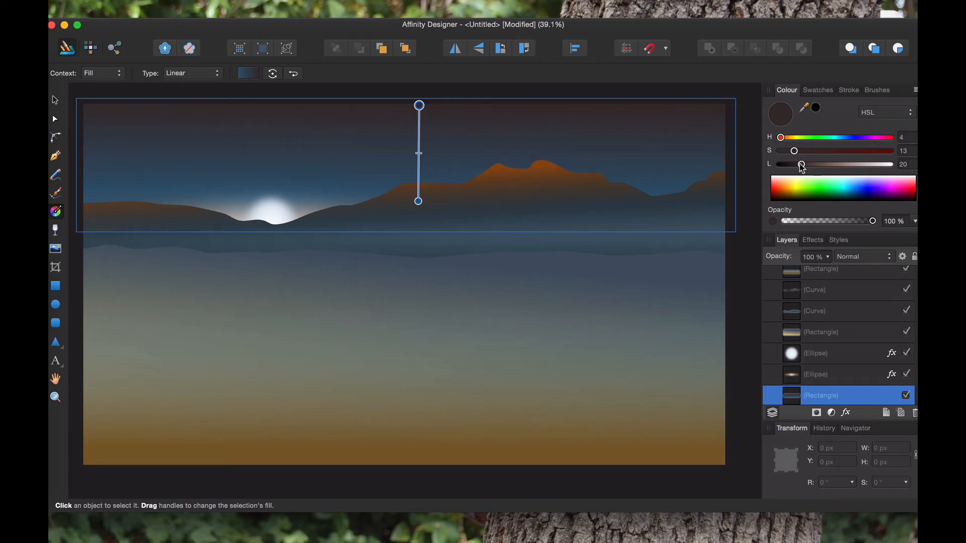
pyautogui.moveTo(802, 167)
pyautogui.mouseDown()
pyautogui.moveTo(787, 170)
pyautogui.moveTo(816, 167)
pyautogui.moveTo(796, 168)
pyautogui.moveTo(804, 168)
pyautogui.mouseUp()
pyautogui.moveTo(803, 168); pyautogui.dragTo(800, 168)
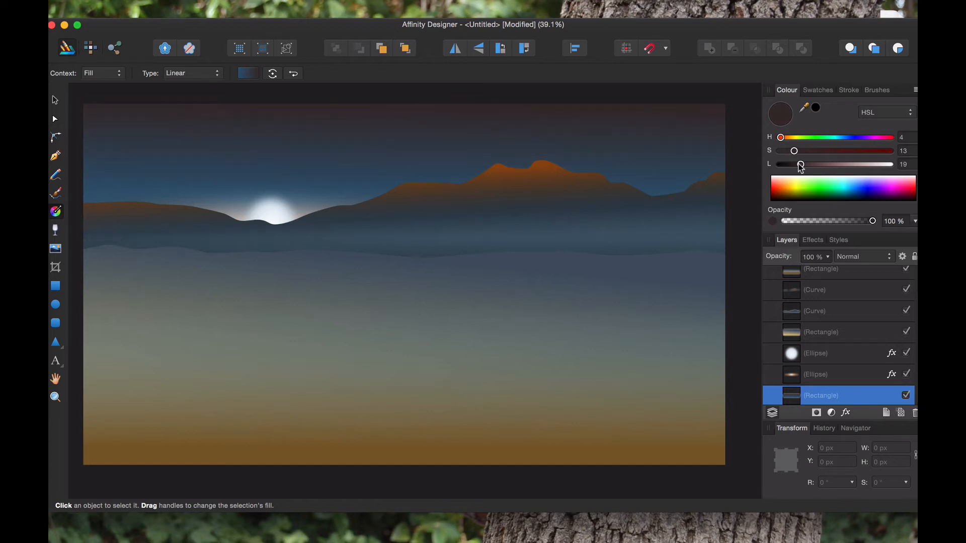
pyautogui.moveTo(801, 168); pyautogui.dragTo(804, 169)
pyautogui.moveTo(803, 167); pyautogui.dragTo(806, 168)
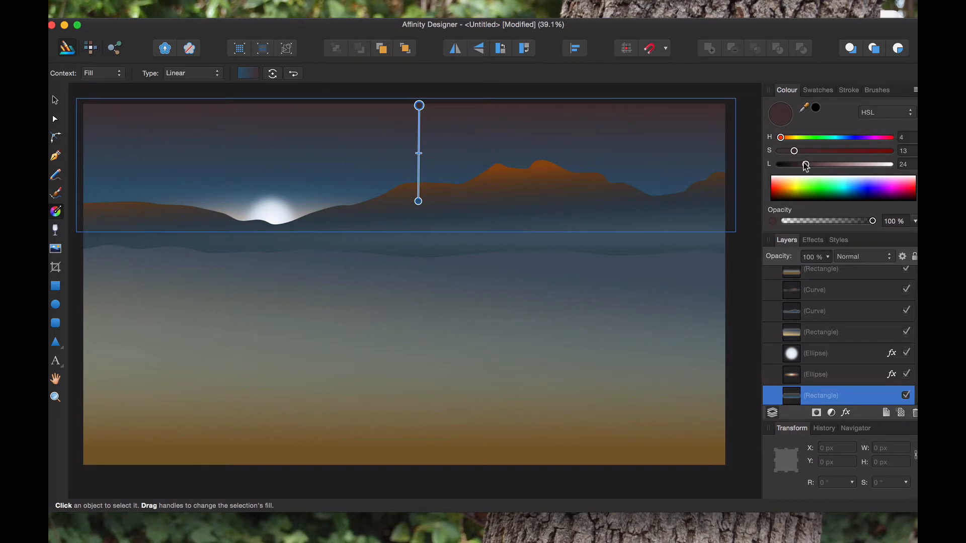
pyautogui.moveTo(805, 165); pyautogui.dragTo(806, 168)
pyautogui.click(563, 188)
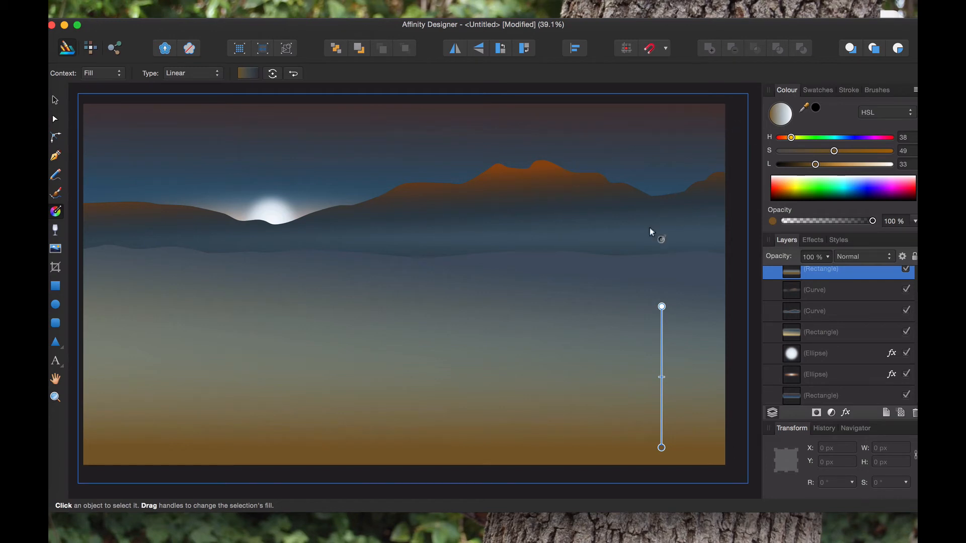
pyautogui.click(644, 92)
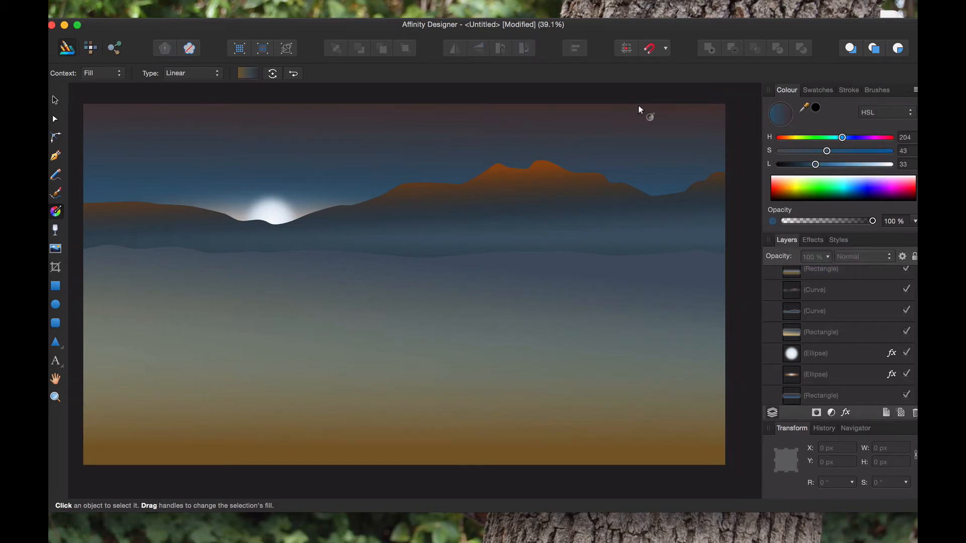
# Hide the topmost overlay rectangle covering the landscape
pyautogui.click(441, 298)
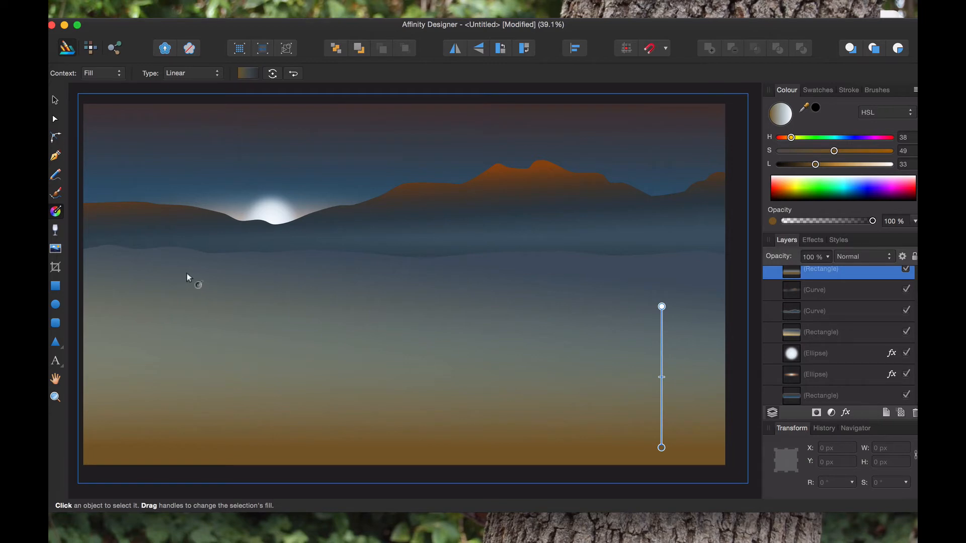
pyautogui.click(751, 328)
pyautogui.click(548, 164)
pyautogui.scroll(2, 840, 299)
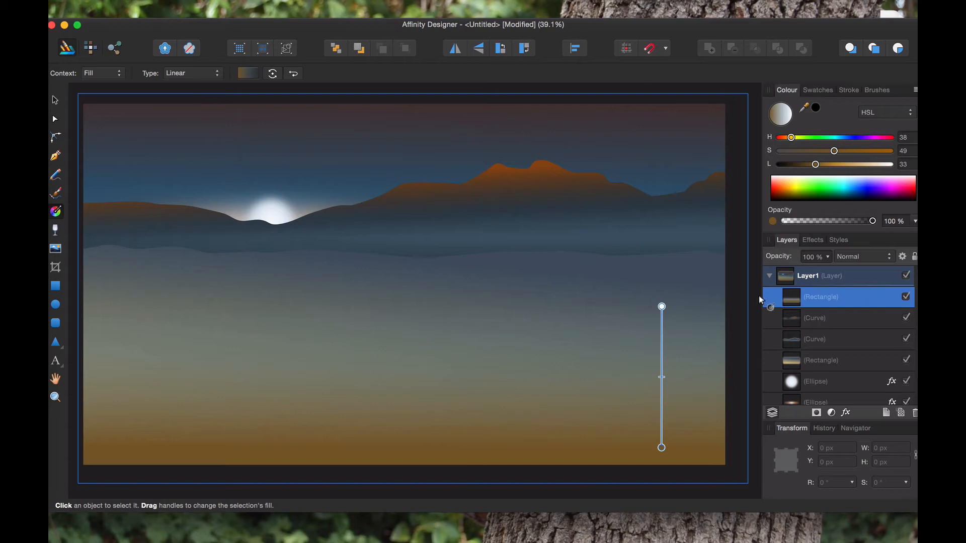
pyautogui.click(904, 299)
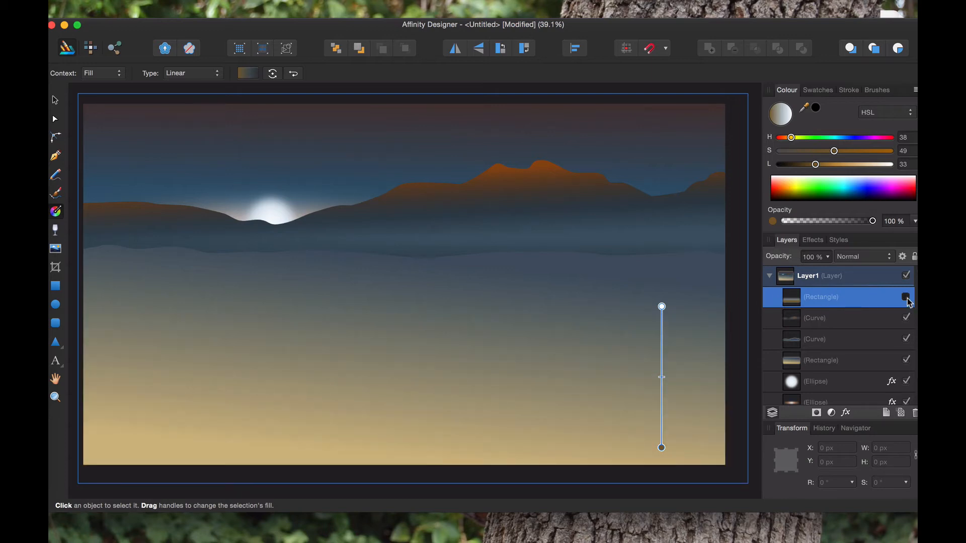
# Turn the topmost overlay rectangle's visibility back on and lock that layer
pyautogui.click(900, 303)
pyautogui.click(904, 299)
pyautogui.click(904, 298)
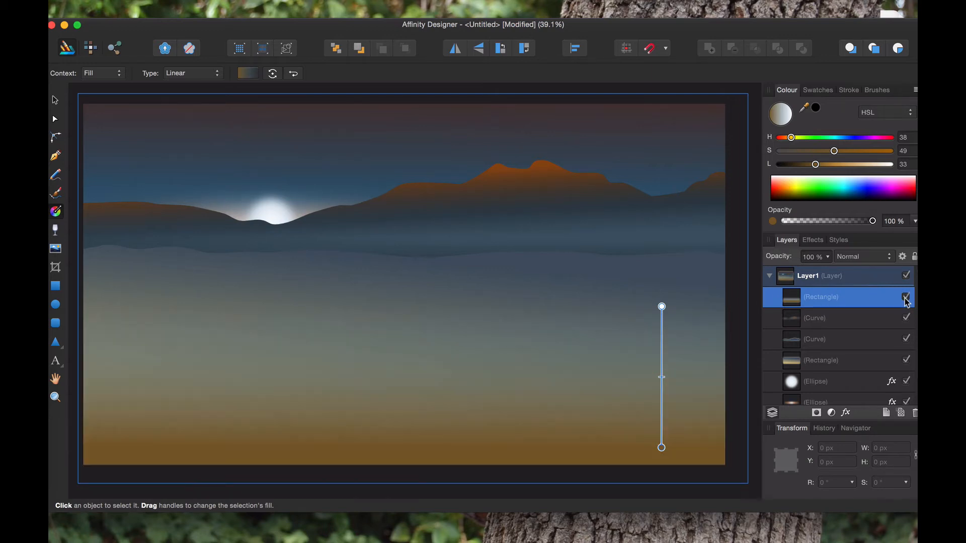
pyautogui.click(914, 257)
pyautogui.click(809, 318)
pyautogui.click(809, 297)
pyautogui.click(800, 318)
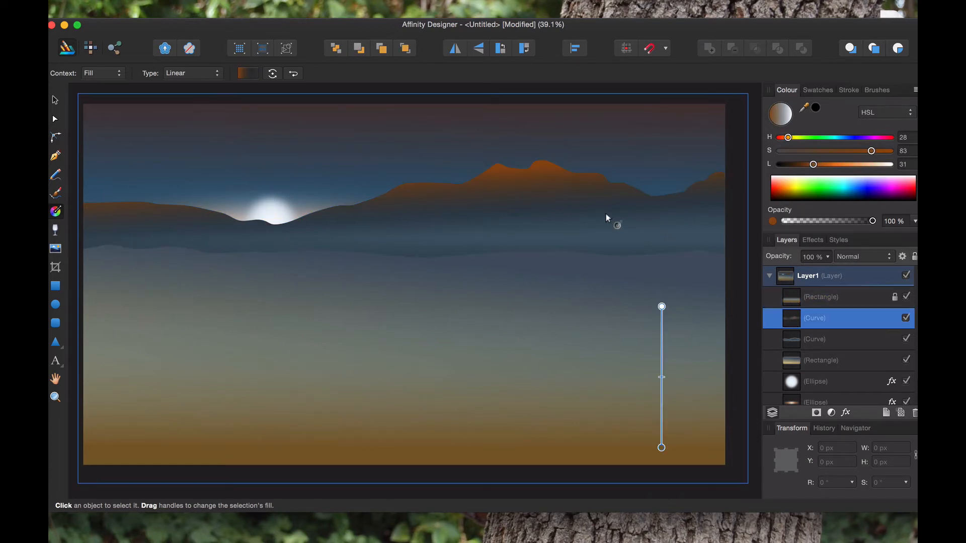
# Try a Gaussian blur with a radius of about 15 px on the orange-topped mountain curve and deselect it
pyautogui.click(255, 215)
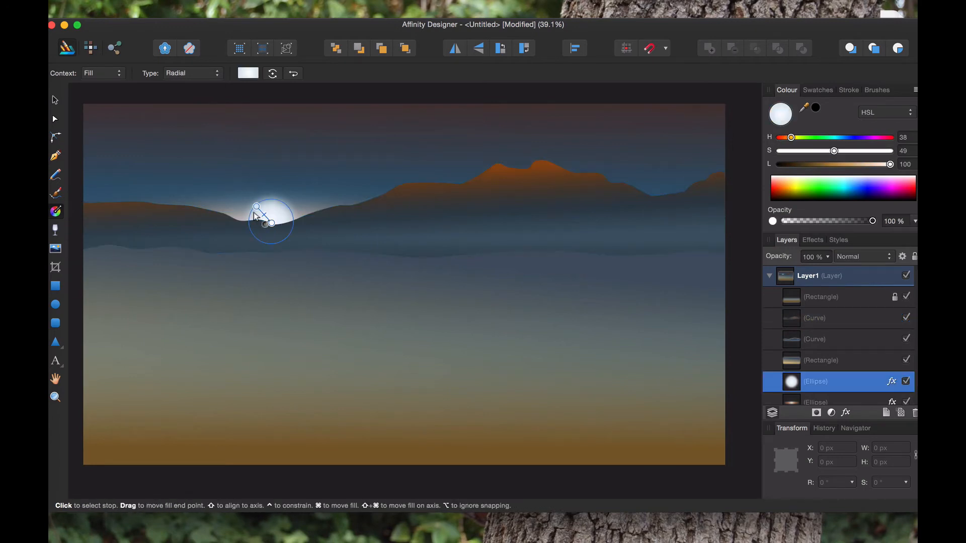
pyautogui.click(292, 217)
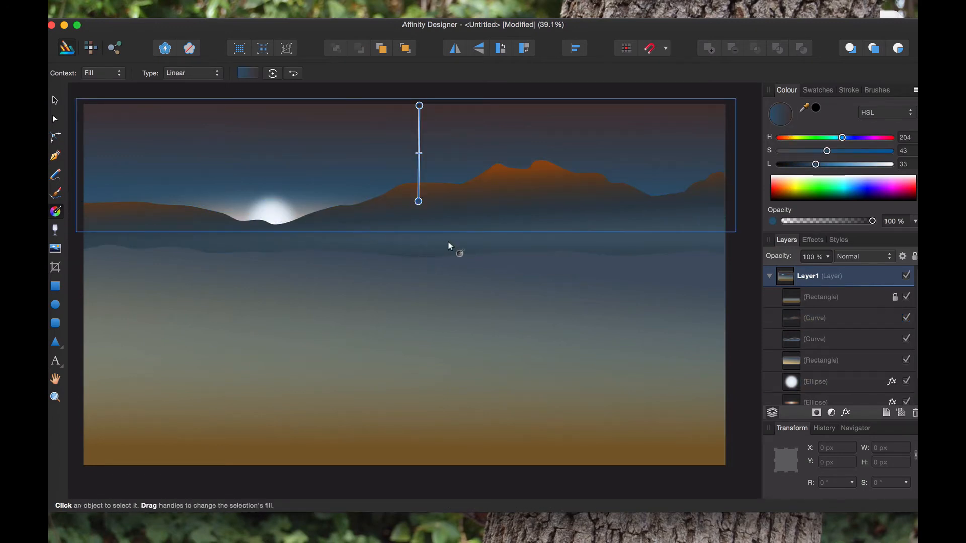
pyautogui.click(466, 231)
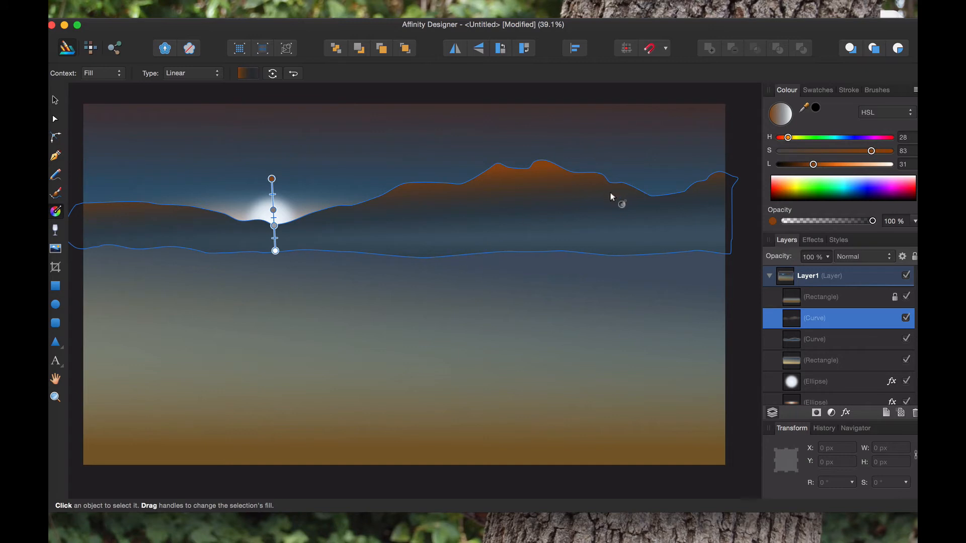
pyautogui.click(810, 241)
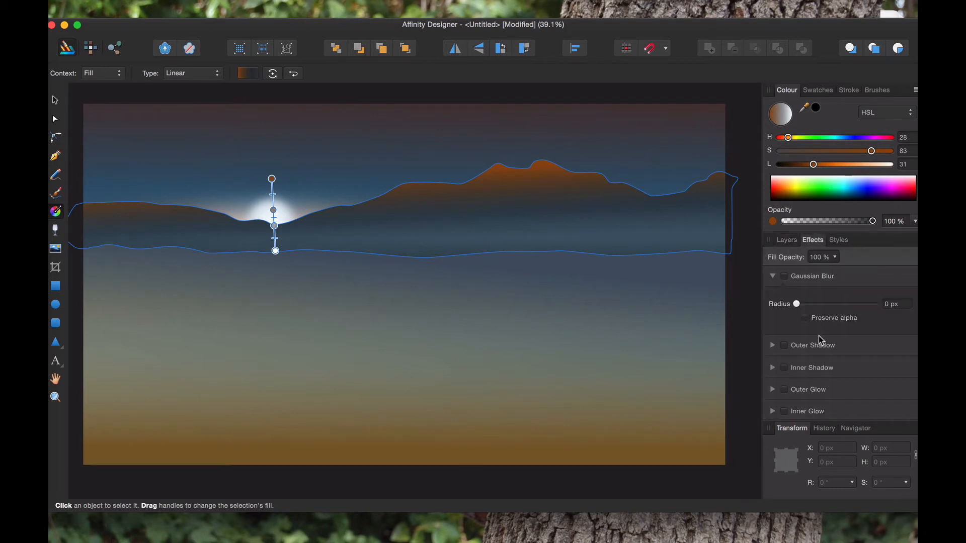
pyautogui.scroll(-5, 825, 349)
pyautogui.scroll(5, 825, 350)
pyautogui.click(783, 276)
pyautogui.moveTo(797, 304); pyautogui.dragTo(834, 304)
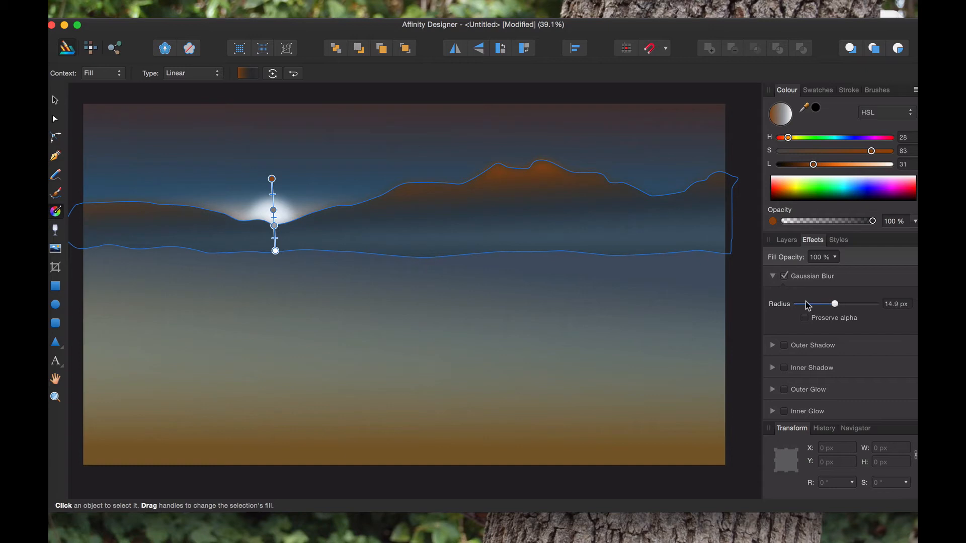
pyautogui.click(744, 278)
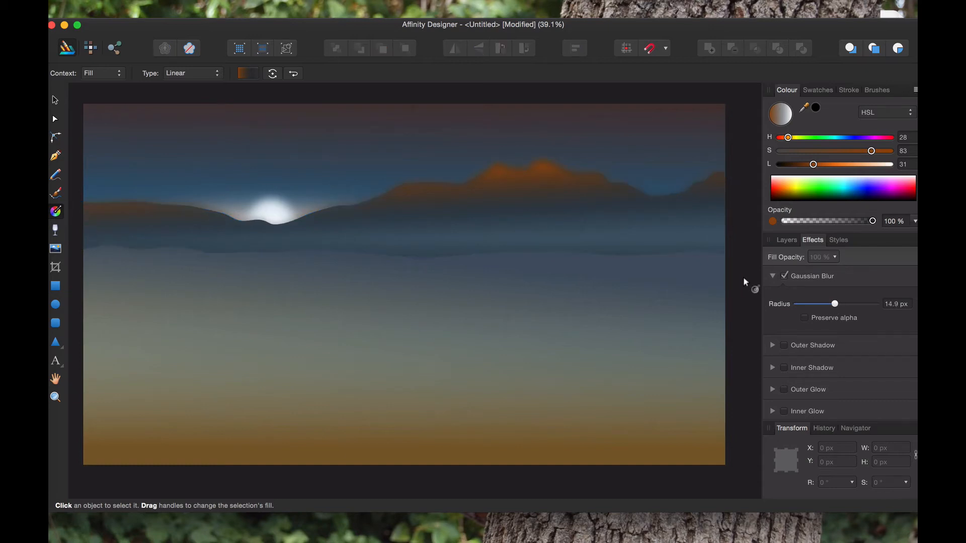
# Reset the mountain curve's blur radius to 0 px, disable its Gaussian blur and clear the selection
pyautogui.click(634, 202)
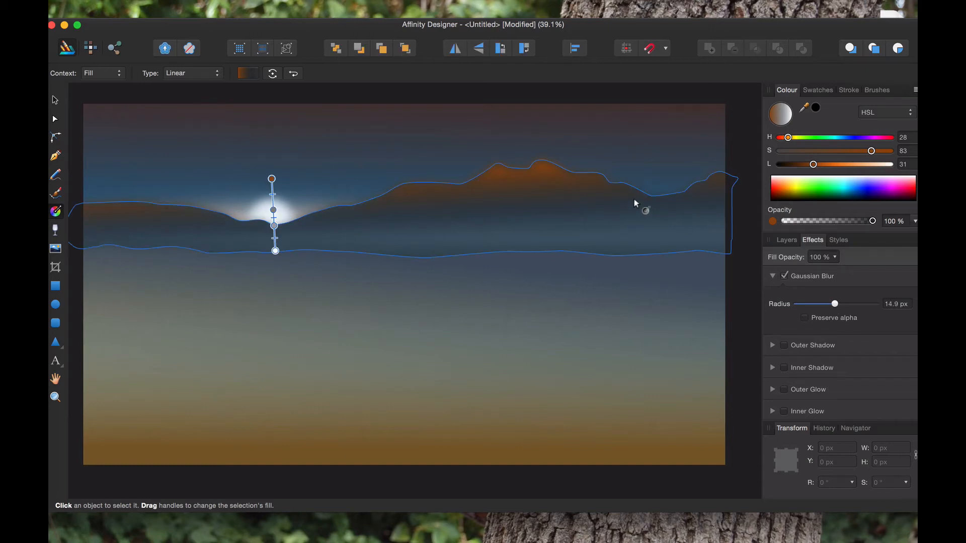
pyautogui.moveTo(830, 305); pyautogui.dragTo(741, 298)
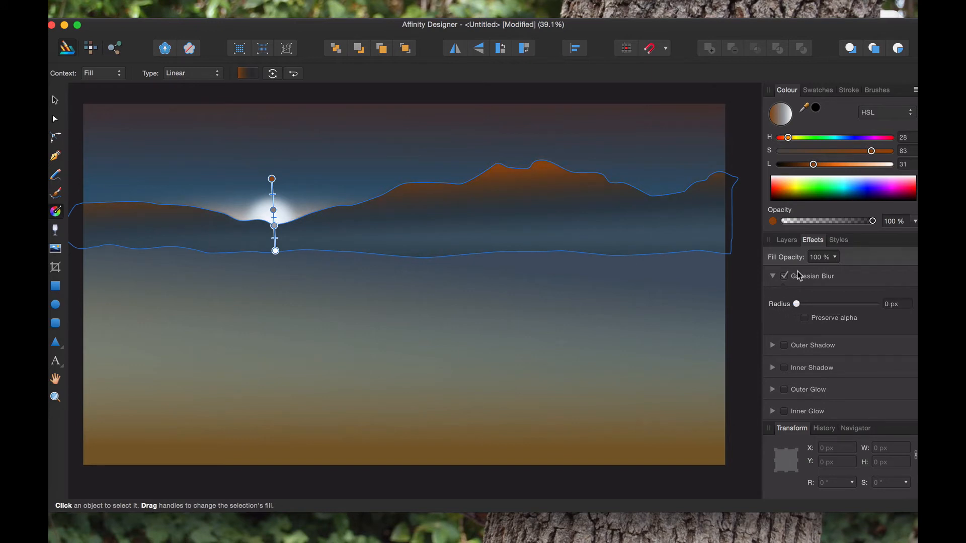
pyautogui.click(784, 276)
pyautogui.click(720, 261)
pyautogui.click(739, 275)
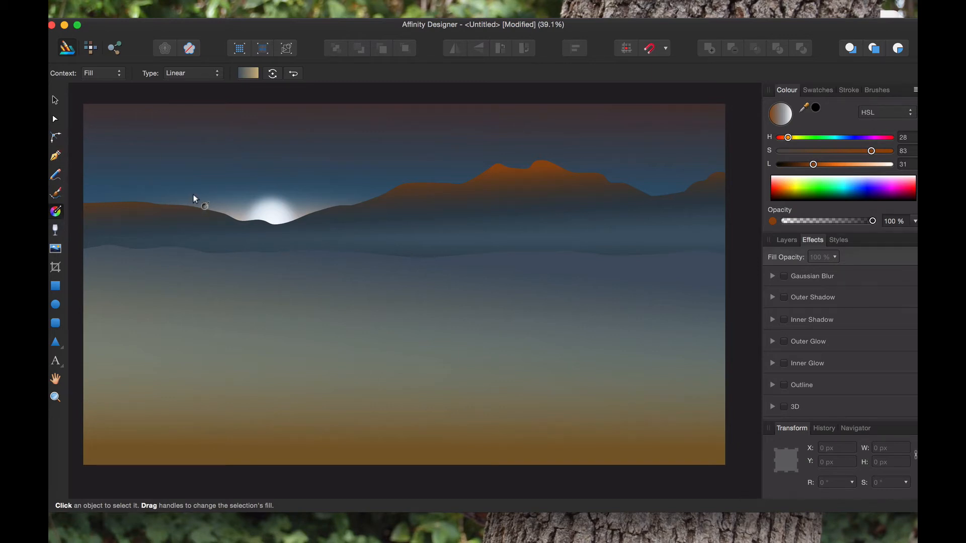
# Draw a freehand foreground hill outline about 2731 by 1095 px with the Pencil tool and close the curve
pyautogui.press('F2')
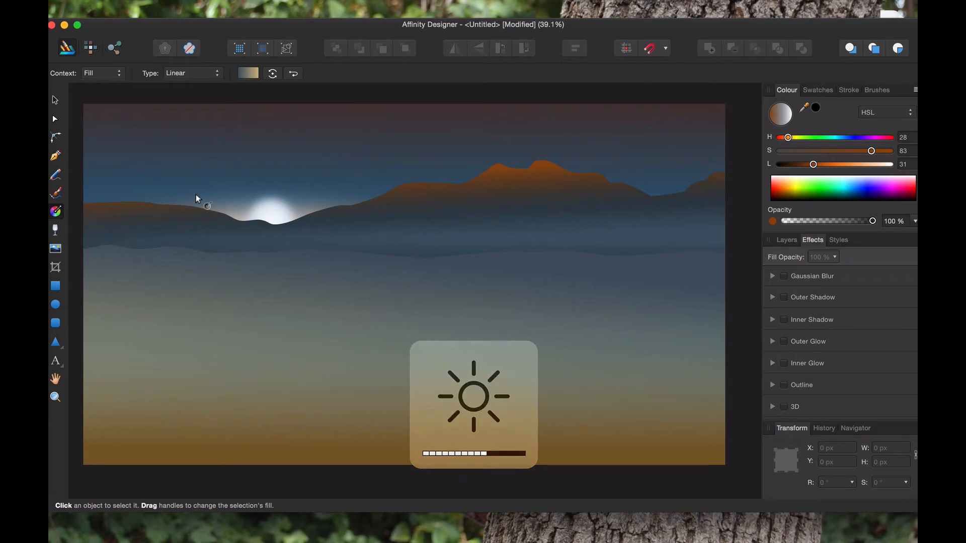
pyautogui.click(56, 175)
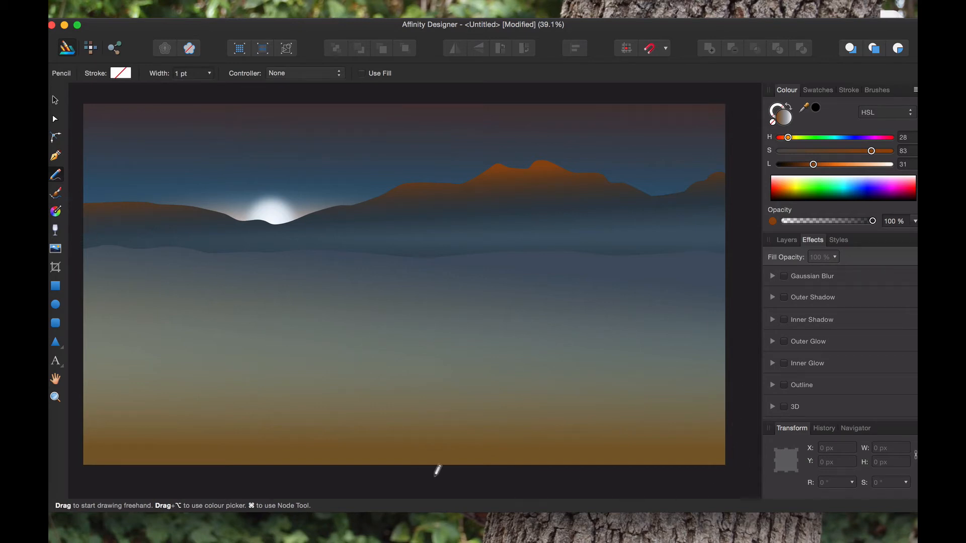
pyautogui.moveTo(84, 381); pyautogui.dragTo(76, 281)
pyautogui.click(55, 119)
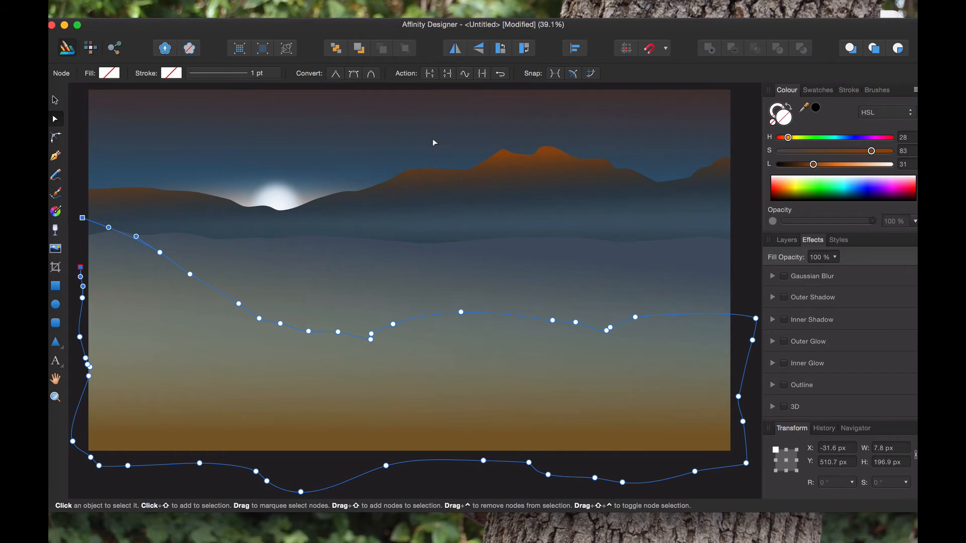
pyautogui.hscroll(-1, 449, 127)
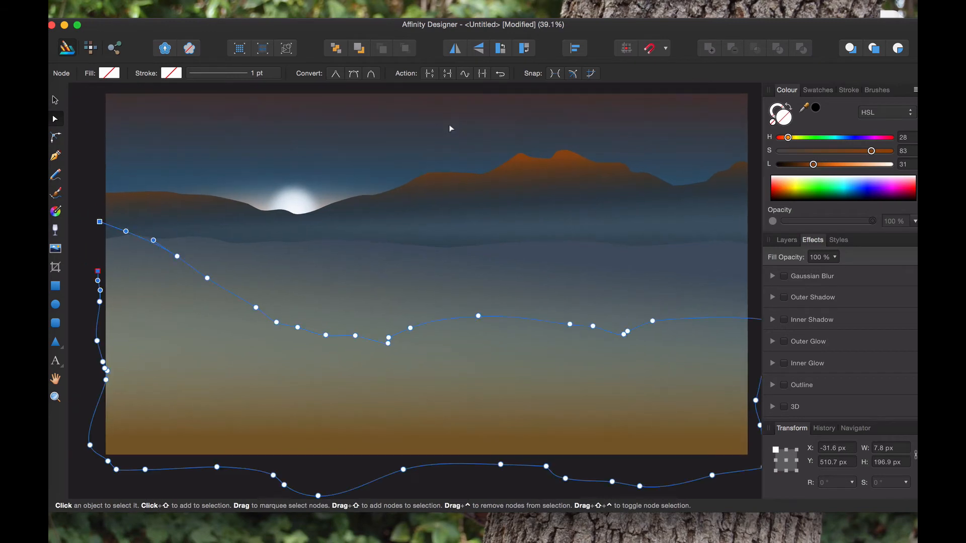
pyautogui.click(446, 73)
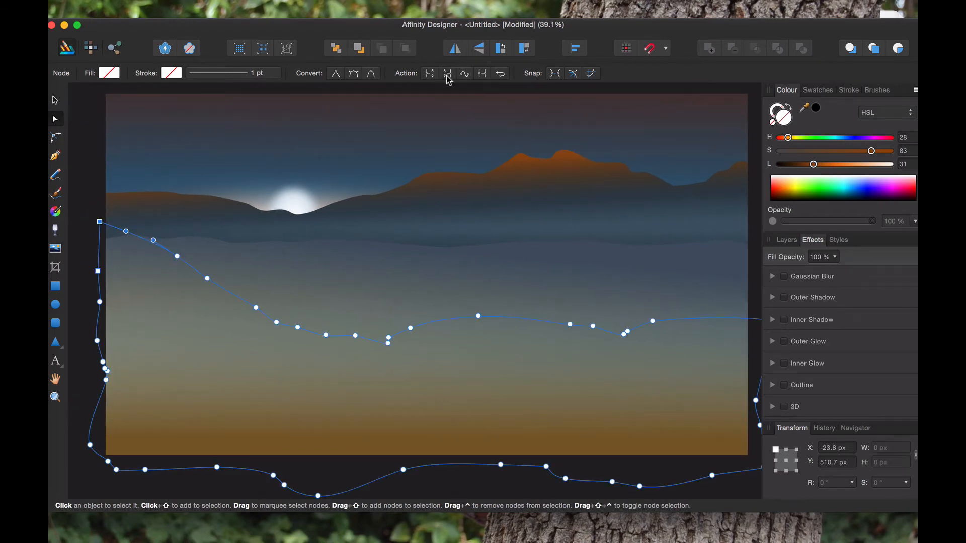
# Fill the foreground hill shape with dark brown at hue 28, saturation 83 and lightness 15
pyautogui.click(55, 100)
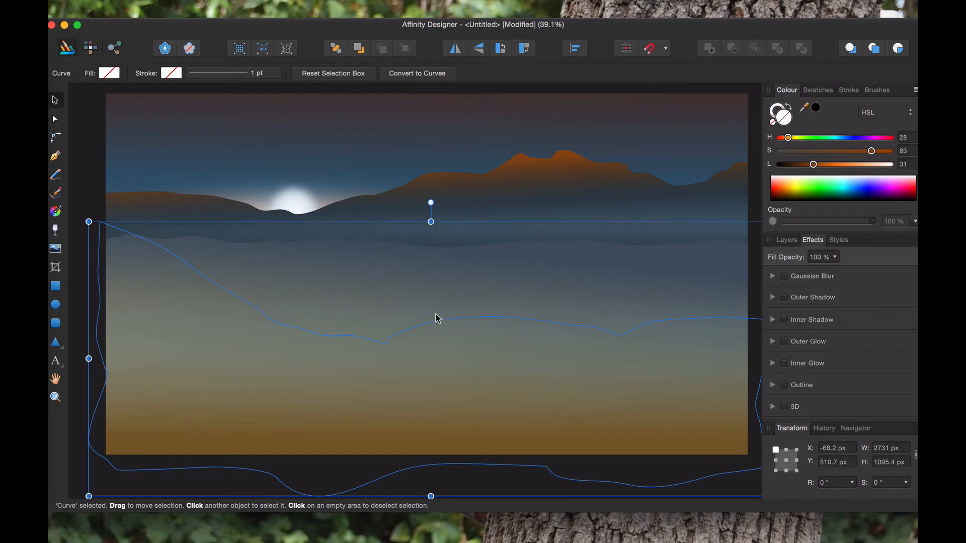
pyautogui.hscroll(2, 477, 330)
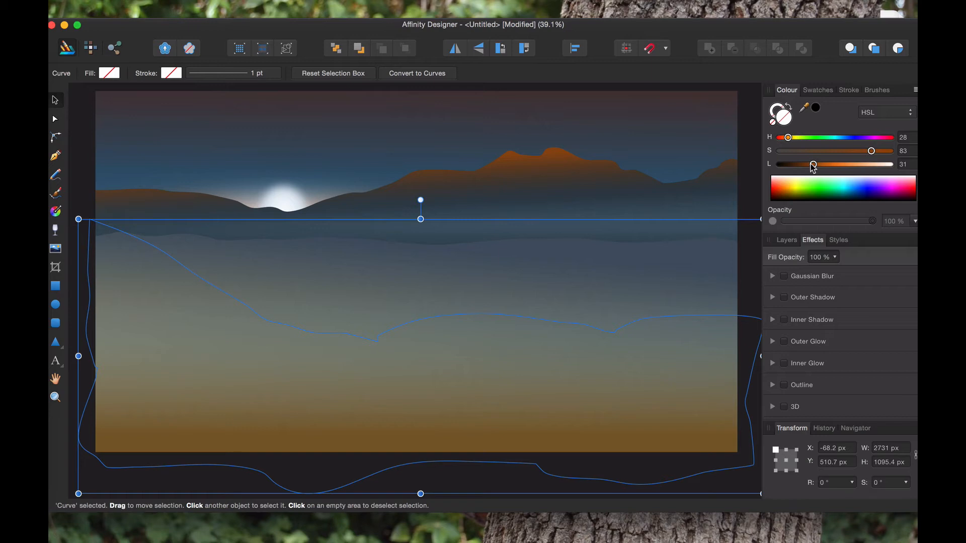
pyautogui.moveTo(813, 168); pyautogui.dragTo(795, 168)
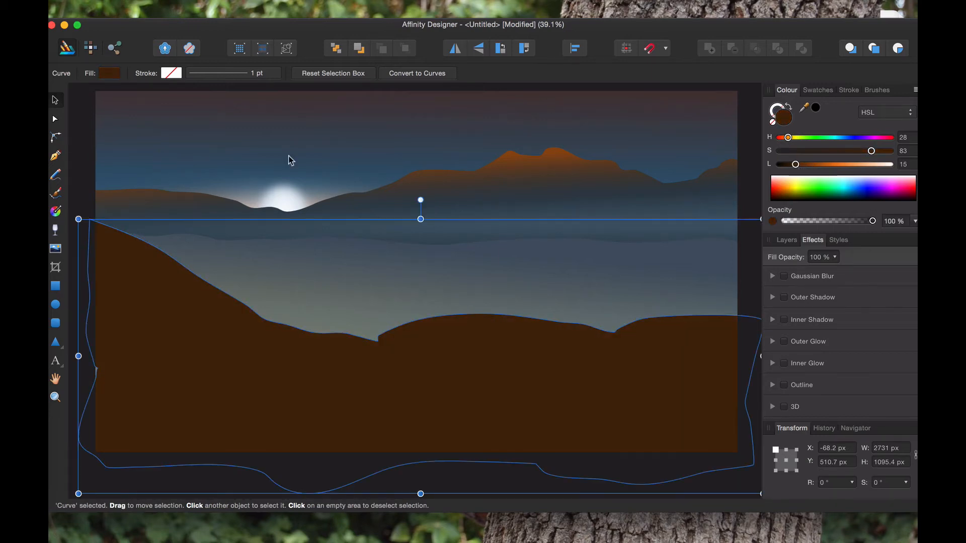
# Move the hill's side nodes that cut into the artboard's left edge outside the artboard, then deselect the shape
pyautogui.click(55, 118)
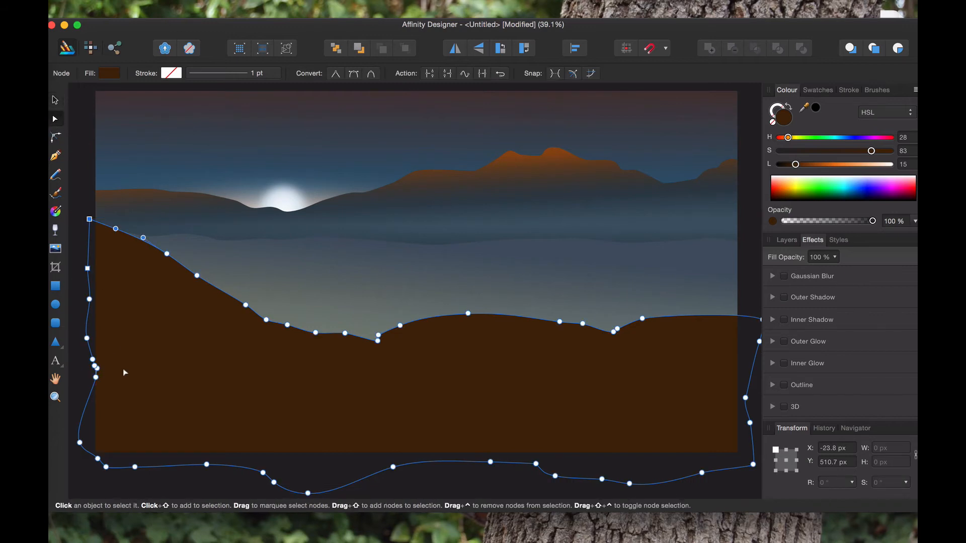
pyautogui.click(96, 369)
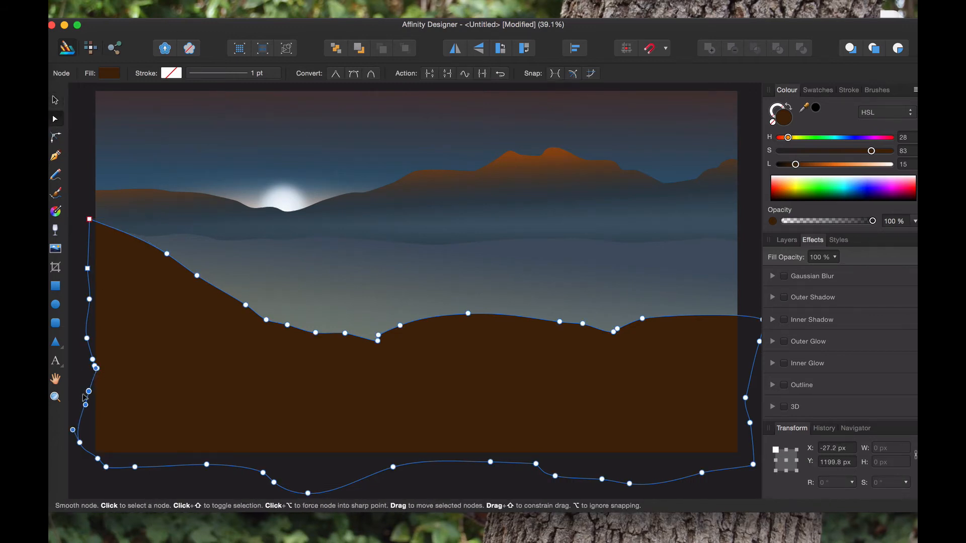
pyautogui.click(97, 373)
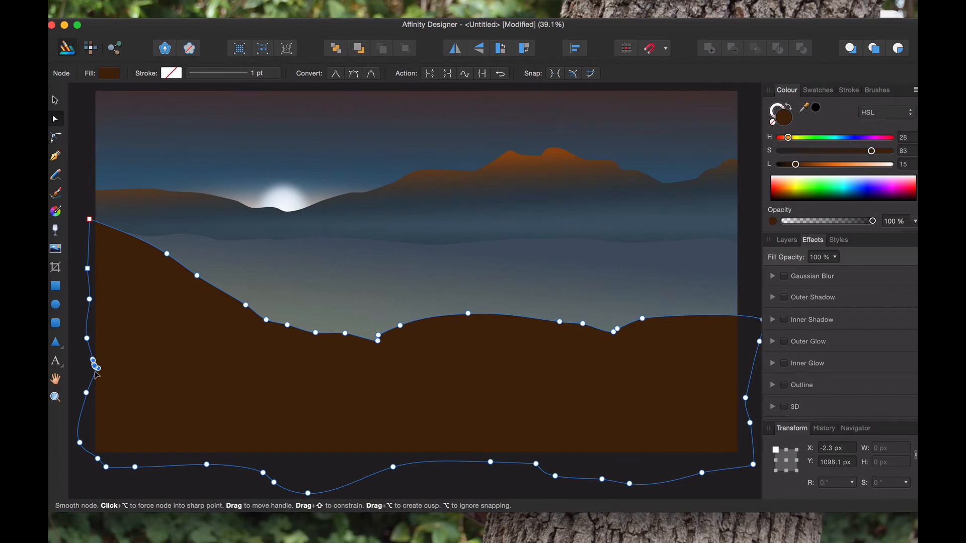
pyautogui.moveTo(95, 372)
pyautogui.mouseDown()
pyautogui.moveTo(95, 381)
pyautogui.moveTo(88, 377)
pyautogui.mouseUp()
pyautogui.click(89, 368)
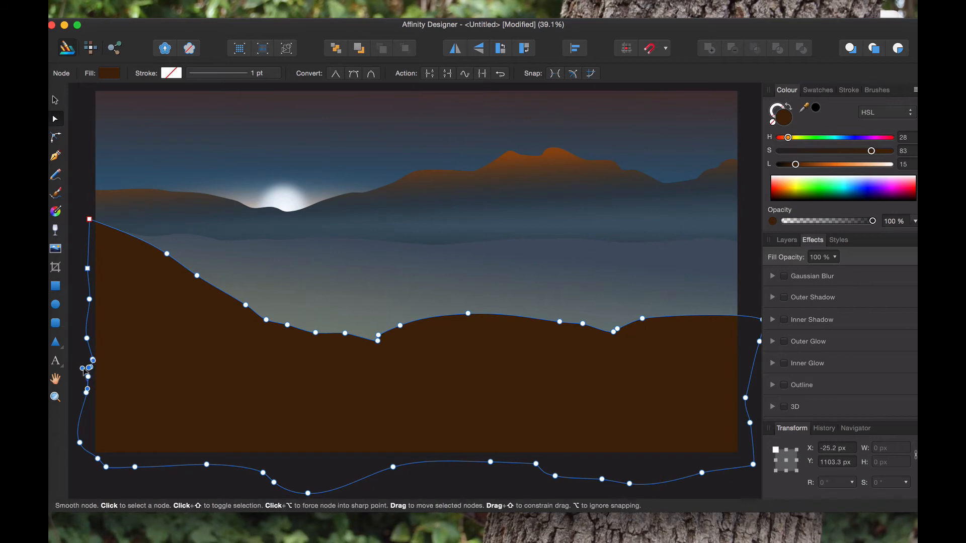
pyautogui.click(55, 100)
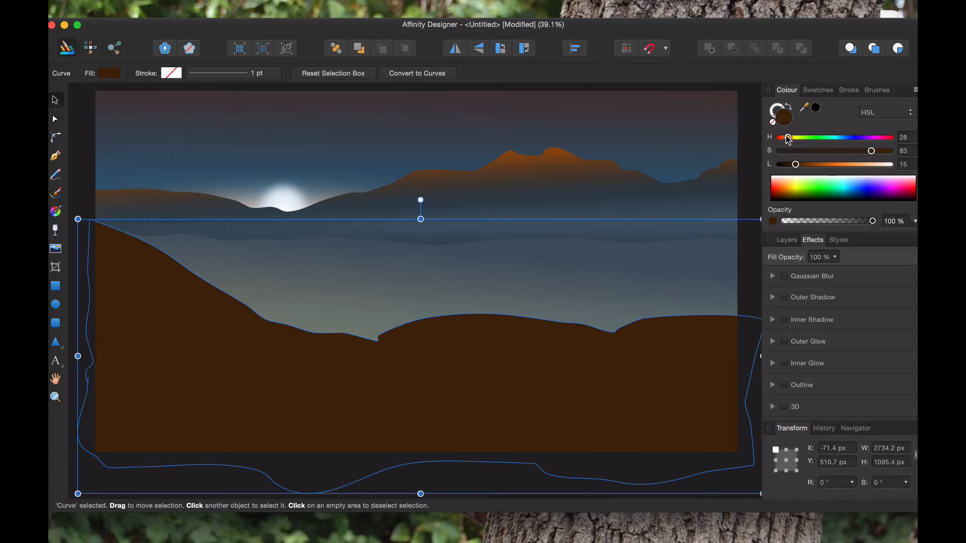
pyautogui.click(777, 107)
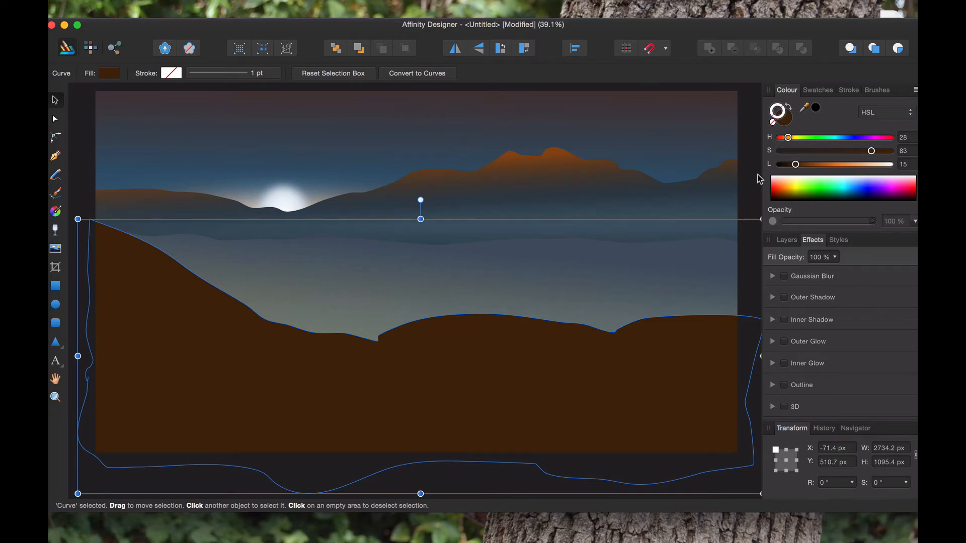
pyautogui.click(754, 195)
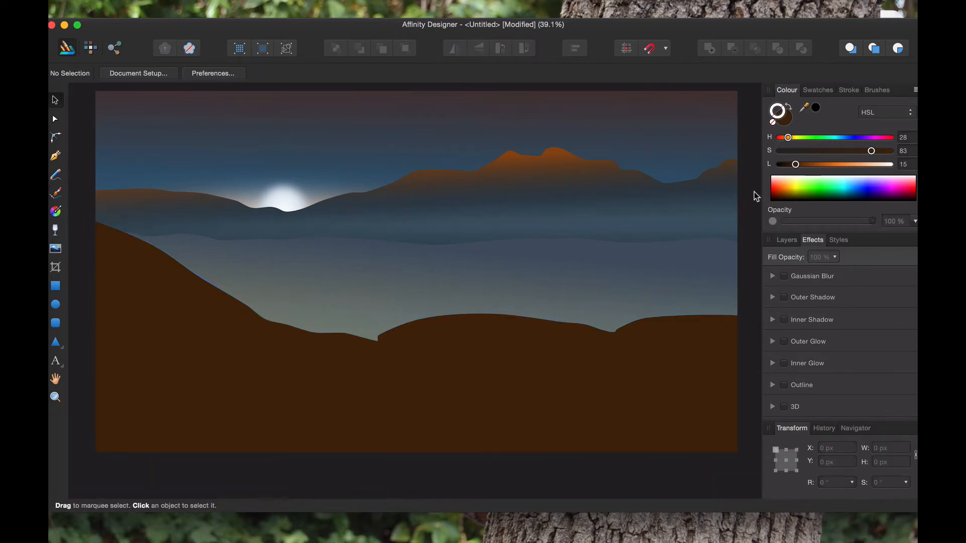
# Smooth the foreground hill's ridge by moving the nodes at both notches and lowering the right-hand and middle humps
pyautogui.click(668, 362)
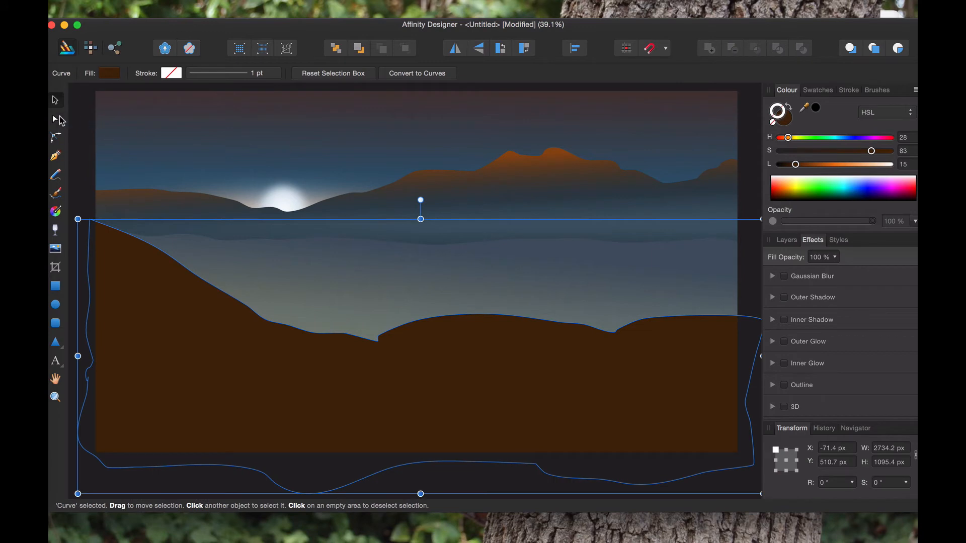
pyautogui.click(56, 120)
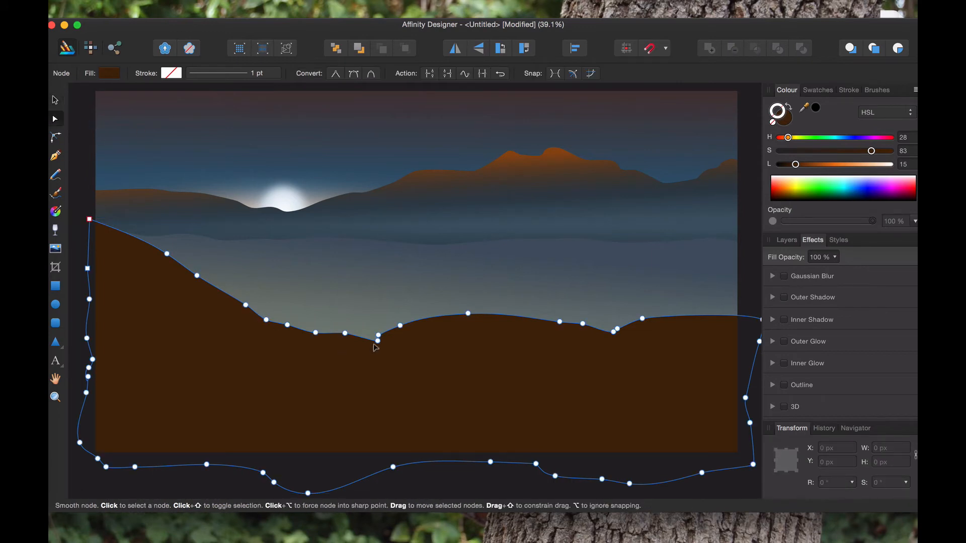
pyautogui.moveTo(377, 341); pyautogui.dragTo(362, 336)
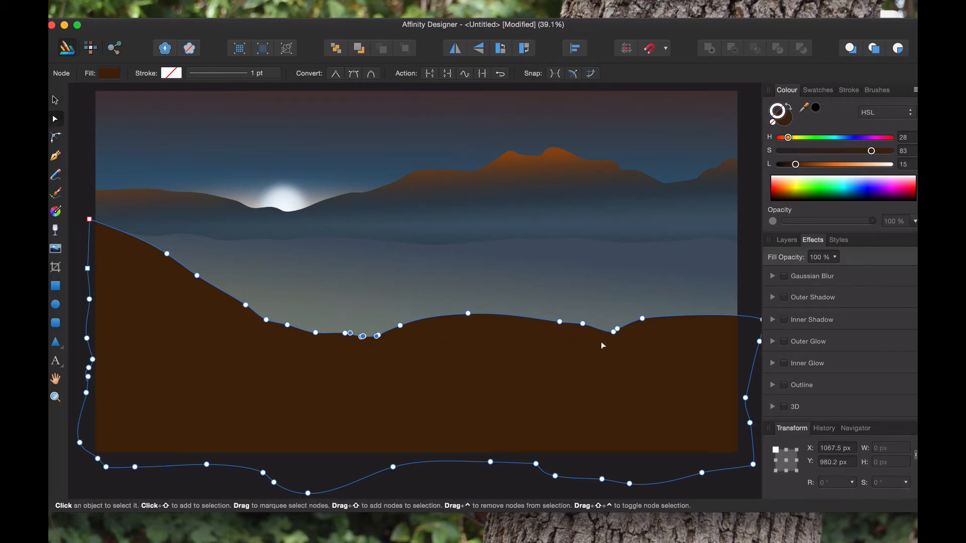
pyautogui.moveTo(618, 295); pyautogui.dragTo(772, 347)
pyautogui.moveTo(639, 323); pyautogui.dragTo(659, 333)
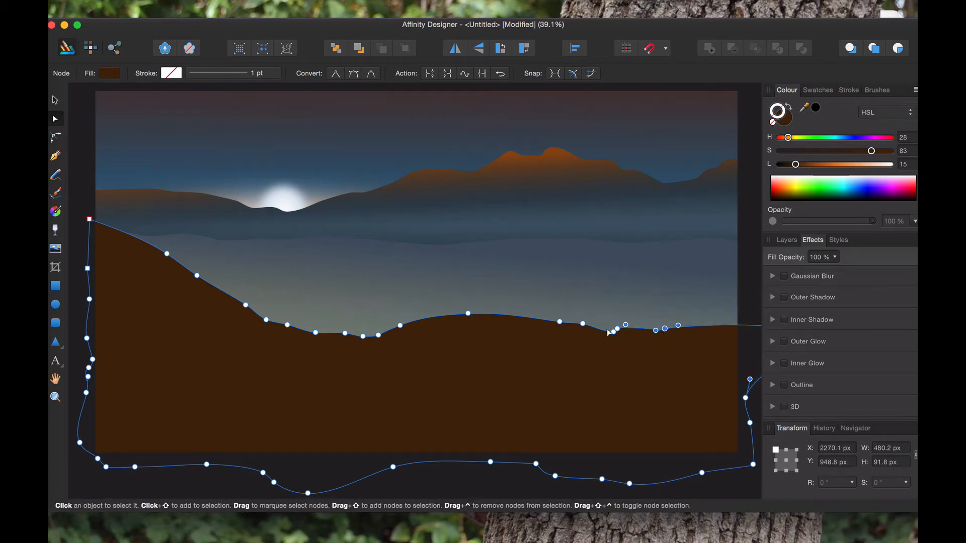
pyautogui.click(626, 332)
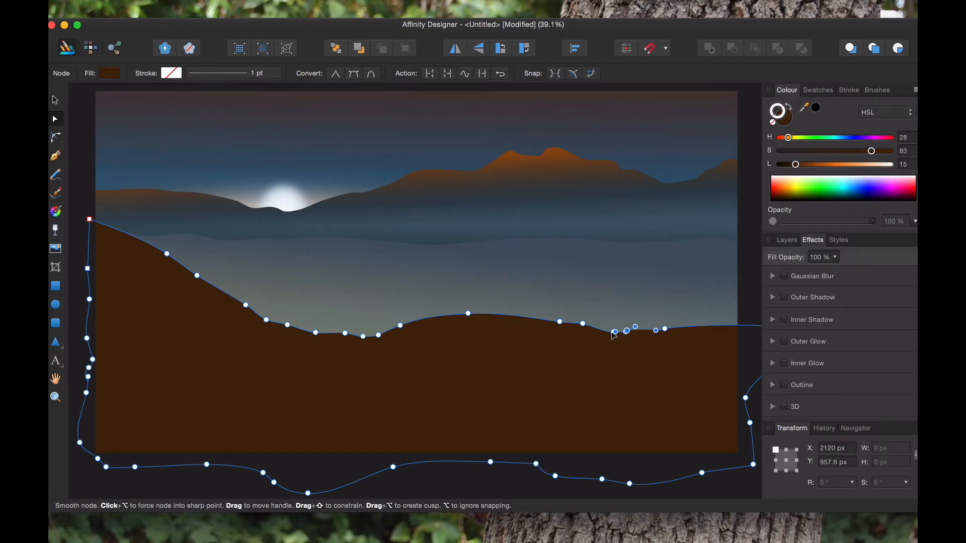
pyautogui.moveTo(579, 326); pyautogui.dragTo(581, 334)
pyautogui.moveTo(464, 317)
pyautogui.mouseDown()
pyautogui.moveTo(466, 328)
pyautogui.moveTo(470, 320)
pyautogui.mouseUp()
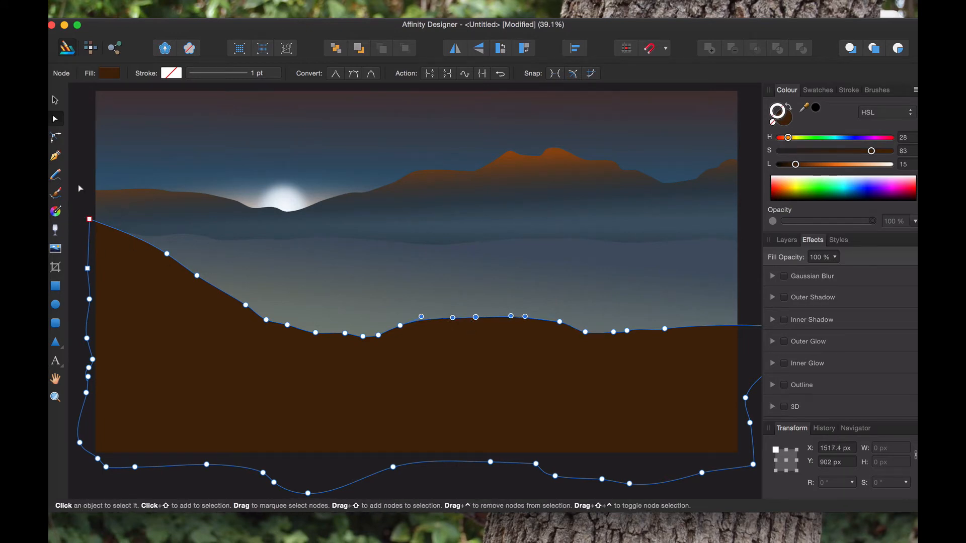
# Try a dark blue stroke with hue 217 on the foreground hill, then remove the stroke
pyautogui.click(55, 99)
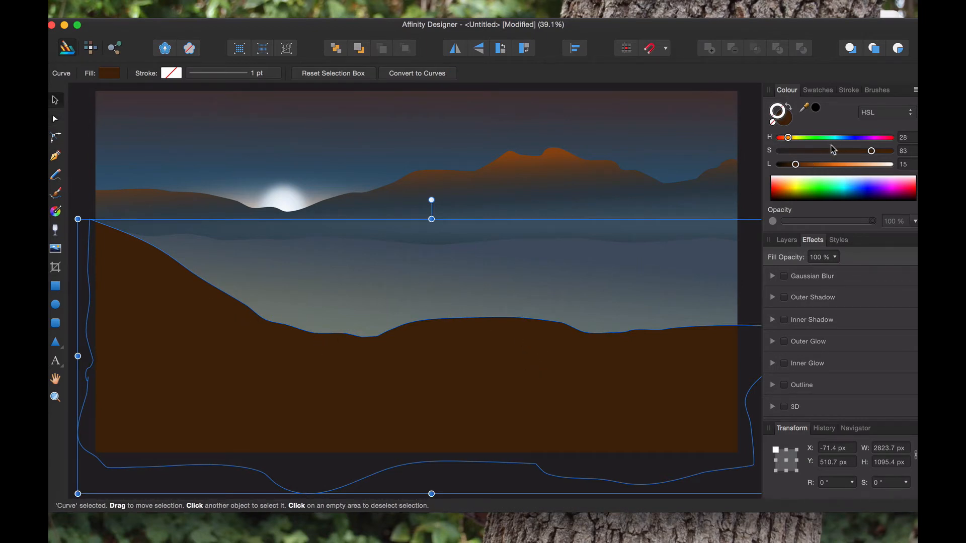
pyautogui.moveTo(788, 137); pyautogui.dragTo(846, 138)
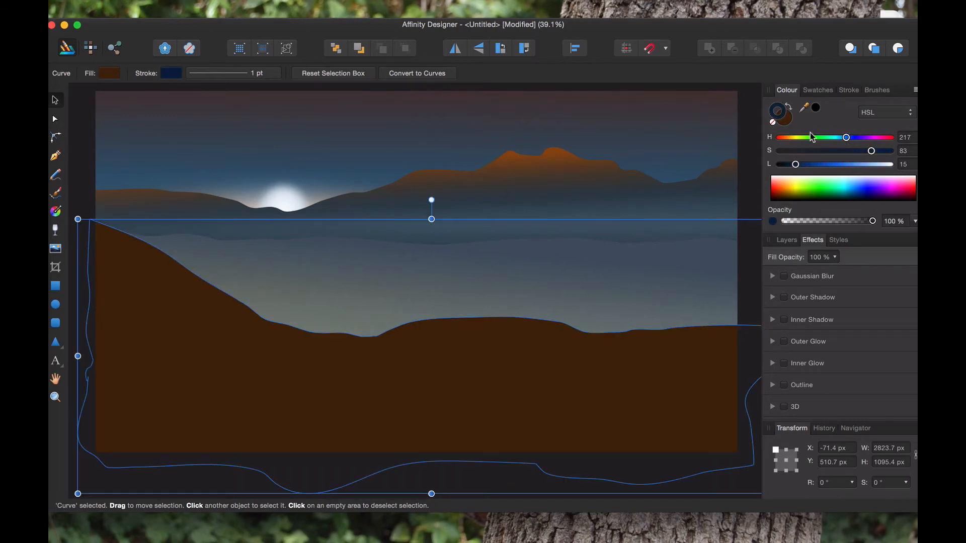
pyautogui.click(773, 122)
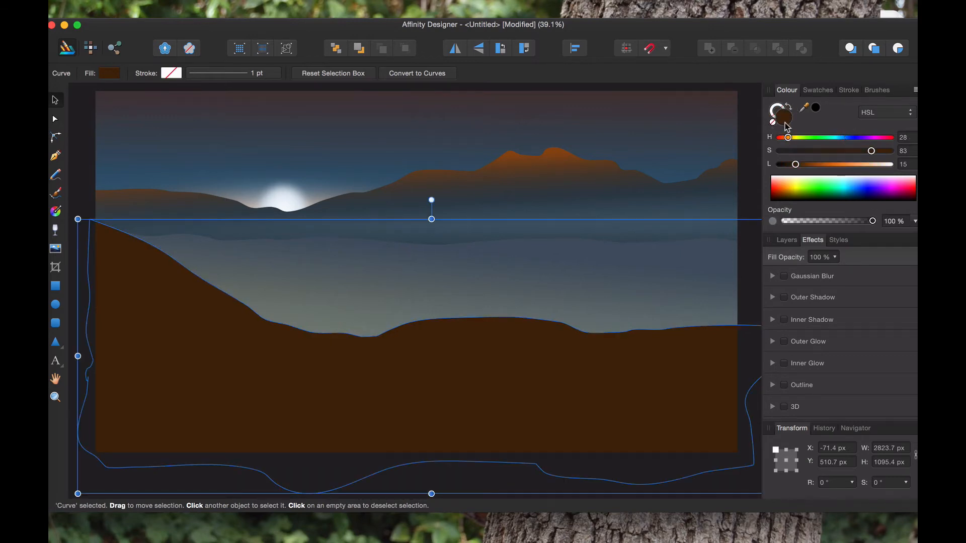
# Recolour the foreground hill's fill to dark blue with hue 202, saturation 81 and lightness 14
pyautogui.click(835, 138)
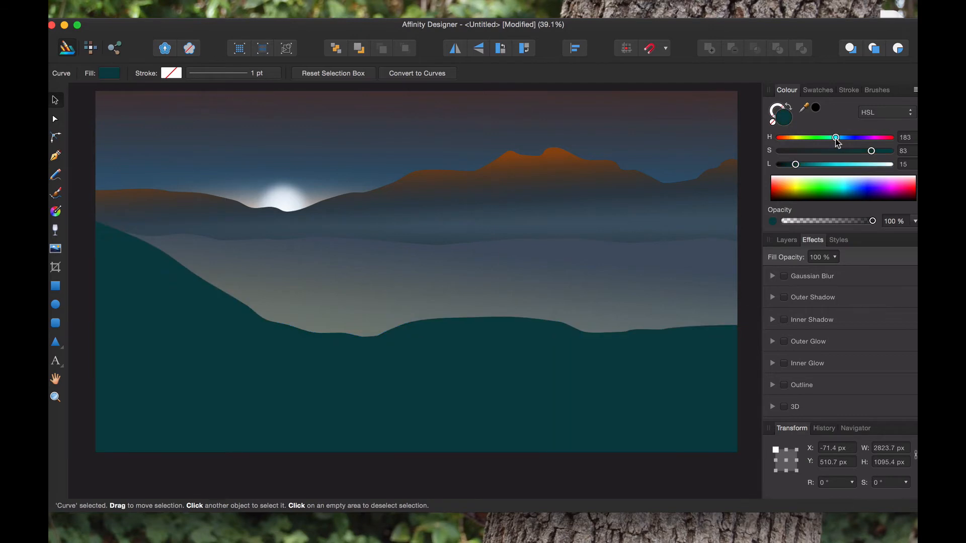
pyautogui.moveTo(837, 141); pyautogui.dragTo(843, 145)
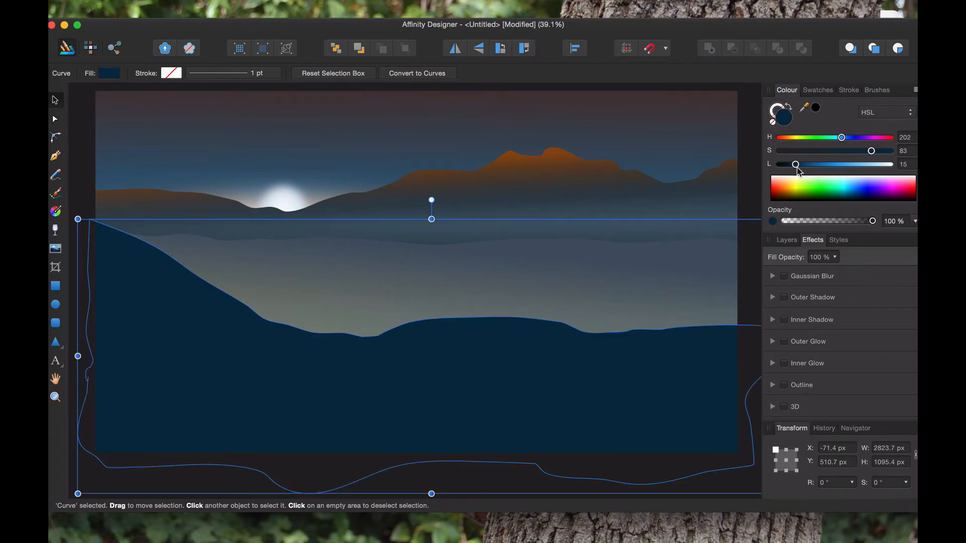
pyautogui.moveTo(799, 170); pyautogui.dragTo(793, 165)
pyautogui.moveTo(868, 152)
pyautogui.mouseDown()
pyautogui.moveTo(811, 155)
pyautogui.moveTo(870, 156)
pyautogui.mouseUp()
pyautogui.moveTo(870, 155); pyautogui.dragTo(870, 156)
pyautogui.moveTo(793, 162); pyautogui.dragTo(795, 162)
# Shrink the foreground hill from its top edge to about 984 px high and set its blend mode to Overlay
pyautogui.moveTo(431, 219); pyautogui.dragTo(431, 247)
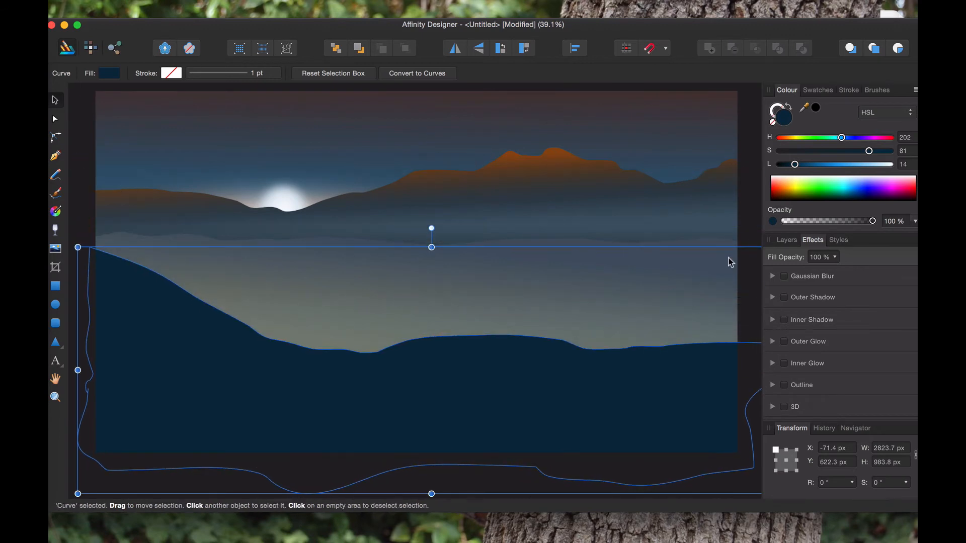
pyautogui.click(787, 240)
pyautogui.click(872, 257)
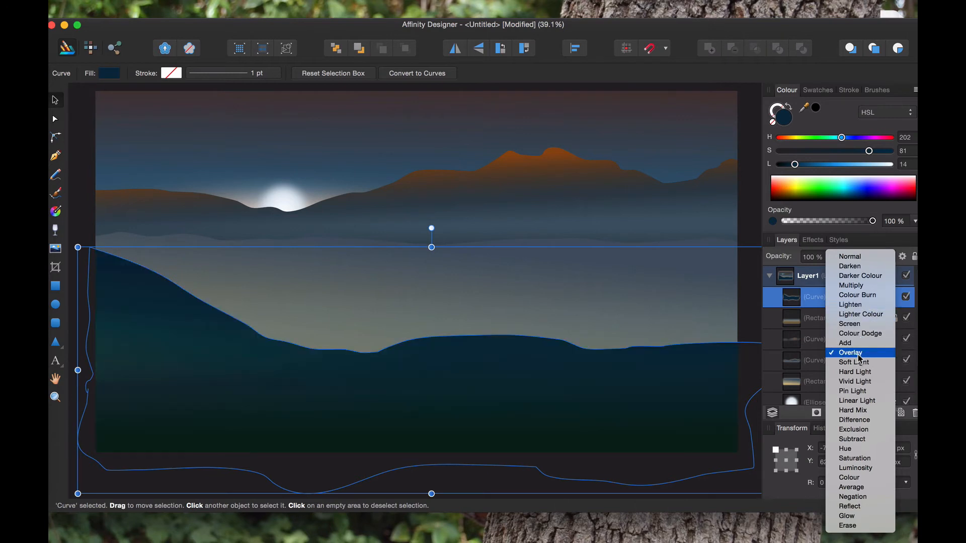
pyautogui.click(858, 355)
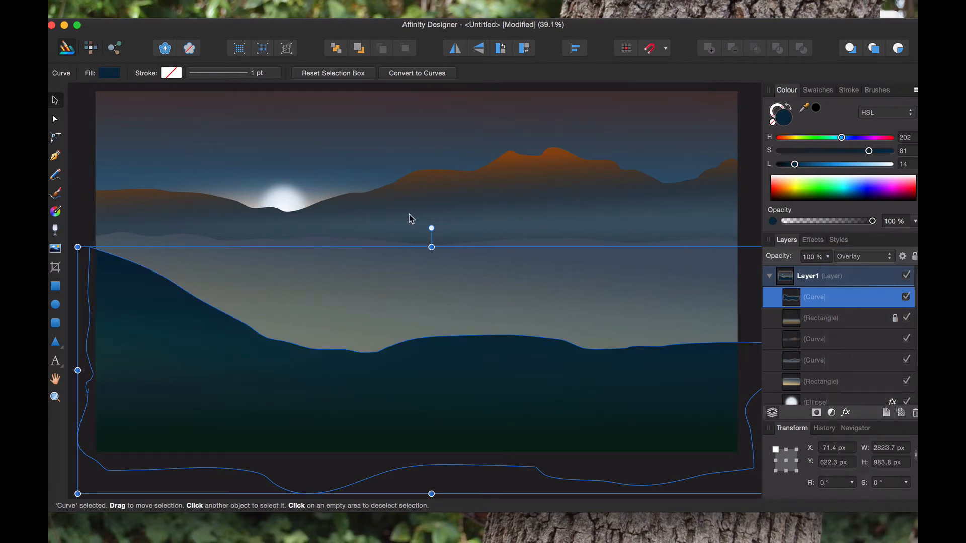
# Flatten the left part of the hill's ridge by lowering its edge nodes and moving the two nodes on the slope
pyautogui.click(57, 119)
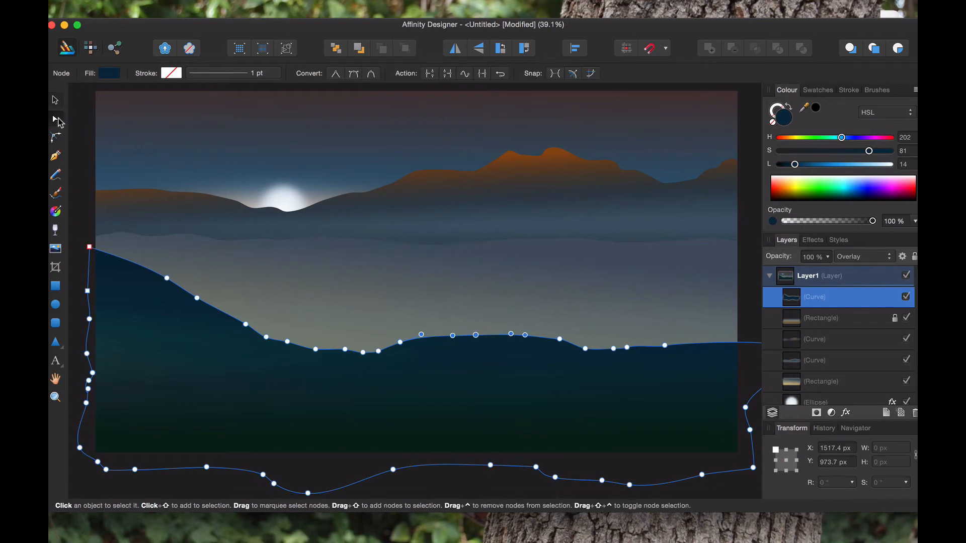
pyautogui.click(89, 266)
pyautogui.moveTo(89, 265); pyautogui.dragTo(82, 336)
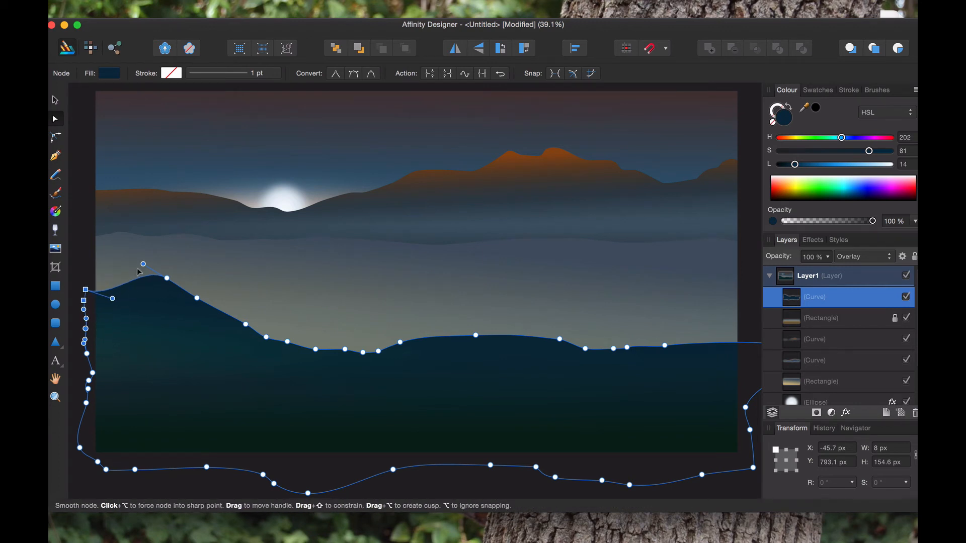
pyautogui.moveTo(137, 268); pyautogui.dragTo(110, 290)
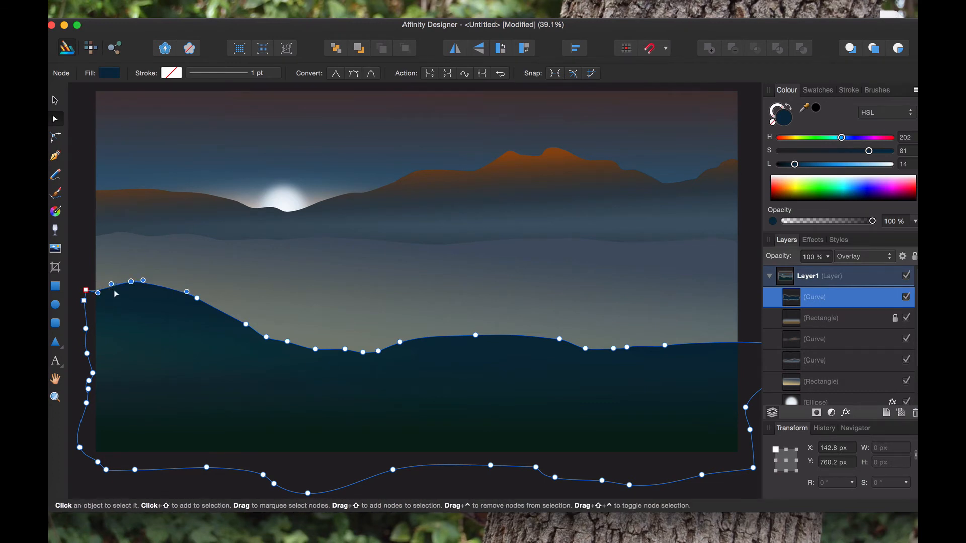
pyautogui.moveTo(127, 288); pyautogui.dragTo(136, 297)
pyautogui.moveTo(198, 299); pyautogui.dragTo(211, 305)
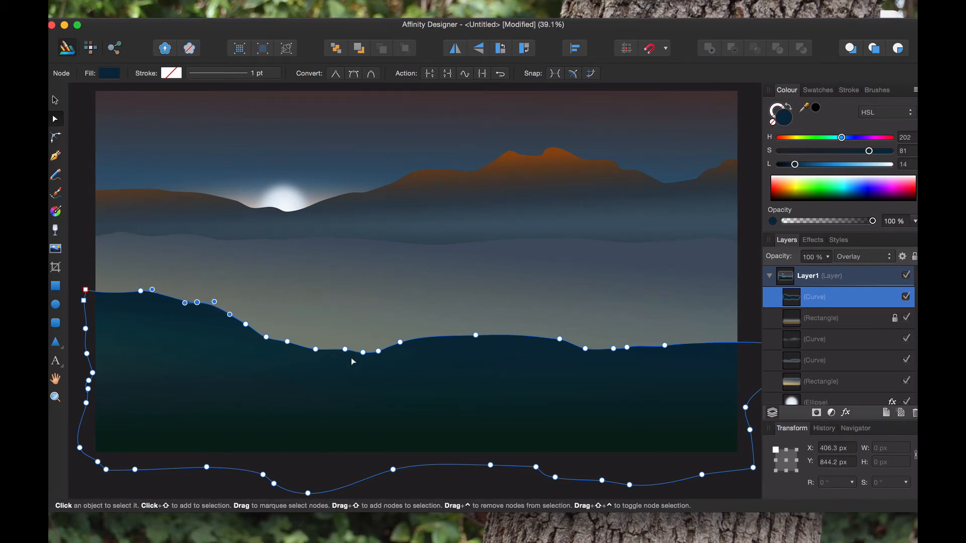
pyautogui.click(55, 99)
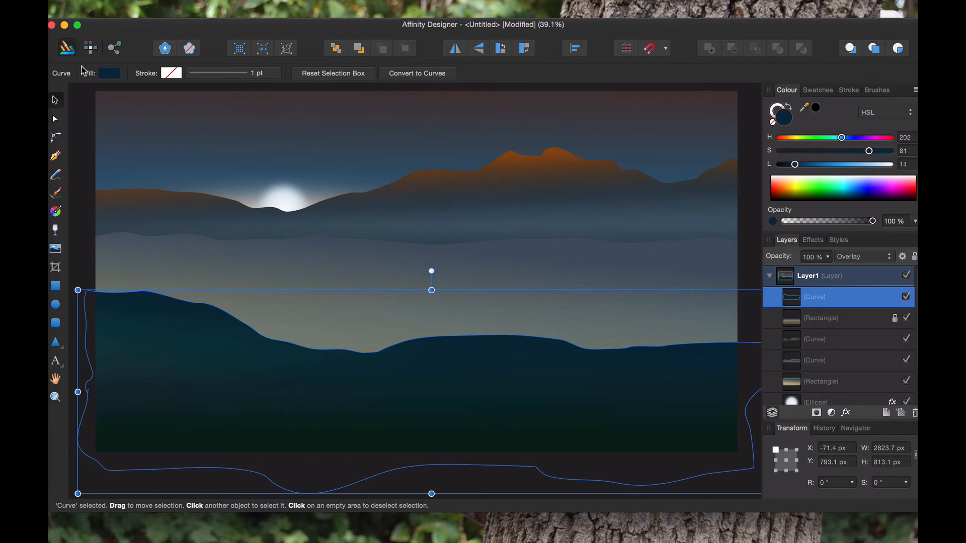
# Raise the right end of the hill's ridge and smooth the dip beside it by adjusting nodes and handles, then deselect the shape
pyautogui.click(56, 121)
pyautogui.moveTo(664, 346); pyautogui.dragTo(728, 328)
pyautogui.click(615, 348)
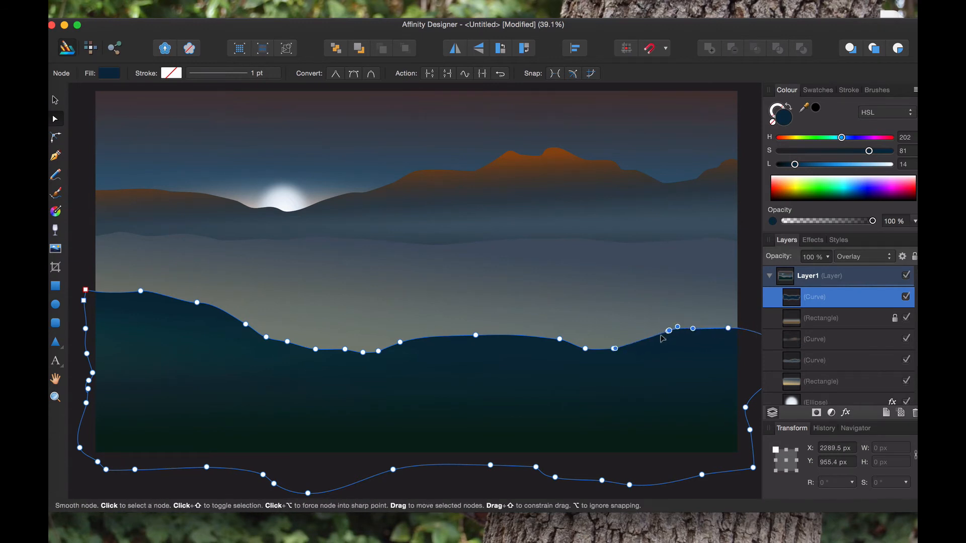
pyautogui.moveTo(616, 349); pyautogui.dragTo(631, 348)
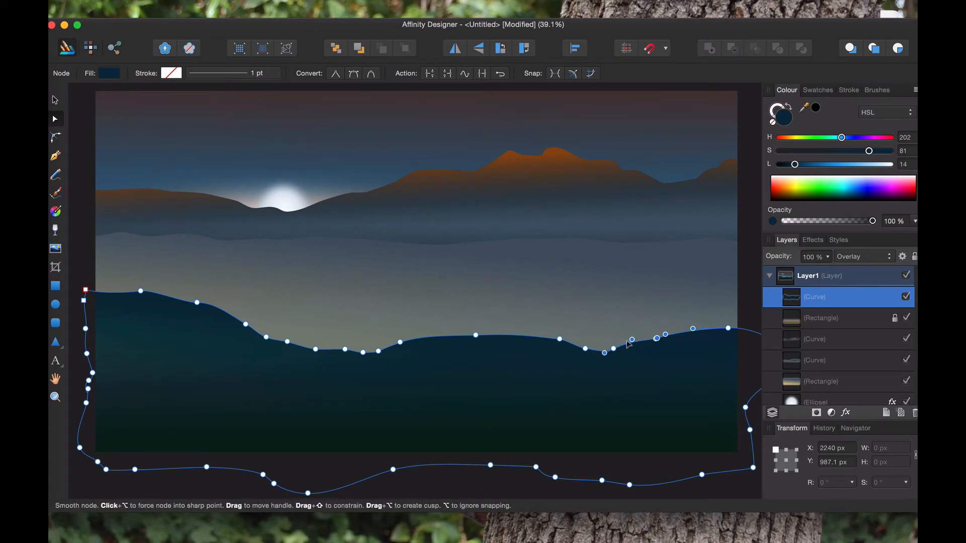
pyautogui.moveTo(615, 349); pyautogui.dragTo(616, 359)
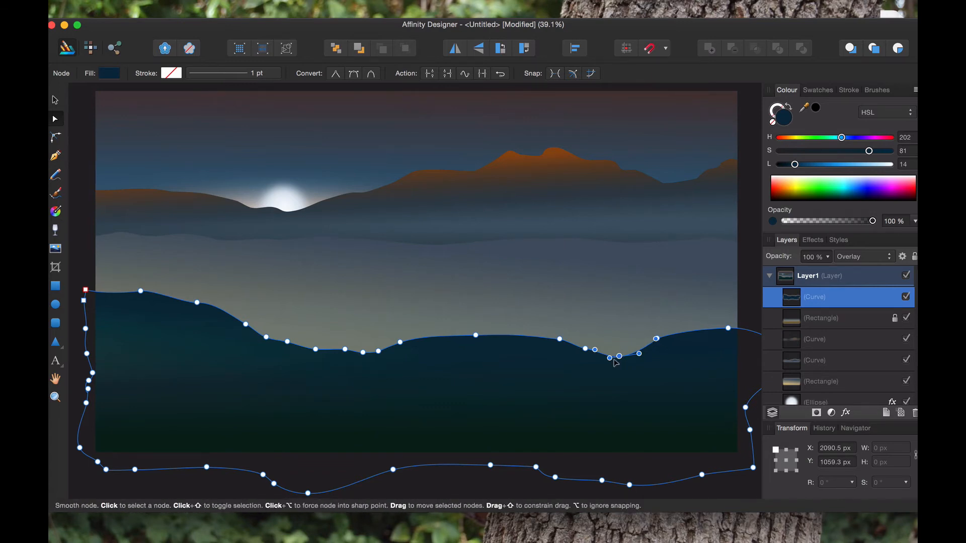
pyautogui.moveTo(616, 363); pyautogui.dragTo(621, 353)
pyautogui.click(55, 101)
pyautogui.click(78, 121)
# Stretch the foreground hill upward from its top edge to about 1112 px high, then deselect it
pyautogui.click(493, 362)
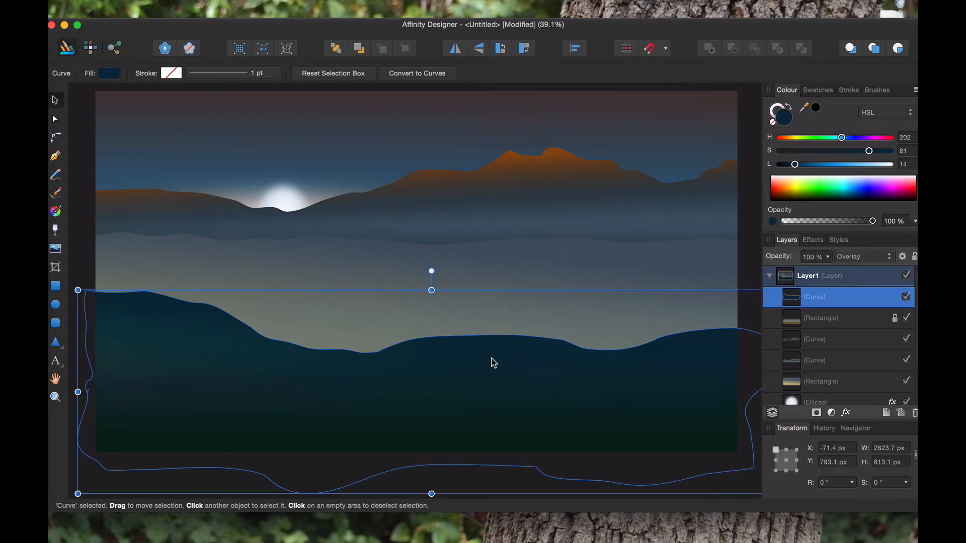
pyautogui.moveTo(432, 292); pyautogui.dragTo(441, 219)
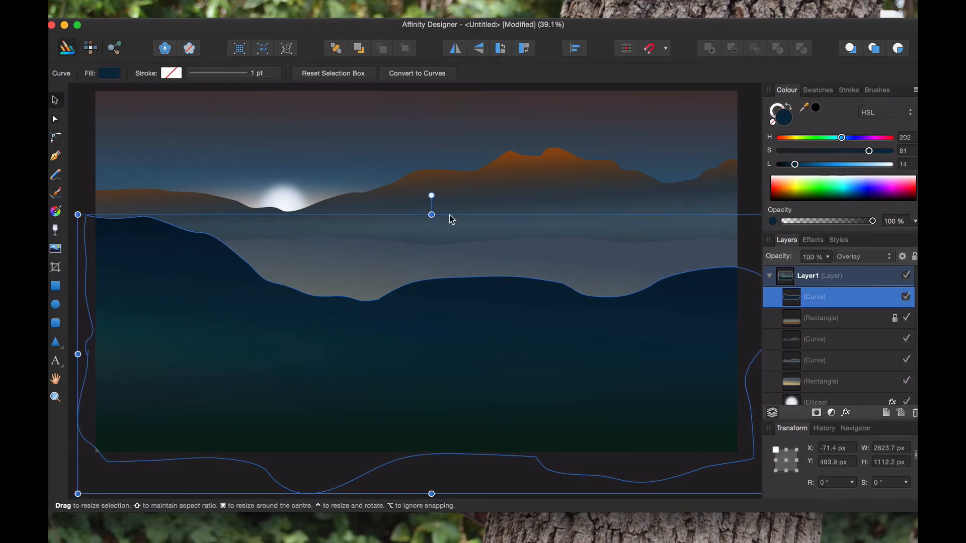
pyautogui.click(749, 170)
pyautogui.click(754, 128)
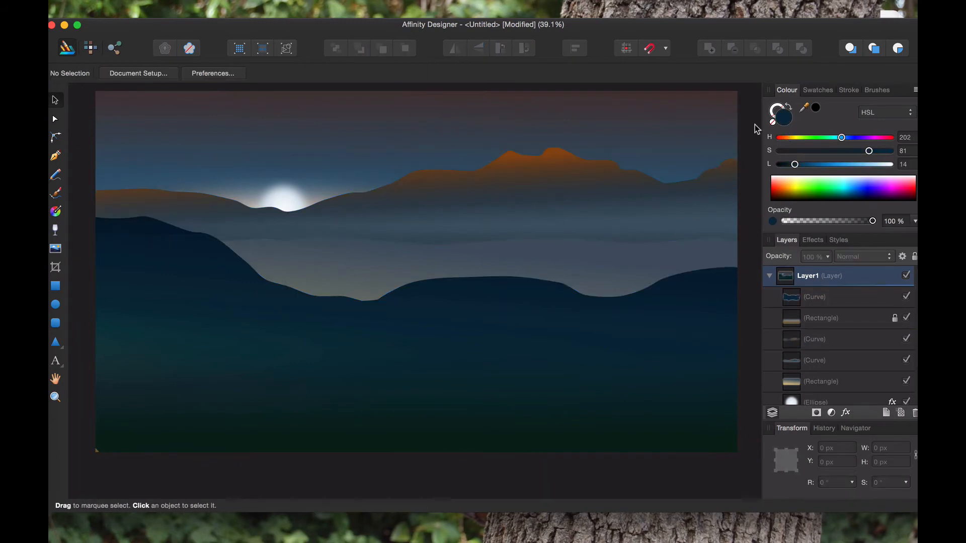
# Move the lowest node on the hill's bottom outline up closer to the artboard, then deselect the shape
pyautogui.click(650, 375)
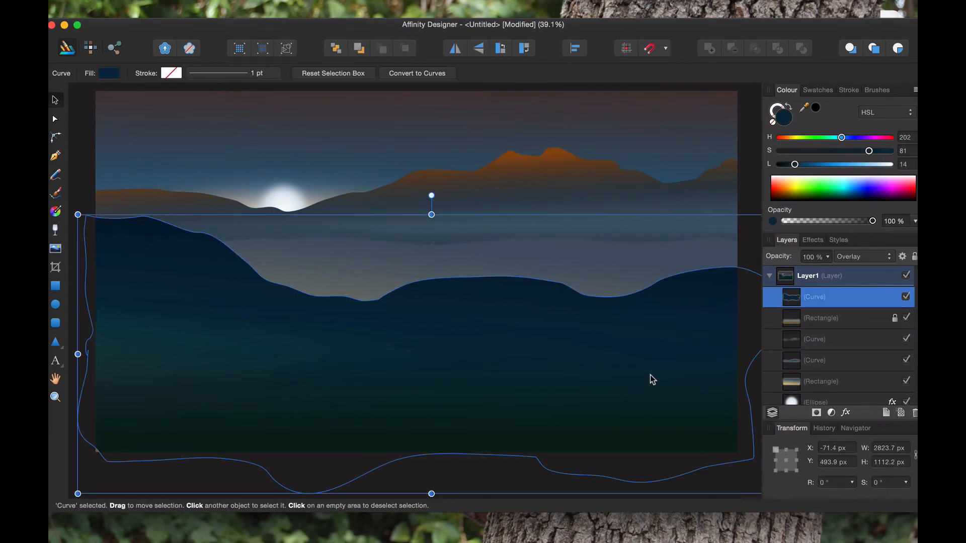
pyautogui.click(56, 120)
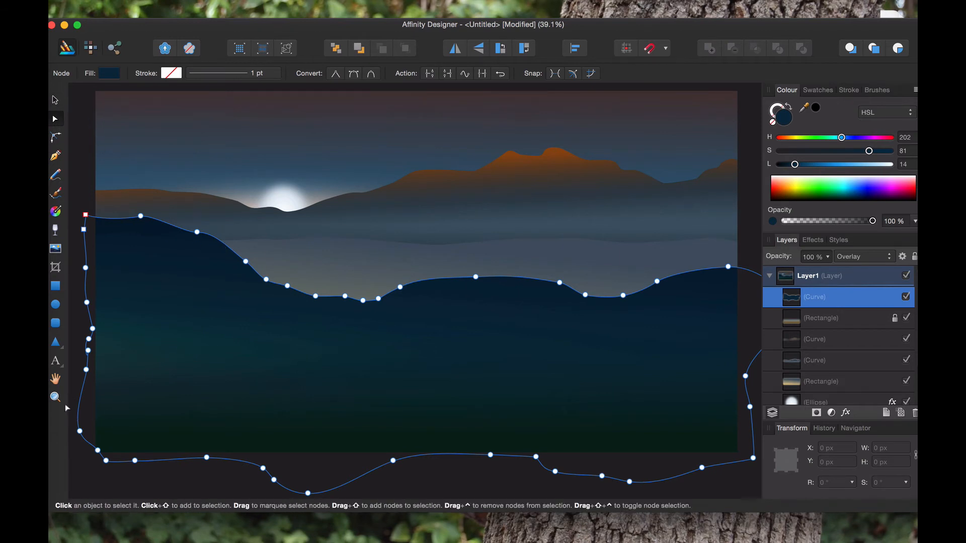
pyautogui.moveTo(307, 493); pyautogui.dragTo(288, 468)
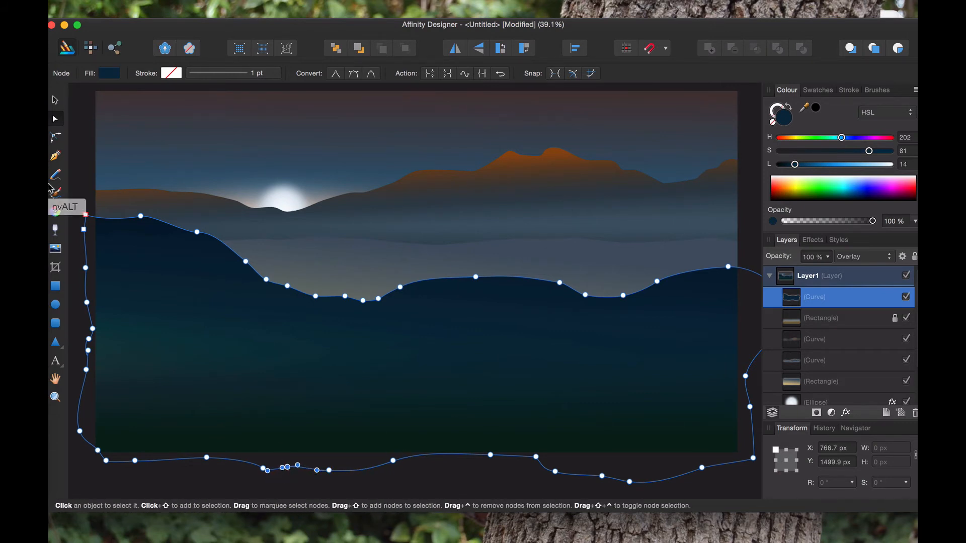
pyautogui.click(55, 100)
pyautogui.click(82, 120)
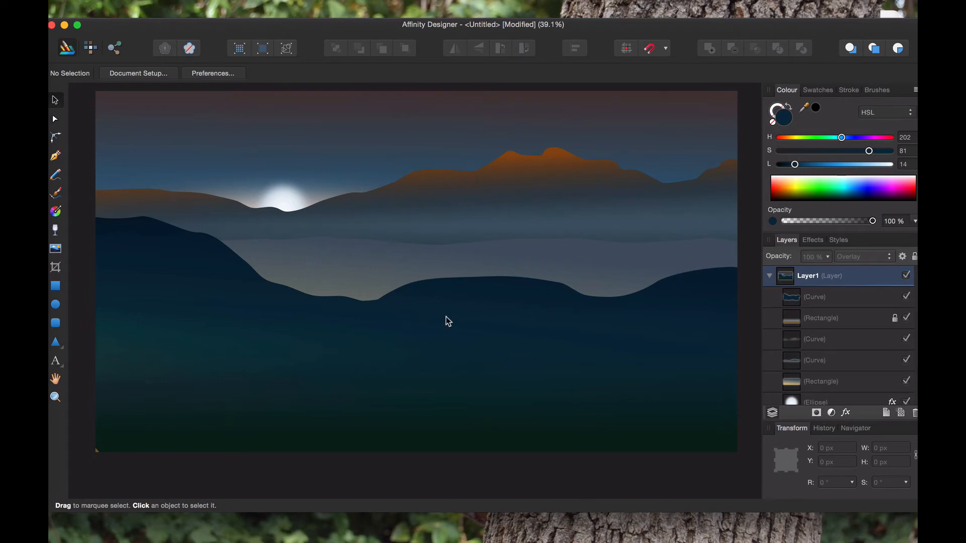
# Squash the hill from its bottom edge into a band about 492 px high, then deselect it
pyautogui.click(422, 312)
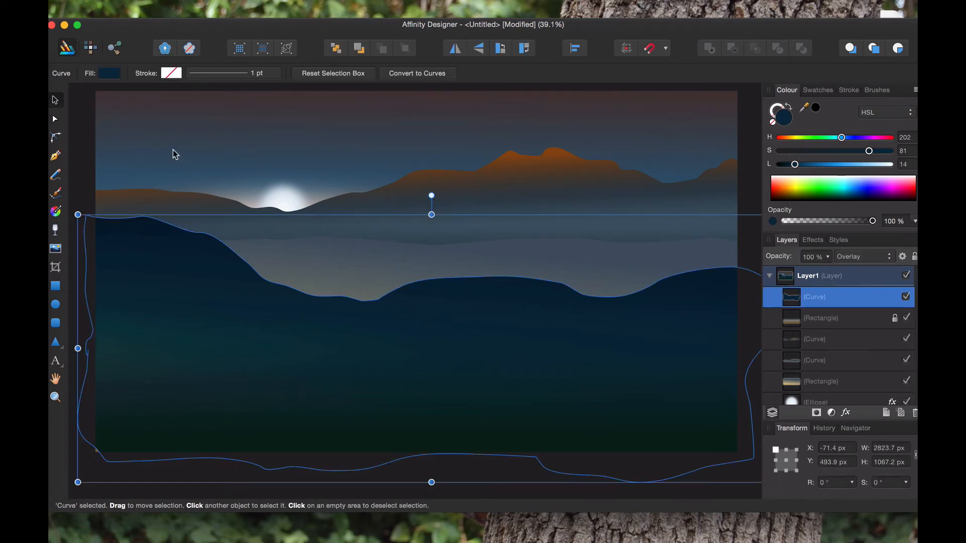
pyautogui.moveTo(430, 449); pyautogui.dragTo(423, 338)
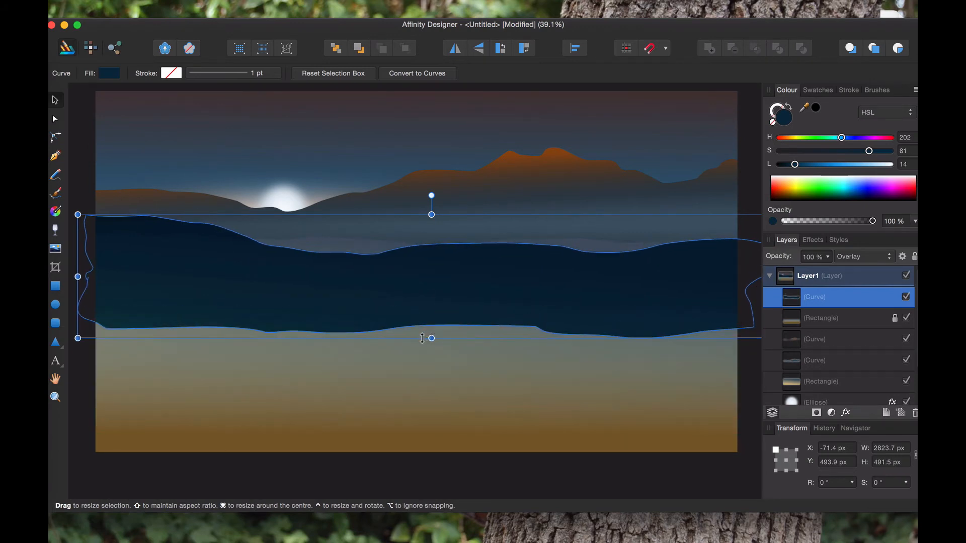
pyautogui.click(589, 87)
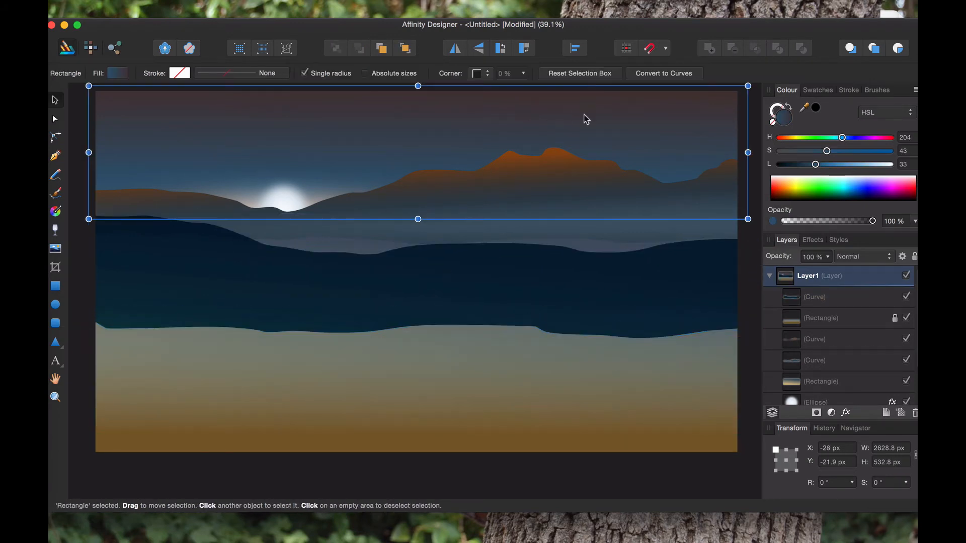
pyautogui.click(753, 204)
# Duplicate the dark blue hill band slightly lower on the artboard and set the copy's blend mode to Normal
pyautogui.click(613, 305)
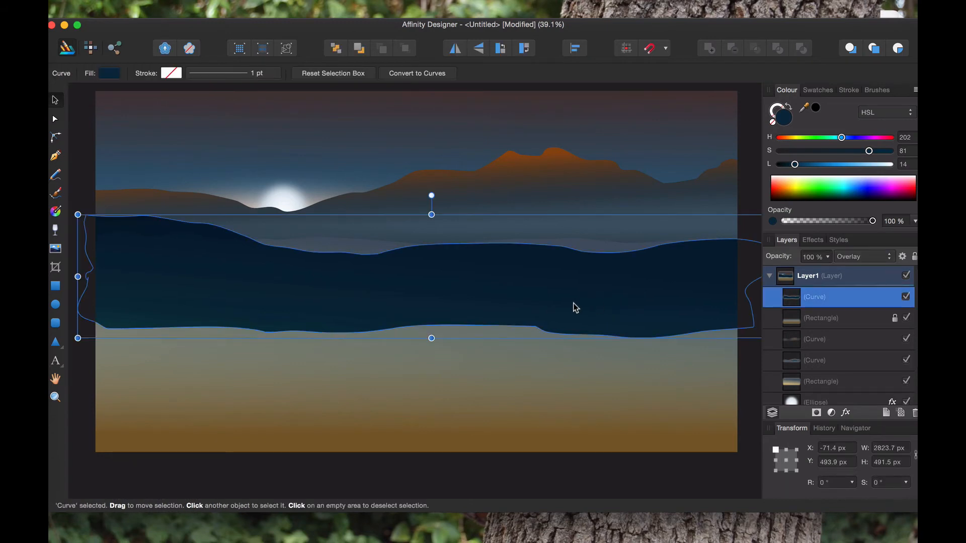
pyautogui.press('super+j')
pyautogui.moveTo(530, 286); pyautogui.dragTo(530, 327)
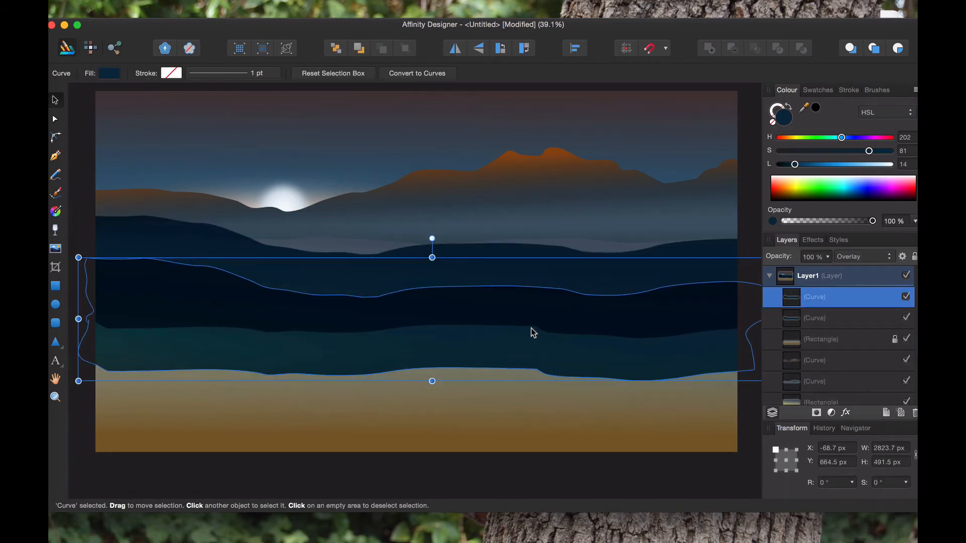
pyautogui.click(861, 258)
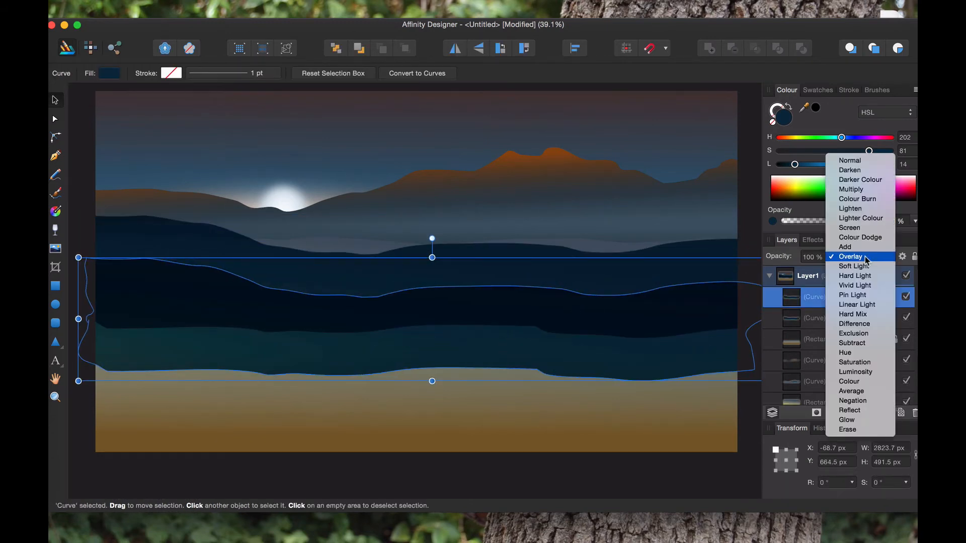
pyautogui.click(840, 159)
pyautogui.click(747, 220)
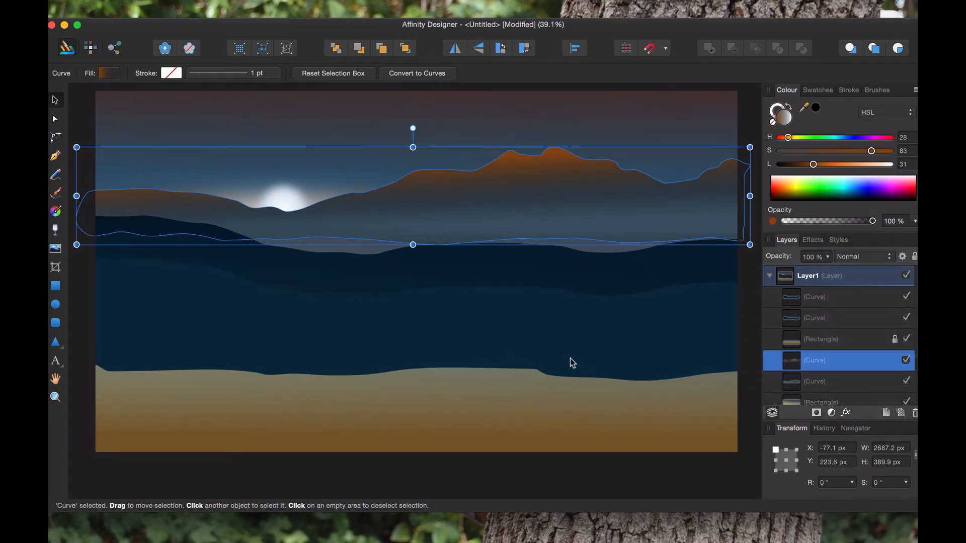
# Stretch the front hill copy past the artboard's bottom and raise its top edge, making it about 1057 px high
pyautogui.click(559, 363)
pyautogui.moveTo(432, 380); pyautogui.dragTo(417, 502)
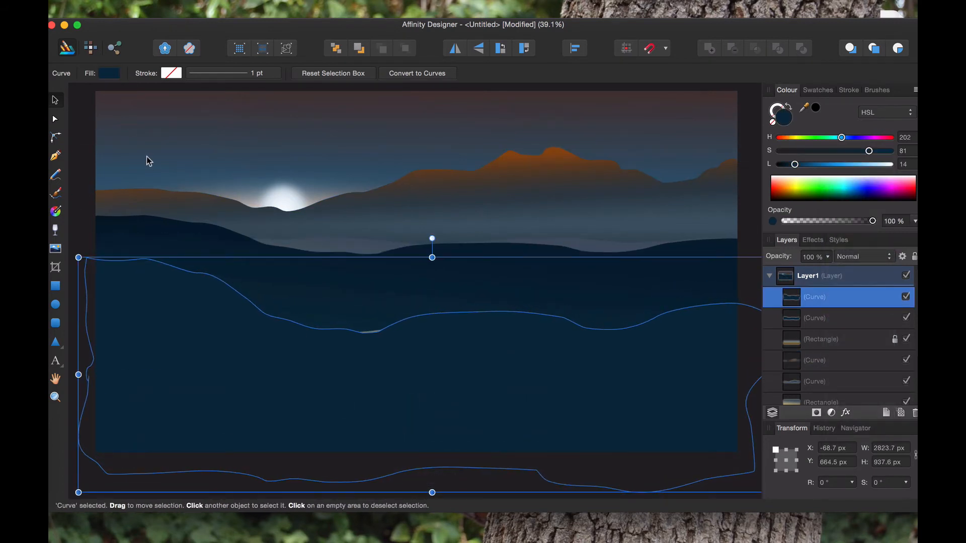
pyautogui.click(86, 119)
pyautogui.click(472, 349)
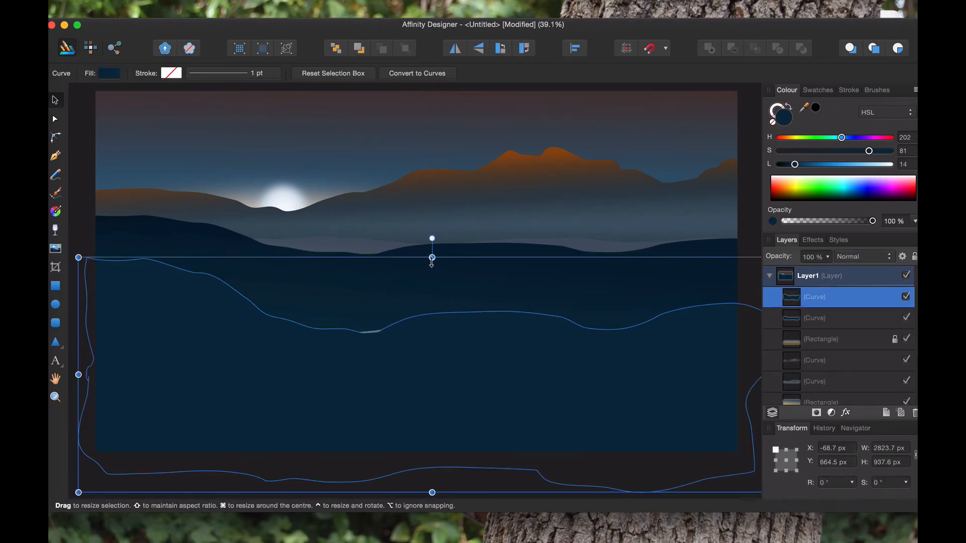
pyautogui.moveTo(432, 257); pyautogui.dragTo(423, 231)
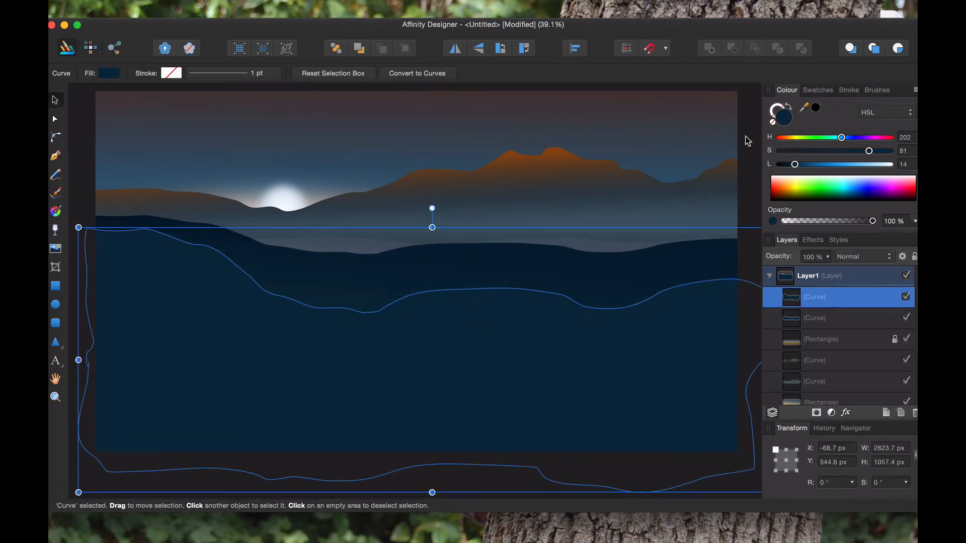
# Flip the front hill horizontally, shift and widen it to about 2850 px so it covers the artboard, and keep it selected
pyautogui.click(454, 49)
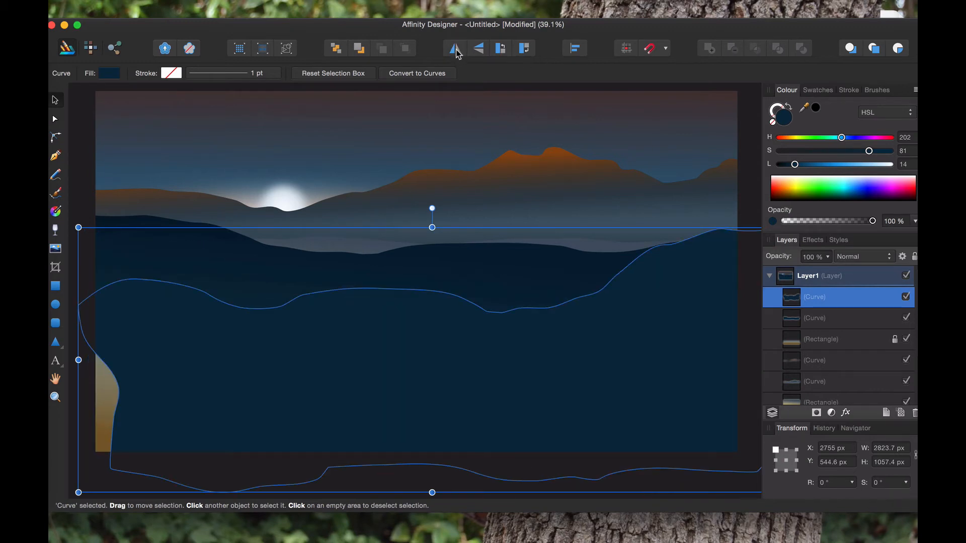
pyautogui.moveTo(502, 335); pyautogui.dragTo(469, 338)
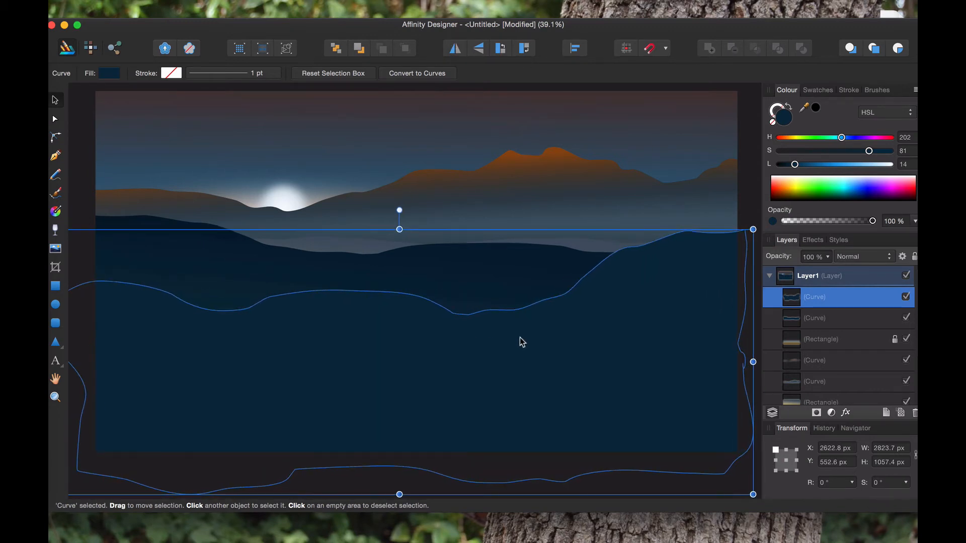
pyautogui.moveTo(753, 362)
pyautogui.mouseDown()
pyautogui.moveTo(591, 362)
pyautogui.moveTo(747, 363)
pyautogui.mouseUp()
pyautogui.click(747, 377)
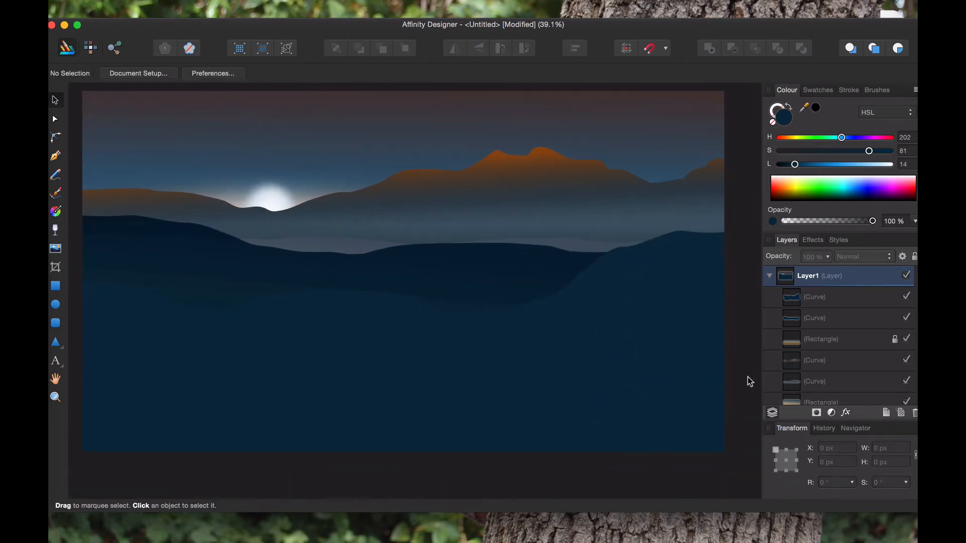
pyautogui.scroll(1, 582, 410)
pyautogui.hscroll(-1, 582, 410)
pyautogui.scroll(-1, 581, 409)
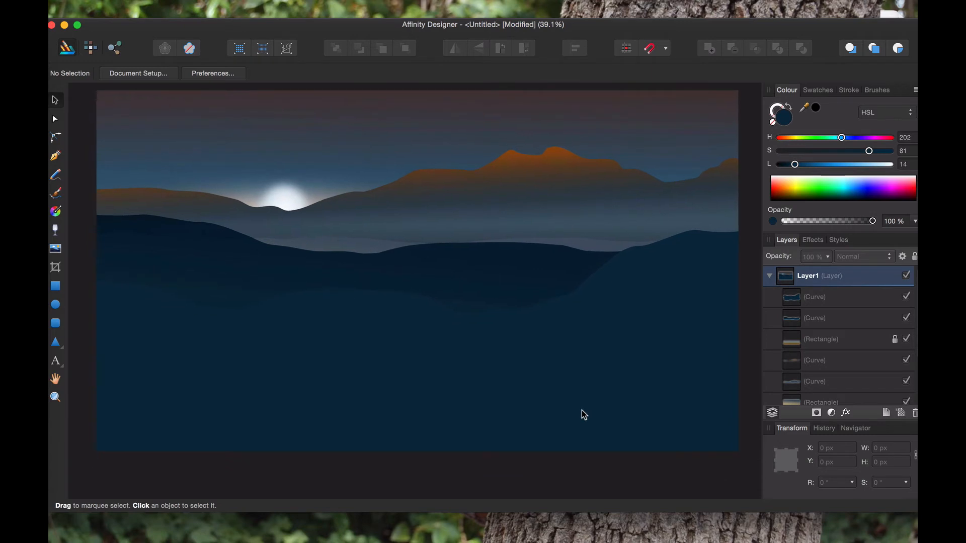
pyautogui.click(529, 336)
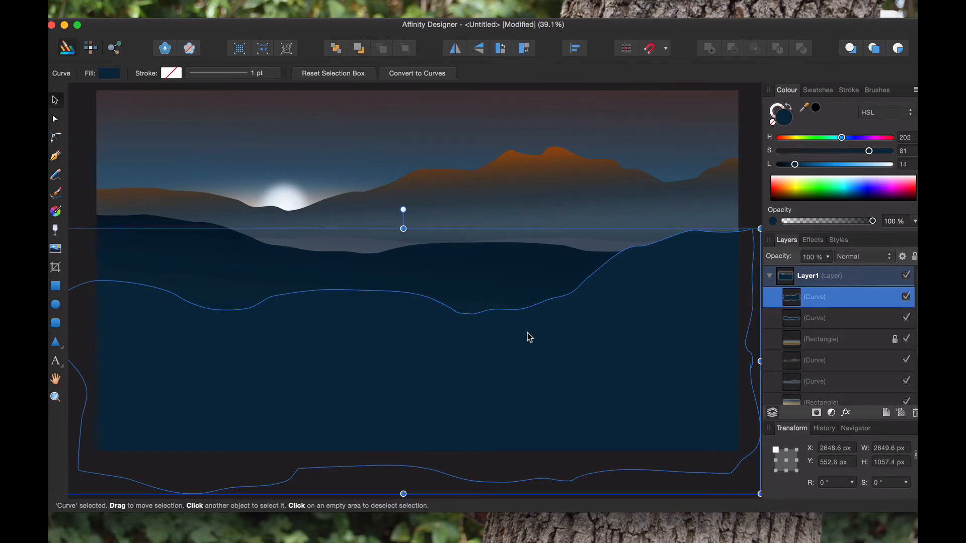
# Move the locked gradient ground rectangle above both dark blue hill curves in the layer stack, then clear the selection
pyautogui.moveTo(828, 344); pyautogui.dragTo(835, 294)
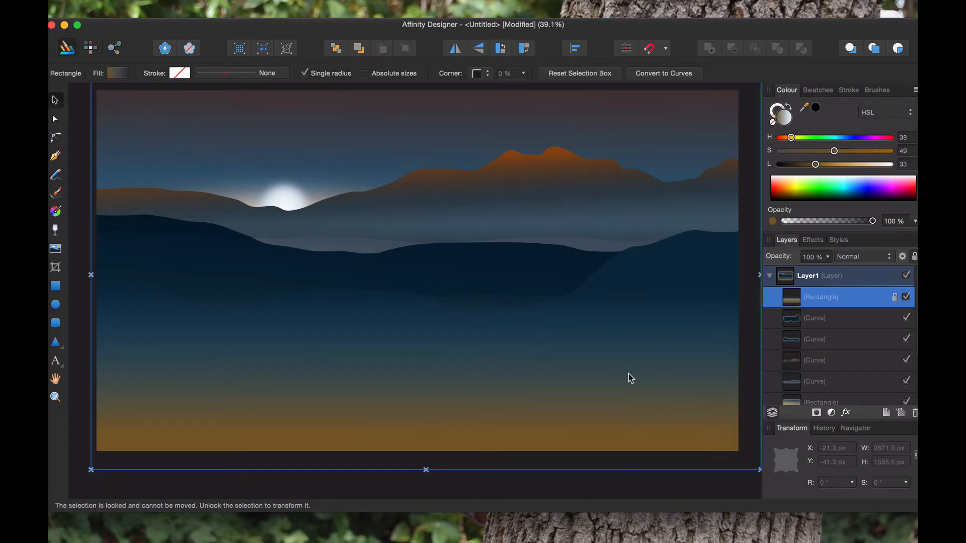
pyautogui.click(544, 408)
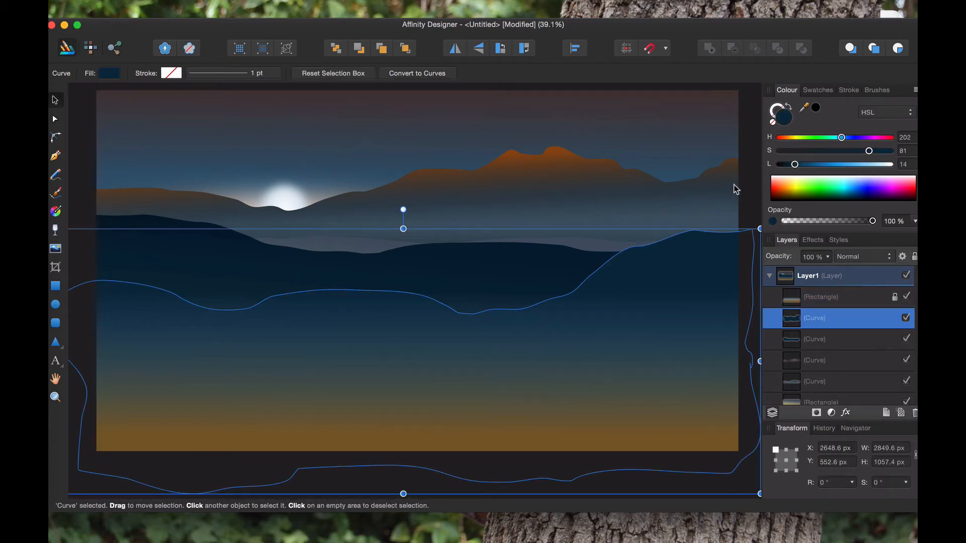
pyautogui.click(757, 178)
# Recolour the rear hill band to a muted brown with hue 37, saturation 24 and lightness 28, and set its blend mode to Normal
pyautogui.click(493, 264)
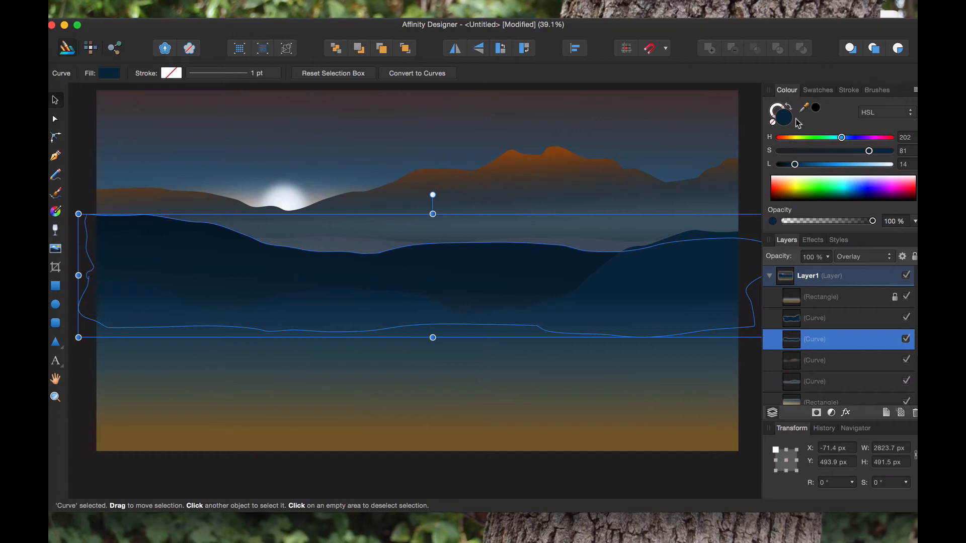
pyautogui.moveTo(838, 137); pyautogui.dragTo(791, 139)
pyautogui.moveTo(868, 150); pyautogui.dragTo(809, 183)
pyautogui.click(869, 257)
pyautogui.click(875, 163)
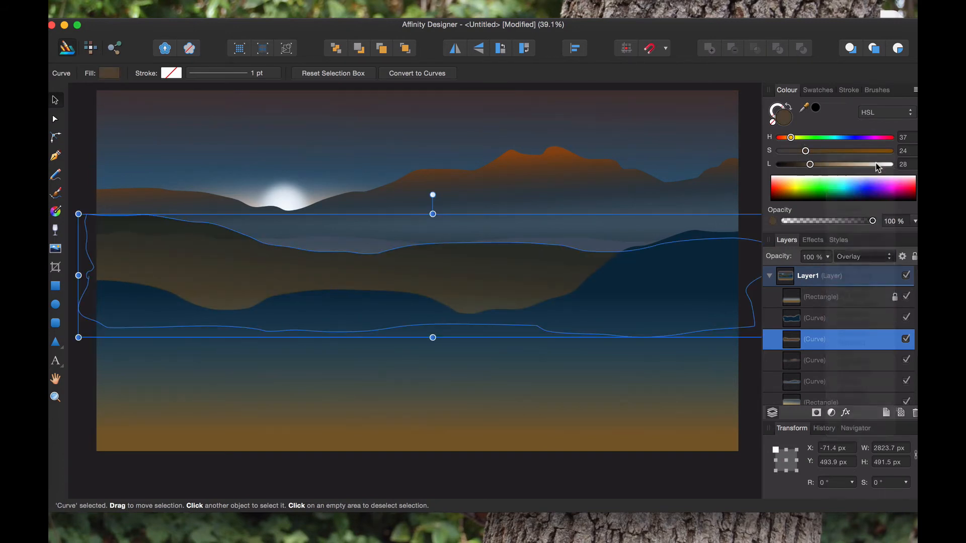
pyautogui.click(862, 256)
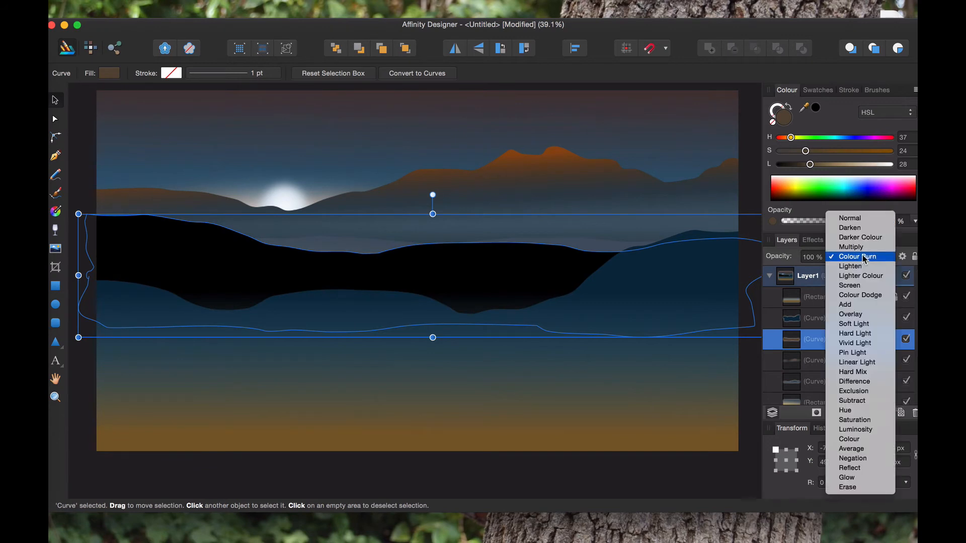
pyautogui.click(866, 219)
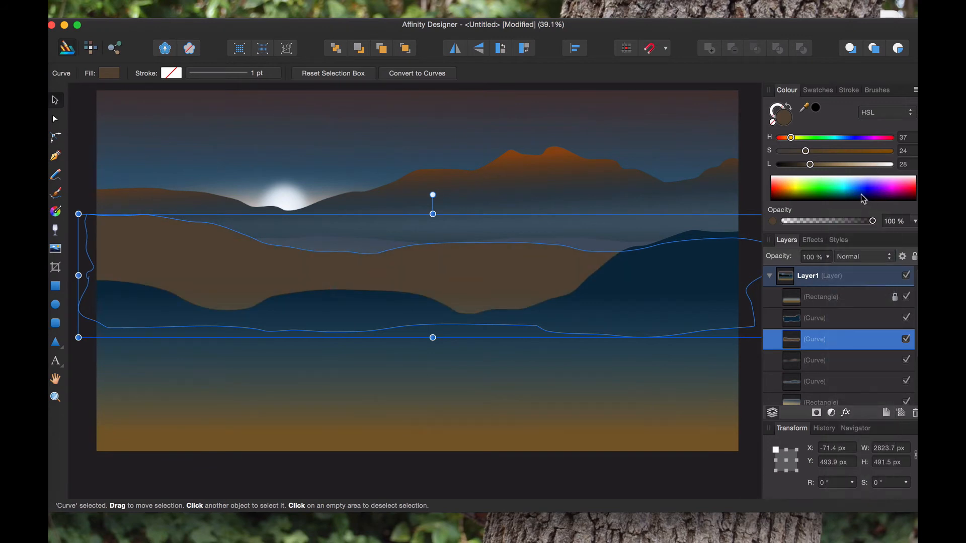
# Apply a near-vertical linear gradient fill to the brown rear hill, running from its crest below the sun to just above its lower edge
pyautogui.click(57, 215)
pyautogui.moveTo(284, 243); pyautogui.dragTo(270, 330)
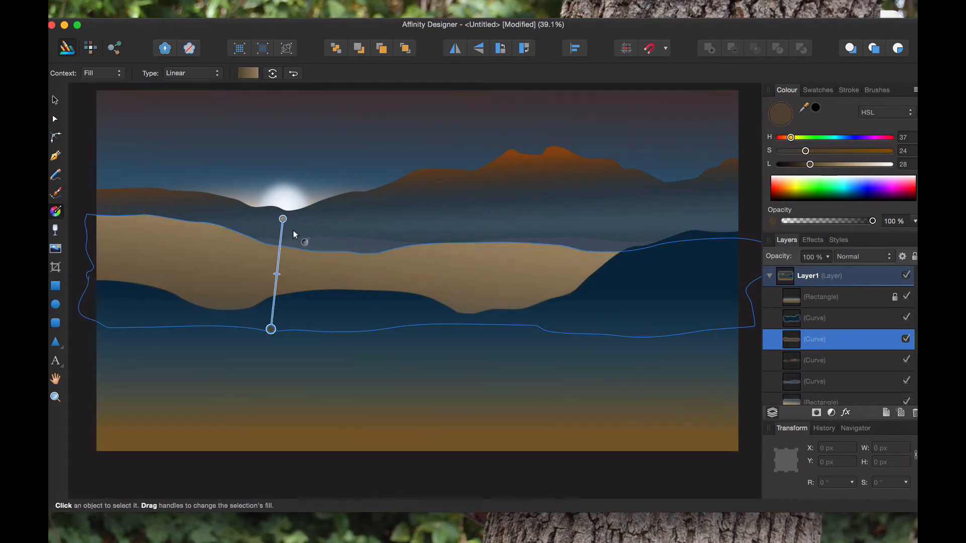
pyautogui.moveTo(283, 218); pyautogui.dragTo(275, 246)
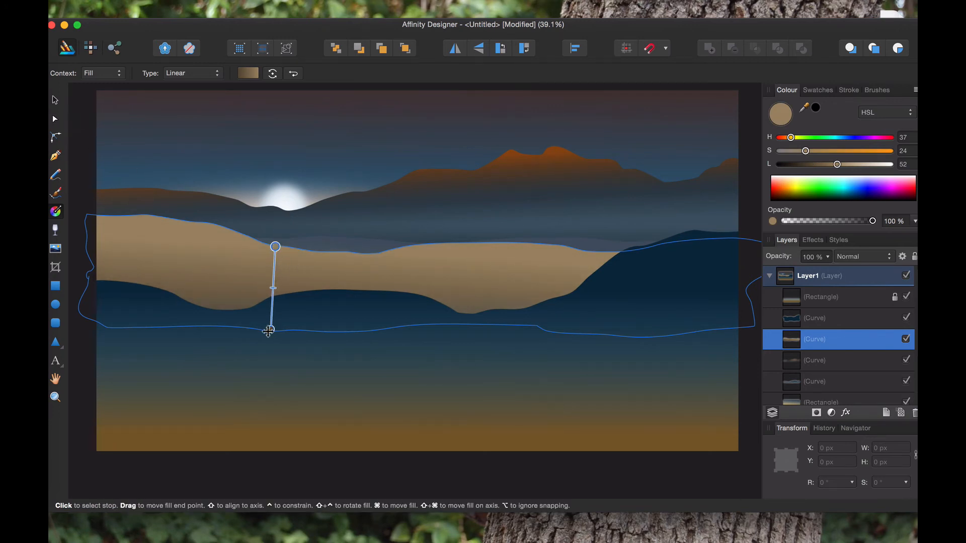
pyautogui.moveTo(269, 331); pyautogui.dragTo(272, 315)
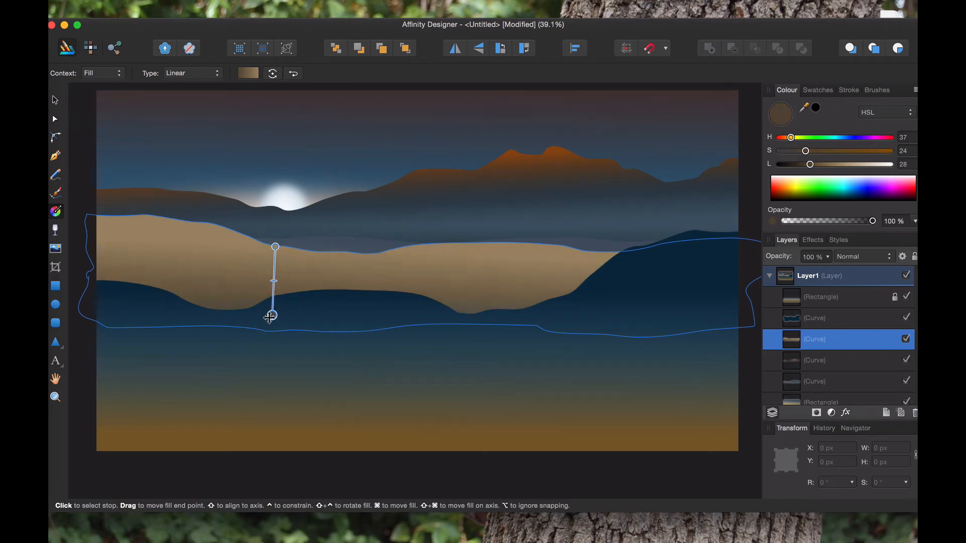
# Darken the middle hill's gradient to lightness 31 at the upper stop and 13 at the lower stop, and tilt the gradient slightly
pyautogui.click(274, 246)
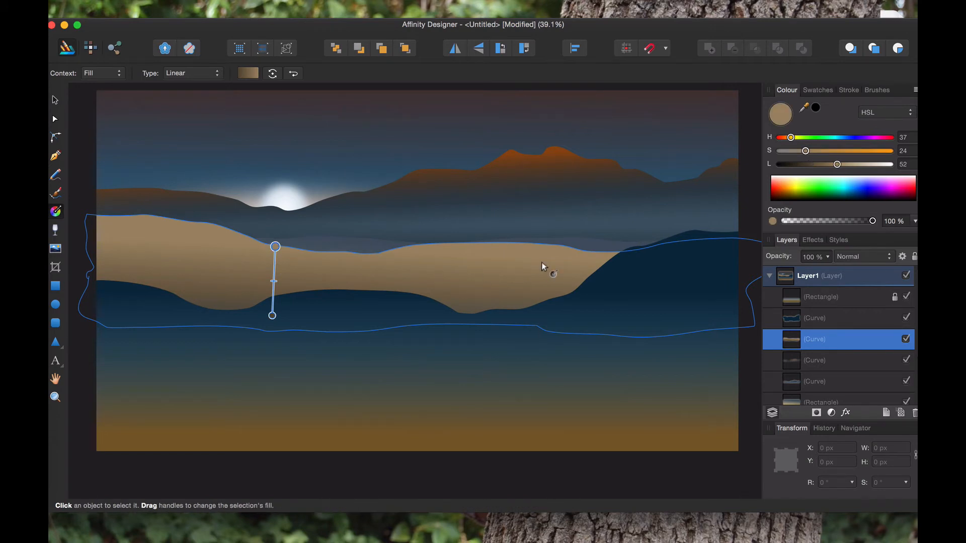
pyautogui.moveTo(826, 165); pyautogui.dragTo(814, 165)
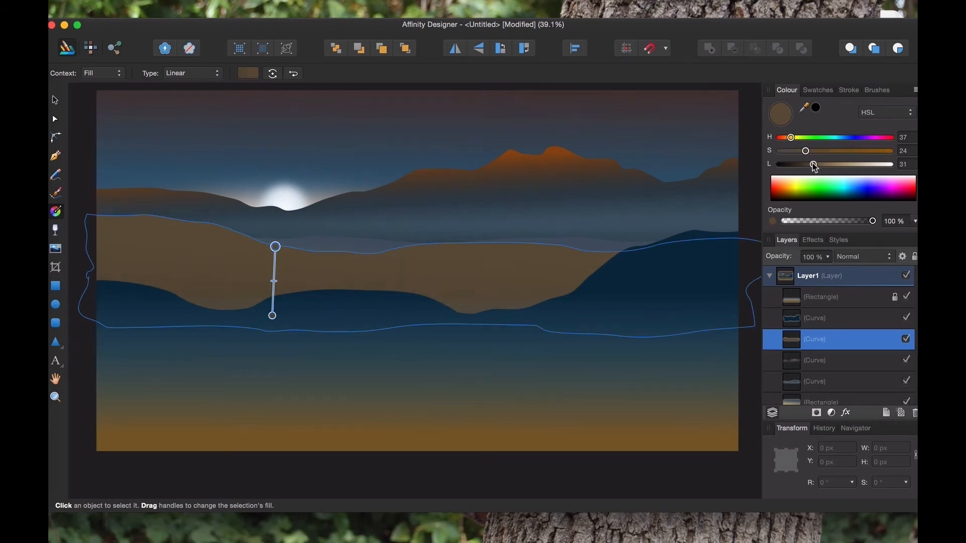
pyautogui.click(272, 315)
pyautogui.moveTo(810, 165); pyautogui.dragTo(794, 166)
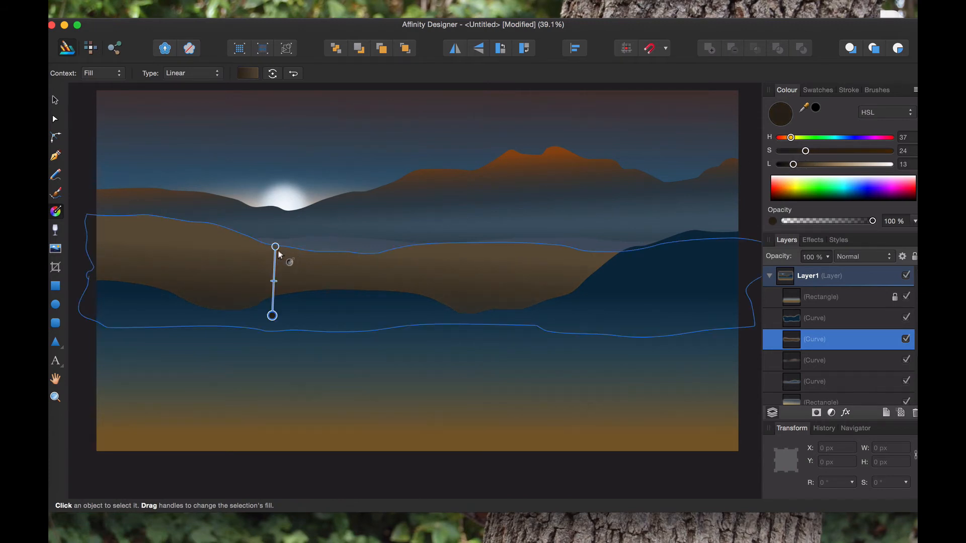
pyautogui.moveTo(275, 247); pyautogui.dragTo(278, 249)
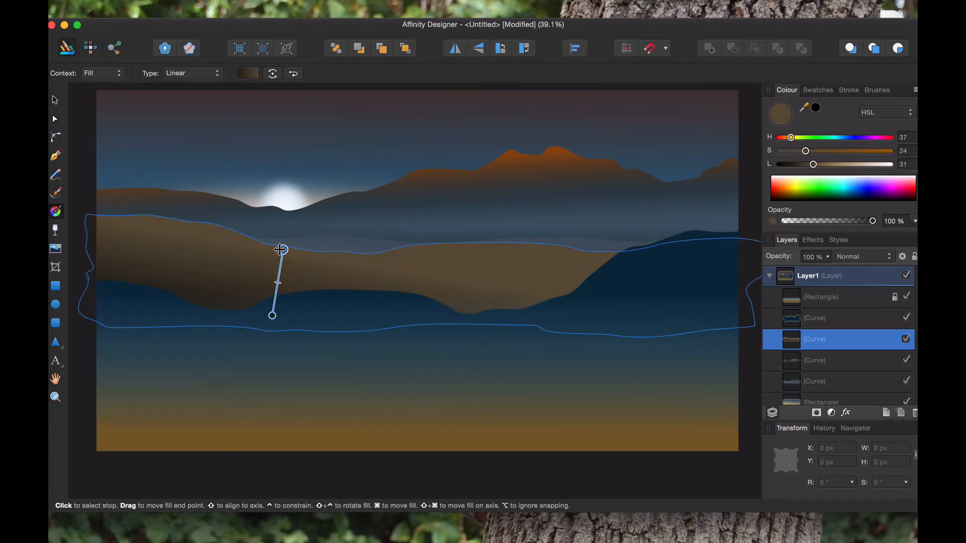
# Recolour the middle hill's gradient with a reddish-brown upper stop and a lower stop of hue 0, lightness 25
pyautogui.click(272, 316)
pyautogui.moveTo(791, 137); pyautogui.dragTo(781, 141)
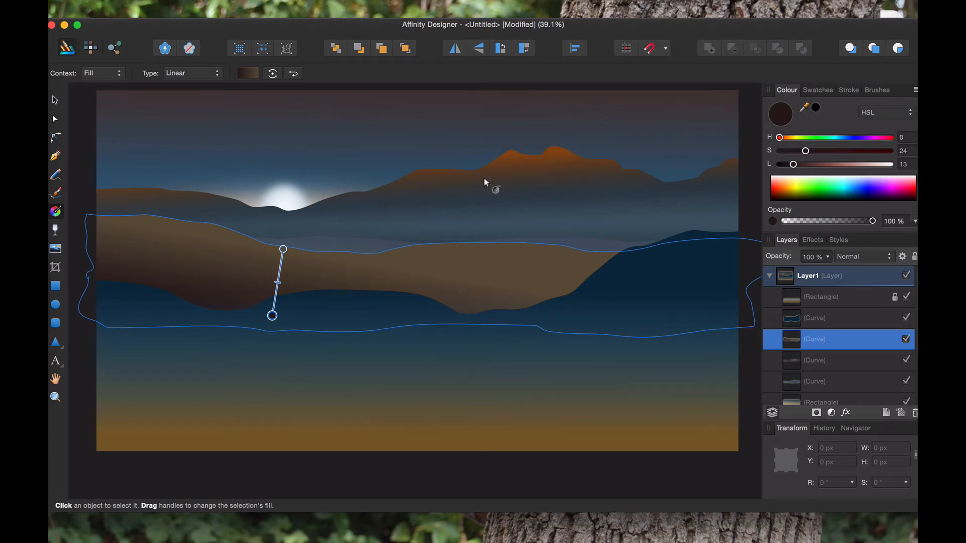
pyautogui.click(283, 249)
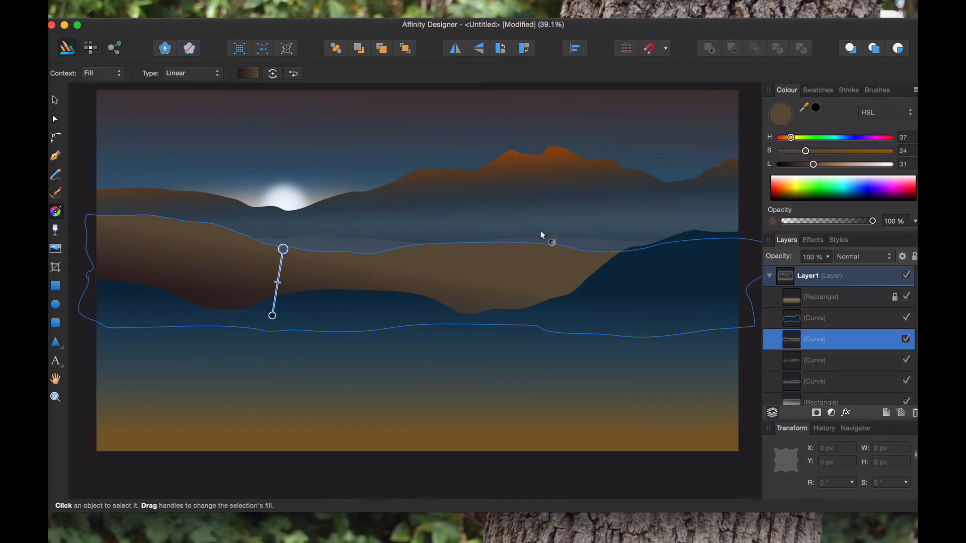
pyautogui.moveTo(791, 138); pyautogui.dragTo(825, 160)
pyautogui.click(273, 316)
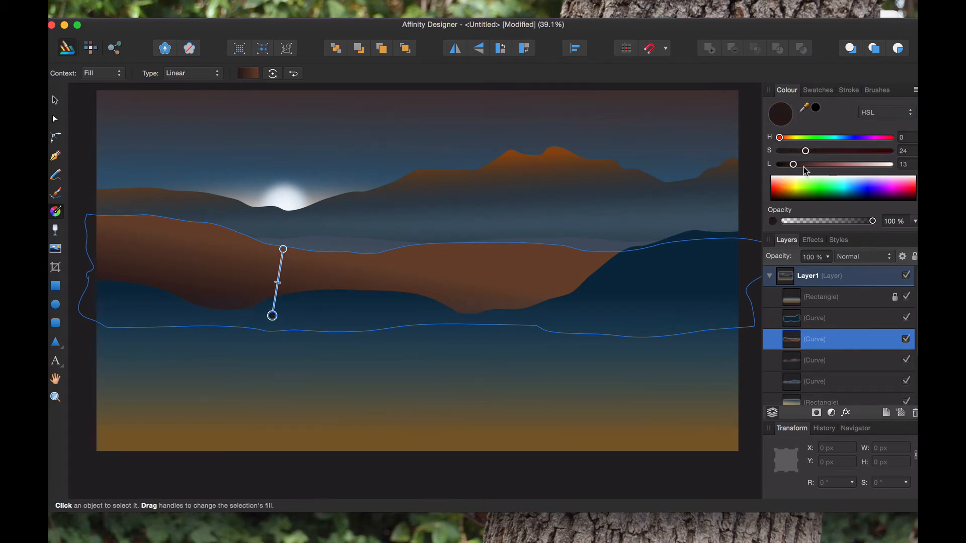
pyautogui.moveTo(804, 166); pyautogui.dragTo(808, 170)
# Apply a downward linear gradient to the foreground hill, from dark brown (hue 36, saturation 81, lightness 14) to black
pyautogui.click(609, 369)
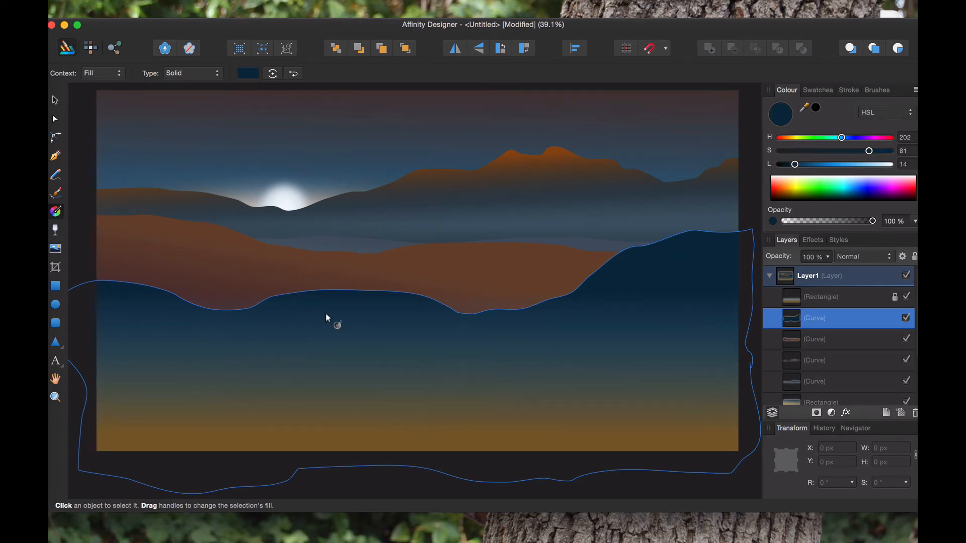
pyautogui.moveTo(421, 318); pyautogui.dragTo(414, 461)
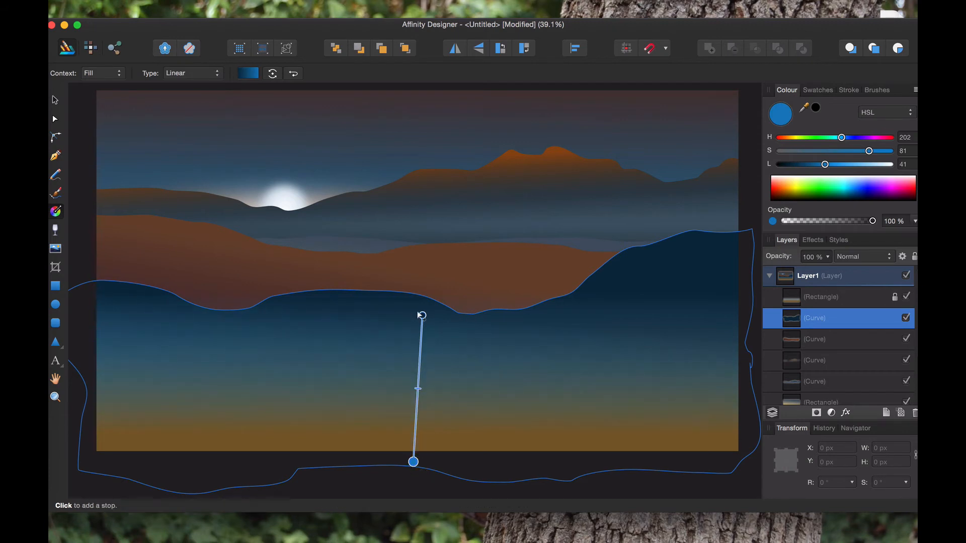
pyautogui.click(421, 317)
pyautogui.moveTo(794, 138); pyautogui.dragTo(777, 178)
pyautogui.click(413, 461)
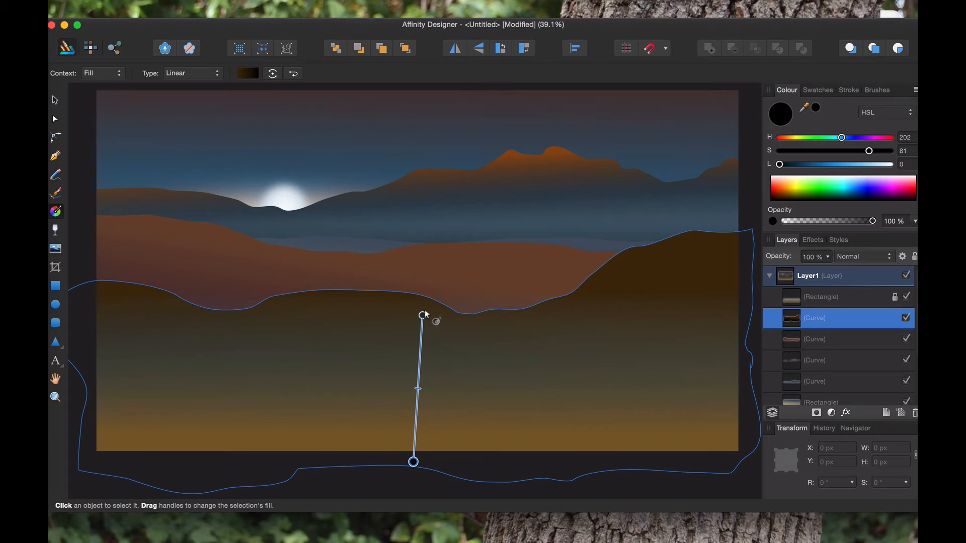
pyautogui.moveTo(780, 164); pyautogui.dragTo(791, 145)
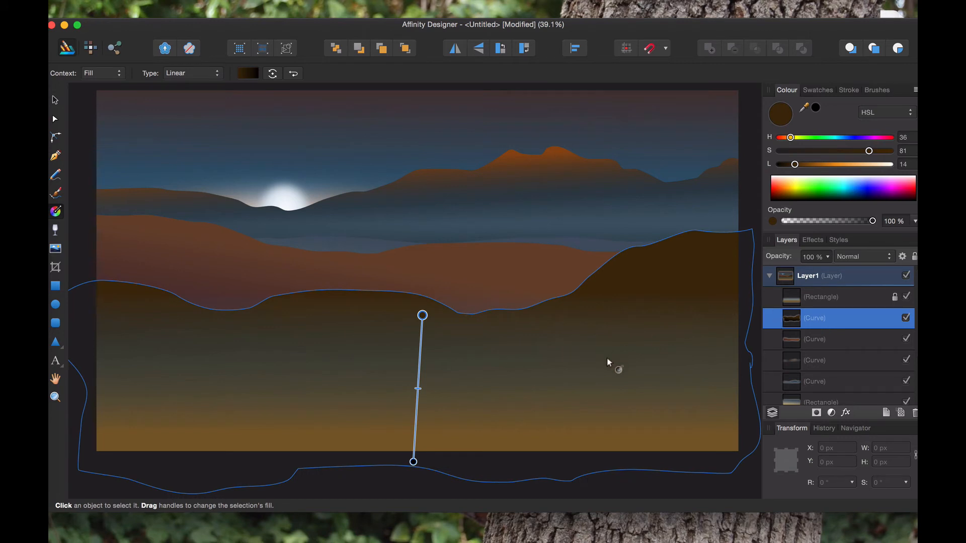
# Try a bright yellow with hue 62 and lightness 60 for the foreground hill's lower gradient stop
pyautogui.click(413, 462)
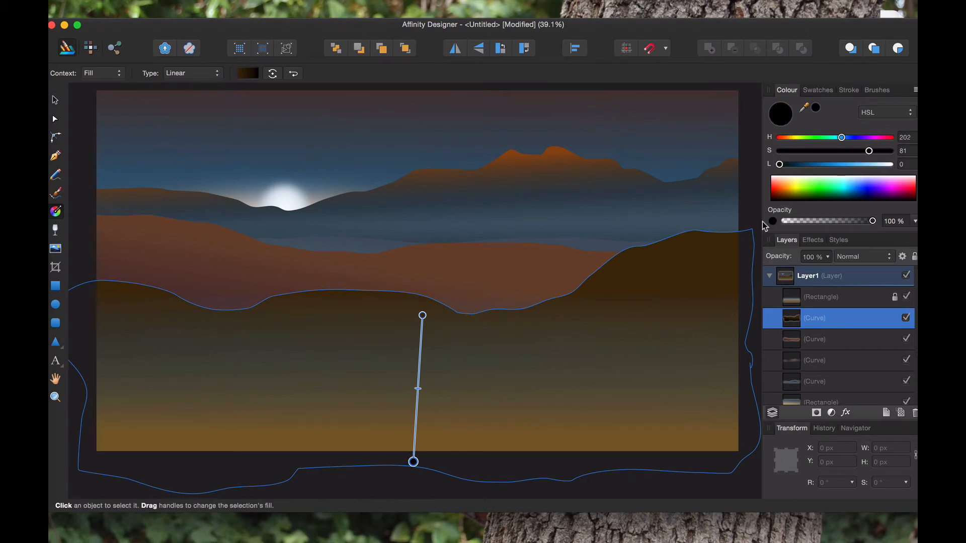
pyautogui.moveTo(823, 146); pyautogui.dragTo(844, 163)
pyautogui.moveTo(790, 137)
pyautogui.mouseDown()
pyautogui.moveTo(832, 139)
pyautogui.moveTo(798, 139)
pyautogui.mouseUp()
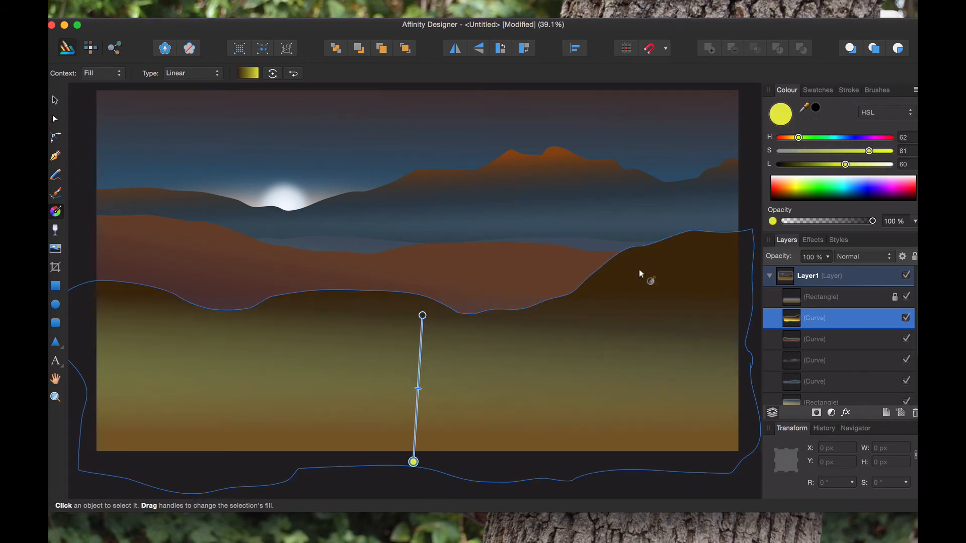
# Hide the locked rectangle overlay and recolour the foreground hill's lower gradient stop to a dark blue
pyautogui.click(905, 297)
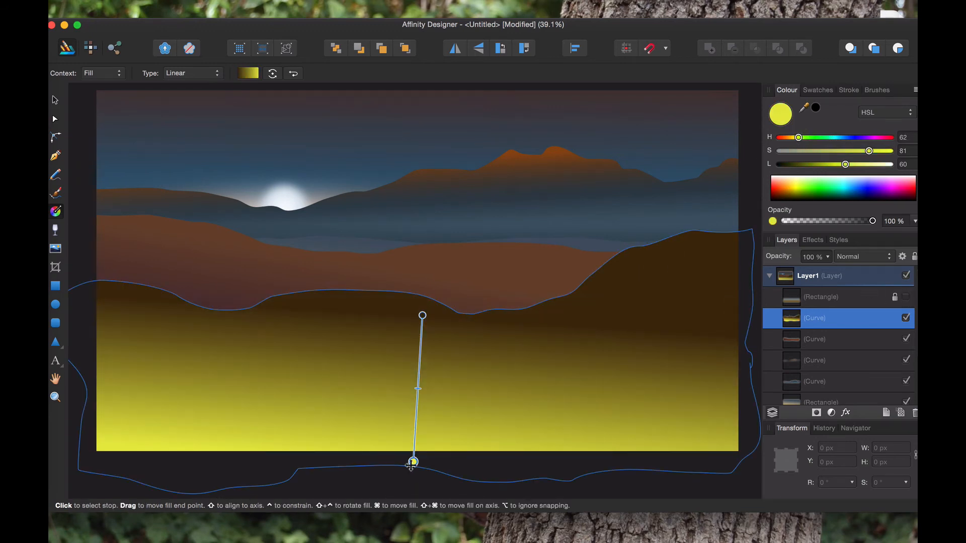
pyautogui.moveTo(813, 139); pyautogui.dragTo(788, 142)
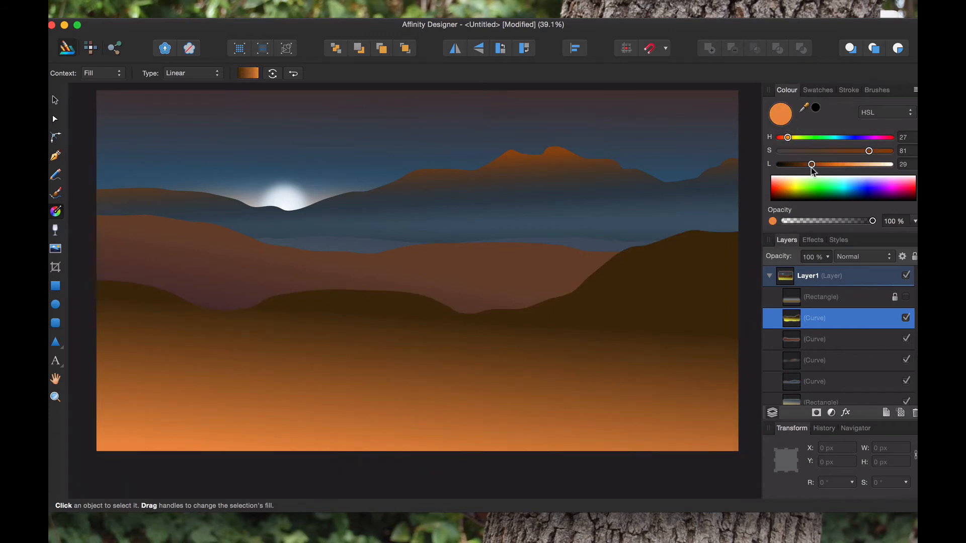
pyautogui.moveTo(845, 164); pyautogui.dragTo(789, 173)
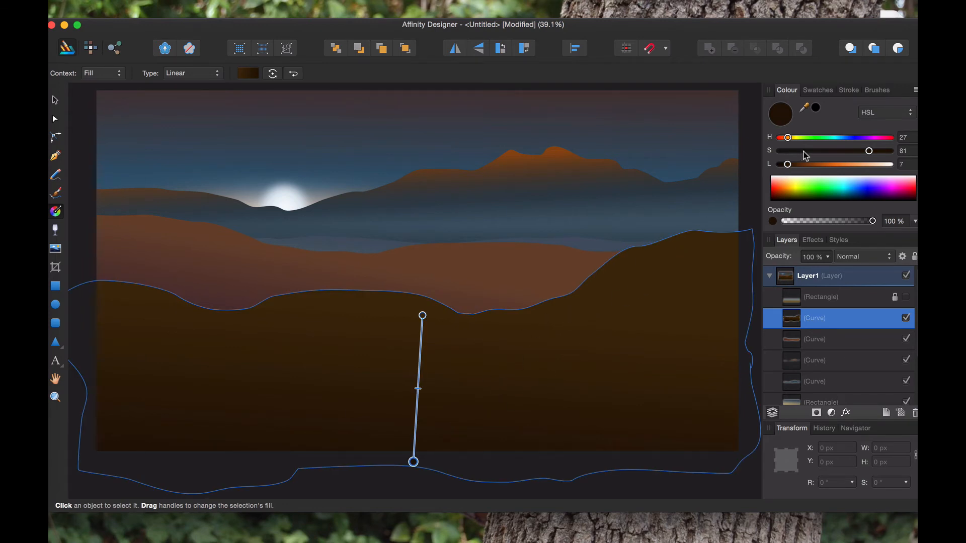
pyautogui.moveTo(836, 154); pyautogui.dragTo(847, 138)
pyautogui.moveTo(802, 165); pyautogui.dragTo(800, 169)
# Lower the upper edge of the reddish-brown middle hill so its height is 452.4 px, and clear the selection
pyautogui.click(529, 269)
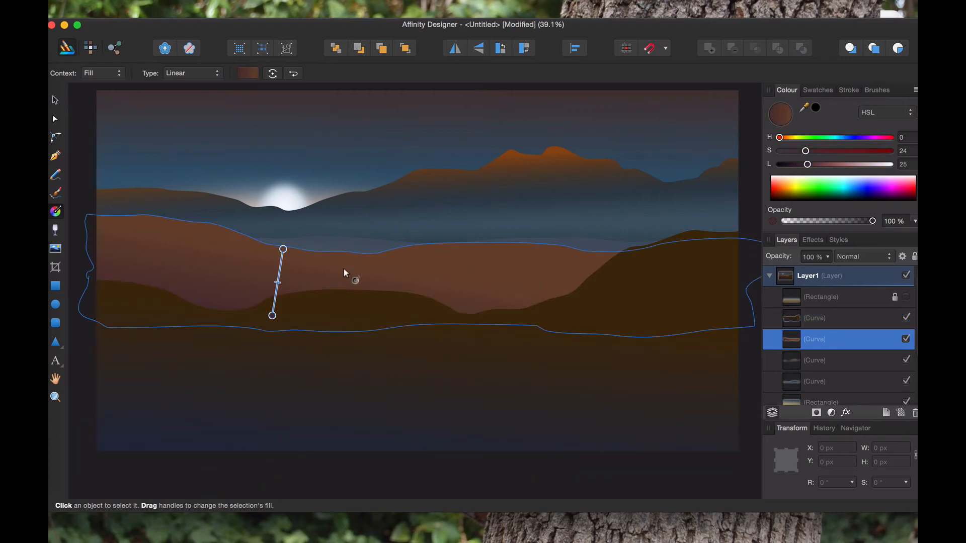
pyautogui.press('v')
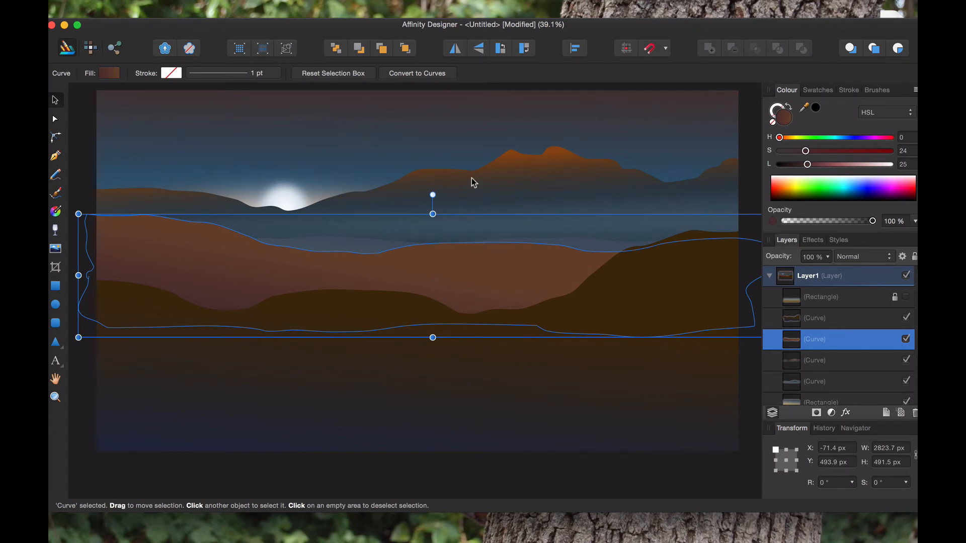
pyautogui.click(588, 121)
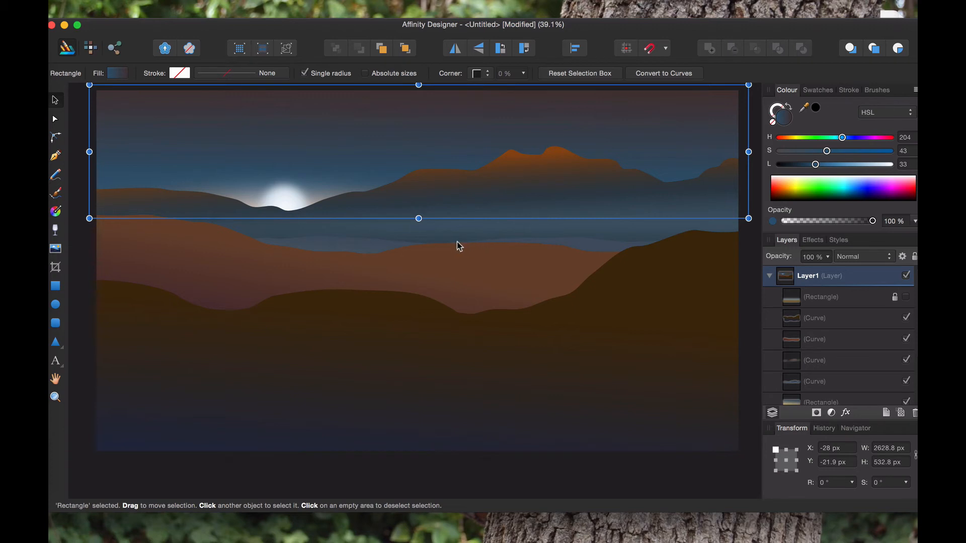
pyautogui.click(482, 256)
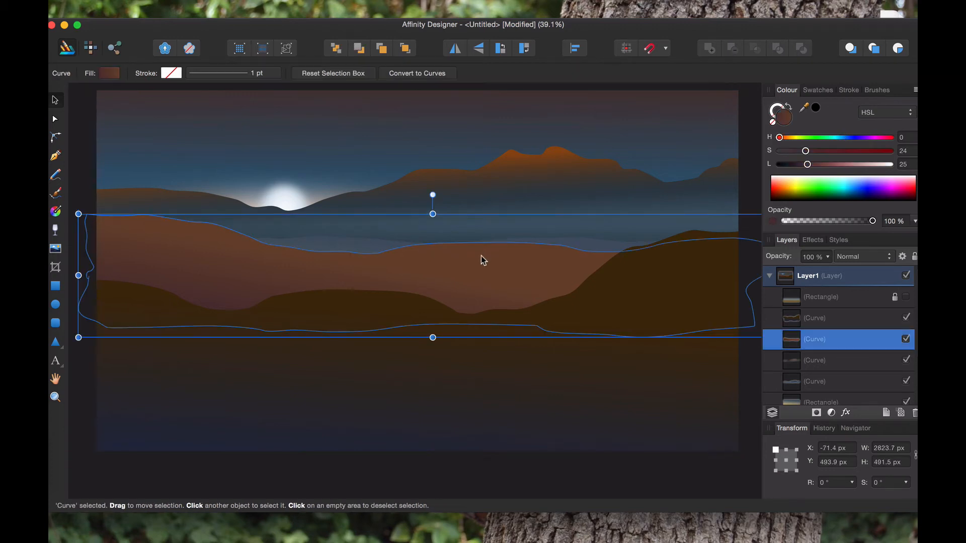
pyautogui.moveTo(433, 213); pyautogui.dragTo(433, 226)
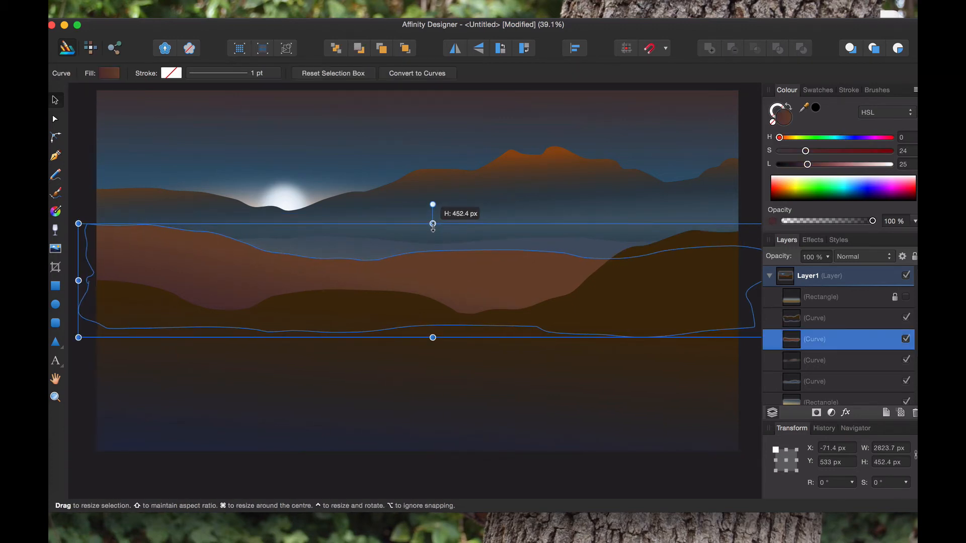
pyautogui.click(677, 84)
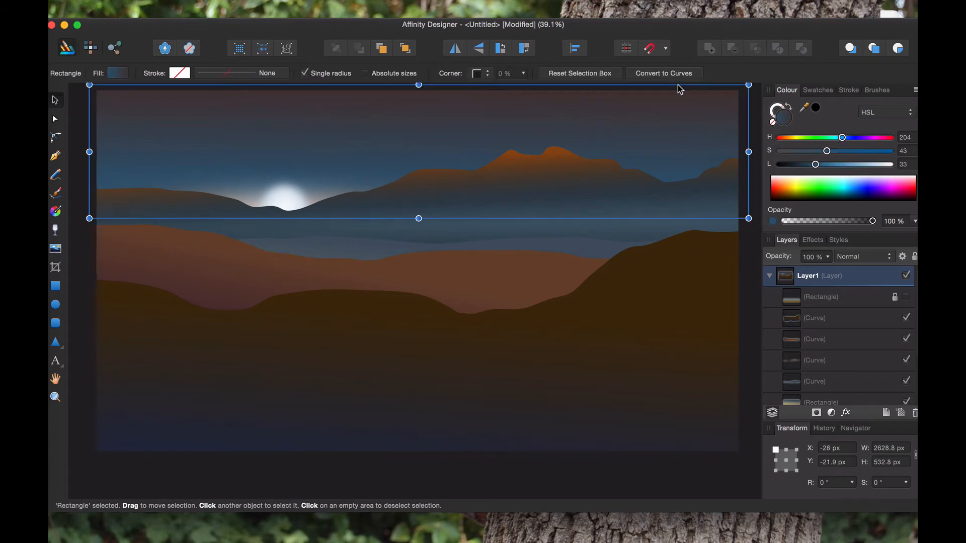
pyautogui.click(759, 244)
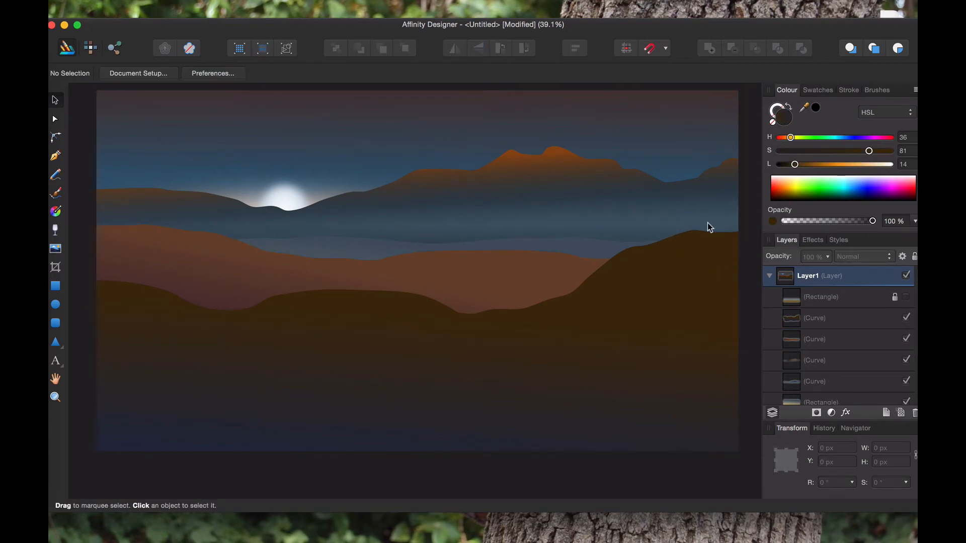
# Try lowering the foreground hill's upper edge to a height of 1026.1 px
pyautogui.click(674, 255)
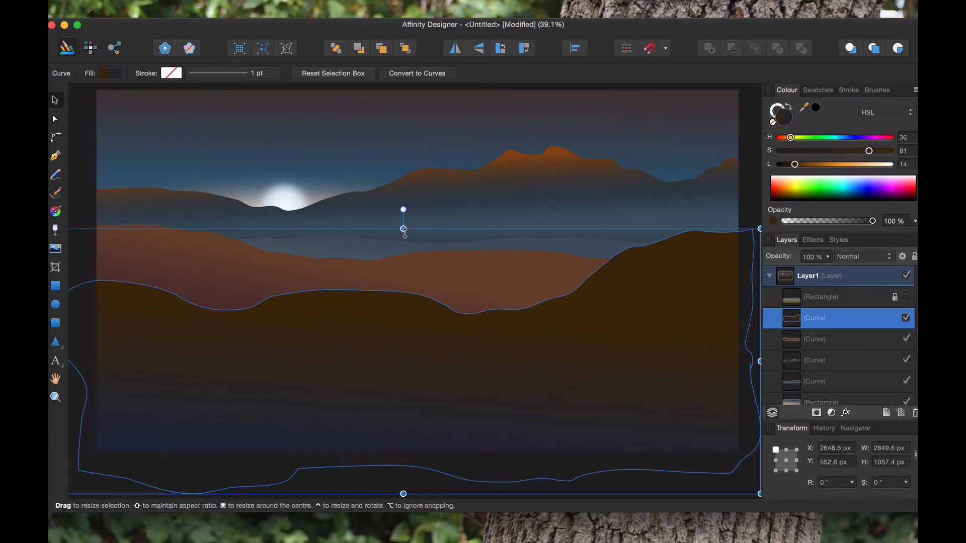
pyautogui.moveTo(403, 229); pyautogui.dragTo(404, 236)
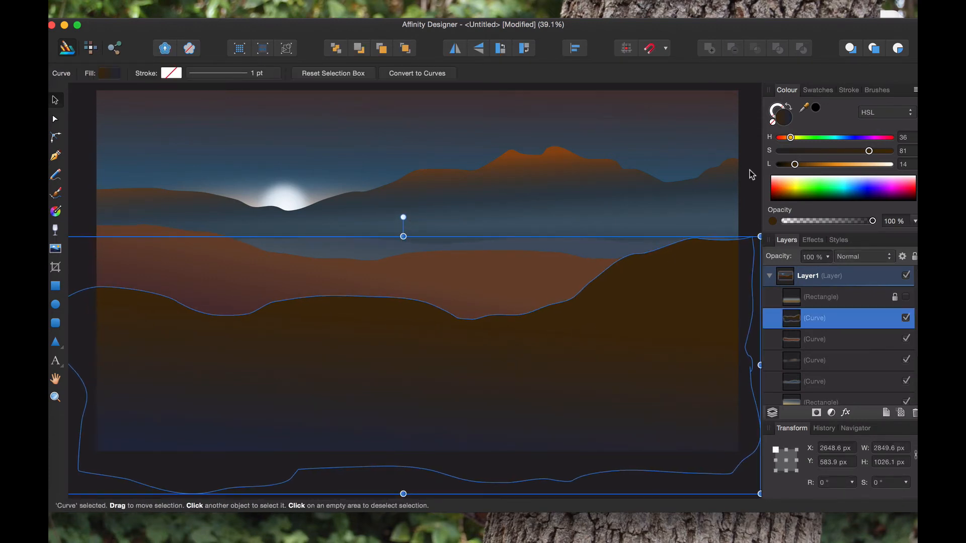
pyautogui.click(752, 175)
pyautogui.click(747, 291)
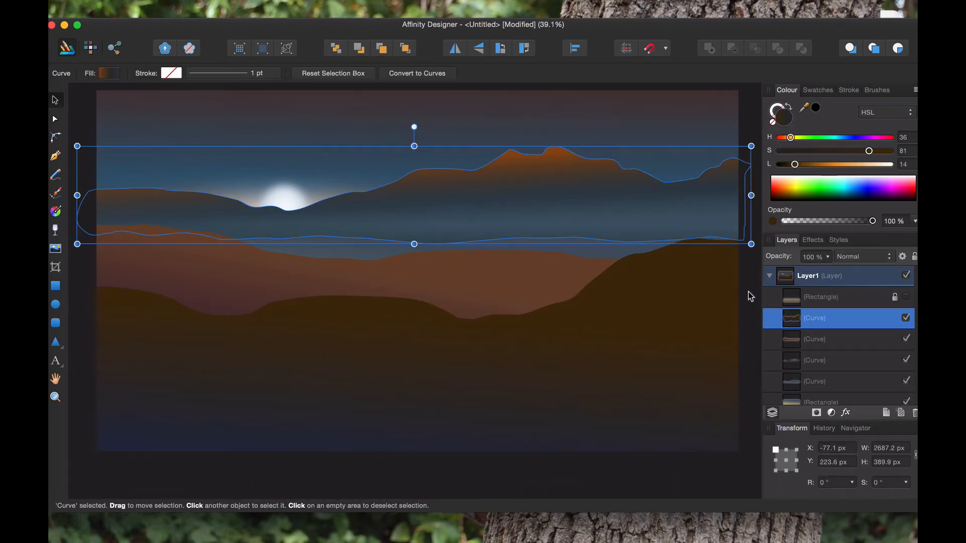
pyautogui.click(720, 479)
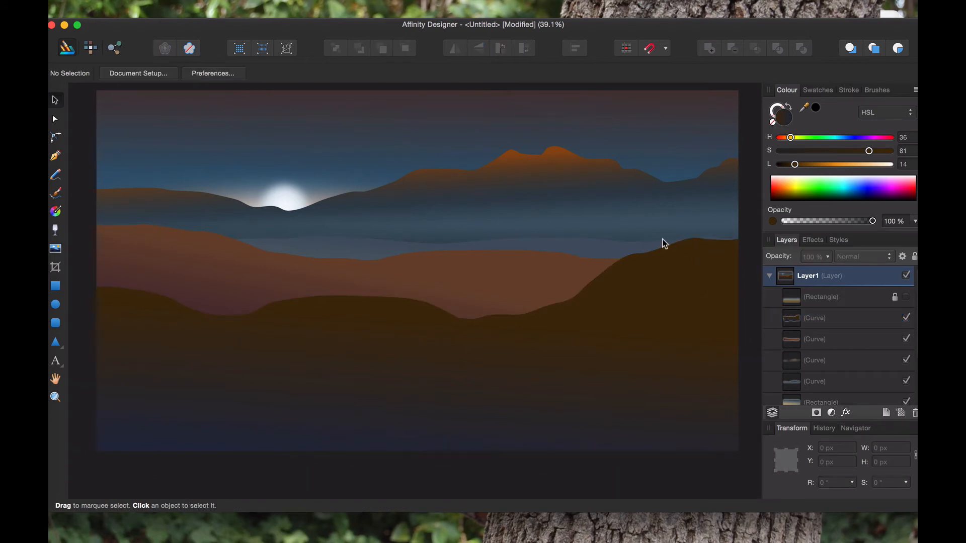
# Raise the foreground hill's upper edge back to its earlier position and clear the selection
pyautogui.click(677, 243)
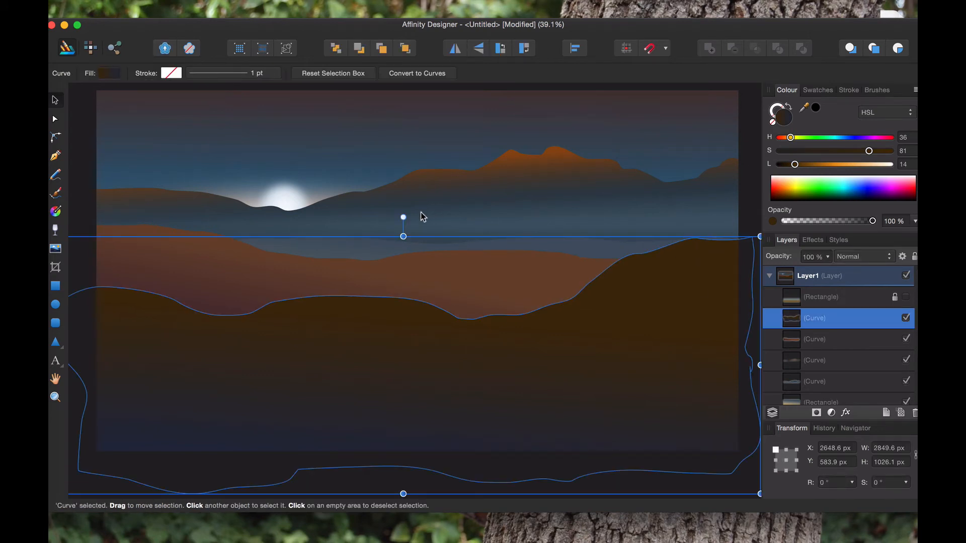
pyautogui.moveTo(403, 237); pyautogui.dragTo(403, 229)
pyautogui.click(748, 120)
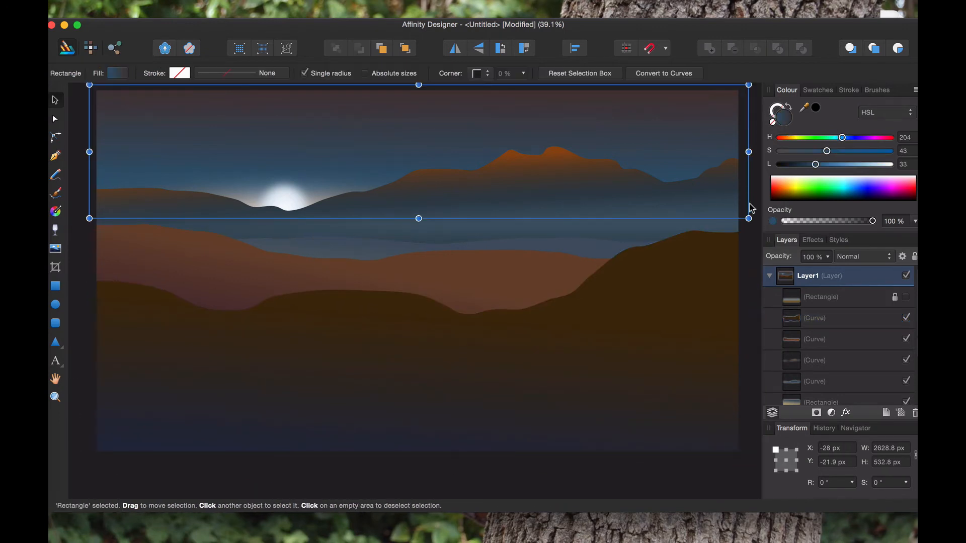
pyautogui.click(758, 230)
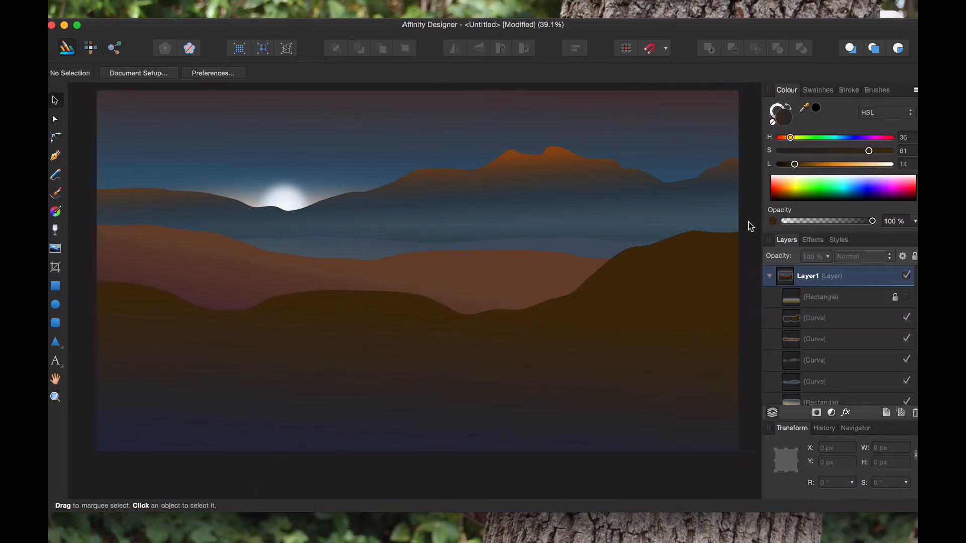
# Set the lower gradient stop of the middle hill to hue 10, saturation 21 and lightness 26
pyautogui.click(254, 287)
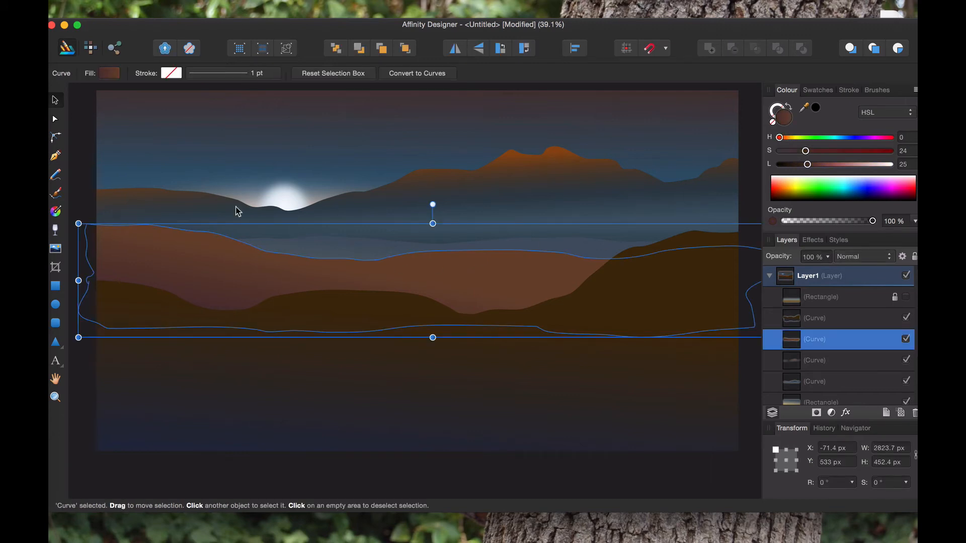
pyautogui.click(56, 211)
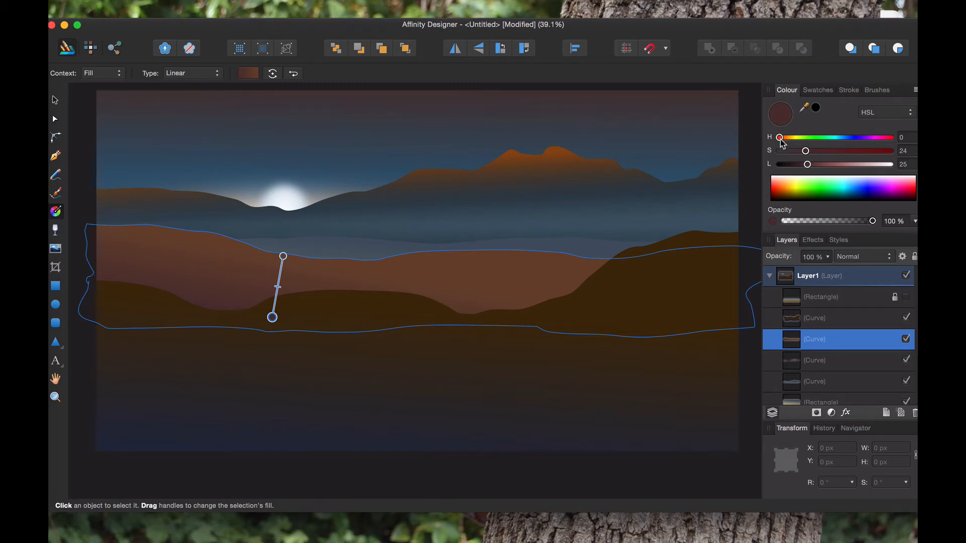
pyautogui.moveTo(783, 143); pyautogui.dragTo(786, 143)
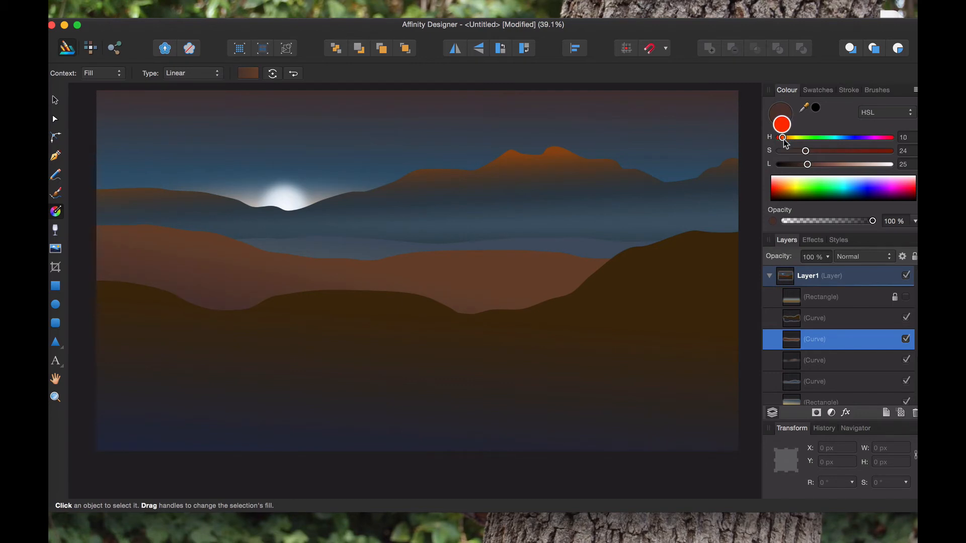
pyautogui.moveTo(786, 144); pyautogui.dragTo(806, 164)
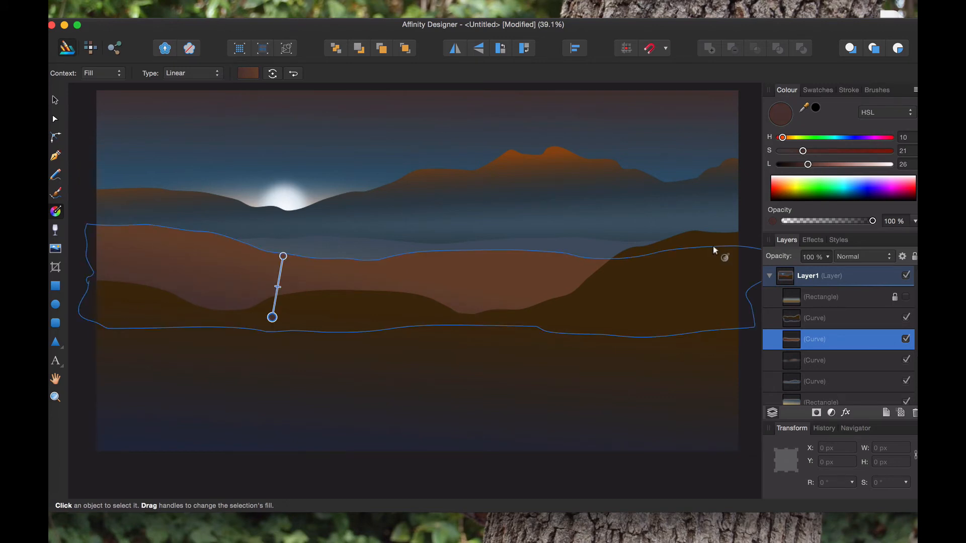
# Set the foreground hill's upper gradient stop to hue 32, keeping saturation 81 and lightness 14
pyautogui.click(561, 360)
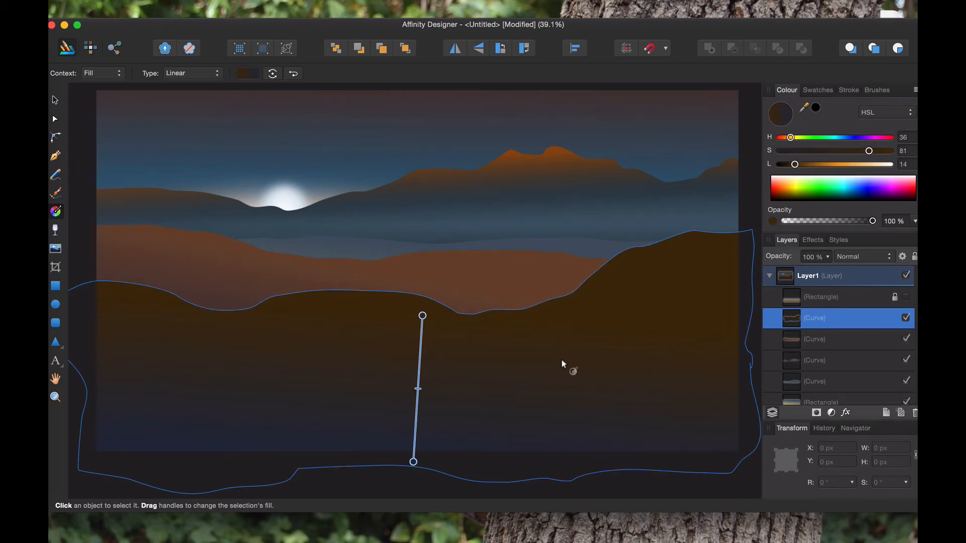
pyautogui.click(410, 462)
pyautogui.click(423, 316)
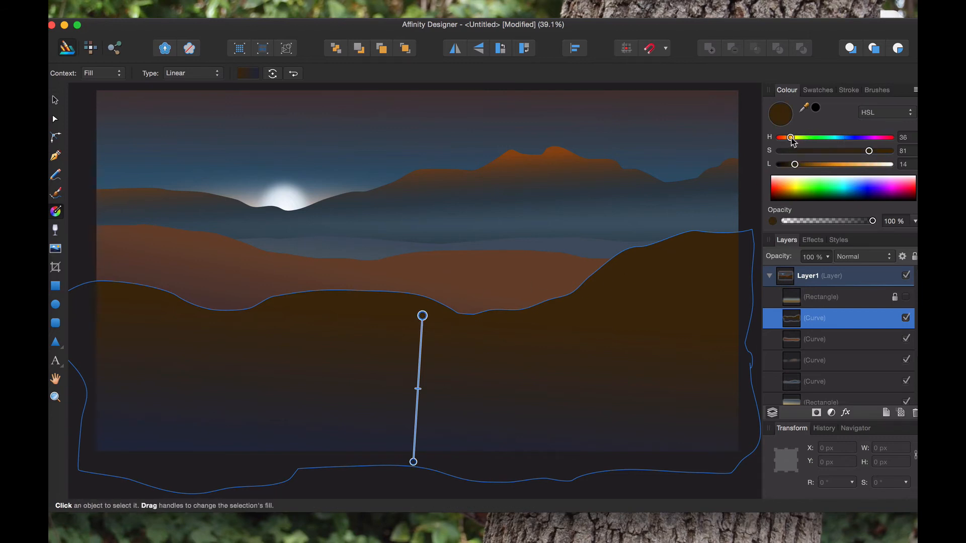
pyautogui.moveTo(793, 142)
pyautogui.mouseDown()
pyautogui.moveTo(855, 144)
pyautogui.moveTo(791, 141)
pyautogui.mouseUp()
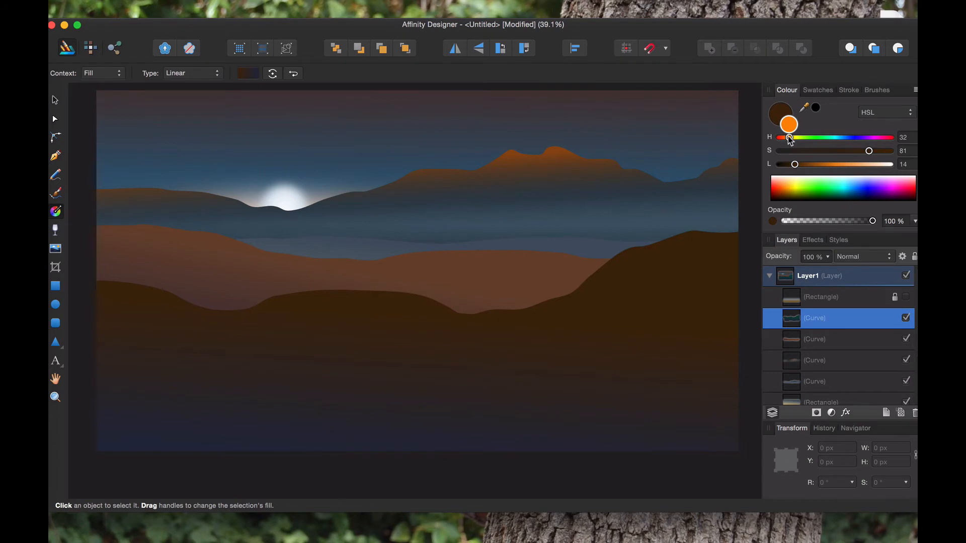
pyautogui.moveTo(790, 141); pyautogui.dragTo(791, 142)
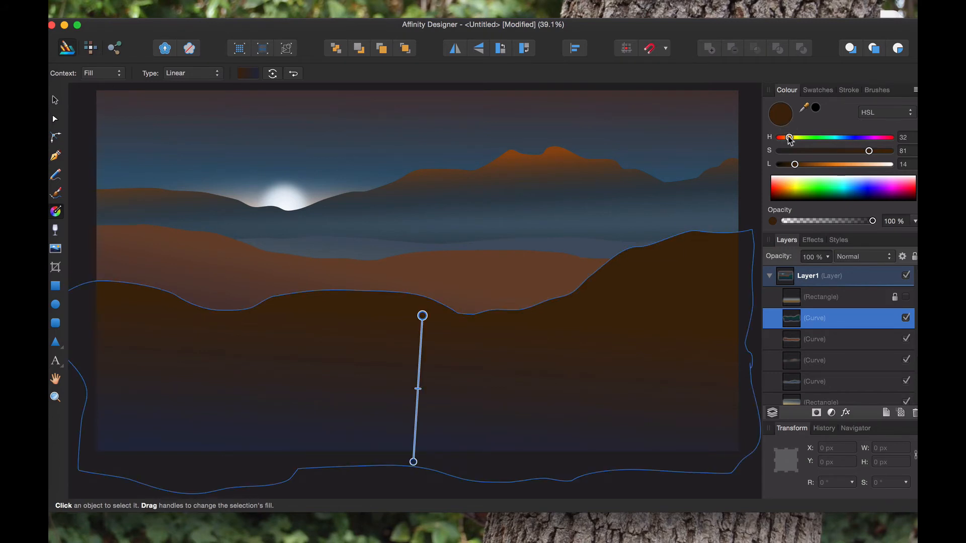
# Set the foreground hill's lower gradient stop to hue 220, saturation 0 and lightness 19, and clear the selection
pyautogui.click(412, 462)
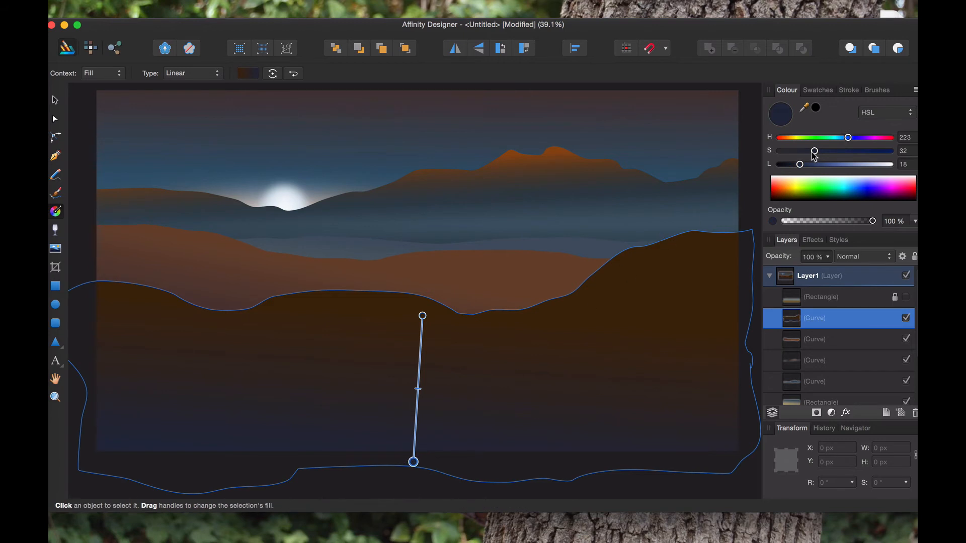
pyautogui.moveTo(814, 151); pyautogui.dragTo(812, 175)
pyautogui.moveTo(848, 137); pyautogui.dragTo(787, 138)
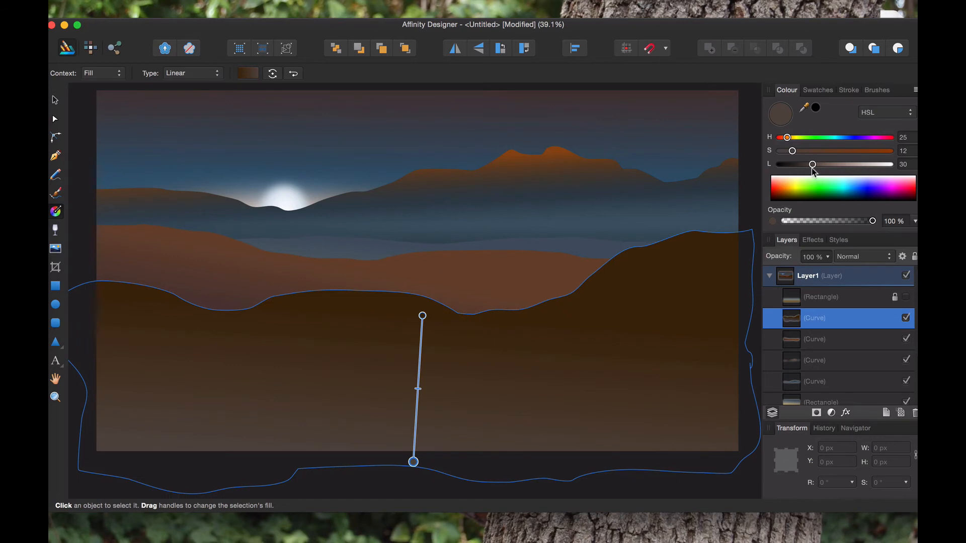
pyautogui.moveTo(813, 171); pyautogui.dragTo(818, 169)
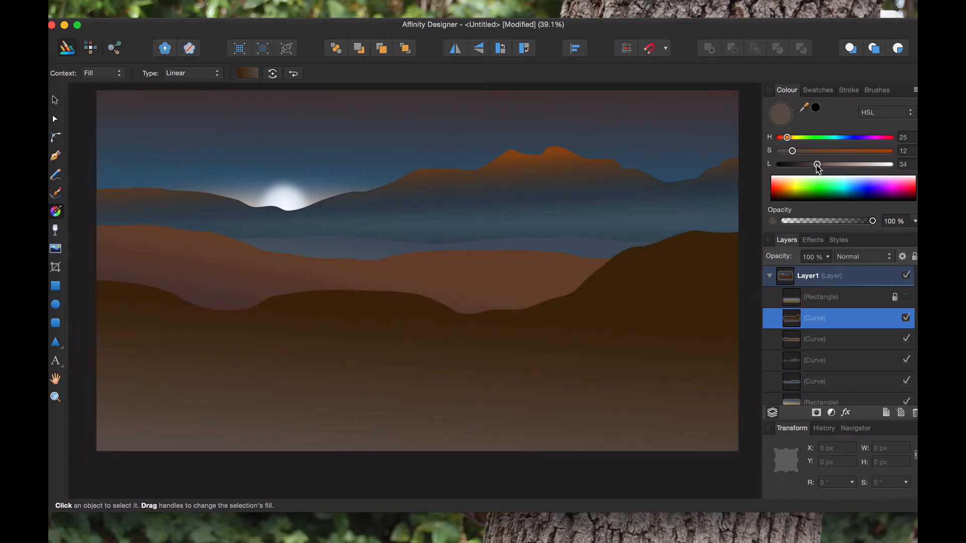
pyautogui.moveTo(818, 170); pyautogui.dragTo(805, 169)
pyautogui.moveTo(788, 137)
pyautogui.mouseDown()
pyautogui.moveTo(850, 140)
pyautogui.moveTo(786, 142)
pyautogui.mouseUp()
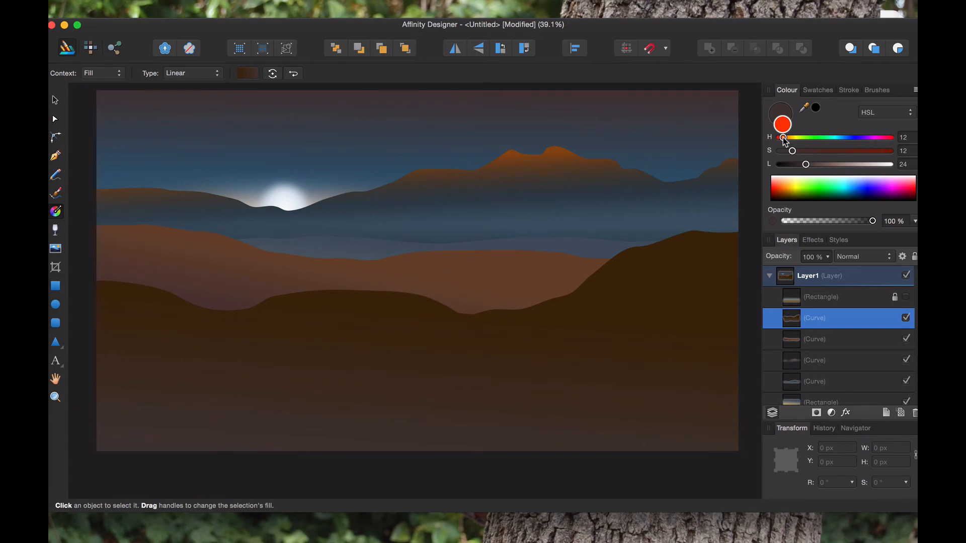
pyautogui.moveTo(785, 142); pyautogui.dragTo(801, 175)
pyautogui.moveTo(785, 137); pyautogui.dragTo(848, 141)
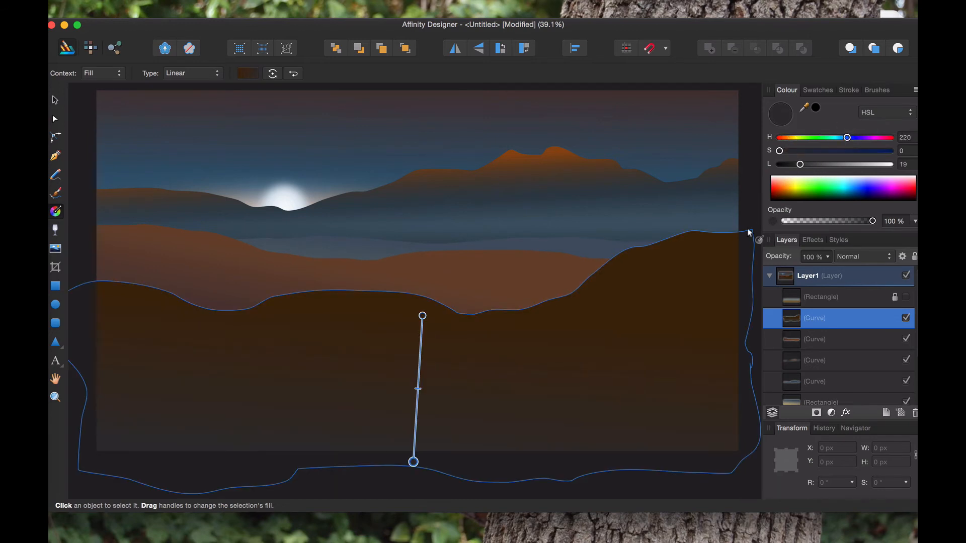
pyautogui.click(749, 174)
# Try redrawing the foreground hill's gradient with a shorter span, and restore its previous extent
pyautogui.click(641, 324)
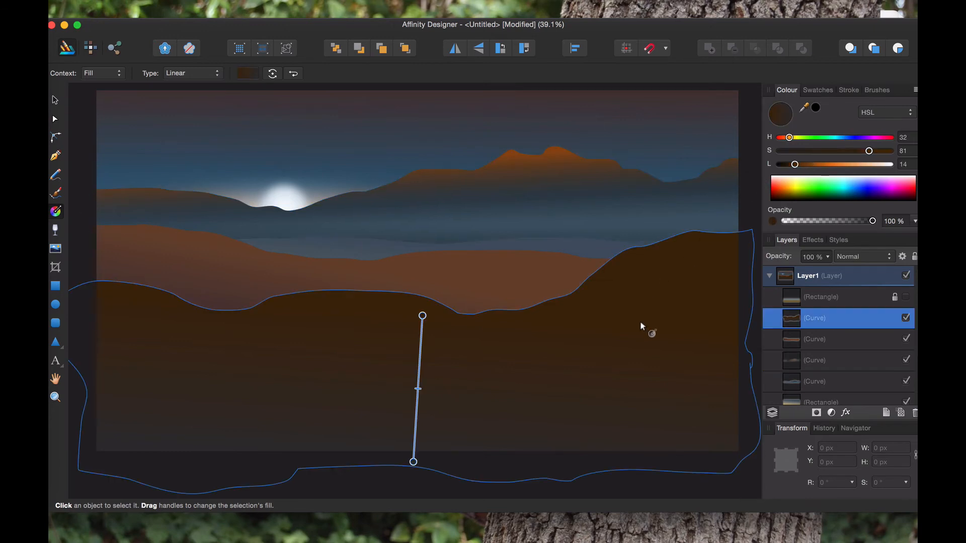
pyautogui.click(423, 315)
pyautogui.click(845, 141)
pyautogui.moveTo(845, 138); pyautogui.dragTo(791, 141)
pyautogui.click(746, 189)
pyautogui.click(638, 332)
pyautogui.moveTo(624, 323); pyautogui.dragTo(634, 432)
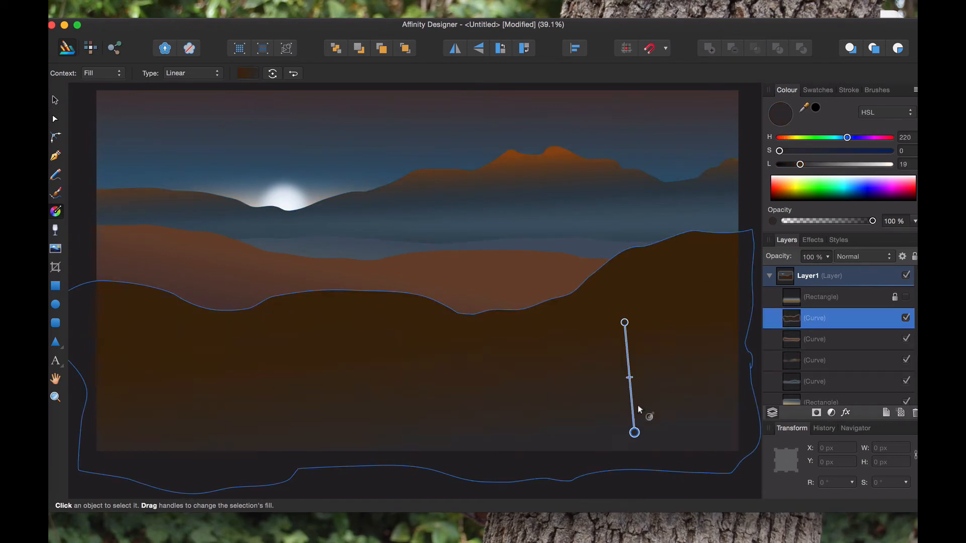
pyautogui.moveTo(423, 316); pyautogui.dragTo(413, 462)
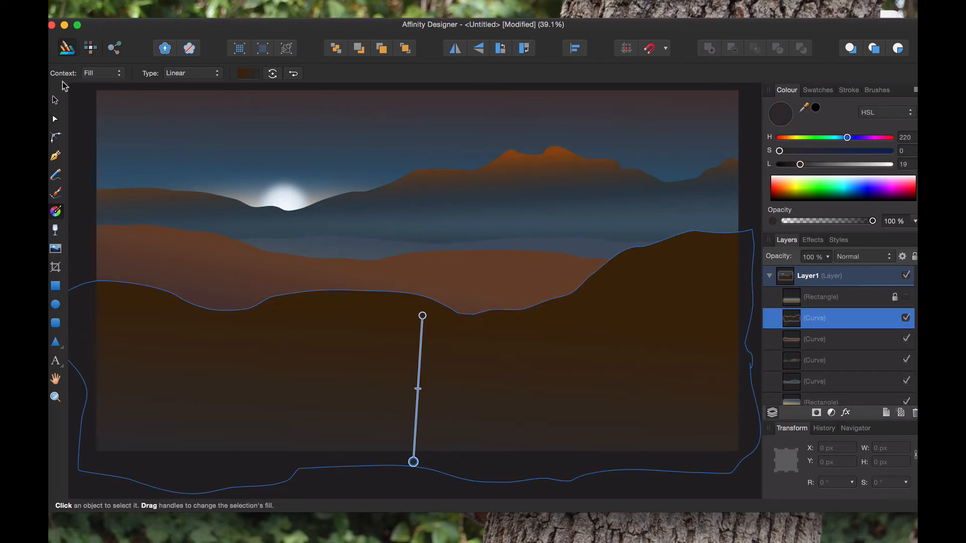
# Nudge the foreground hill slightly right and down, and lower its upper edge to a height of 791.6 px
pyautogui.click(57, 101)
pyautogui.moveTo(401, 330); pyautogui.dragTo(419, 308)
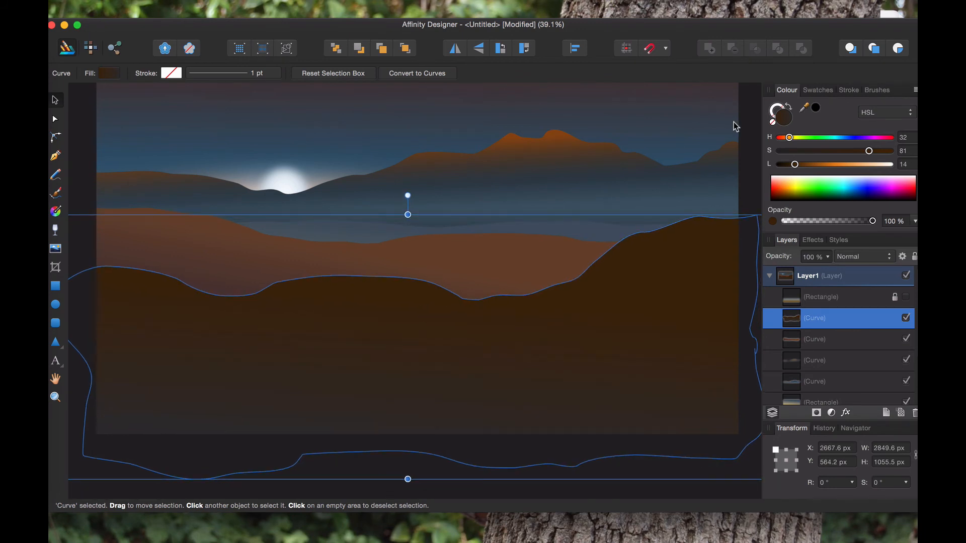
pyautogui.click(747, 125)
pyautogui.scroll(2, 745, 123)
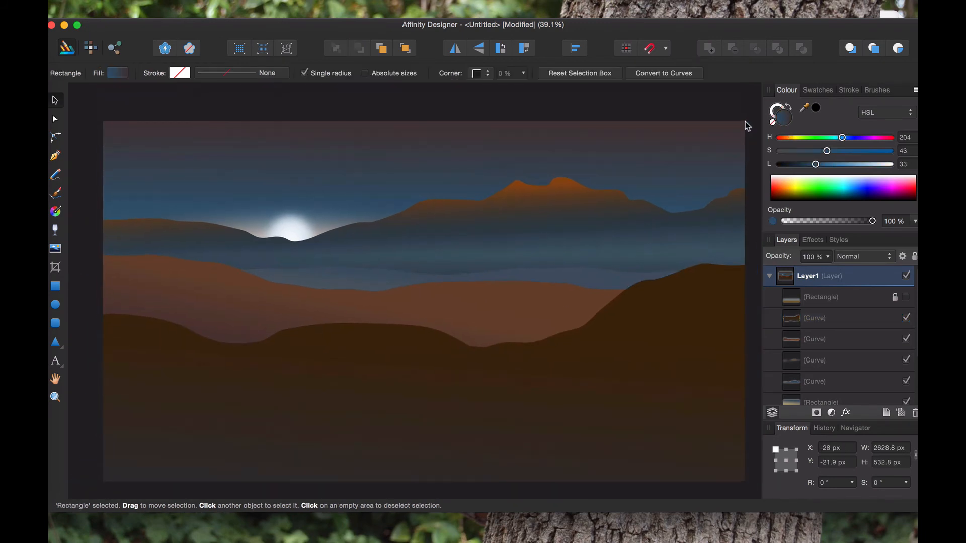
pyautogui.click(636, 327)
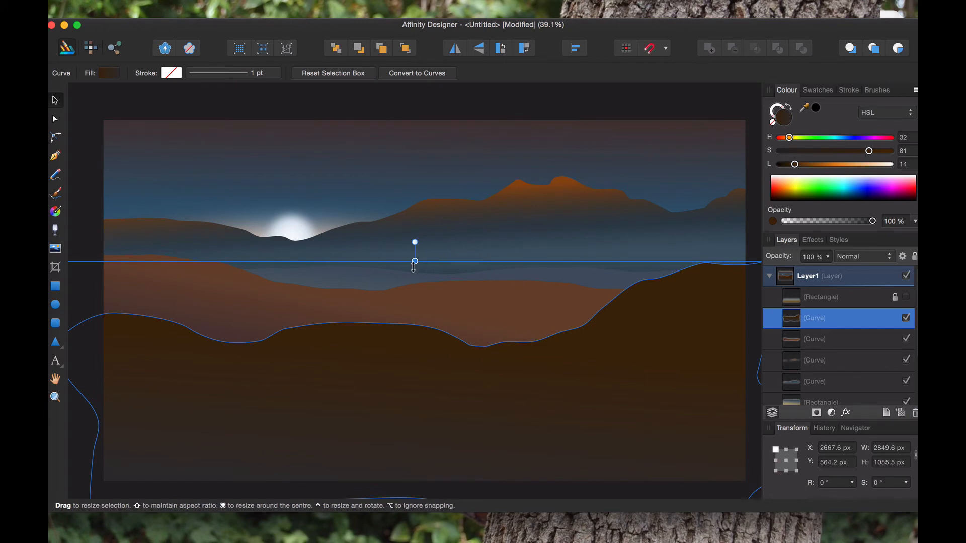
pyautogui.moveTo(414, 263); pyautogui.dragTo(415, 328)
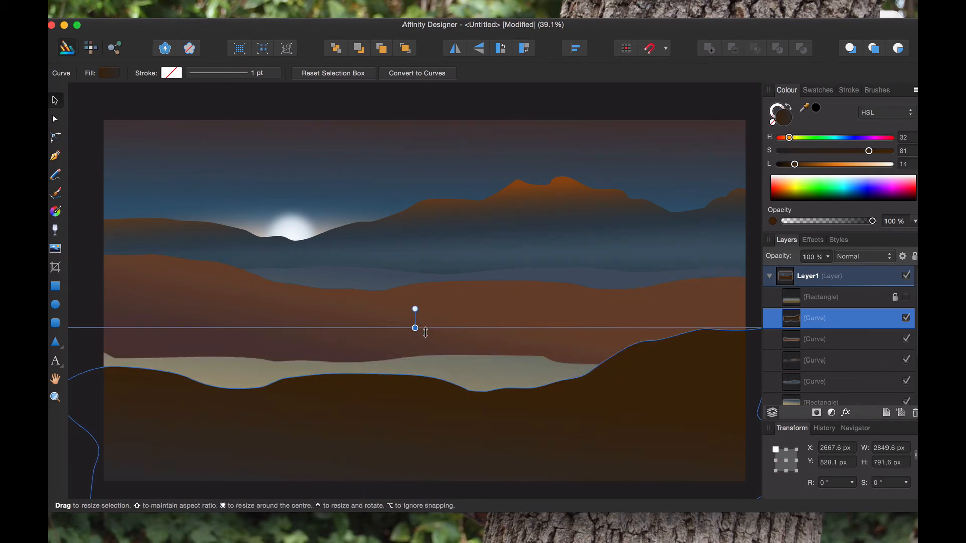
# Shorten the linear gradient of the background rectangle so it spans only the strip exposed between the middle and foreground hills
pyautogui.click(513, 366)
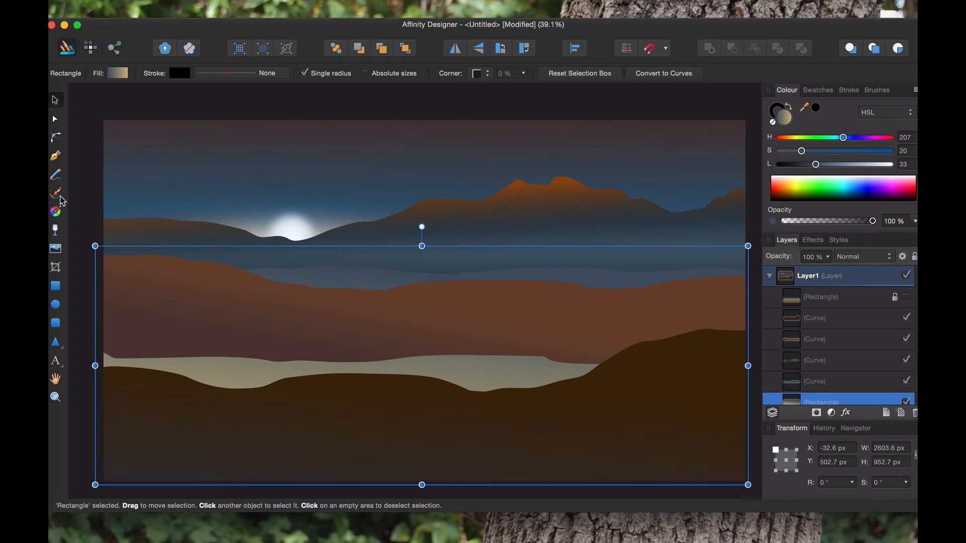
pyautogui.click(55, 211)
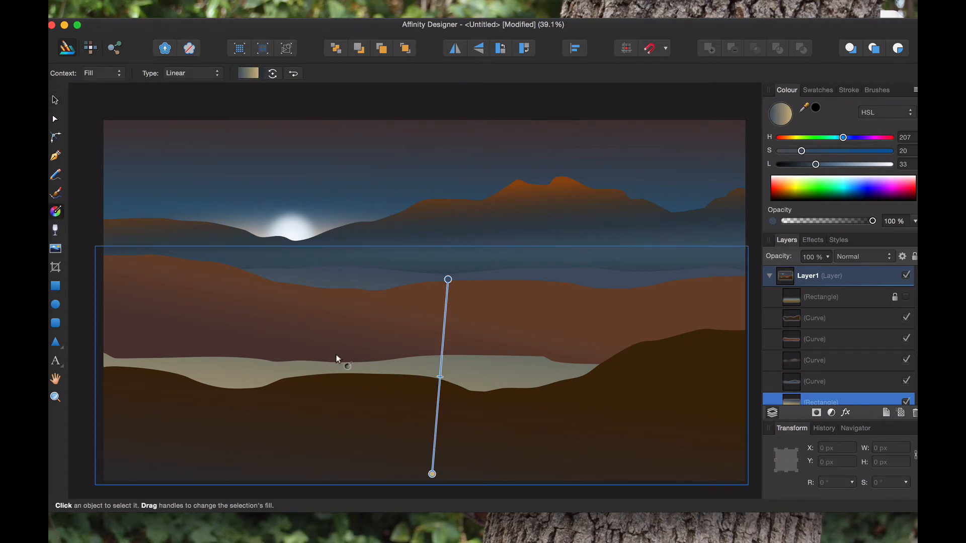
pyautogui.click(448, 279)
pyautogui.moveTo(448, 279); pyautogui.dragTo(430, 358)
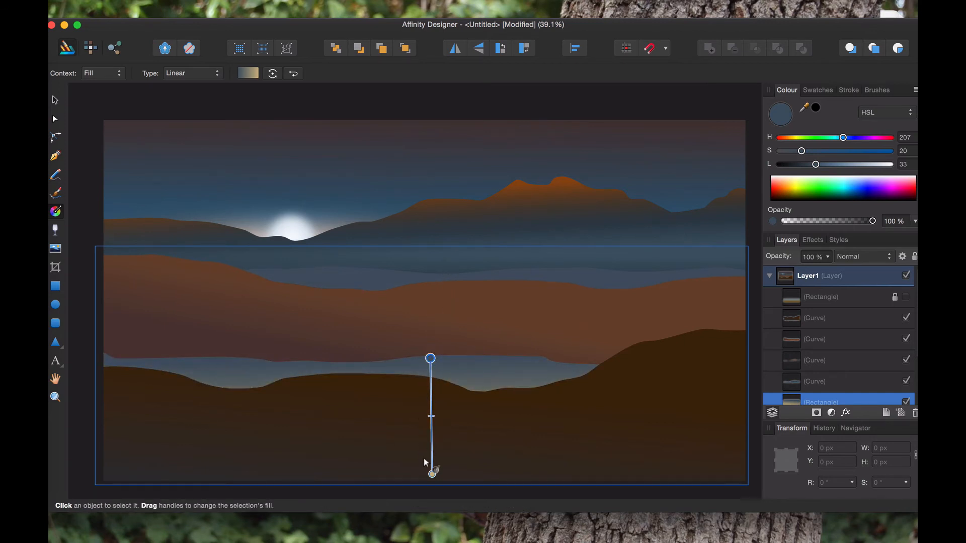
pyautogui.moveTo(431, 474); pyautogui.dragTo(429, 398)
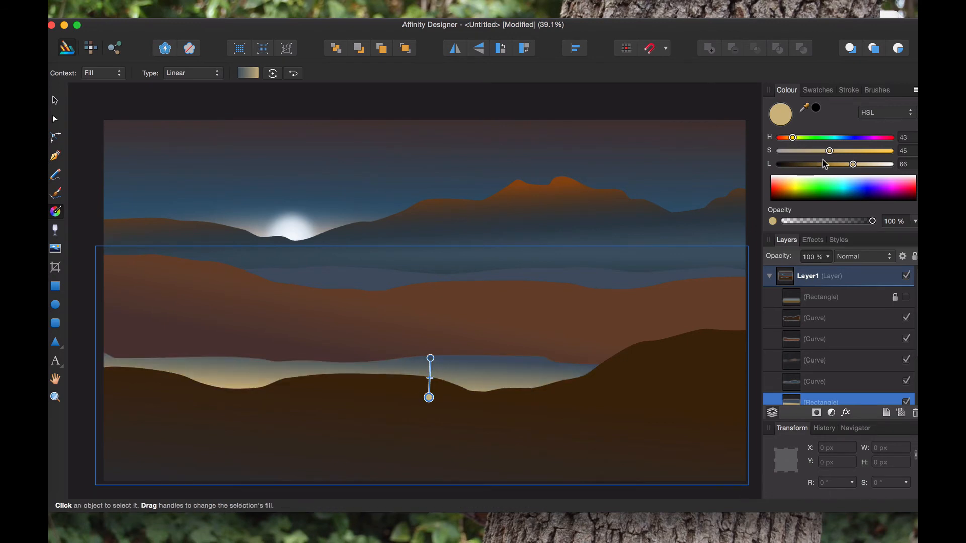
# Set the background rectangle's lower gradient stop to saturation 6 and lightness 53, and undo the stray gradient redraw
pyautogui.click(825, 163)
pyautogui.moveTo(806, 150); pyautogui.dragTo(785, 150)
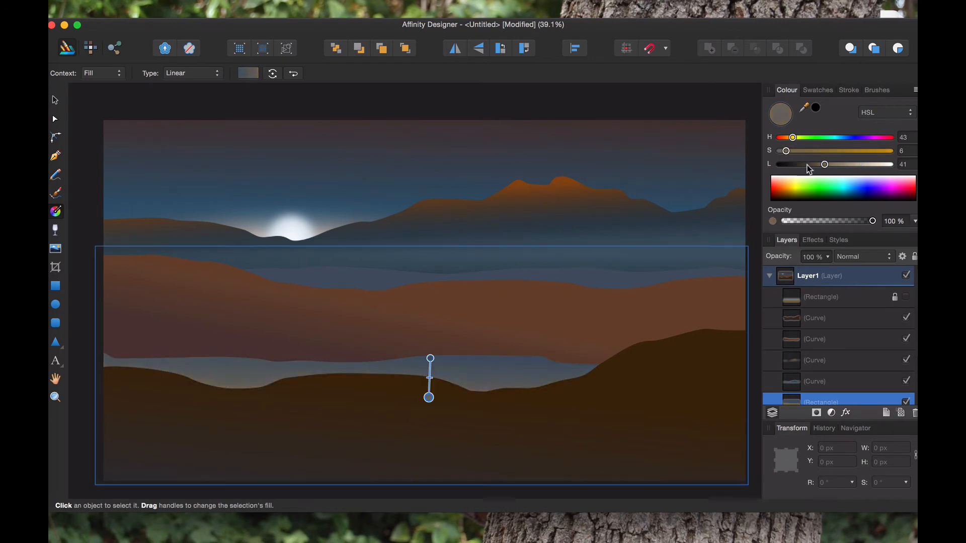
pyautogui.moveTo(832, 171); pyautogui.dragTo(838, 165)
pyautogui.moveTo(663, 231); pyautogui.dragTo(704, 210)
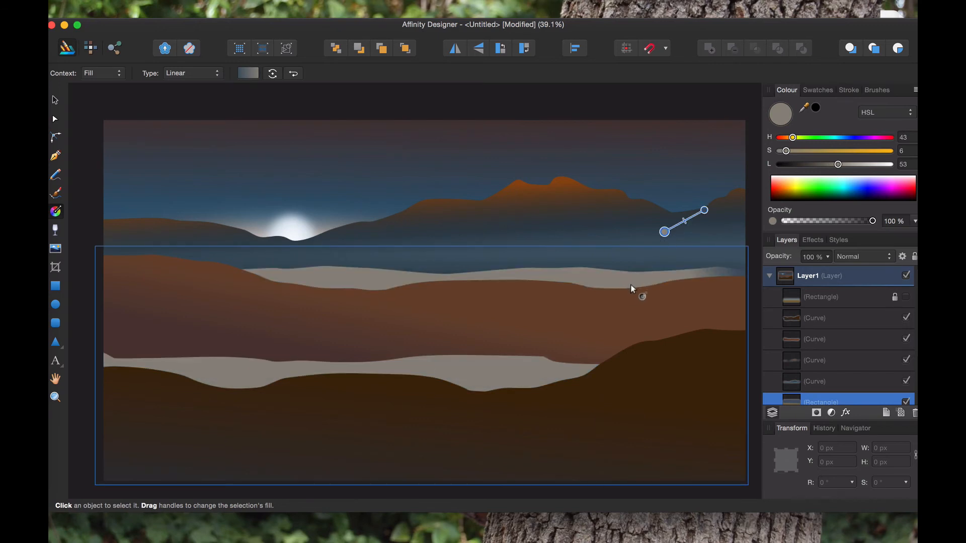
pyautogui.press('super+z')
# Extend the middle hill's gradient down to its lower edge and add a colour stop a little below the gradient's upper end
pyautogui.click(617, 307)
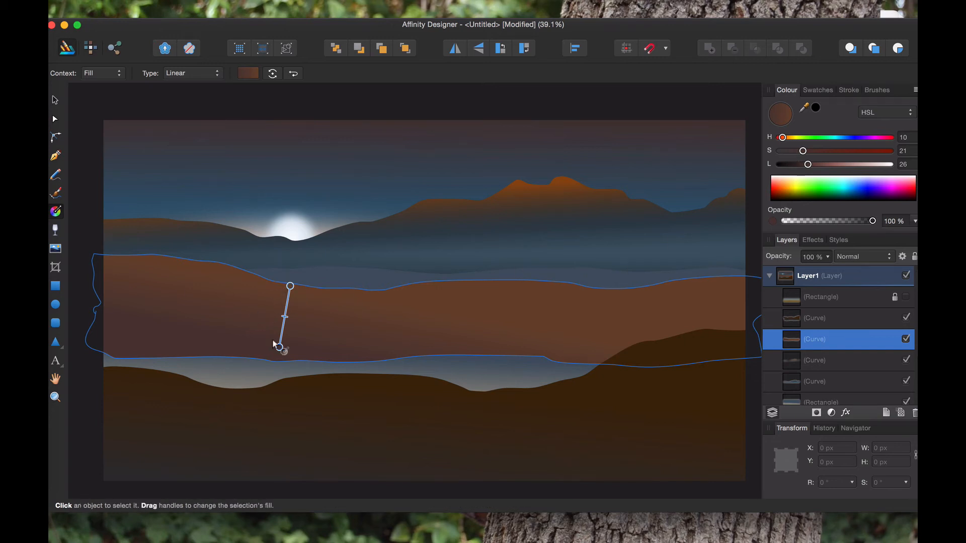
pyautogui.moveTo(279, 347)
pyautogui.mouseDown()
pyautogui.moveTo(281, 369)
pyautogui.moveTo(288, 360)
pyautogui.moveTo(277, 365)
pyautogui.mouseUp()
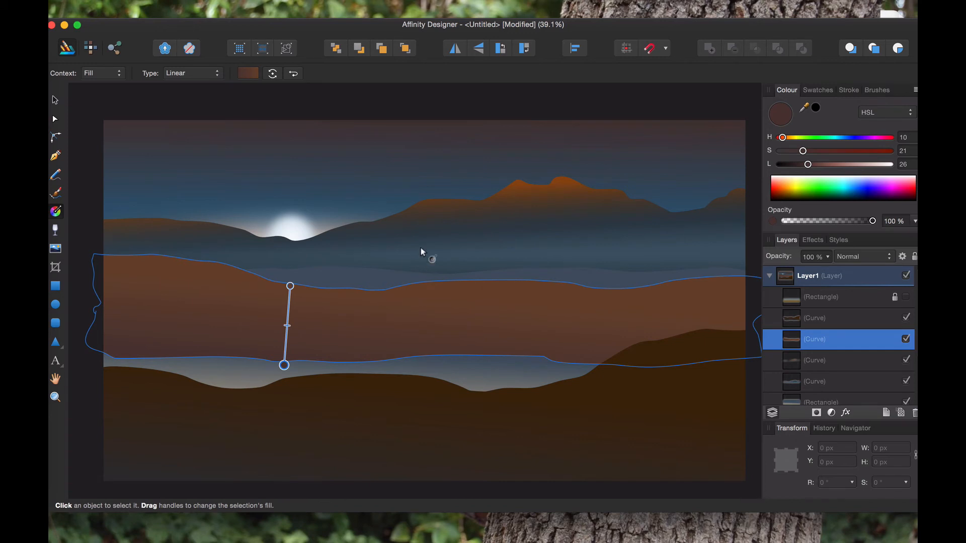
pyautogui.click(290, 297)
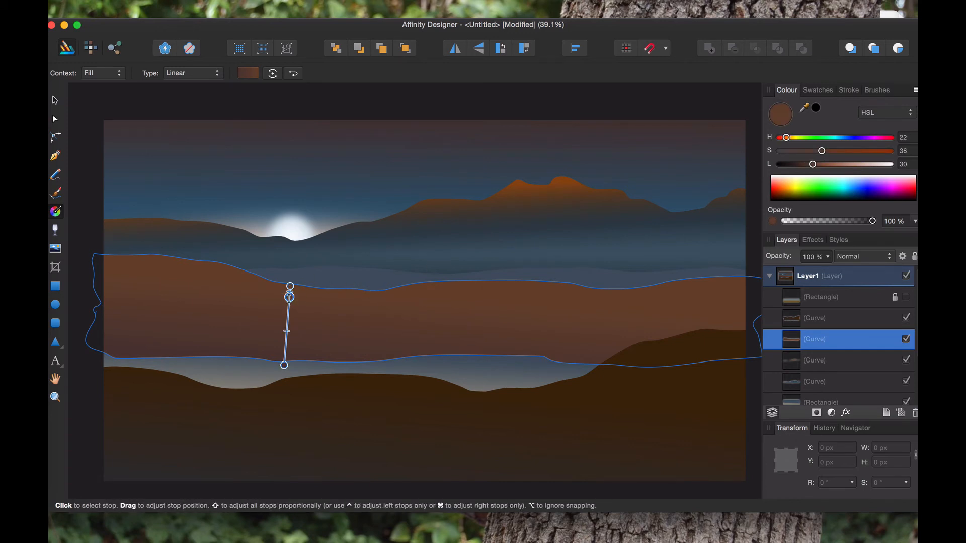
pyautogui.moveTo(290, 297)
pyautogui.mouseDown()
pyautogui.moveTo(289, 305)
pyautogui.moveTo(286, 288)
pyautogui.mouseUp()
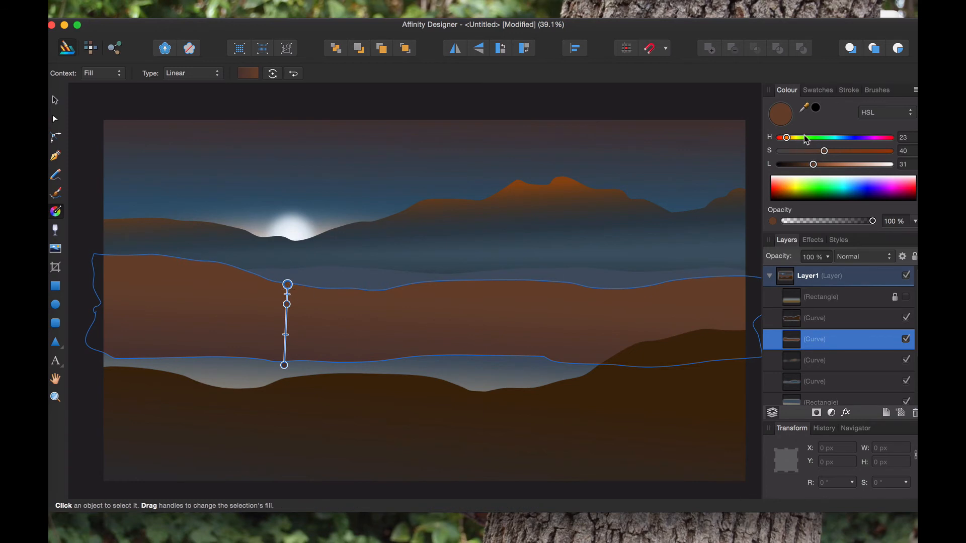
# Set the middle hill's upper gradient stop to saturation 48 and the added stop to hue 204, saturation 12 and lightness 19
pyautogui.moveTo(824, 151)
pyautogui.mouseDown()
pyautogui.moveTo(859, 159)
pyautogui.moveTo(828, 165)
pyautogui.mouseUp()
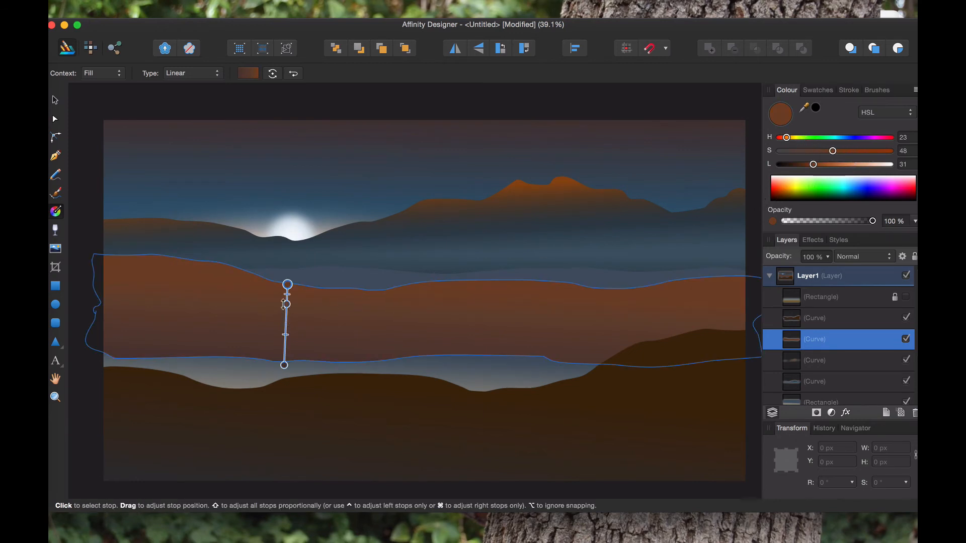
pyautogui.click(287, 304)
pyautogui.moveTo(839, 138); pyautogui.dragTo(793, 151)
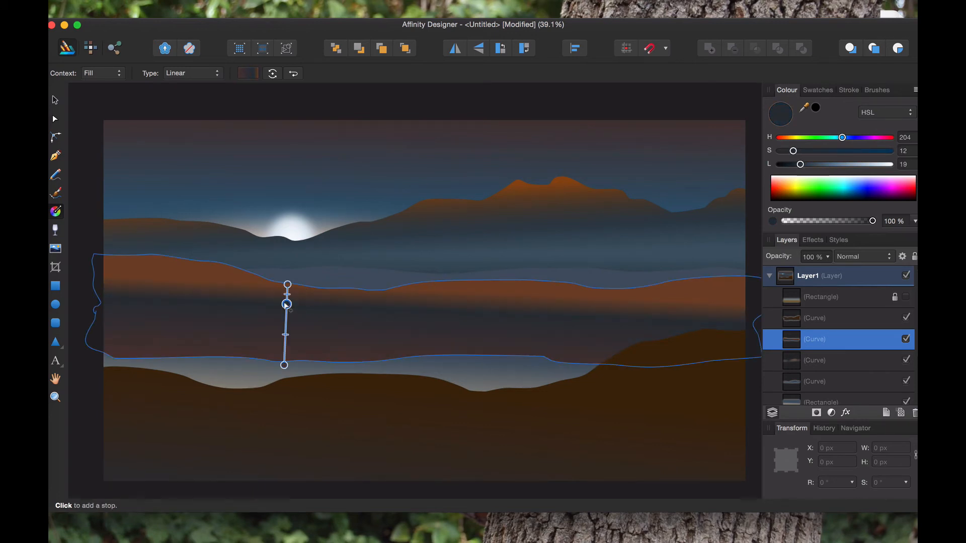
# Stretch the middle hill's gradient slightly past both edges, set its lower stop to hue 212, saturation 40, lightness 14, and clear the selection
pyautogui.moveTo(287, 305)
pyautogui.mouseDown()
pyautogui.moveTo(281, 241)
pyautogui.moveTo(283, 274)
pyautogui.mouseUp()
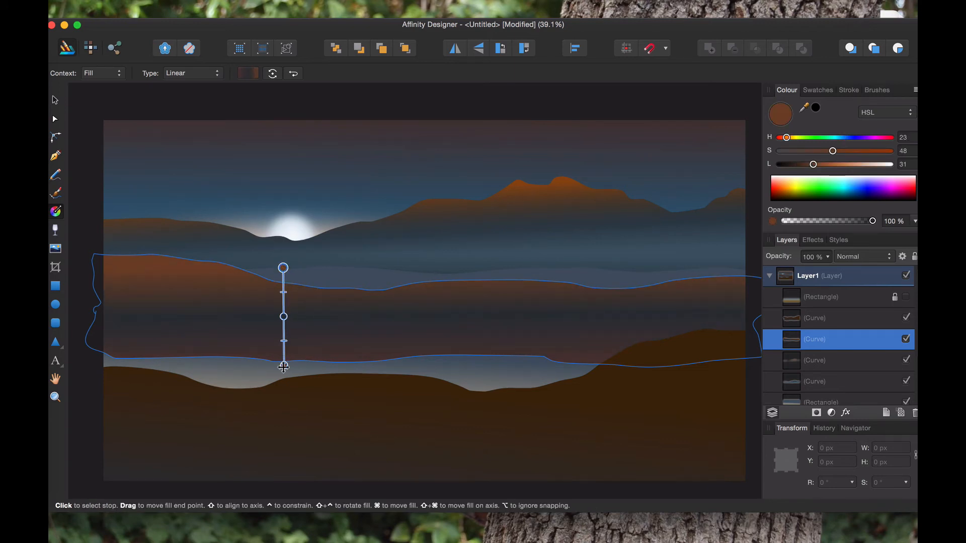
pyautogui.moveTo(284, 366); pyautogui.dragTo(282, 371)
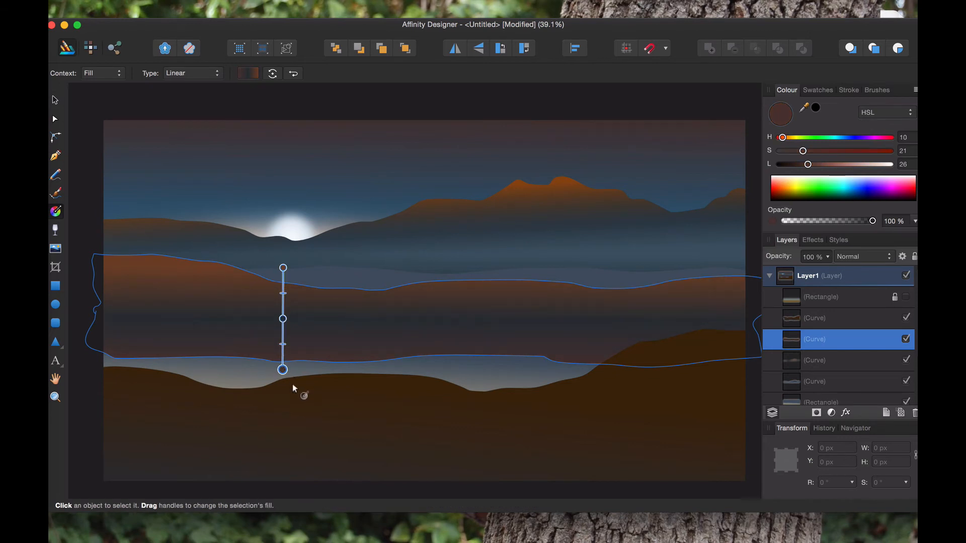
pyautogui.moveTo(829, 166); pyautogui.dragTo(803, 164)
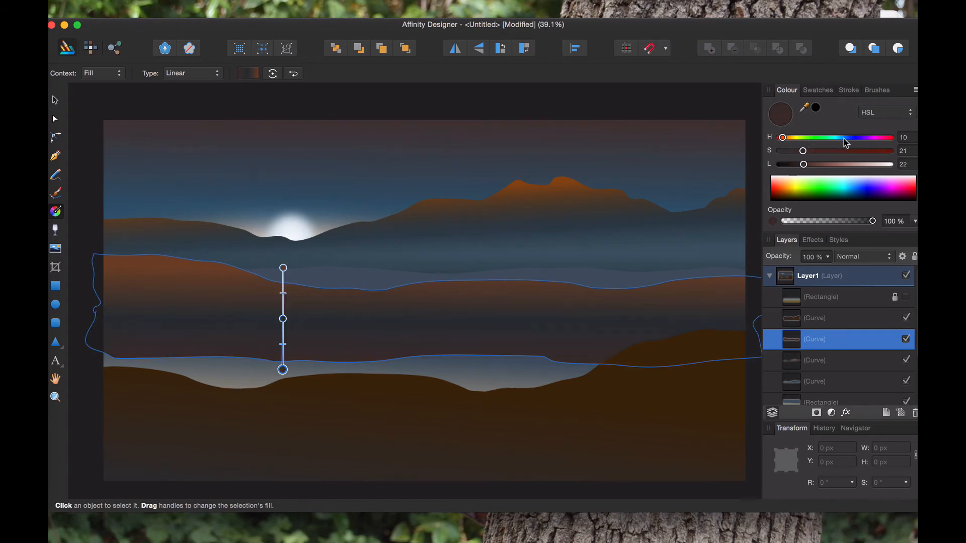
pyautogui.moveTo(845, 139); pyautogui.dragTo(846, 141)
pyautogui.moveTo(805, 166); pyautogui.dragTo(828, 158)
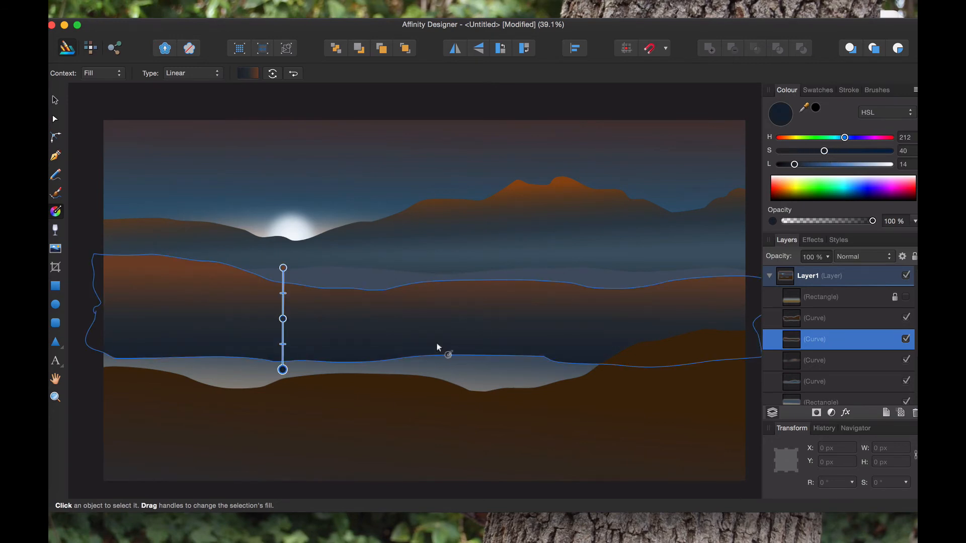
pyautogui.click(403, 398)
pyautogui.click(717, 114)
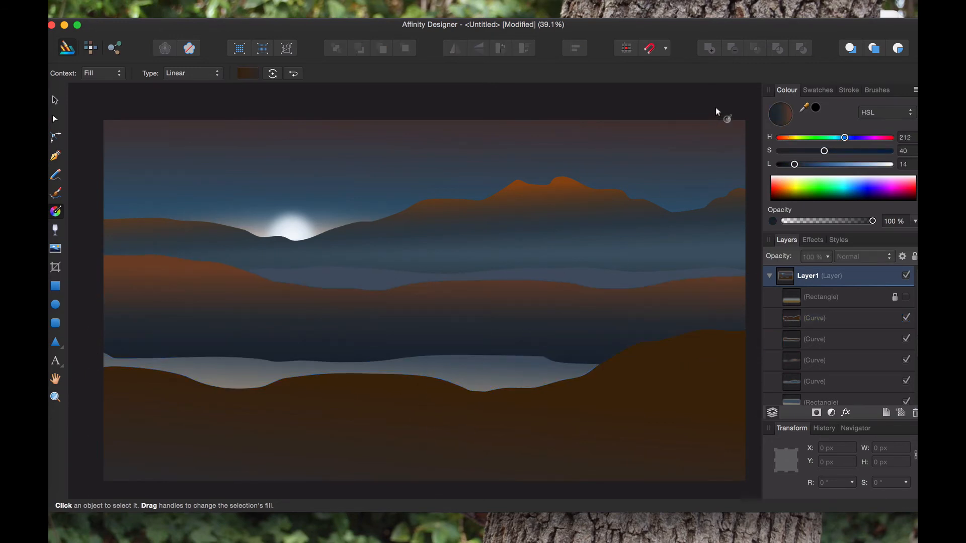
# Set the middle hill's lower gradient stop to hue 41, saturation 40, lightness 19, and extend the gradient's lower end slightly downward
pyautogui.click(466, 415)
pyautogui.click(493, 334)
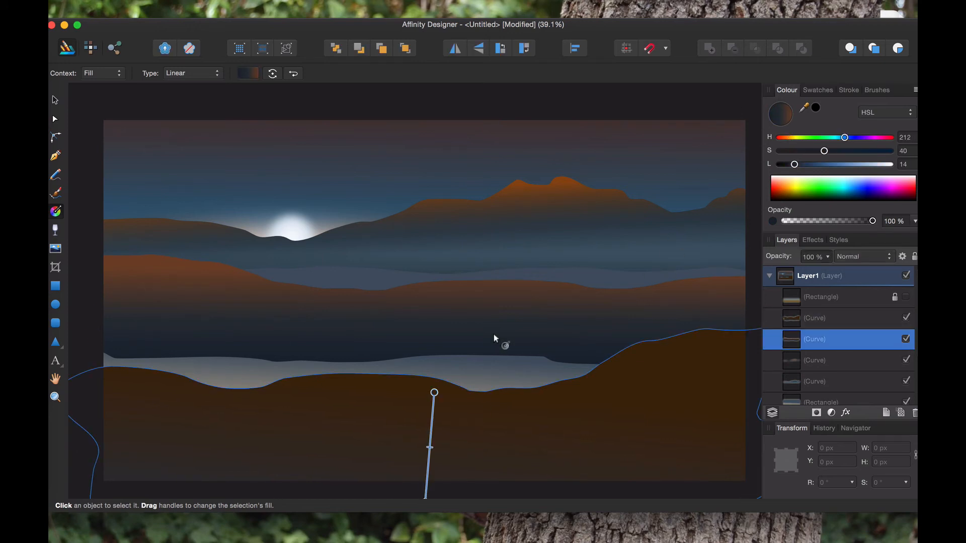
pyautogui.click(283, 370)
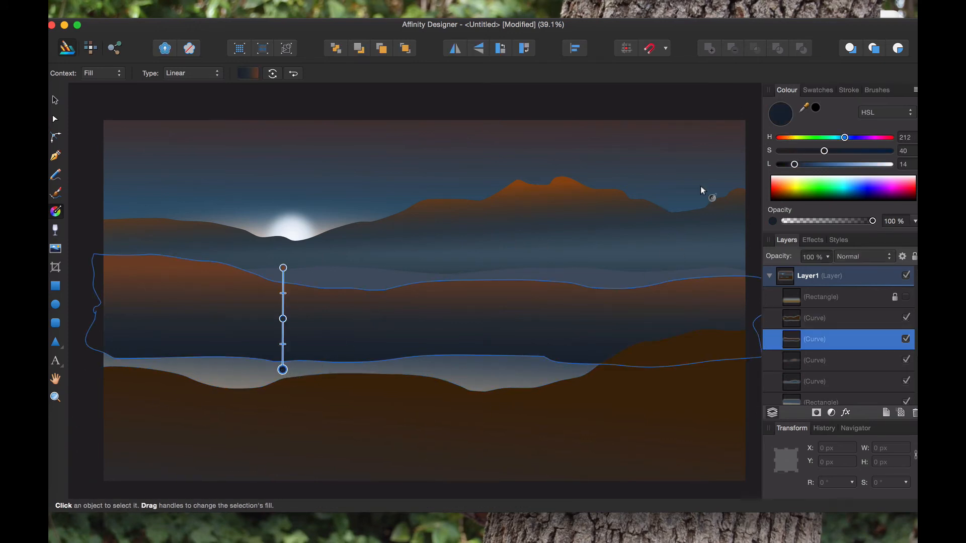
pyautogui.moveTo(817, 165); pyautogui.dragTo(792, 141)
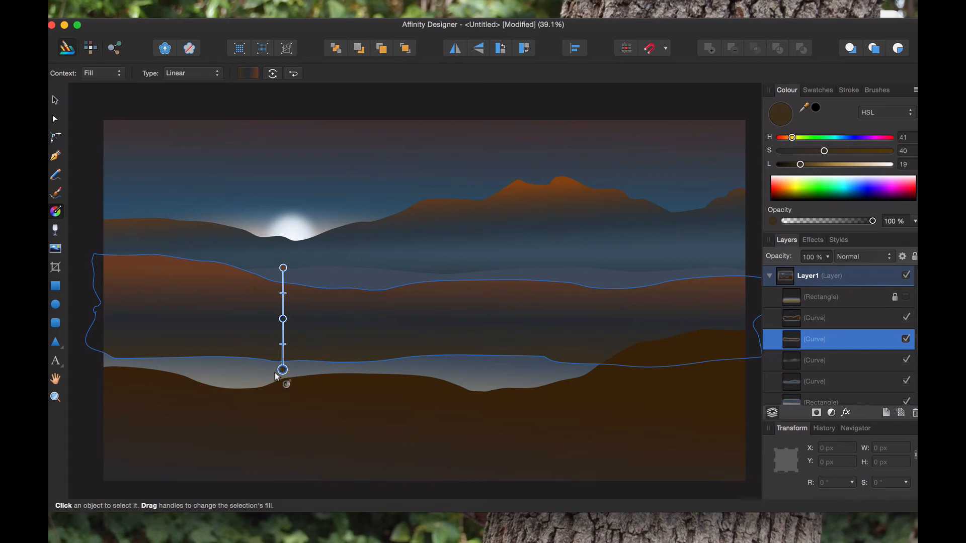
pyautogui.moveTo(282, 373)
pyautogui.mouseDown()
pyautogui.moveTo(276, 390)
pyautogui.moveTo(279, 374)
pyautogui.mouseUp()
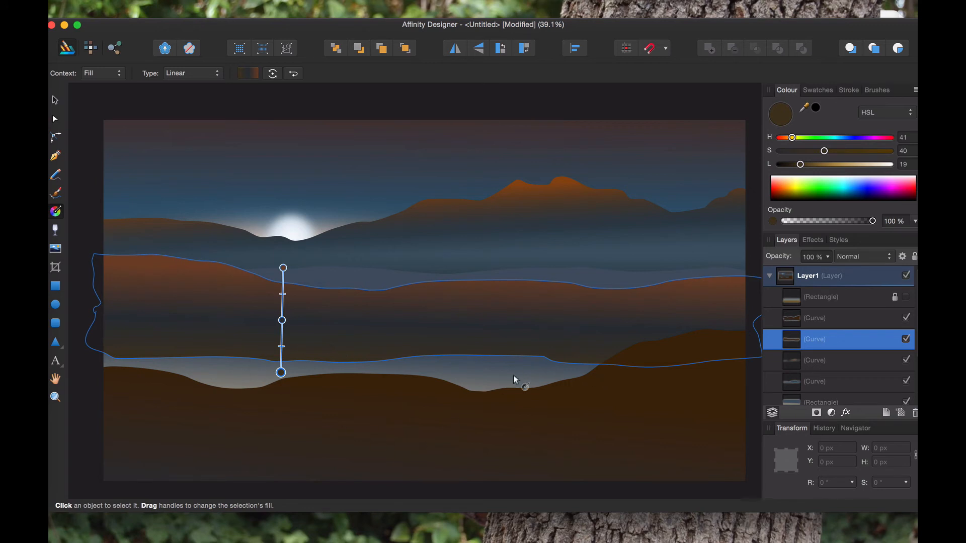
pyautogui.click(517, 410)
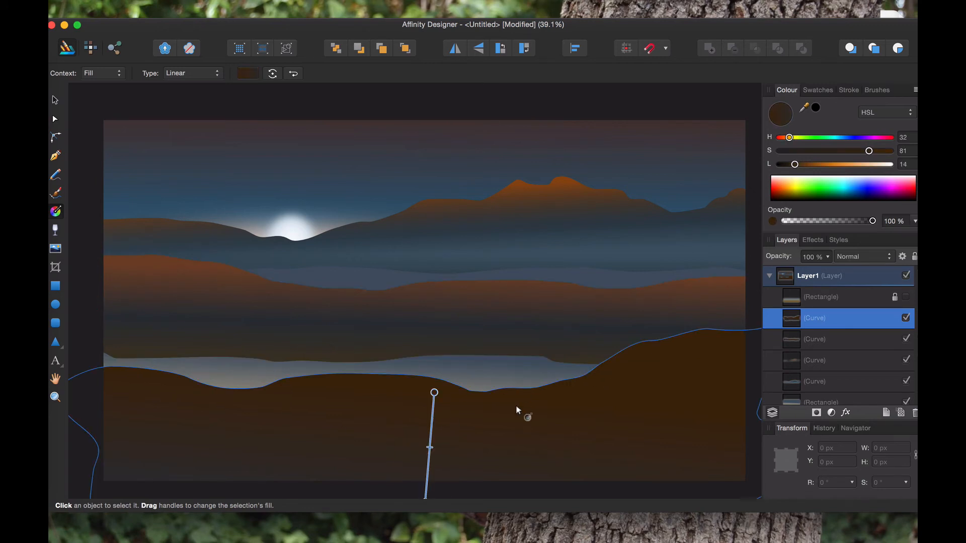
pyautogui.click(136, 346)
pyautogui.click(54, 120)
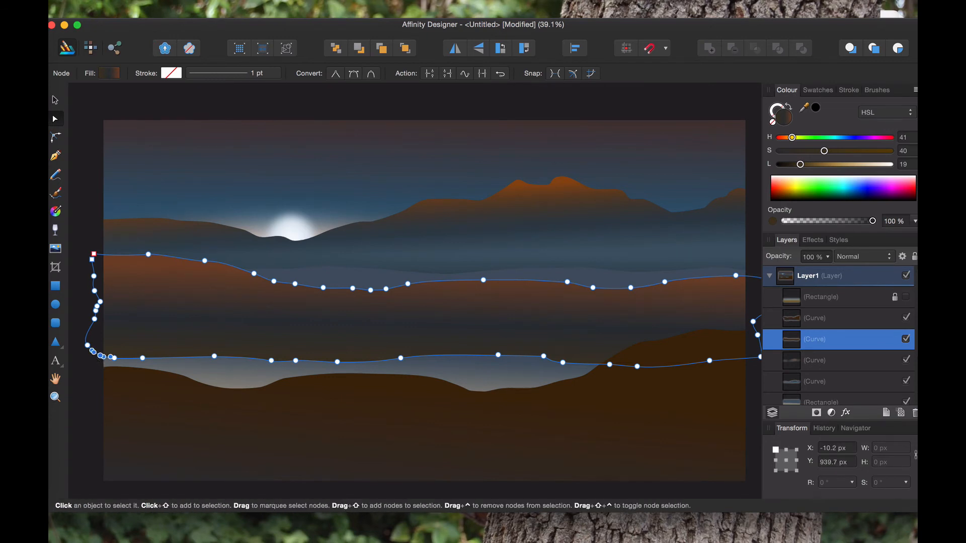
pyautogui.click(58, 102)
pyautogui.click(116, 127)
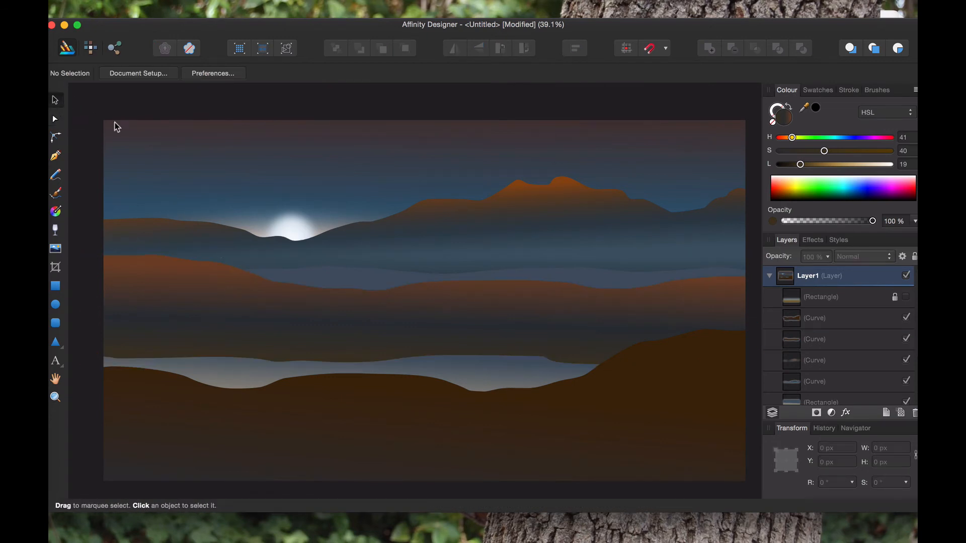
pyautogui.click(286, 318)
pyautogui.click(514, 105)
pyautogui.click(415, 301)
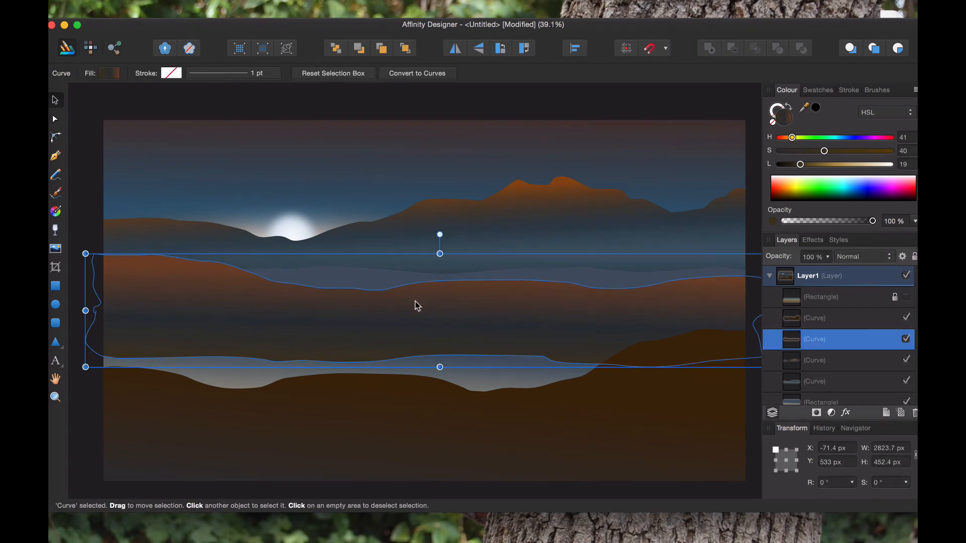
pyautogui.click(352, 399)
pyautogui.click(498, 100)
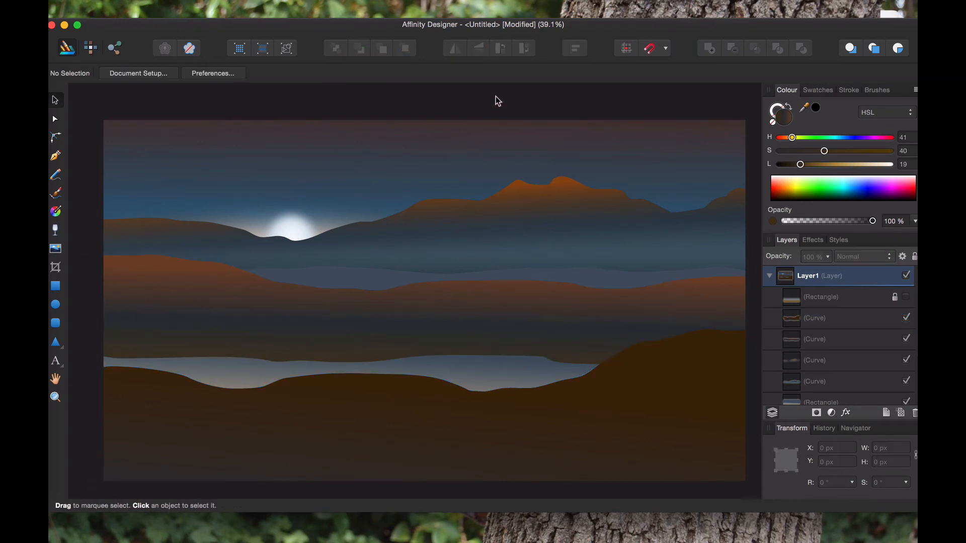
# Raise the foreground hill's upper edge to a height of 810.4 px and set its upper gradient stop's lightness to 18
pyautogui.click(385, 381)
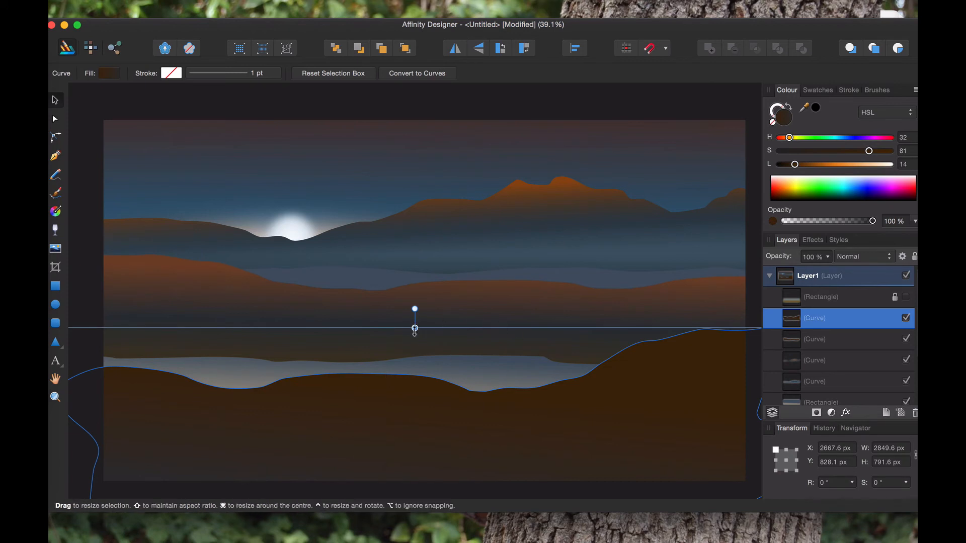
pyautogui.moveTo(415, 328)
pyautogui.mouseDown()
pyautogui.moveTo(416, 319)
pyautogui.moveTo(419, 327)
pyautogui.mouseUp()
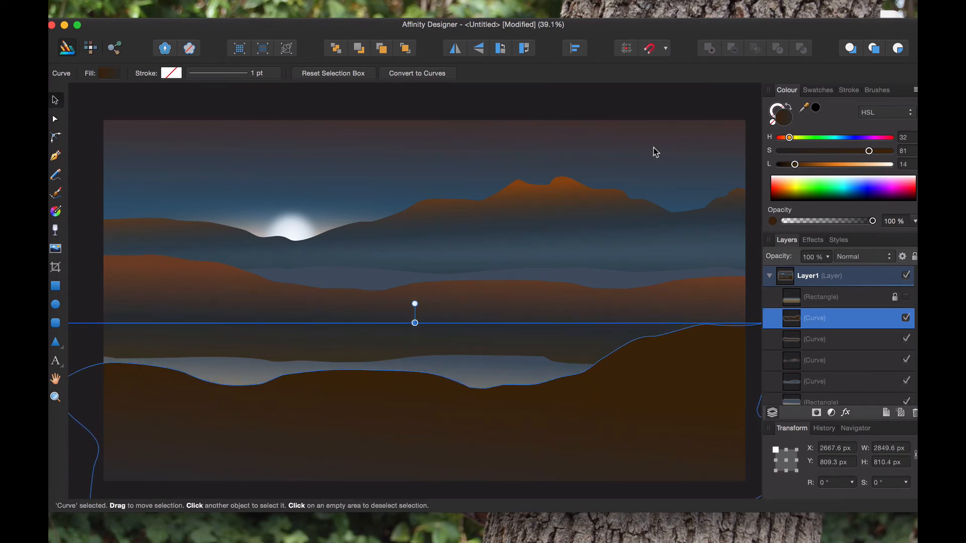
pyautogui.click(55, 211)
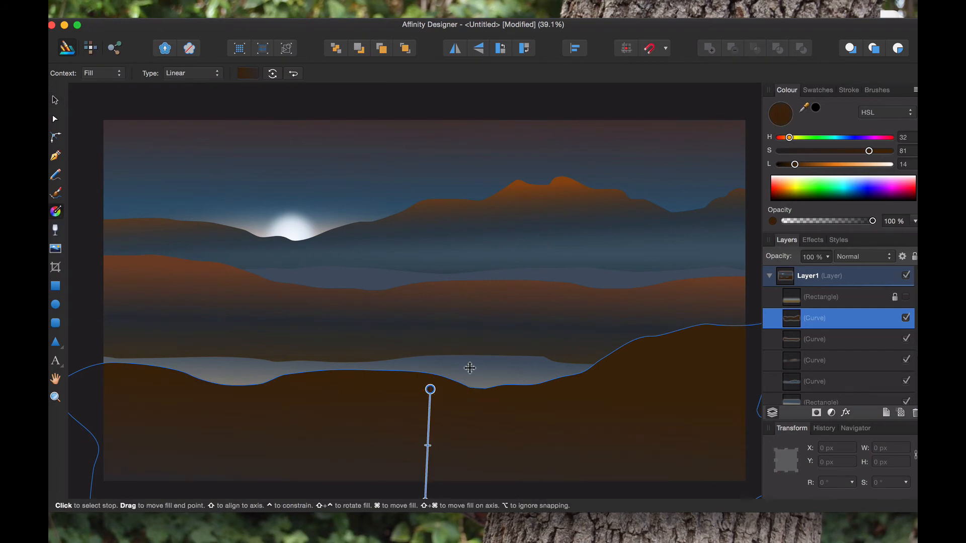
pyautogui.click(798, 165)
pyautogui.moveTo(799, 166); pyautogui.dragTo(801, 167)
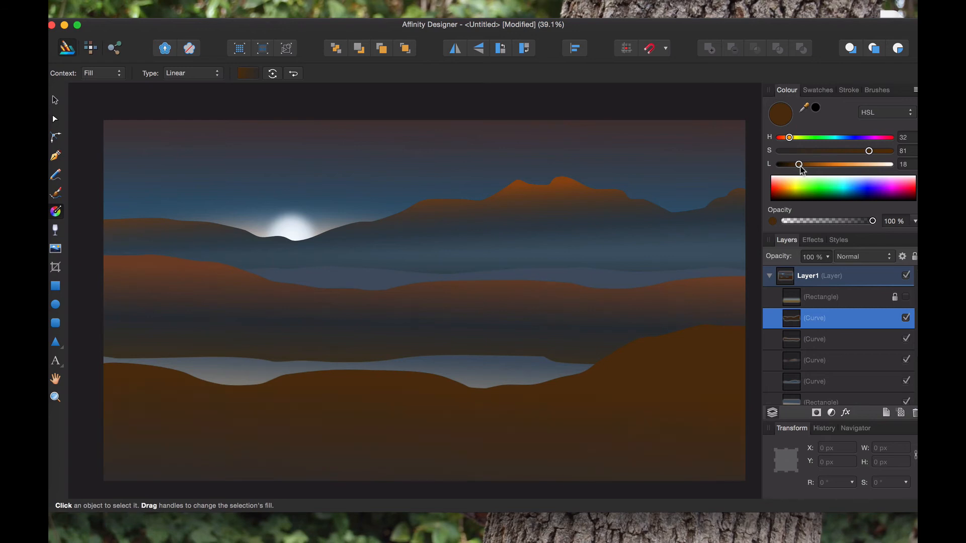
# Set the foreground hill's lower gradient stop to hue 220, saturation 12 and lightness 10, and clear the selection
pyautogui.scroll(-3, 492, 437)
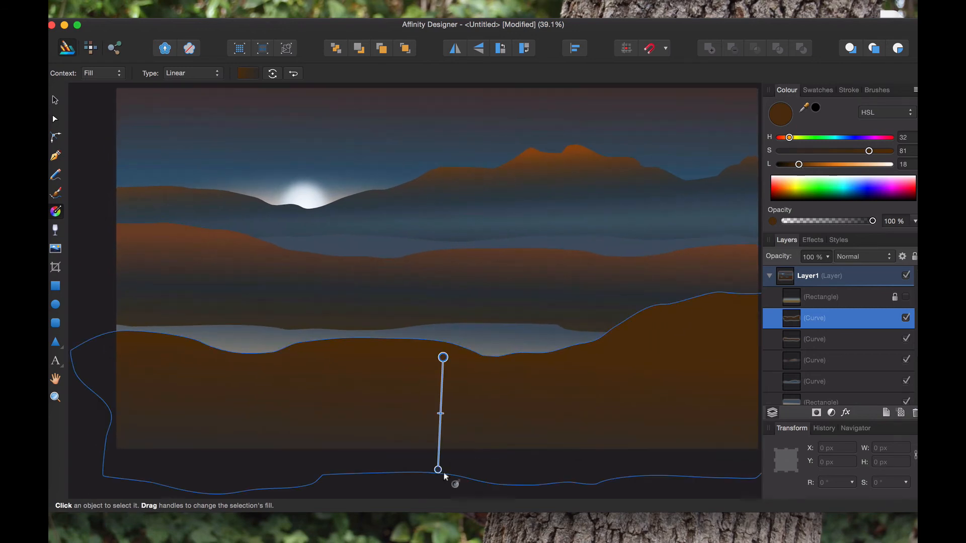
pyautogui.click(438, 470)
pyautogui.click(807, 151)
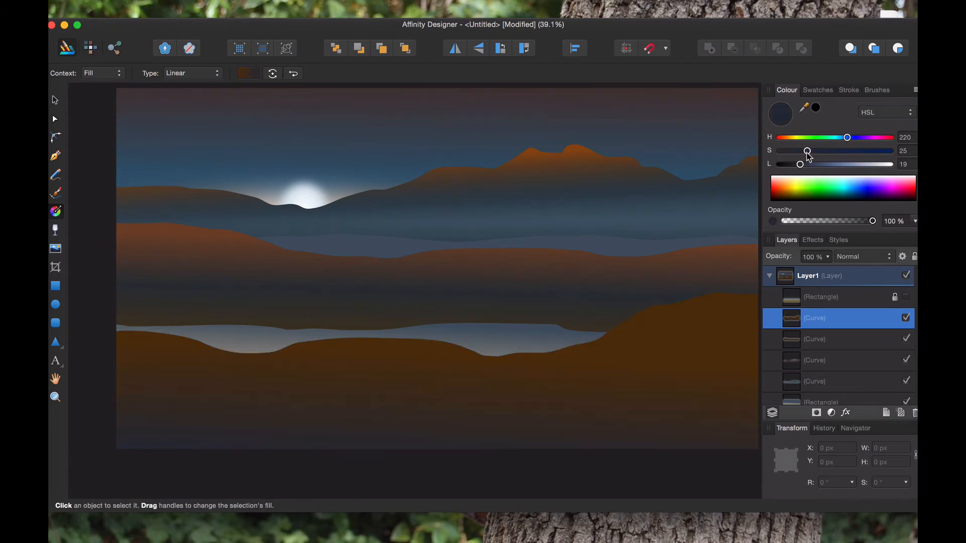
pyautogui.moveTo(808, 157)
pyautogui.mouseDown()
pyautogui.moveTo(863, 155)
pyautogui.moveTo(818, 156)
pyautogui.moveTo(790, 168)
pyautogui.moveTo(798, 152)
pyautogui.moveTo(794, 158)
pyautogui.mouseUp()
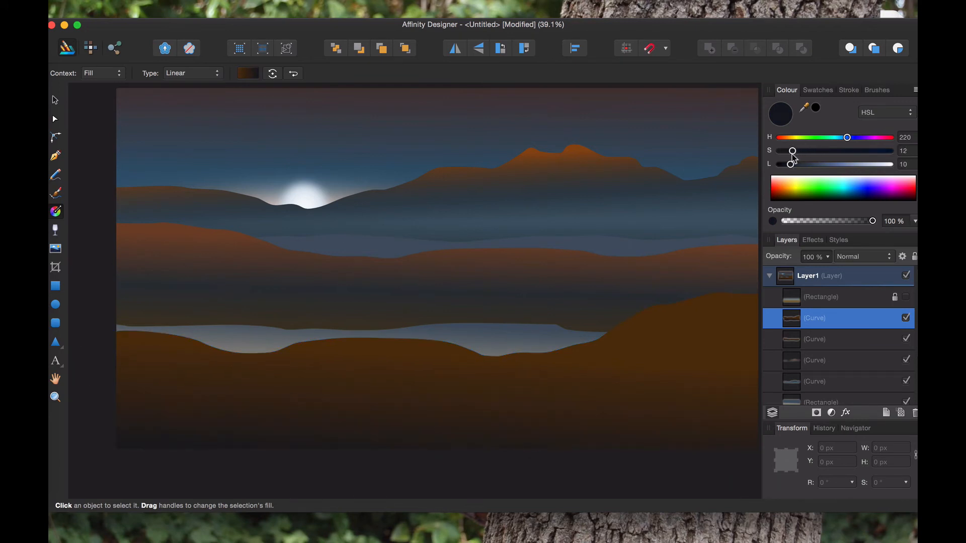
pyautogui.click(626, 490)
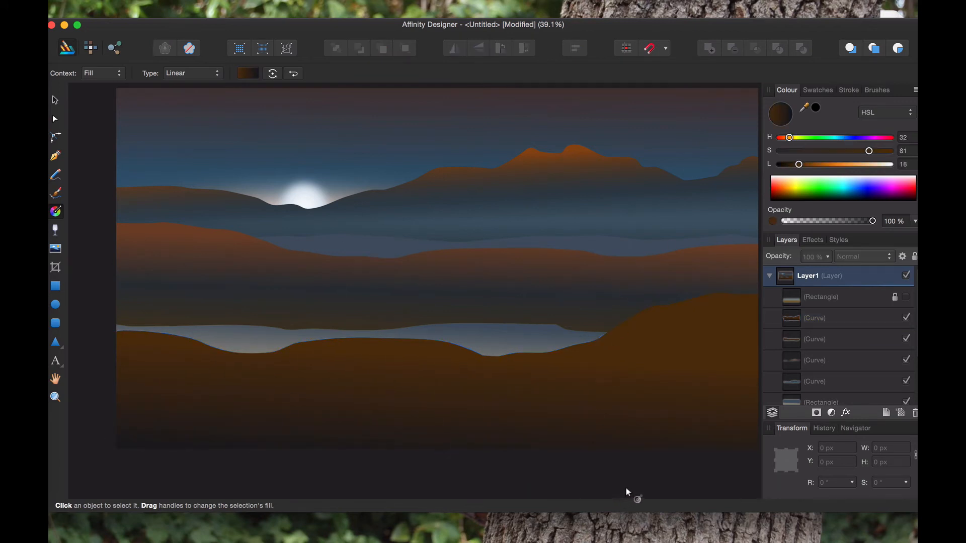
pyautogui.scroll(3, 637, 358)
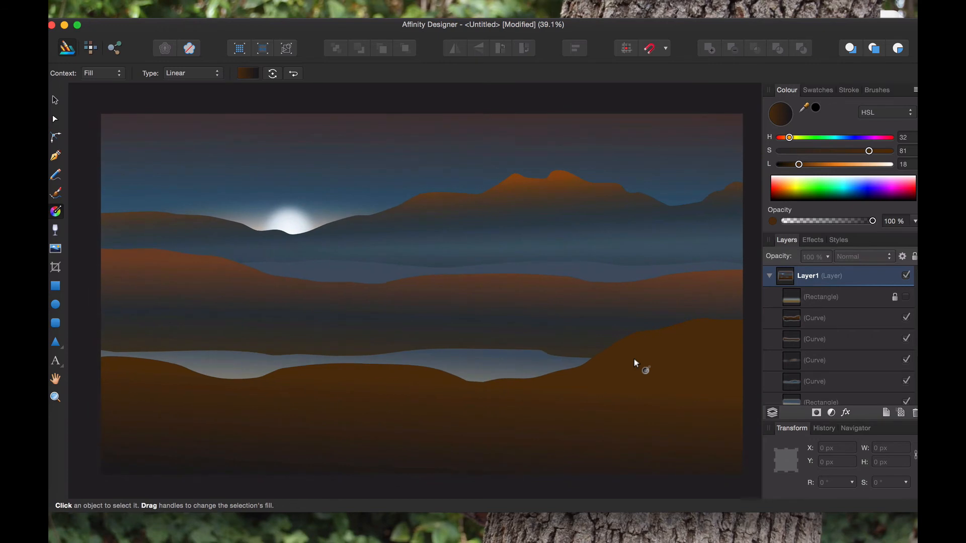
# Pull down the middle hill's lower-edge nodes at its left end and centre so the edge tucks behind the foreground hill
pyautogui.click(460, 301)
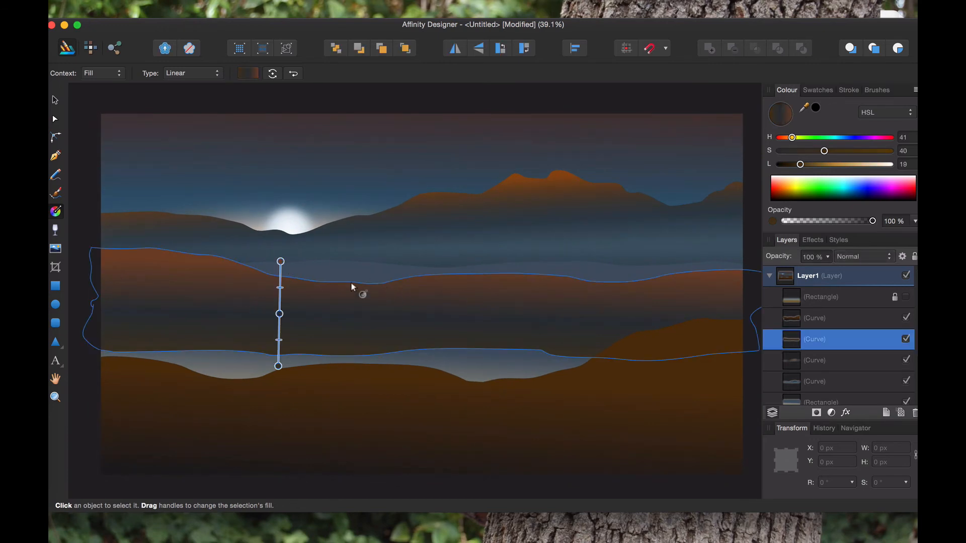
pyautogui.click(56, 120)
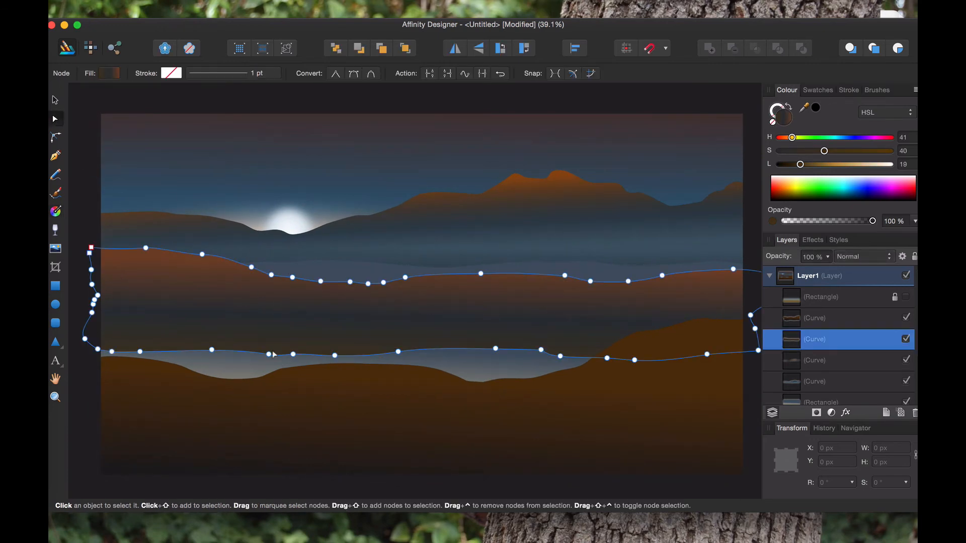
pyautogui.moveTo(215, 357); pyautogui.dragTo(140, 362)
pyautogui.moveTo(120, 368)
pyautogui.mouseDown()
pyautogui.moveTo(99, 369)
pyautogui.moveTo(142, 334)
pyautogui.moveTo(126, 361)
pyautogui.moveTo(121, 354)
pyautogui.moveTo(133, 366)
pyautogui.mouseUp()
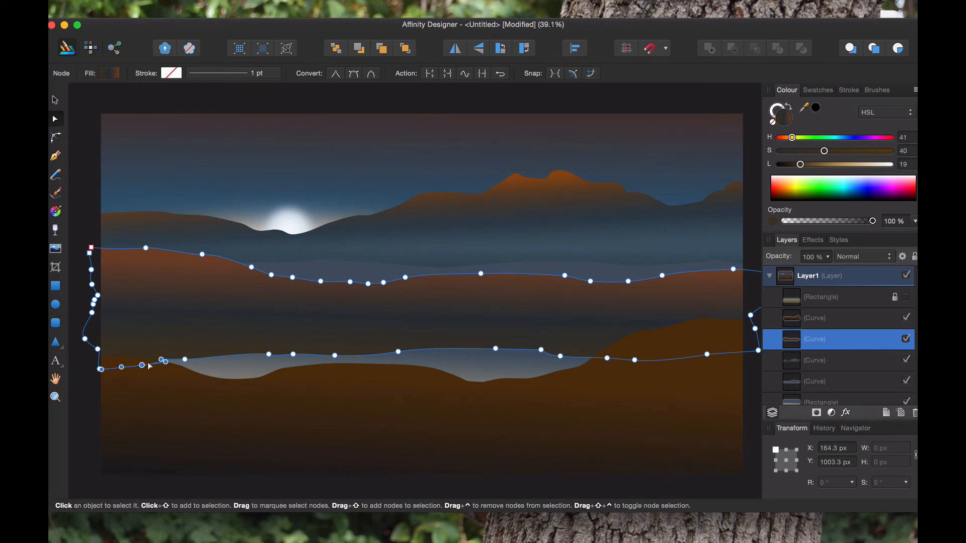
pyautogui.moveTo(122, 366); pyautogui.dragTo(118, 370)
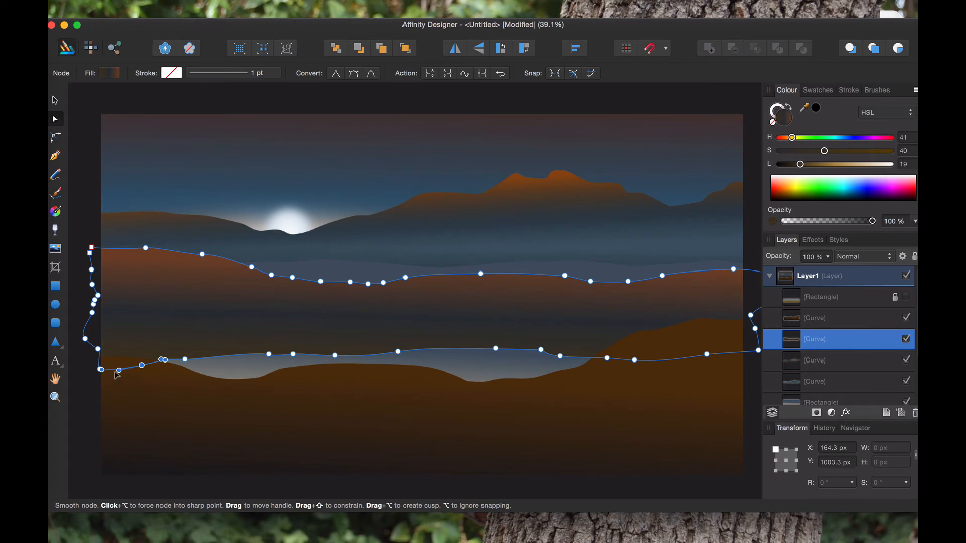
pyautogui.moveTo(318, 314); pyautogui.dragTo(410, 370)
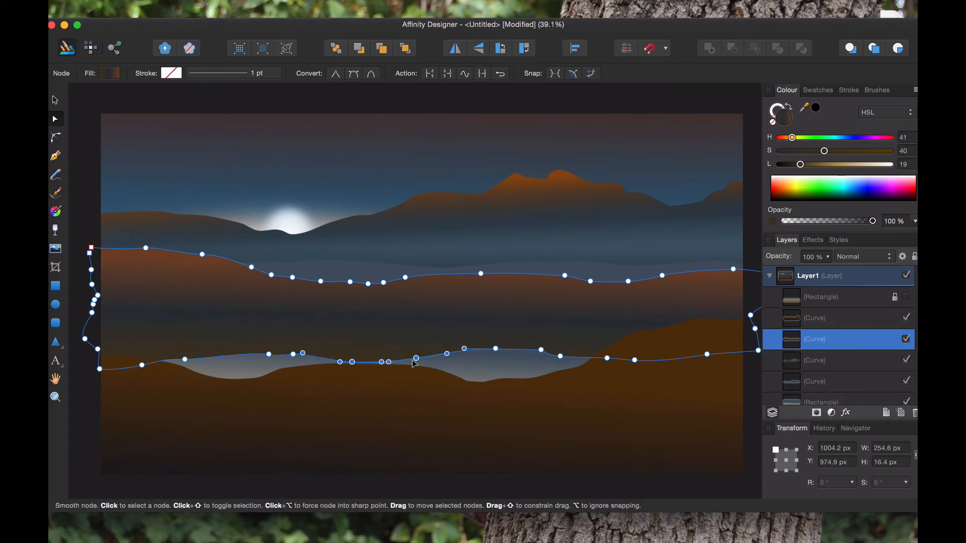
pyautogui.click(494, 369)
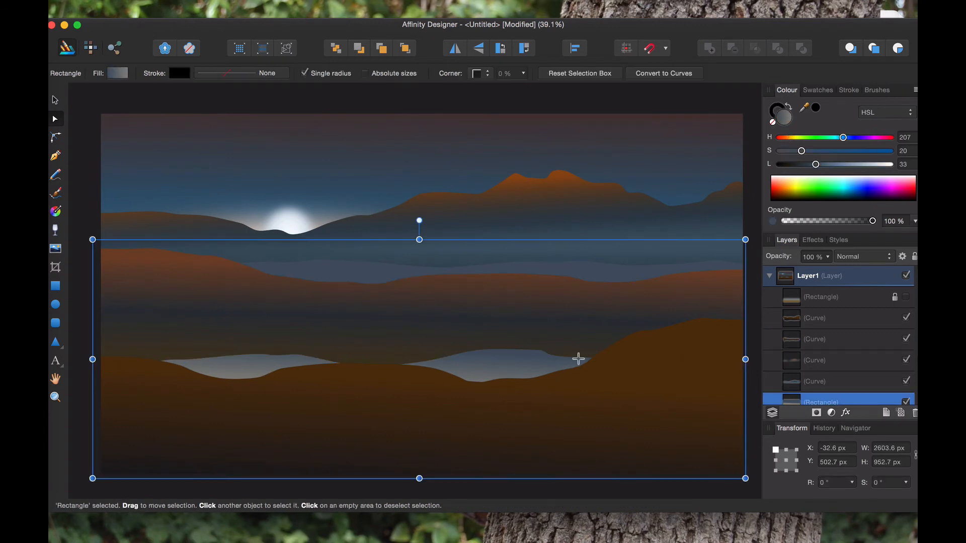
# Raise the node at the foreground hill's central crest and shift it slightly right to widen the gap between the two pools
pyautogui.click(387, 382)
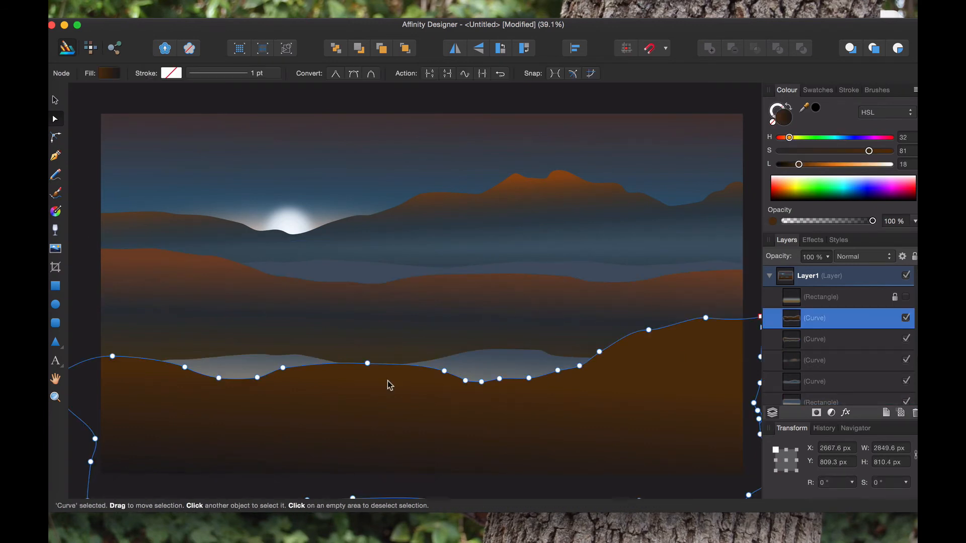
pyautogui.click(370, 353)
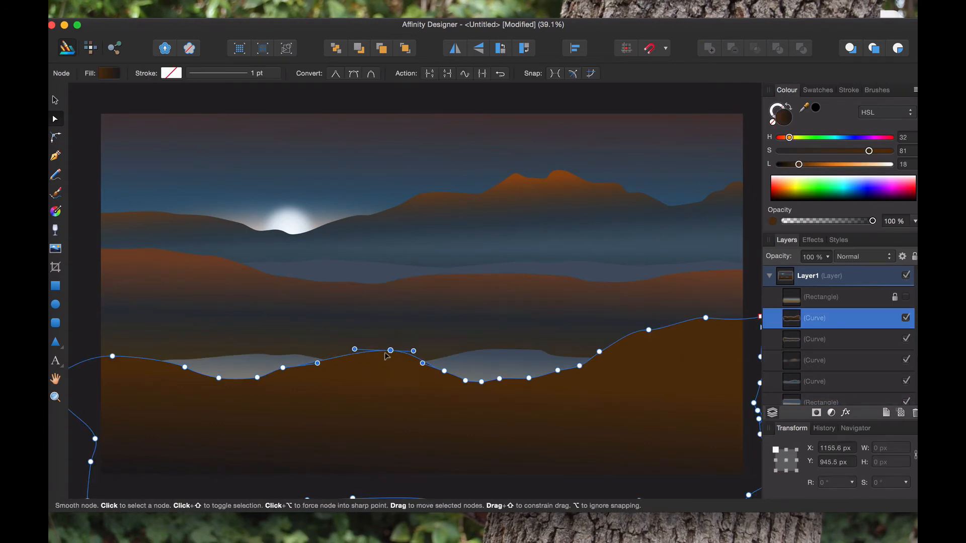
pyautogui.click(457, 335)
pyautogui.click(498, 368)
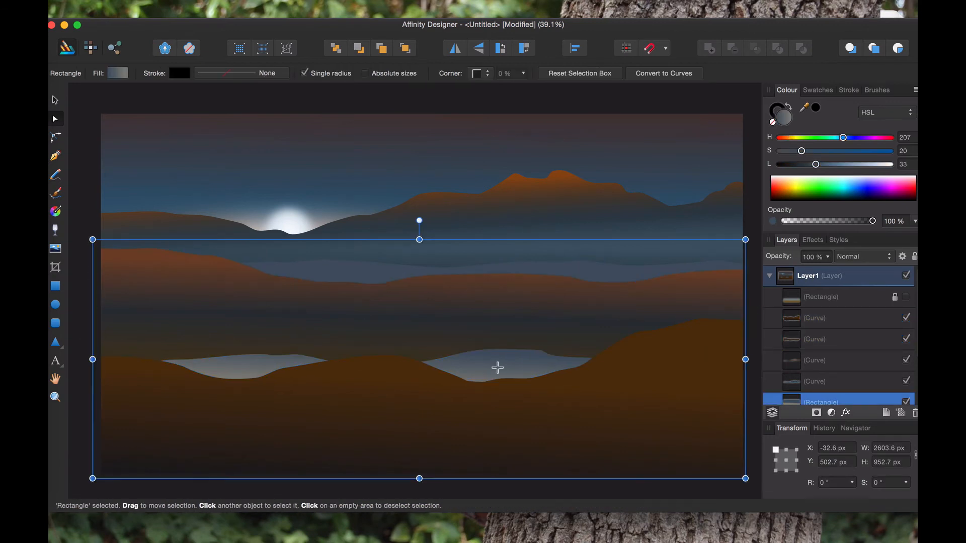
# Move the node near the centre of the middle hill's upper edge up and to the right to form a higher crest
pyautogui.click(451, 322)
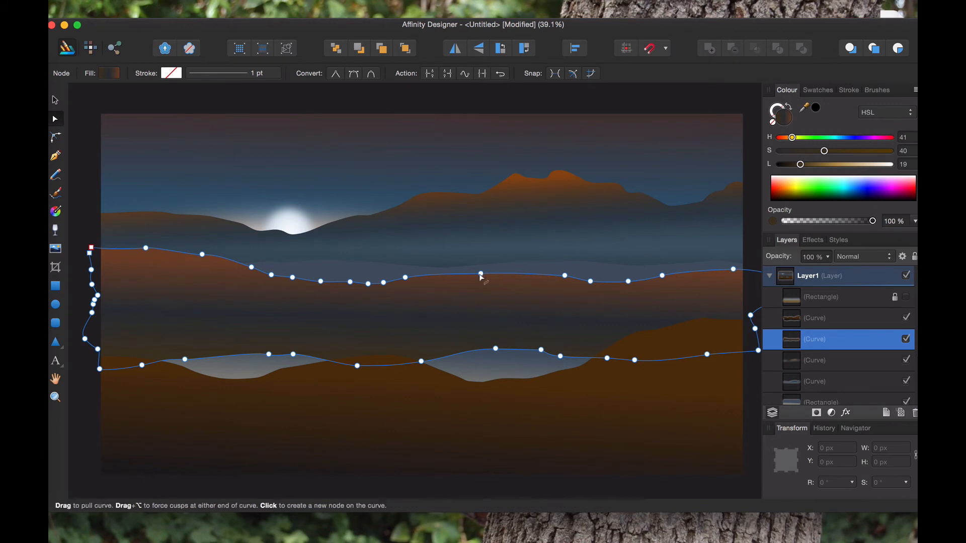
pyautogui.moveTo(480, 275); pyautogui.dragTo(520, 272)
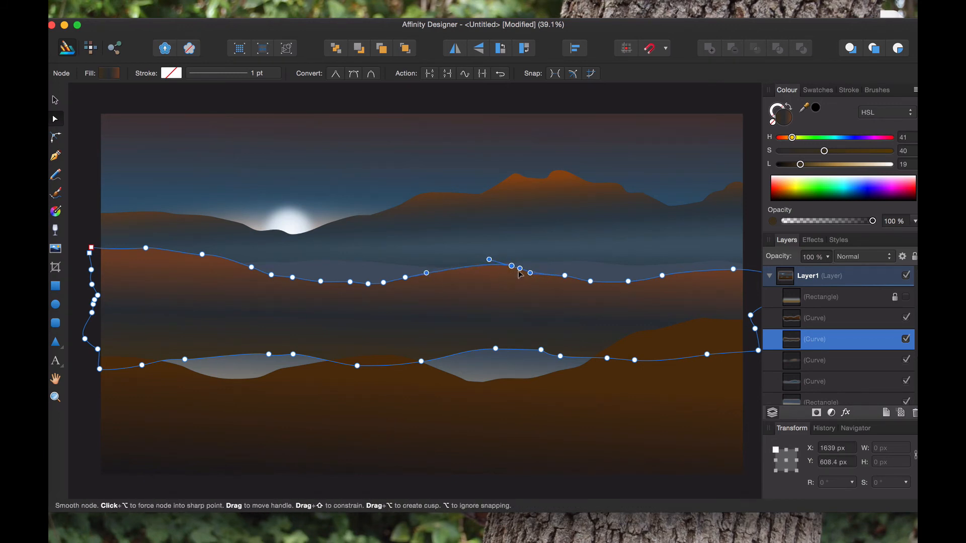
pyautogui.click(544, 269)
pyautogui.click(518, 301)
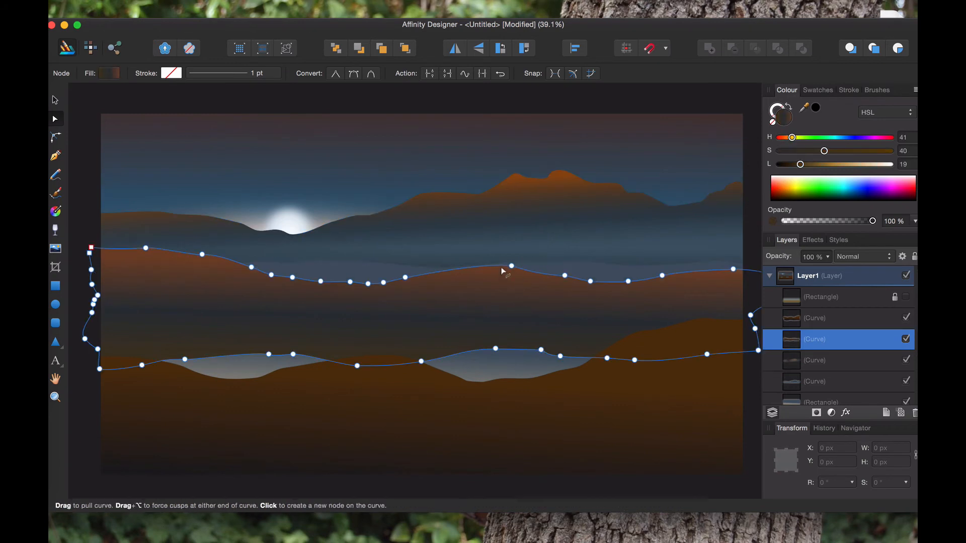
# Rework the nodes in the dip left of the middle hill's crest into a smooth, gentle rise and clear the selection
pyautogui.moveTo(366, 268); pyautogui.dragTo(426, 291)
pyautogui.click(445, 256)
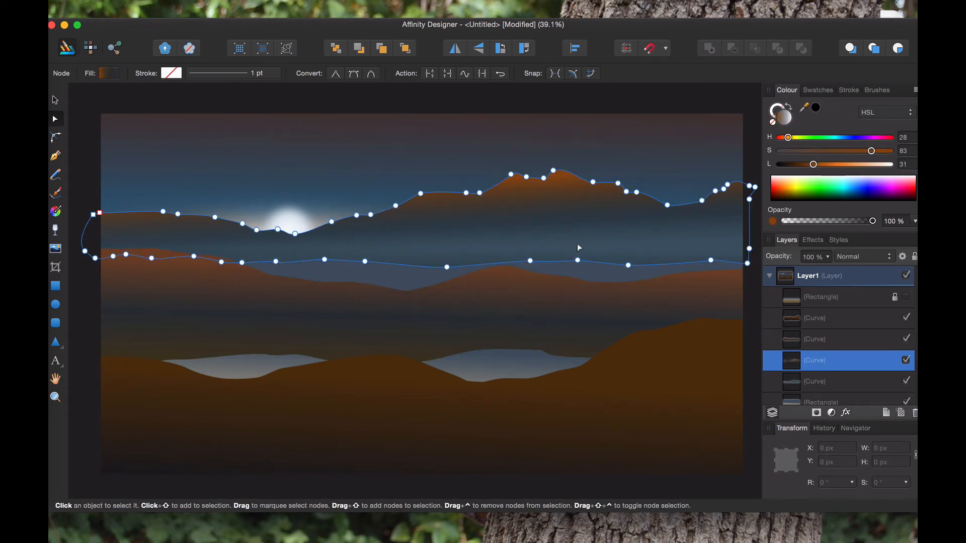
pyautogui.click(677, 108)
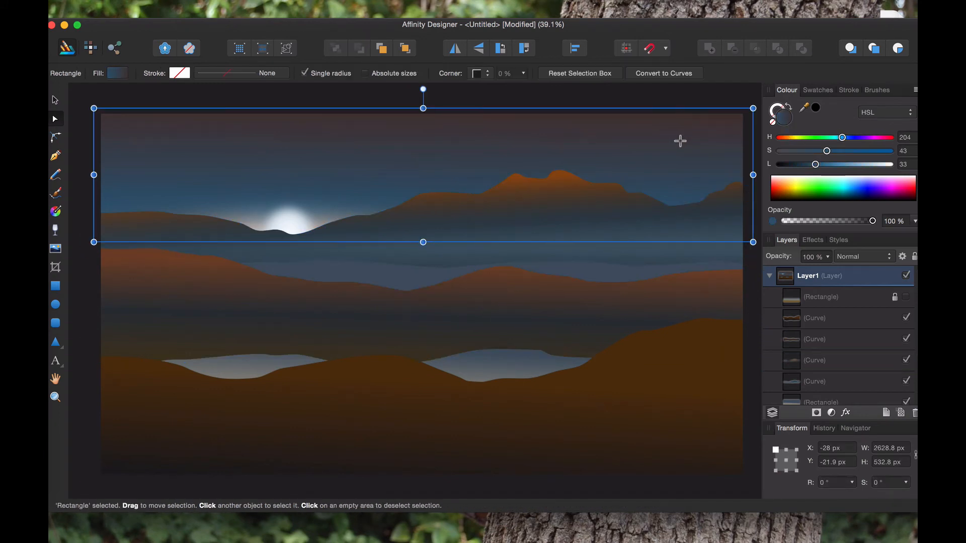
pyautogui.click(805, 339)
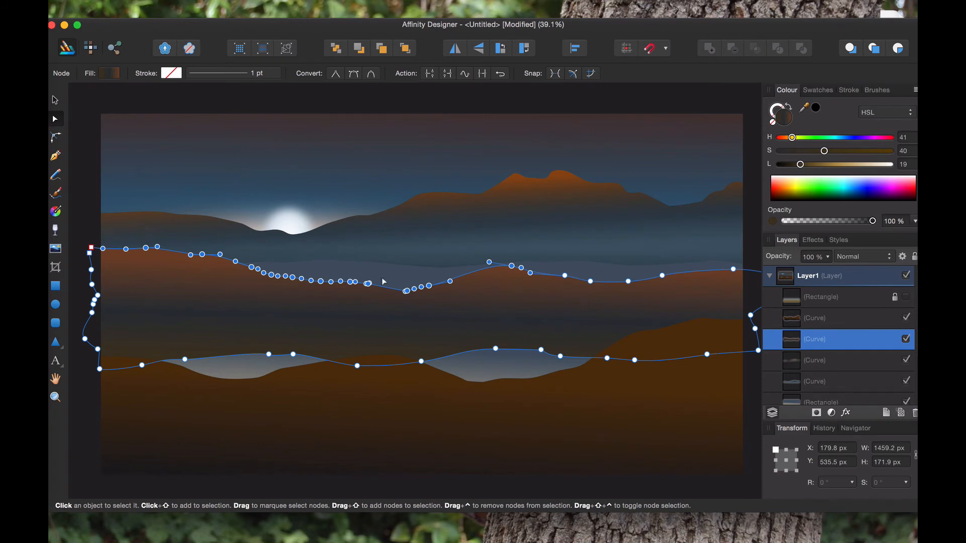
pyautogui.moveTo(384, 281); pyautogui.dragTo(433, 302)
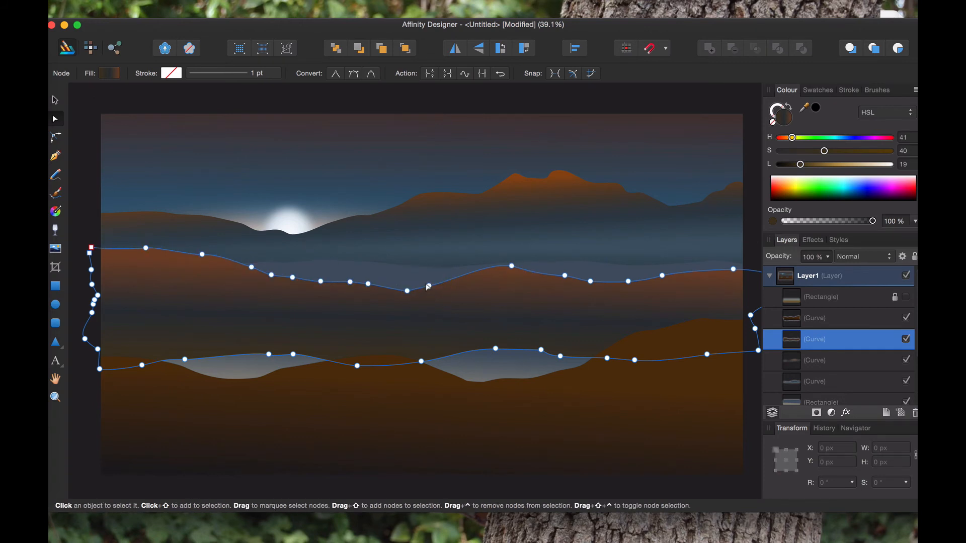
pyautogui.moveTo(425, 287)
pyautogui.mouseDown()
pyautogui.moveTo(416, 277)
pyautogui.moveTo(426, 276)
pyautogui.mouseUp()
pyautogui.click(476, 145)
pyautogui.click(590, 102)
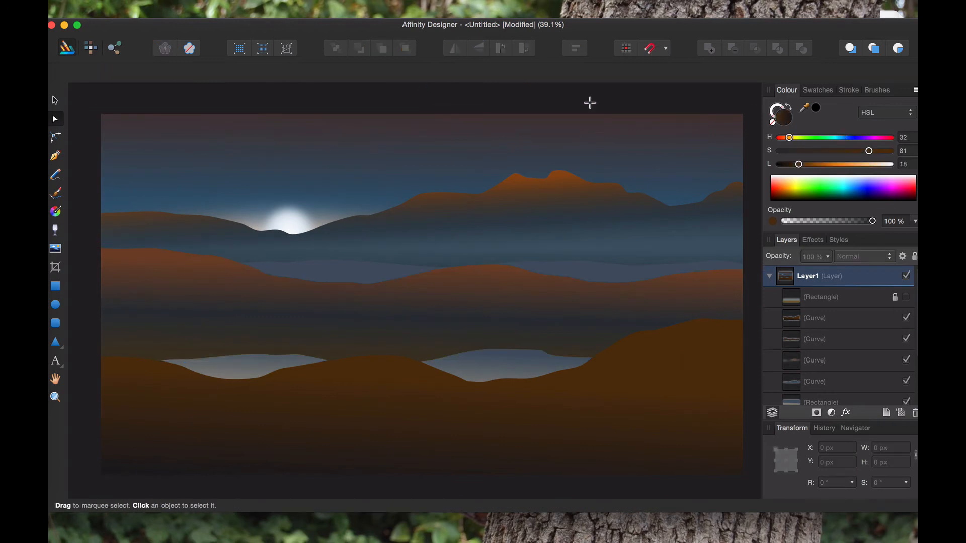
# Lower the middle hill's lower-edge node above the right-hand pool to flatten the top of the water
pyautogui.click(518, 316)
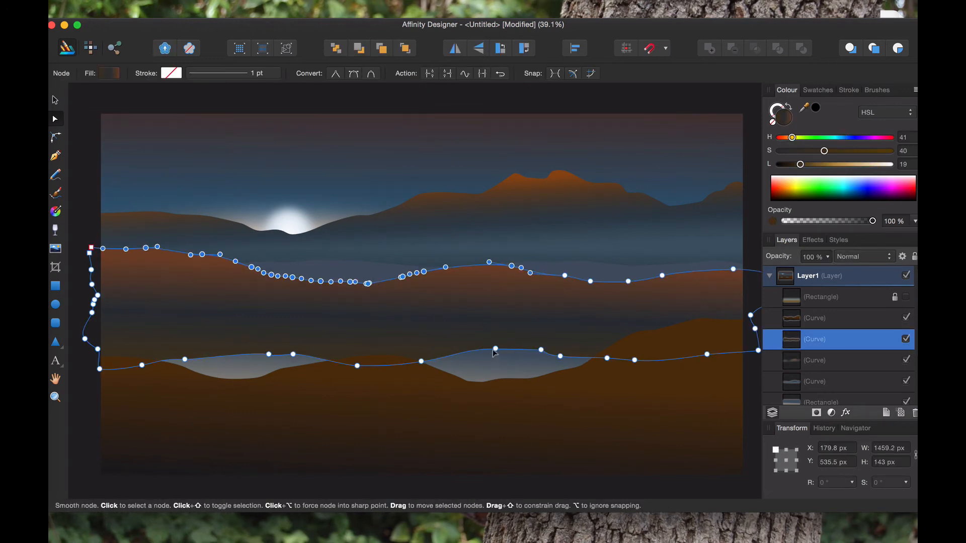
pyautogui.moveTo(495, 348); pyautogui.dragTo(500, 356)
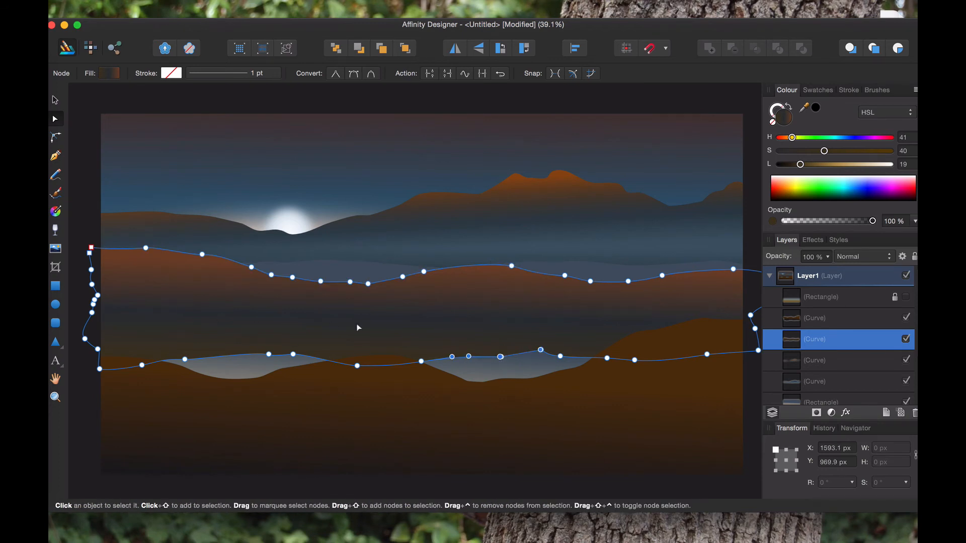
pyautogui.click(747, 177)
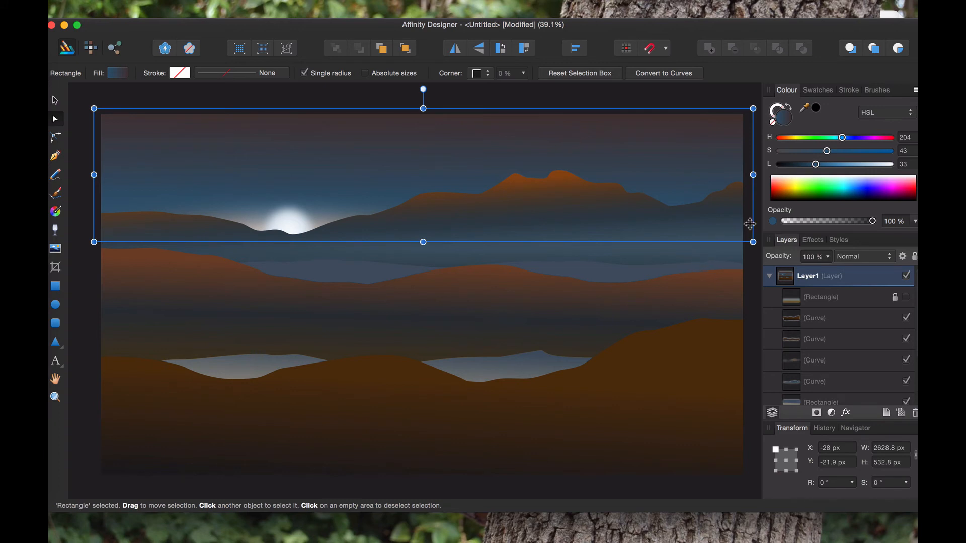
# Raise the middle hill's lower-edge nodes beyond the right-hand pool's right shore so the edge tucks behind the foreground slope
pyautogui.click(746, 257)
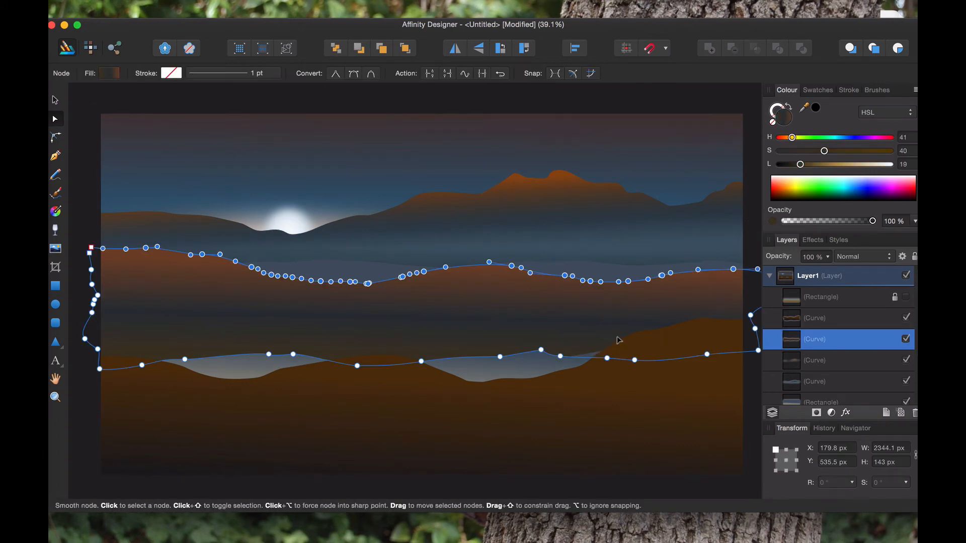
pyautogui.moveTo(616, 337); pyautogui.dragTo(659, 356)
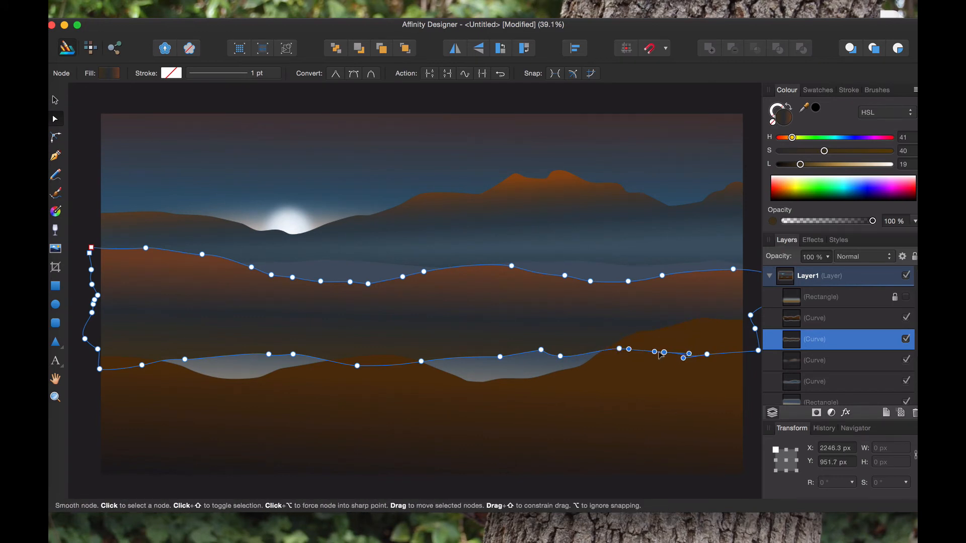
pyautogui.click(751, 388)
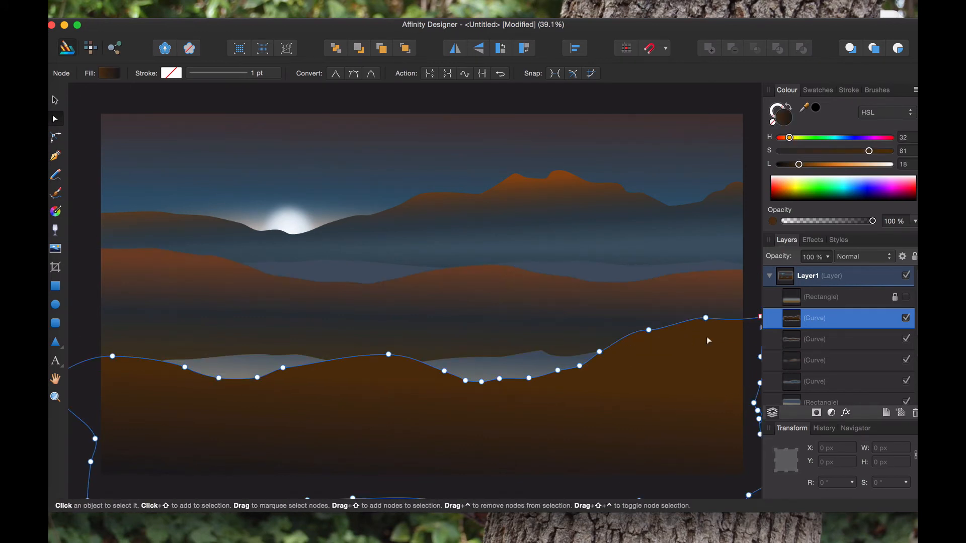
# Pull down the remaining peak node on the middle hill's lower edge above the right-hand pool and clear the selection
pyautogui.click(605, 321)
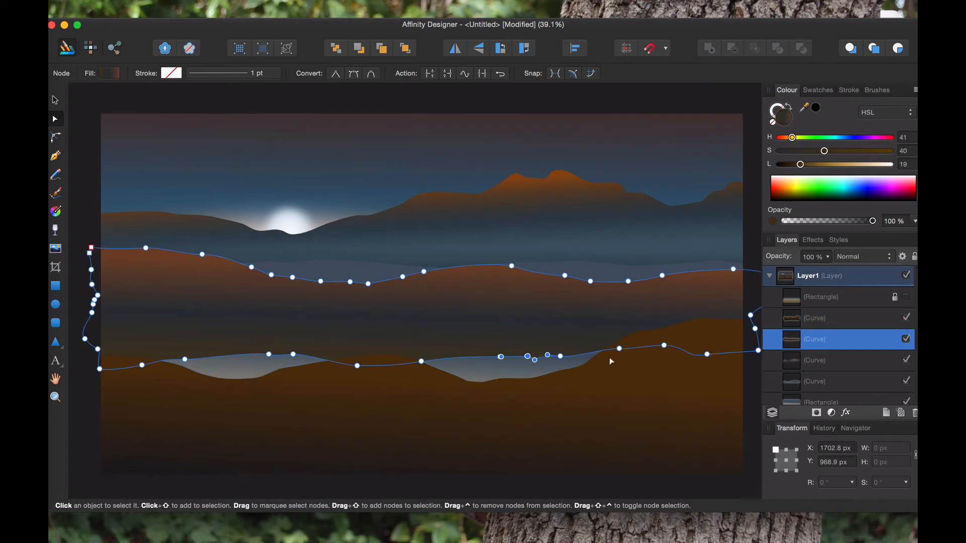
pyautogui.click(681, 412)
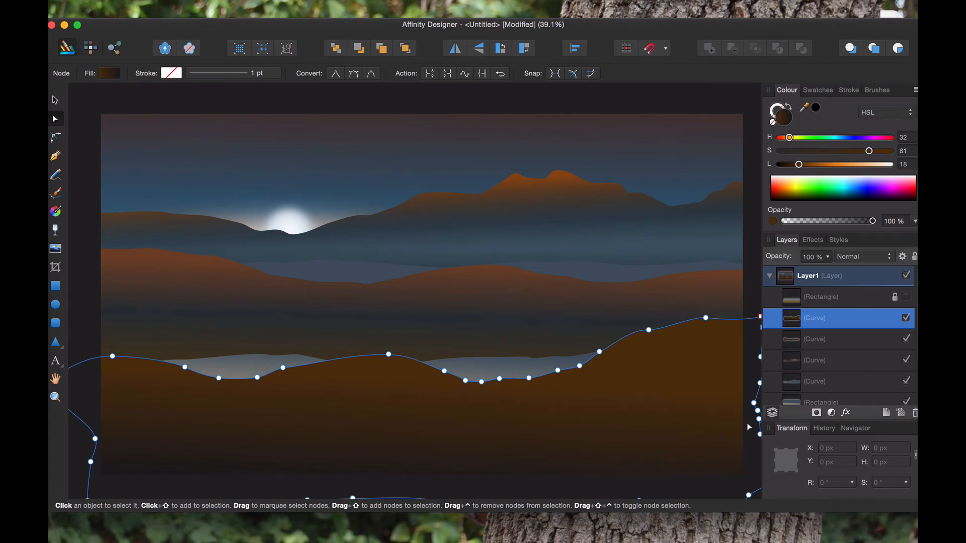
pyautogui.click(111, 130)
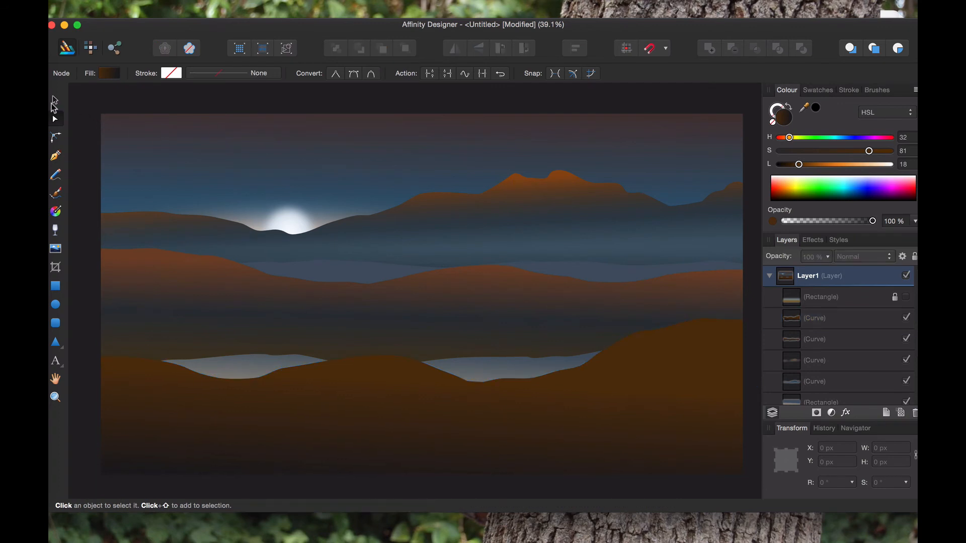
pyautogui.scroll(-1, 373, 237)
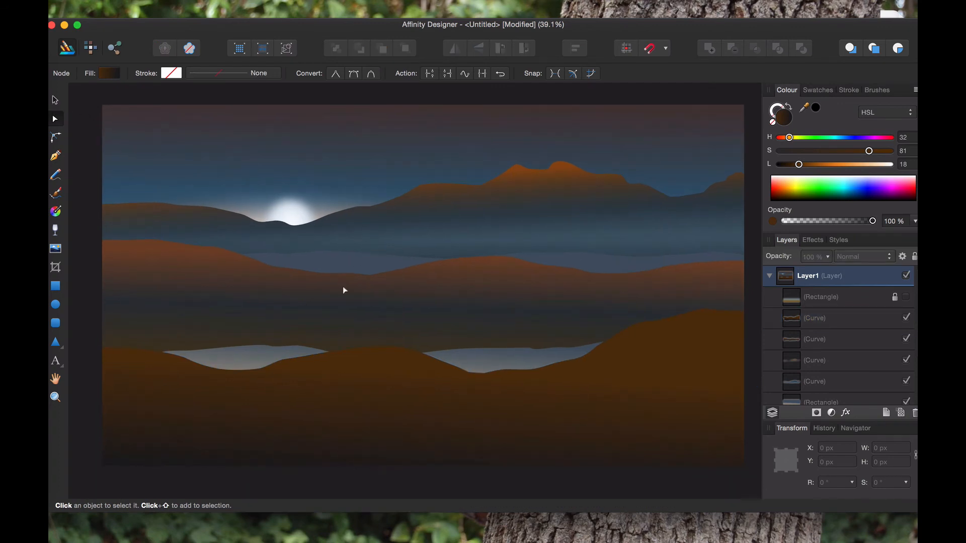
# Darken the lower gradient stop of the water rectangle behind the pools to a lightness of 35
pyautogui.click(259, 363)
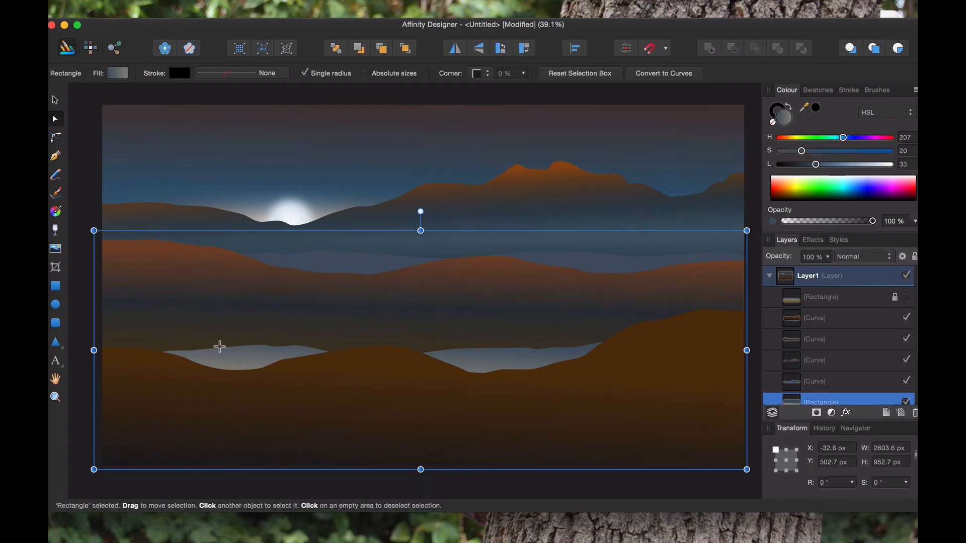
pyautogui.moveTo(834, 222); pyautogui.dragTo(903, 221)
pyautogui.click(56, 212)
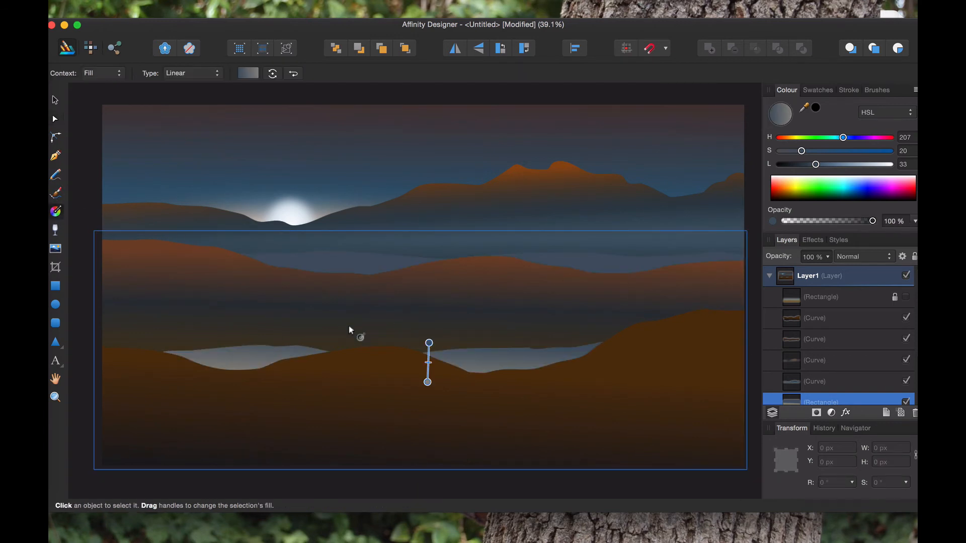
pyautogui.click(426, 383)
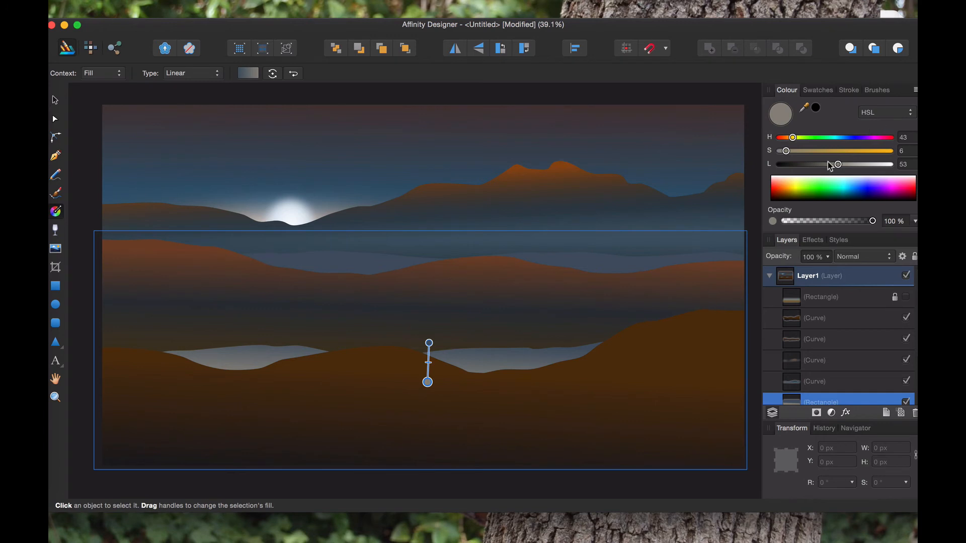
pyautogui.moveTo(828, 162); pyautogui.dragTo(801, 171)
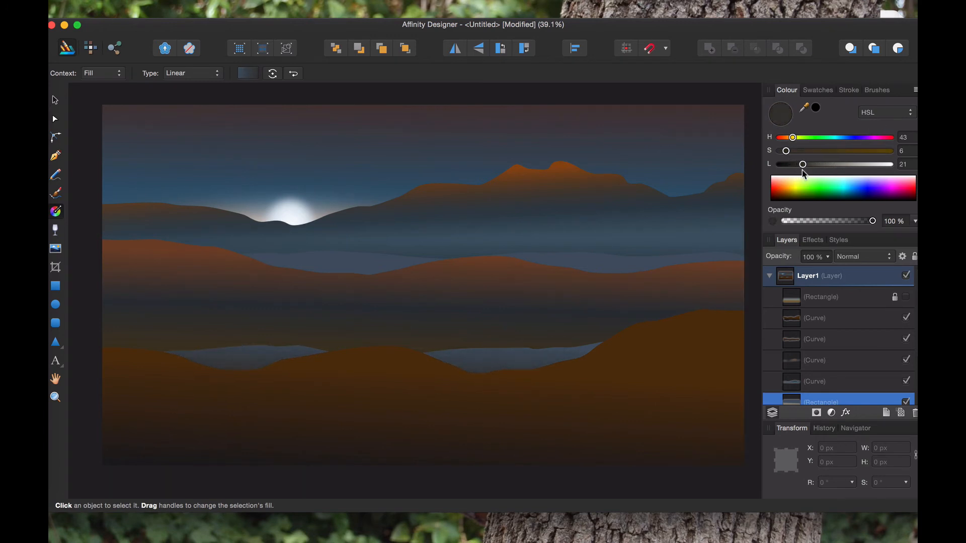
pyautogui.moveTo(805, 175); pyautogui.dragTo(821, 178)
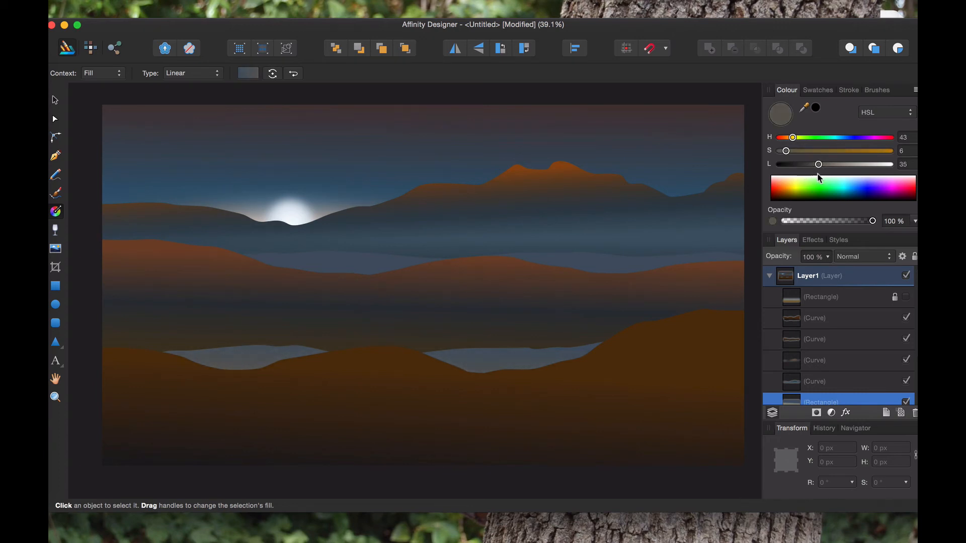
# Darken the upper gradient stop of the foreground hill's fill to a lightness of 13
pyautogui.click(409, 411)
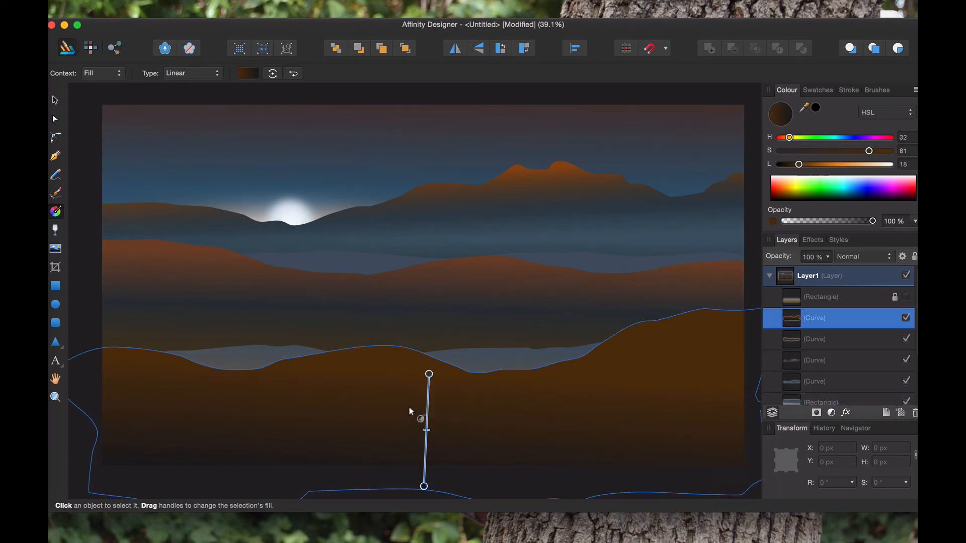
pyautogui.click(429, 374)
pyautogui.moveTo(803, 166)
pyautogui.mouseDown()
pyautogui.moveTo(814, 168)
pyautogui.moveTo(789, 166)
pyautogui.moveTo(790, 176)
pyautogui.mouseUp()
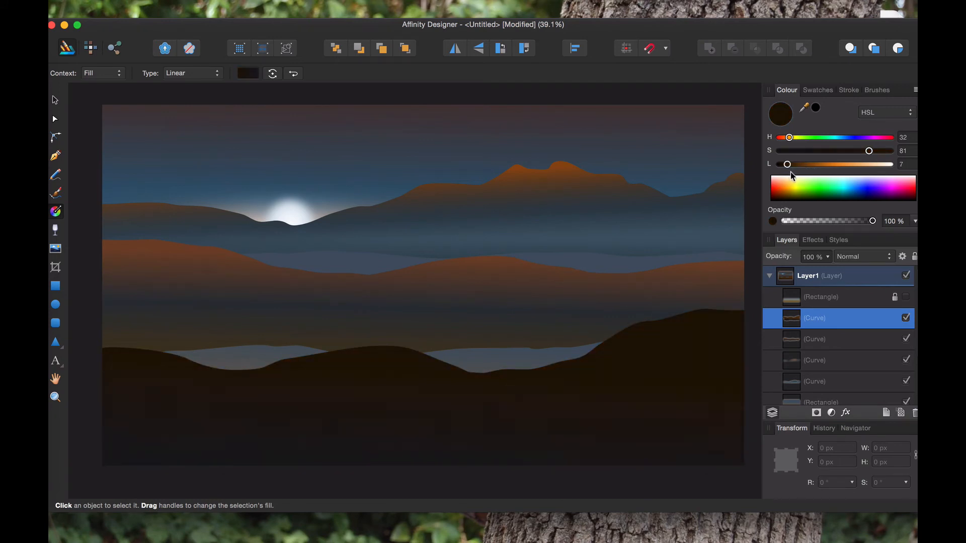
pyautogui.moveTo(792, 172); pyautogui.dragTo(801, 169)
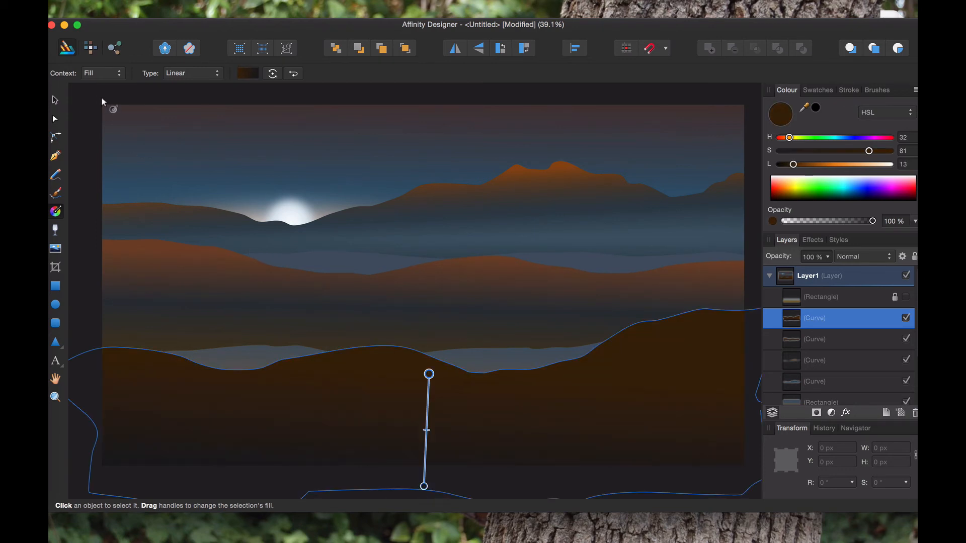
# Stretch the foreground hill upward to about 845 px high, leaving narrower strips of water visible in both pools
pyautogui.click(55, 100)
pyautogui.moveTo(413, 306); pyautogui.dragTo(415, 275)
pyautogui.click(603, 92)
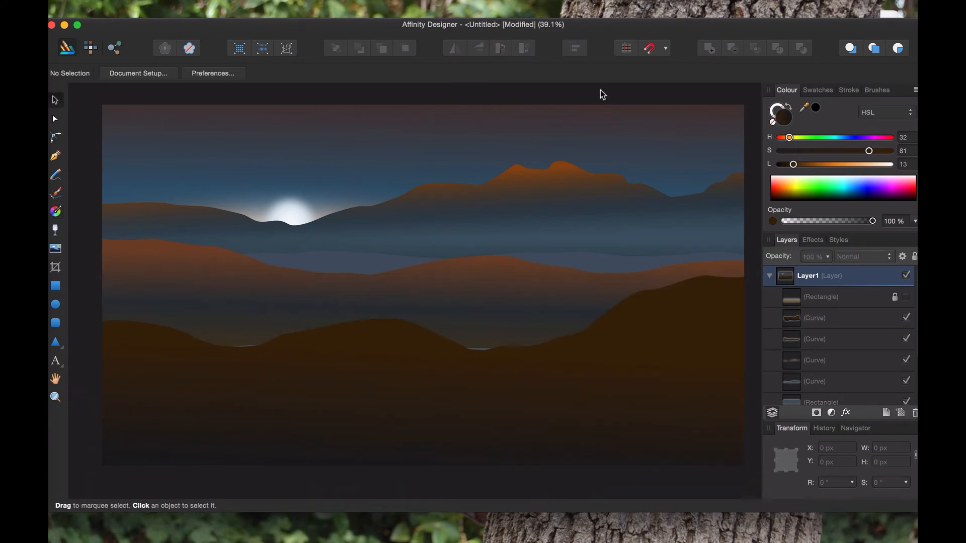
pyautogui.click(523, 384)
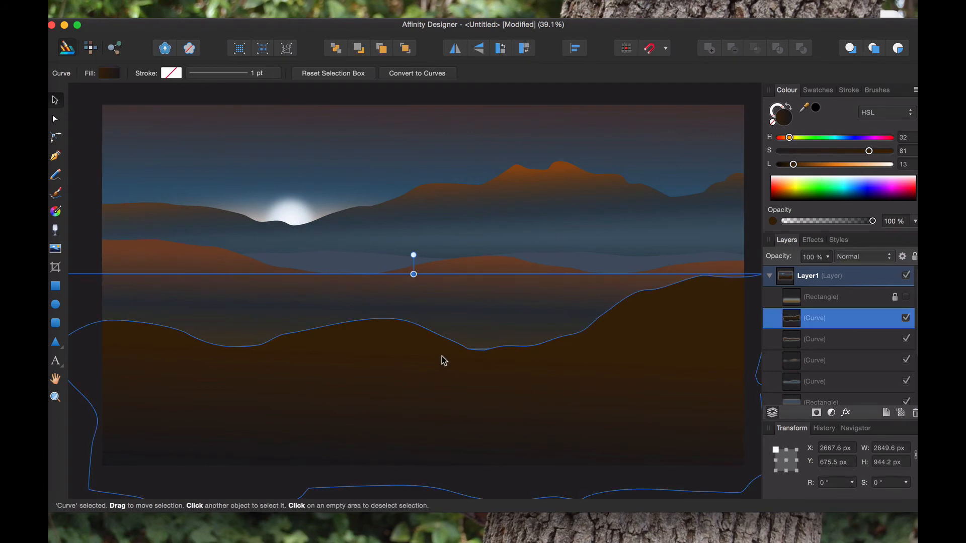
pyautogui.moveTo(414, 274); pyautogui.dragTo(413, 300)
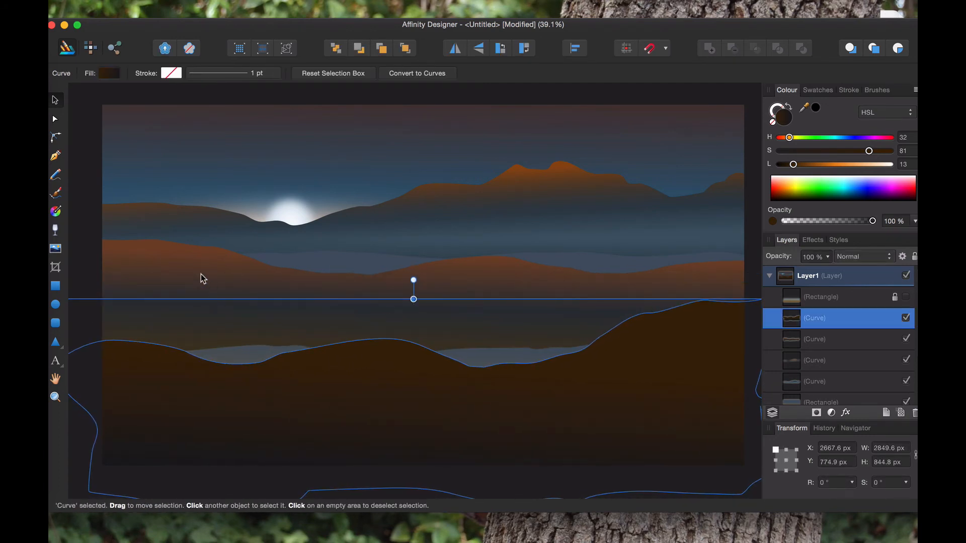
# Rotate the foreground hill slightly clockwise to about 357.2° and clear the selection
pyautogui.scroll(-5, 420, 259)
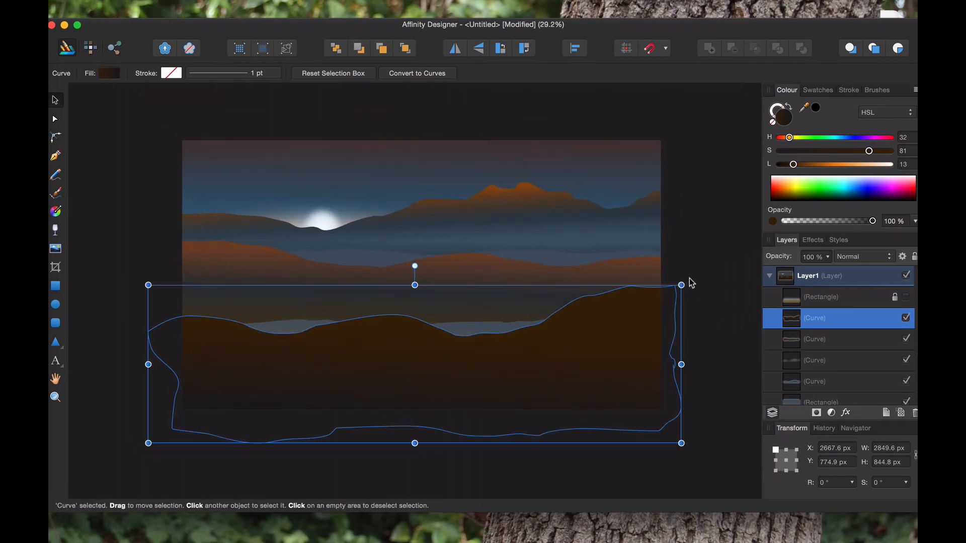
pyautogui.moveTo(683, 282); pyautogui.dragTo(697, 295)
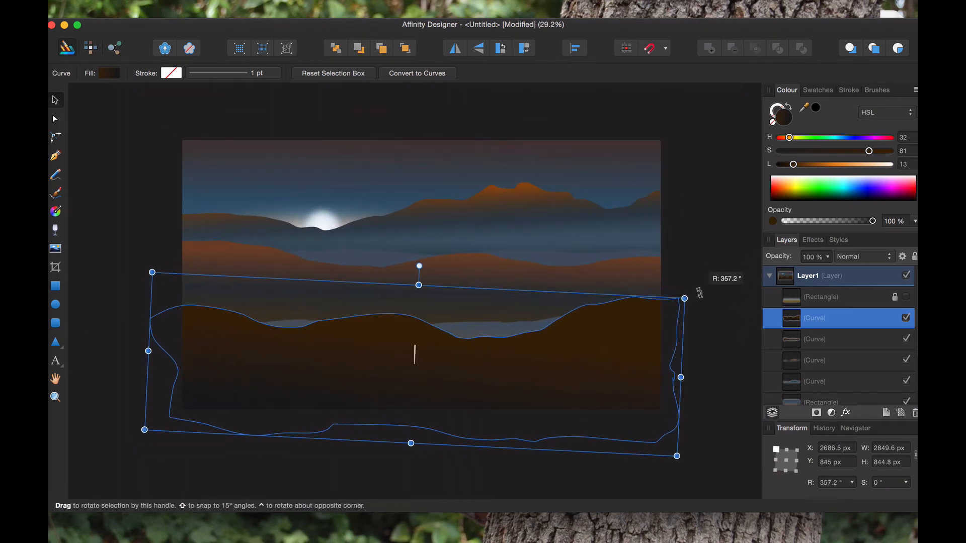
pyautogui.click(714, 262)
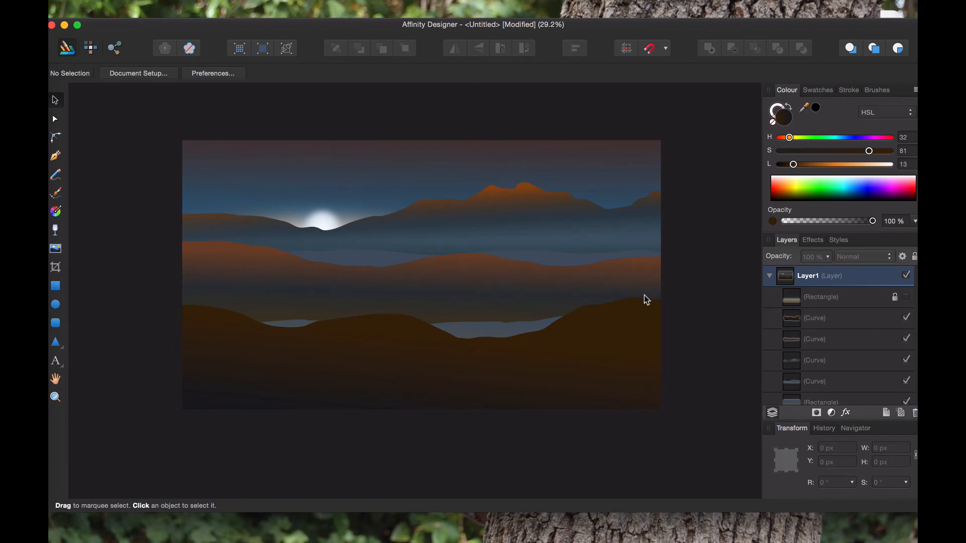
pyautogui.click(625, 333)
pyautogui.click(707, 243)
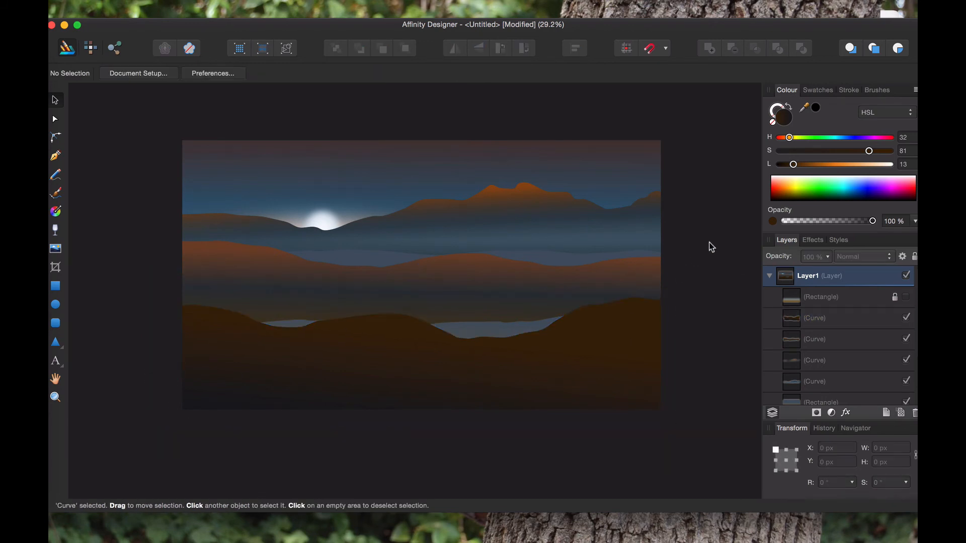
# Draw a rectangle about 2616 by 1489 px covering the whole artwork
pyautogui.click(56, 286)
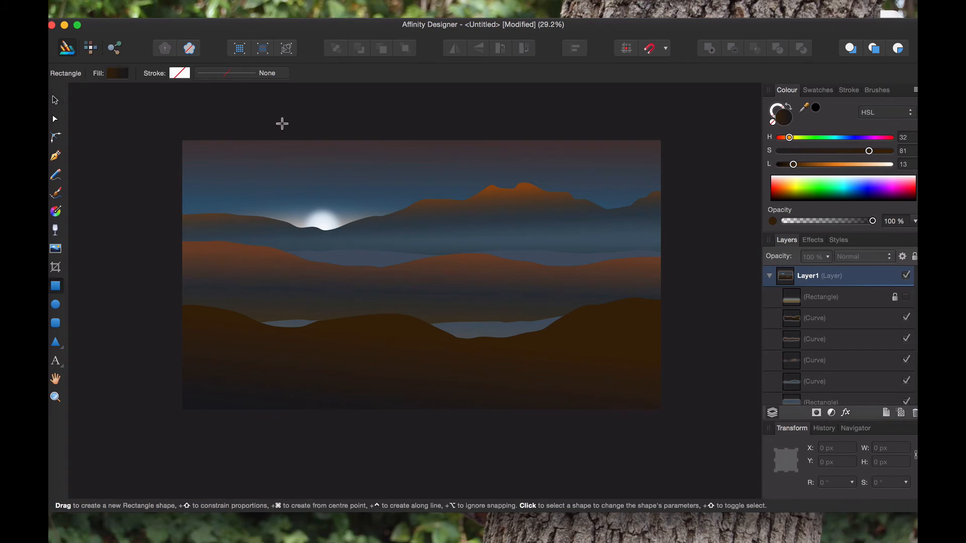
pyautogui.moveTo(173, 136); pyautogui.dragTo(669, 413)
pyautogui.click(55, 100)
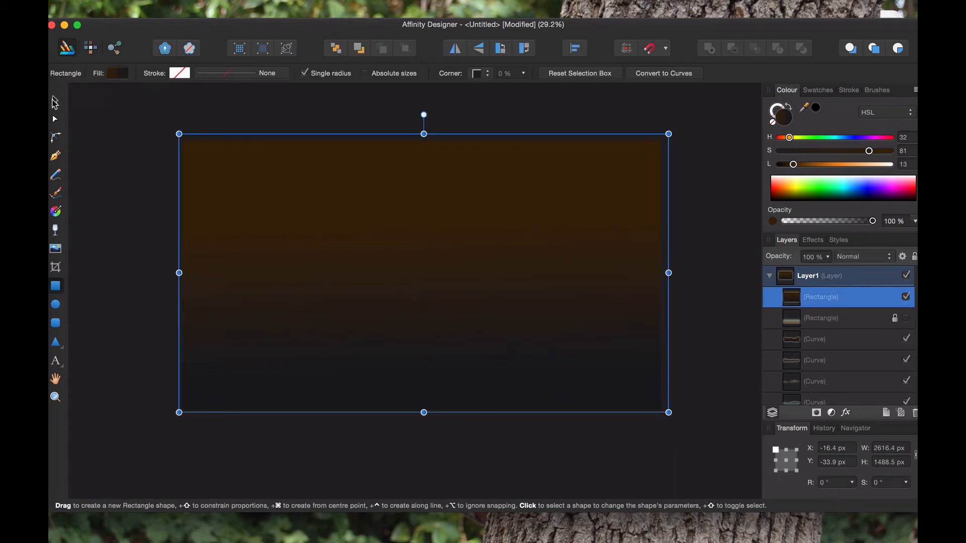
# Tilt the covering rectangle's linear gradient toward the lower-left corner and set its upper stop's opacity to 0%
pyautogui.click(55, 211)
pyautogui.moveTo(414, 225); pyautogui.dragTo(501, 210)
pyautogui.moveTo(416, 379); pyautogui.dragTo(242, 355)
pyautogui.moveTo(500, 208); pyautogui.dragTo(275, 240)
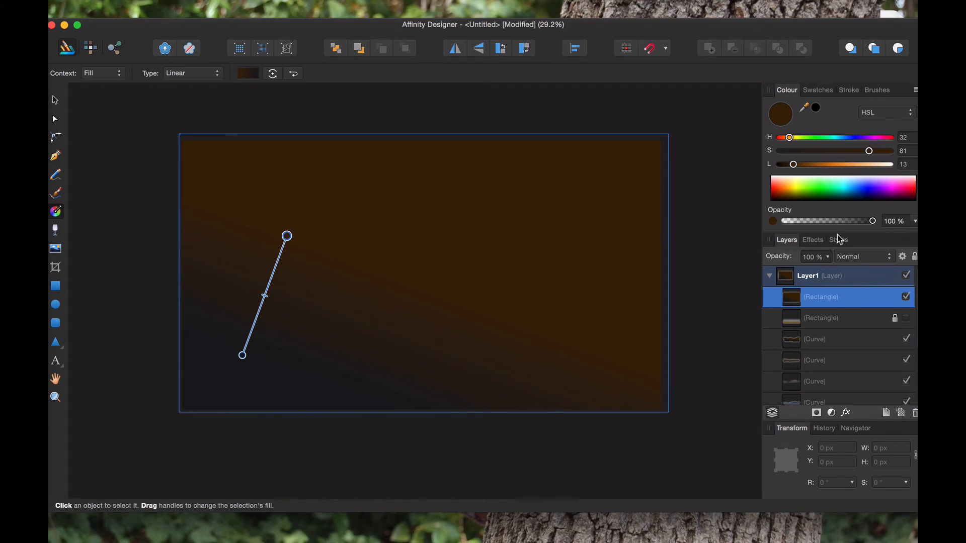
pyautogui.moveTo(797, 223); pyautogui.dragTo(770, 225)
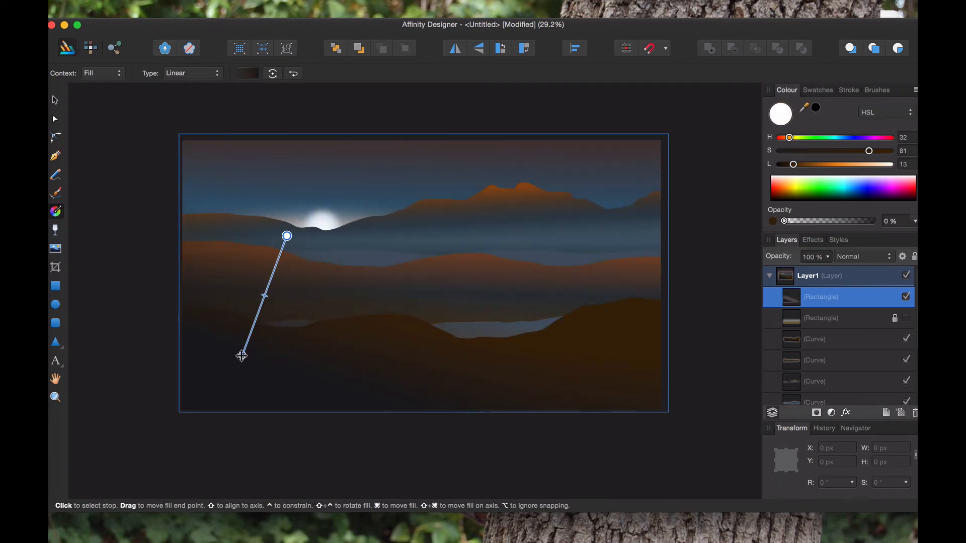
# Try swinging the overlay's dark gradient end to the lower right with blend modes such as Soft Light, returning to Normal
pyautogui.moveTo(241, 352); pyautogui.dragTo(347, 355)
pyautogui.moveTo(464, 360); pyautogui.dragTo(605, 419)
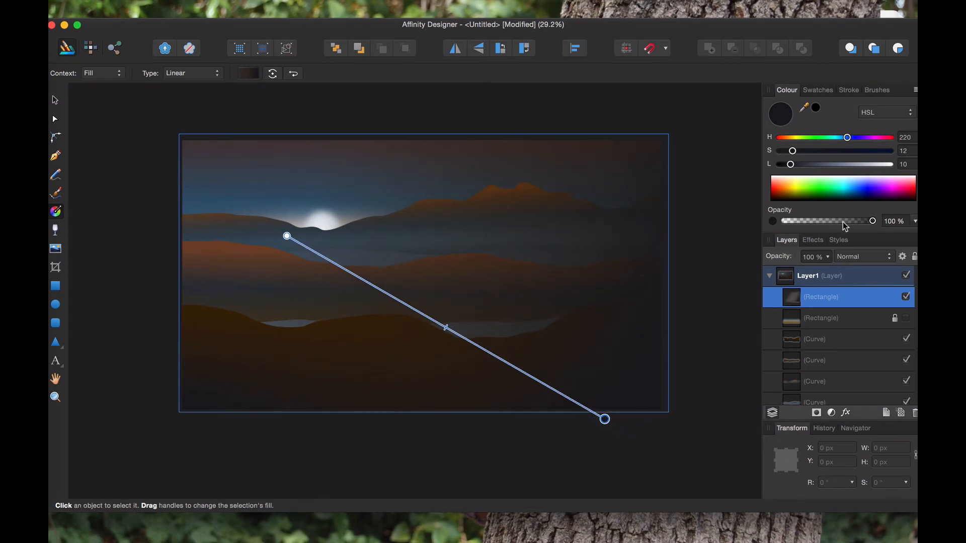
pyautogui.click(863, 257)
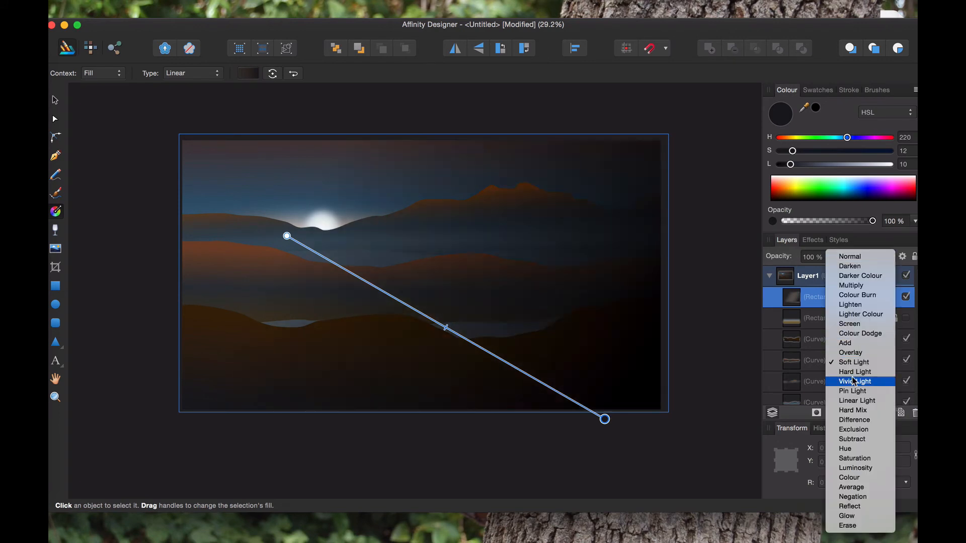
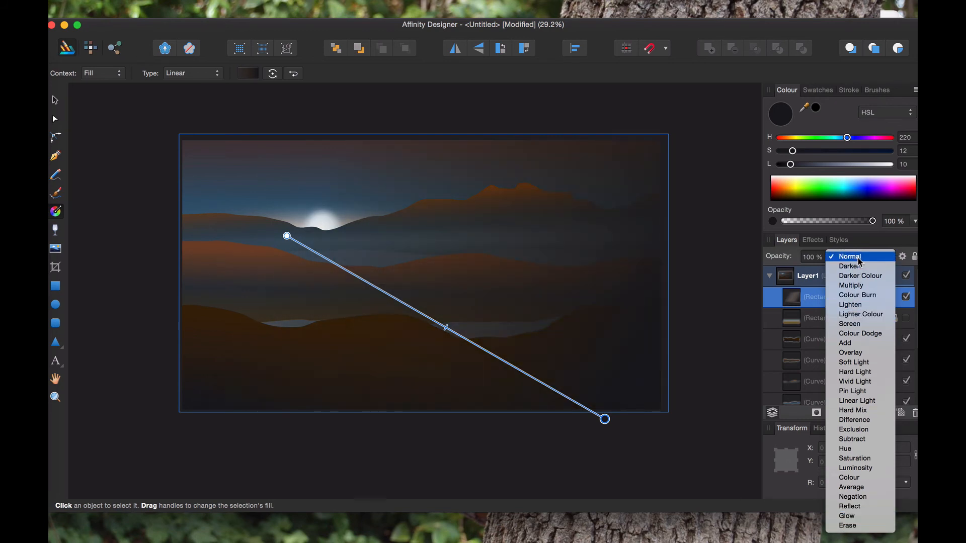
pyautogui.click(859, 259)
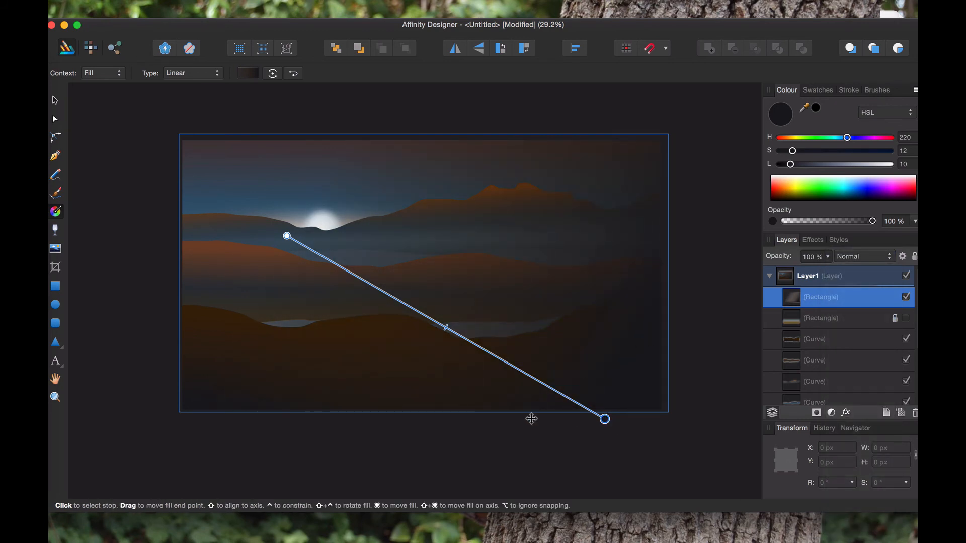
# Place the dark end of the overlay's gradient just below the artwork's lower-left corner and clear the selection
pyautogui.moveTo(532, 418); pyautogui.dragTo(250, 426)
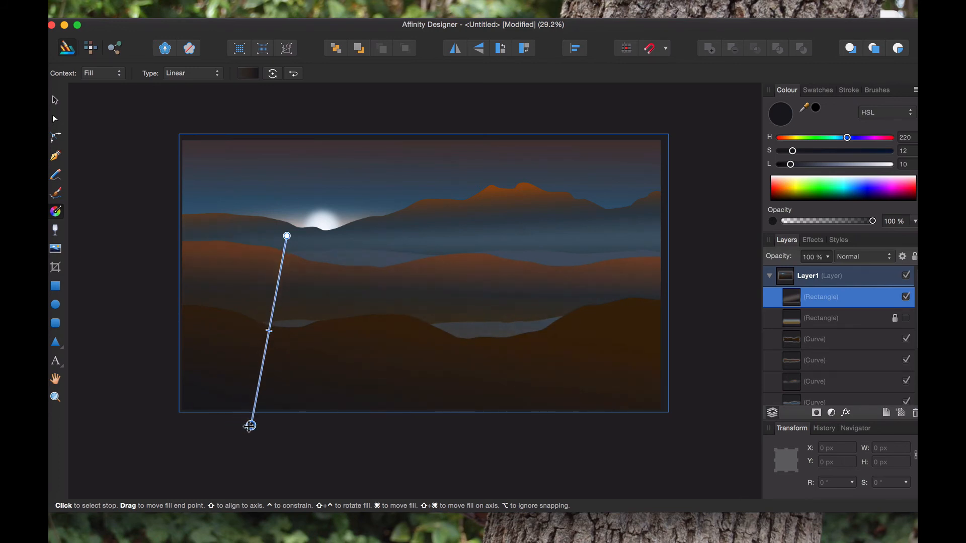
pyautogui.click(290, 444)
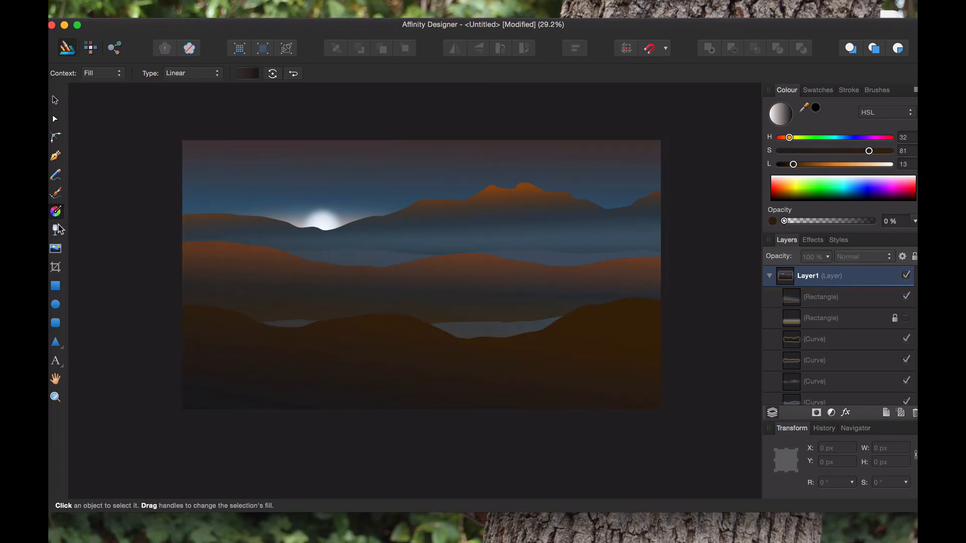
# Draw a rectangle about 2743 by 337 px across the top of the sky and run its gradient vertically, dark end uppermost
pyautogui.click(56, 286)
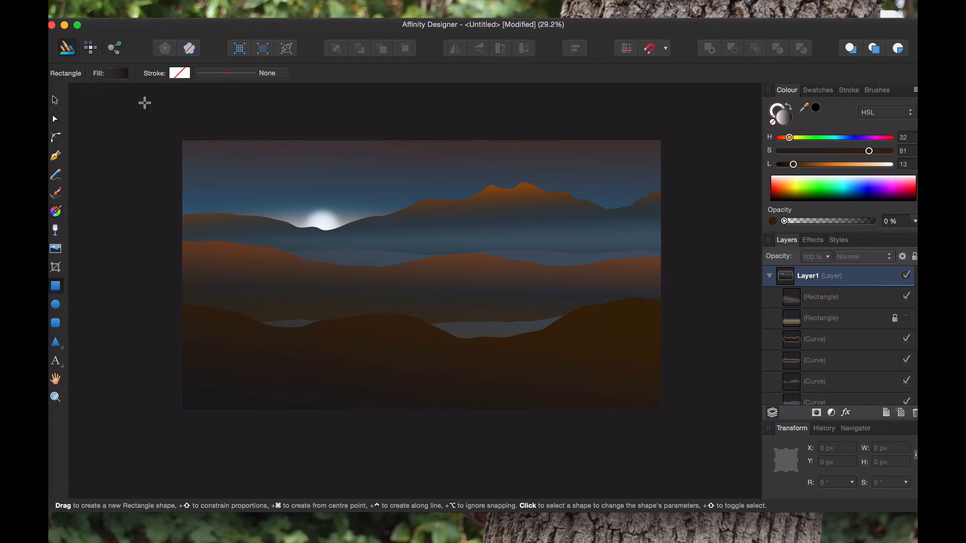
pyautogui.moveTo(161, 117); pyautogui.dragTo(674, 180)
pyautogui.click(55, 211)
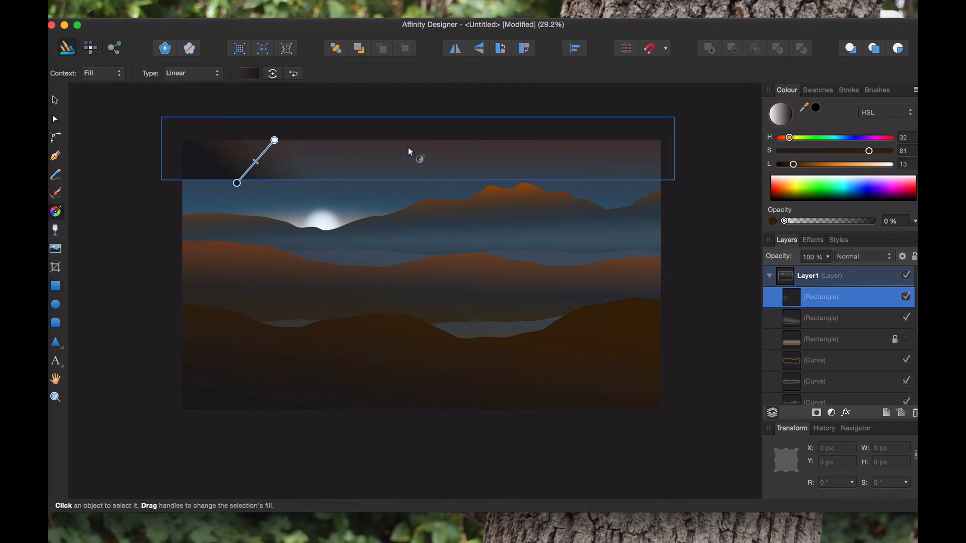
pyautogui.moveTo(238, 184); pyautogui.dragTo(419, 136)
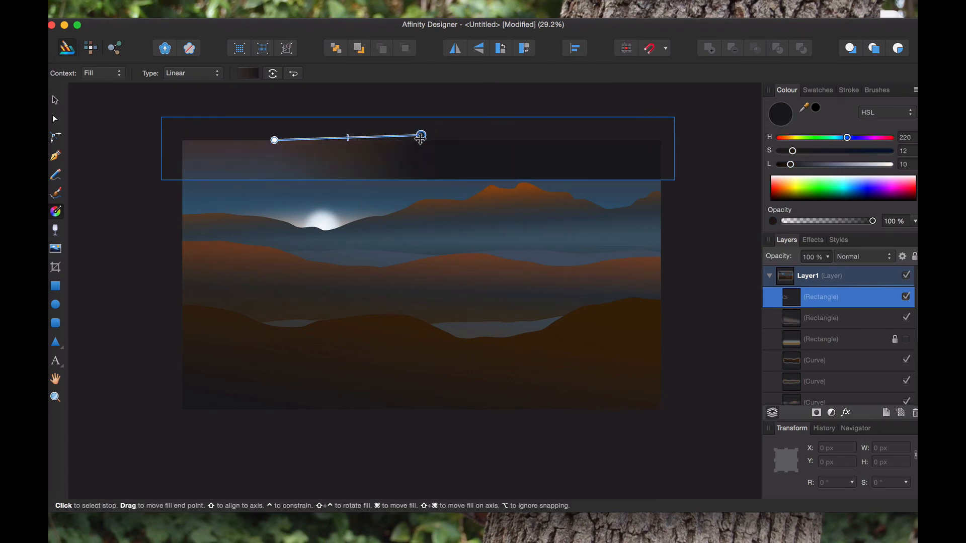
pyautogui.click(275, 140)
pyautogui.moveTo(274, 141); pyautogui.dragTo(412, 179)
pyautogui.click(56, 101)
pyautogui.click(110, 125)
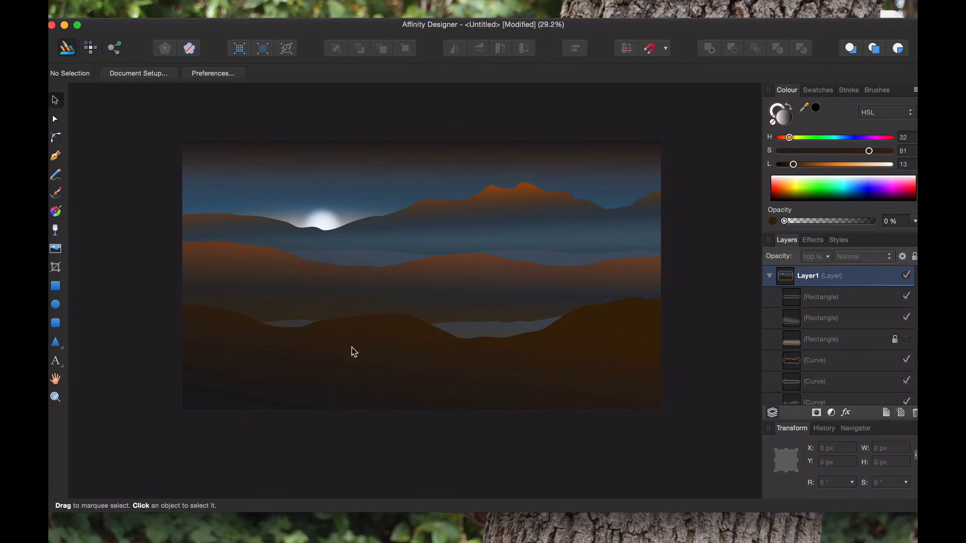
# Recolour the sky rectangle's upper gradient stop to a dark blue with hue 207, saturation 41 and lightness 24
pyautogui.click(488, 160)
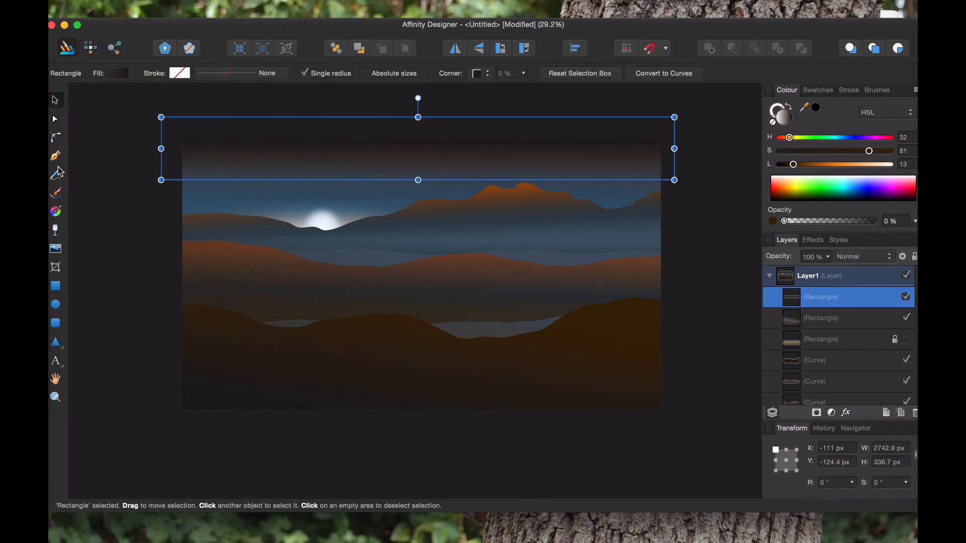
pyautogui.click(56, 211)
pyautogui.click(419, 139)
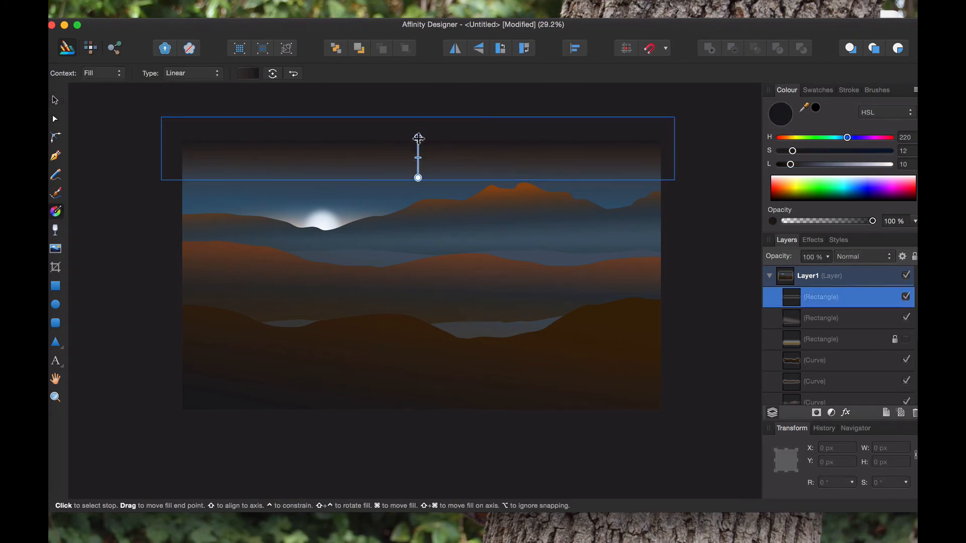
pyautogui.moveTo(792, 165)
pyautogui.mouseDown()
pyautogui.moveTo(858, 172)
pyautogui.moveTo(798, 179)
pyautogui.moveTo(838, 151)
pyautogui.moveTo(808, 171)
pyautogui.mouseUp()
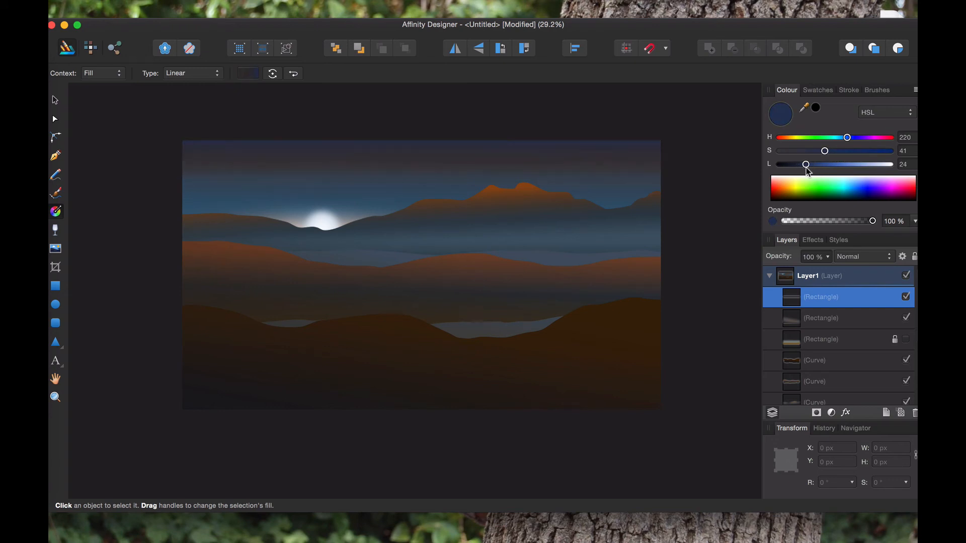
pyautogui.moveTo(848, 138); pyautogui.dragTo(845, 145)
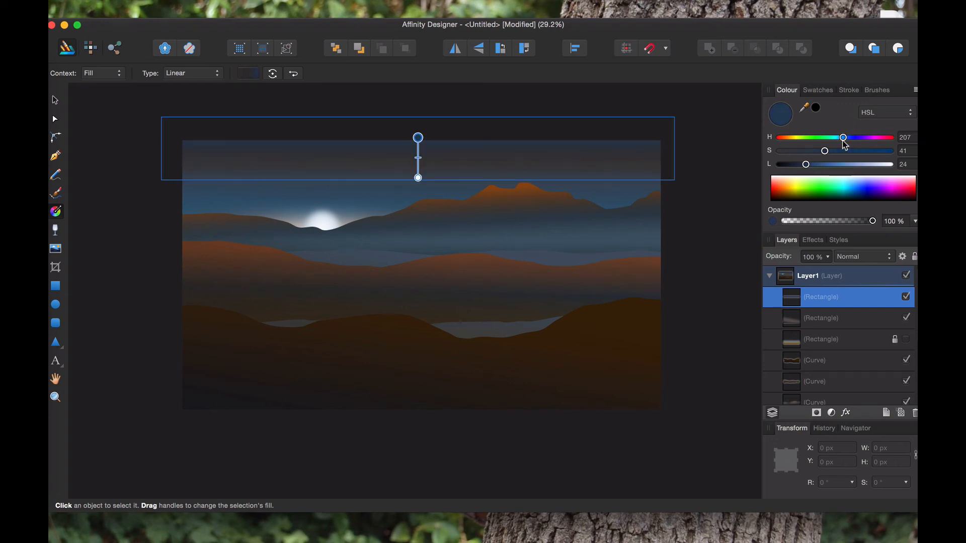
pyautogui.click(710, 206)
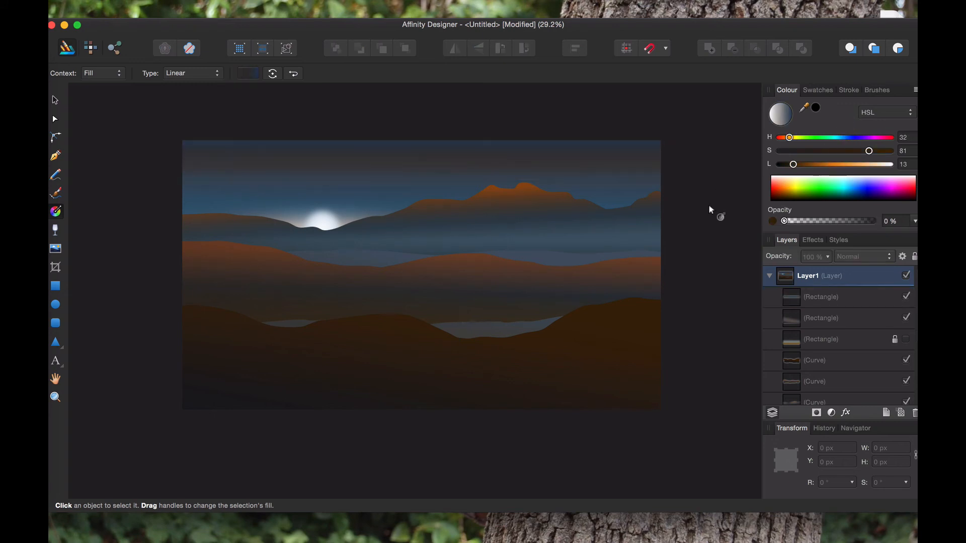
# Lock the dark gradient rectangle that covers the whole artwork and clear the selection
pyautogui.click(480, 292)
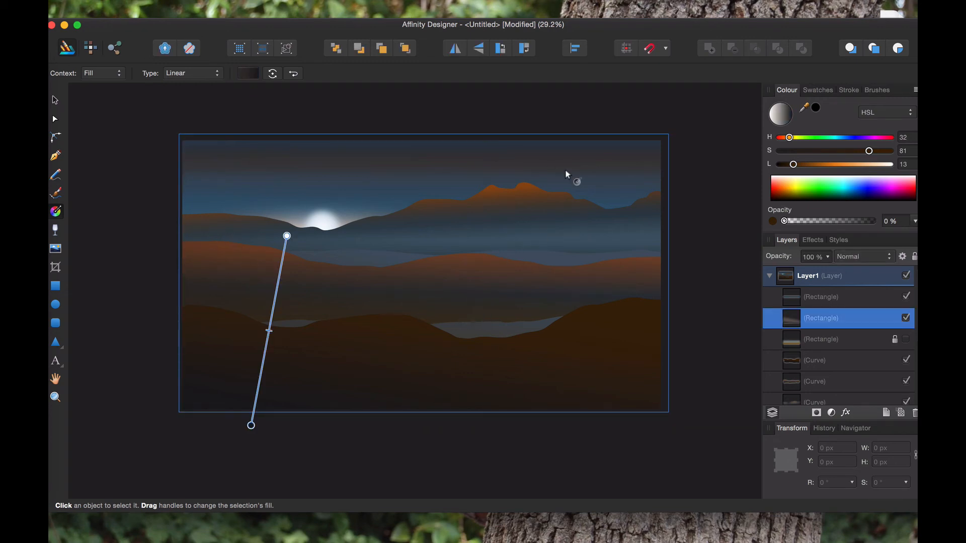
pyautogui.click(913, 258)
pyautogui.click(705, 305)
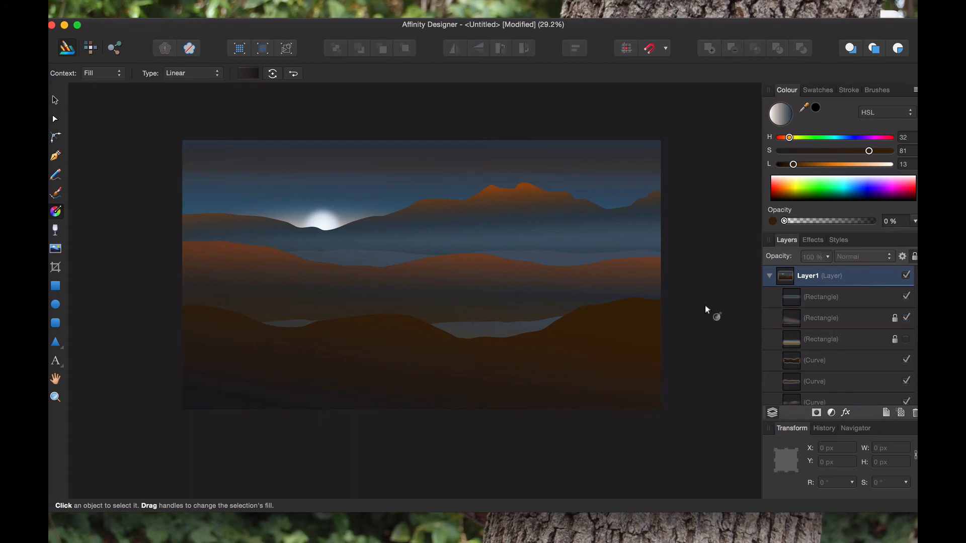
# Move the middle gradient stop of the middle hills up close to the top stop, limiting the orange to the crests
pyautogui.click(632, 285)
pyautogui.click(632, 324)
pyautogui.click(647, 182)
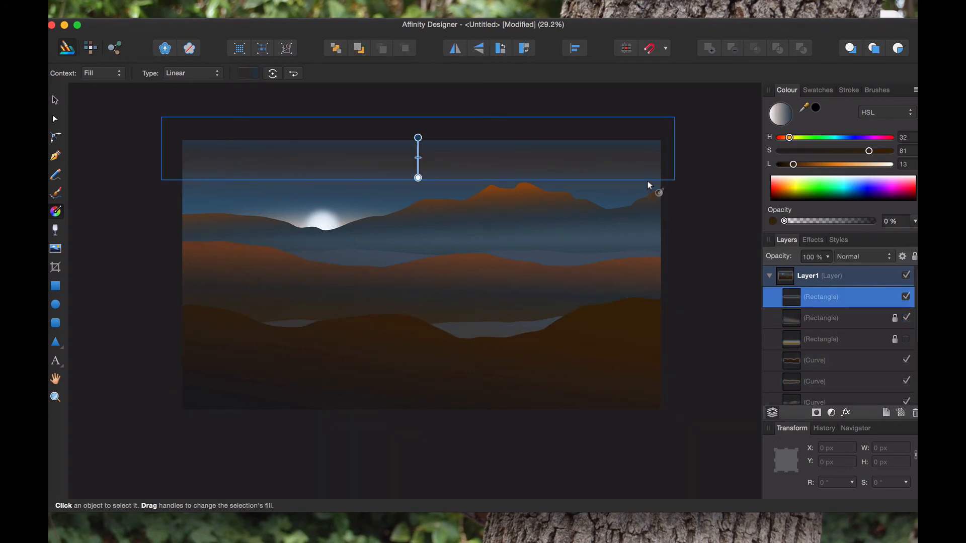
pyautogui.click(631, 253)
pyautogui.click(605, 282)
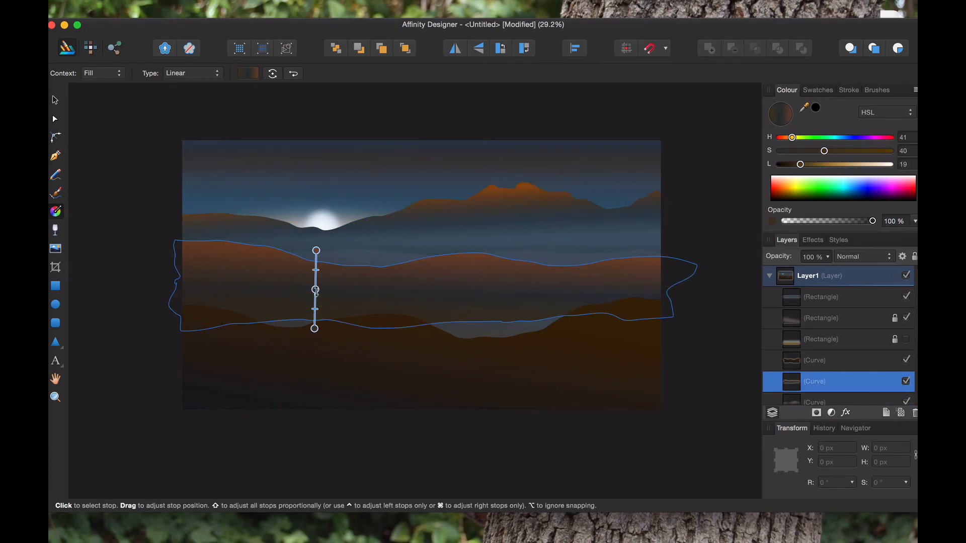
pyautogui.moveTo(316, 289); pyautogui.dragTo(316, 261)
pyautogui.click(716, 235)
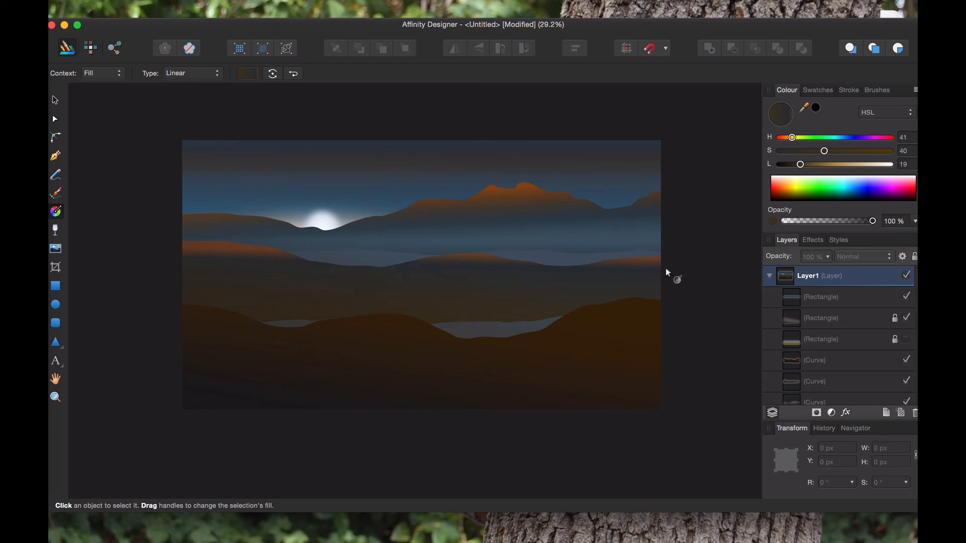
# Shift all nodes in the right half of the middle hills' curve horizontally to the right
pyautogui.click(550, 286)
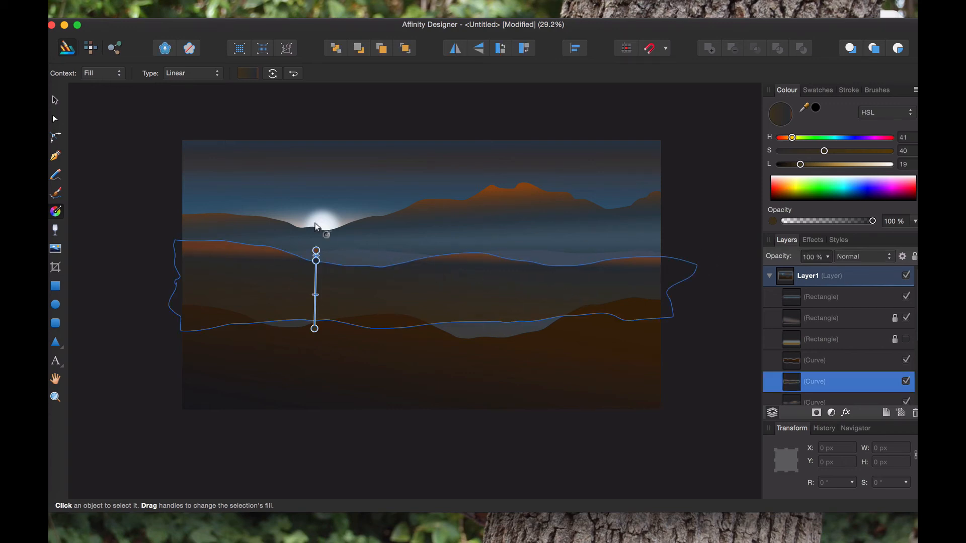
pyautogui.click(55, 119)
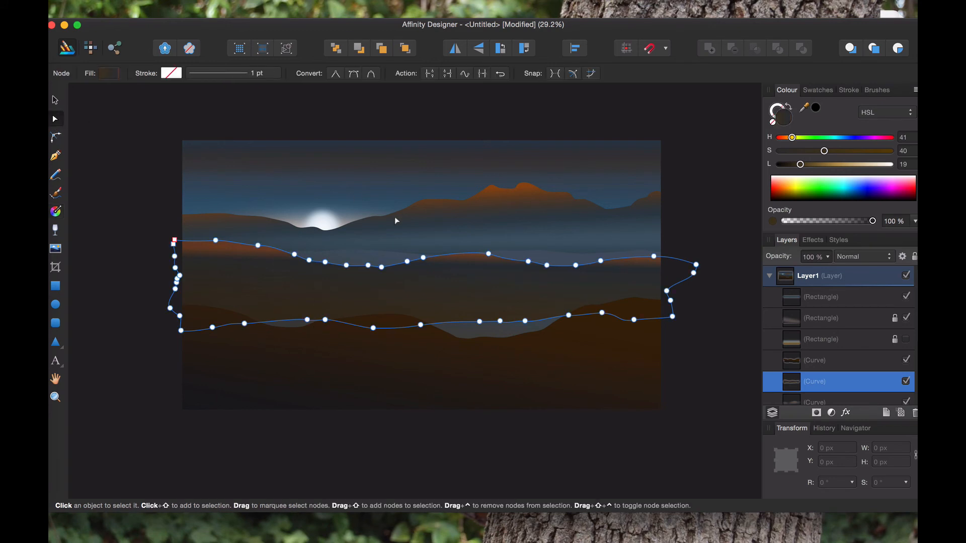
pyautogui.moveTo(395, 220); pyautogui.dragTo(721, 355)
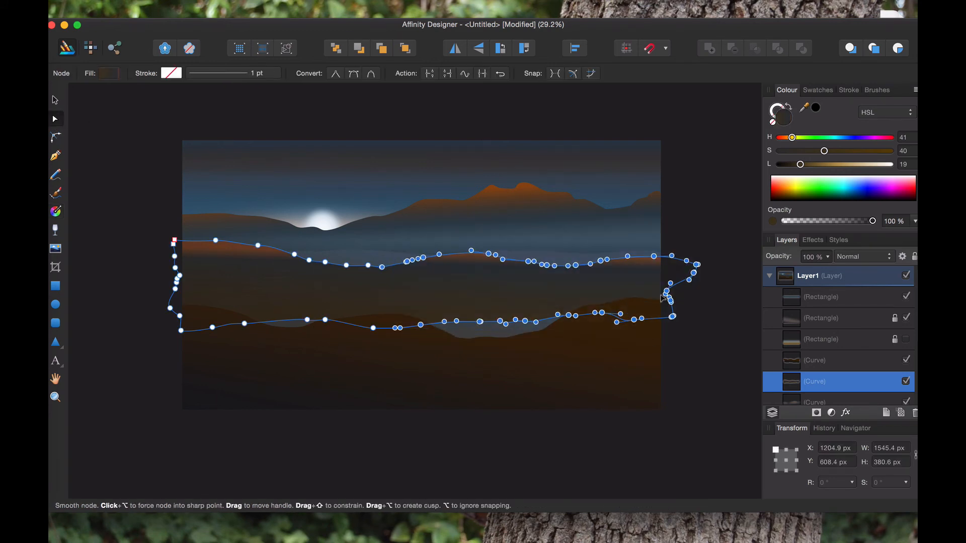
pyautogui.moveTo(663, 298); pyautogui.dragTo(705, 296)
pyautogui.click(698, 213)
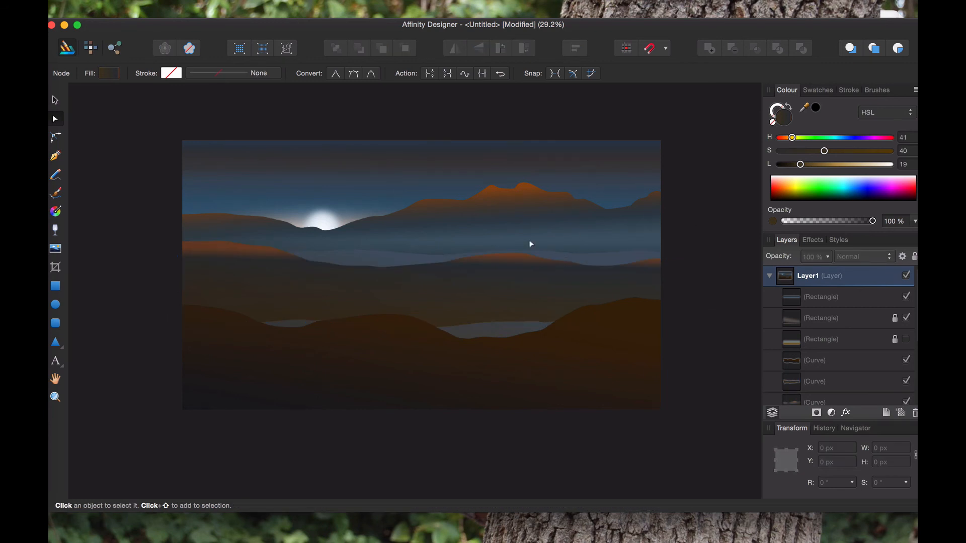
# Reshape the left crest of the middle hills by raising its nodes slightly and adjusting its downward slope
pyautogui.click(262, 249)
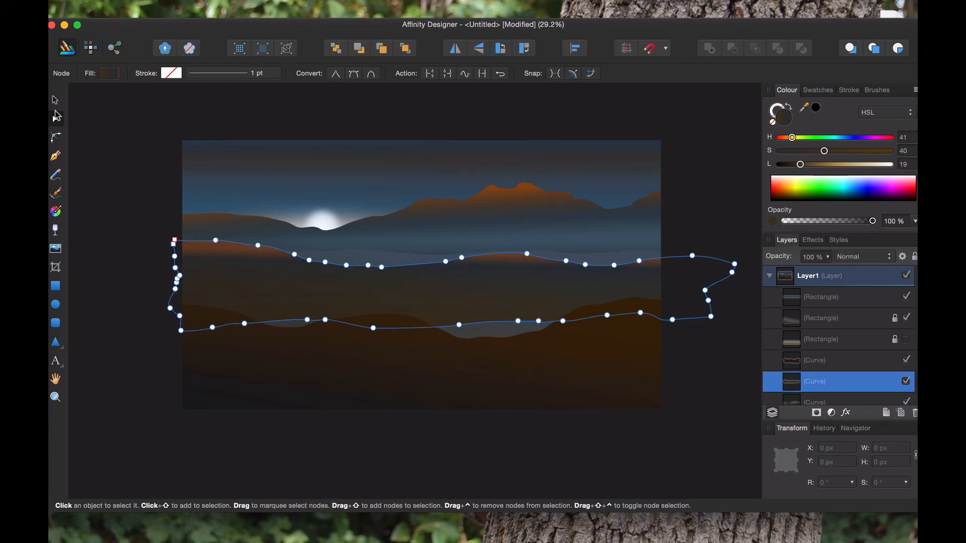
pyautogui.moveTo(258, 245); pyautogui.dragTo(306, 263)
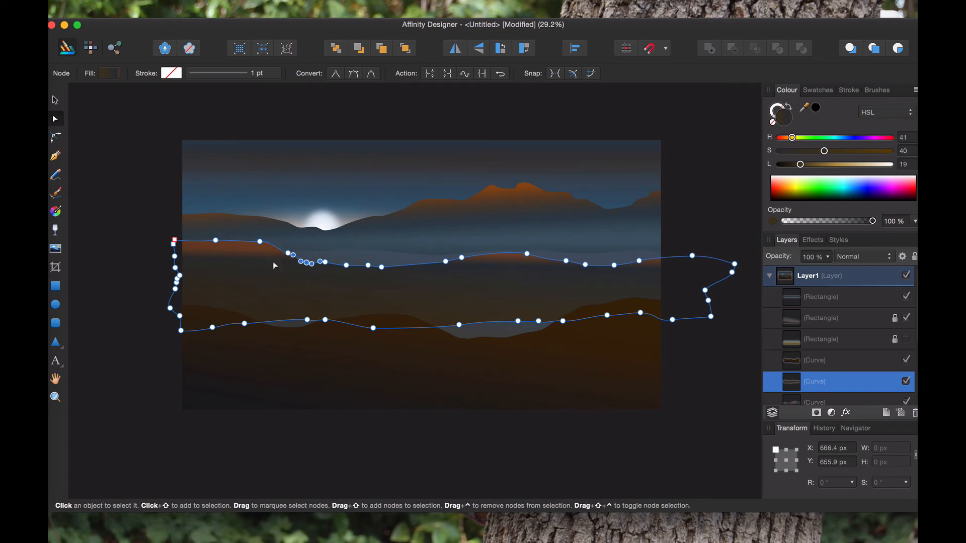
pyautogui.moveTo(207, 239); pyautogui.dragTo(202, 239)
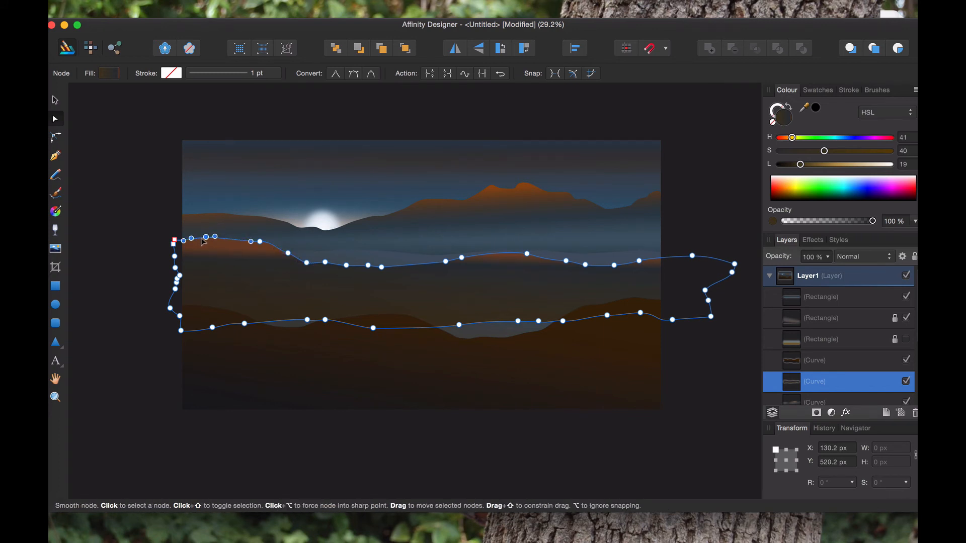
pyautogui.press('v')
pyautogui.click(131, 127)
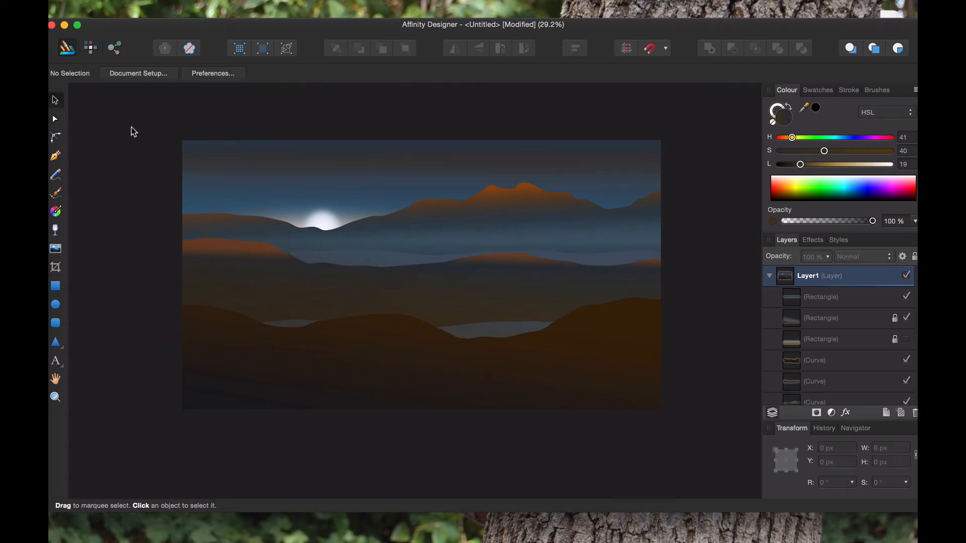
# Pull the upper-right nodes of the middle hills inward and upward so the ridge rises at the artwork's right edge
pyautogui.click(634, 270)
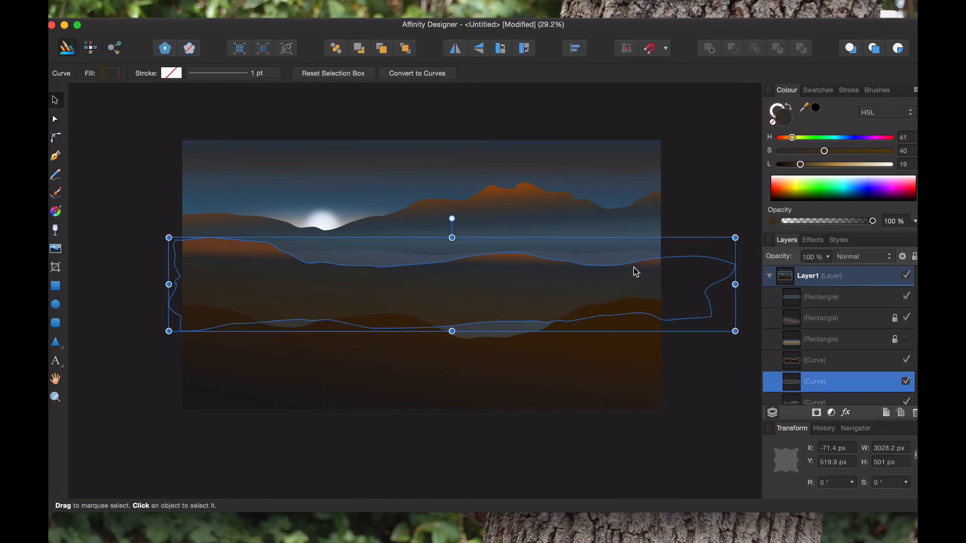
pyautogui.press('a')
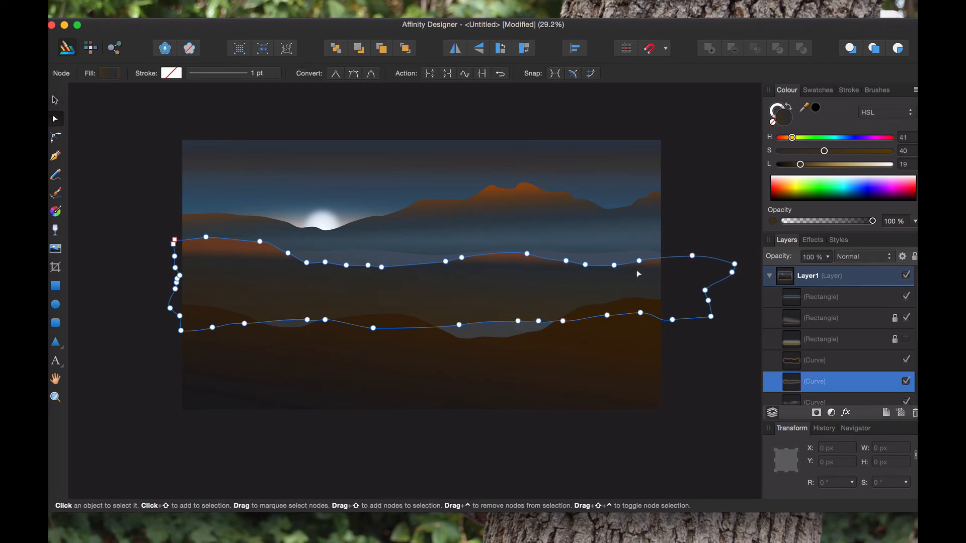
pyautogui.moveTo(692, 256); pyautogui.dragTo(654, 255)
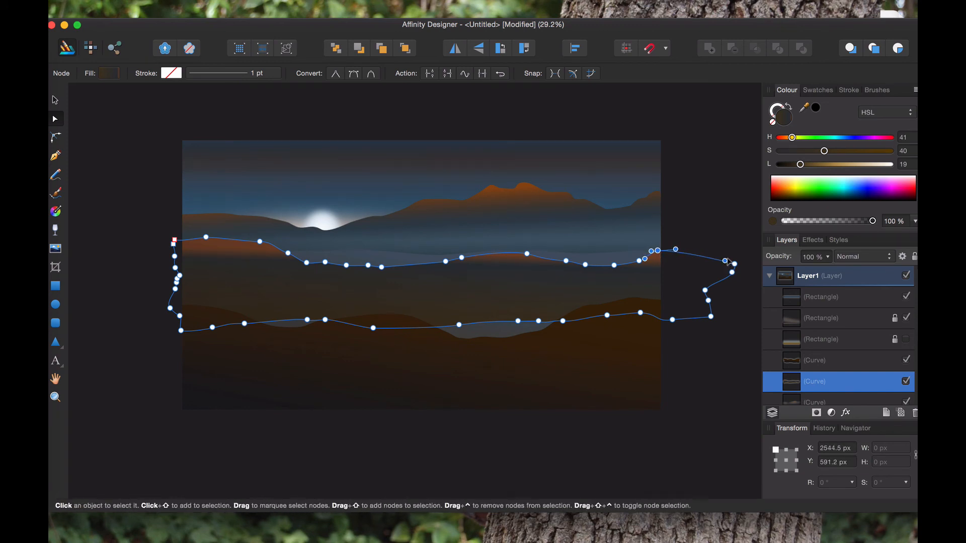
pyautogui.moveTo(728, 261); pyautogui.dragTo(677, 247)
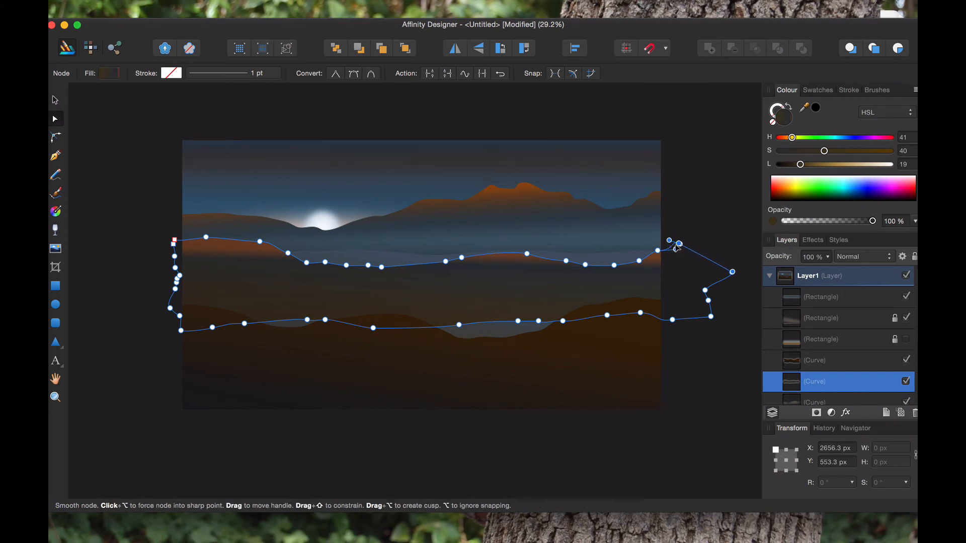
pyautogui.click(698, 219)
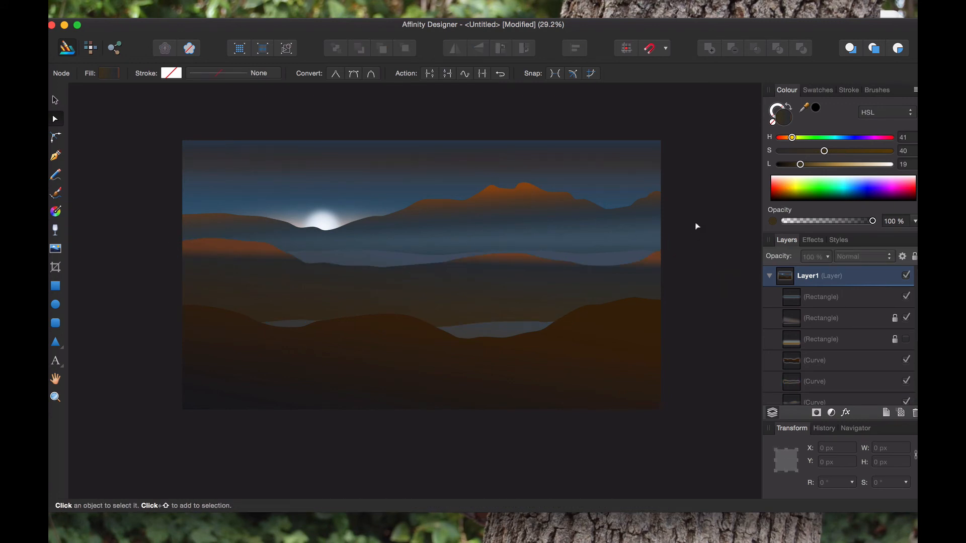
pyautogui.press('XF86MonBrightnessUp')
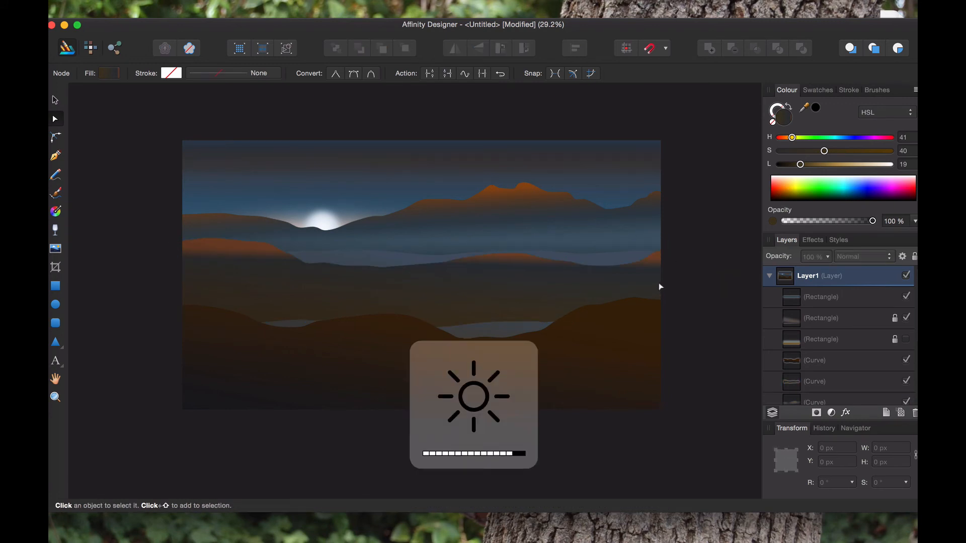
pyautogui.click(684, 275)
# Raise the foreground hill's upper gradient end to the crest, add a stop just below it, and set the top stop's lightness to 15
pyautogui.click(607, 370)
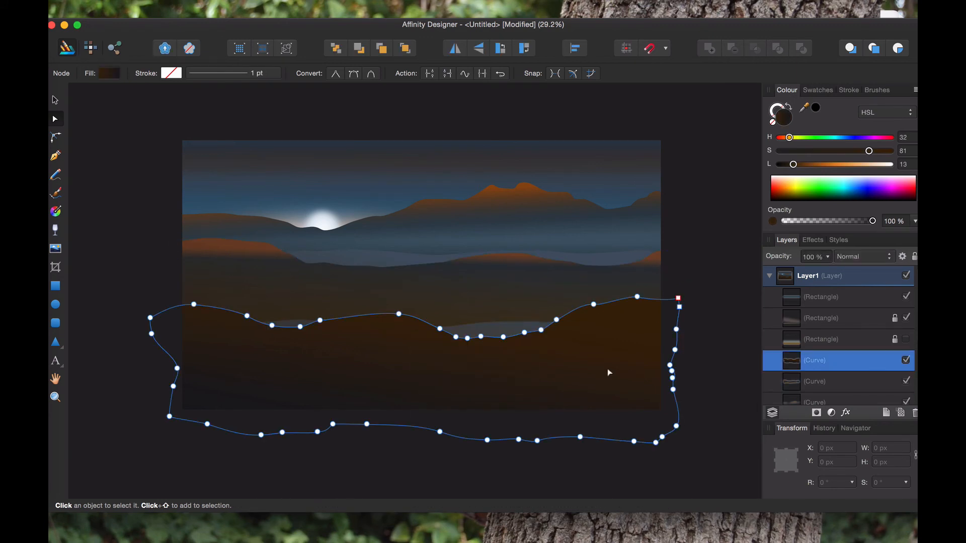
pyautogui.click(697, 323)
pyautogui.click(572, 366)
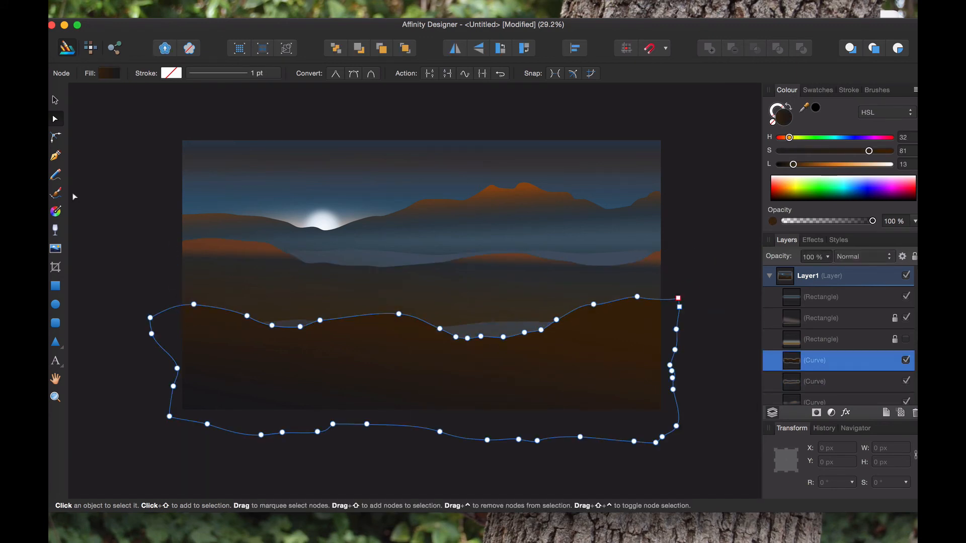
pyautogui.click(56, 211)
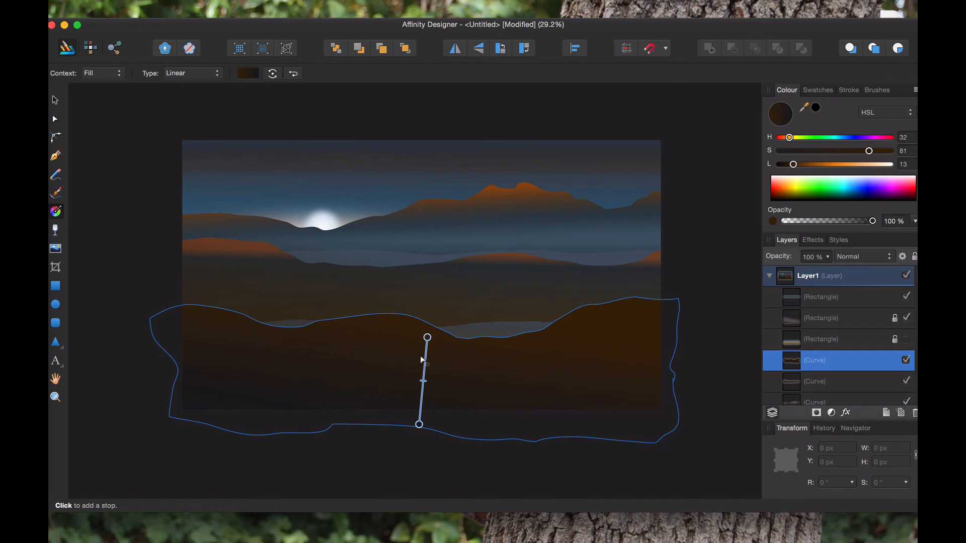
pyautogui.moveTo(427, 337)
pyautogui.mouseDown()
pyautogui.moveTo(422, 319)
pyautogui.moveTo(421, 345)
pyautogui.mouseUp()
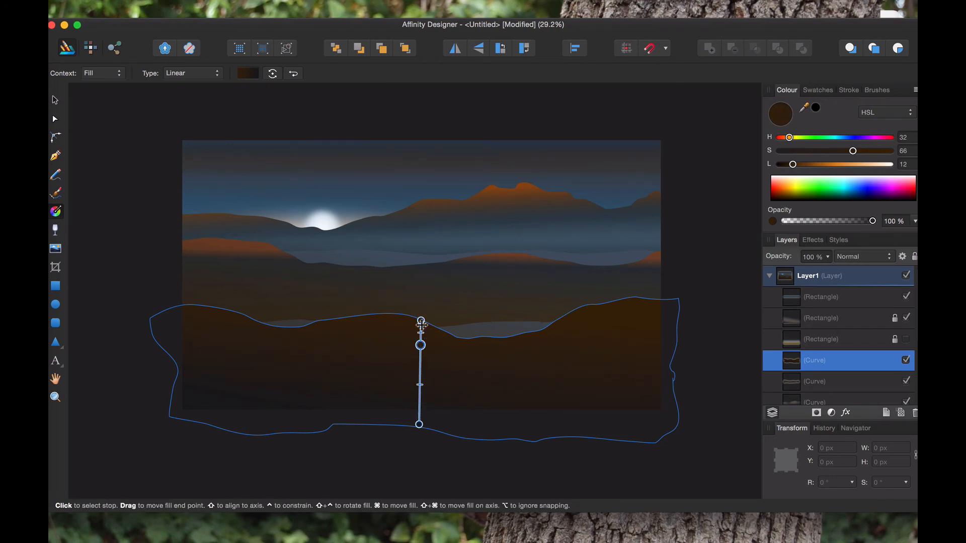
pyautogui.click(422, 322)
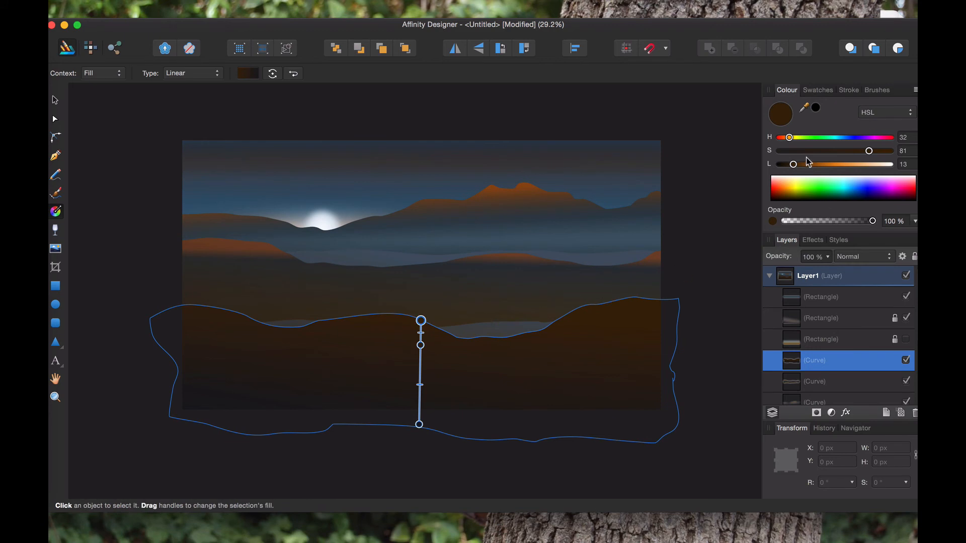
pyautogui.moveTo(793, 164)
pyautogui.mouseDown()
pyautogui.moveTo(806, 166)
pyautogui.moveTo(794, 170)
pyautogui.mouseUp()
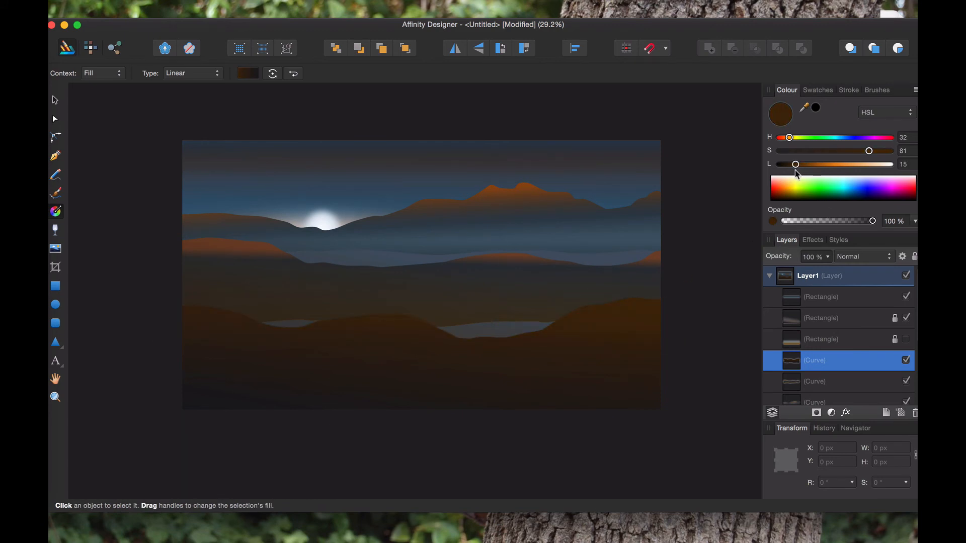
pyautogui.moveTo(794, 170); pyautogui.dragTo(795, 170)
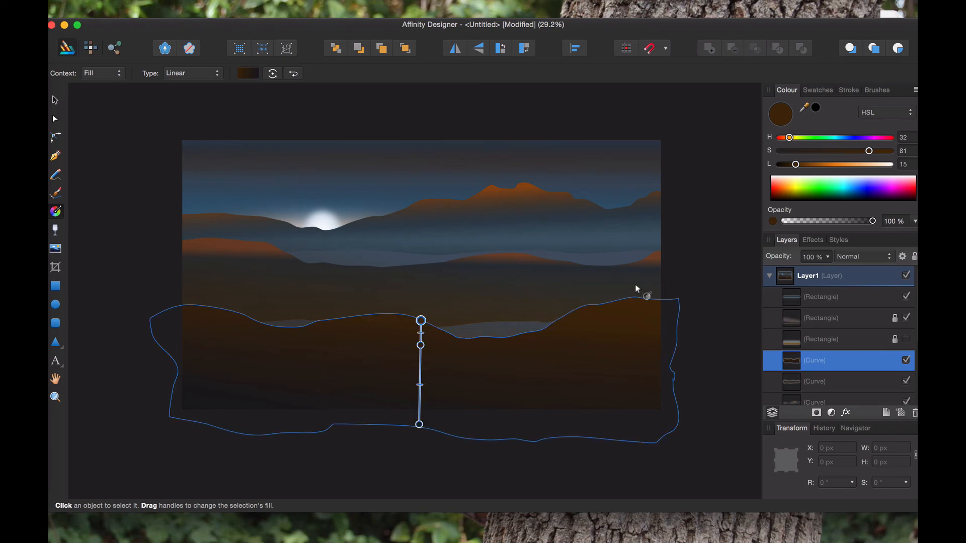
# Squash the foreground hill vertically from its upper edge so its crest lies low, near the artwork's lower border
pyautogui.click(55, 100)
pyautogui.moveTo(422, 283); pyautogui.dragTo(421, 241)
pyautogui.click(680, 184)
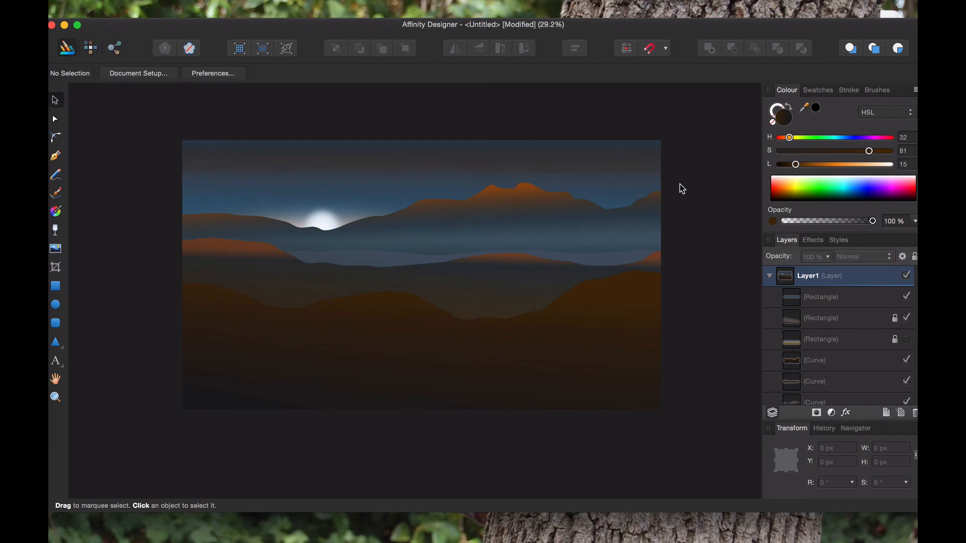
pyautogui.click(605, 278)
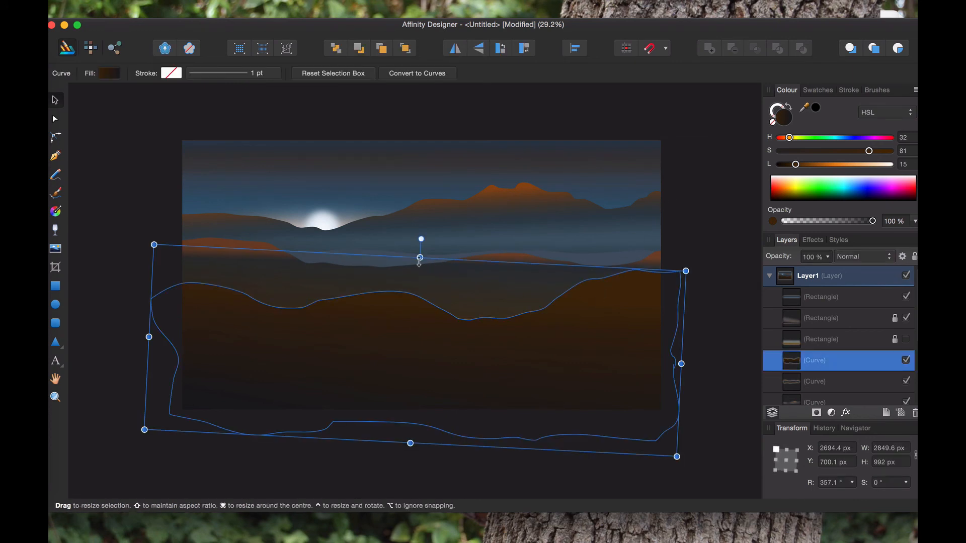
pyautogui.moveTo(419, 283); pyautogui.dragTo(415, 363)
pyautogui.click(691, 291)
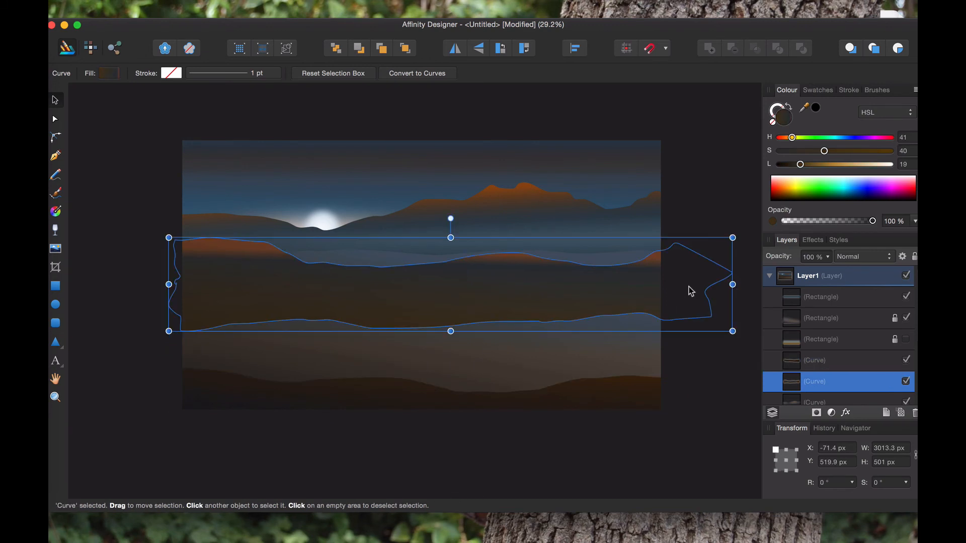
pyautogui.click(689, 358)
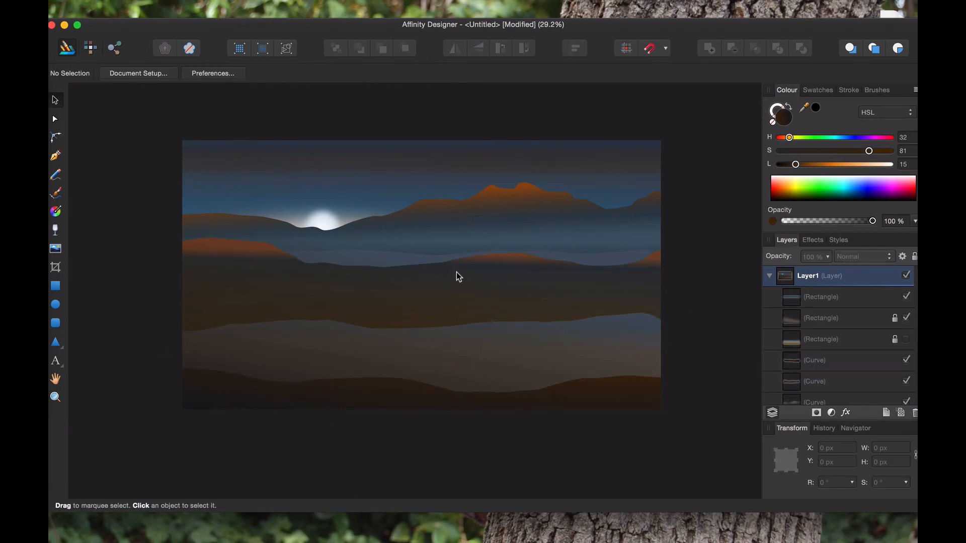
# Try to shorten the distant mountains by raising their lower edge, and undo the resize
pyautogui.click(397, 258)
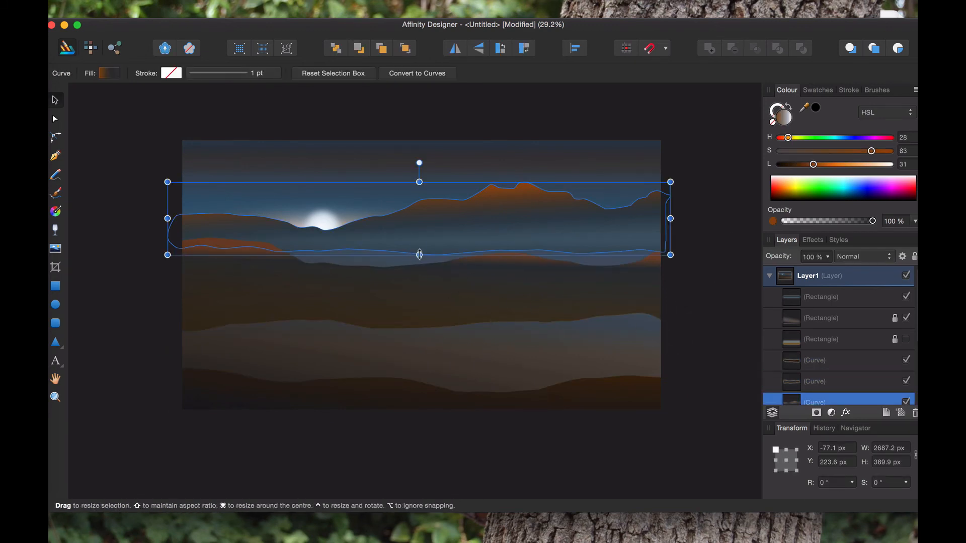
pyautogui.moveTo(419, 255); pyautogui.dragTo(419, 239)
pyautogui.click(705, 249)
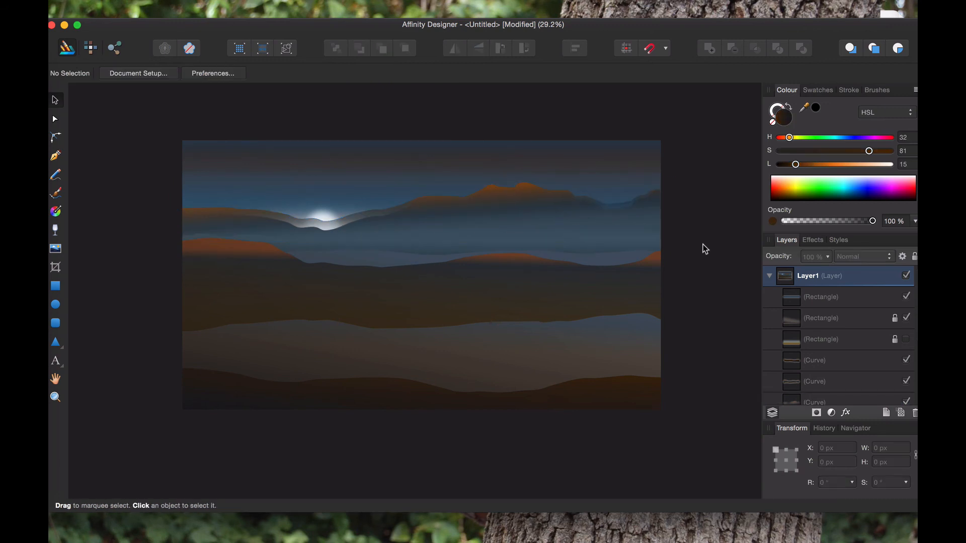
pyautogui.press('super+z')
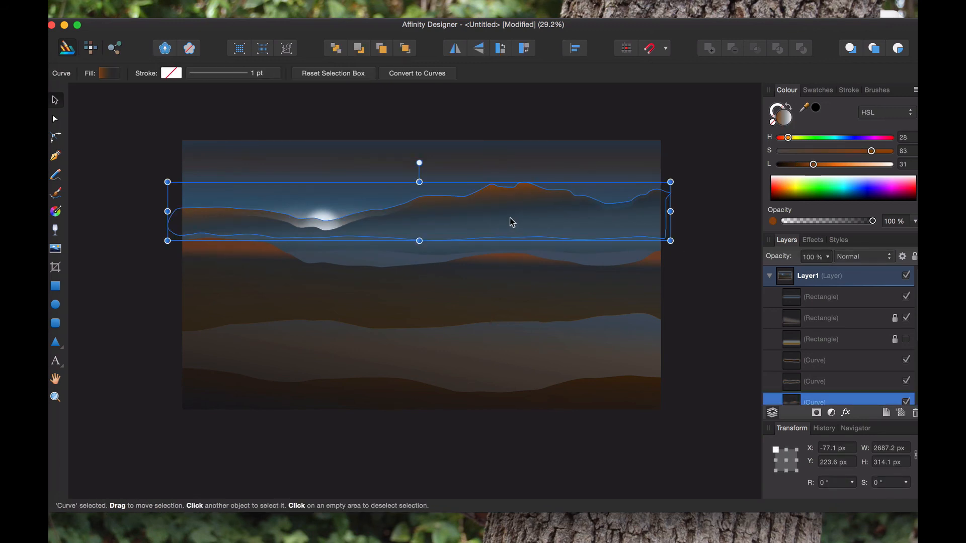
pyautogui.press('super+z')
pyautogui.click(697, 222)
# Stretch the middle hills upward from their upper edge to a height of about 601 px
pyautogui.click(528, 280)
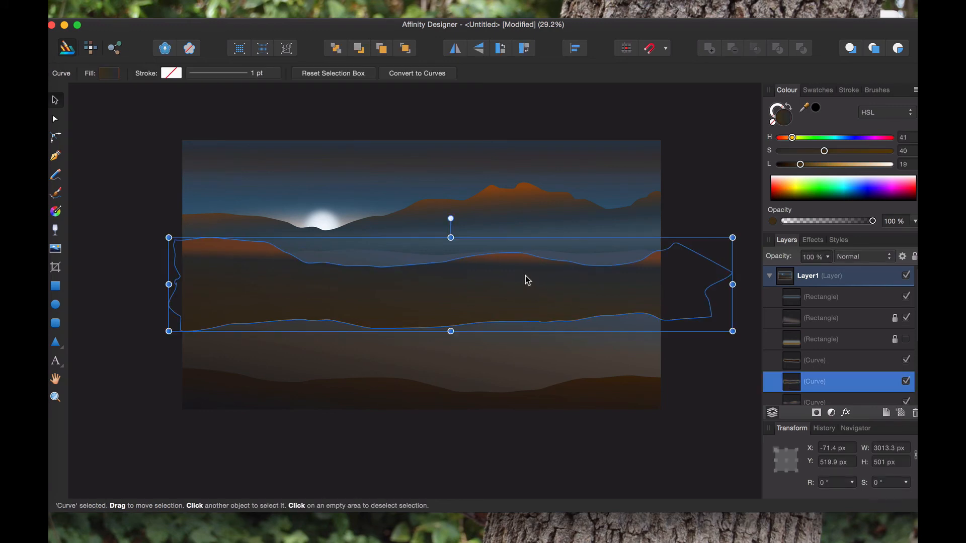
pyautogui.moveTo(451, 238); pyautogui.dragTo(451, 218)
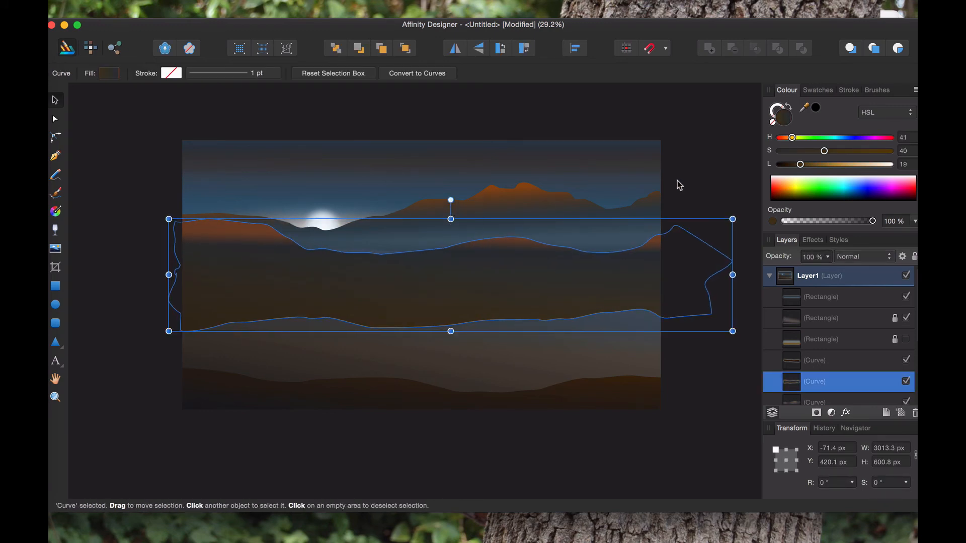
pyautogui.click(677, 180)
pyautogui.click(697, 360)
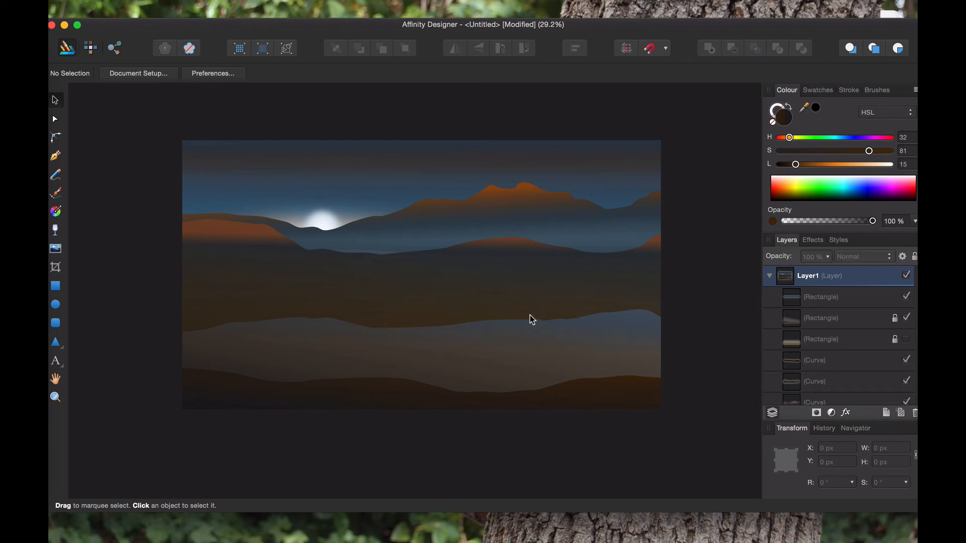
# Create a vertically flipped copy of the middle hills, about 368 px tall, and place it beneath them as a reflection
pyautogui.click(523, 276)
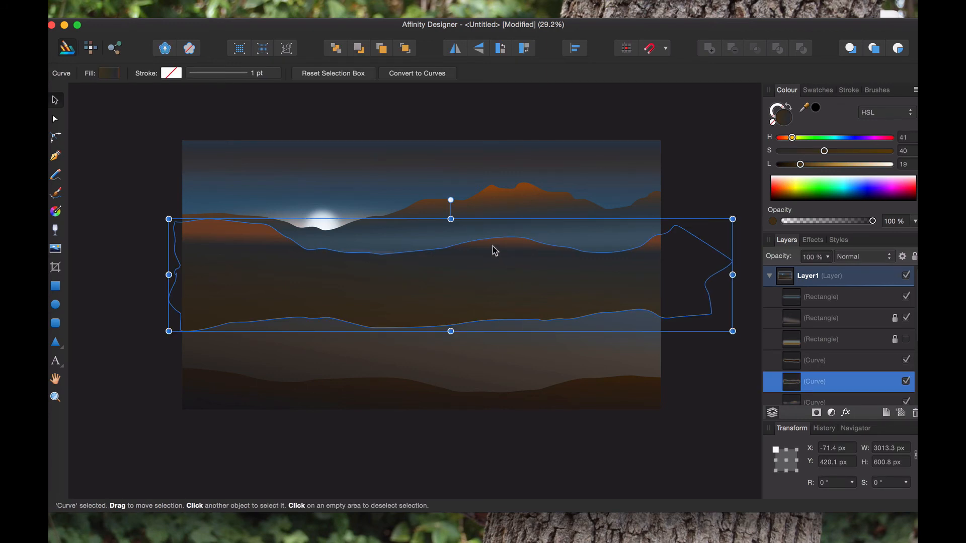
pyautogui.moveTo(451, 219); pyautogui.dragTo(451, 399)
pyautogui.moveTo(457, 348); pyautogui.dragTo(461, 297)
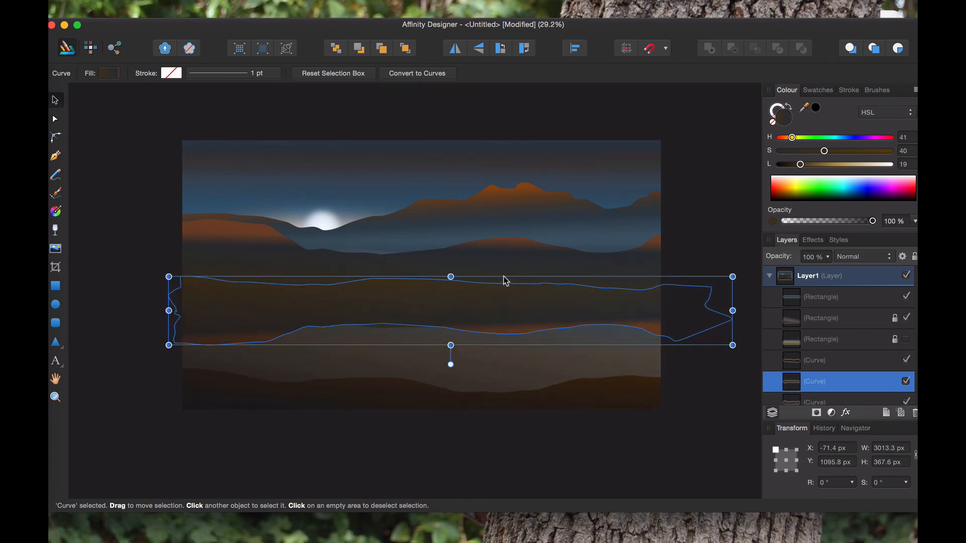
pyautogui.click(724, 226)
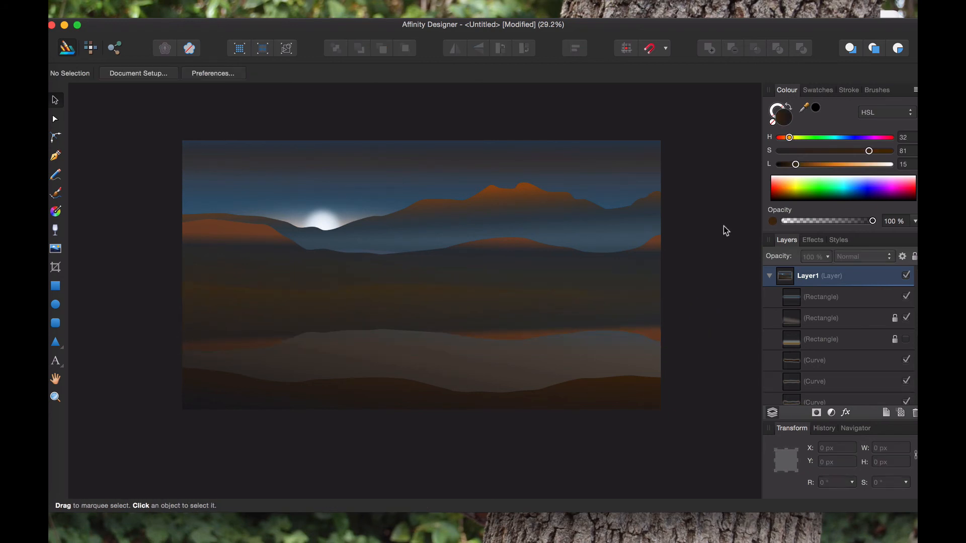
# Delete the nodes along the reflected copy's upper edge and lower its upper-left corner to form a straight shoreline
pyautogui.click(485, 341)
pyautogui.click(56, 118)
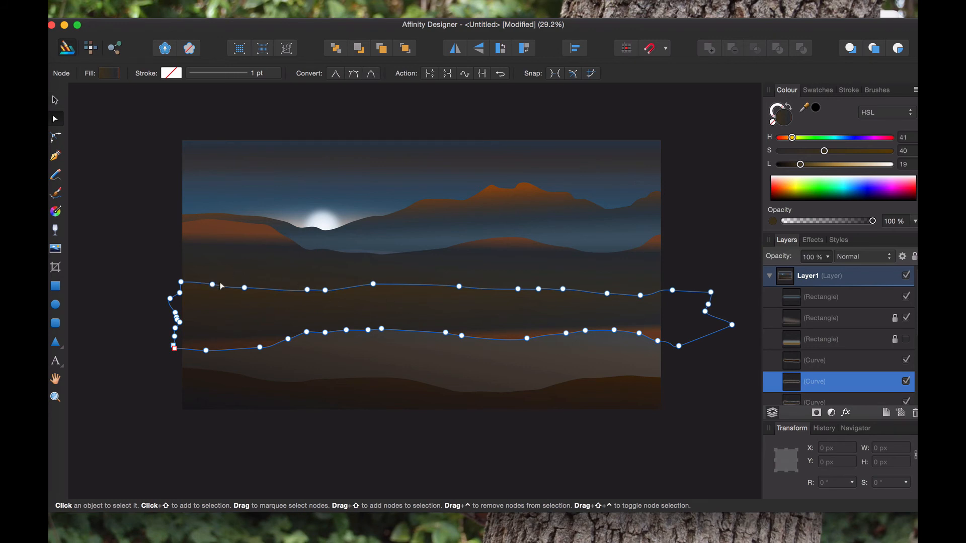
pyautogui.moveTo(201, 283); pyautogui.dragTo(658, 317)
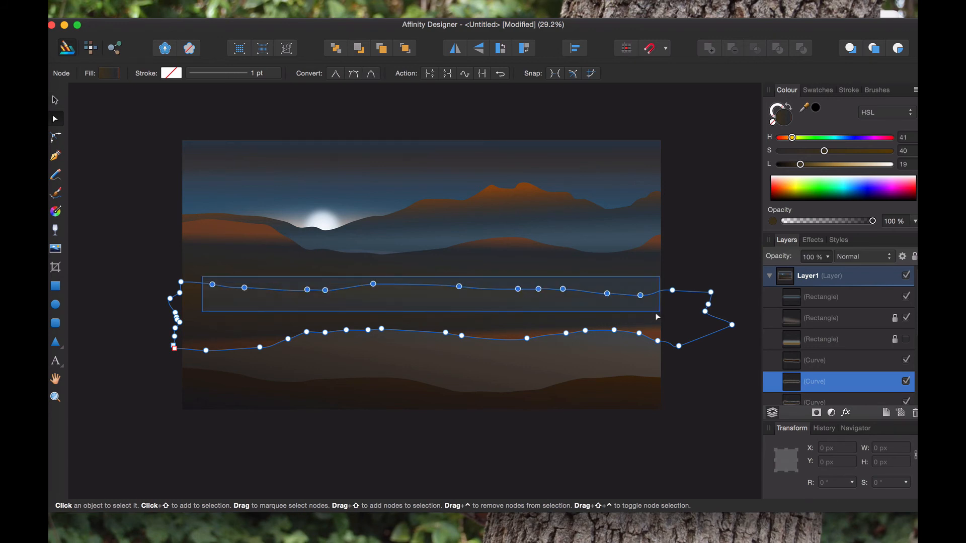
pyautogui.press('Delete')
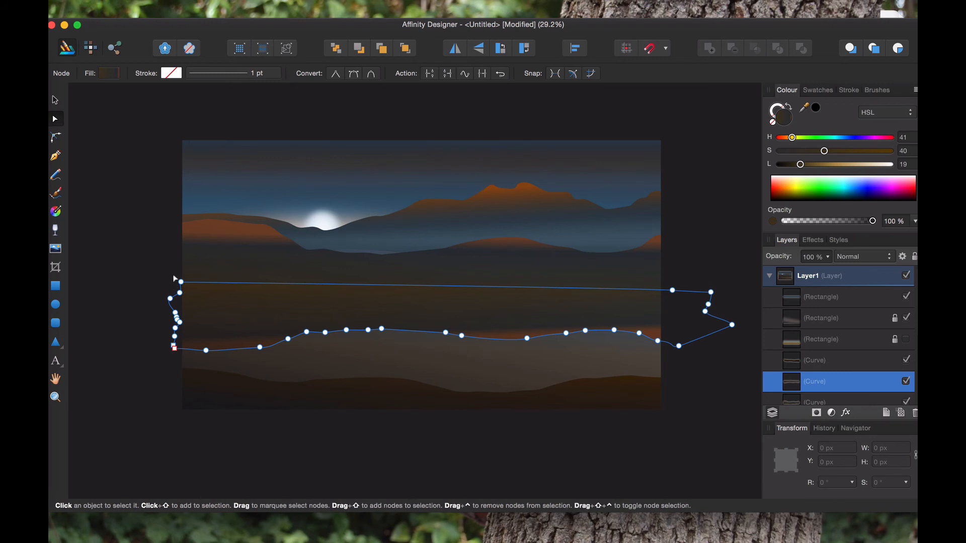
pyautogui.moveTo(180, 281); pyautogui.dragTo(179, 292)
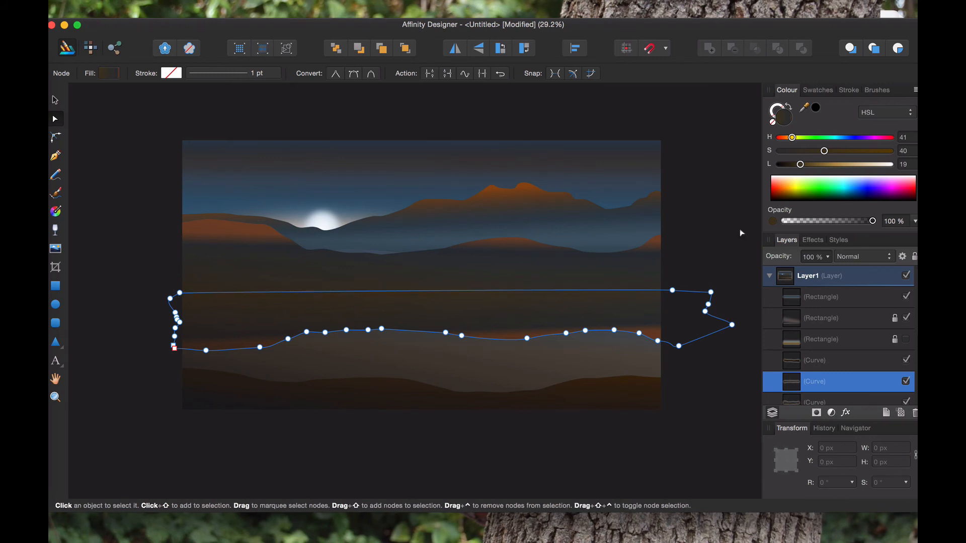
# Delete the nodes along the lower edge and lower sides of the original middle hills
pyautogui.click(709, 236)
pyautogui.click(413, 278)
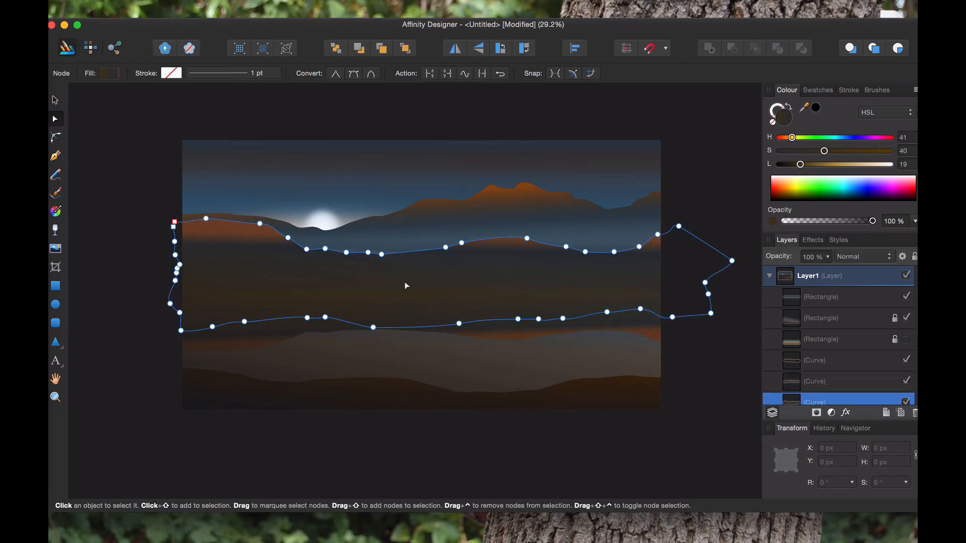
pyautogui.moveTo(149, 278); pyautogui.dragTo(727, 344)
pyautogui.press('Delete')
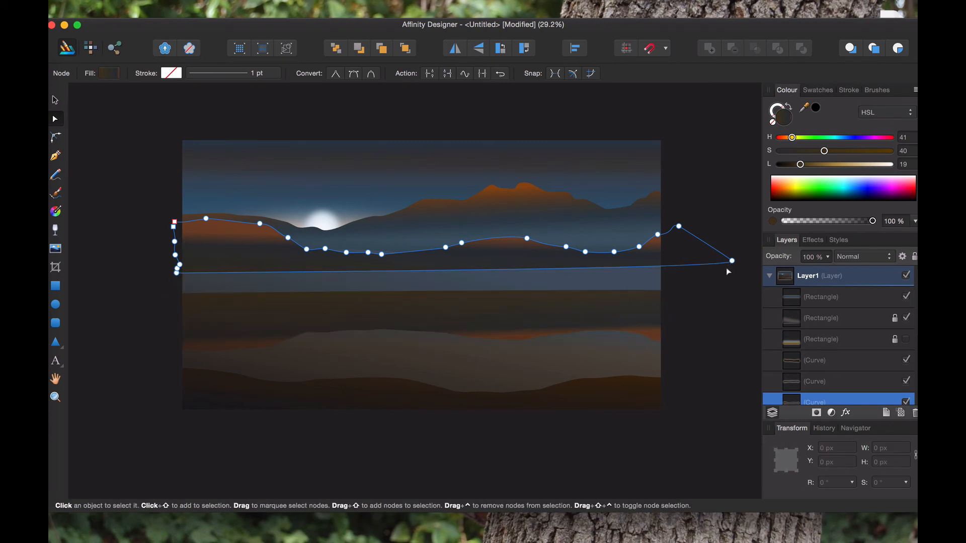
# Lower both bottom corners of the original middle hills to bring their base close to the reflection's upper edge
pyautogui.moveTo(731, 261); pyautogui.dragTo(722, 292)
pyautogui.moveTo(176, 273); pyautogui.dragTo(169, 304)
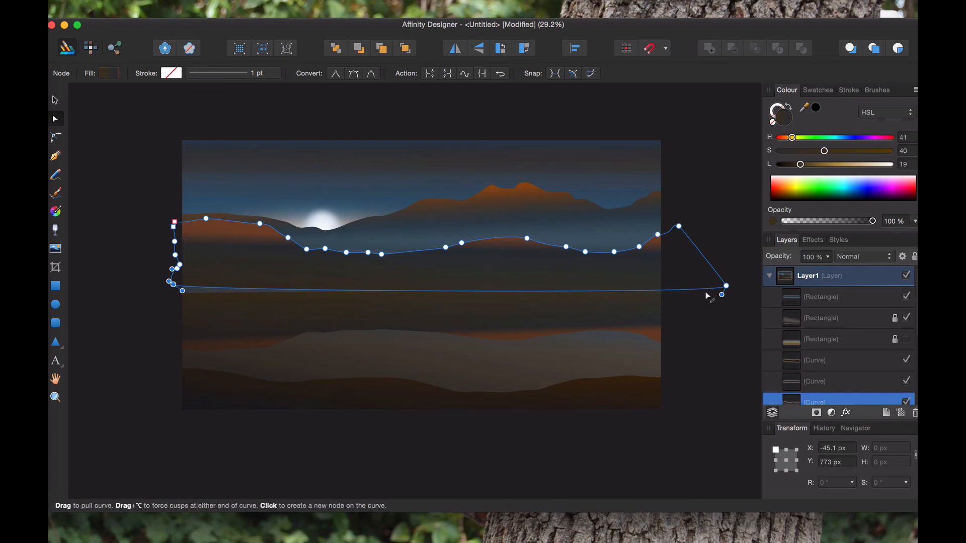
pyautogui.moveTo(726, 286); pyautogui.dragTo(720, 282)
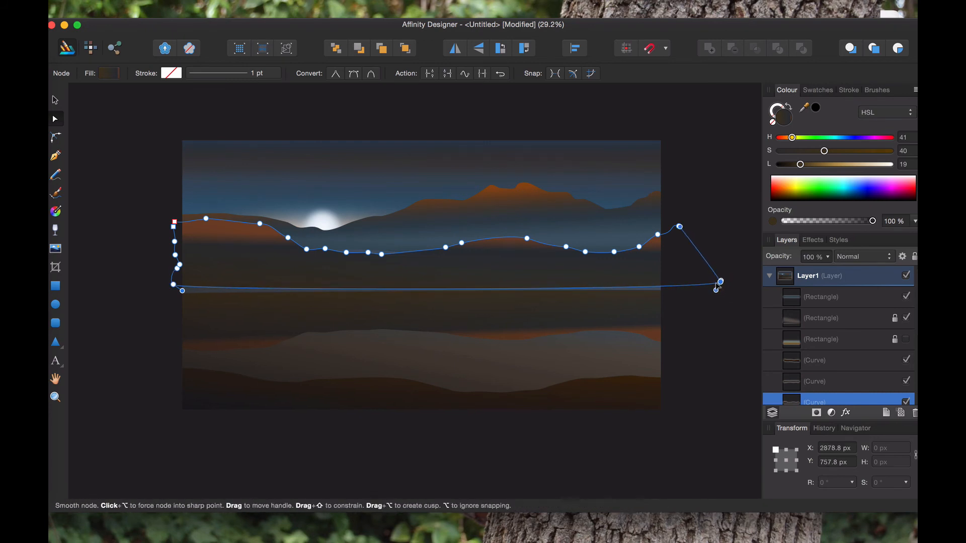
pyautogui.click(654, 322)
pyautogui.click(687, 398)
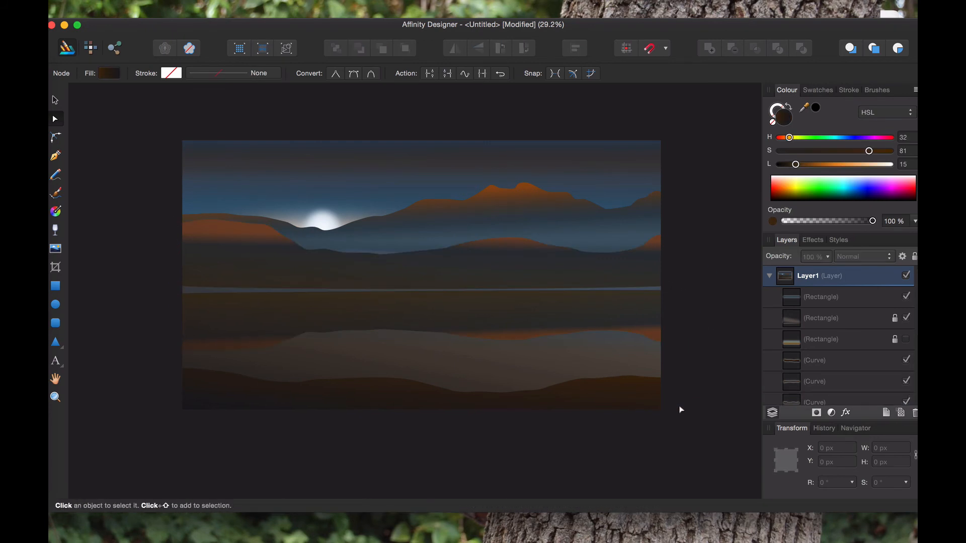
# Adjust the bottom corners and curve handles of the original middle hills so their base bows slightly upward
pyautogui.click(627, 284)
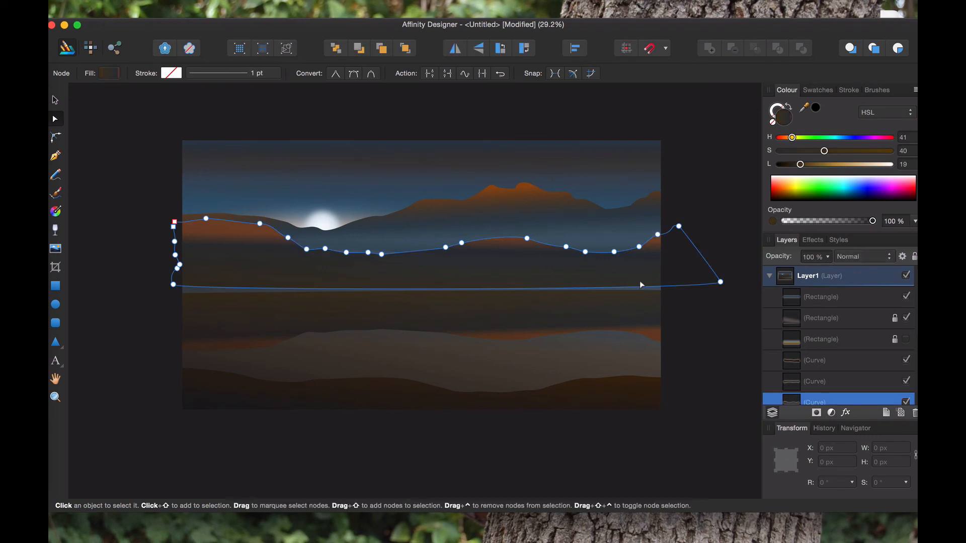
pyautogui.click(720, 282)
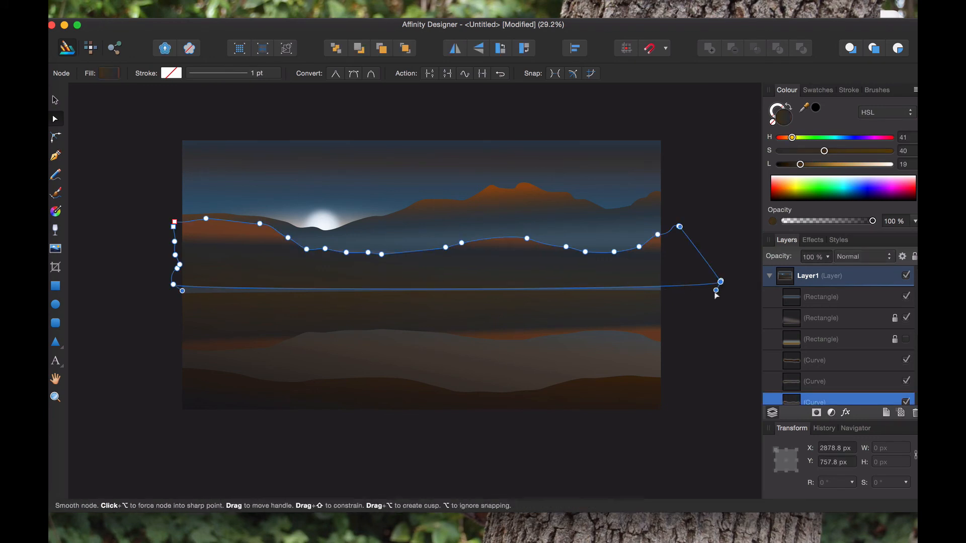
pyautogui.moveTo(714, 295); pyautogui.dragTo(653, 281)
pyautogui.moveTo(721, 291); pyautogui.dragTo(703, 298)
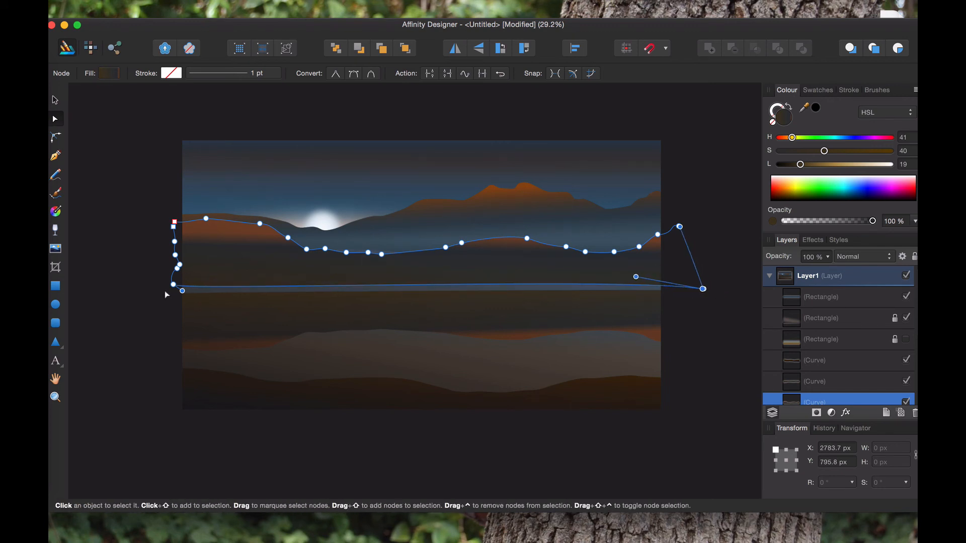
pyautogui.moveTo(174, 285); pyautogui.dragTo(214, 285)
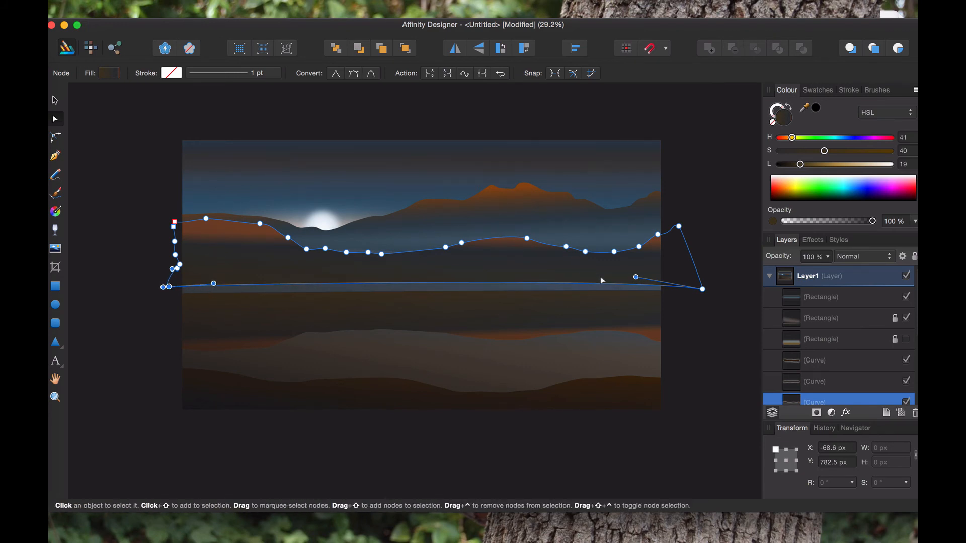
# Adjust the curve handles at both ends of the reflection's upper edge so it bows upward like the hills' base
pyautogui.click(415, 327)
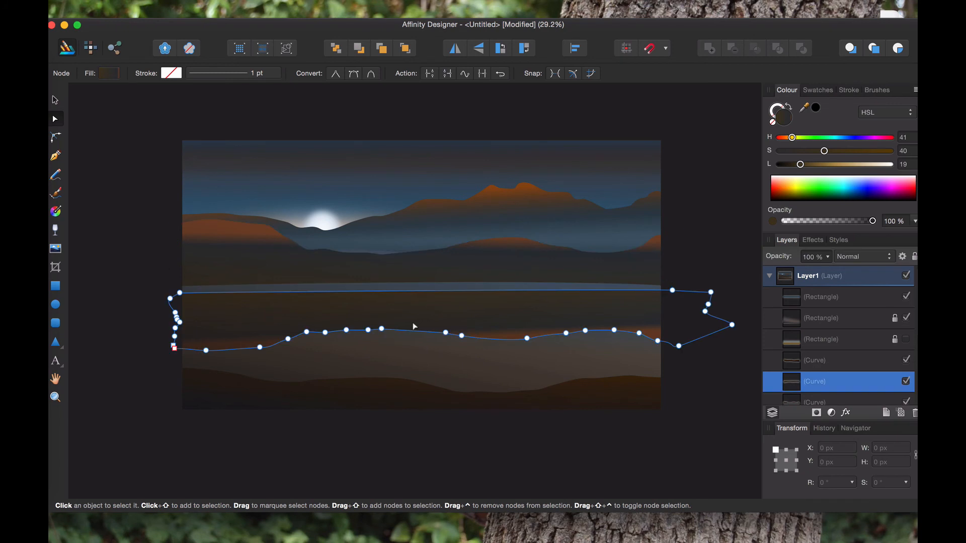
pyautogui.click(194, 298)
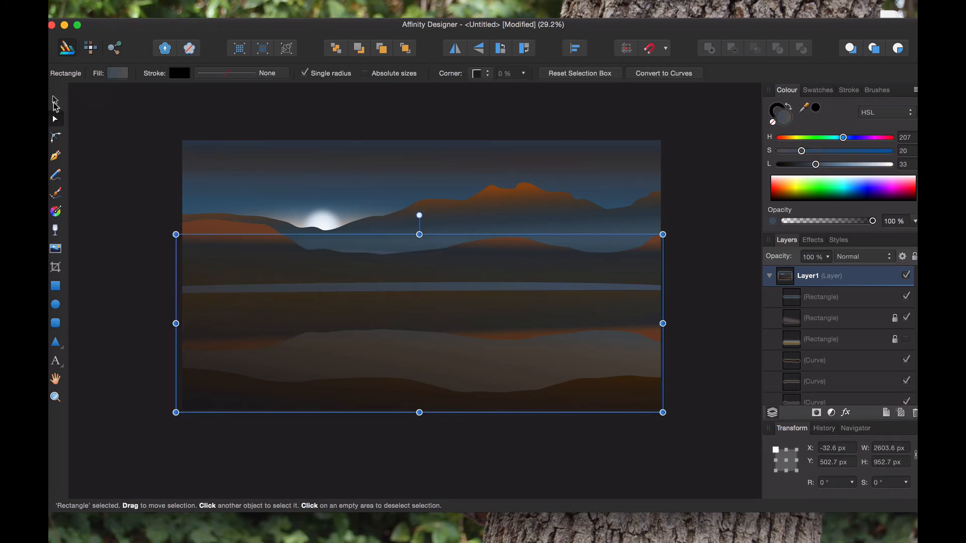
pyautogui.click(111, 259)
pyautogui.click(222, 308)
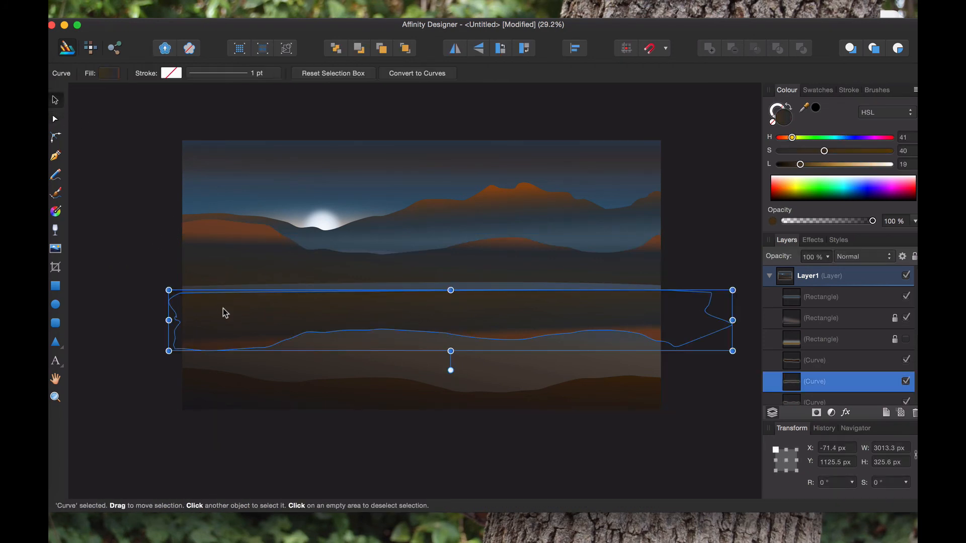
pyautogui.click(55, 119)
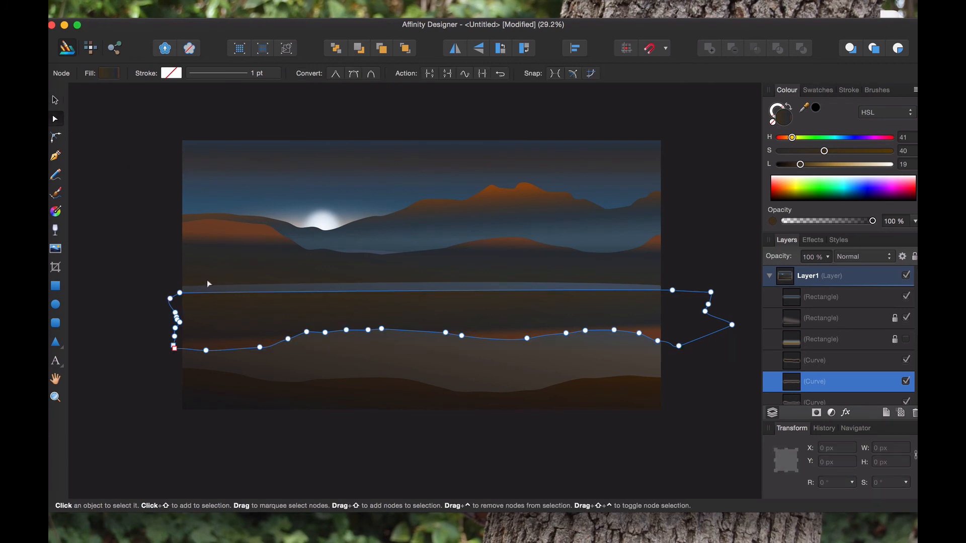
pyautogui.click(181, 294)
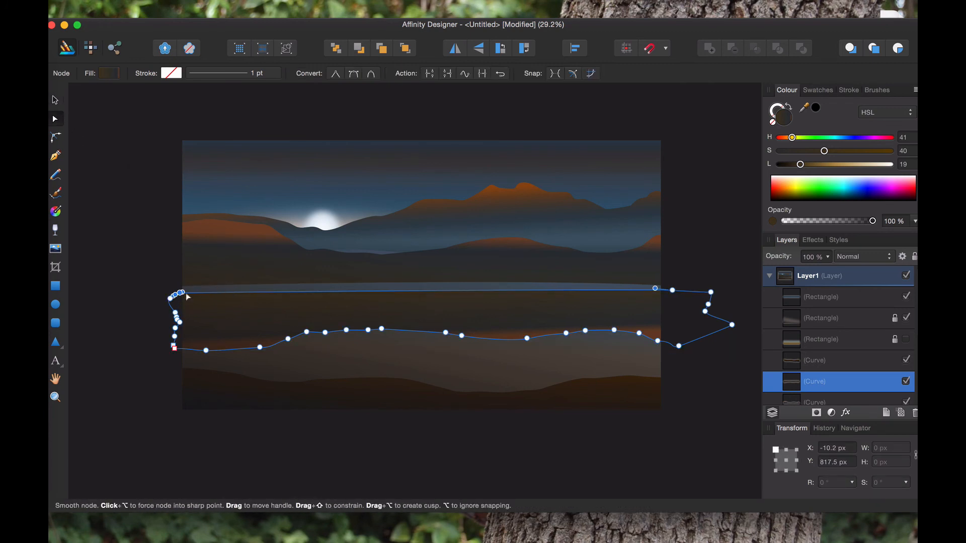
pyautogui.moveTo(188, 297); pyautogui.dragTo(202, 286)
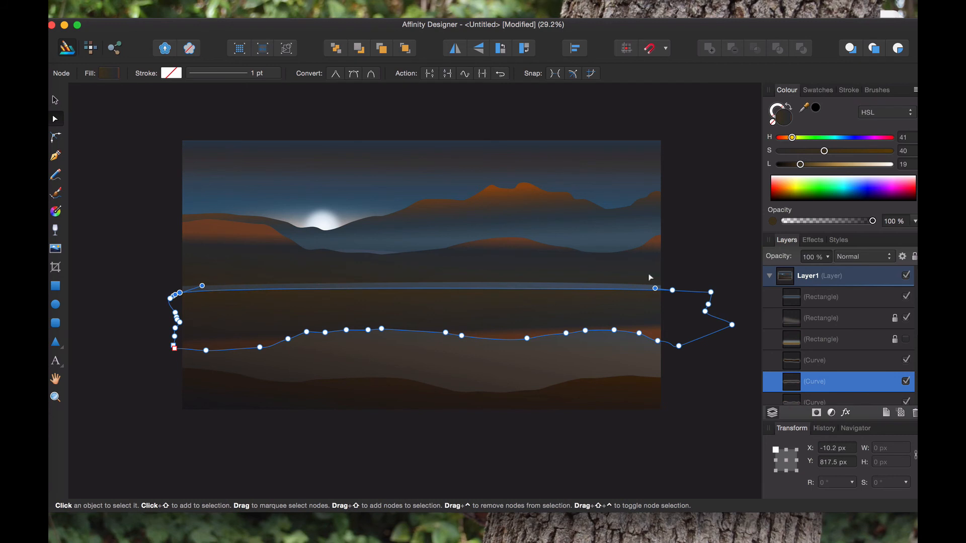
pyautogui.moveTo(653, 295); pyautogui.dragTo(638, 291)
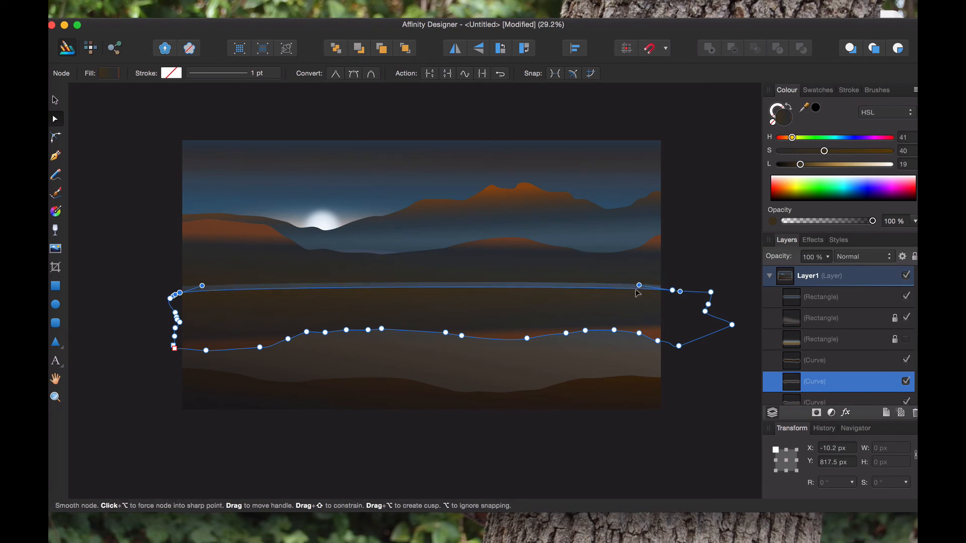
# Nudge the reflected hills up 12 px to close the gap below the original hills
pyautogui.click(56, 100)
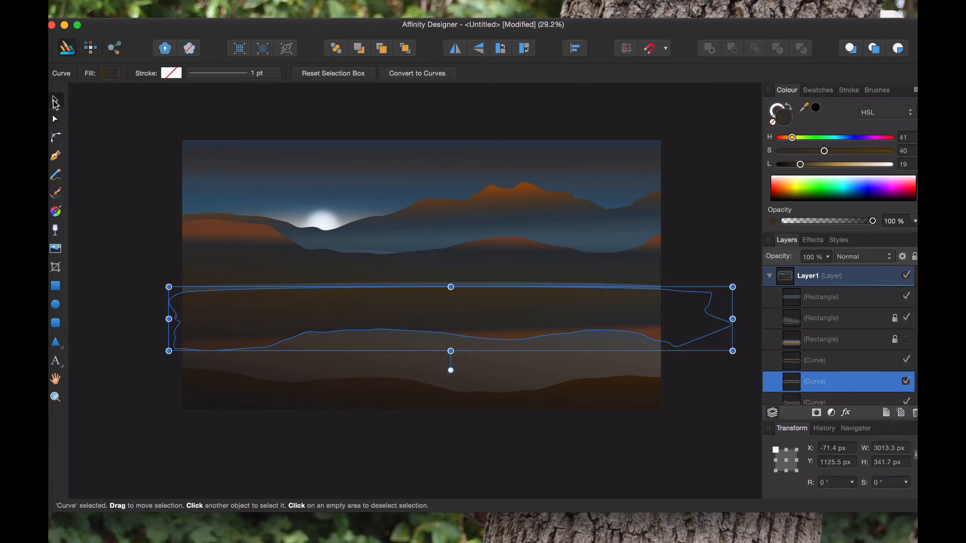
pyautogui.click(105, 123)
pyautogui.click(465, 306)
pyautogui.moveTo(464, 307); pyautogui.dragTo(465, 306)
pyautogui.press('Up')
pyautogui.press('Up')
pyautogui.press('Up')
pyautogui.press('Up')
pyautogui.press('Up')
pyautogui.press('Up')
pyautogui.press('Up')
pyautogui.press('Up')
pyautogui.press('Up')
pyautogui.press('Up')
pyautogui.press('Up')
pyautogui.press('Up')
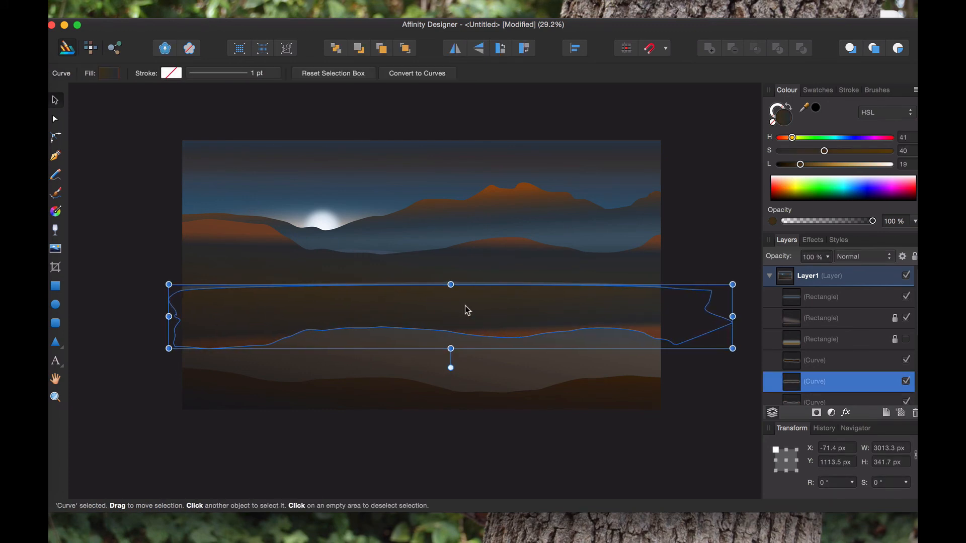
# Nudge the reflected hills up to Y 1106.5 px to narrow the gap below the original hills
pyautogui.click(707, 221)
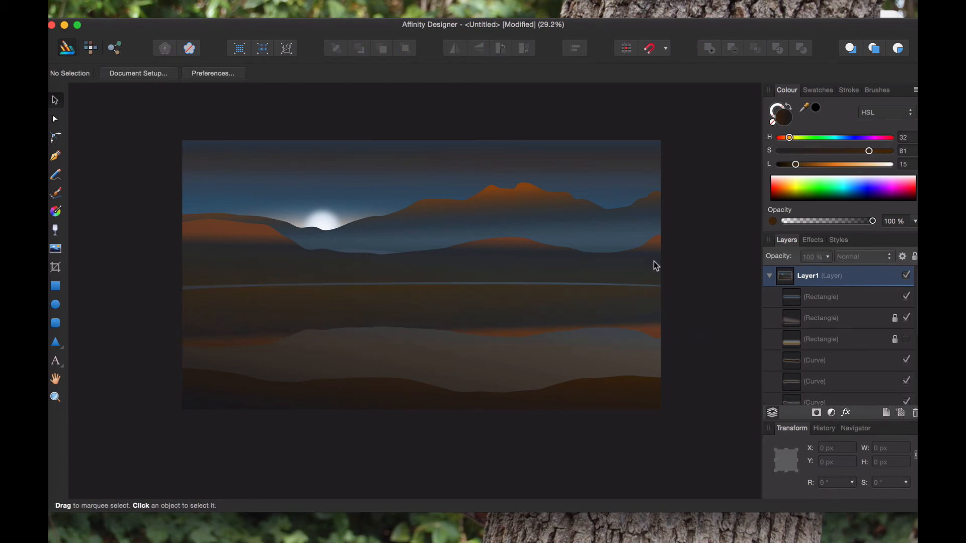
pyautogui.click(519, 300)
pyautogui.press('Up')
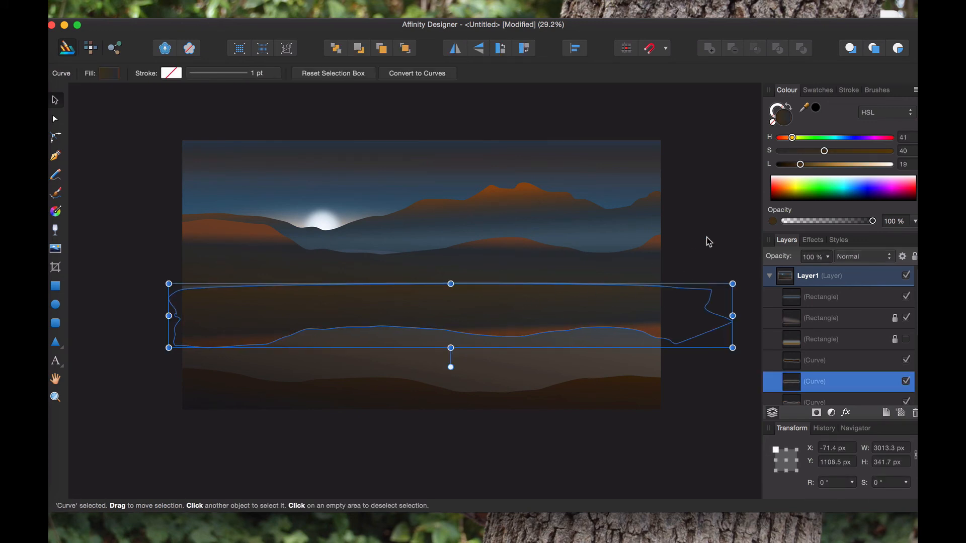
pyautogui.click(709, 237)
pyautogui.click(538, 293)
pyautogui.click(683, 252)
pyautogui.click(696, 204)
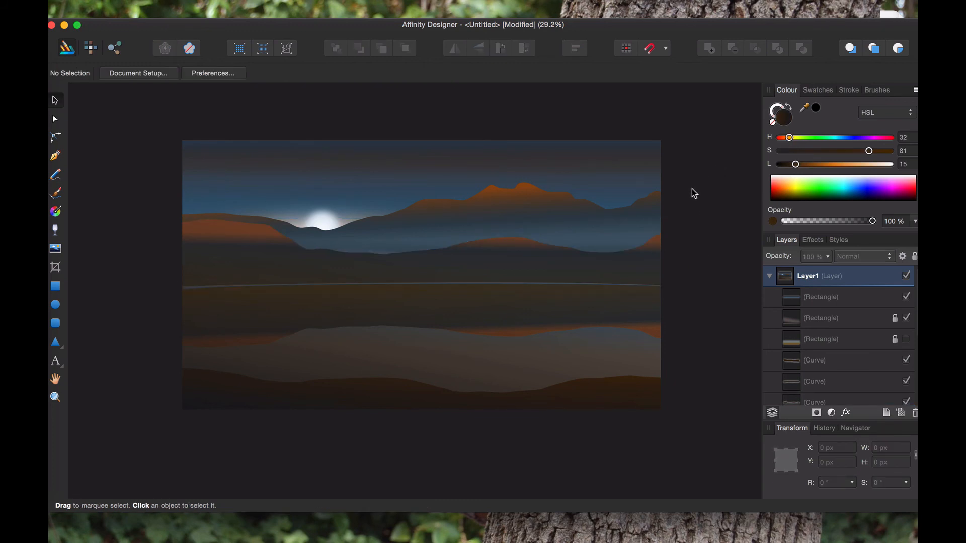
# Recolour the upper gradient stop of the reflected hills to a muted blue-grey with hue 214, saturation 10 and lightness 20
pyautogui.click(451, 315)
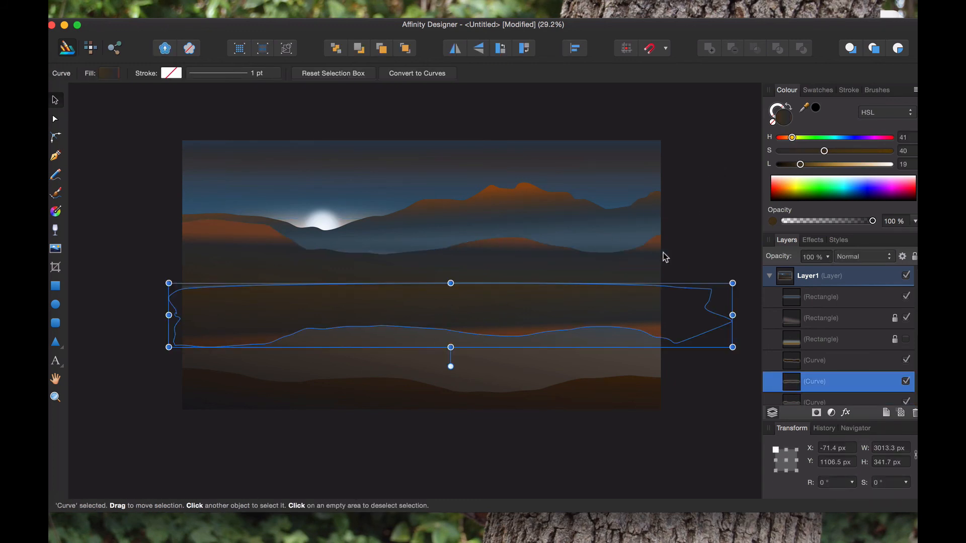
pyautogui.click(58, 212)
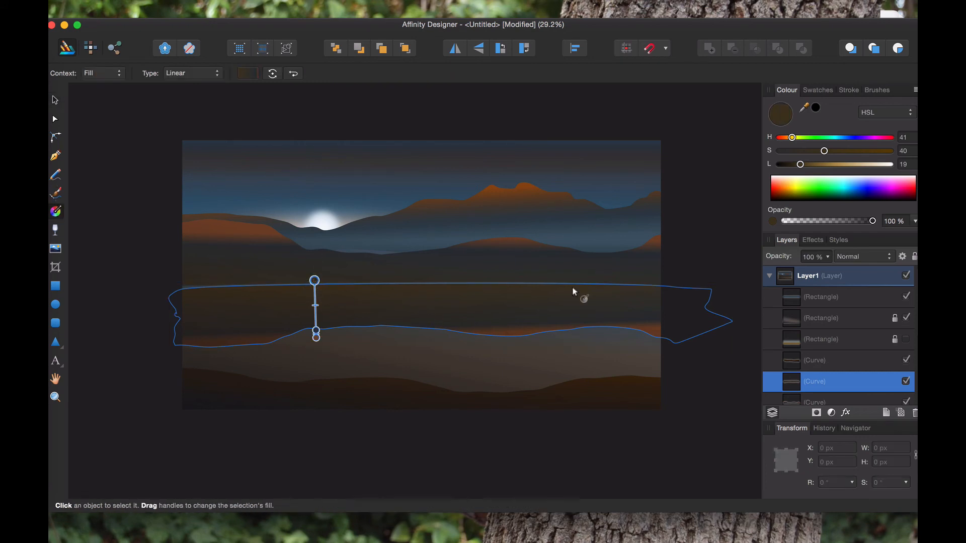
pyautogui.click(849, 138)
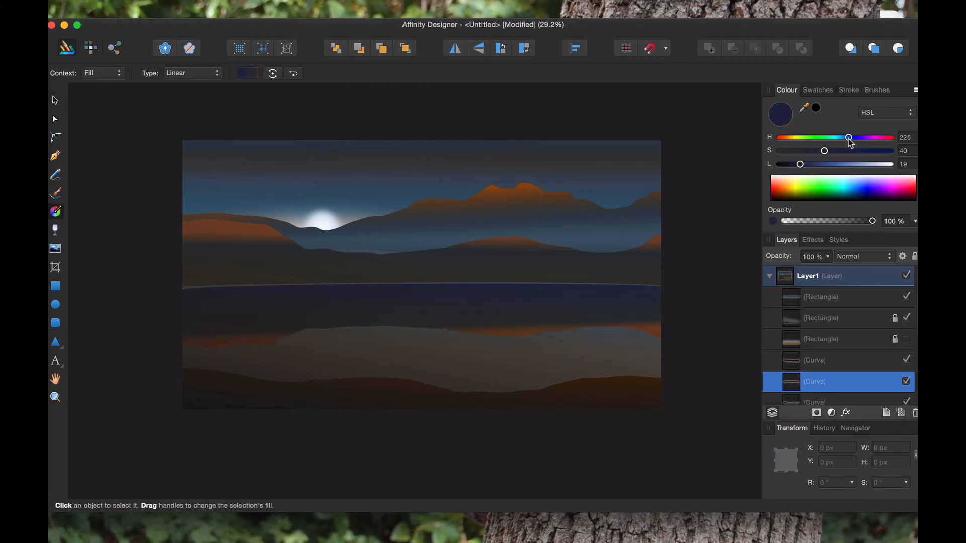
pyautogui.moveTo(849, 138); pyautogui.dragTo(805, 171)
pyautogui.click(817, 164)
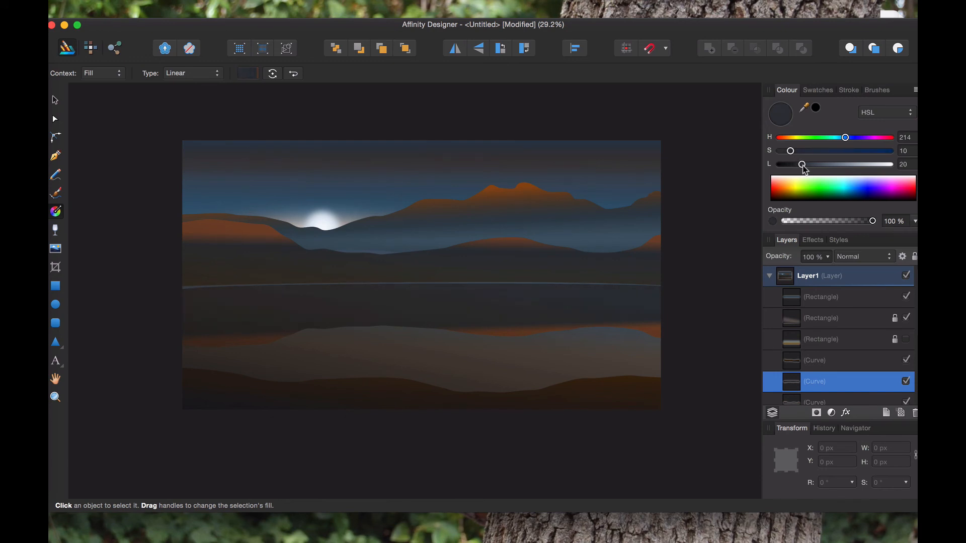
pyautogui.click(736, 232)
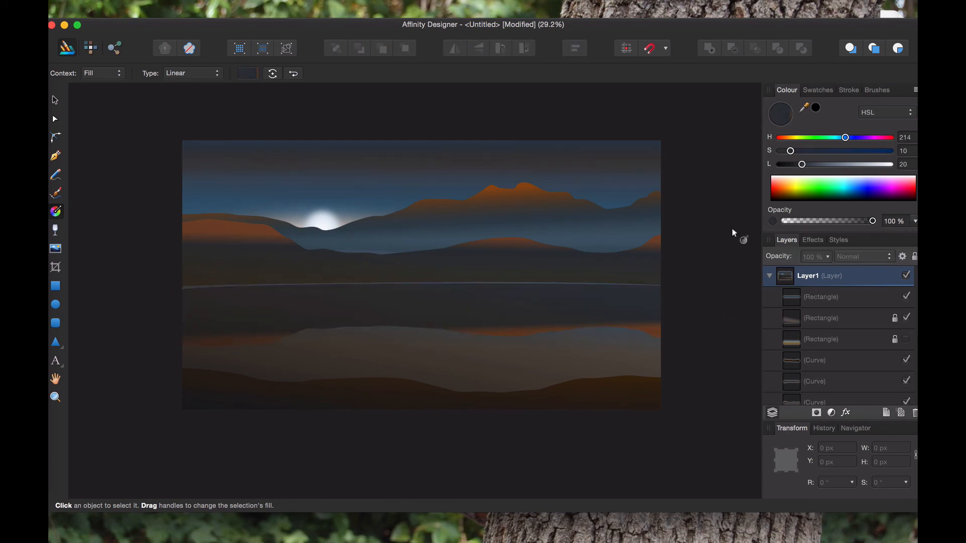
# Darken the lower gradient stops of the distant mountains, with lightness 13 on the middle stop and 18 on the bottom one
pyautogui.click(532, 205)
pyautogui.click(541, 214)
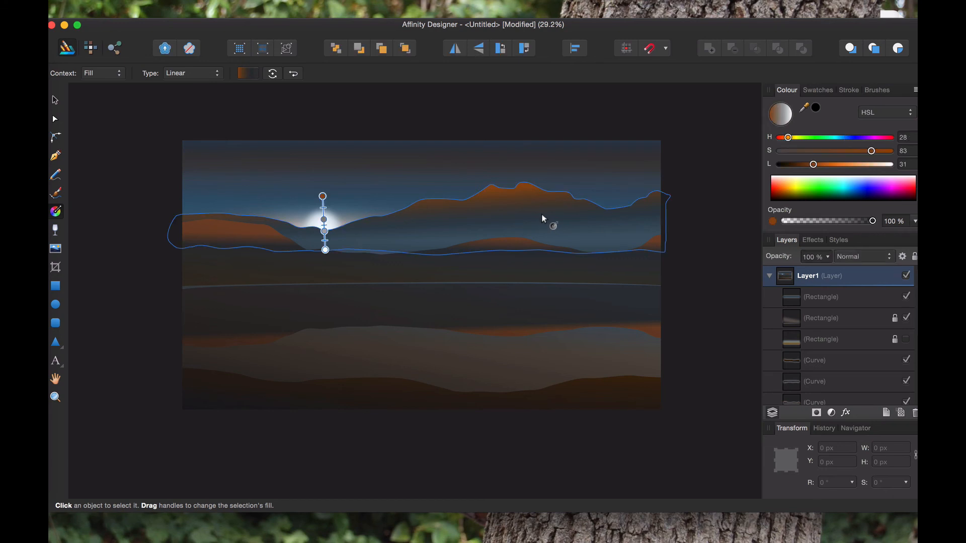
pyautogui.click(326, 250)
pyautogui.moveTo(807, 164)
pyautogui.mouseDown()
pyautogui.moveTo(787, 167)
pyautogui.moveTo(800, 170)
pyautogui.mouseUp()
pyautogui.click(324, 231)
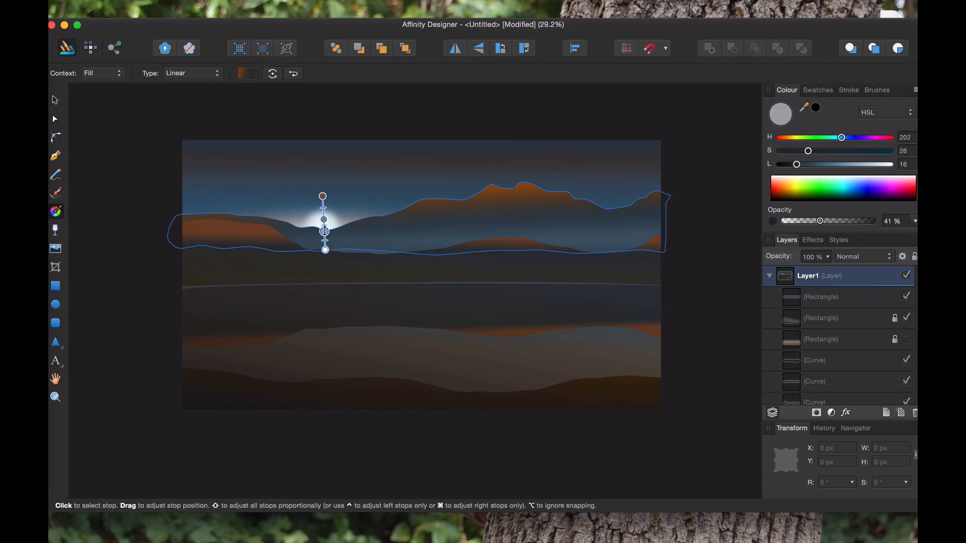
pyautogui.moveTo(796, 166); pyautogui.dragTo(796, 170)
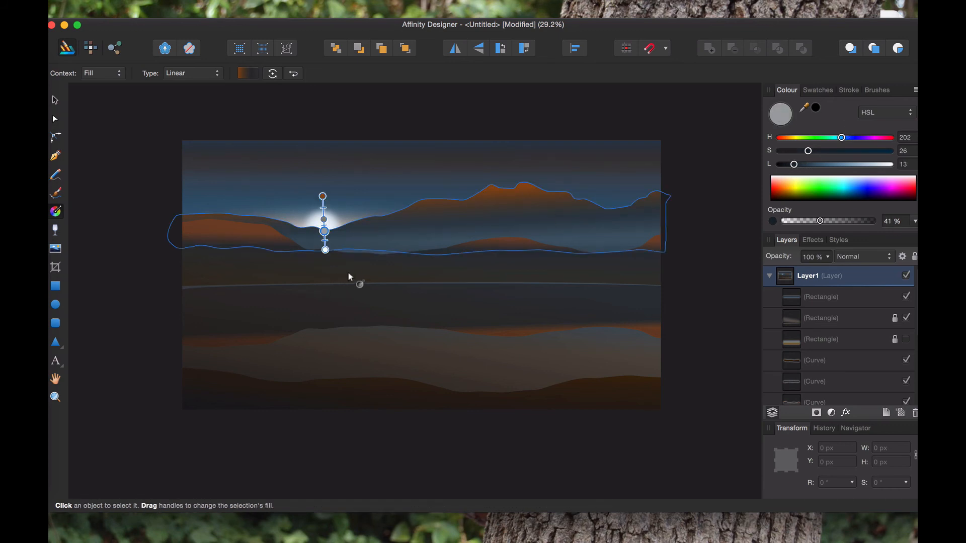
pyautogui.click(325, 249)
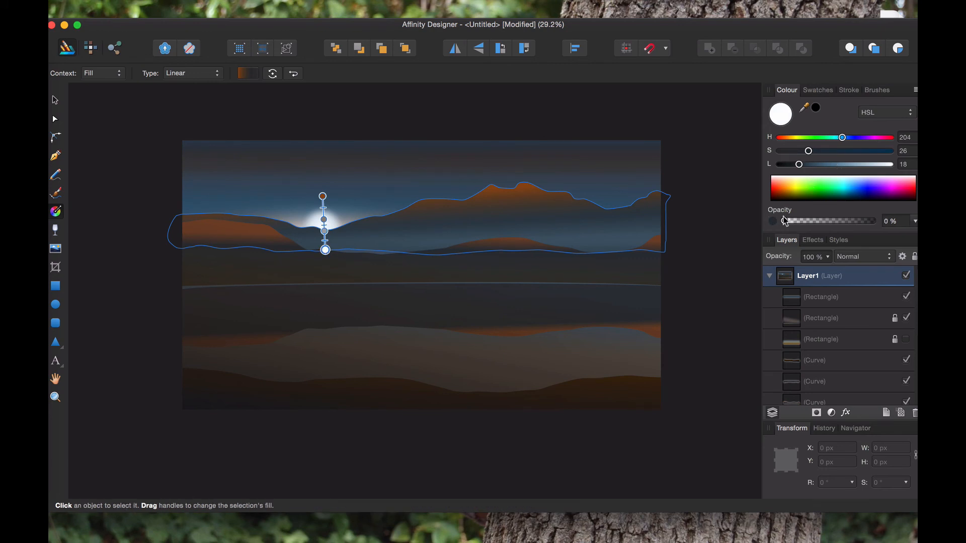
pyautogui.moveTo(784, 222)
pyautogui.mouseDown()
pyautogui.moveTo(882, 226)
pyautogui.moveTo(786, 225)
pyautogui.mouseUp()
# Select both distant mountain curves and stretch their lower edge downward to a height of about 406 px
pyautogui.press('v')
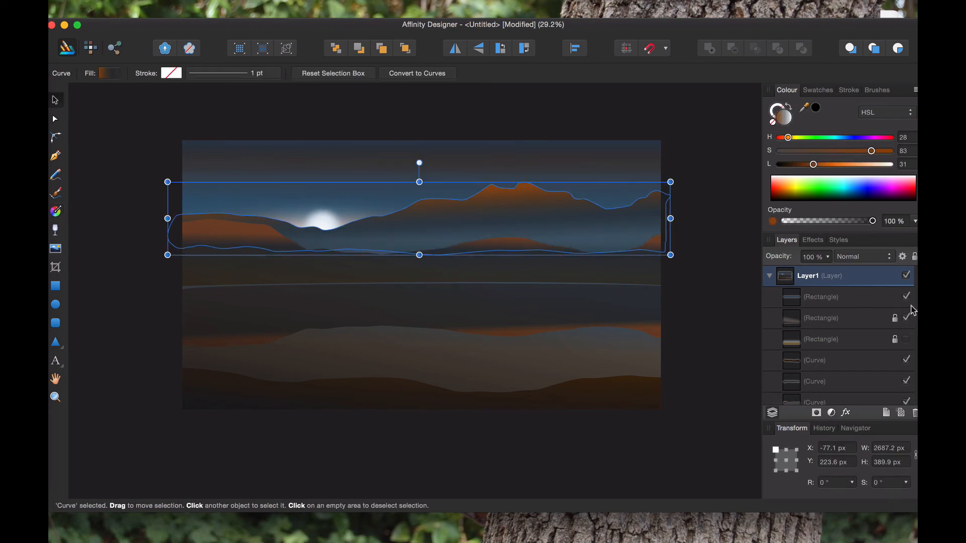
pyautogui.scroll(-6, 848, 358)
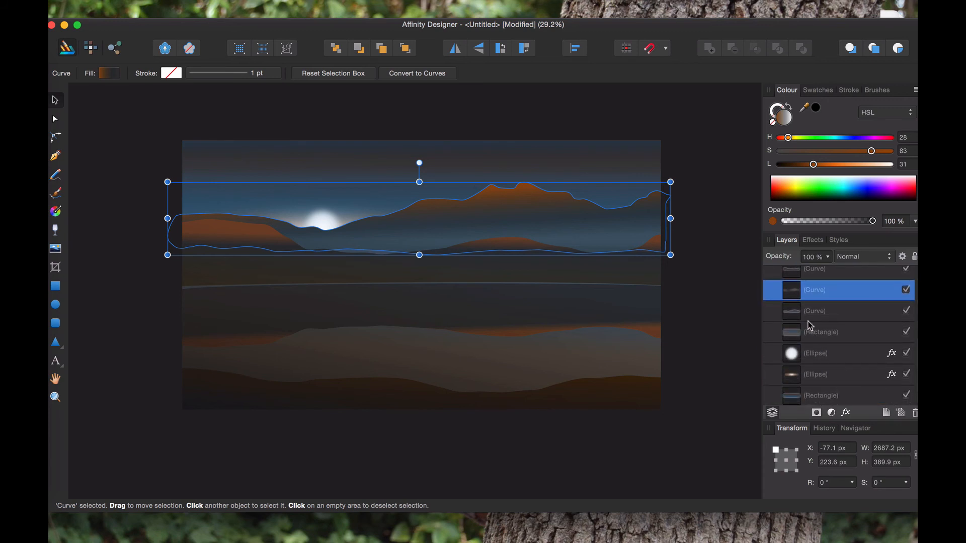
pyautogui.click(813, 311)
pyautogui.keyDown('shift'); pyautogui.click(829, 294); pyautogui.keyUp('shift')
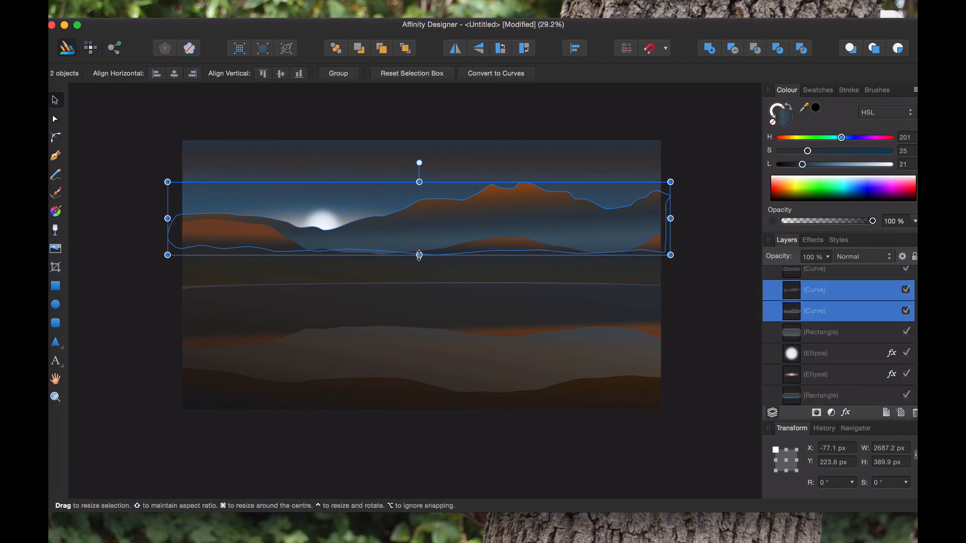
pyautogui.moveTo(420, 255); pyautogui.dragTo(419, 259)
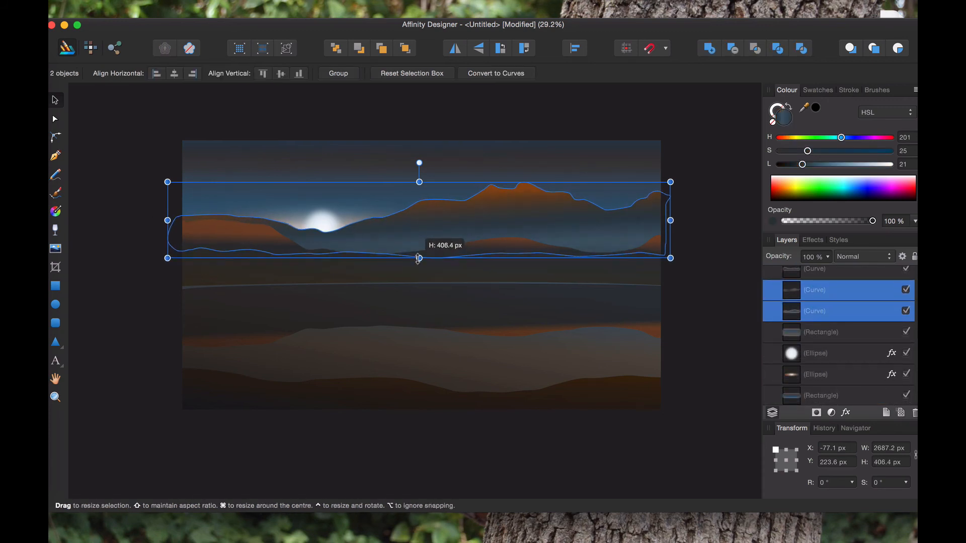
pyautogui.click(614, 212)
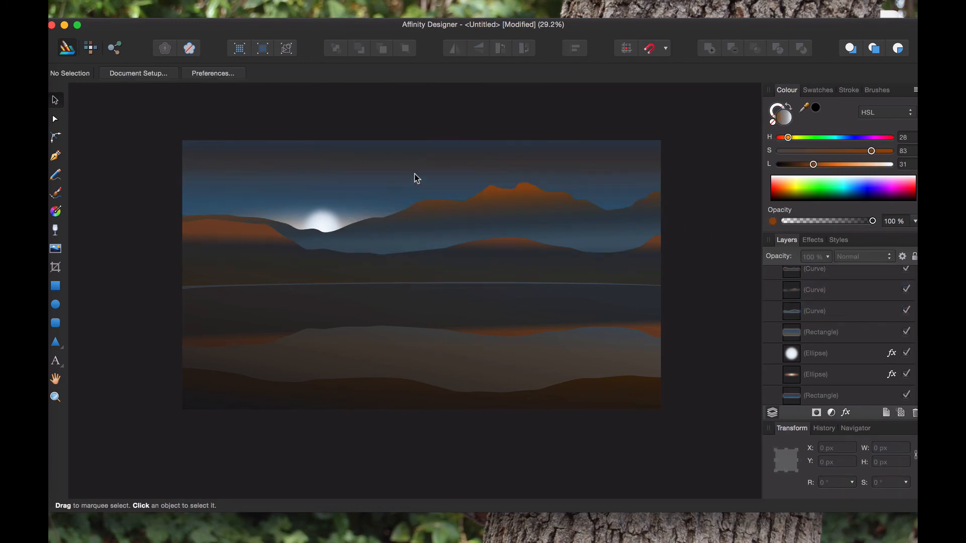
# Remove the dark gradient rectangle overlaying the upper sky, undoing and redoing the removal to compare
pyautogui.click(417, 155)
pyautogui.moveTo(442, 150); pyautogui.dragTo(599, 464)
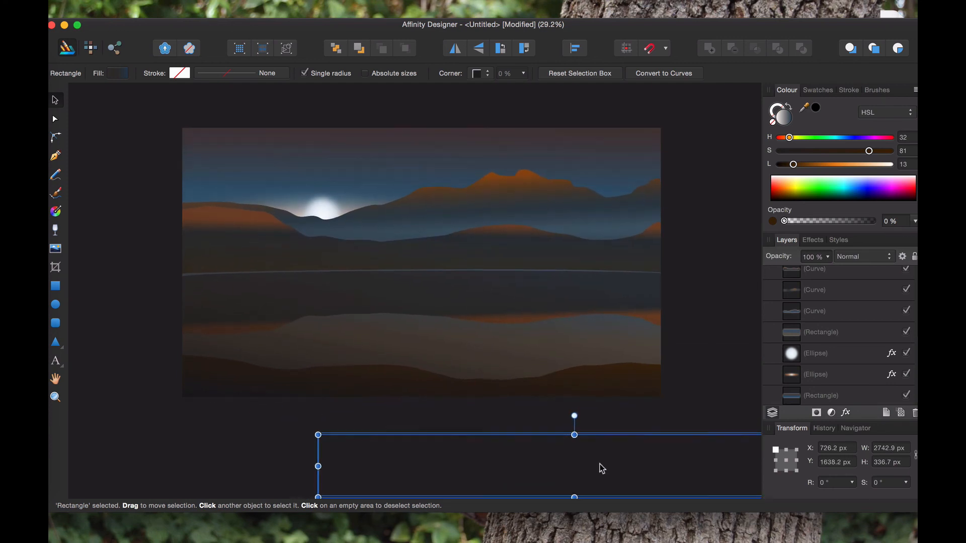
pyautogui.press('Delete')
pyautogui.press('super+z')
pyautogui.press('super+z')
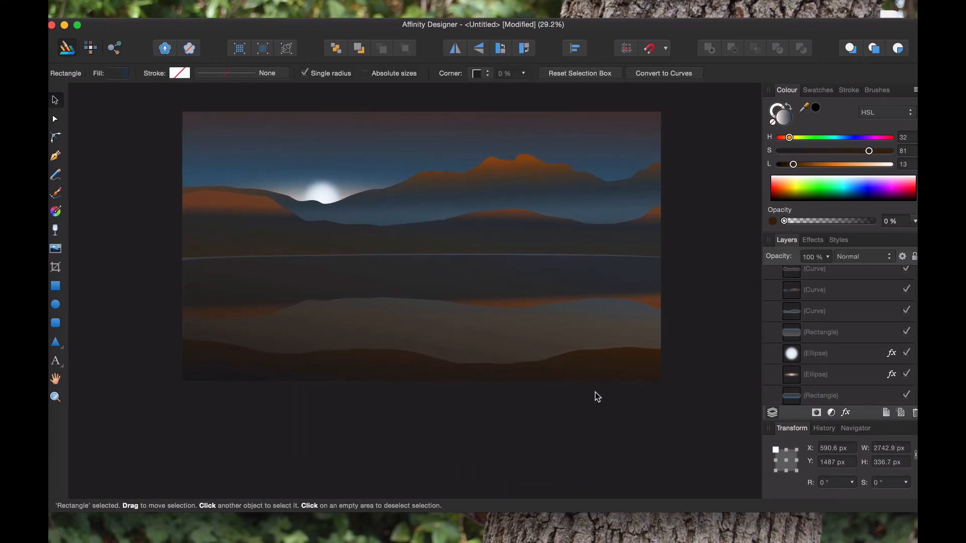
pyautogui.press('super+z')
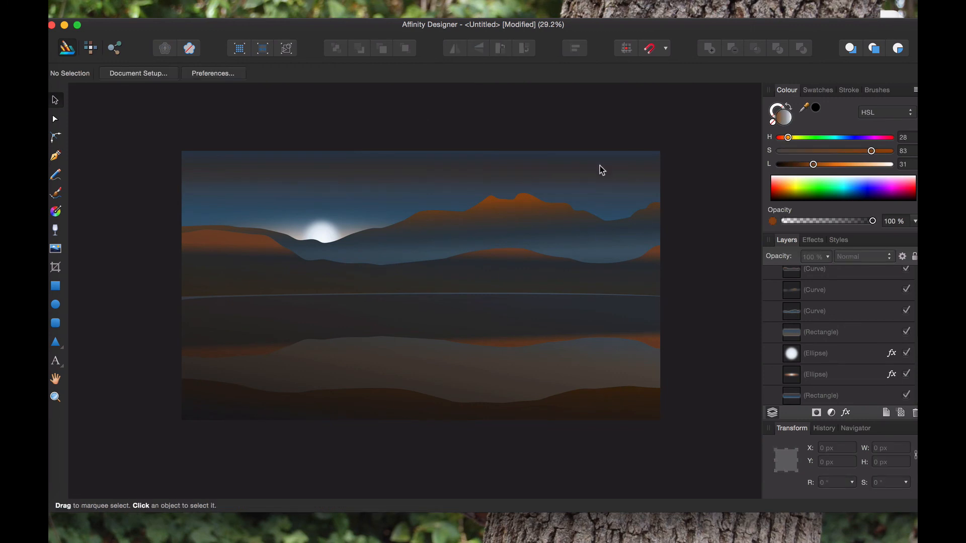
pyautogui.press('super+shift+z')
pyautogui.press('super+z')
# Recolour the top gradient stop of the sky rectangle to a dark neutral with hue 22, saturation 4 and lightness 21
pyautogui.click(440, 177)
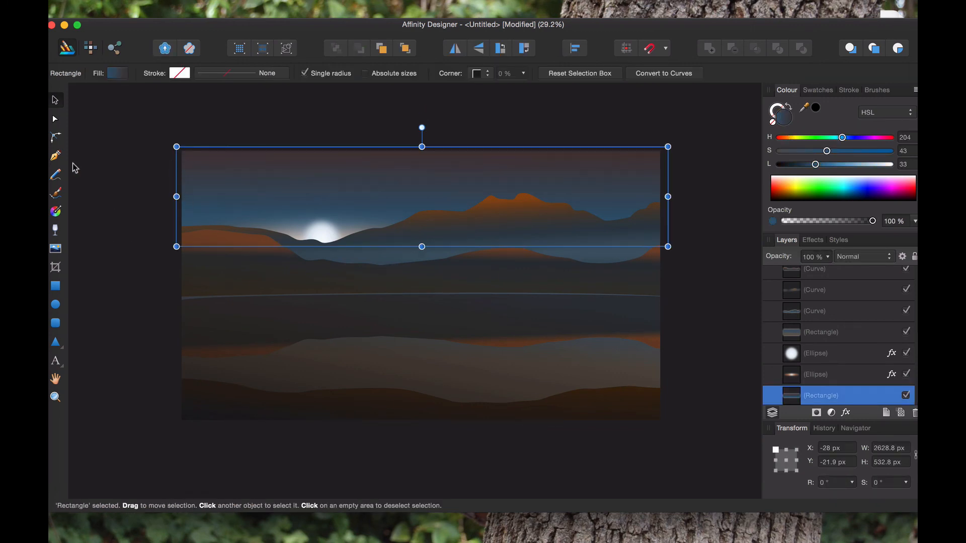
pyautogui.click(55, 212)
pyautogui.click(432, 152)
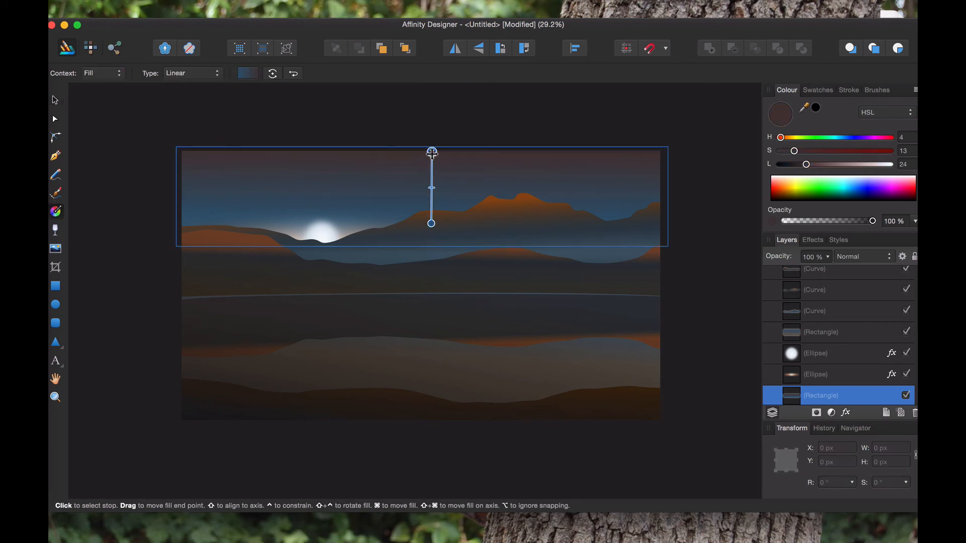
pyautogui.moveTo(842, 135); pyautogui.dragTo(786, 155)
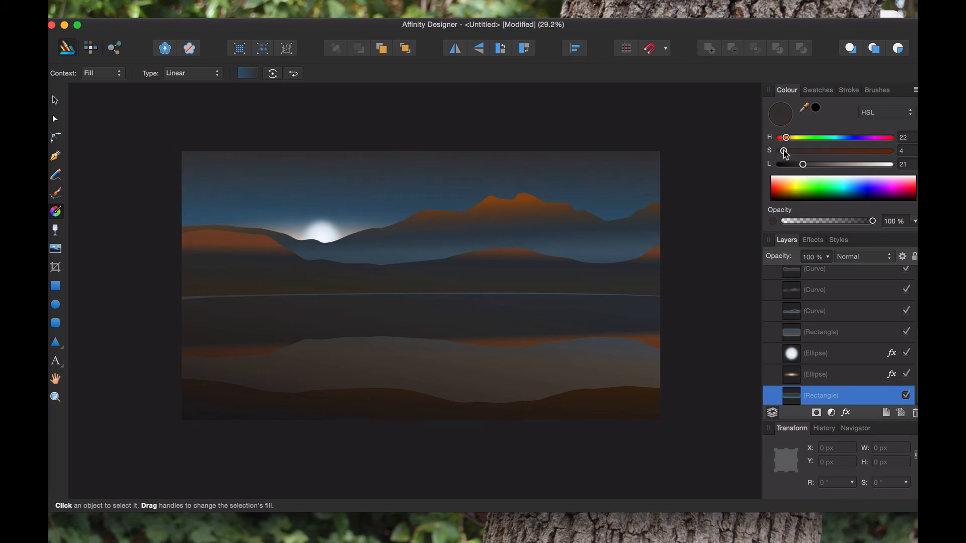
pyautogui.click(698, 199)
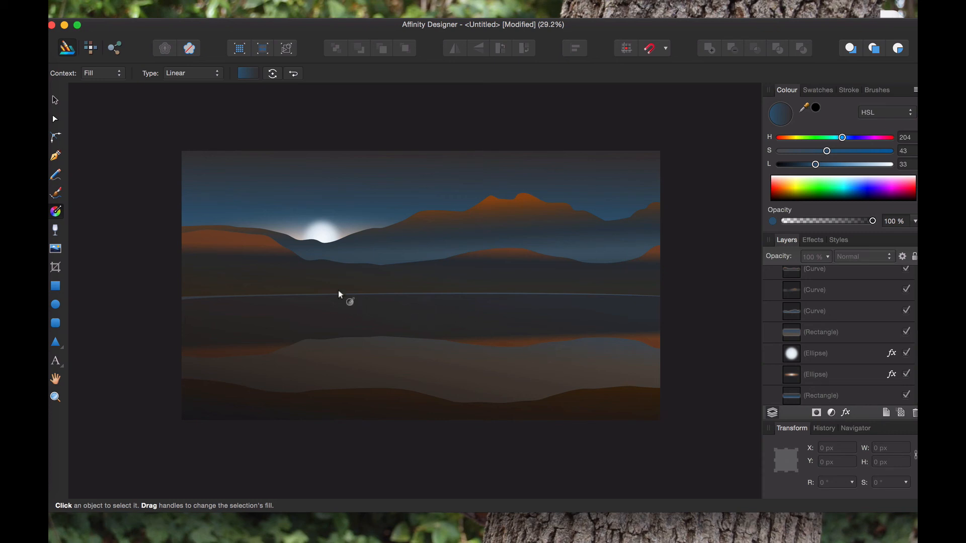
# Duplicate the orange glow ellipse behind the moon and bring the copy to the front of the layer
pyautogui.click(347, 232)
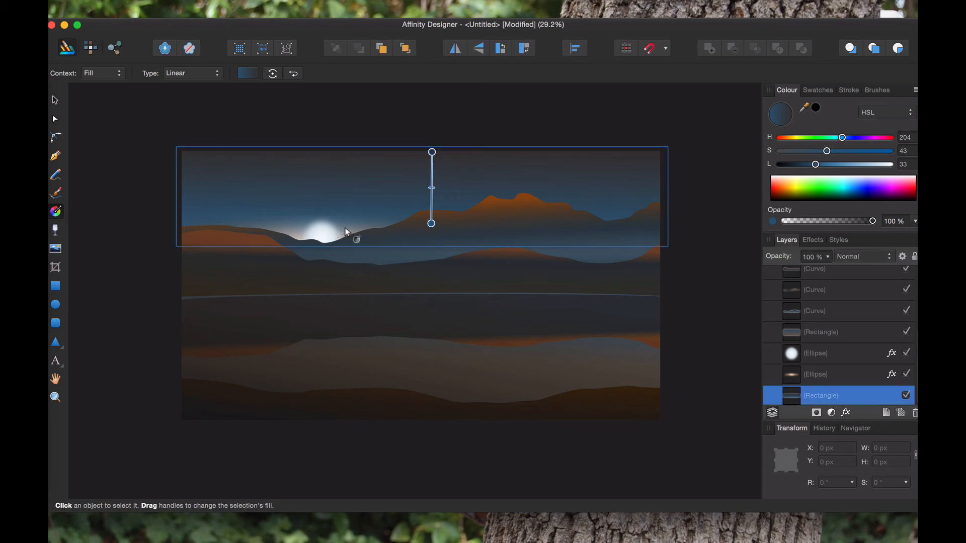
pyautogui.click(333, 234)
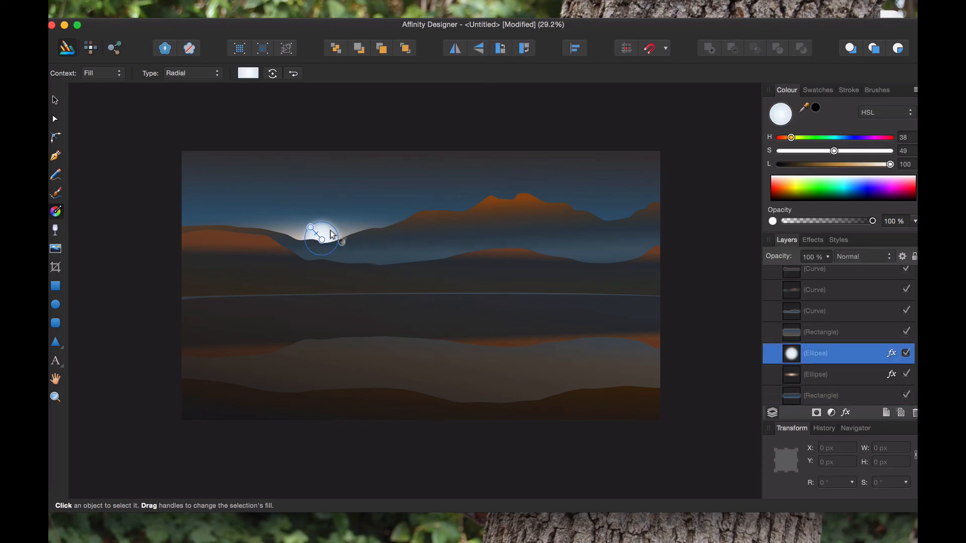
pyautogui.click(695, 203)
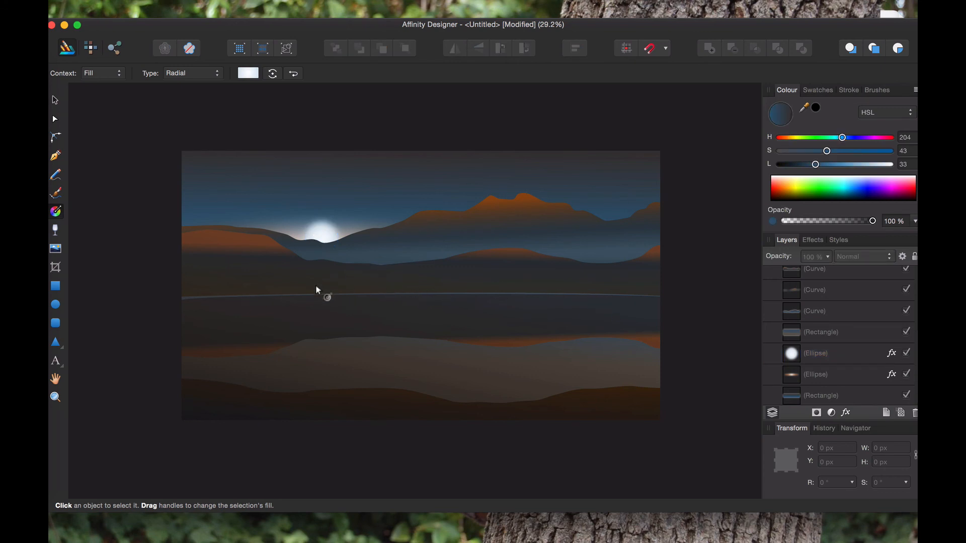
pyautogui.click(323, 235)
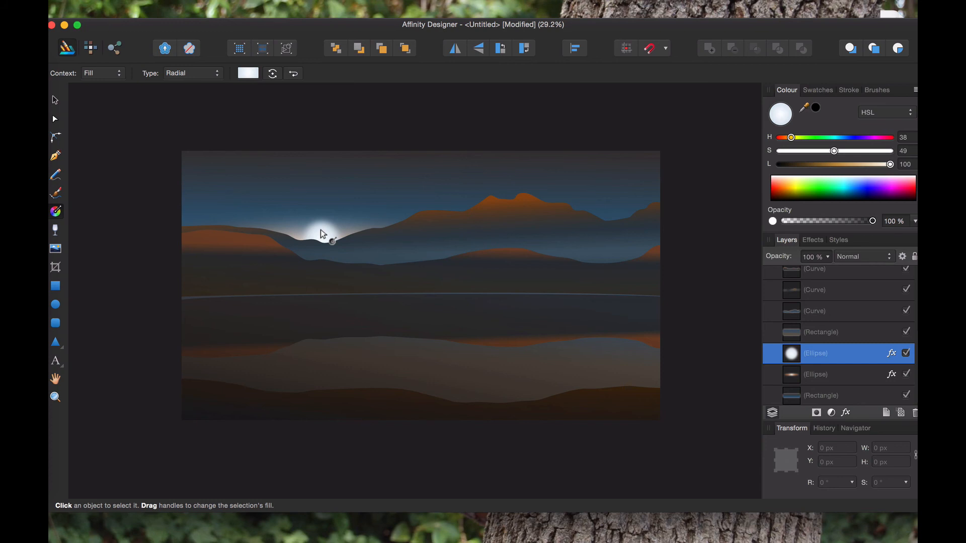
pyautogui.click(347, 231)
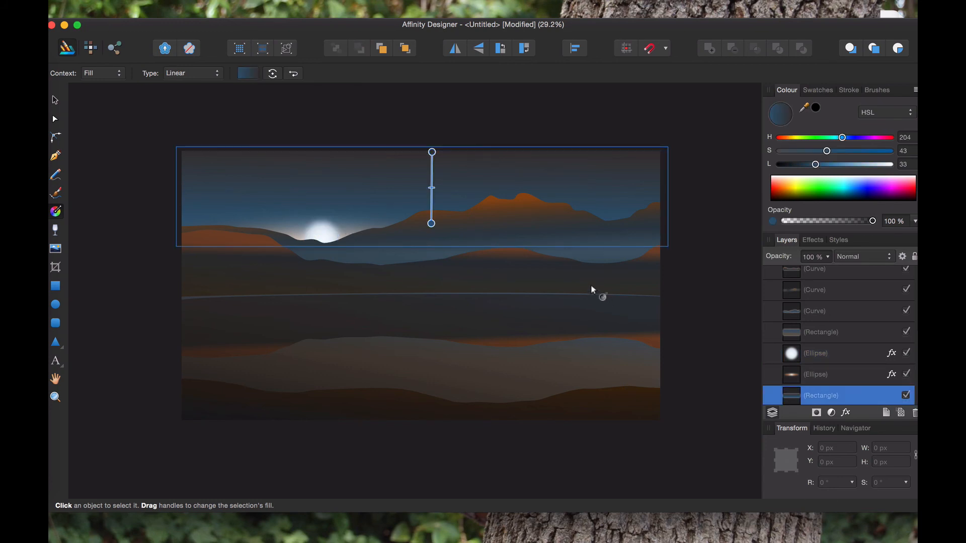
pyautogui.click(816, 374)
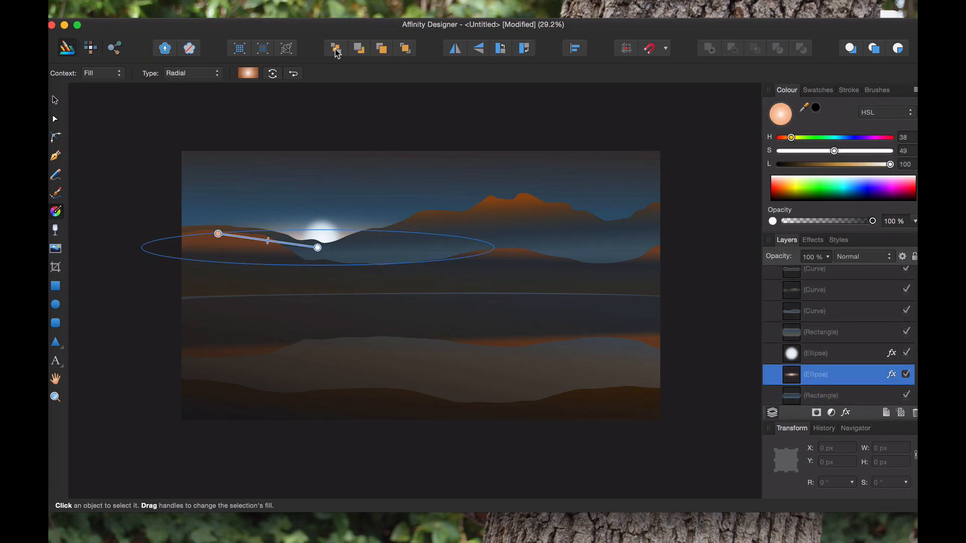
pyautogui.press('super+j')
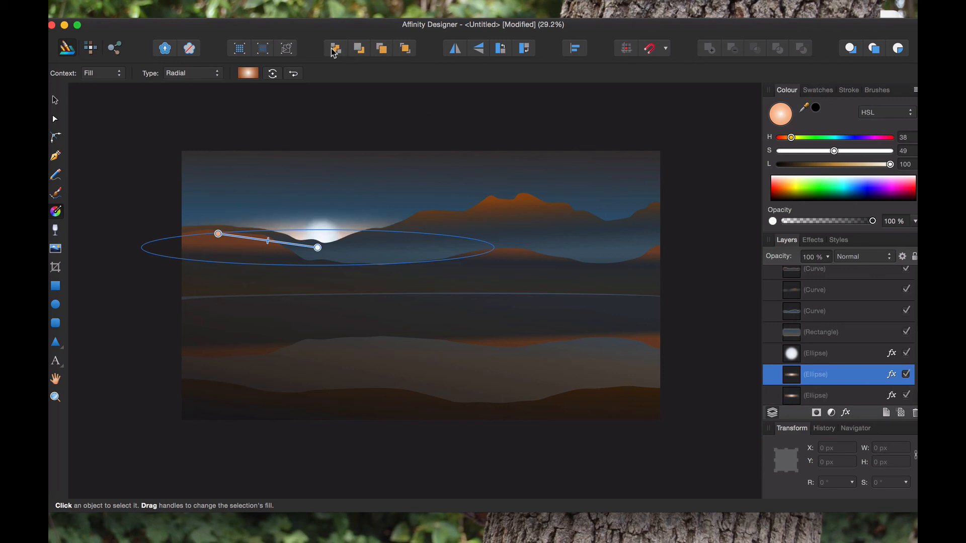
pyautogui.click(403, 48)
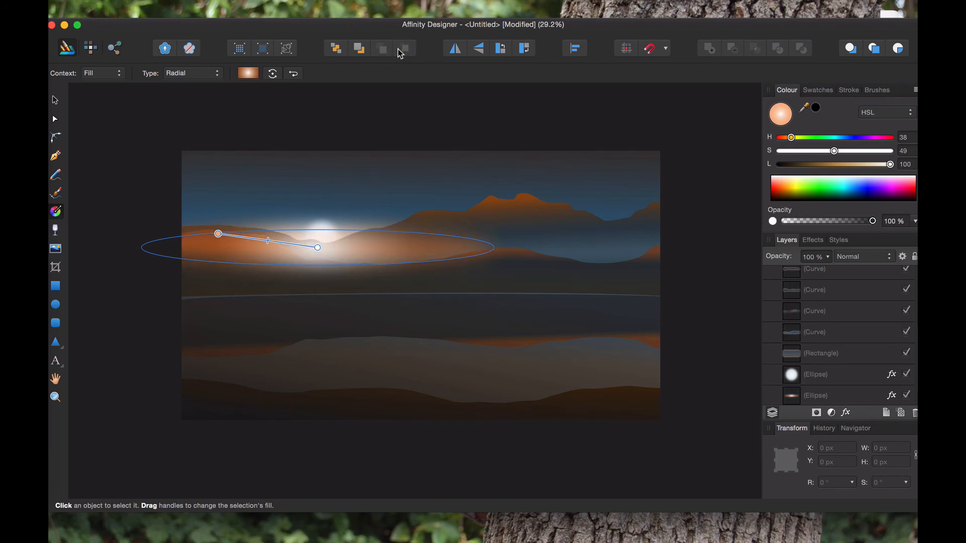
pyautogui.moveTo(345, 244); pyautogui.dragTo(346, 311)
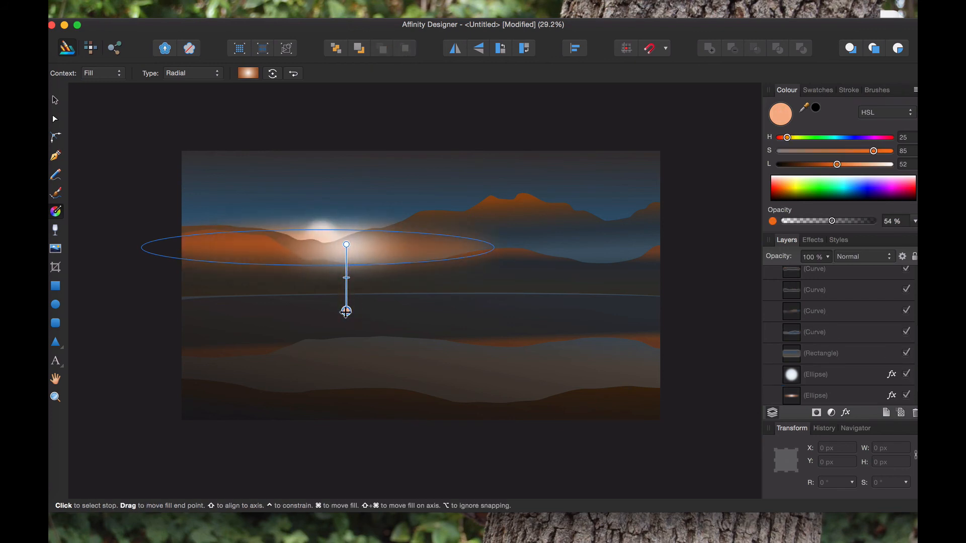
pyautogui.press('super+z')
pyautogui.moveTo(371, 244); pyautogui.dragTo(374, 290)
pyautogui.press('super+z')
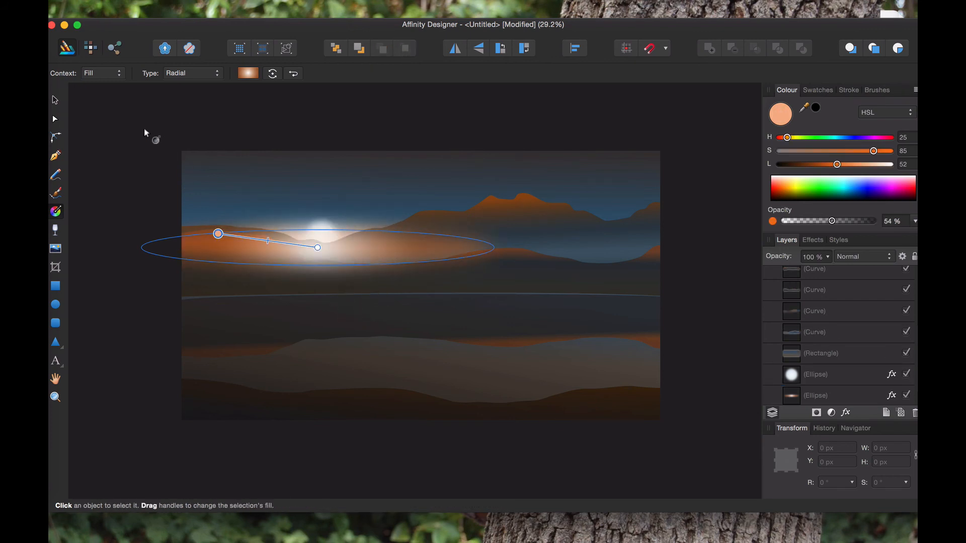
# Move the copied glow ellipse straight down onto the reflected hills, at about Y 925 px
pyautogui.click(53, 101)
pyautogui.moveTo(384, 257); pyautogui.dragTo(383, 351)
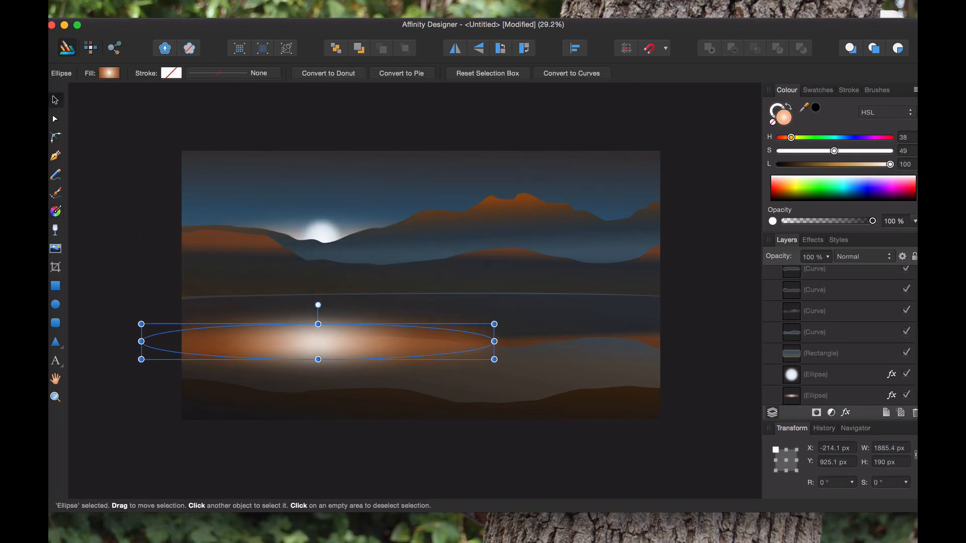
# Send the copied glow ellipse back to just above the sky rectangle and lower its fill opacity to 14%
pyautogui.click(365, 50)
pyautogui.click(364, 52)
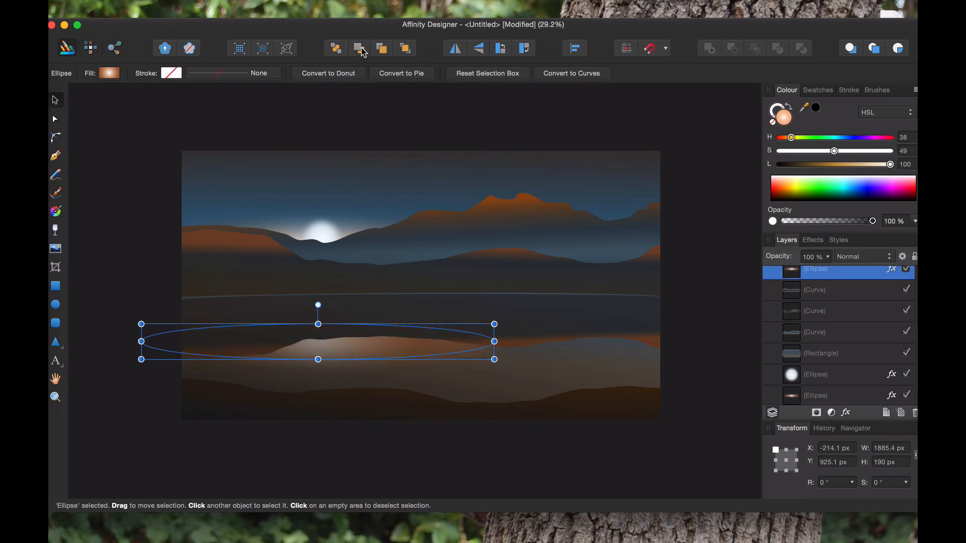
pyautogui.click(363, 52)
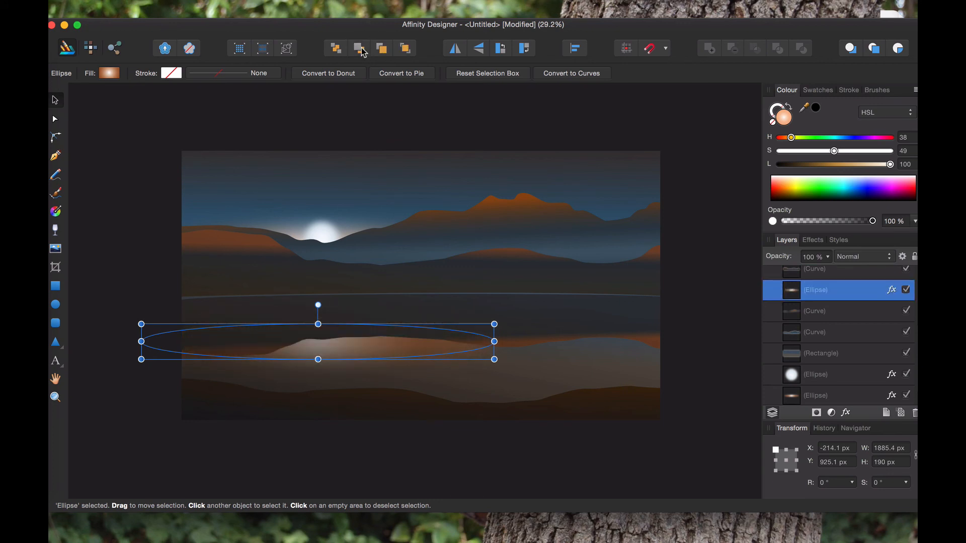
pyautogui.click(363, 52)
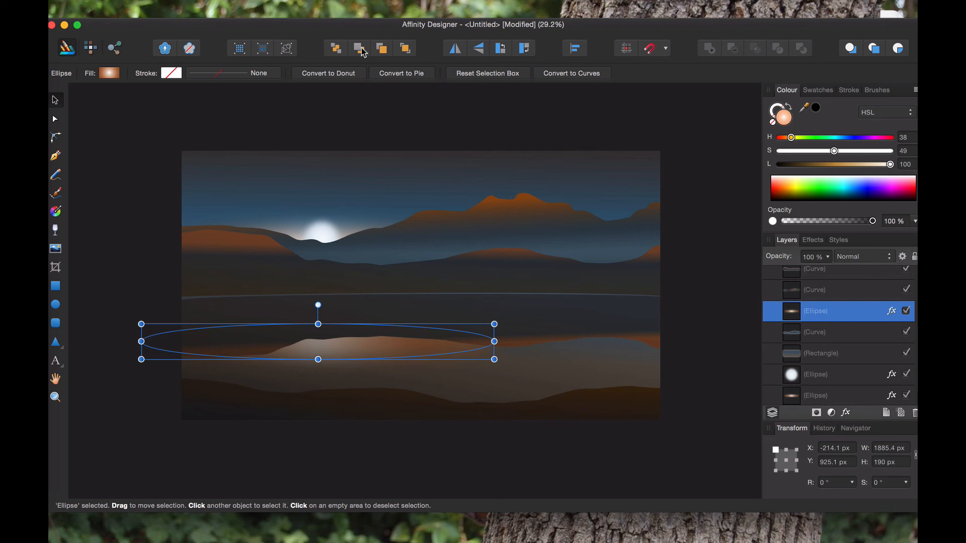
pyautogui.click(363, 52)
pyautogui.click(364, 51)
pyautogui.click(364, 51)
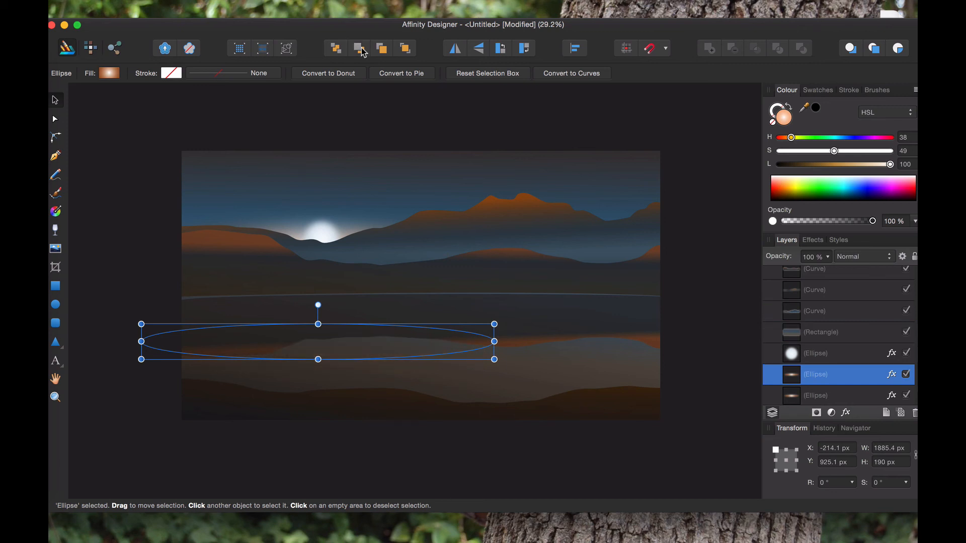
pyautogui.click(382, 50)
pyautogui.click(383, 50)
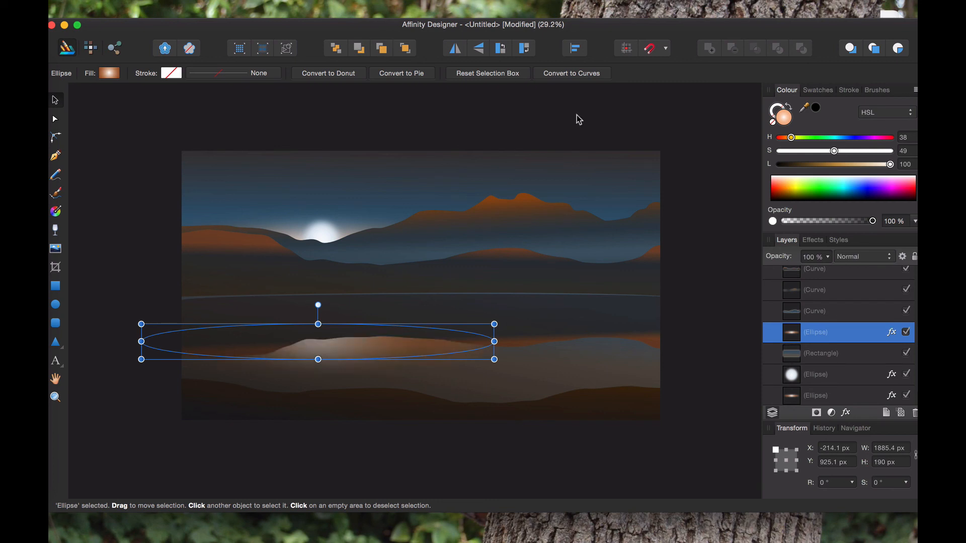
pyautogui.moveTo(873, 222); pyautogui.dragTo(798, 244)
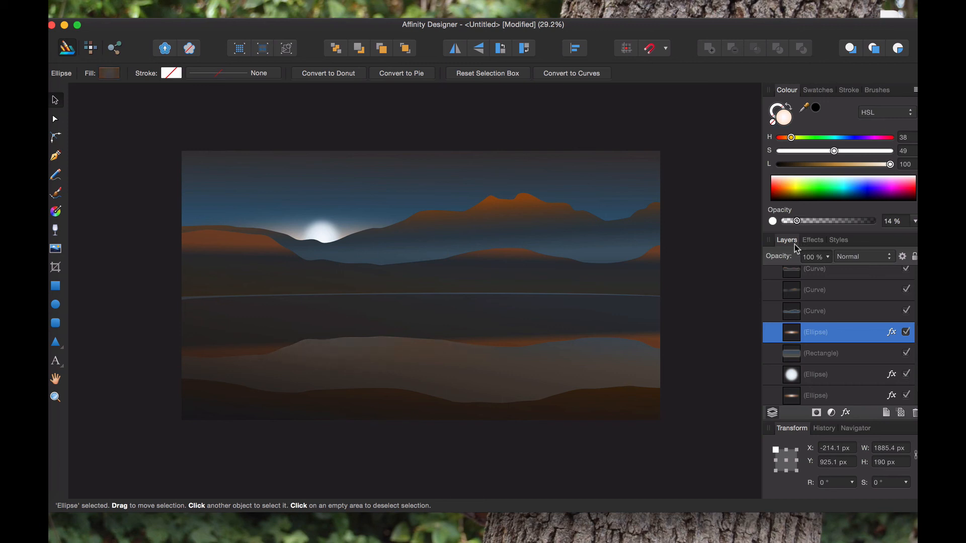
pyautogui.click(725, 297)
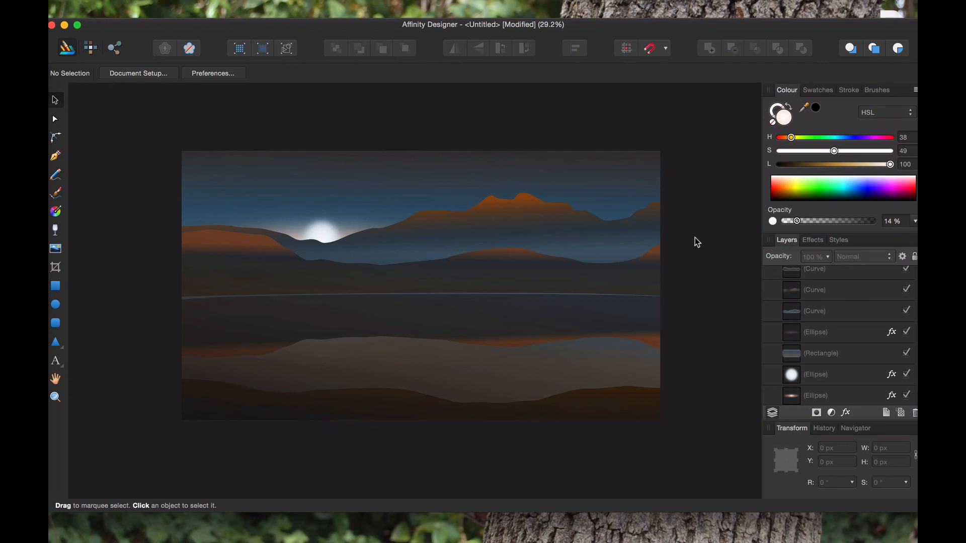
# Try moving the orange-topped far mountain range down over the lake, and undo the move
pyautogui.click(553, 242)
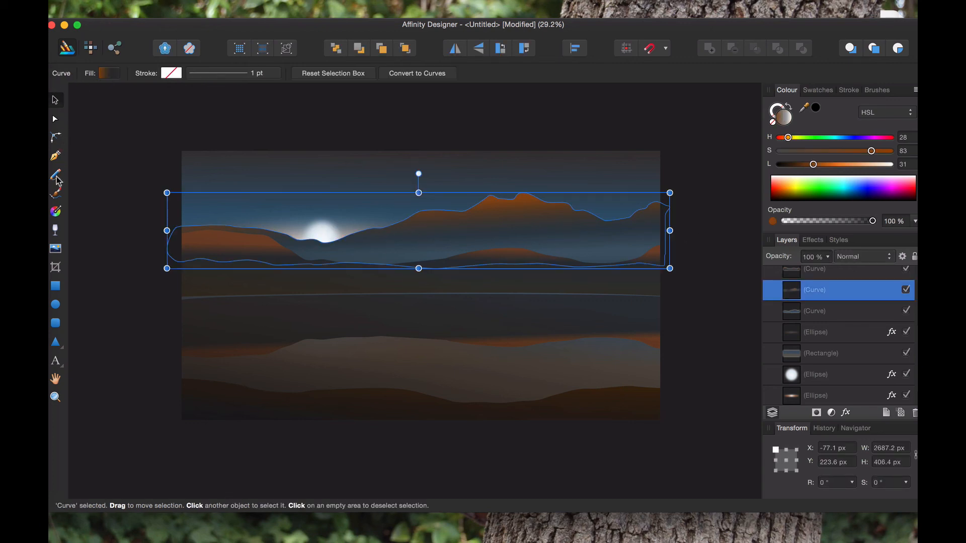
pyautogui.moveTo(443, 216); pyautogui.dragTo(406, 470)
pyautogui.press('super+z')
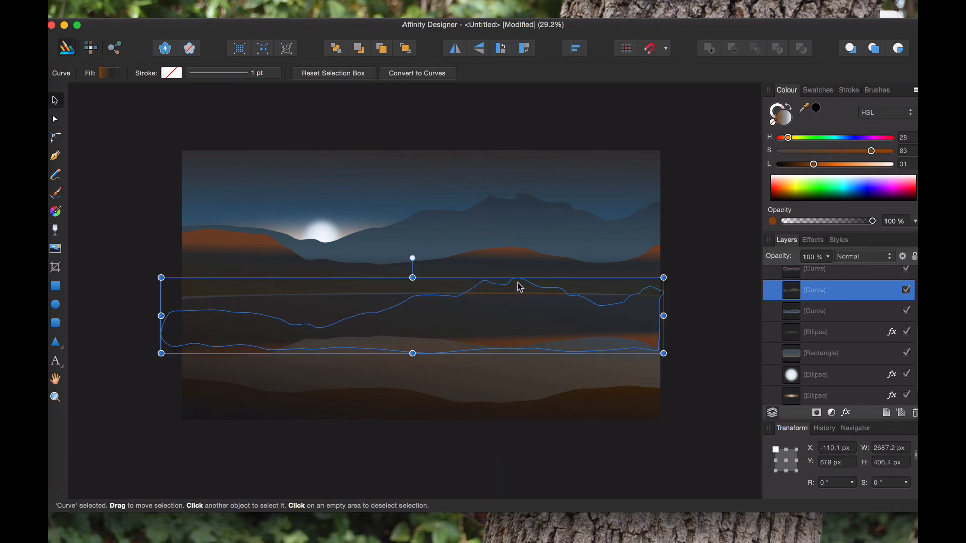
pyautogui.press('super+z')
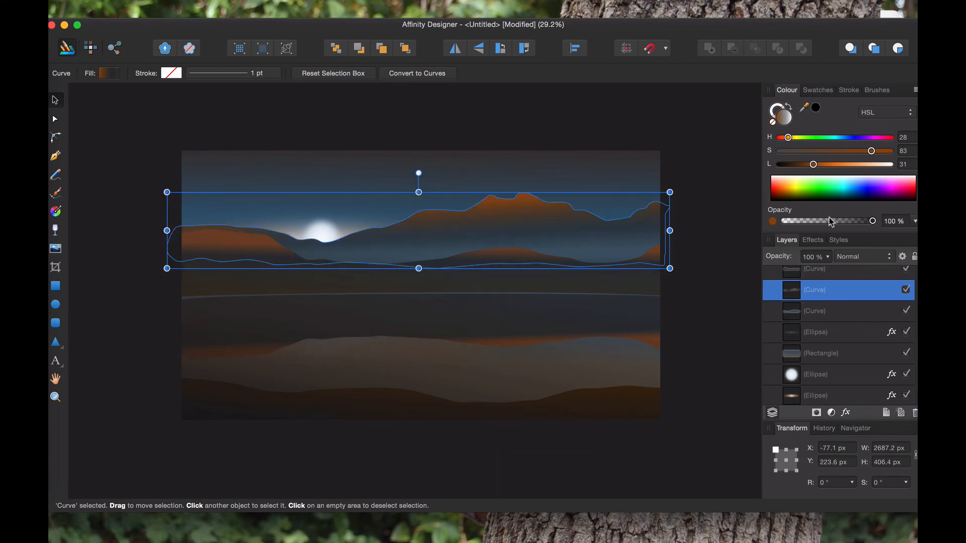
# Set the far mountain range's fill opacity to 39% and its top gradient stop to saturation 97 and lightness 29
pyautogui.moveTo(829, 221)
pyautogui.mouseDown()
pyautogui.moveTo(802, 226)
pyautogui.moveTo(812, 228)
pyautogui.mouseUp()
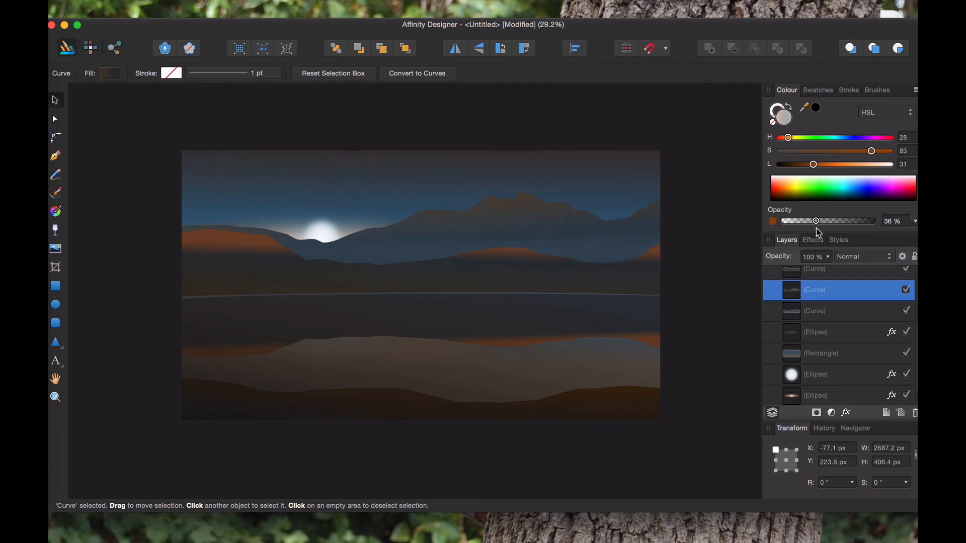
pyautogui.moveTo(819, 227); pyautogui.dragTo(819, 230)
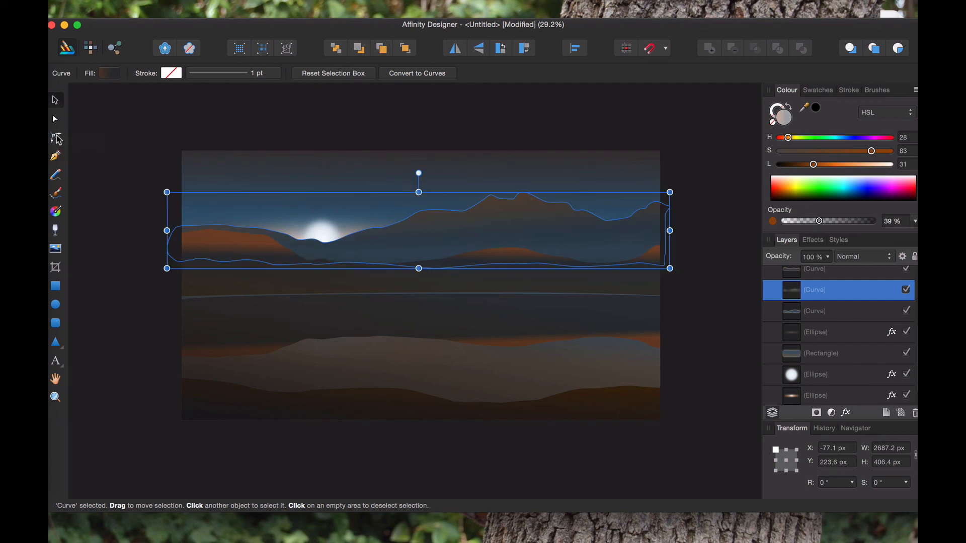
pyautogui.click(56, 211)
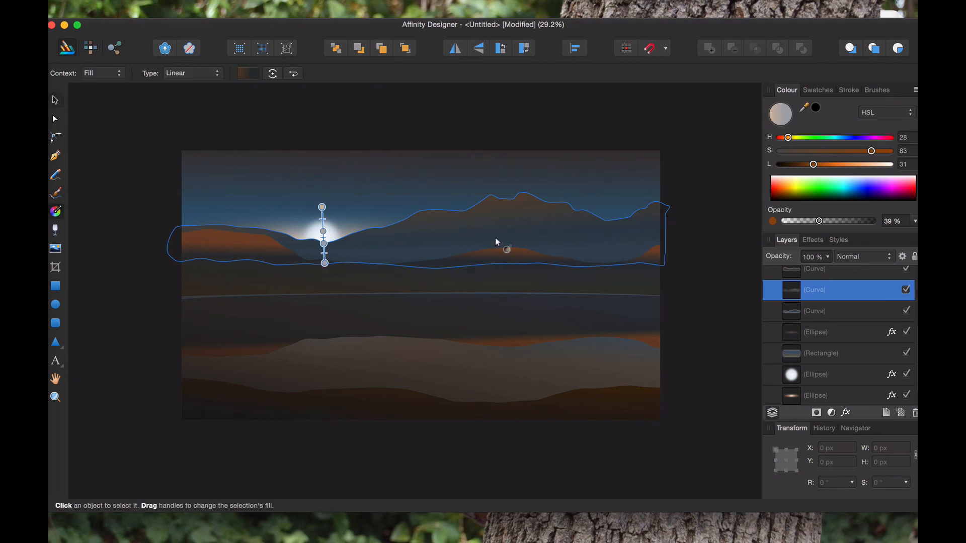
pyautogui.click(322, 207)
pyautogui.moveTo(815, 165); pyautogui.dragTo(817, 165)
pyautogui.moveTo(871, 151); pyautogui.dragTo(888, 151)
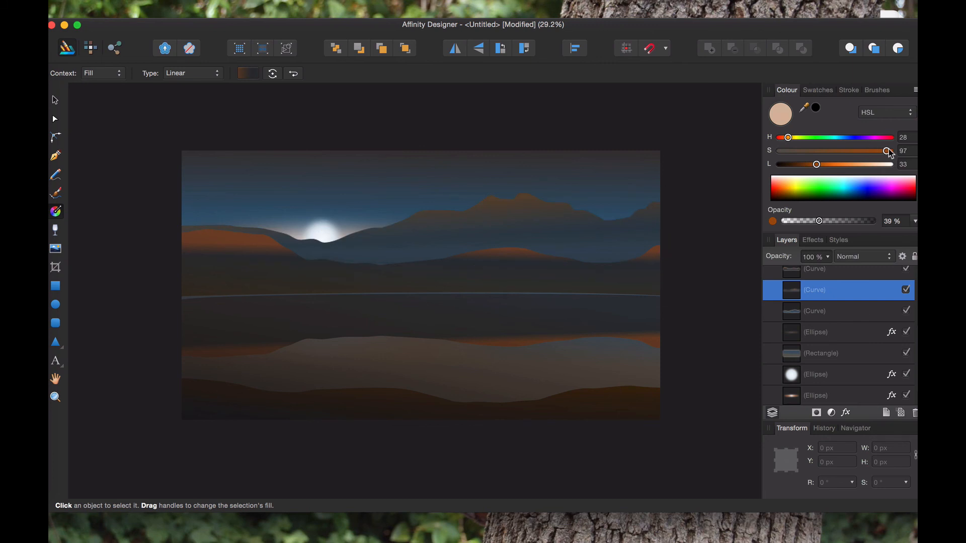
pyautogui.moveTo(816, 165)
pyautogui.mouseDown()
pyautogui.moveTo(785, 165)
pyautogui.moveTo(805, 166)
pyautogui.mouseUp()
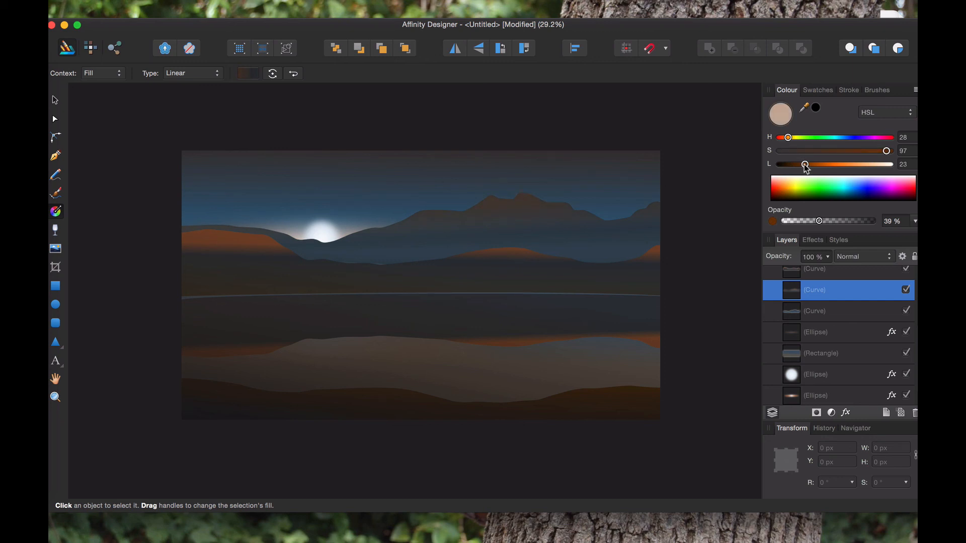
pyautogui.moveTo(804, 166)
pyautogui.mouseDown()
pyautogui.moveTo(820, 168)
pyautogui.moveTo(813, 175)
pyautogui.mouseUp()
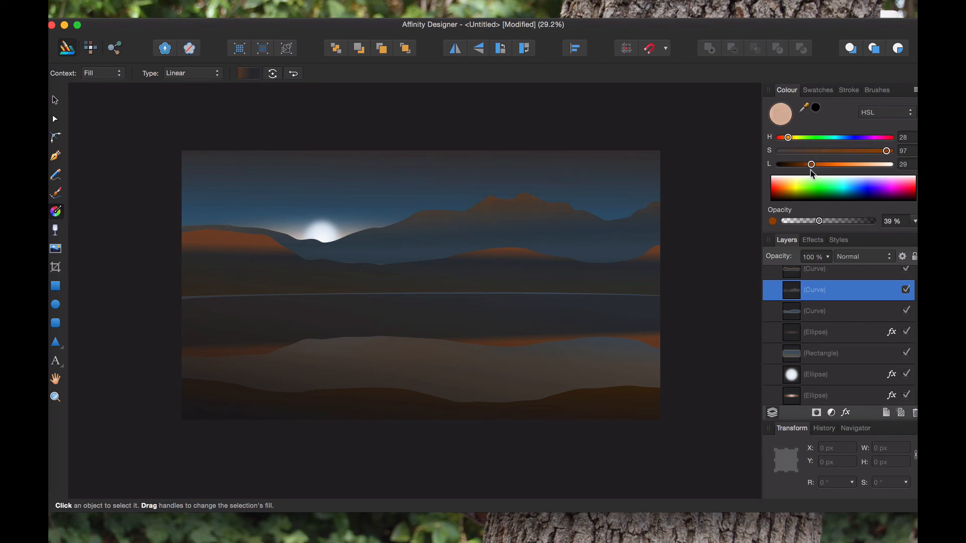
# Extend the lower end of the far mountain range's gradient down to the far shoreline of the lake
pyautogui.moveTo(322, 266); pyautogui.dragTo(325, 296)
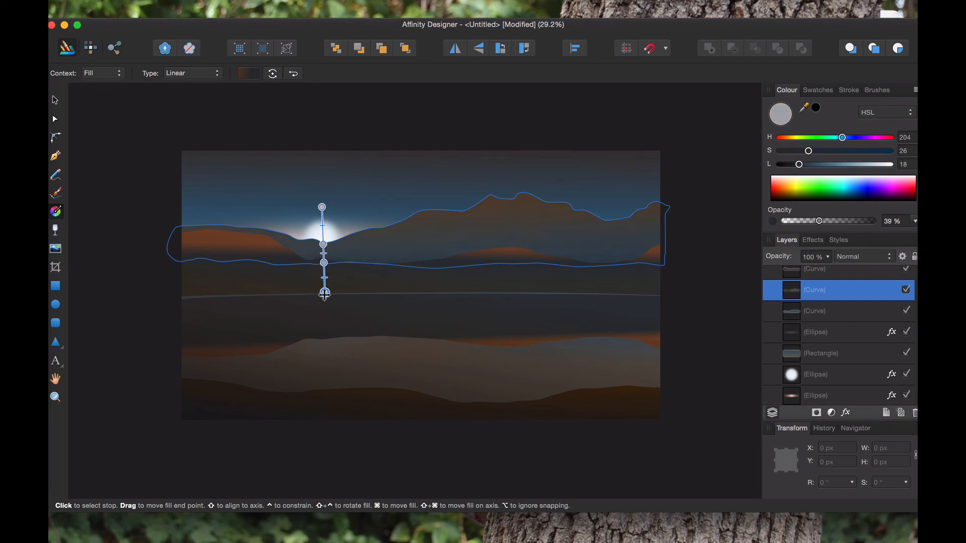
pyautogui.click(81, 104)
pyautogui.click(56, 101)
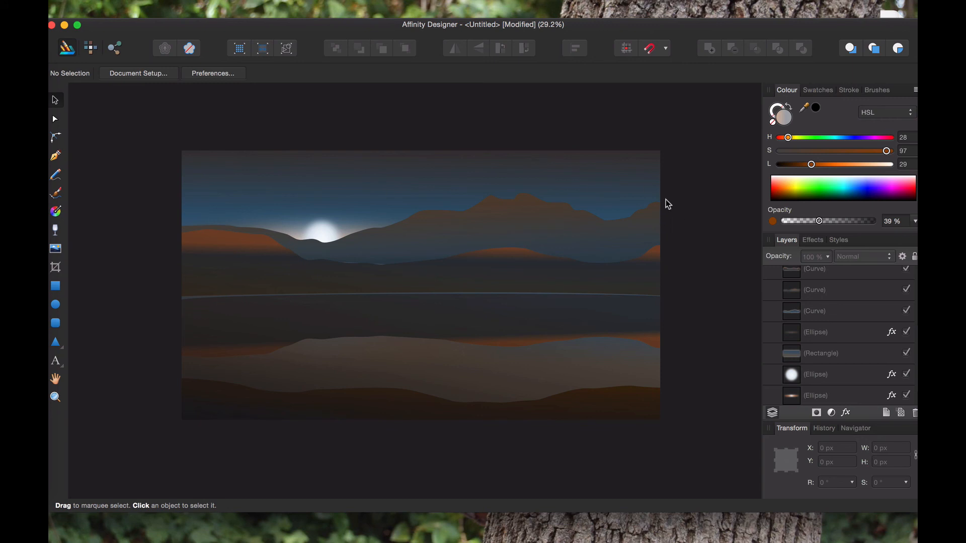
# Set the lightness of the far mountain range's top gradient stop to 38
pyautogui.click(535, 223)
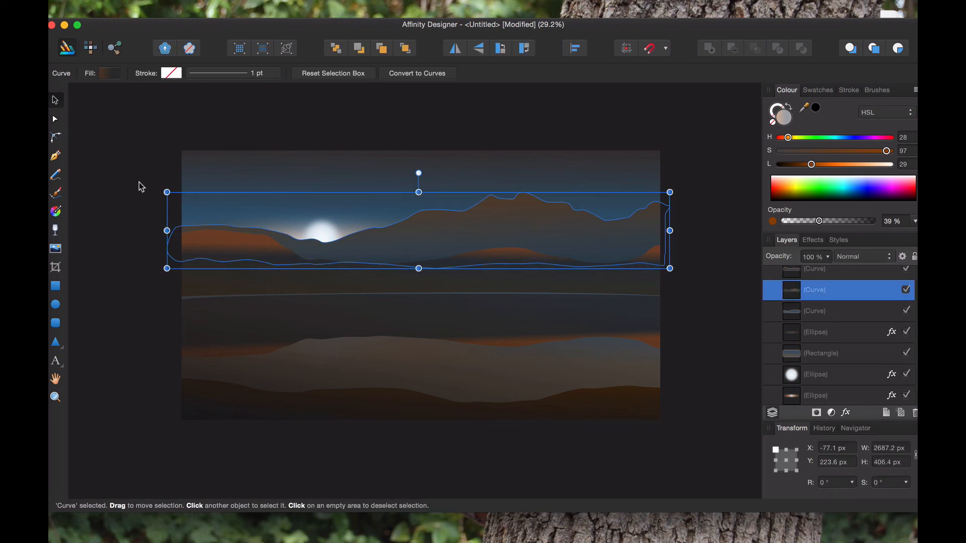
pyautogui.click(55, 211)
pyautogui.click(323, 207)
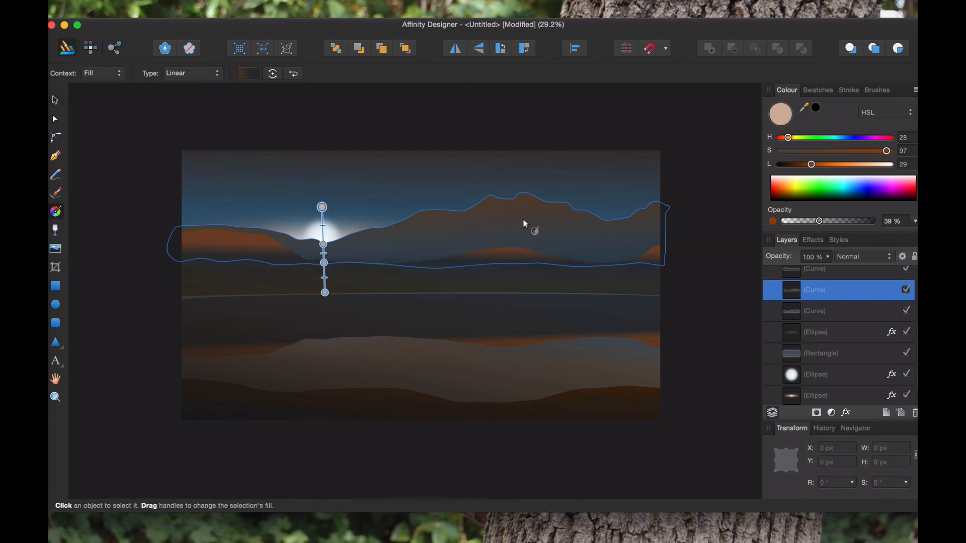
pyautogui.moveTo(815, 166); pyautogui.dragTo(822, 164)
pyautogui.click(714, 173)
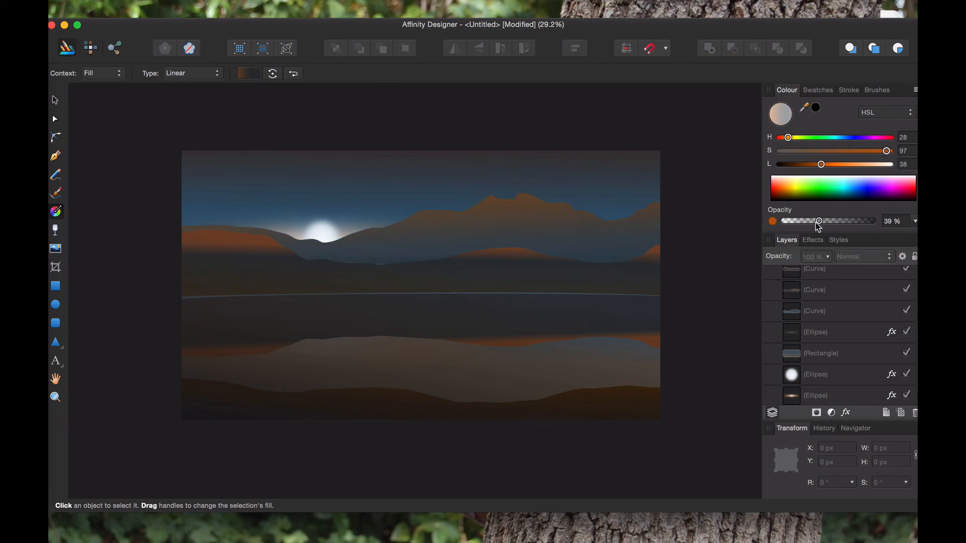
# Set the far mountain range's fill opacity to 24% and darken its top gradient stop to lightness 13
pyautogui.click(556, 242)
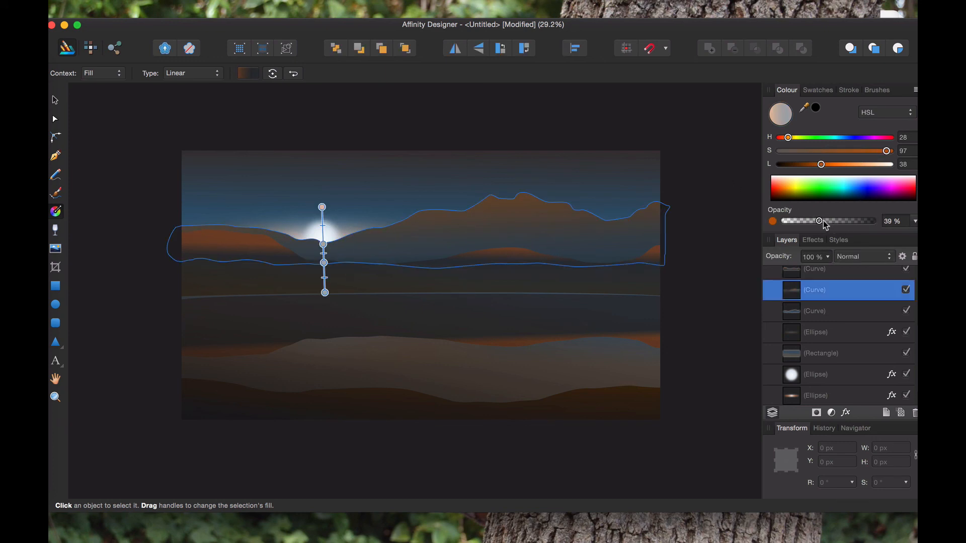
pyautogui.moveTo(826, 226); pyautogui.dragTo(798, 228)
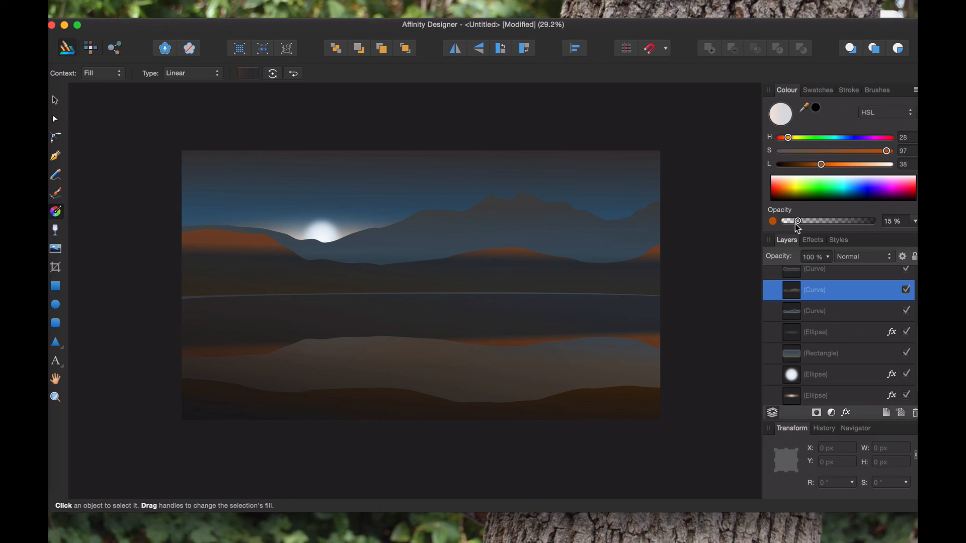
pyautogui.moveTo(798, 228); pyautogui.dragTo(790, 228)
pyautogui.moveTo(788, 223); pyautogui.dragTo(792, 224)
pyautogui.moveTo(792, 223); pyautogui.dragTo(876, 226)
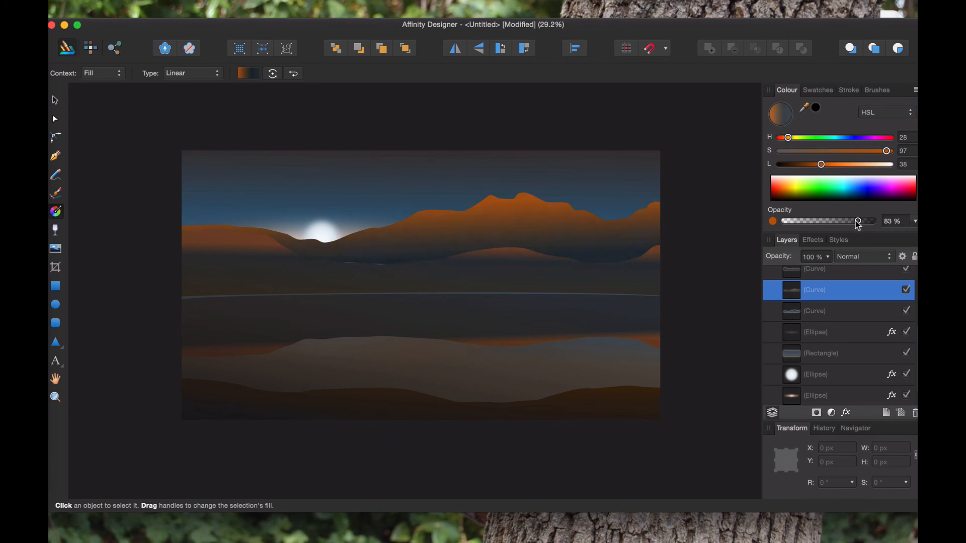
pyautogui.moveTo(879, 212); pyautogui.dragTo(805, 227)
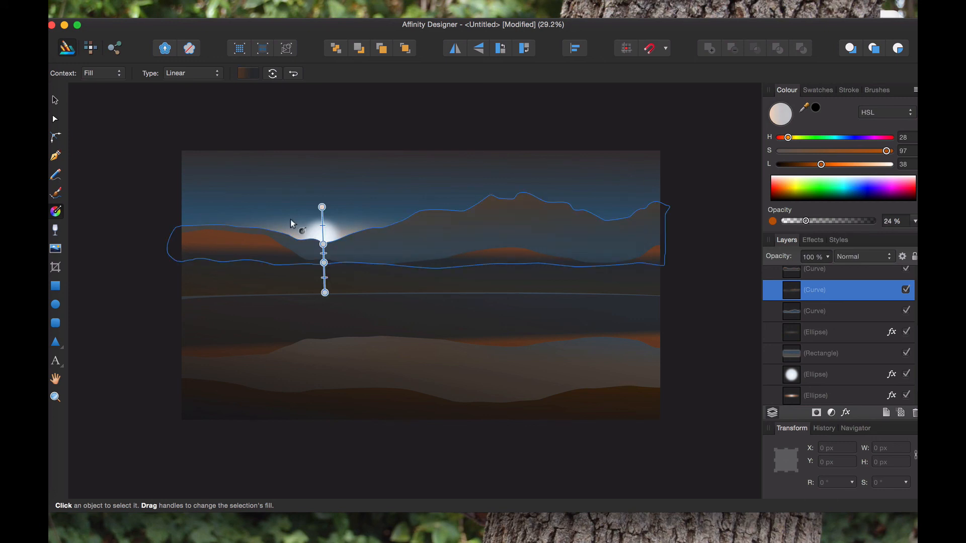
pyautogui.moveTo(800, 166)
pyautogui.mouseDown()
pyautogui.moveTo(808, 170)
pyautogui.moveTo(796, 169)
pyautogui.mouseUp()
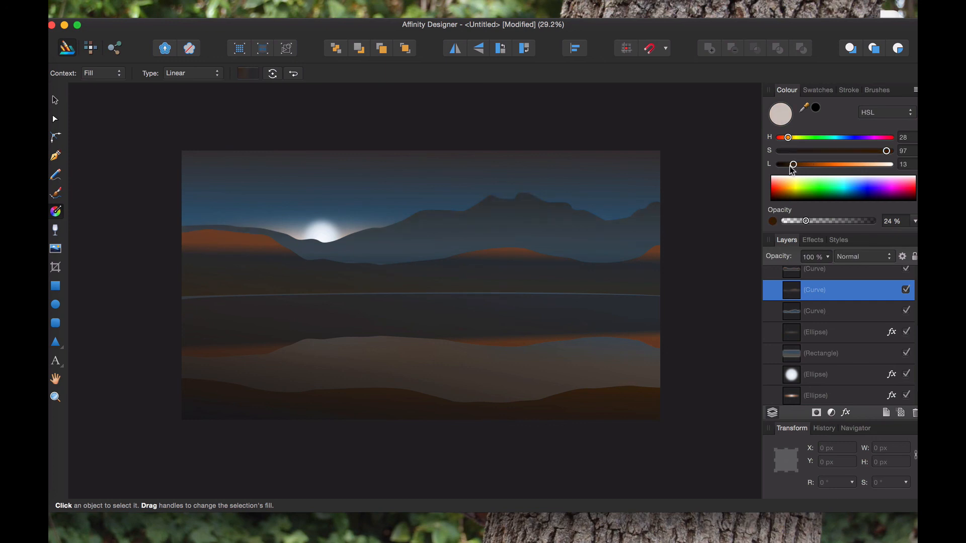
pyautogui.click(710, 231)
# Raise the top end of the near hills' gradient to the moon's level, thinning the orange along their crests
pyautogui.click(496, 278)
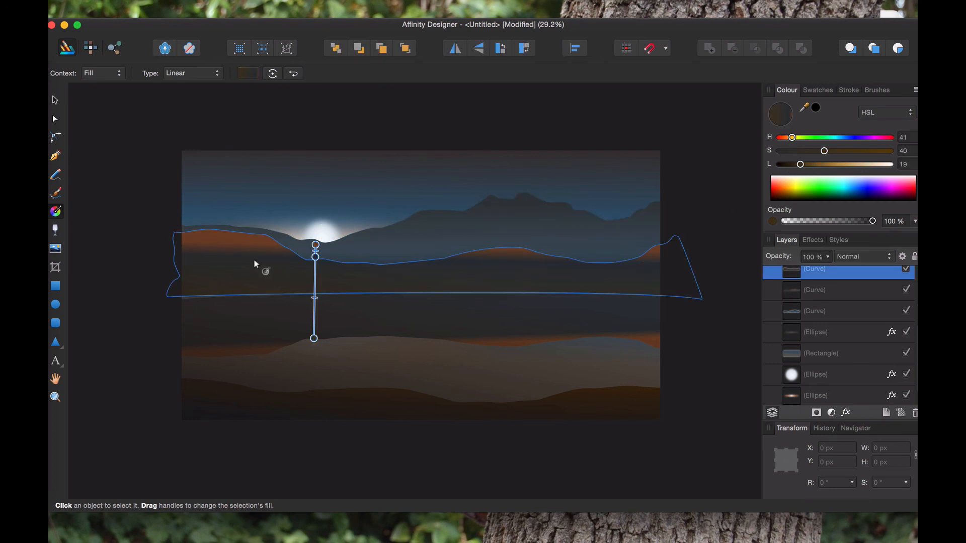
pyautogui.moveTo(315, 245)
pyautogui.mouseDown()
pyautogui.moveTo(319, 231)
pyautogui.moveTo(320, 257)
pyautogui.mouseUp()
pyautogui.click(103, 231)
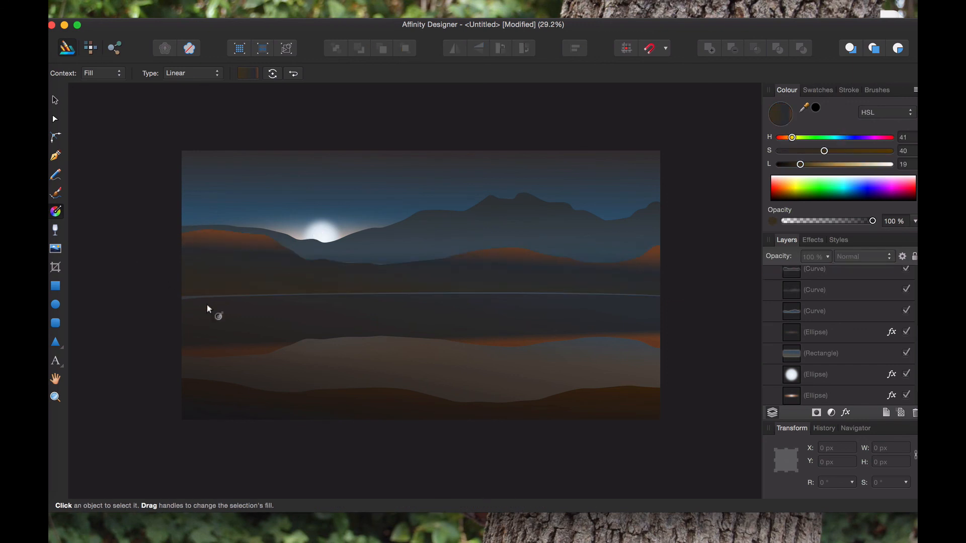
# Shift the bottom gradient stop of the near hills to hue 27
pyautogui.click(425, 276)
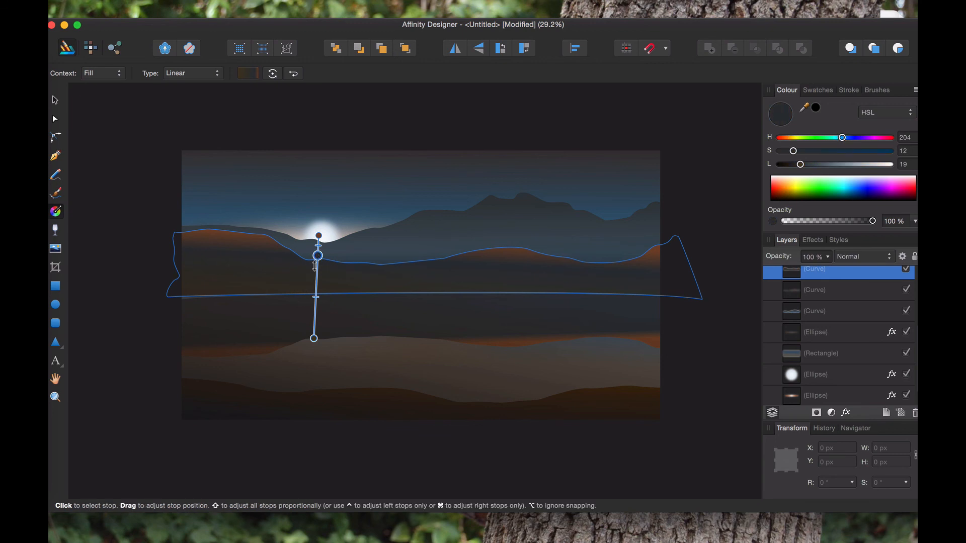
pyautogui.click(314, 339)
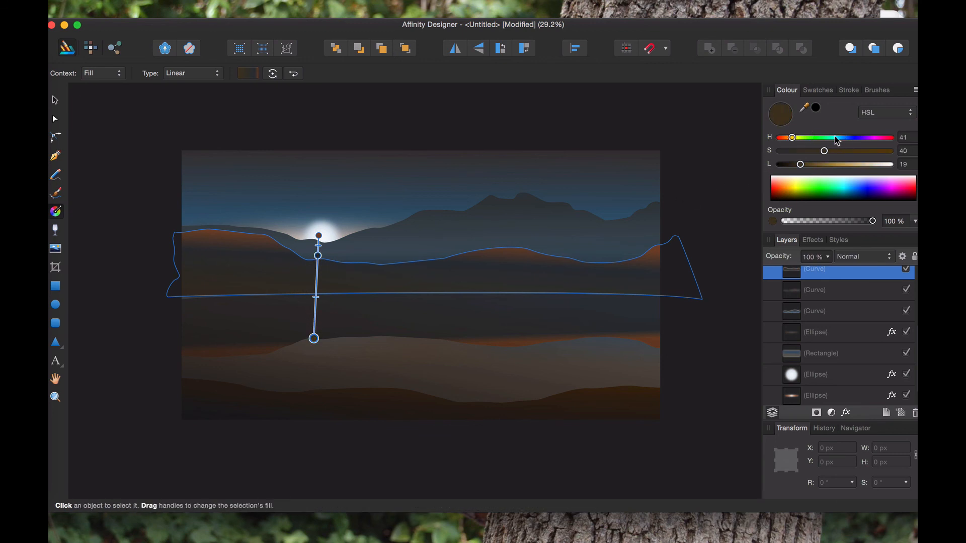
pyautogui.moveTo(834, 136); pyautogui.dragTo(788, 140)
pyautogui.click(722, 211)
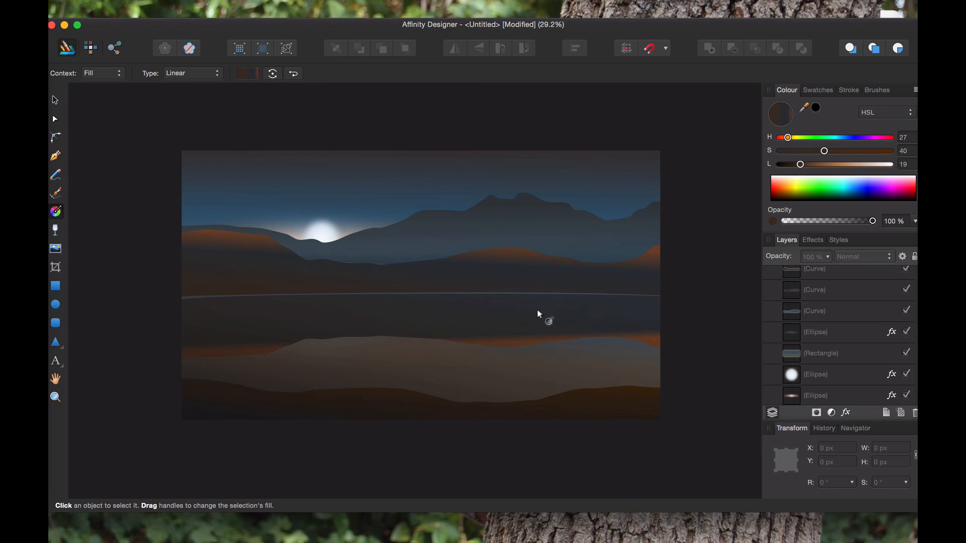
# Check the gradient fills of the dark foreground bank, the hill reflection and the near hills
pyautogui.click(590, 396)
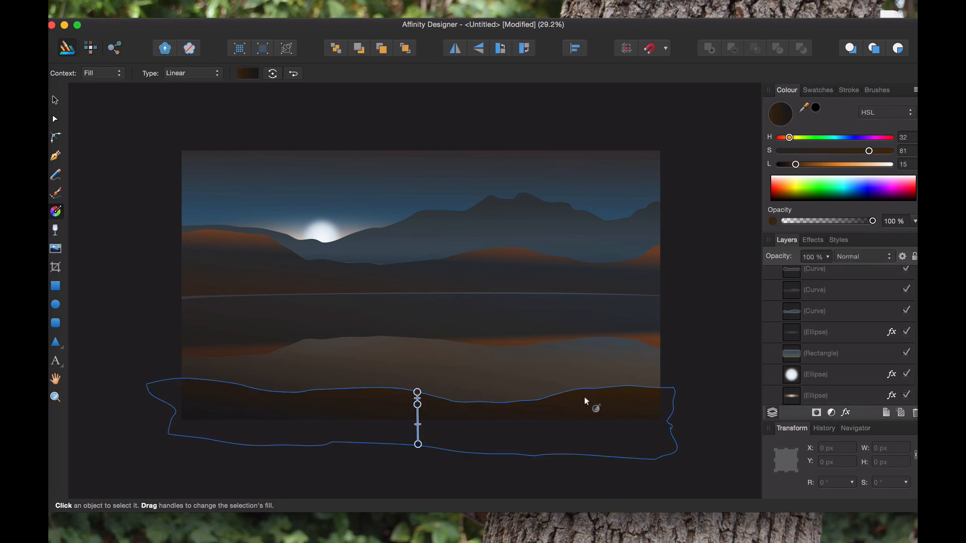
pyautogui.click(517, 361)
pyautogui.click(695, 311)
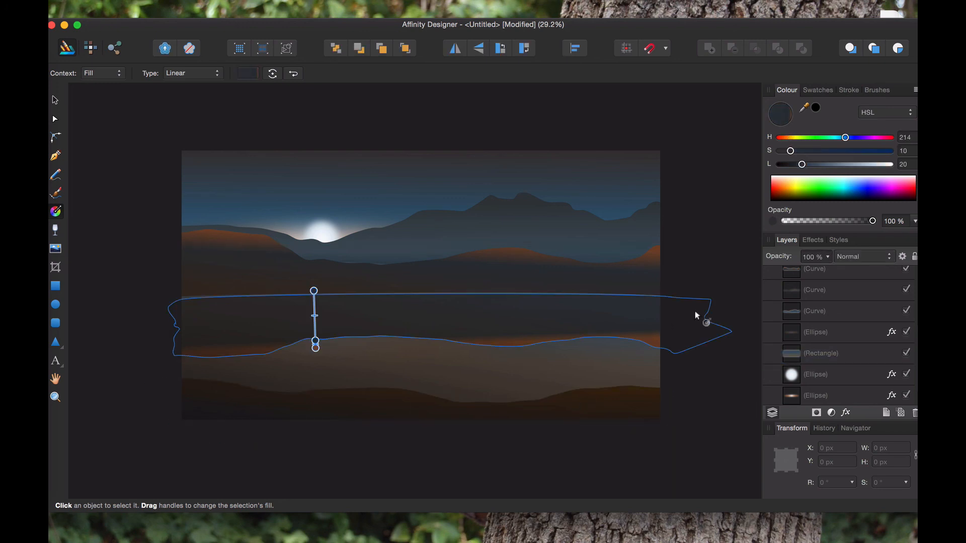
pyautogui.click(705, 229)
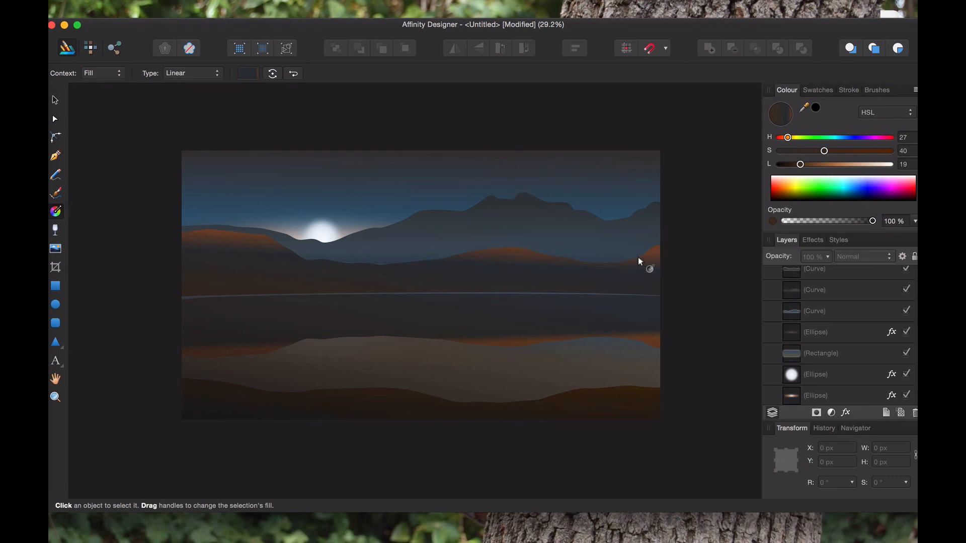
pyautogui.click(640, 279)
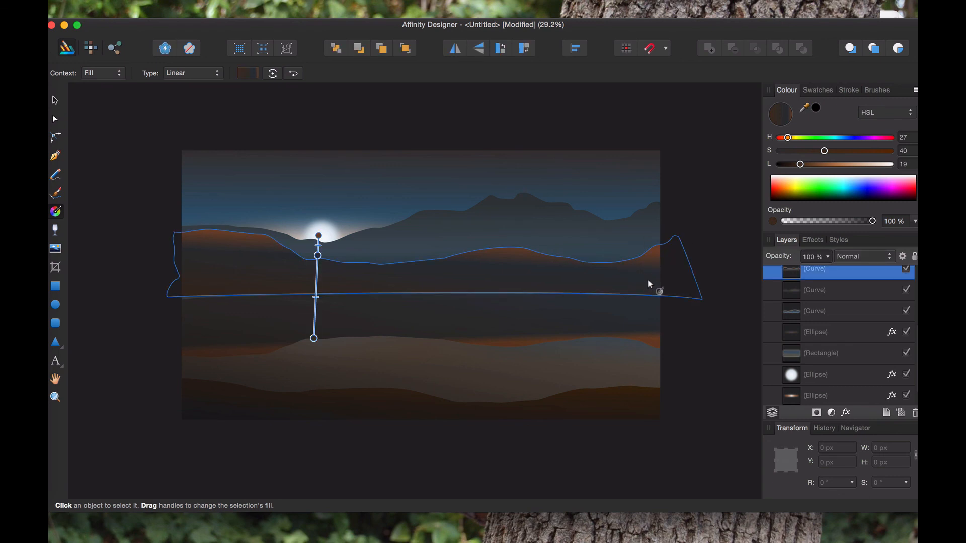
# Draw a freehand wispy cloud about 2145 px wide and 200 px high across the upper sky and fill it white, lightness 100
pyautogui.click(346, 121)
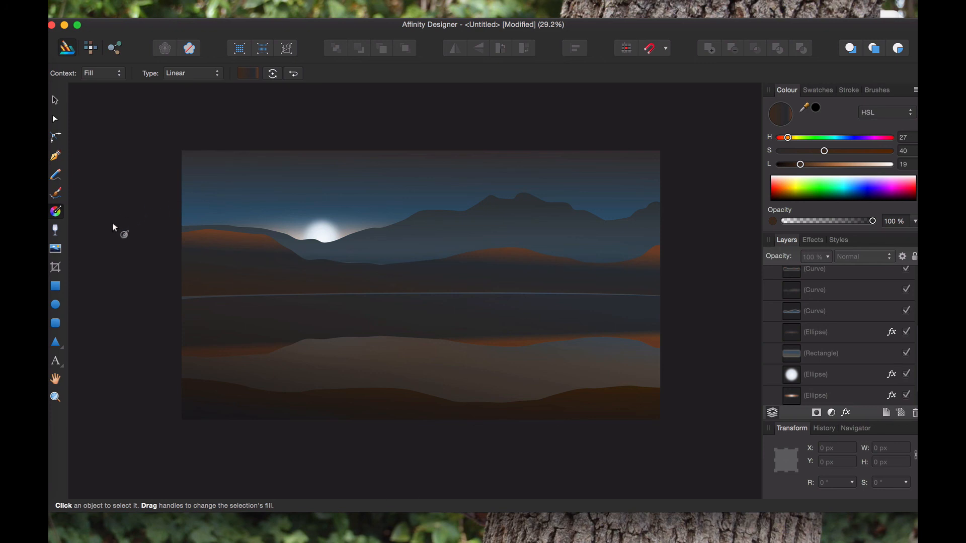
pyautogui.click(56, 175)
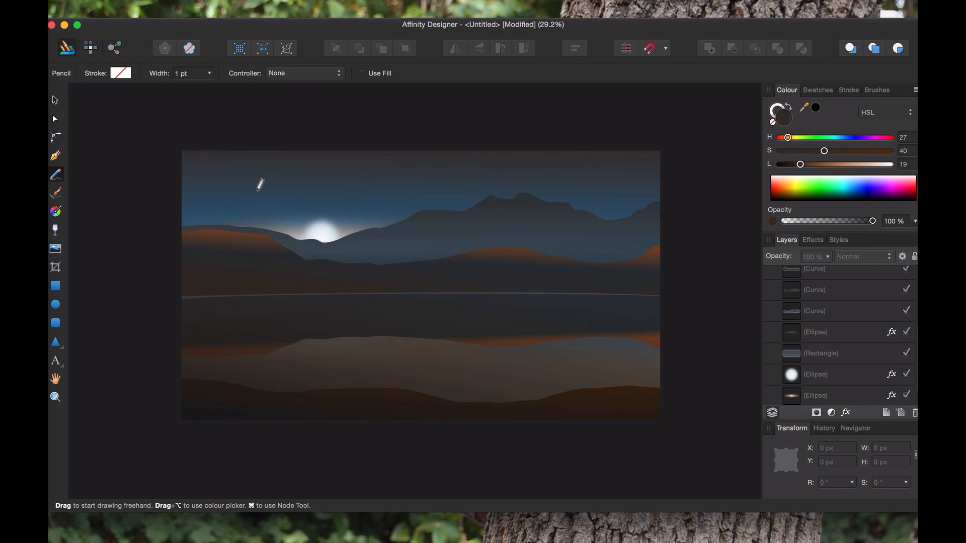
pyautogui.moveTo(160, 179); pyautogui.dragTo(320, 172)
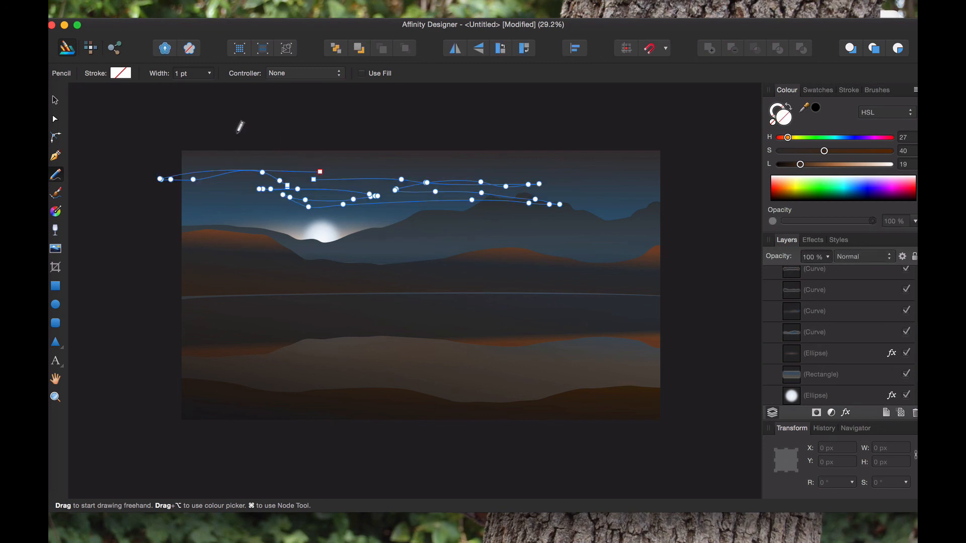
pyautogui.click(56, 99)
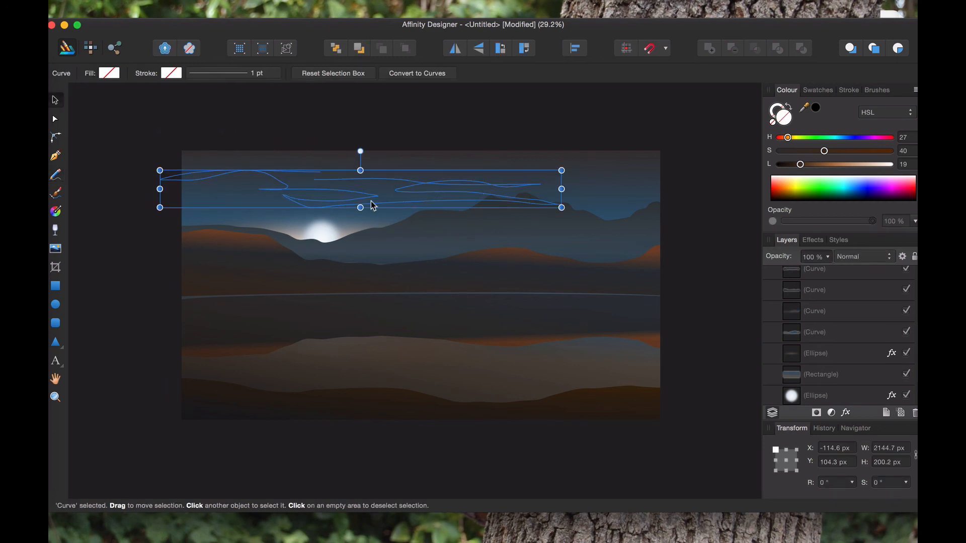
pyautogui.moveTo(421, 198); pyautogui.dragTo(506, 193)
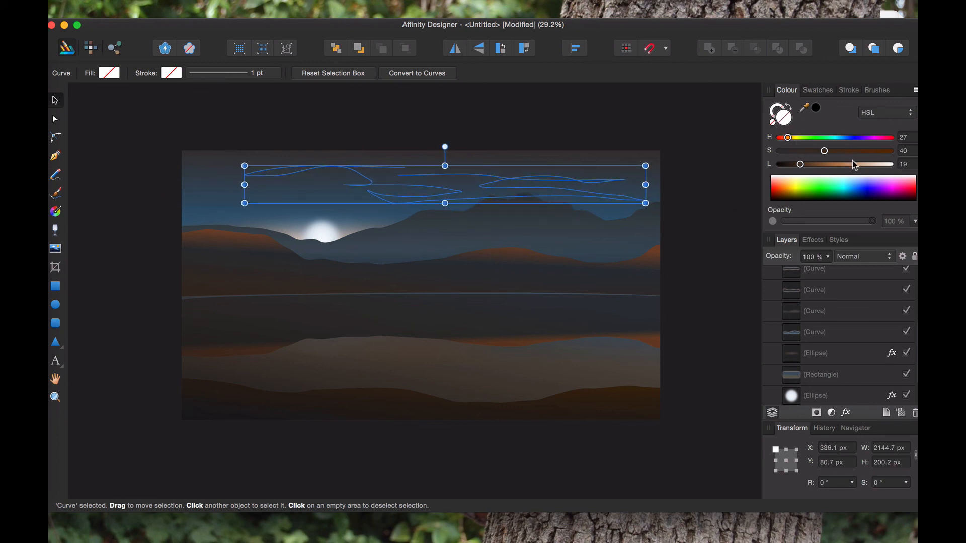
pyautogui.moveTo(854, 164); pyautogui.dragTo(891, 164)
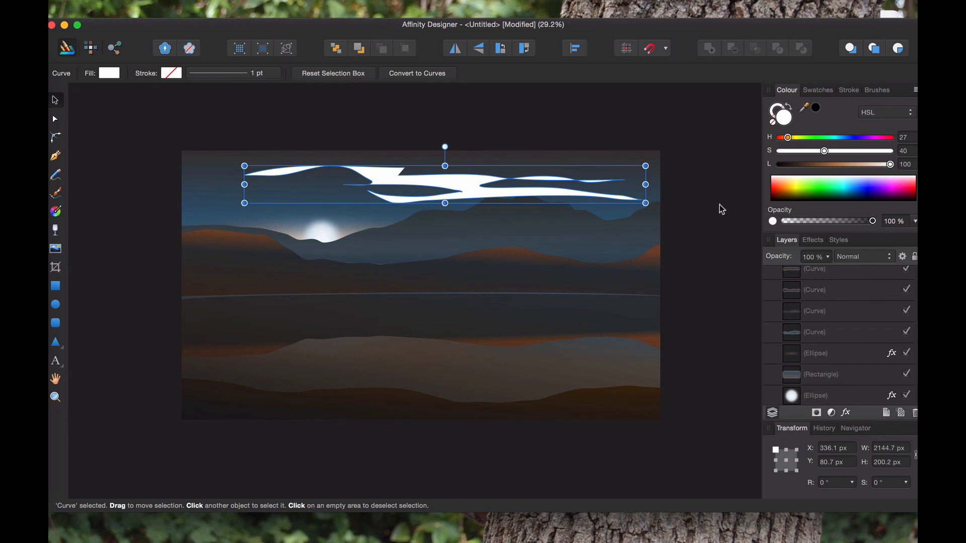
pyautogui.click(696, 161)
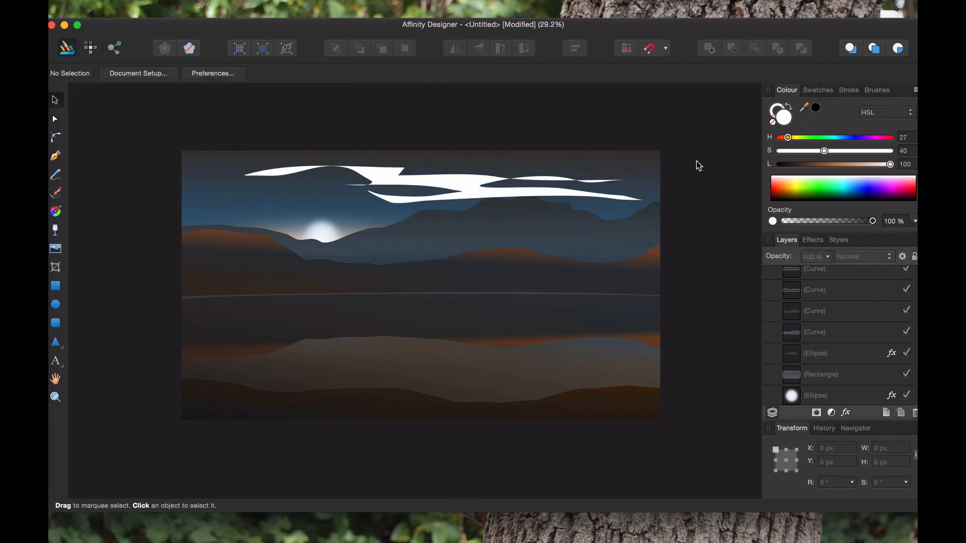
# Scale the white cloud down to about 1482 by 138 px and reduce its fill opacity to 4%
pyautogui.click(531, 190)
pyautogui.moveTo(645, 203); pyautogui.dragTo(521, 192)
pyautogui.moveTo(872, 221); pyautogui.dragTo(788, 225)
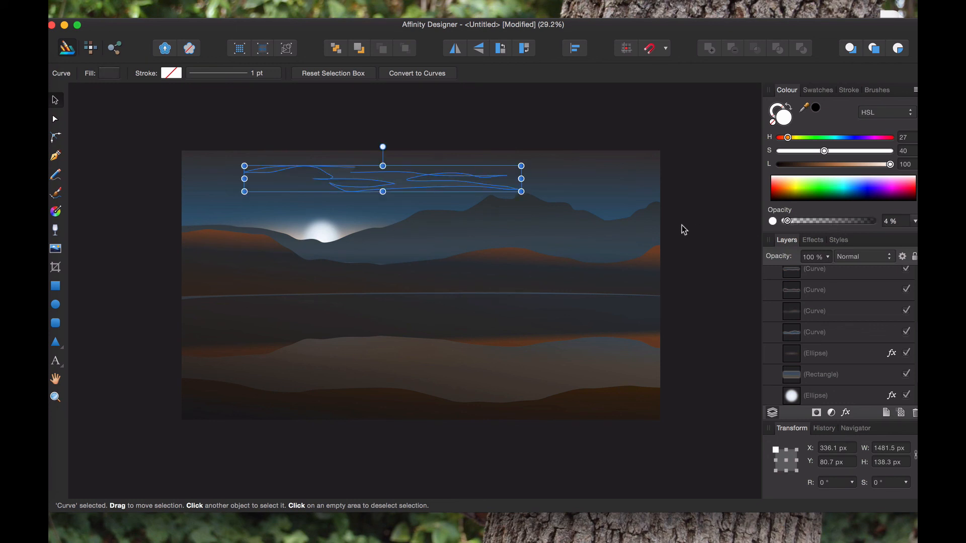
# Move the faint cloud down to just above the moon, at about X 34 px, Y 263 px
pyautogui.moveTo(441, 187); pyautogui.dragTo(397, 188)
pyautogui.click(528, 116)
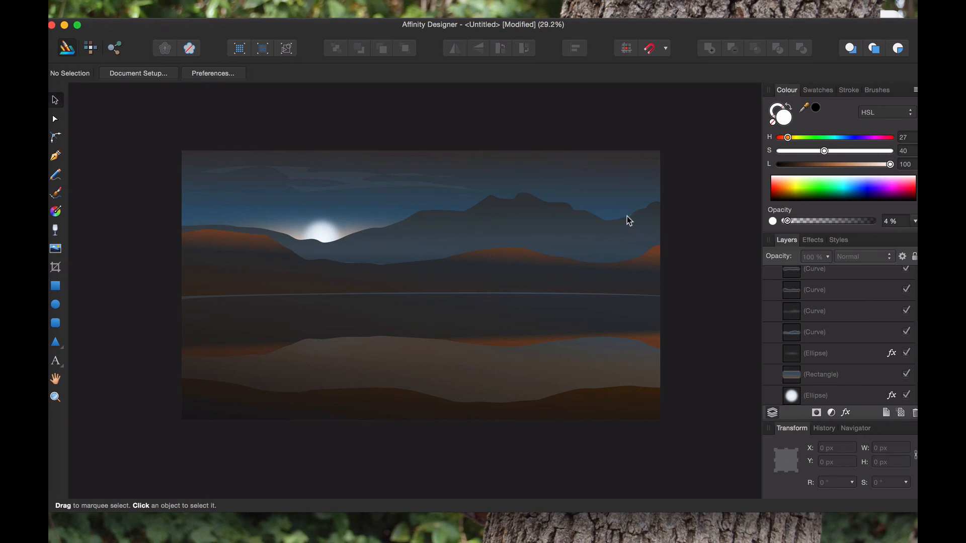
pyautogui.moveTo(356, 210); pyautogui.dragTo(362, 218)
pyautogui.click(714, 206)
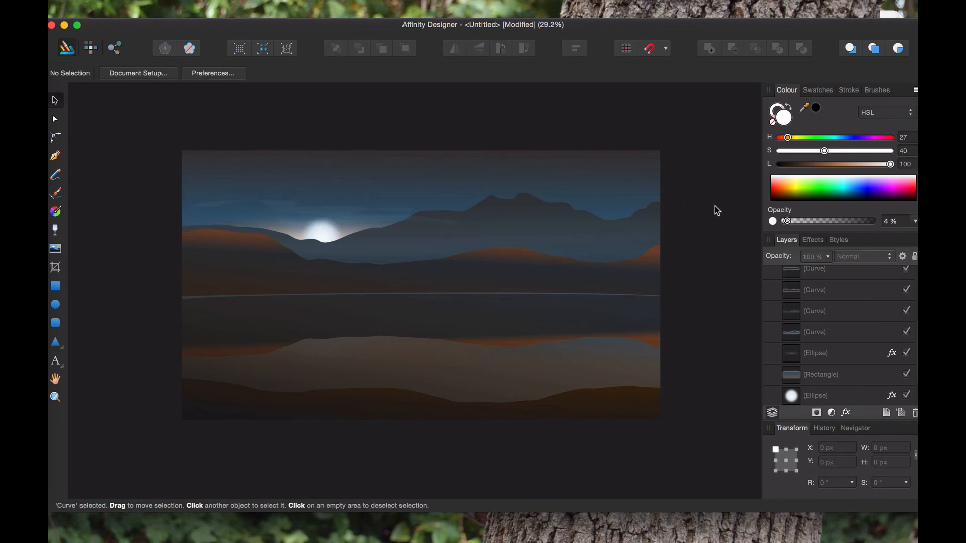
# Send the cloud to the back of the stack and bring it forward one level, behind the moon and mountains
pyautogui.click(348, 218)
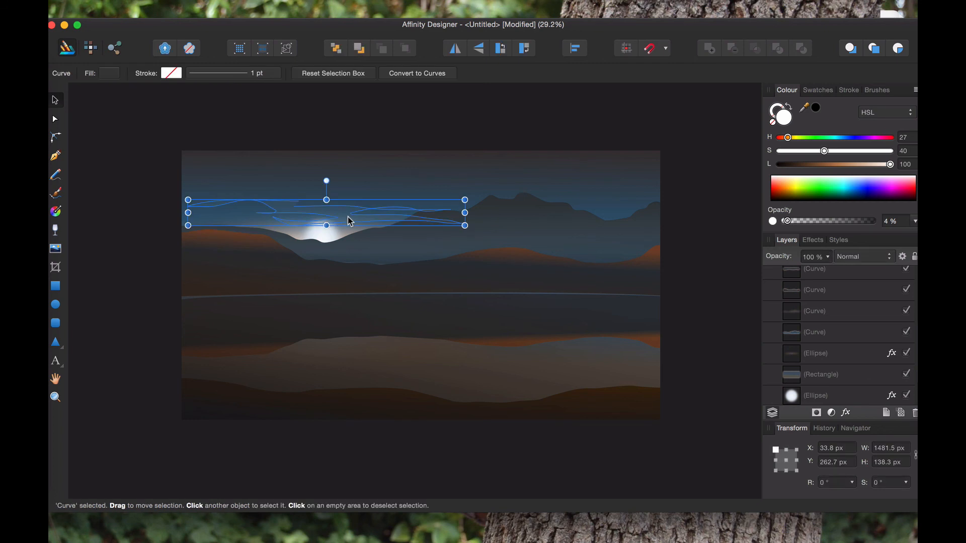
pyautogui.click(335, 51)
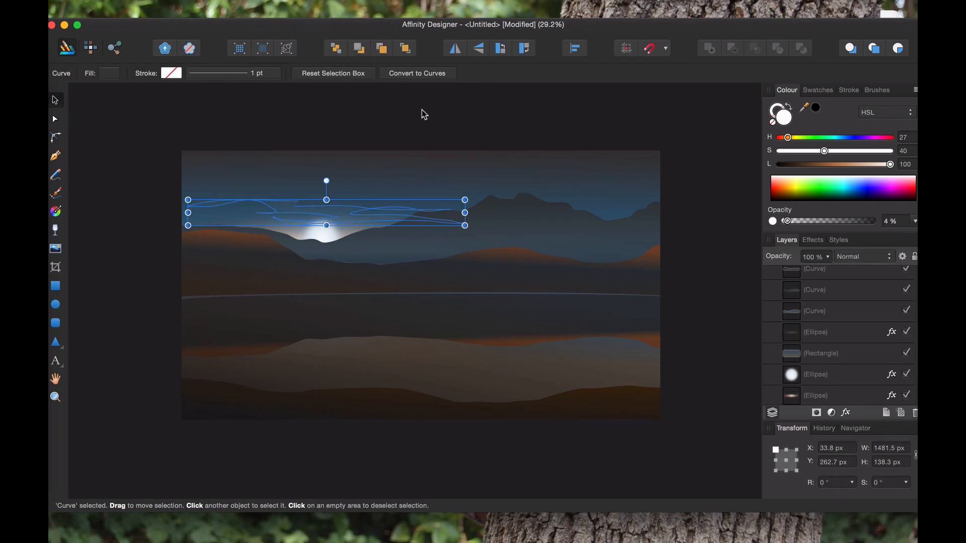
pyautogui.click(382, 50)
pyautogui.click(389, 119)
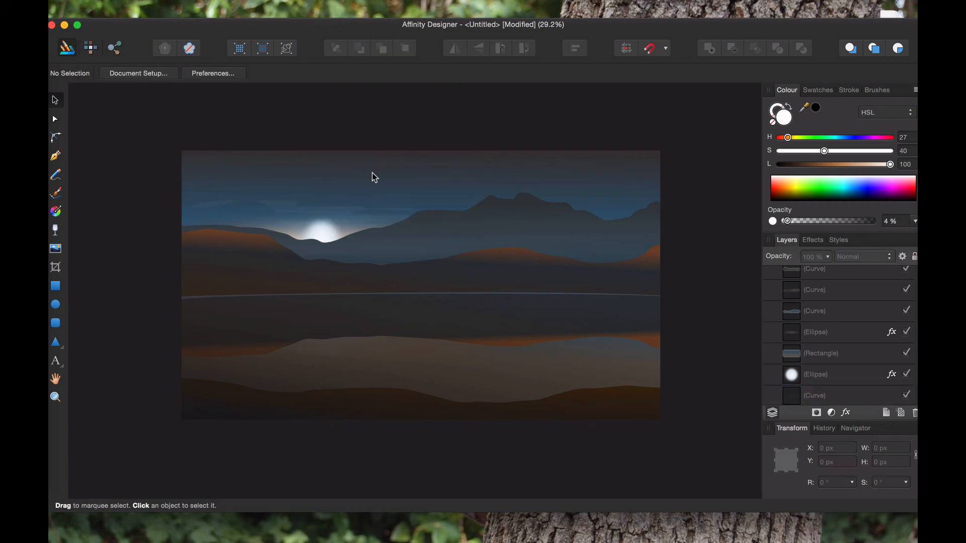
# Test the cloud's position behind the moon and mountains, and place it back in the sky above the moon
pyautogui.moveTo(346, 212); pyautogui.dragTo(428, 236)
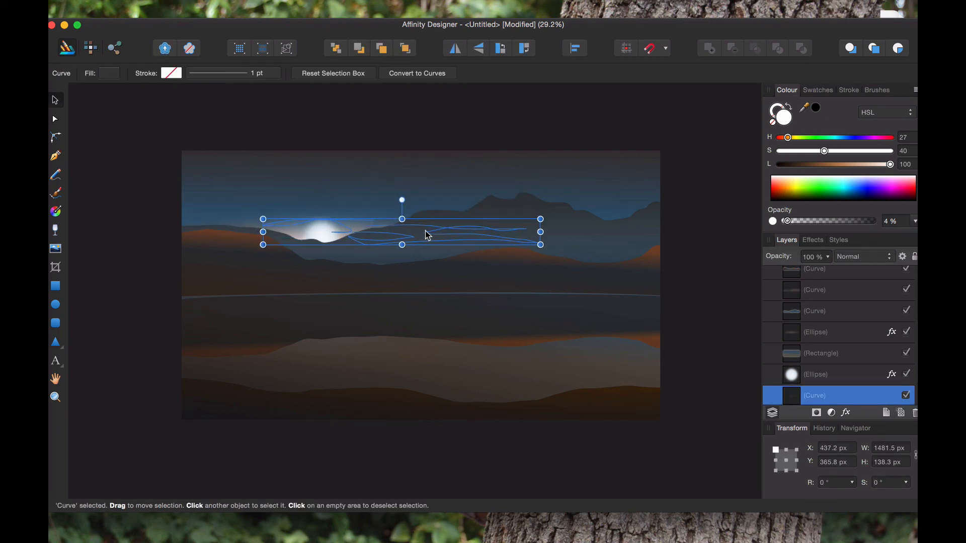
pyautogui.click(437, 145)
pyautogui.moveTo(351, 232); pyautogui.dragTo(280, 186)
pyautogui.click(412, 138)
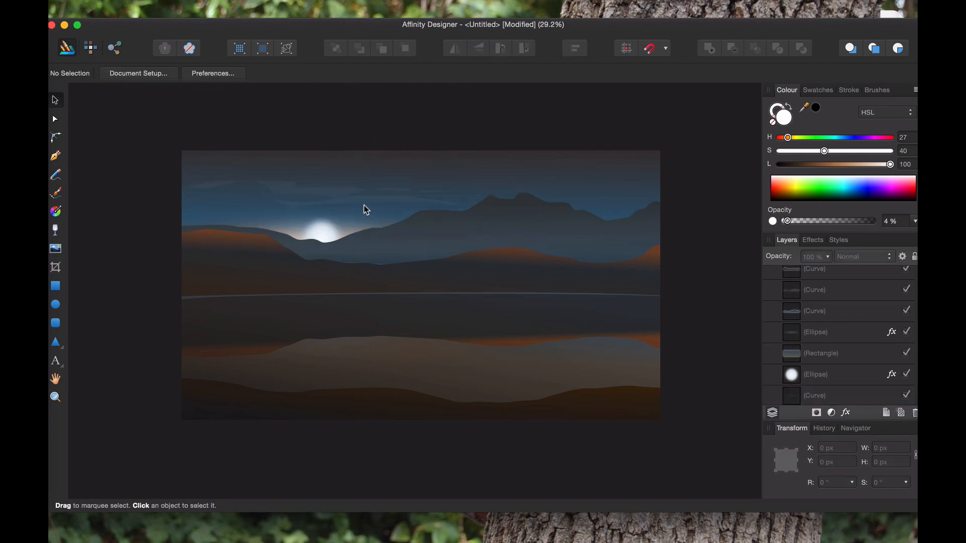
# Delete the outermost nodes at the cloud's right tip and stretch both ends outward, the left one to about X -52 px
pyautogui.click(388, 199)
pyautogui.press('a')
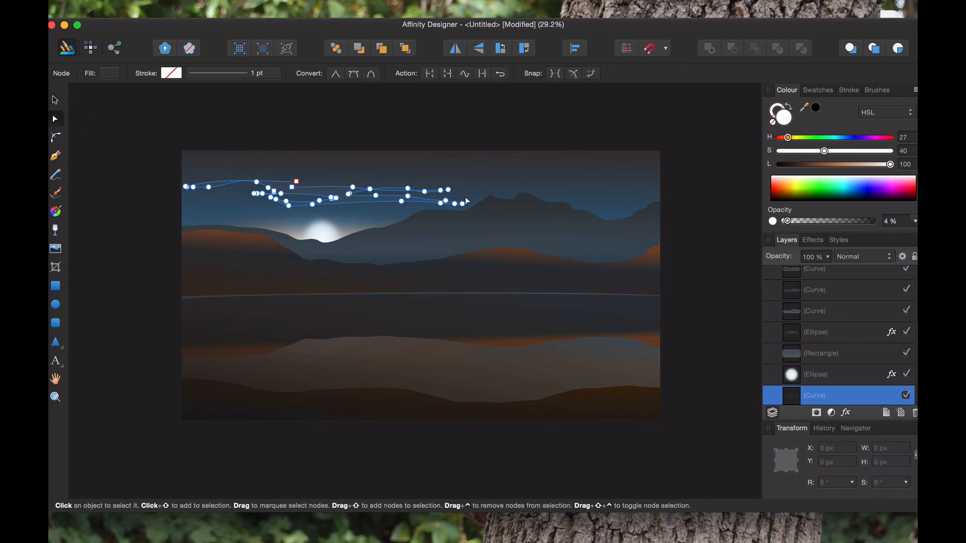
pyautogui.moveTo(465, 197); pyautogui.dragTo(442, 213)
pyautogui.press('Delete')
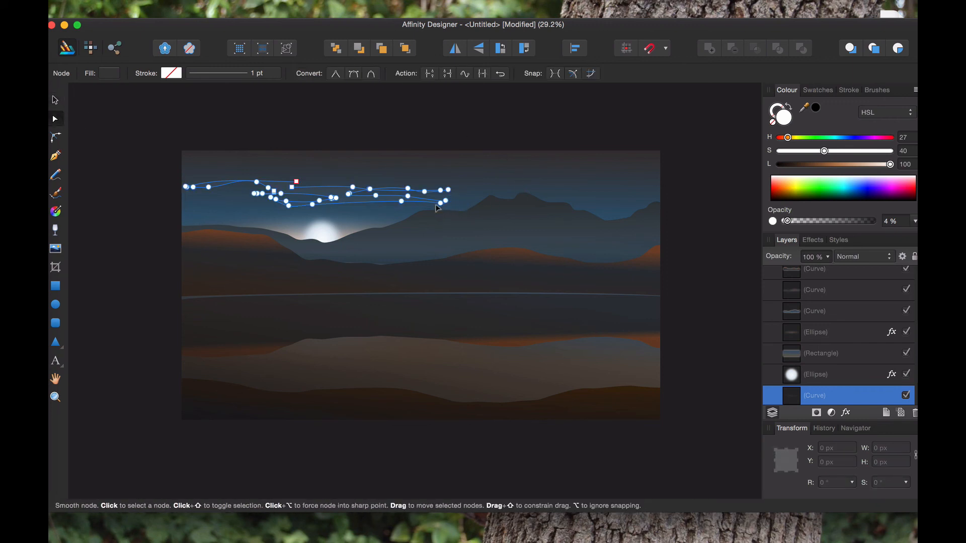
pyautogui.press('super+z')
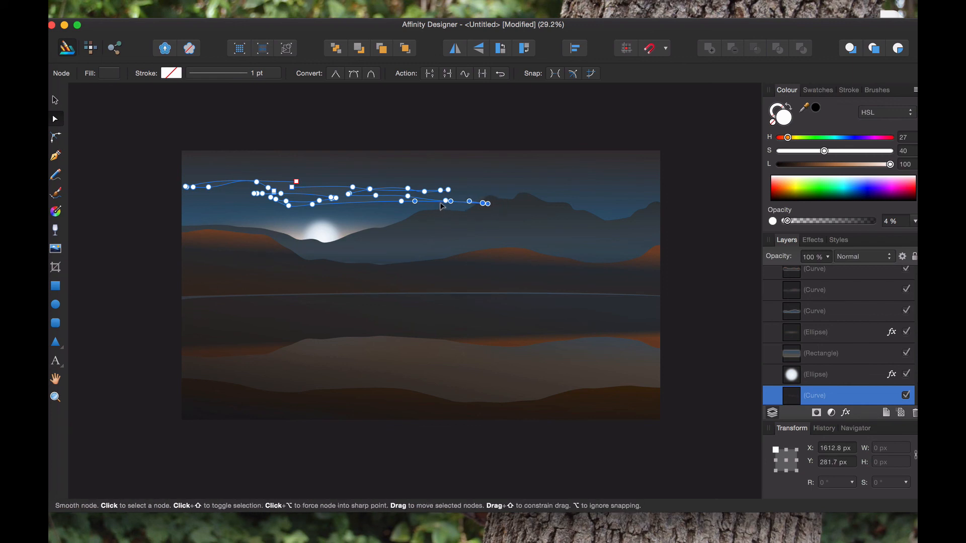
pyautogui.moveTo(455, 202); pyautogui.dragTo(457, 205)
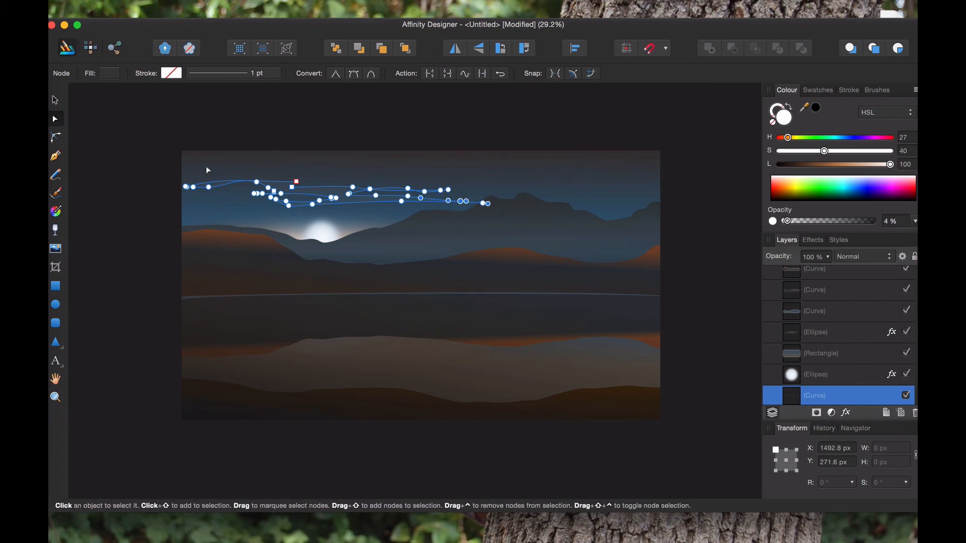
pyautogui.click(204, 189)
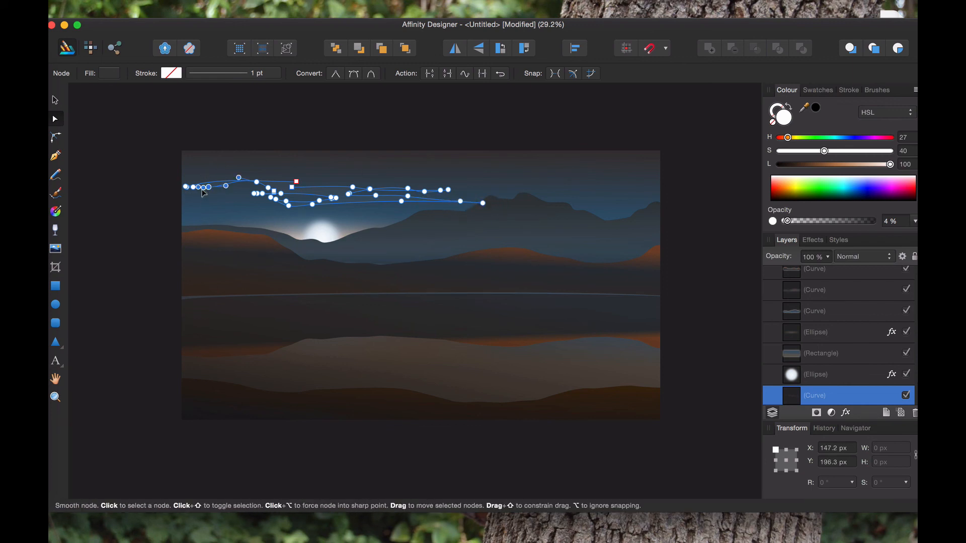
pyautogui.moveTo(177, 184); pyautogui.dragTo(170, 183)
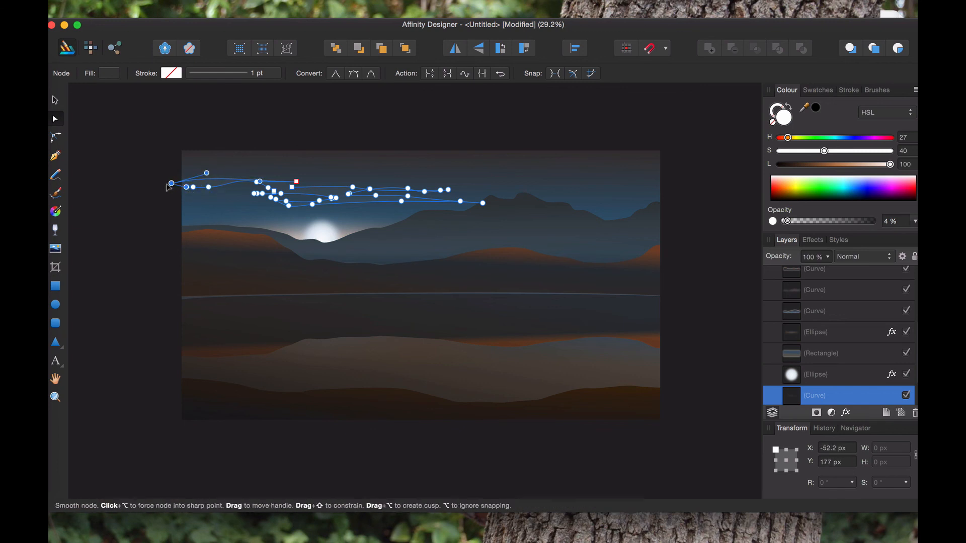
# Close the cloud's curve between its two end nodes and pull the upper corner node right to about X 706 px
pyautogui.click(219, 191)
pyautogui.moveTo(219, 193); pyautogui.dragTo(302, 190)
pyautogui.click(251, 193)
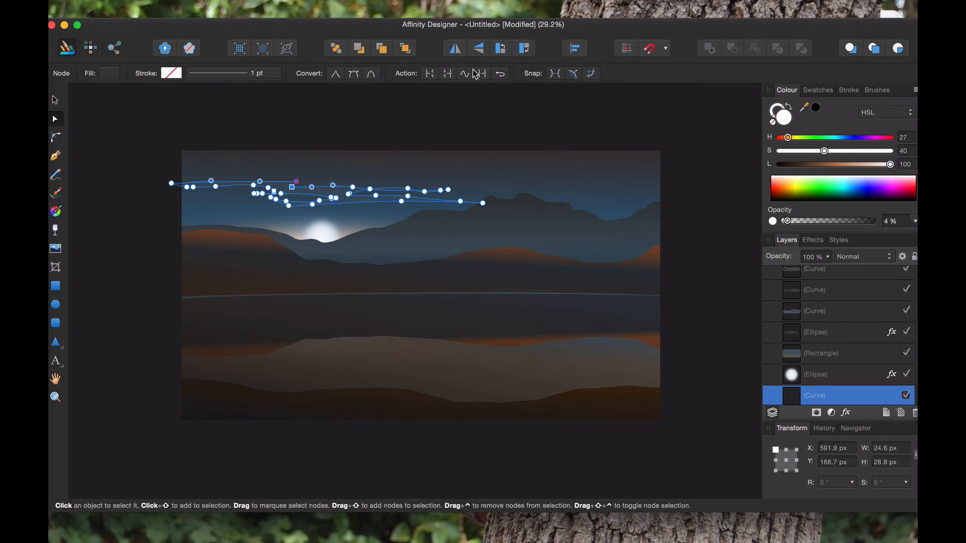
pyautogui.click(449, 74)
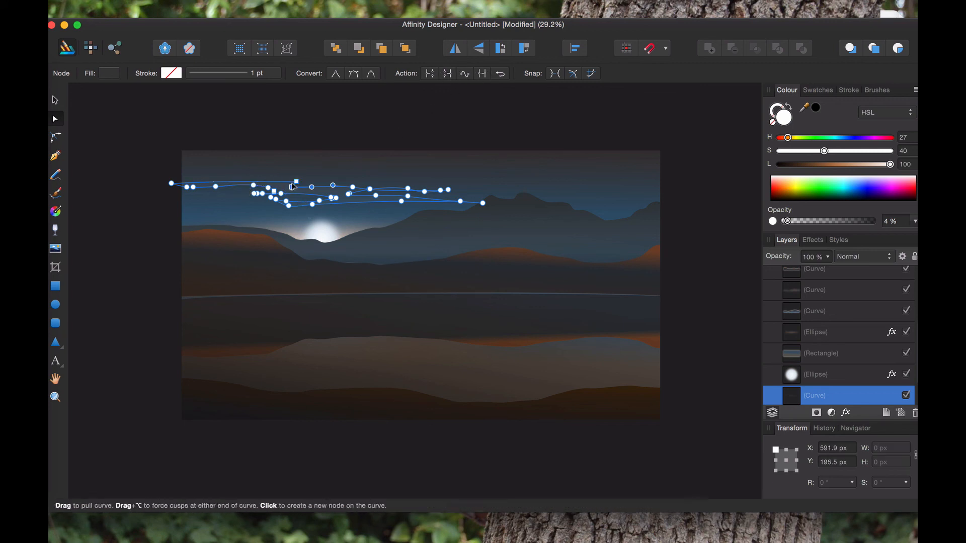
pyautogui.moveTo(296, 188); pyautogui.dragTo(312, 184)
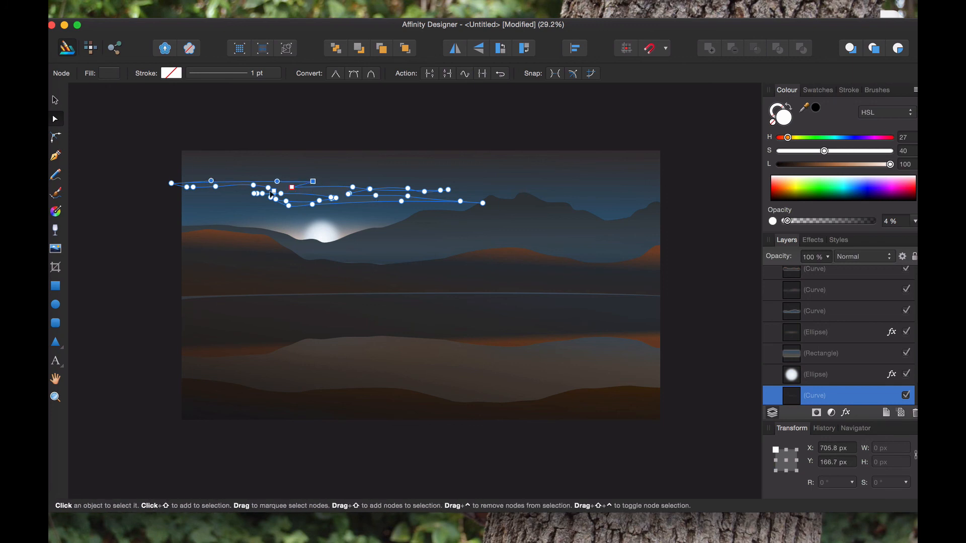
# Pull the cloud's lower-left node outward to about X 196 px, Y 276 px, and adjust its curve handle
pyautogui.click(252, 200)
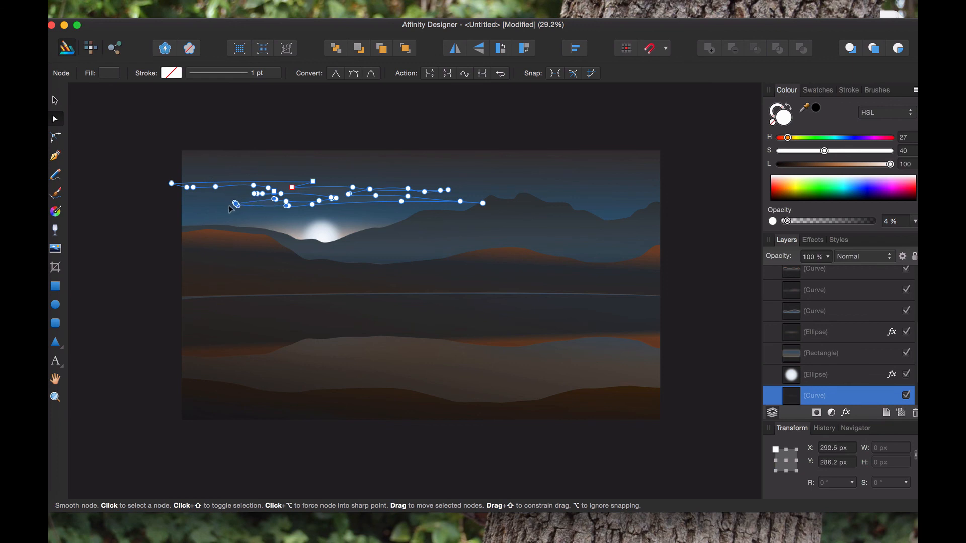
pyautogui.moveTo(234, 205); pyautogui.dragTo(218, 201)
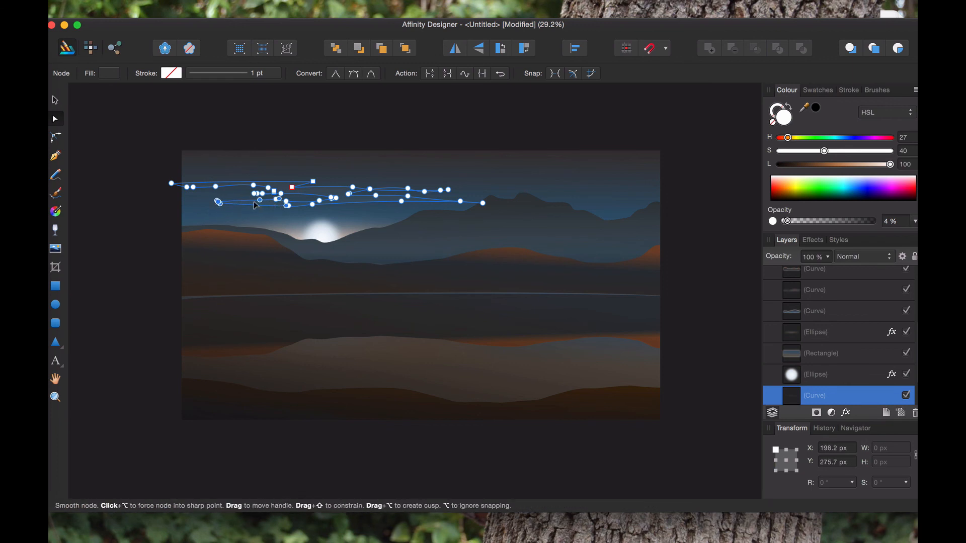
pyautogui.moveTo(275, 200); pyautogui.dragTo(266, 201)
pyautogui.click(57, 100)
pyautogui.click(129, 134)
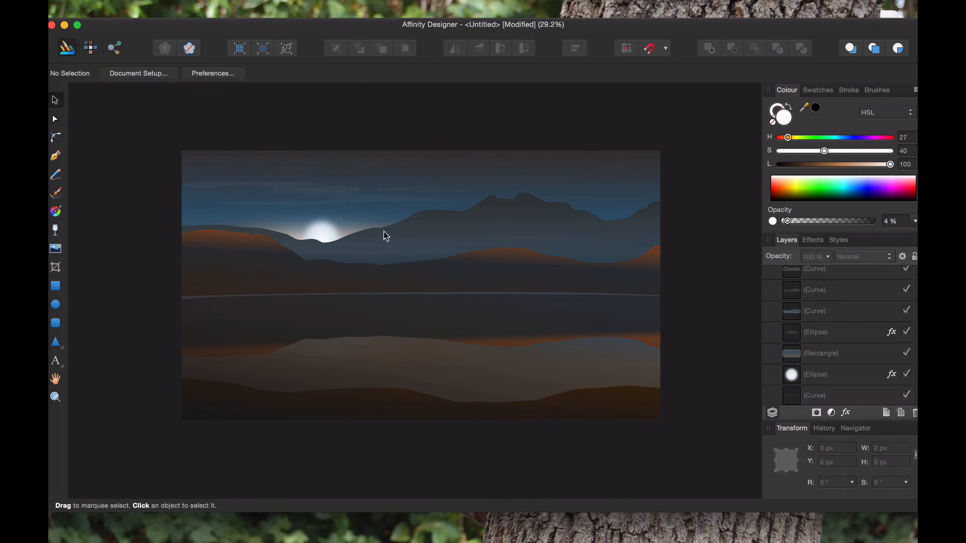
# Rotate the reshaped cloud by 180°
pyautogui.click(355, 201)
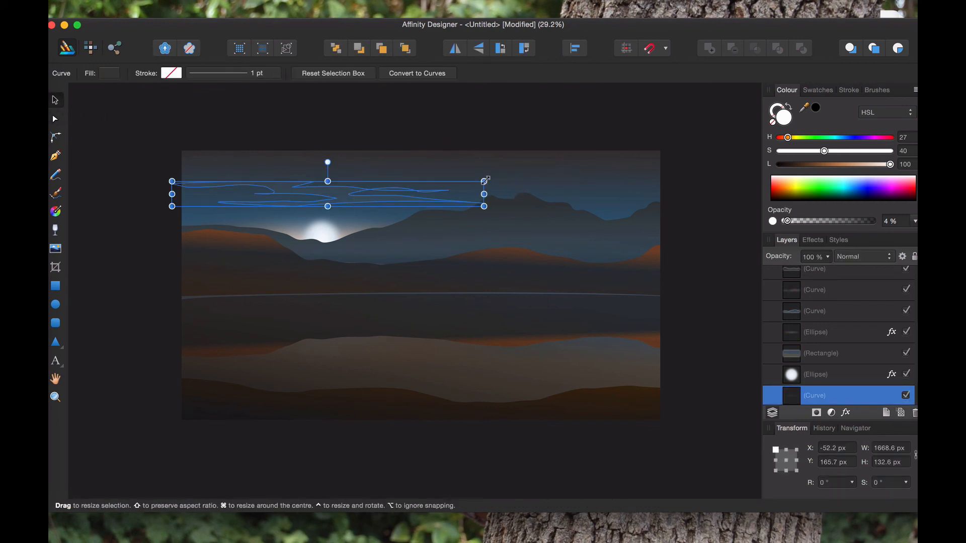
pyautogui.moveTo(486, 177); pyautogui.dragTo(229, 201)
pyautogui.click(339, 97)
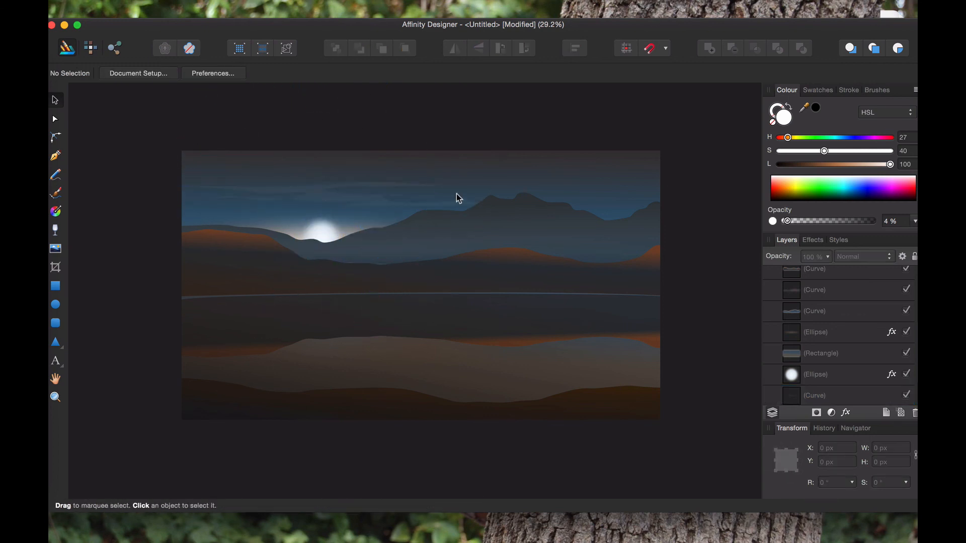
# Apply a Gaussian blur with a 9.6 px radius to the cloud and nudge it down closer to the moon
pyautogui.click(358, 203)
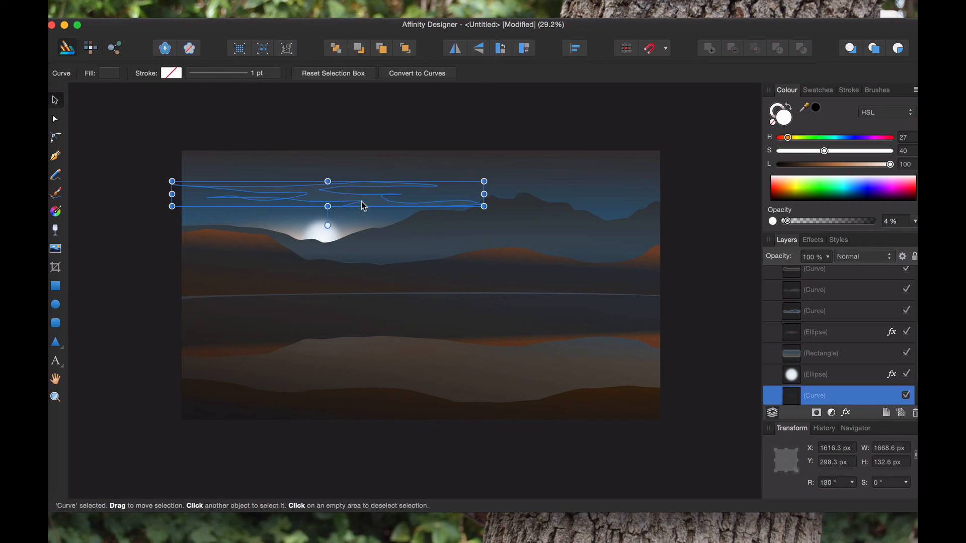
pyautogui.click(817, 242)
pyautogui.click(783, 276)
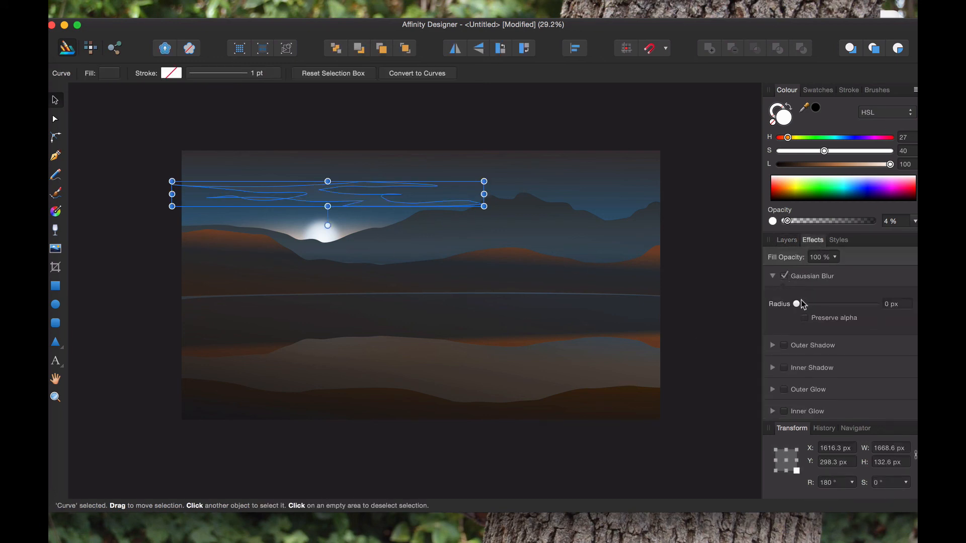
pyautogui.moveTo(795, 304); pyautogui.dragTo(830, 304)
pyautogui.click(709, 279)
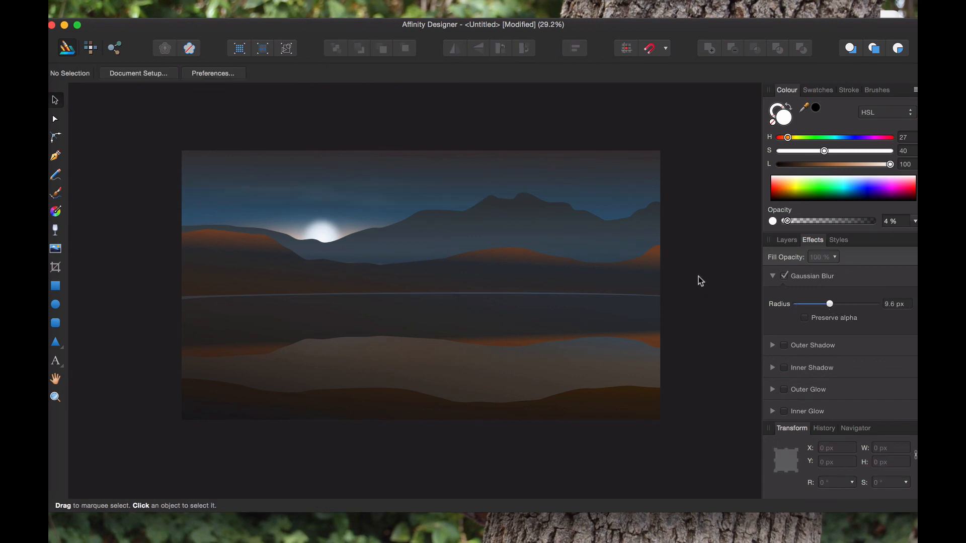
pyautogui.moveTo(363, 200); pyautogui.dragTo(366, 208)
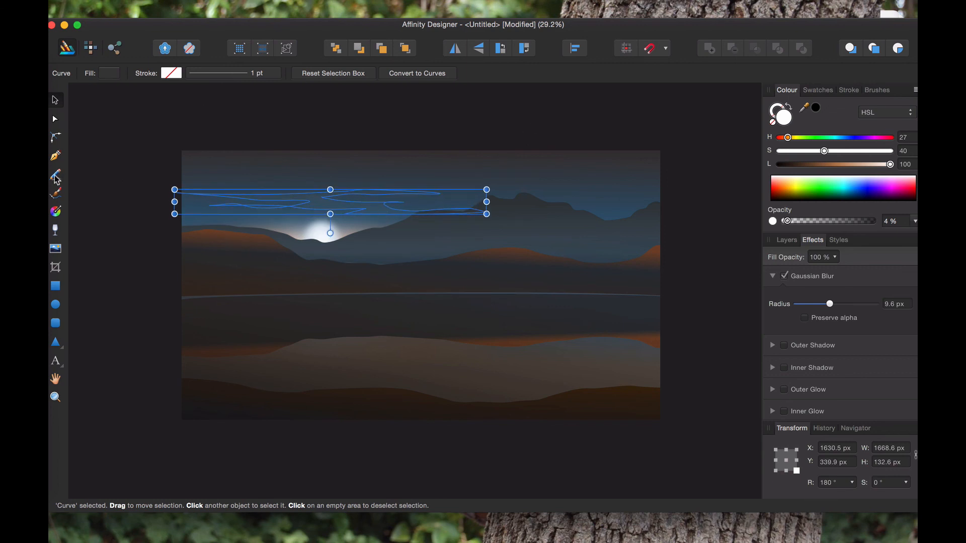
# Apply a vertical linear gradient to the cloud and raise the opacity of the stop nearest the moon to 22%
pyautogui.click(56, 212)
pyautogui.click(344, 198)
pyautogui.moveTo(323, 215); pyautogui.dragTo(324, 191)
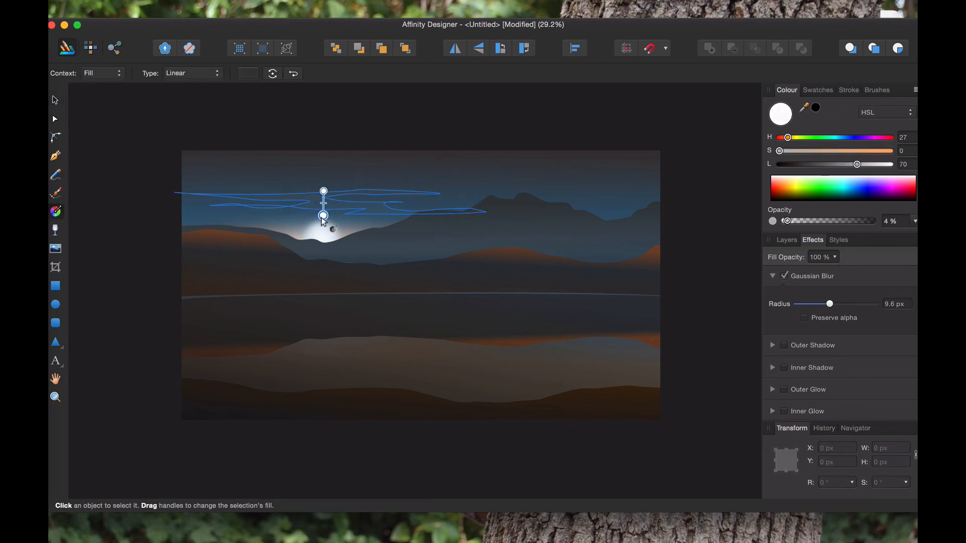
pyautogui.moveTo(797, 223)
pyautogui.mouseDown()
pyautogui.moveTo(787, 223)
pyautogui.moveTo(831, 224)
pyautogui.moveTo(811, 226)
pyautogui.mouseUp()
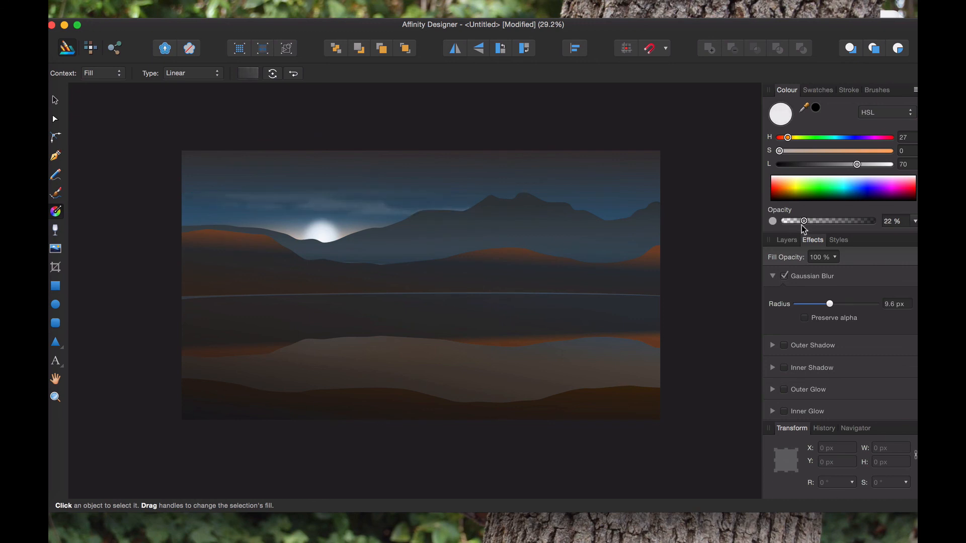
# Set the opacity of the cloud gradient's upper stop to 5%
pyautogui.click(801, 152)
pyautogui.moveTo(803, 156); pyautogui.dragTo(852, 169)
pyautogui.click(323, 191)
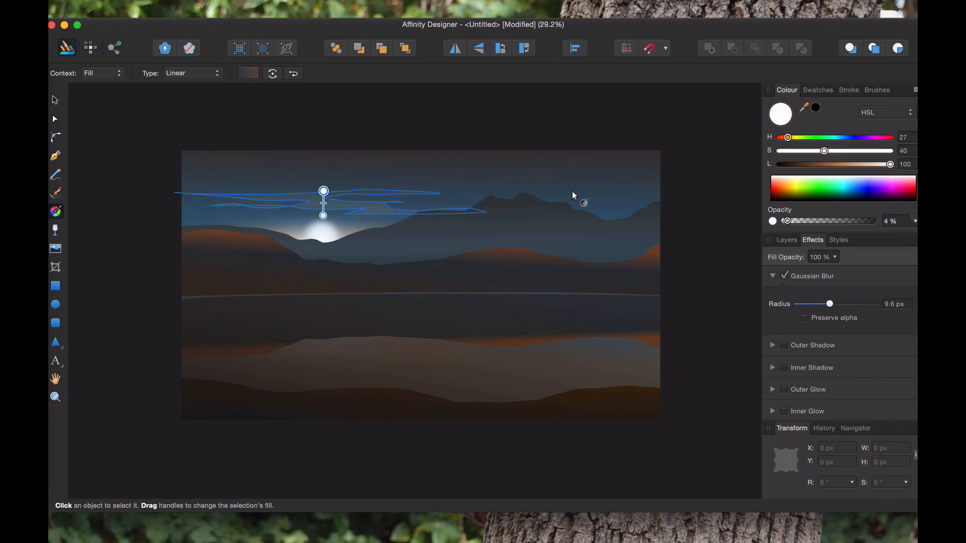
pyautogui.moveTo(821, 221); pyautogui.dragTo(797, 232)
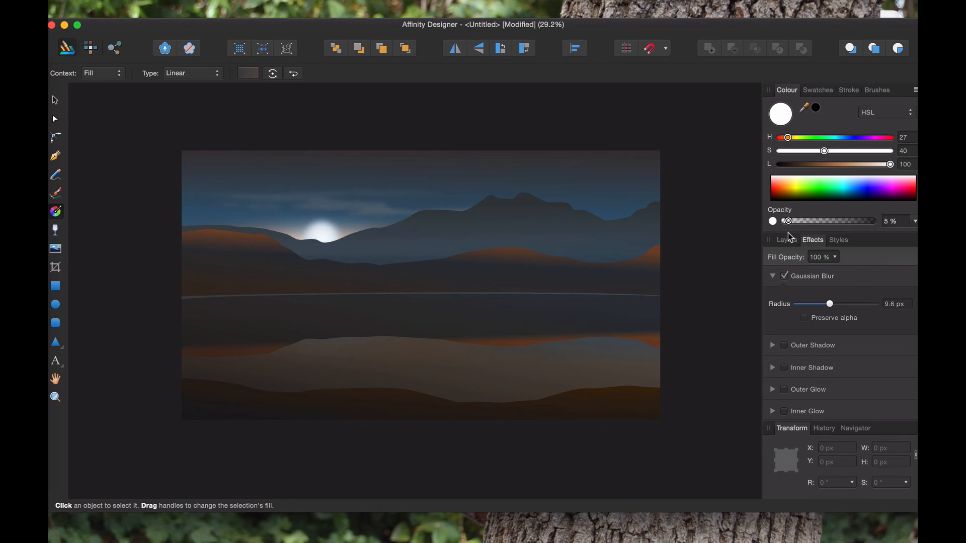
# Pull the node at the cloud's upper-right tip outward until it reaches above the distant mountain peaks
pyautogui.click(55, 119)
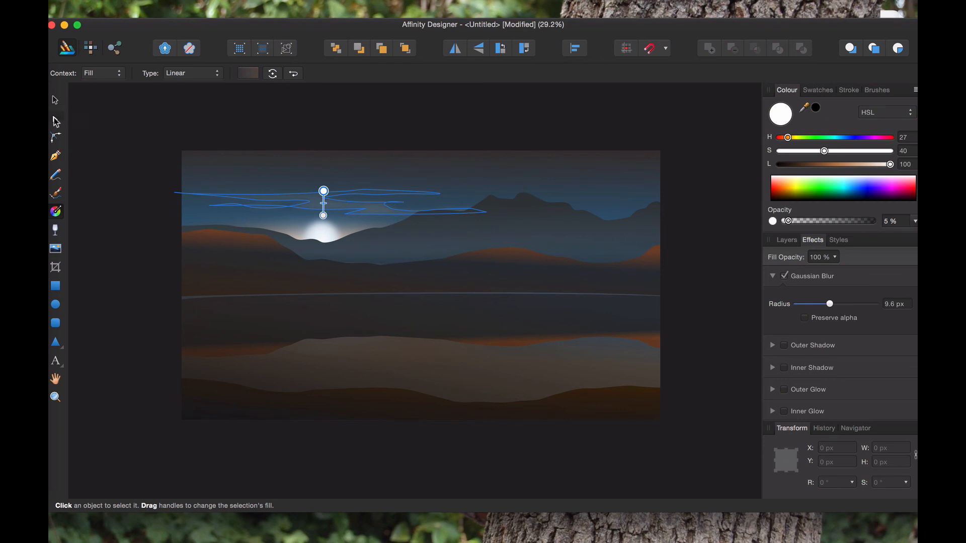
pyautogui.moveTo(440, 193); pyautogui.dragTo(498, 190)
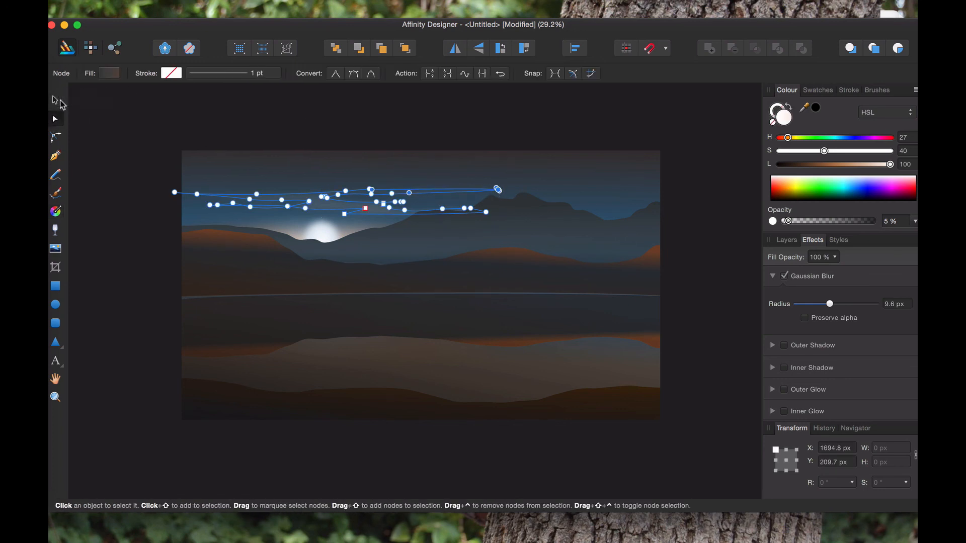
pyautogui.click(55, 100)
pyautogui.click(118, 112)
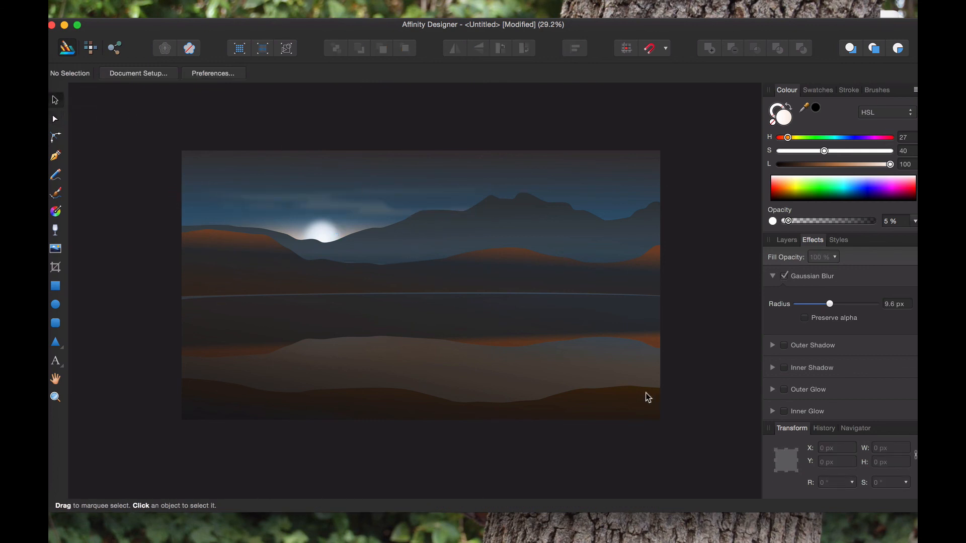
# Set the cloud's Gaussian blur radius to 6 px
pyautogui.click(367, 209)
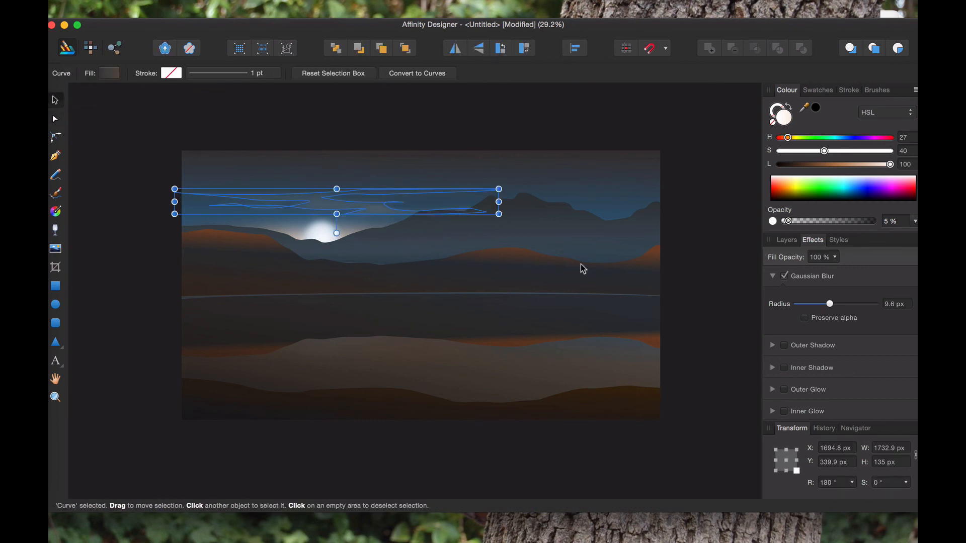
pyautogui.moveTo(830, 304); pyautogui.dragTo(813, 304)
pyautogui.click(703, 250)
pyautogui.click(384, 209)
pyautogui.moveTo(812, 305); pyautogui.dragTo(825, 307)
pyautogui.click(685, 276)
pyautogui.click(723, 192)
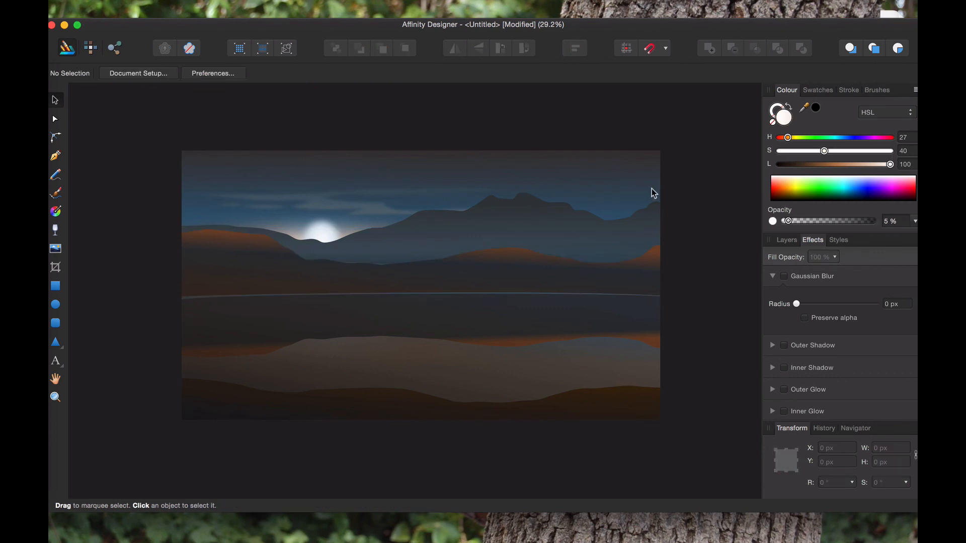
# Stretch the cloud across the full sky to about 2619 px wide and flatten it to about 98 px high
pyautogui.click(385, 214)
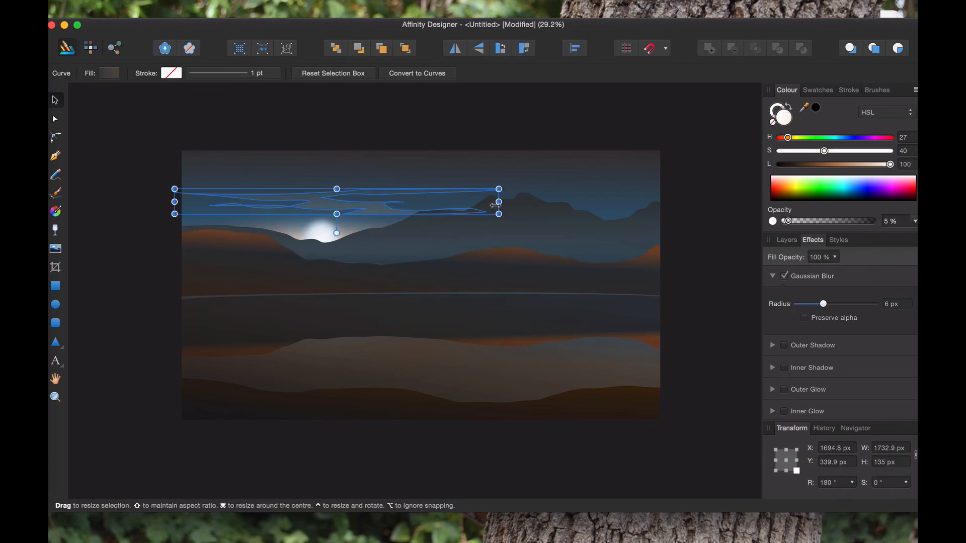
pyautogui.moveTo(500, 201); pyautogui.dragTo(665, 203)
pyautogui.click(700, 184)
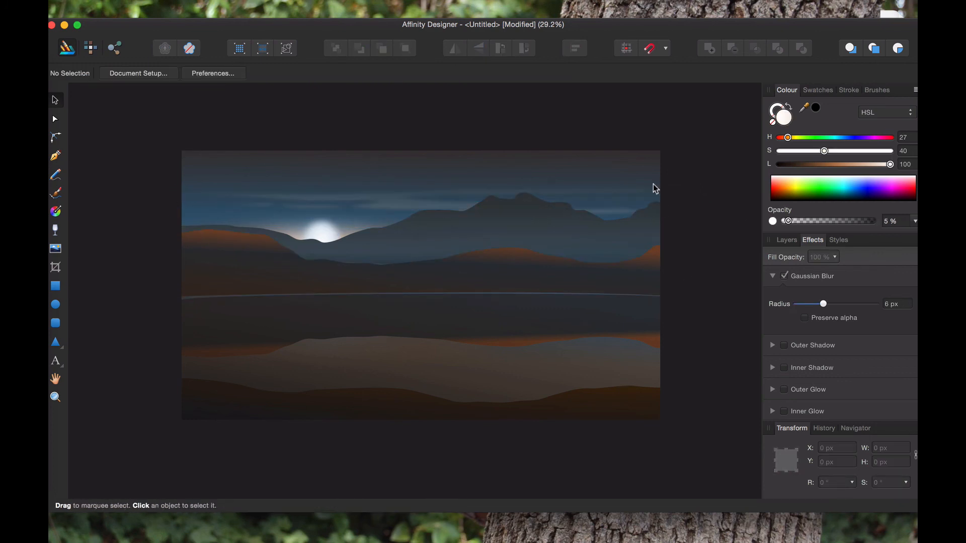
pyautogui.click(433, 201)
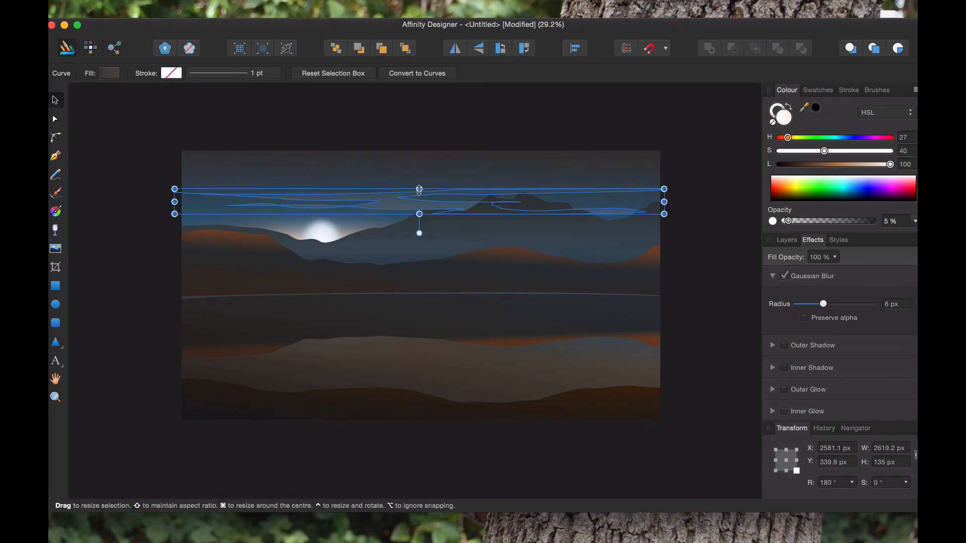
pyautogui.moveTo(419, 188); pyautogui.dragTo(418, 196)
pyautogui.click(537, 141)
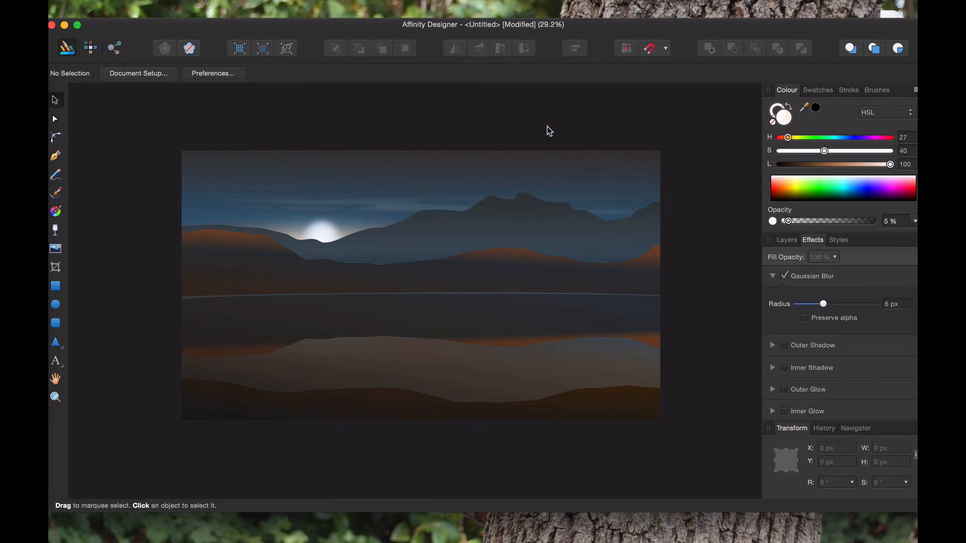
# Bring the cloud forward in front of the distant mountains and flip it horizontally
pyautogui.click(415, 208)
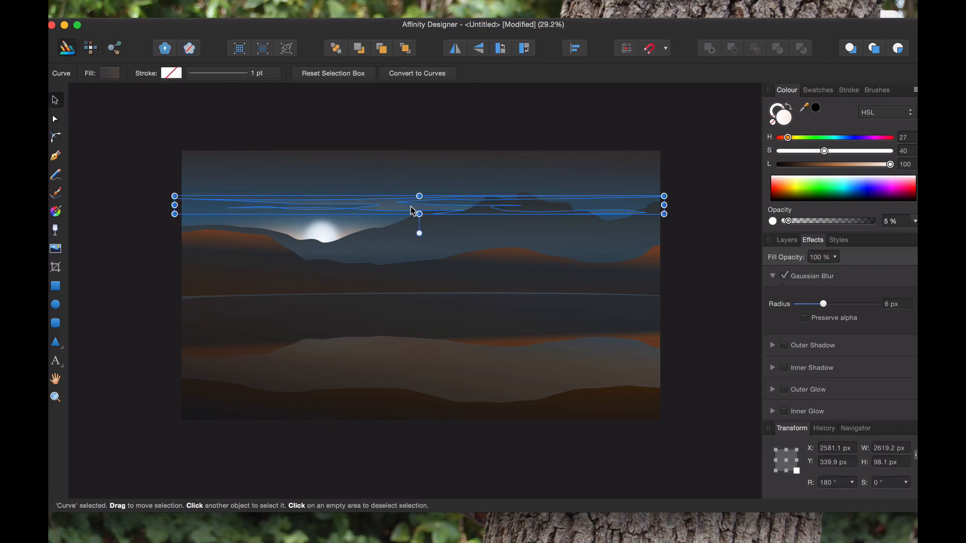
pyautogui.click(382, 49)
pyautogui.click(383, 49)
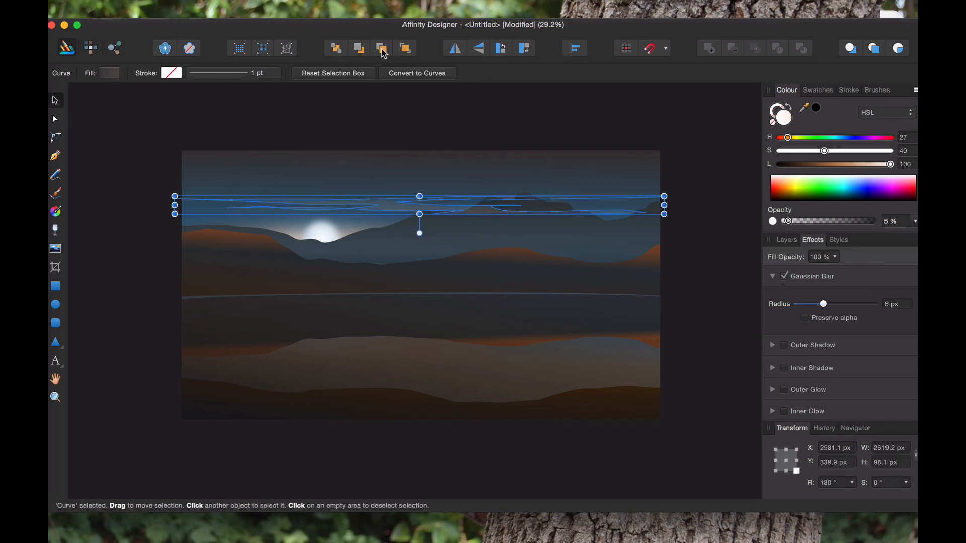
pyautogui.click(500, 132)
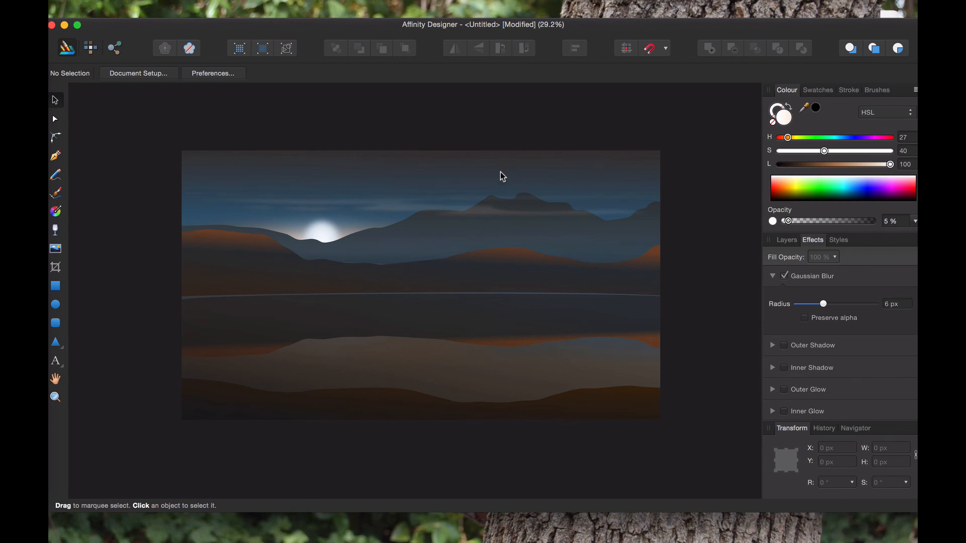
pyautogui.click(456, 211)
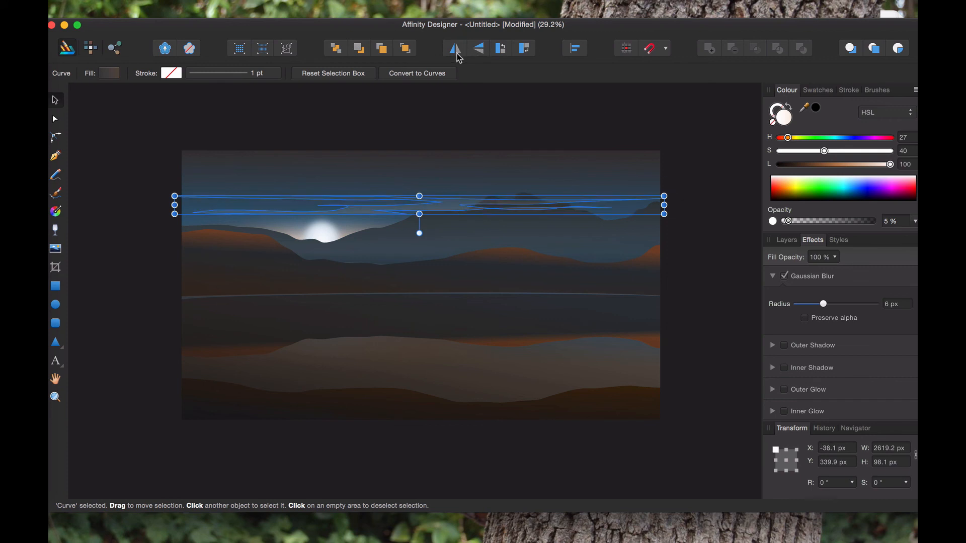
pyautogui.click(553, 113)
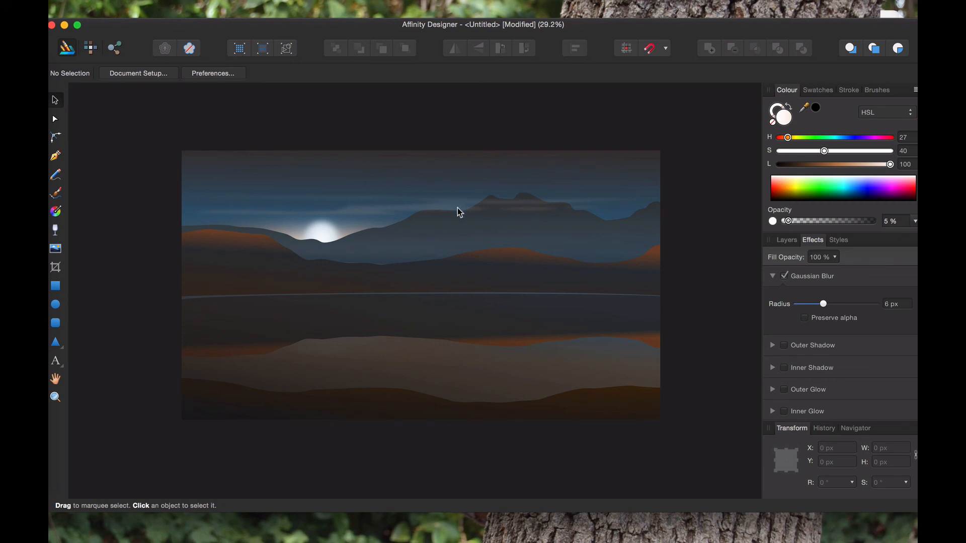
# Move the cloud down onto the lake's far shoreline and bring it to the front of the stacking order
pyautogui.moveTo(457, 209)
pyautogui.mouseDown()
pyautogui.moveTo(446, 218)
pyautogui.moveTo(447, 250)
pyautogui.moveTo(446, 240)
pyautogui.moveTo(418, 283)
pyautogui.moveTo(434, 298)
pyautogui.mouseUp()
pyautogui.click(488, 128)
pyautogui.click(679, 227)
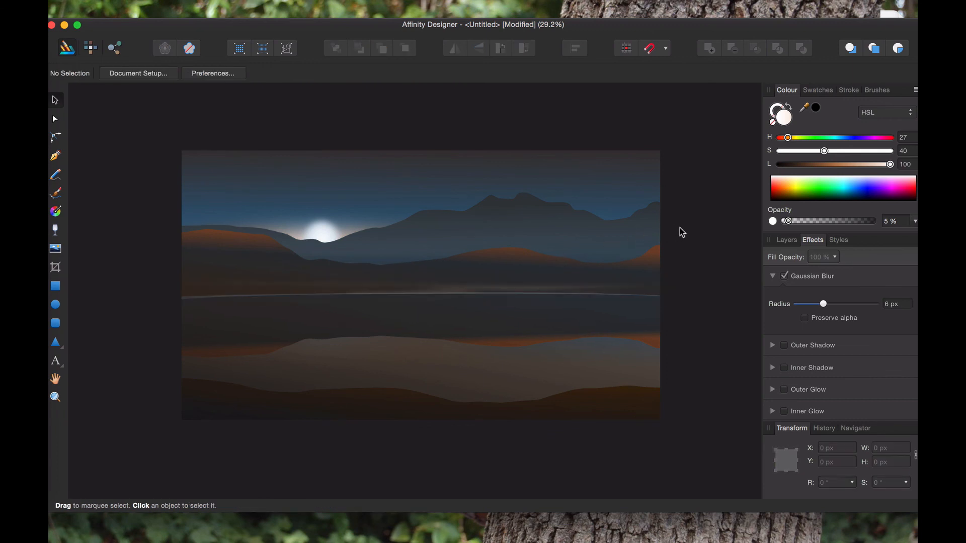
pyautogui.click(498, 296)
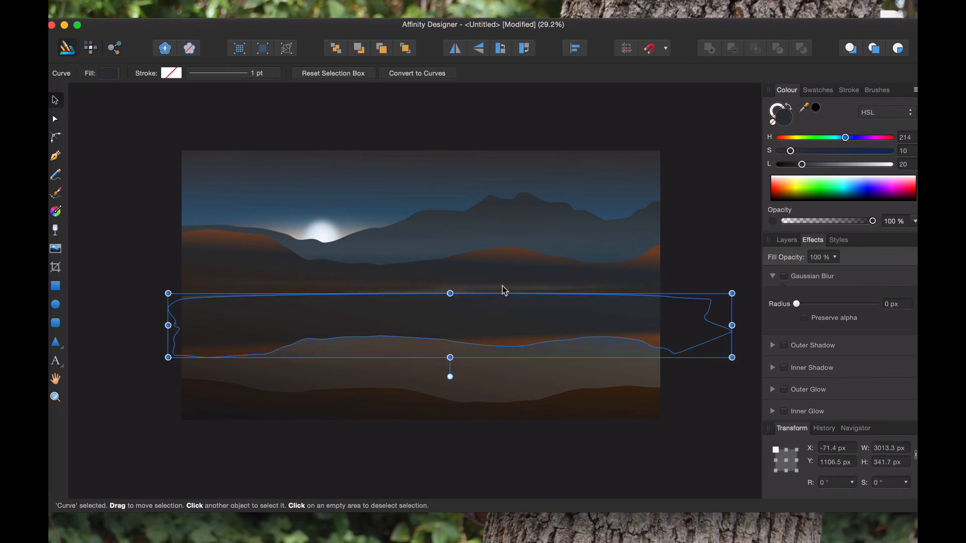
pyautogui.click(504, 290)
pyautogui.click(403, 45)
pyautogui.click(709, 197)
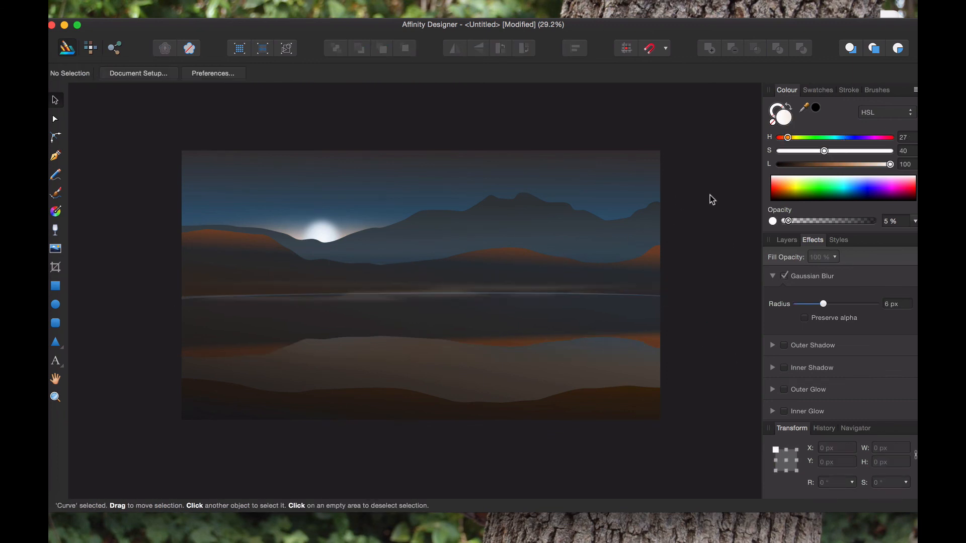
# Try the cloud lower as mist over the lake, and return it to the shoreline at about Y 803 px
pyautogui.click(451, 303)
pyautogui.click(726, 269)
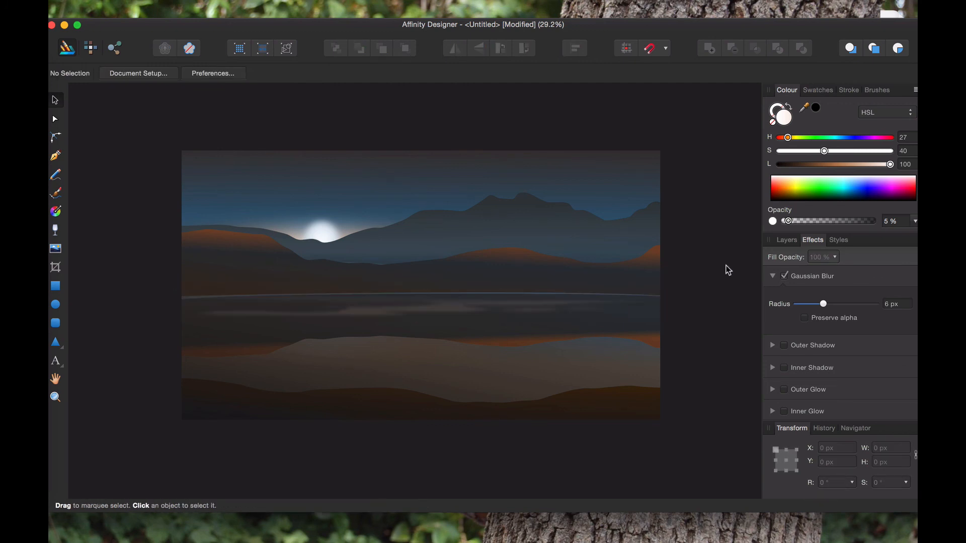
pyautogui.moveTo(457, 306)
pyautogui.mouseDown()
pyautogui.moveTo(444, 362)
pyautogui.moveTo(463, 287)
pyautogui.moveTo(457, 315)
pyautogui.mouseUp()
pyautogui.click(697, 274)
pyautogui.click(448, 307)
pyautogui.click(446, 323)
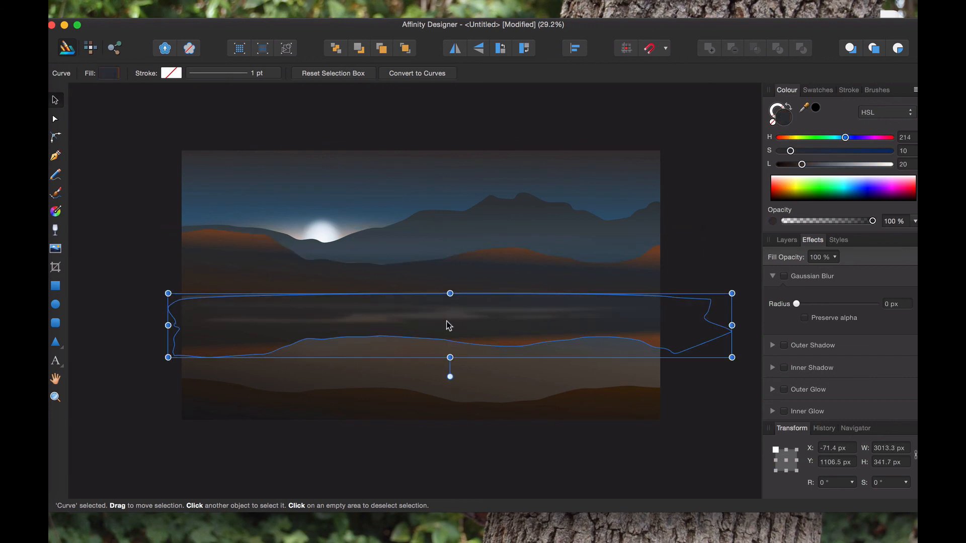
pyautogui.click(722, 241)
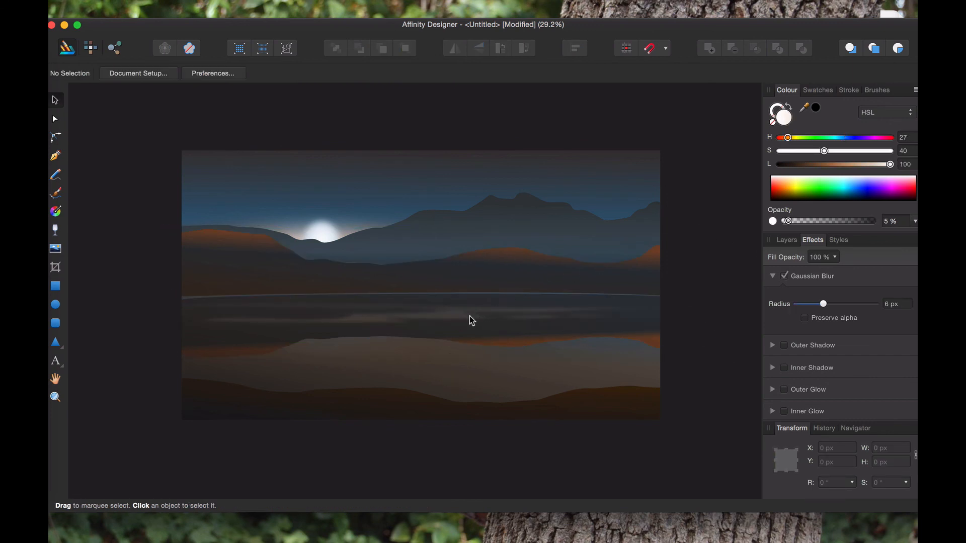
pyautogui.click(455, 317)
pyautogui.moveTo(455, 317); pyautogui.dragTo(457, 296)
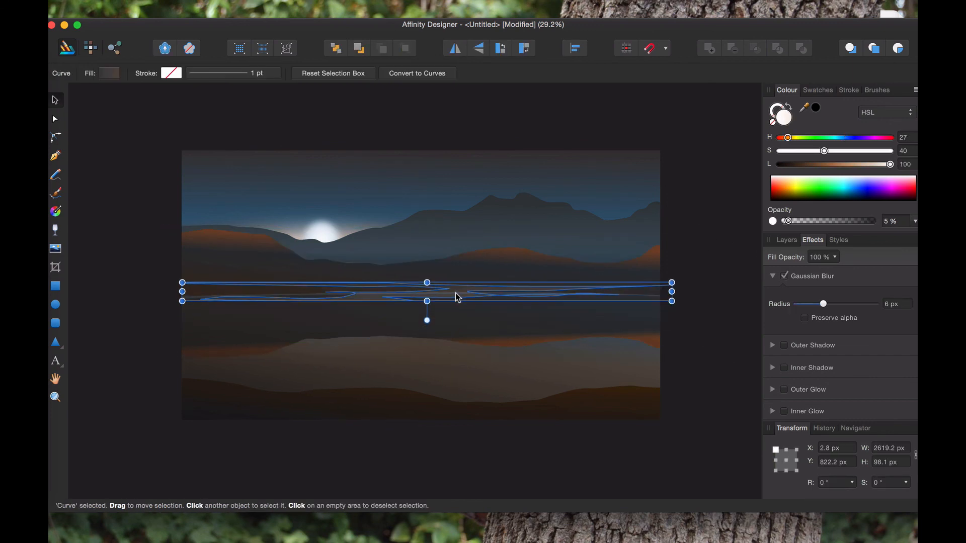
pyautogui.click(719, 240)
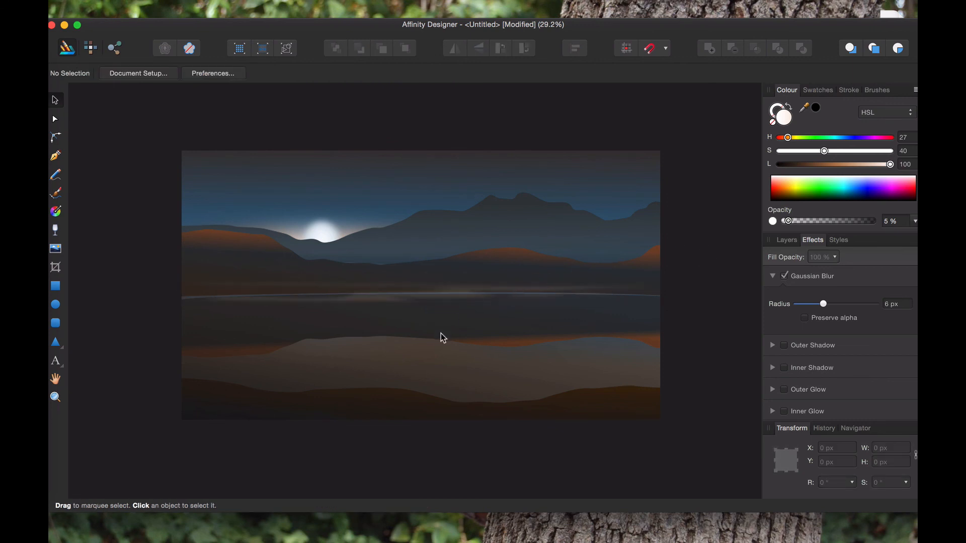
# Try stretching the mist band downward over the lake, and undo the stretch
pyautogui.click(460, 293)
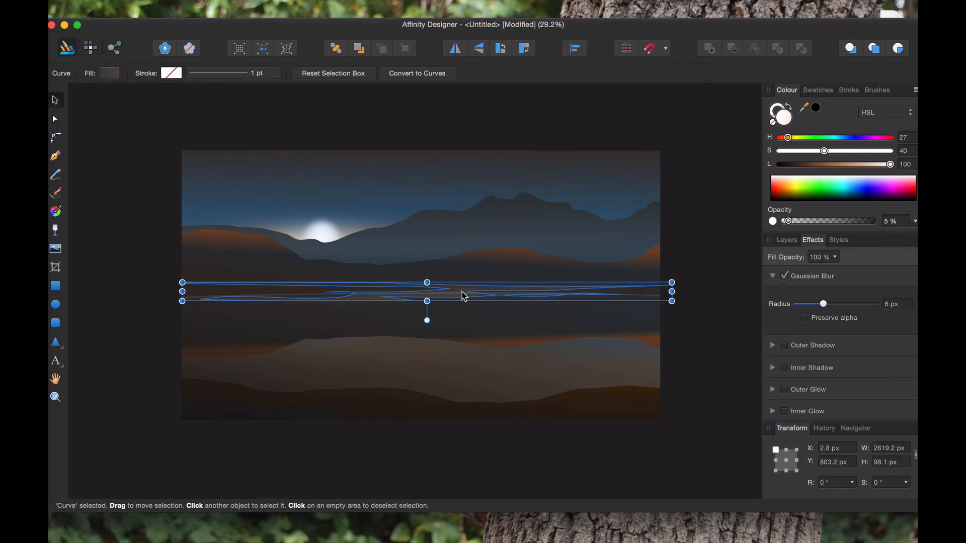
pyautogui.moveTo(427, 301); pyautogui.dragTo(427, 344)
pyautogui.click(722, 286)
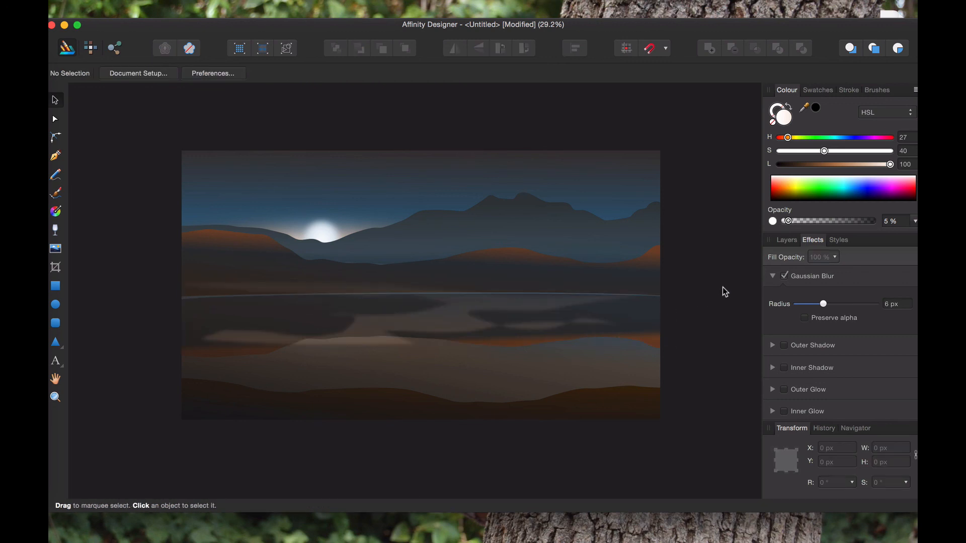
pyautogui.press('super+z')
pyautogui.press('super+z')
pyautogui.press('super+z')
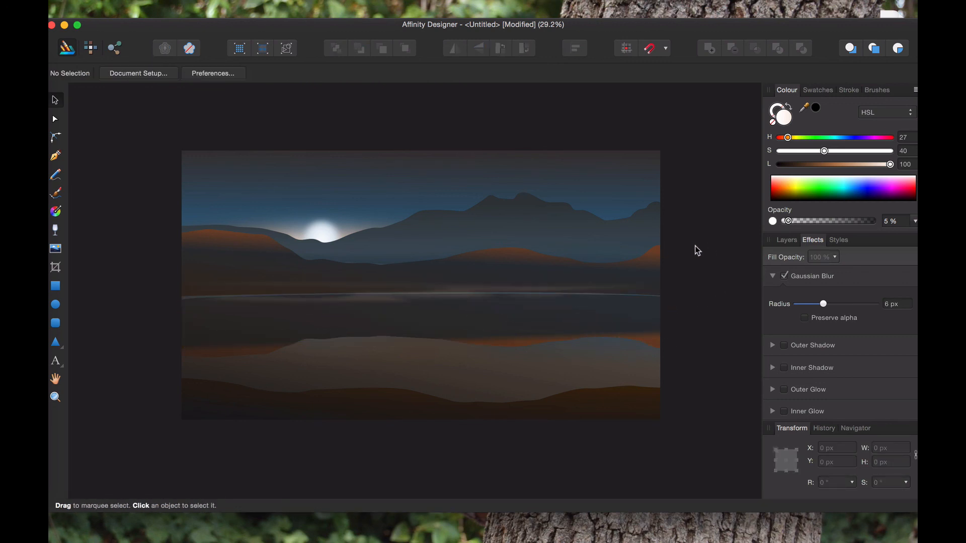
# Move the cloud up from the shoreline to the distant mountains at about Y 368 px and flatten it to about 76 px high
pyautogui.click(454, 297)
pyautogui.moveTo(455, 297); pyautogui.dragTo(454, 242)
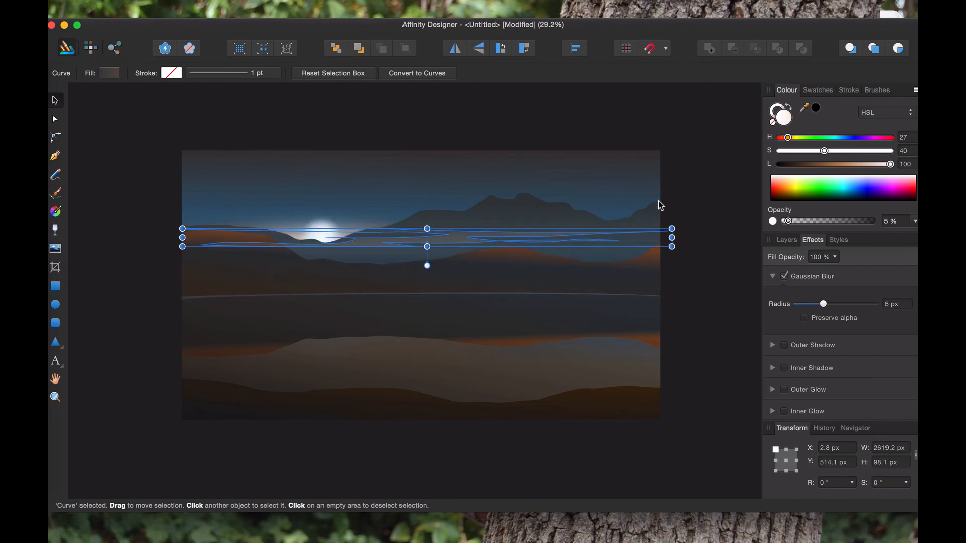
pyautogui.click(711, 199)
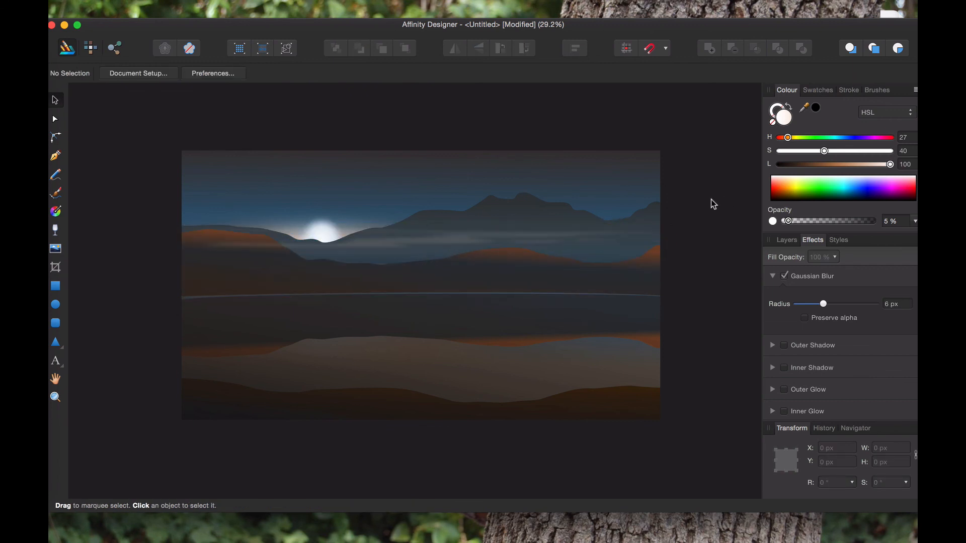
pyautogui.click(388, 244)
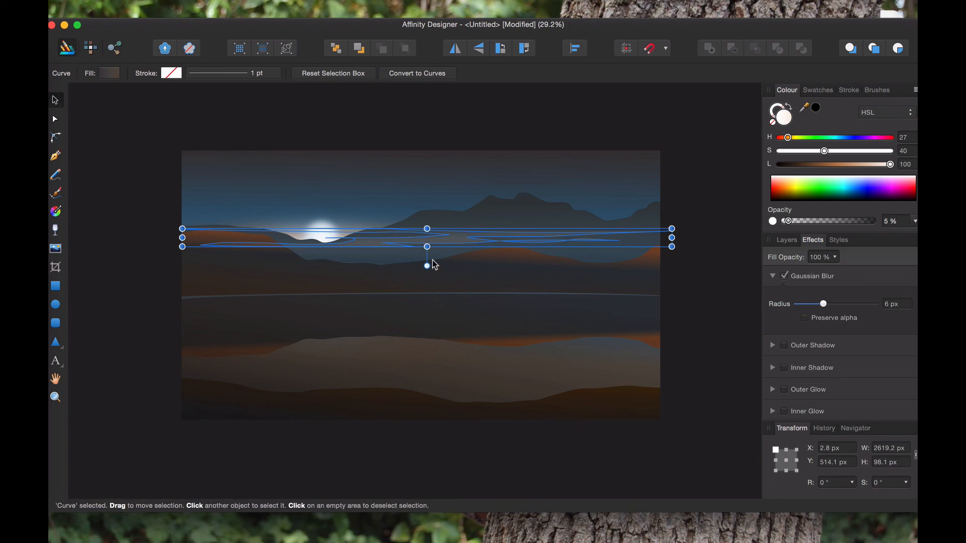
pyautogui.moveTo(427, 246); pyautogui.dragTo(475, 217)
pyautogui.click(706, 223)
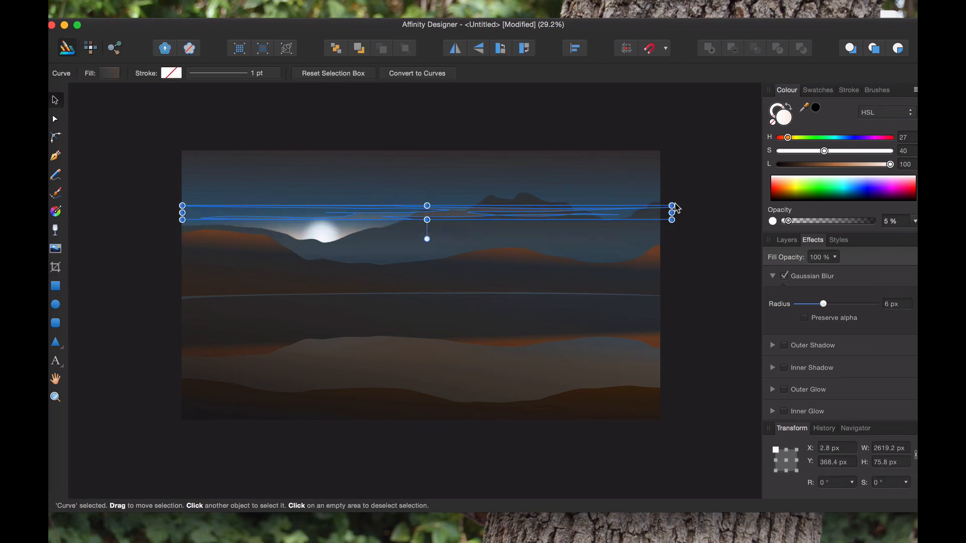
pyautogui.click(735, 203)
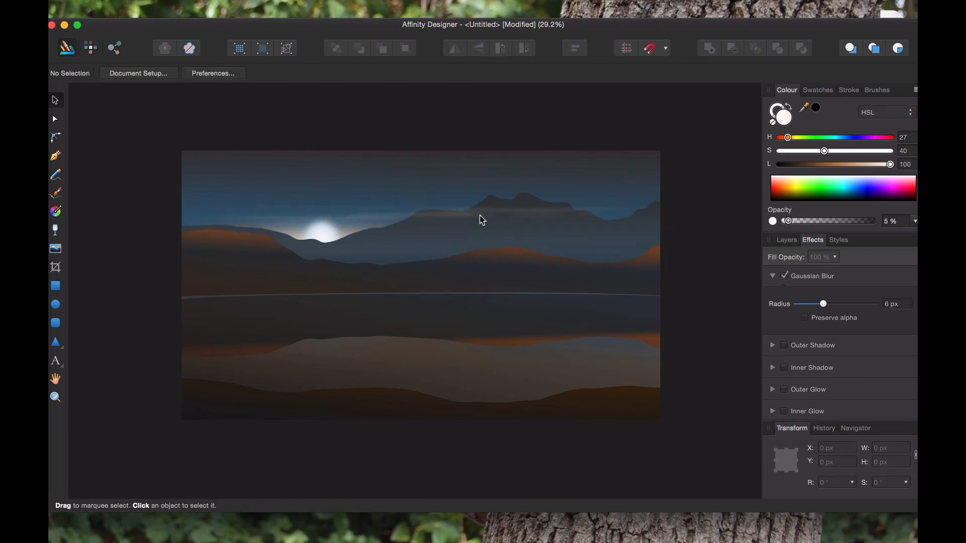
# Flatten the cloud to about 70 px high and move it into the upper sky at about Y 182 px
pyautogui.click(430, 220)
pyautogui.moveTo(427, 220)
pyautogui.mouseDown()
pyautogui.moveTo(427, 238)
pyautogui.moveTo(427, 222)
pyautogui.mouseUp()
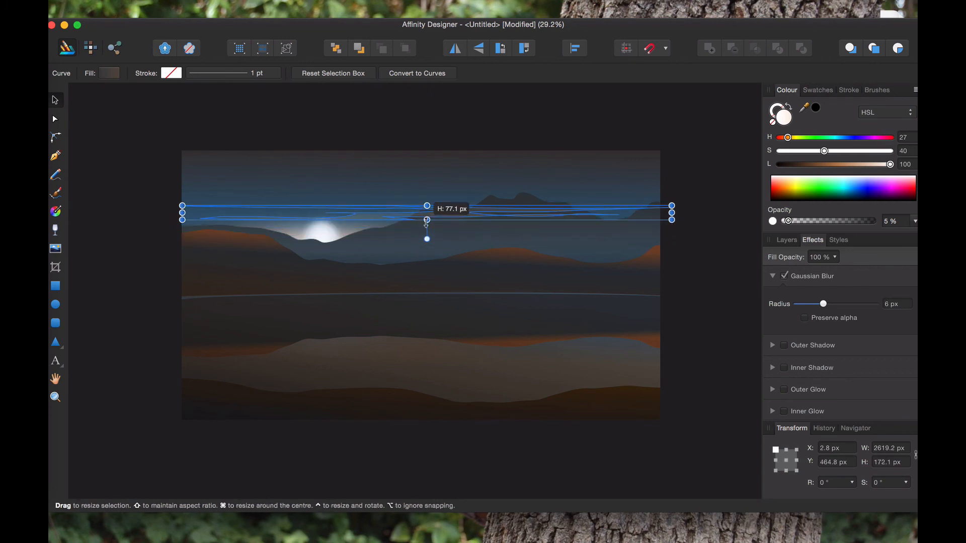
pyautogui.click(710, 206)
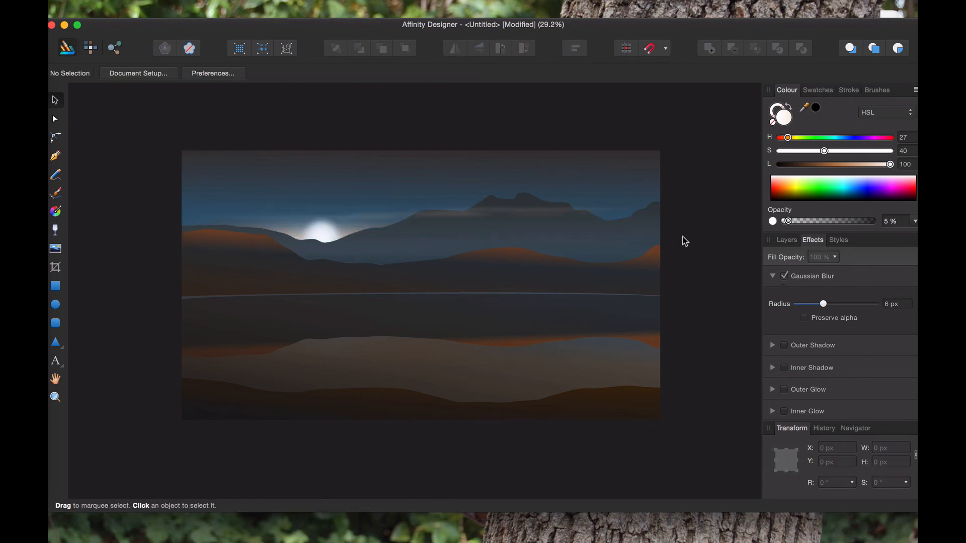
pyautogui.click(452, 214)
pyautogui.moveTo(451, 217); pyautogui.dragTo(449, 181)
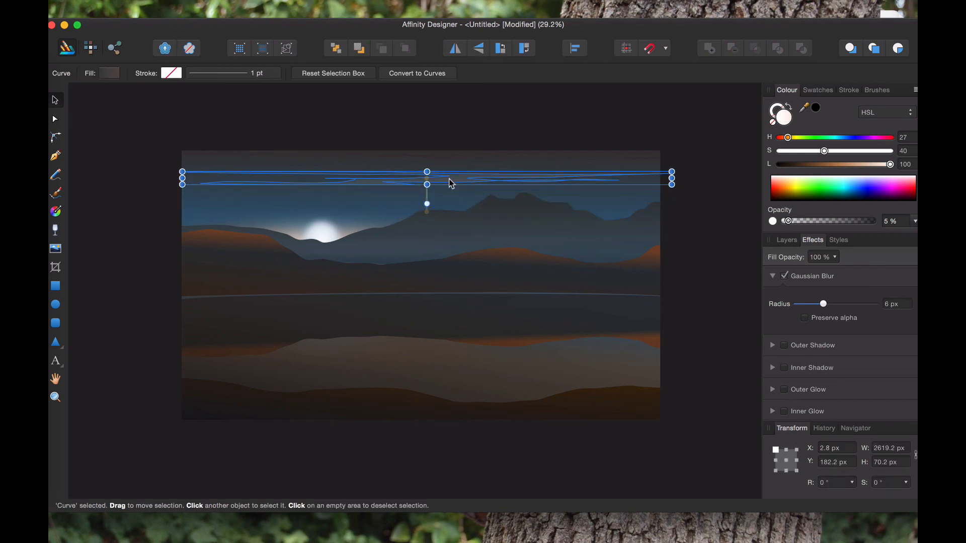
# Undo the cloud's last reshaping and move into the upper sky, putting it back over the distant mountains
pyautogui.click(684, 210)
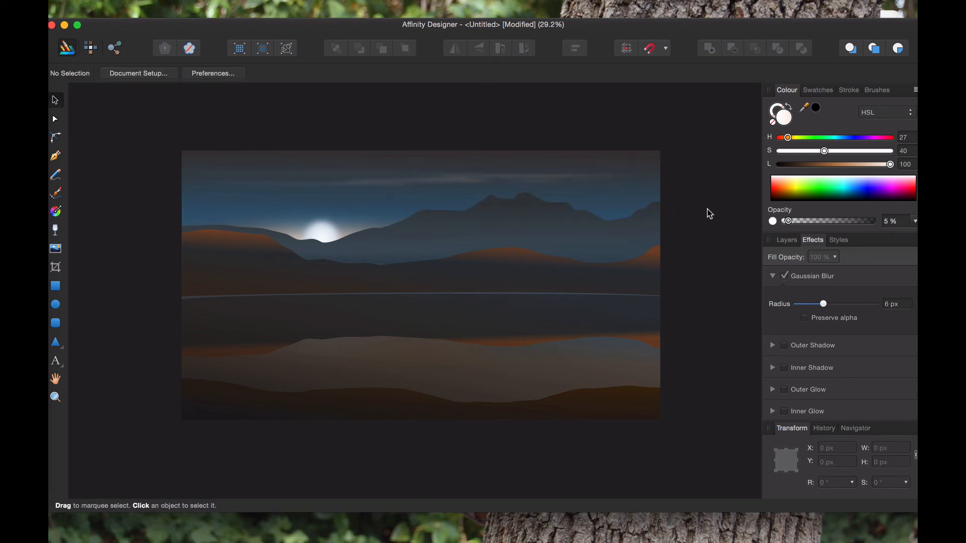
pyautogui.press('super+z')
pyautogui.press('super+z')
pyautogui.press('super+z')
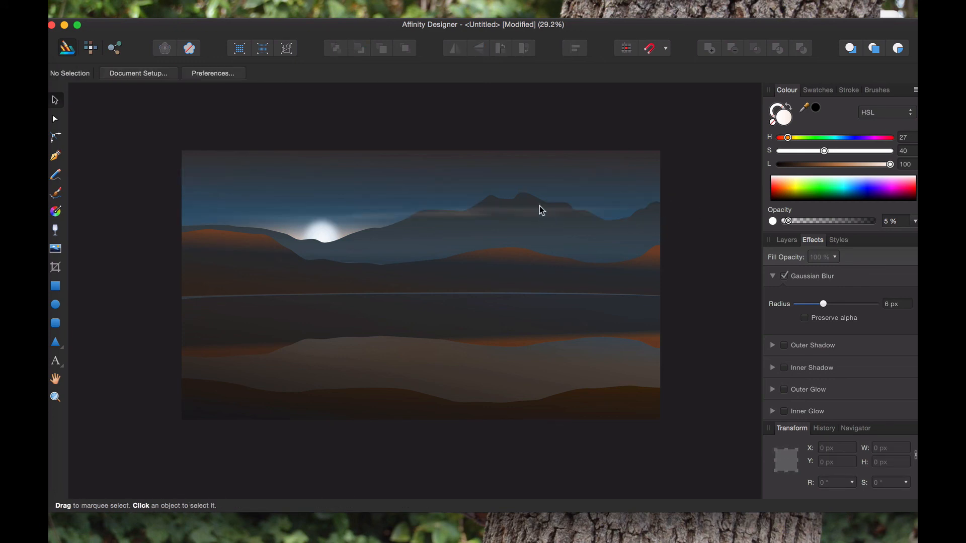
# Move the wispy cloud slightly lower so it crosses the distant mountains just below their peaks, and deselect it
pyautogui.click(541, 211)
pyautogui.moveTo(427, 220); pyautogui.dragTo(427, 221)
pyautogui.click(702, 211)
pyautogui.click(518, 212)
pyautogui.click(571, 130)
pyautogui.moveTo(522, 211); pyautogui.dragTo(529, 222)
pyautogui.click(704, 179)
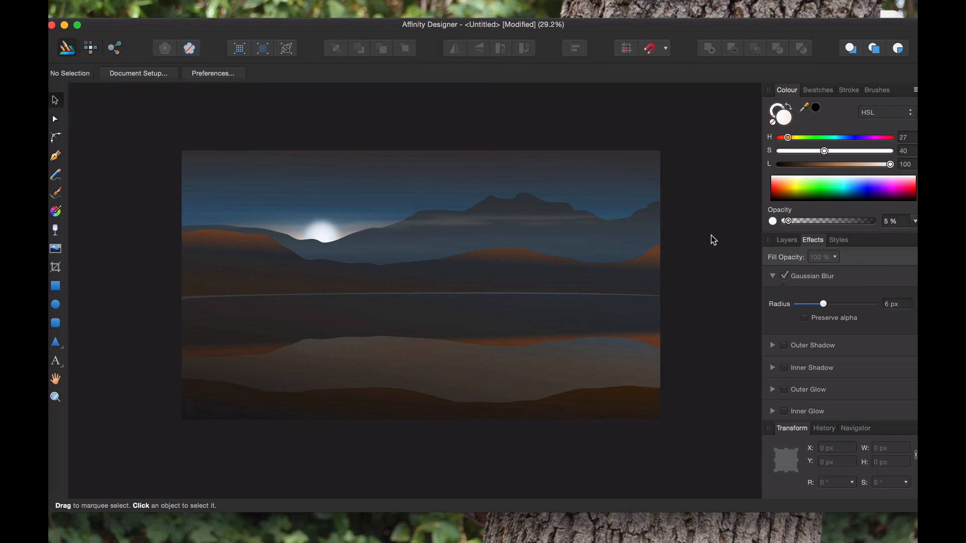
# Examine the whole landscape at different magnifications to judge how the cloud blends with the distant mountains
pyautogui.press('super+plus')
pyautogui.press('super+minus')
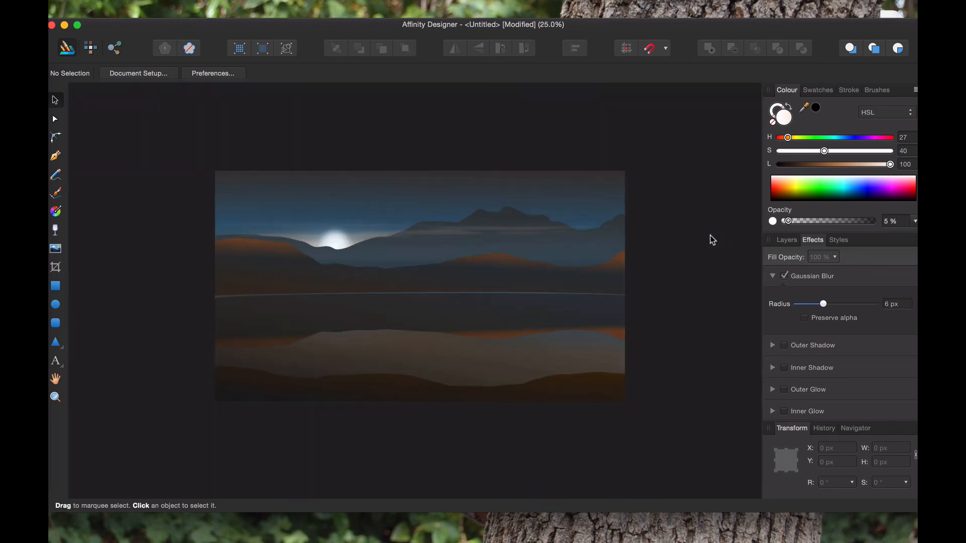
pyautogui.scroll(4, 679, 223)
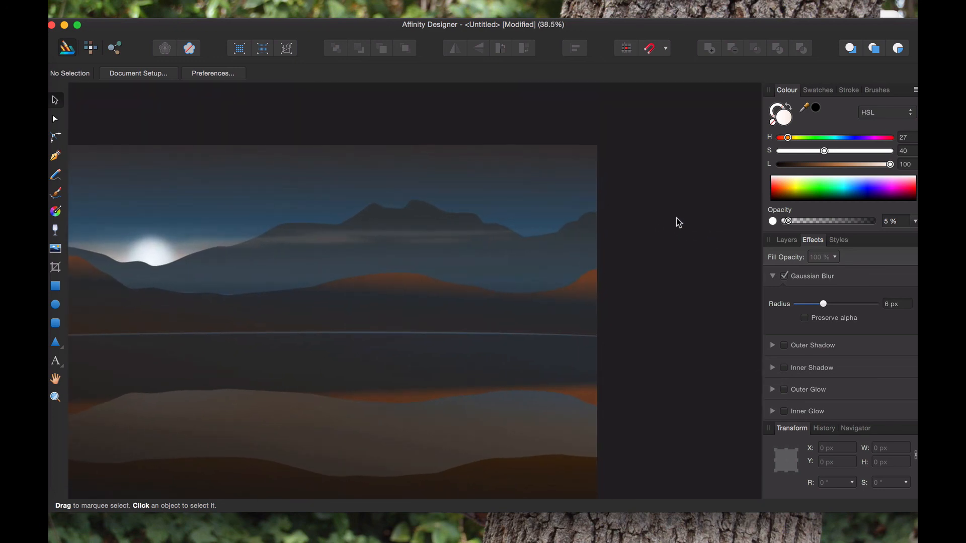
pyautogui.hscroll(-4, 679, 223)
pyautogui.scroll(-2, 679, 223)
pyautogui.hscroll(-4, 679, 222)
pyautogui.scroll(1, 679, 223)
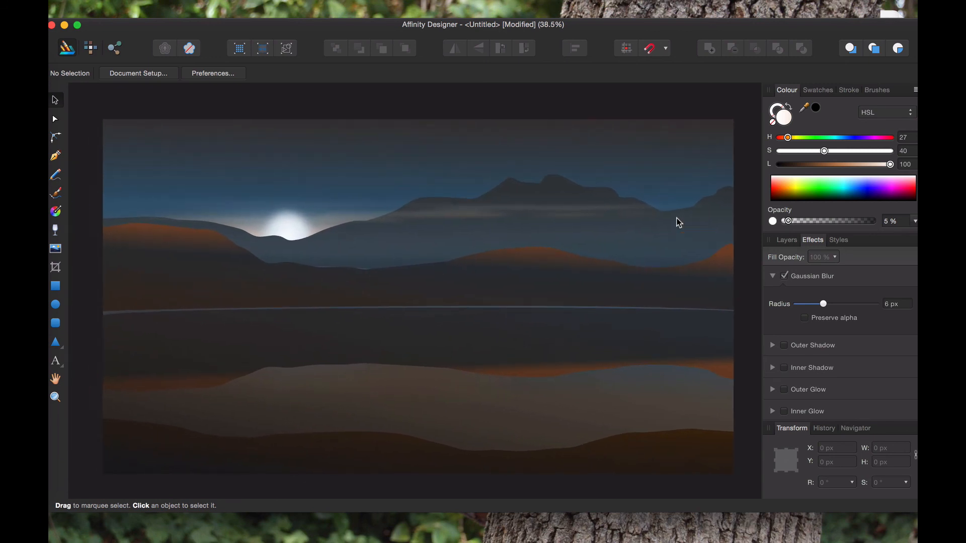